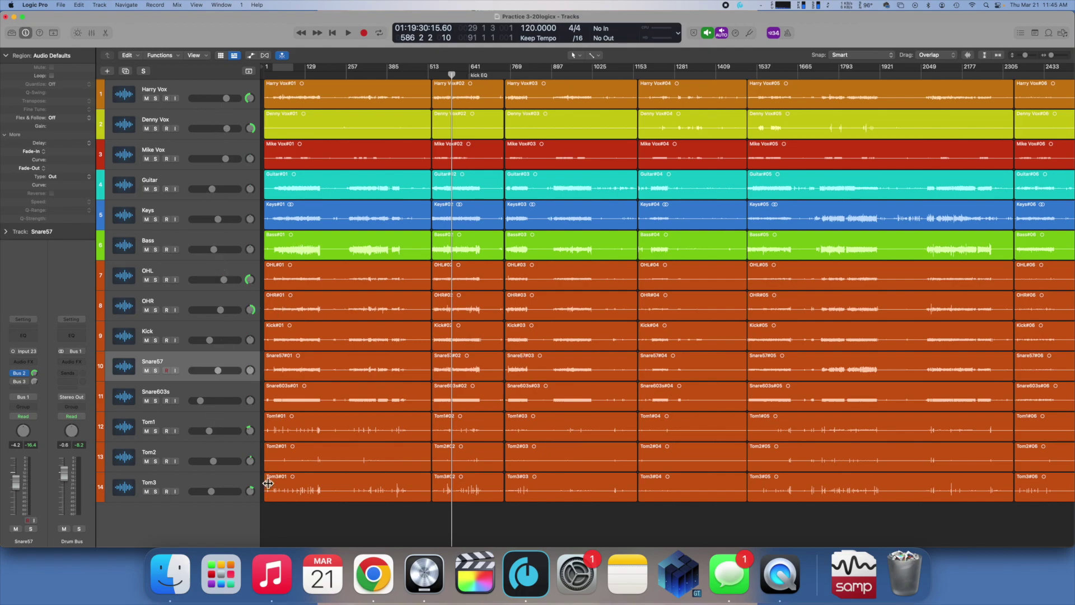
Step: Review the Drum Bus, drum parallel, drum verb and Bass bus channels in the mixer, and play back the mix briefly
{"action": "key", "text": "x"}
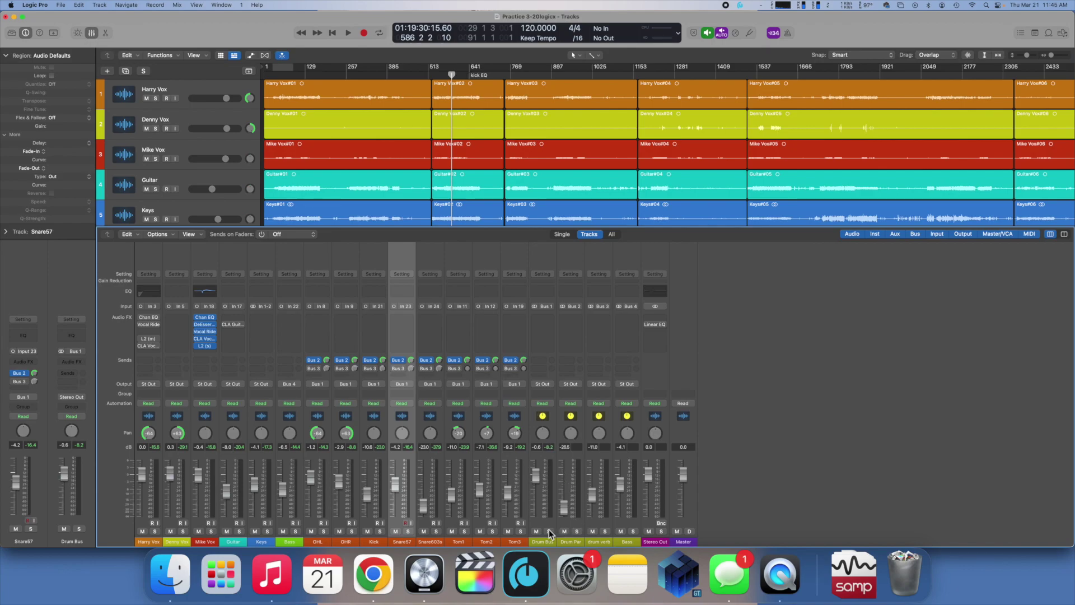
{"action": "left_click", "coordinate": [547, 457]}
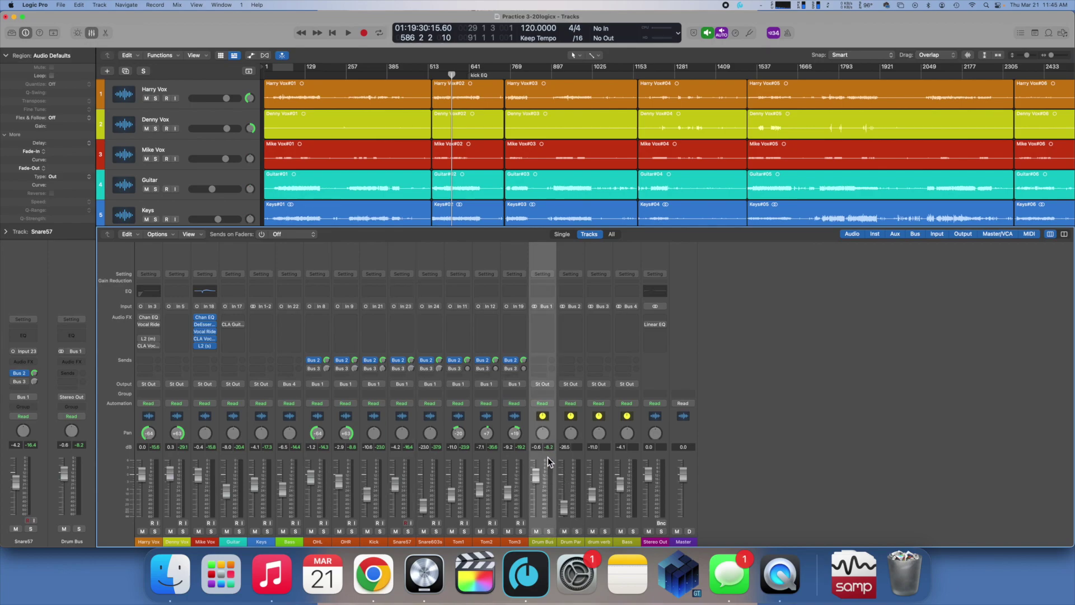
{"action": "left_click", "coordinate": [570, 456]}
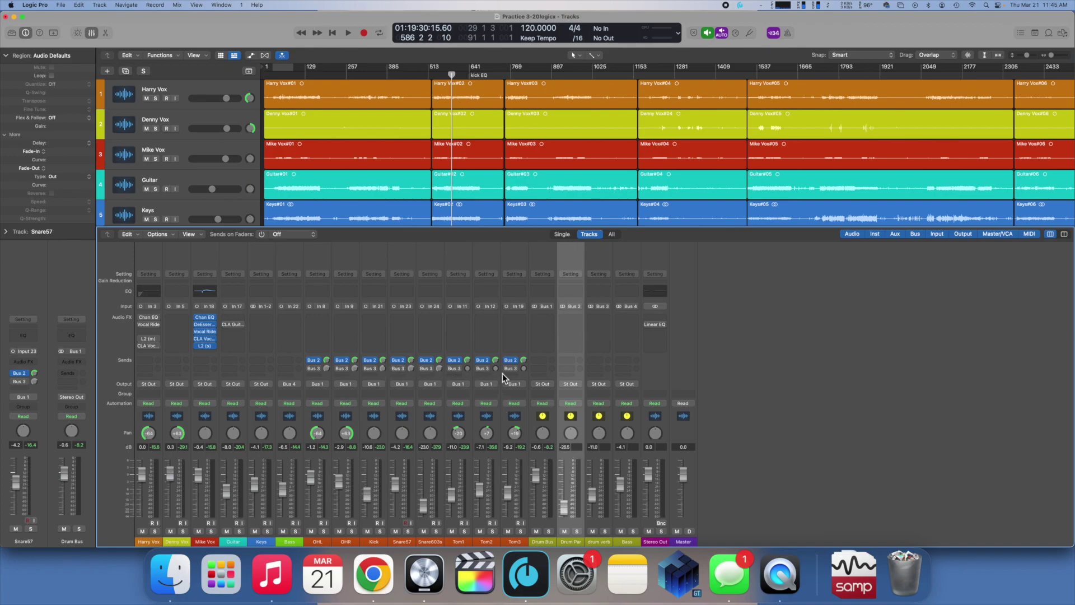
{"action": "left_click", "coordinate": [597, 460]}
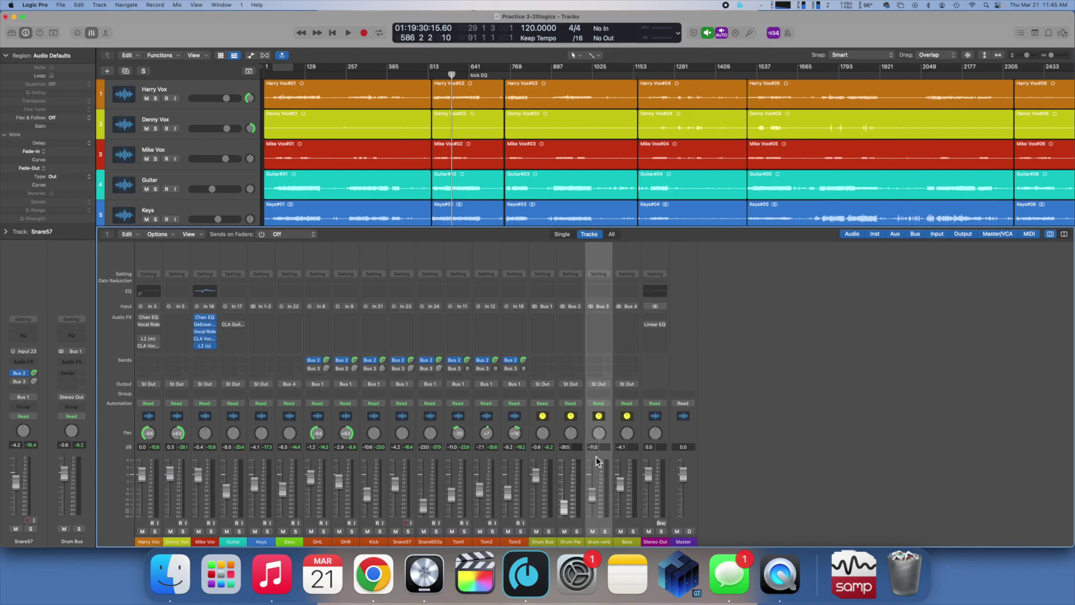
{"action": "left_click", "coordinate": [630, 455]}
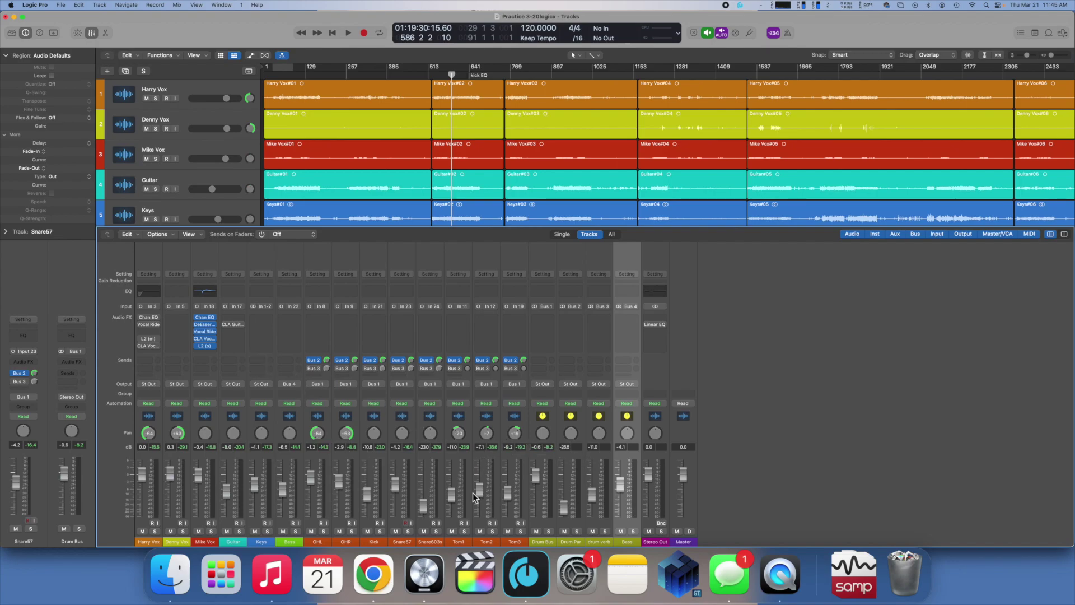
{"action": "key", "text": "x"}
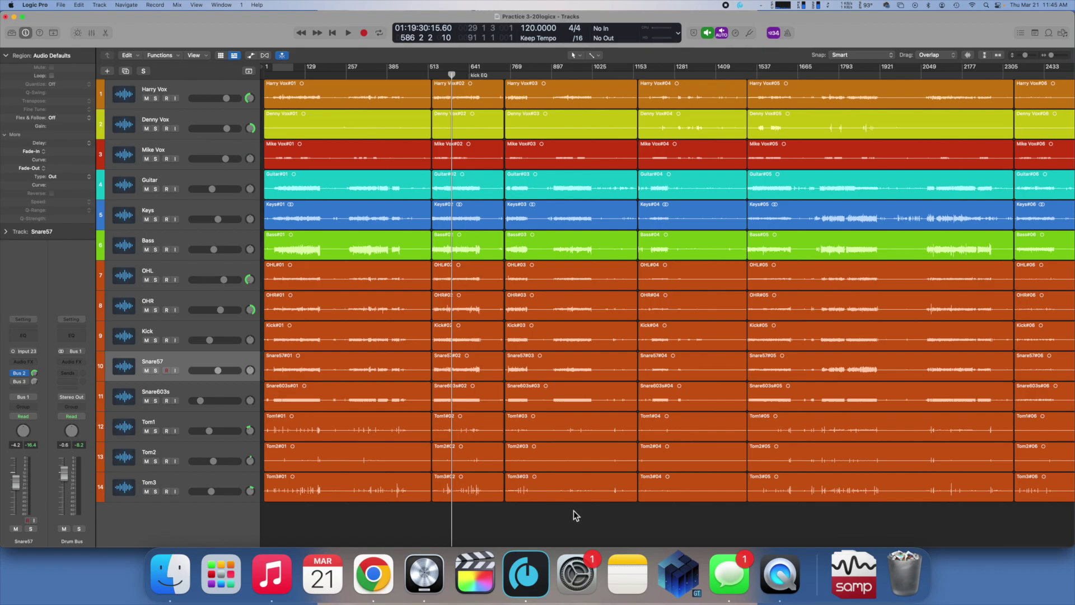
{"action": "key", "text": "space"}
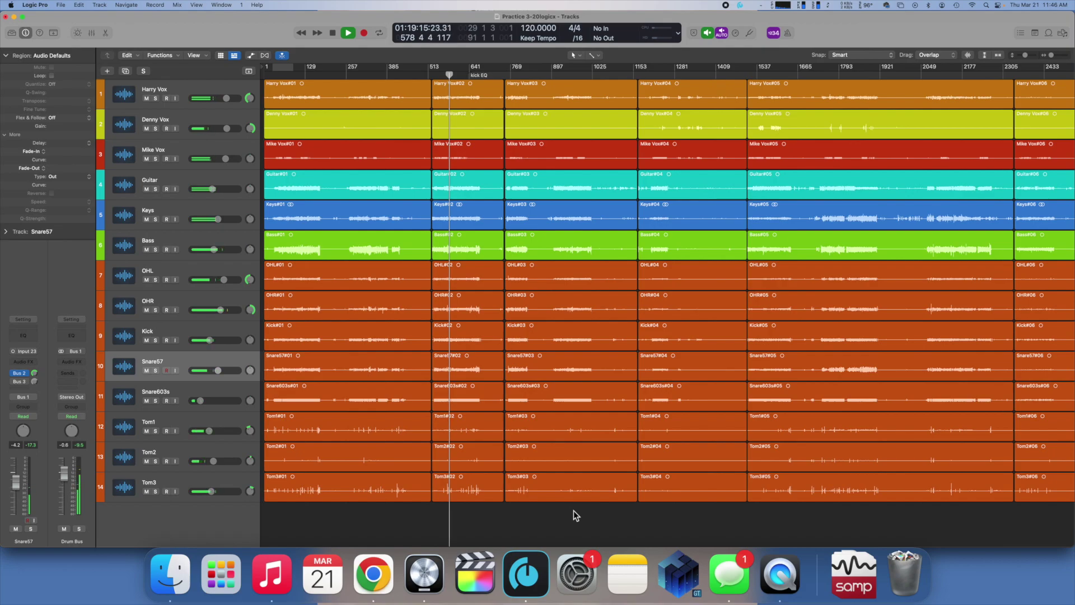
{"action": "key", "text": "space"}
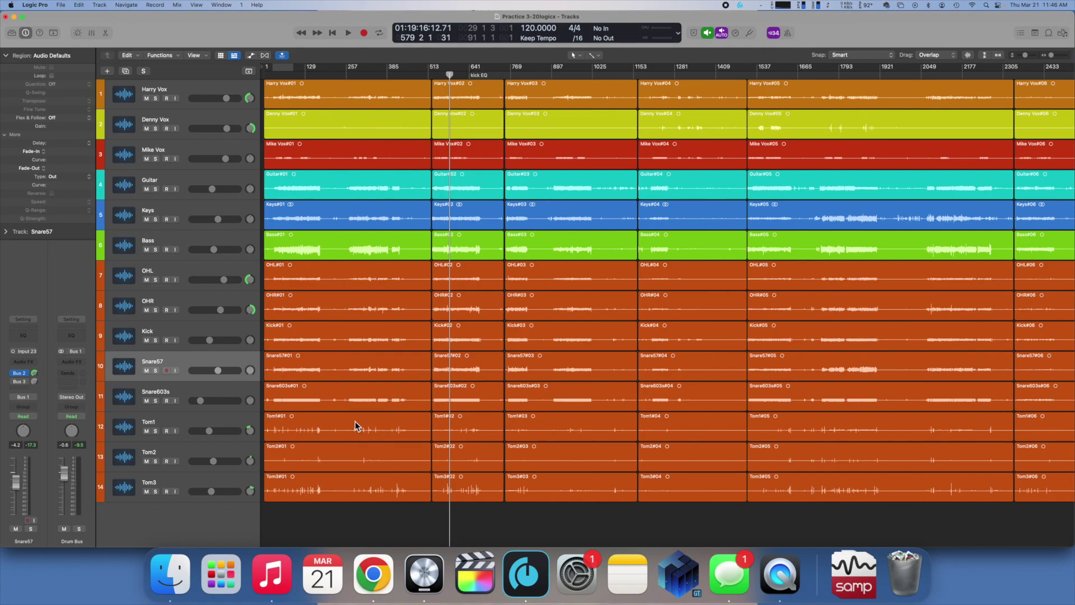
Step: Trim the start of the first region on all 14 tracks slightly inward together
{"action": "left_click", "coordinate": [190, 419]}
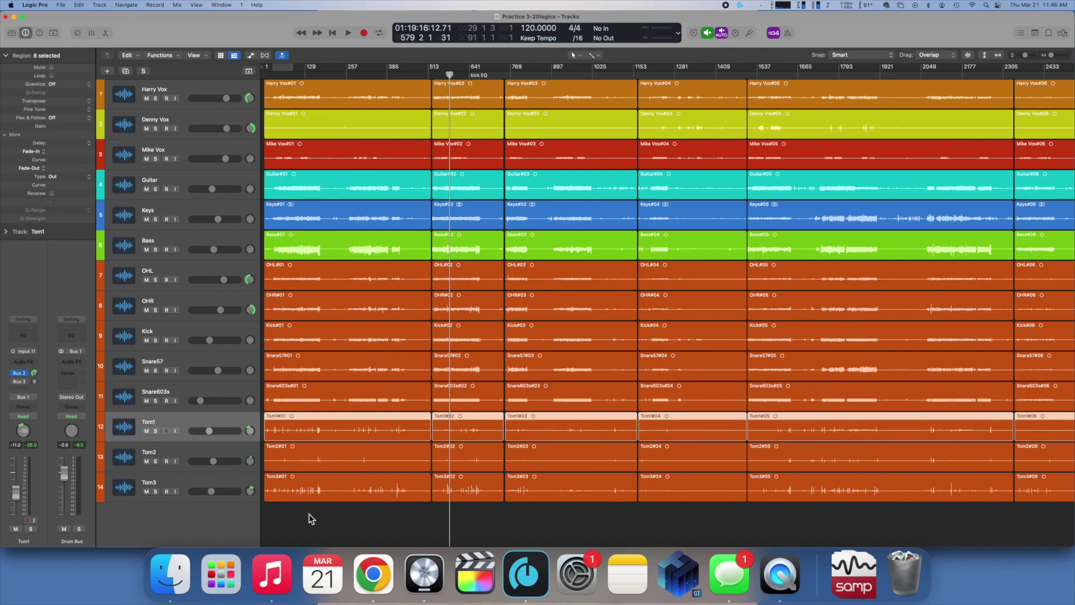
{"action": "left_click_drag", "start_coordinate": [311, 518], "coordinate": [339, 54]}
{"action": "scroll", "coordinate": [311, 235], "scroll_direction": "up", "scroll_amount": 5}
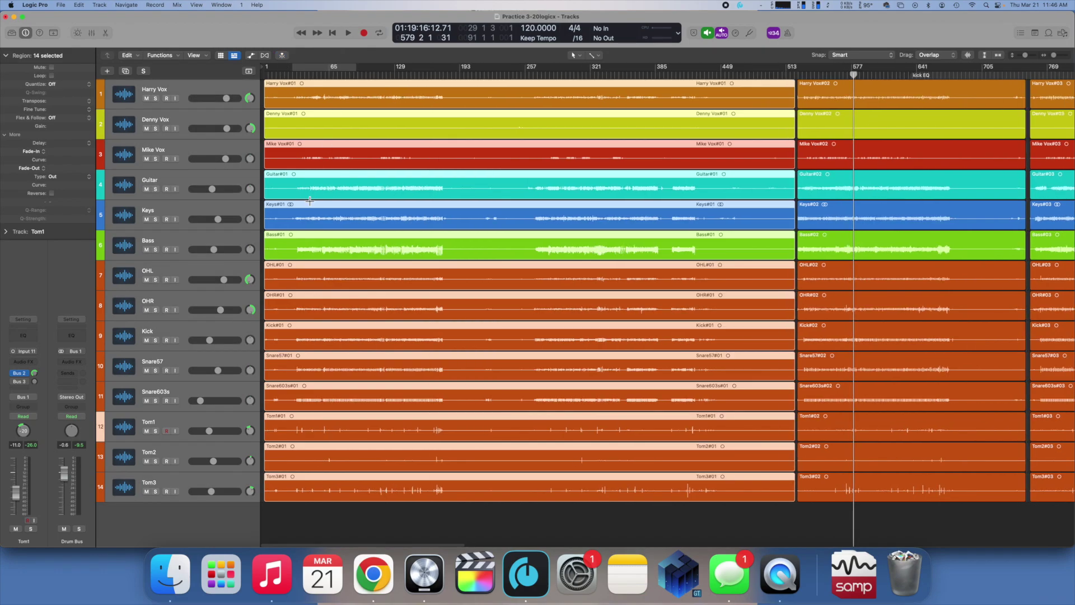
{"action": "left_click_drag", "start_coordinate": [272, 499], "coordinate": [273, 499]}
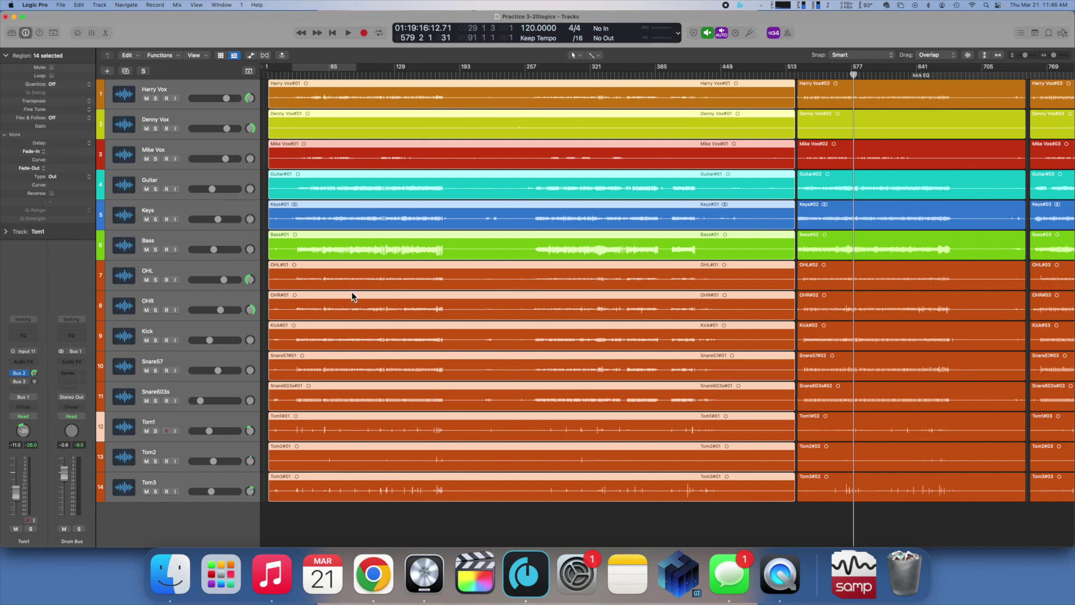
{"action": "left_click", "coordinate": [499, 514]}
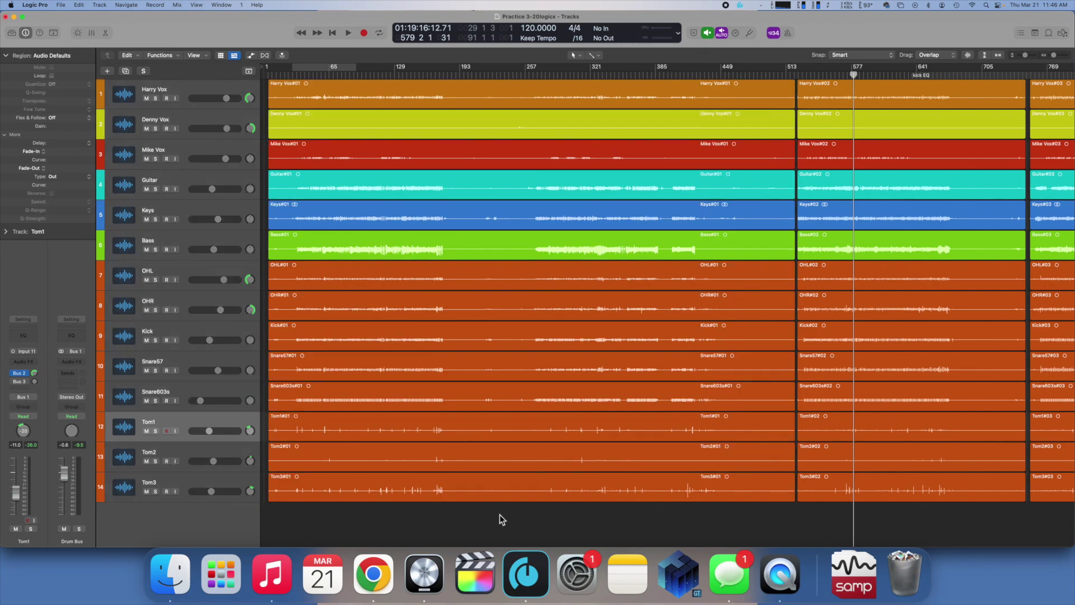
Step: Open the first Tom1 region in the audio editor and bring up Remove Silence for it
{"action": "left_click", "coordinate": [424, 425]}
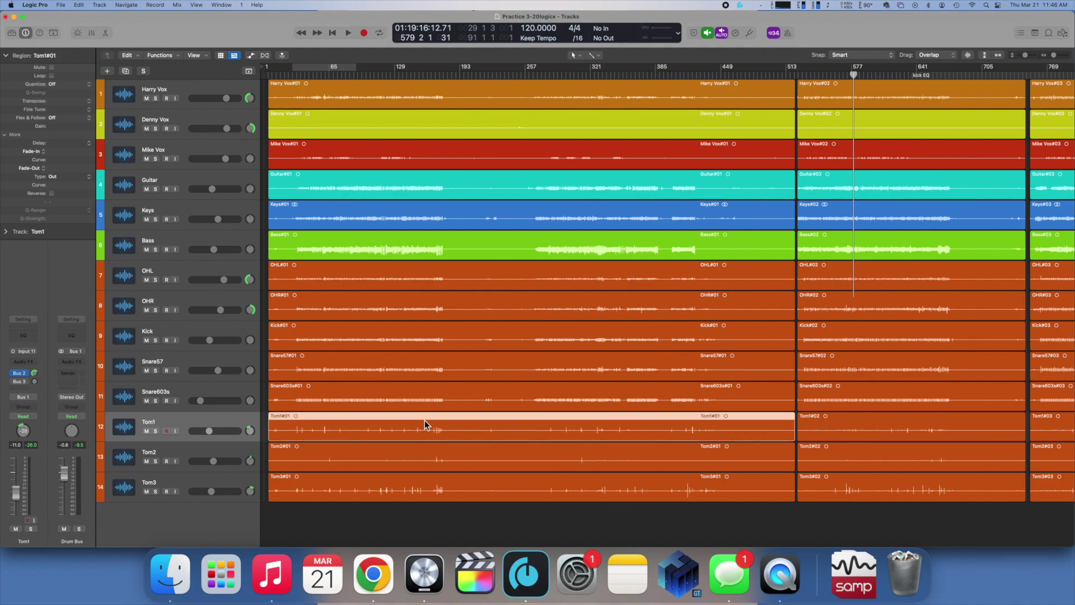
{"action": "key", "text": "e"}
{"action": "key", "text": "z"}
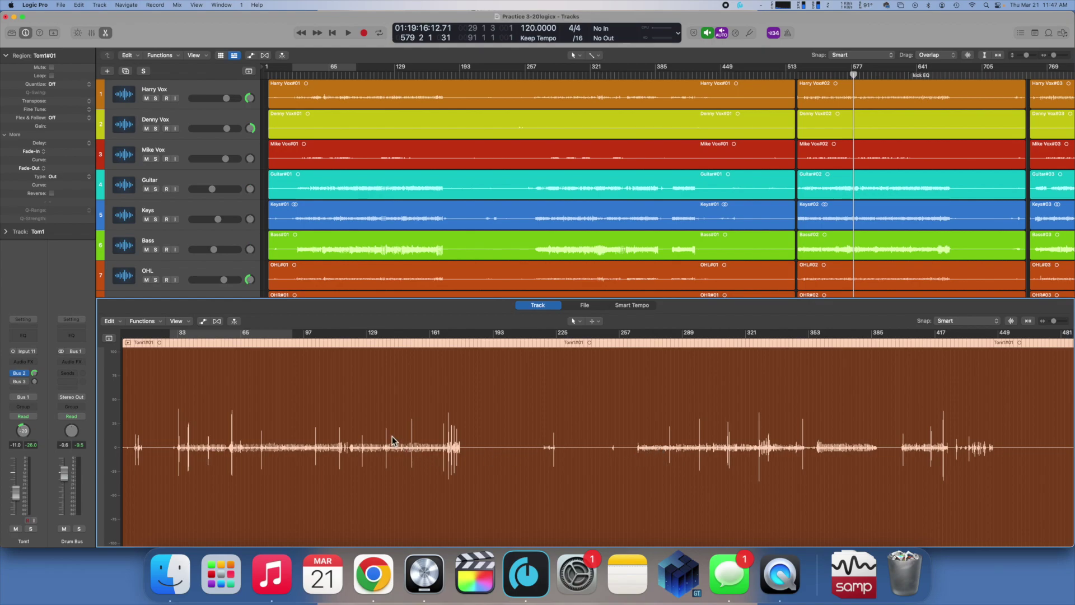
{"action": "left_click", "coordinate": [161, 323]}
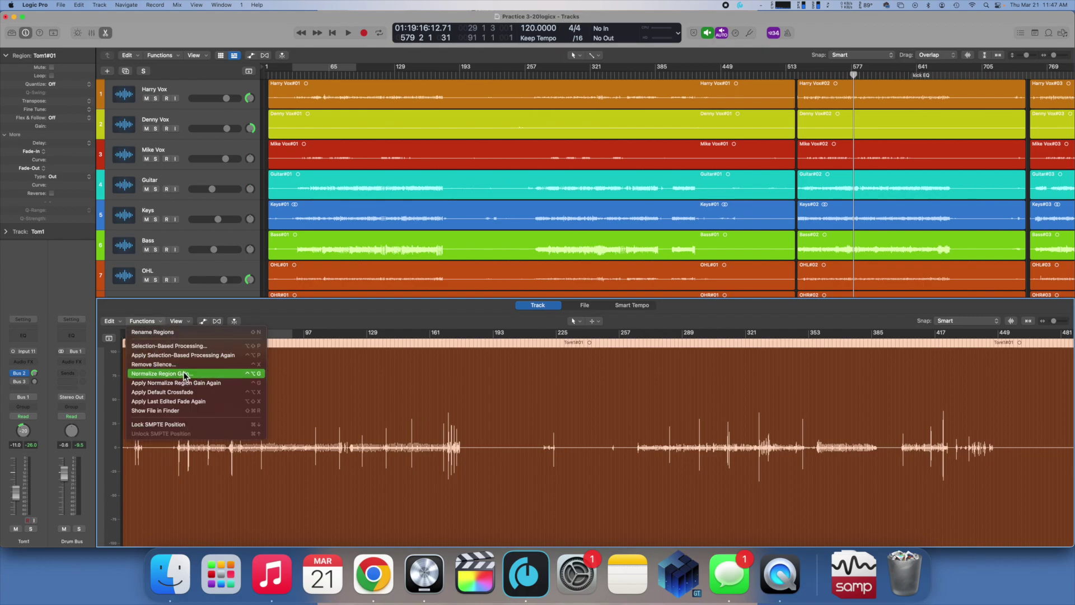
{"action": "left_click", "coordinate": [256, 371]}
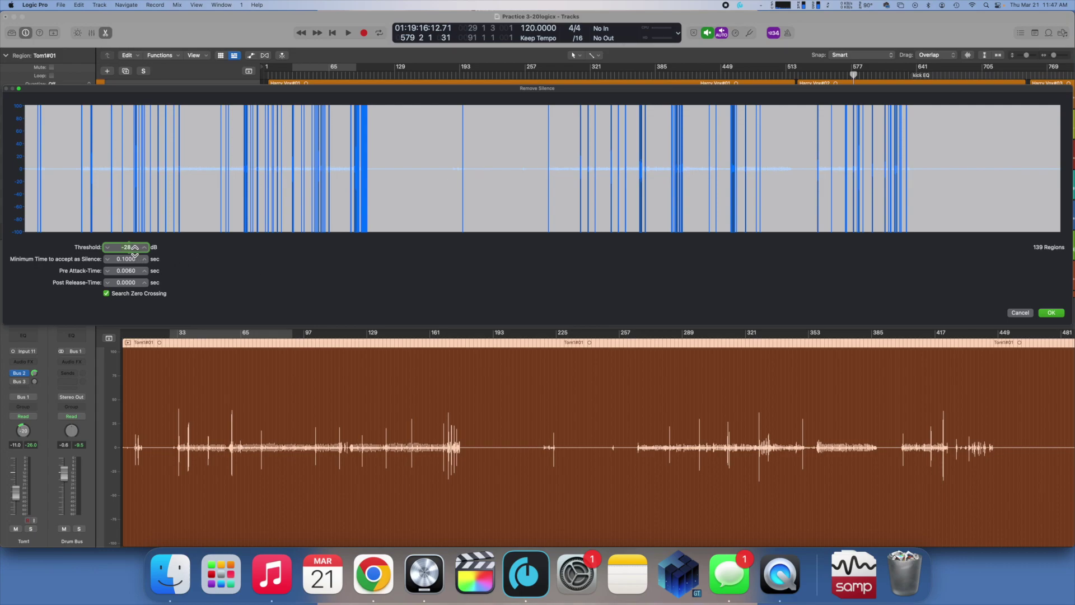
Step: Remove the silence from the first Tom1 region with a -18 dB threshold and 0.1290 sec minimum silence time
{"action": "left_click_drag", "start_coordinate": [135, 248], "coordinate": [134, 267]}
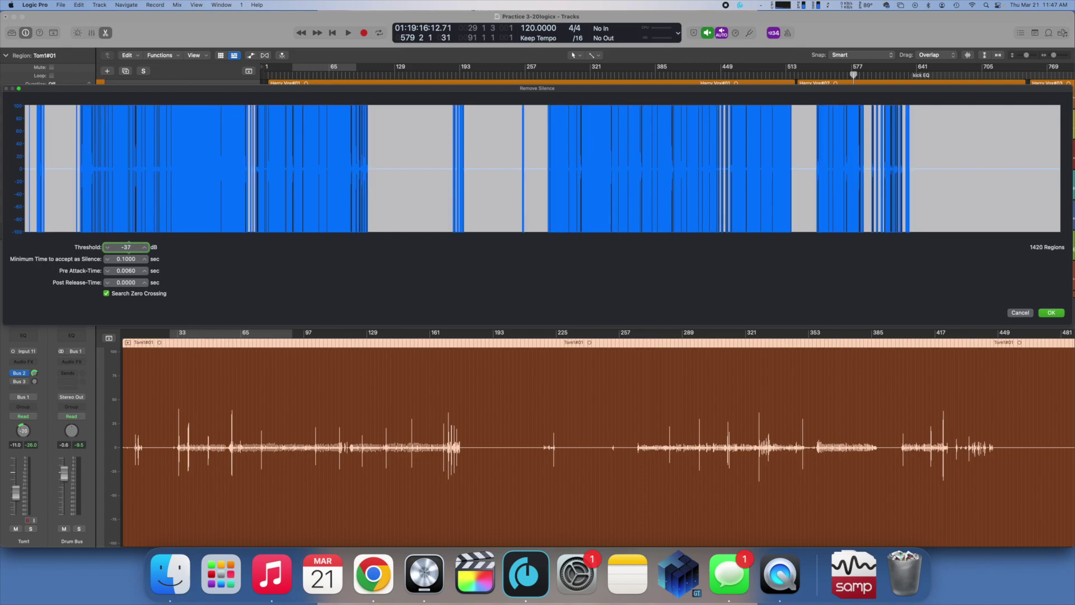
{"action": "left_click_drag", "start_coordinate": [129, 244], "coordinate": [129, 239]}
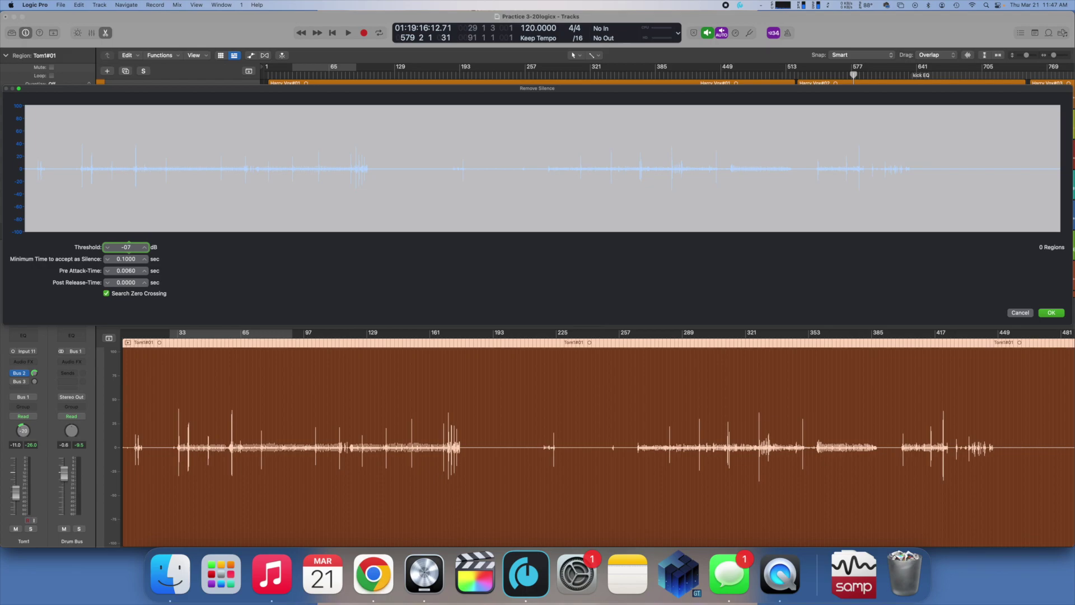
{"action": "left_click_drag", "start_coordinate": [129, 242], "coordinate": [129, 244]}
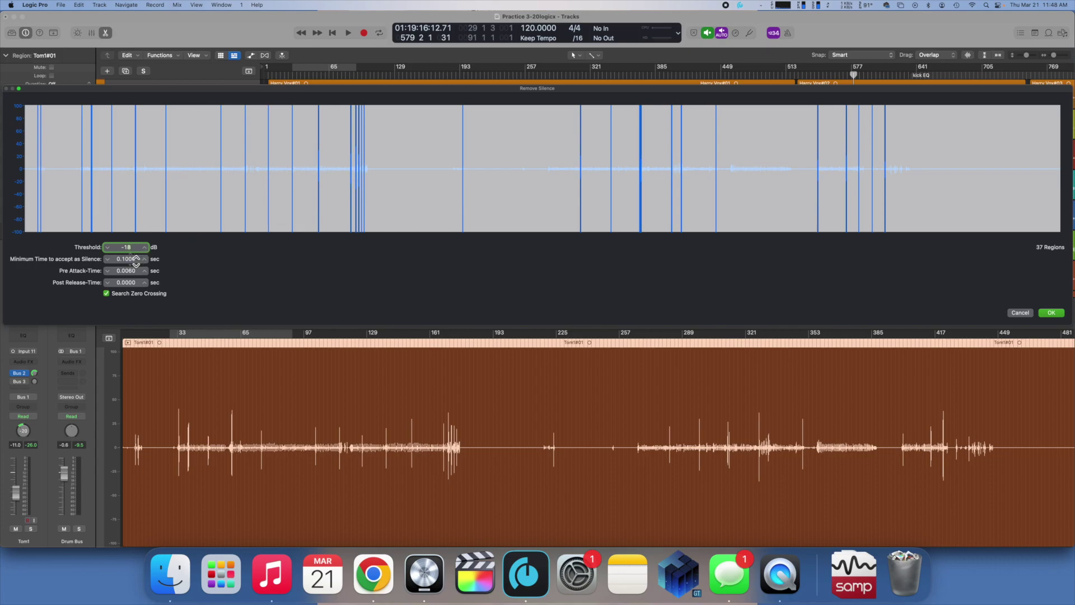
{"action": "left_click_drag", "start_coordinate": [136, 260], "coordinate": [130, 260]}
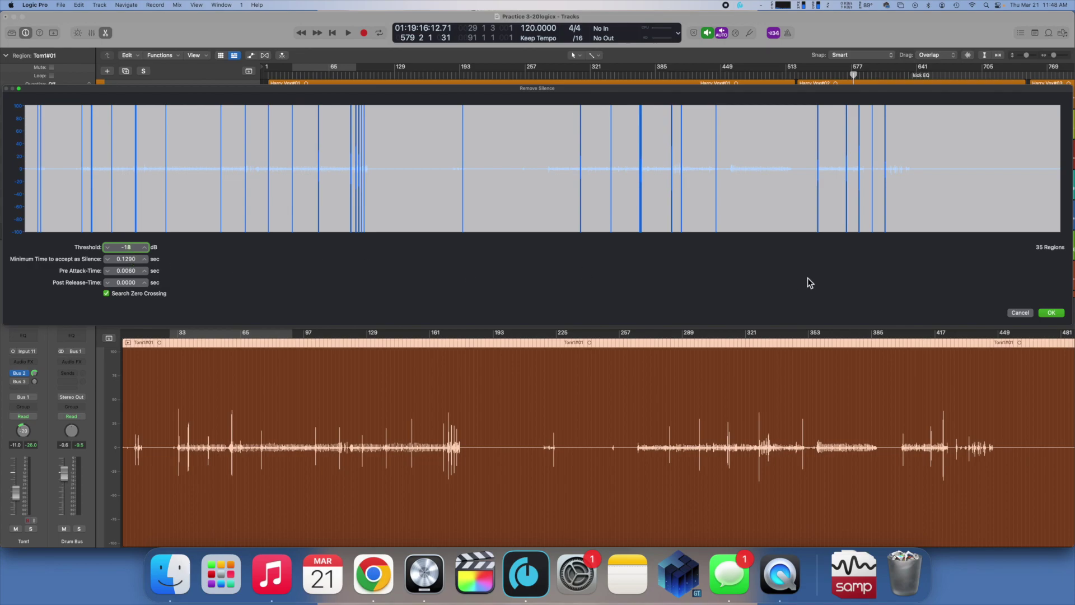
{"action": "left_click", "coordinate": [1052, 313]}
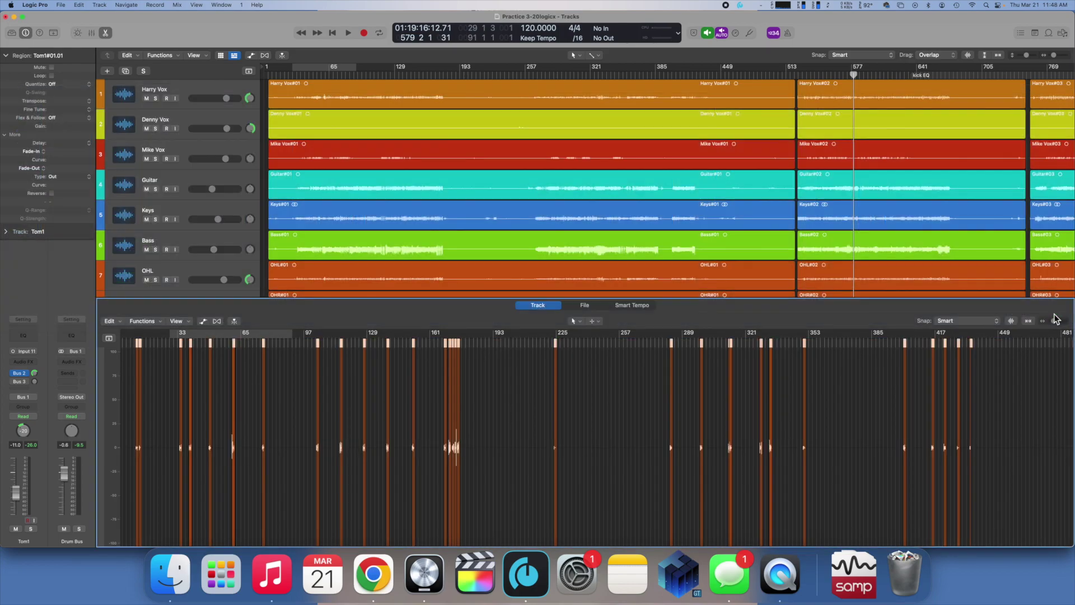
Step: Solo the Tom1 track and play back its first two isolated hits
{"action": "scroll", "coordinate": [451, 398], "scroll_direction": "up", "scroll_amount": 5}
{"action": "scroll", "coordinate": [451, 398], "scroll_direction": "left", "scroll_amount": 10}
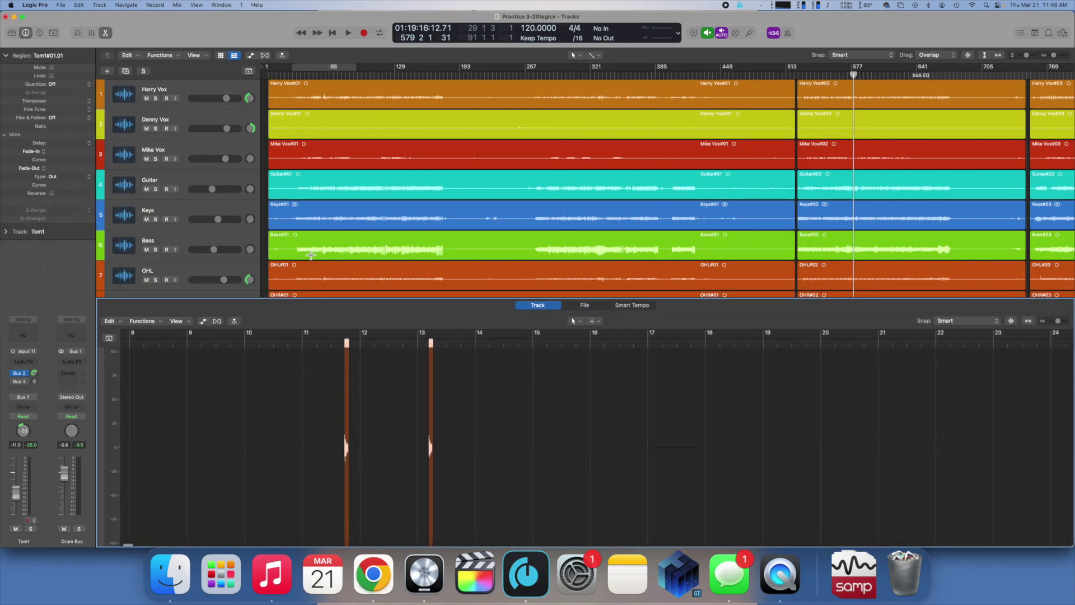
{"action": "scroll", "coordinate": [310, 255], "scroll_direction": "down", "scroll_amount": 8}
{"action": "left_click", "coordinate": [156, 184]}
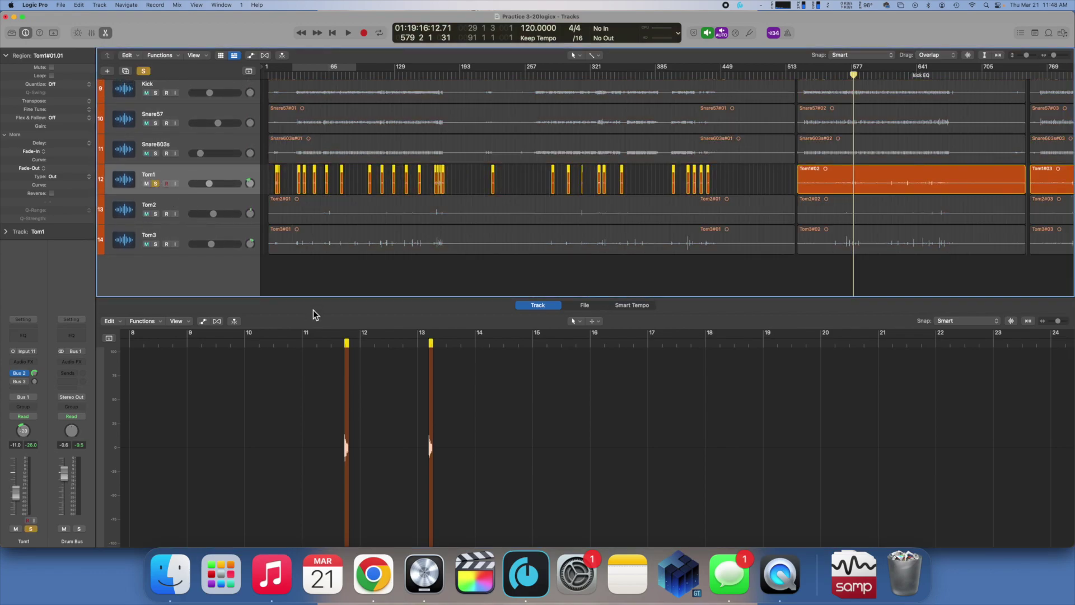
{"action": "left_click", "coordinate": [317, 344]}
{"action": "key", "text": "space"}
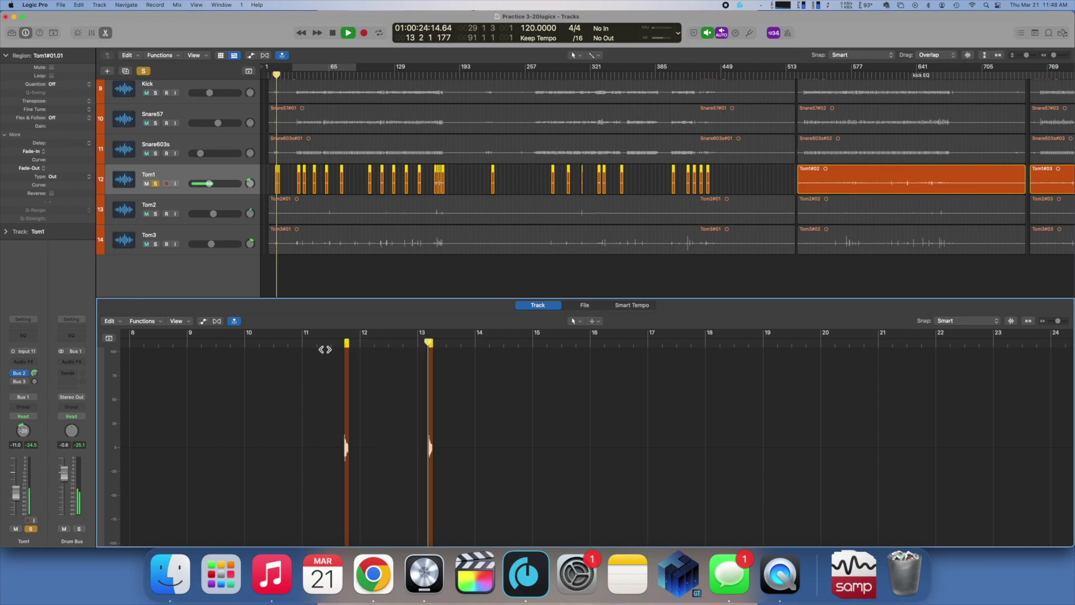
{"action": "key", "text": "space"}
Step: Inspect and replay the first isolated Tom1 hit up close, and return to the full track view
{"action": "scroll", "coordinate": [333, 365], "scroll_direction": "up", "scroll_amount": 5}
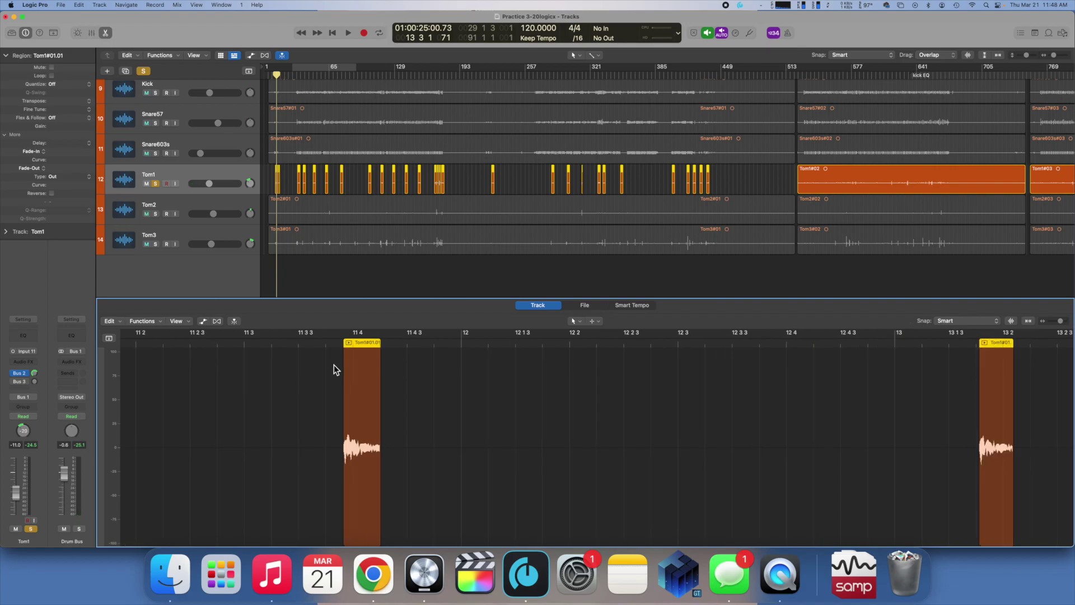
{"action": "scroll", "coordinate": [334, 364], "scroll_direction": "down", "scroll_amount": 2}
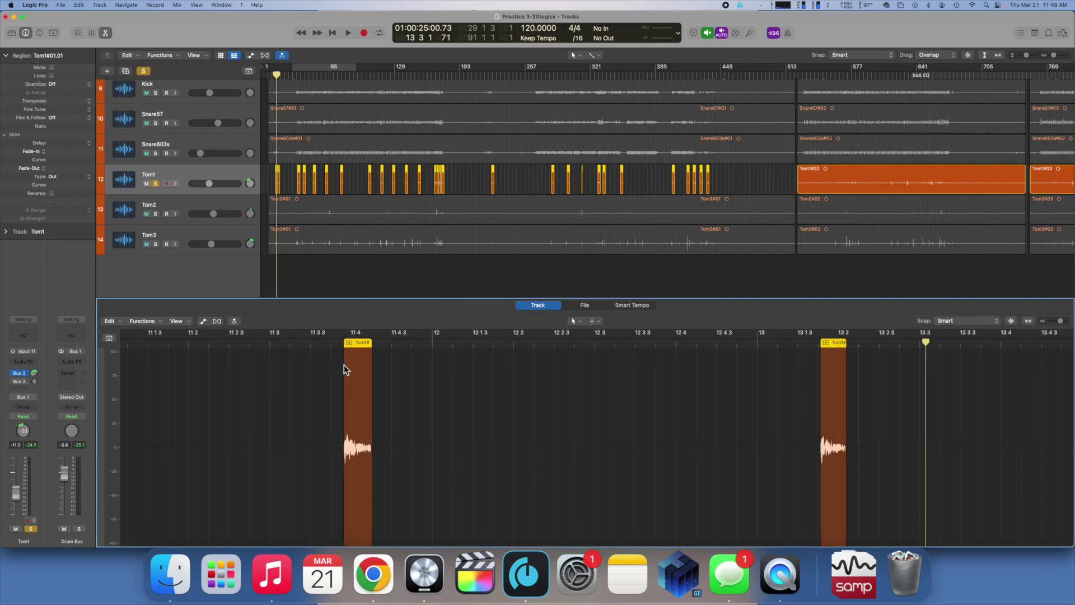
{"action": "left_click", "coordinate": [336, 343]}
{"action": "key", "text": "space"}
{"action": "key", "text": "space"}
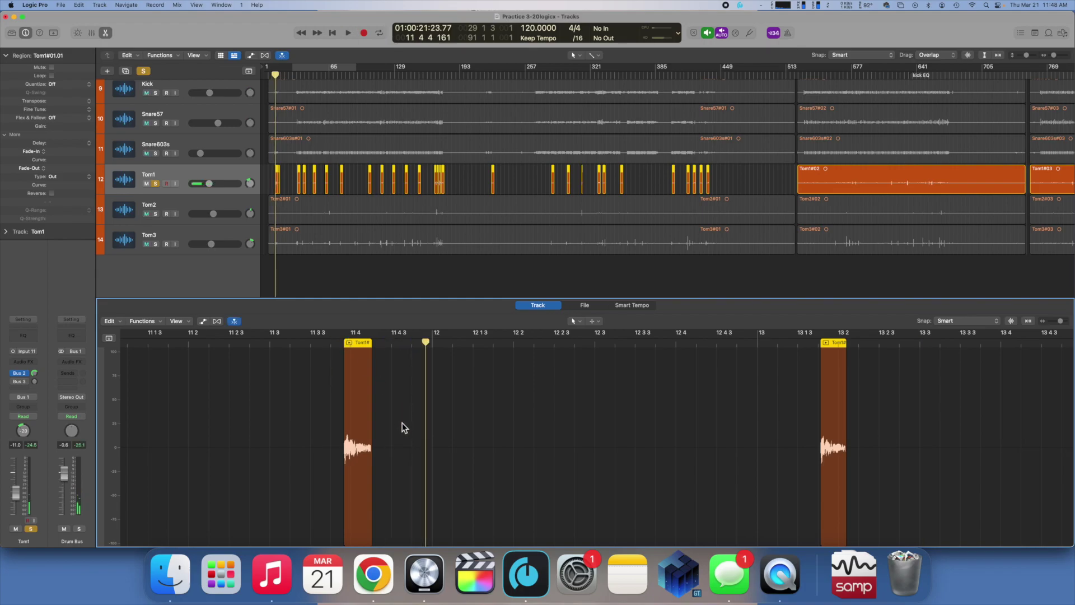
{"action": "key", "text": "x"}
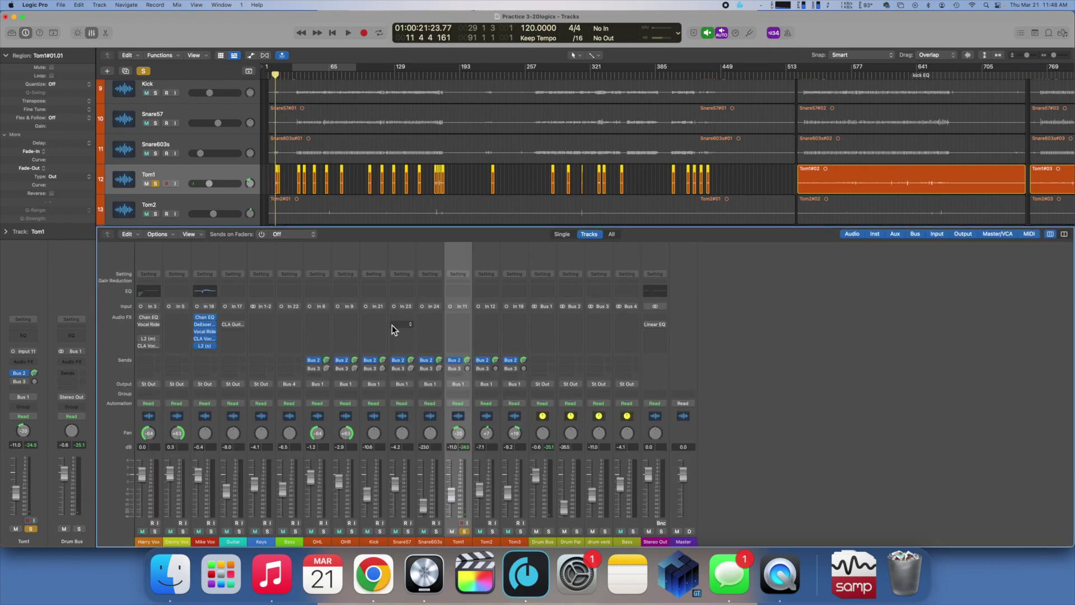
{"action": "key", "text": "x"}
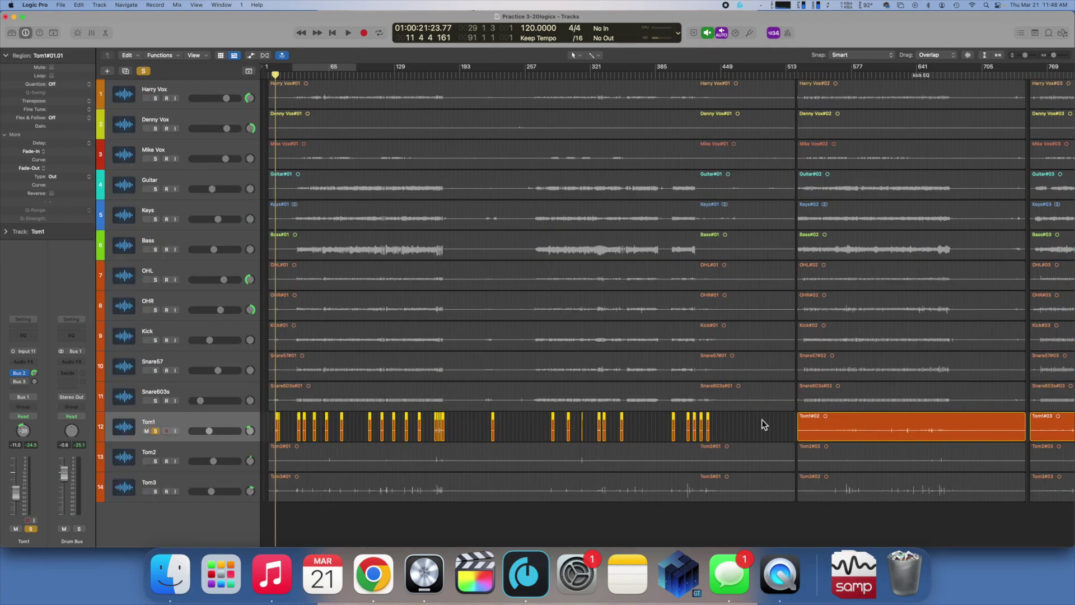
Step: Remove the silence from the second Tom1 region, Tom1#02, using a -21 dB threshold
{"action": "scroll", "coordinate": [761, 419], "scroll_direction": "right", "scroll_amount": 10}
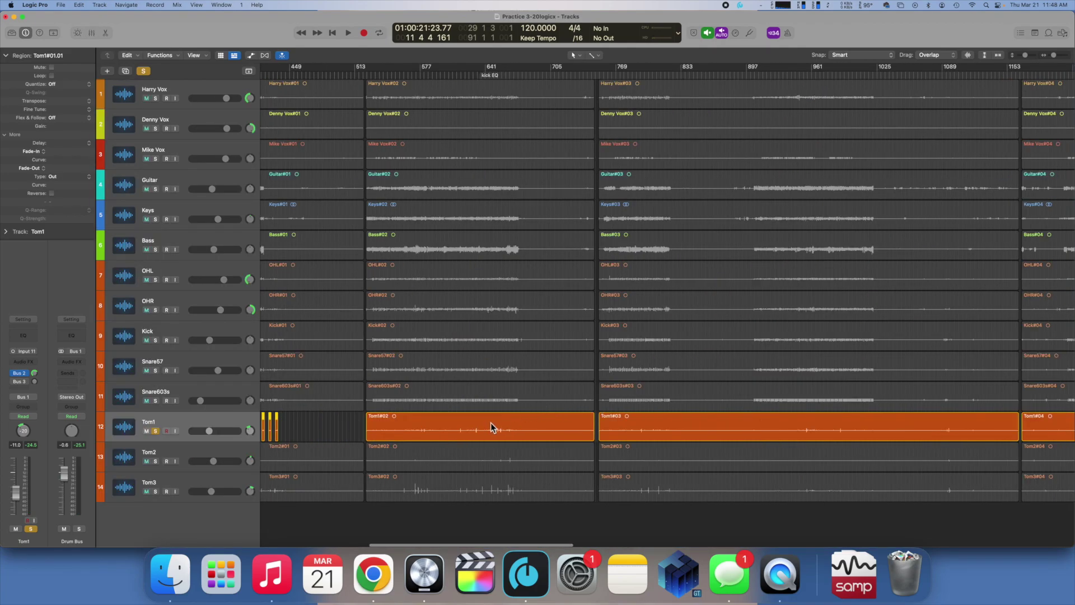
{"action": "left_click", "coordinate": [347, 418]}
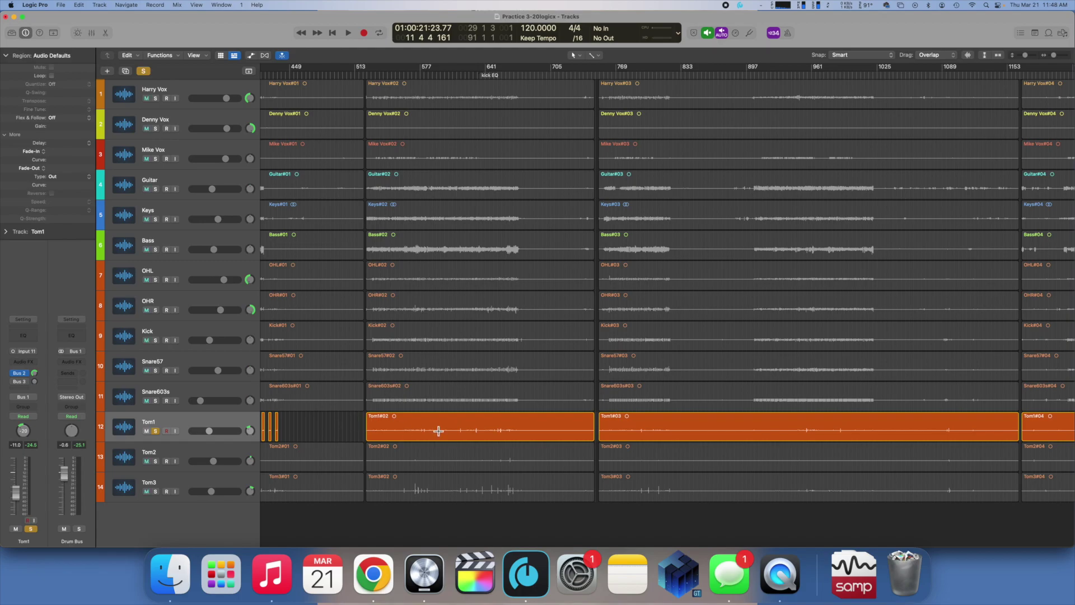
{"action": "double_click", "coordinate": [452, 419]}
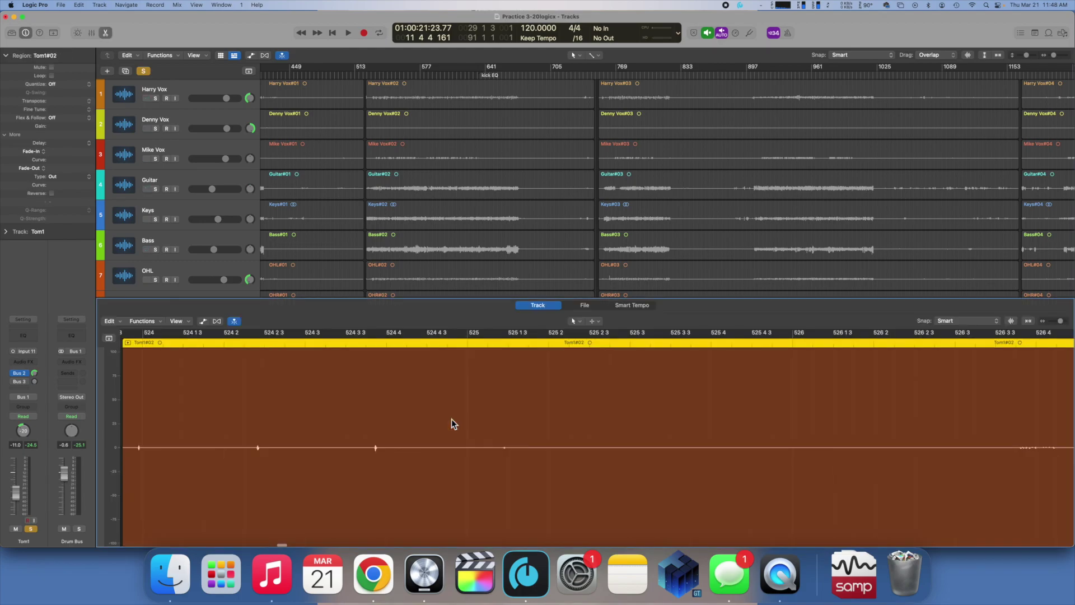
{"action": "left_click", "coordinate": [161, 321]}
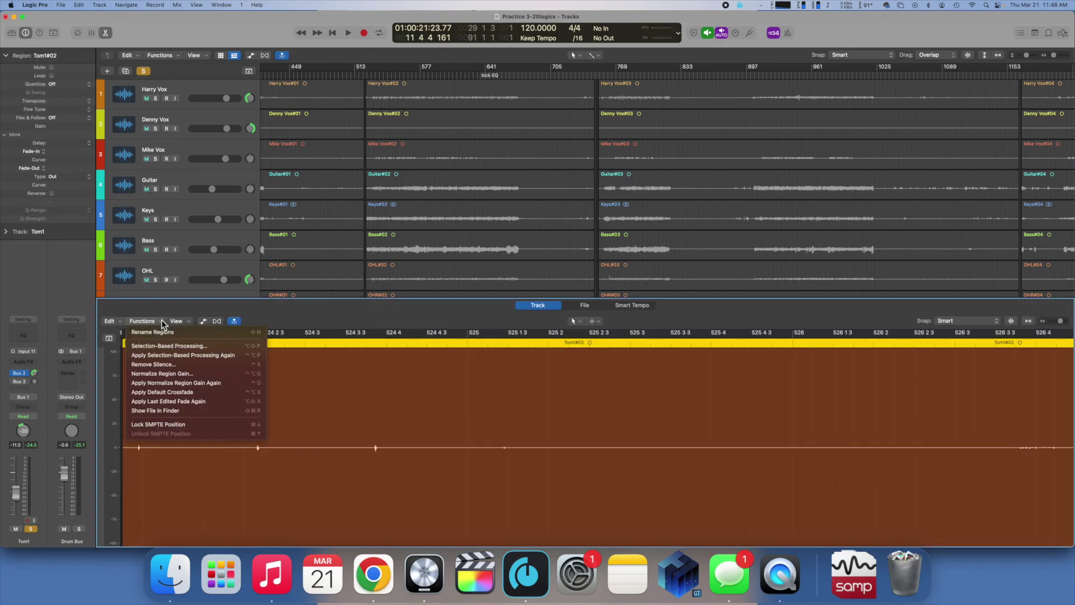
{"action": "left_click", "coordinate": [169, 363]}
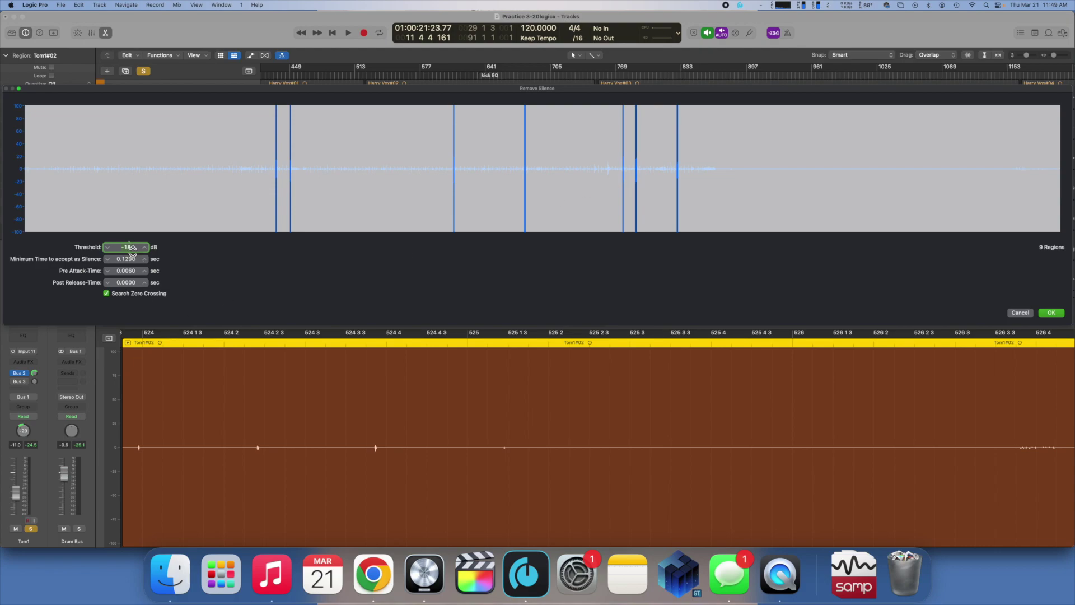
{"action": "scroll", "coordinate": [128, 244], "scroll_direction": "up", "scroll_amount": 1}
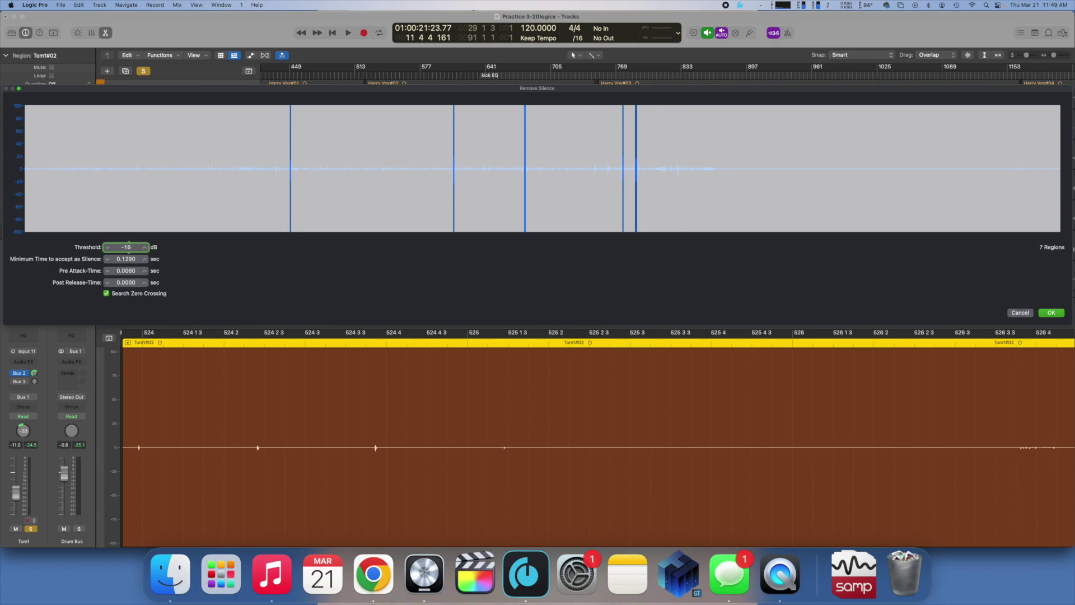
{"action": "scroll", "coordinate": [128, 244], "scroll_direction": "down", "scroll_amount": 7}
{"action": "scroll", "coordinate": [128, 244], "scroll_direction": "up", "scroll_amount": 2}
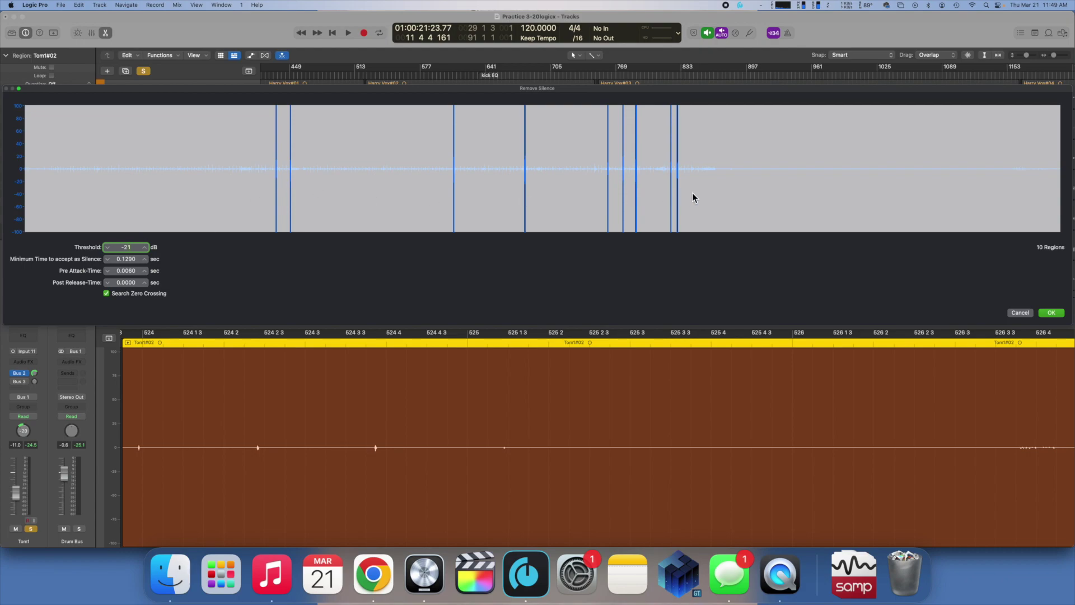
{"action": "left_click", "coordinate": [1052, 313]}
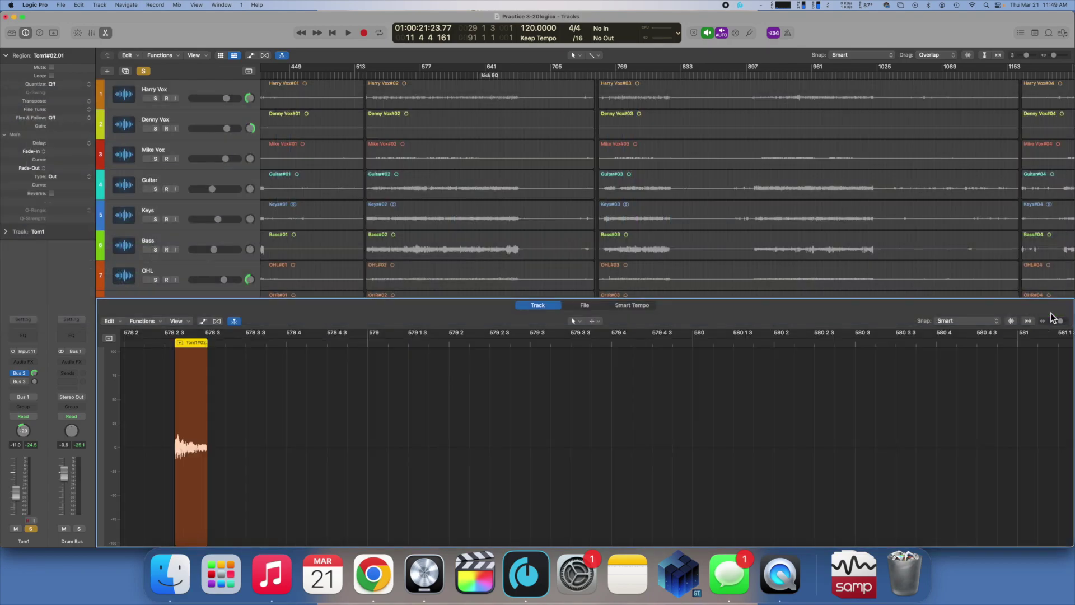
Step: Zoom in on the stripped second Tom1 region and play back its first two isolated hits from bar 578
{"action": "scroll", "coordinate": [623, 228], "scroll_direction": "down", "scroll_amount": 1}
{"action": "scroll", "coordinate": [624, 228], "scroll_direction": "down", "scroll_amount": 2}
{"action": "scroll", "coordinate": [532, 183], "scroll_direction": "up", "scroll_amount": 8}
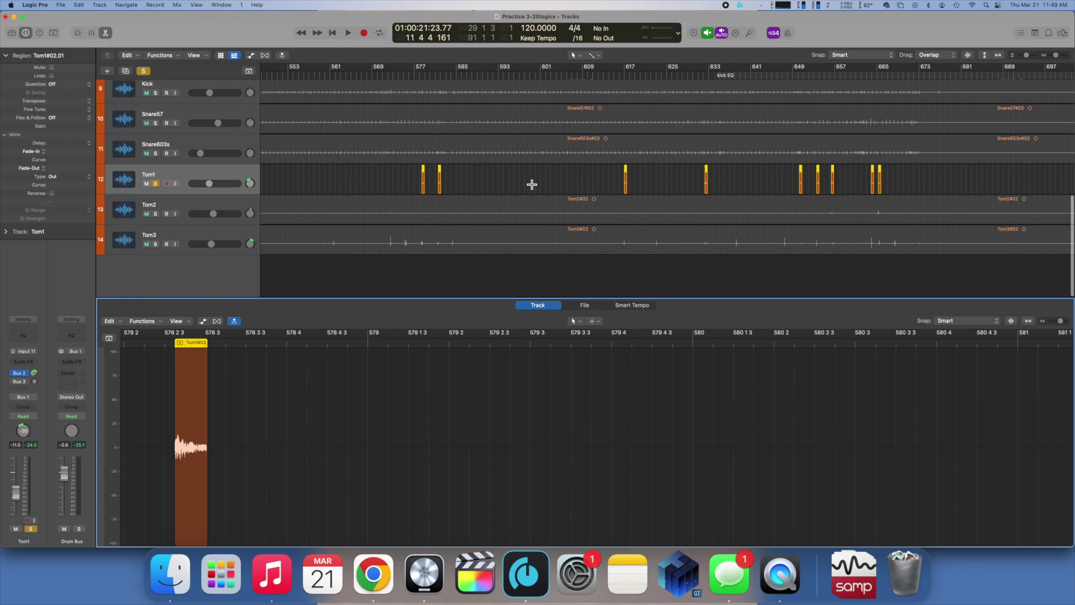
{"action": "left_click", "coordinate": [415, 77]}
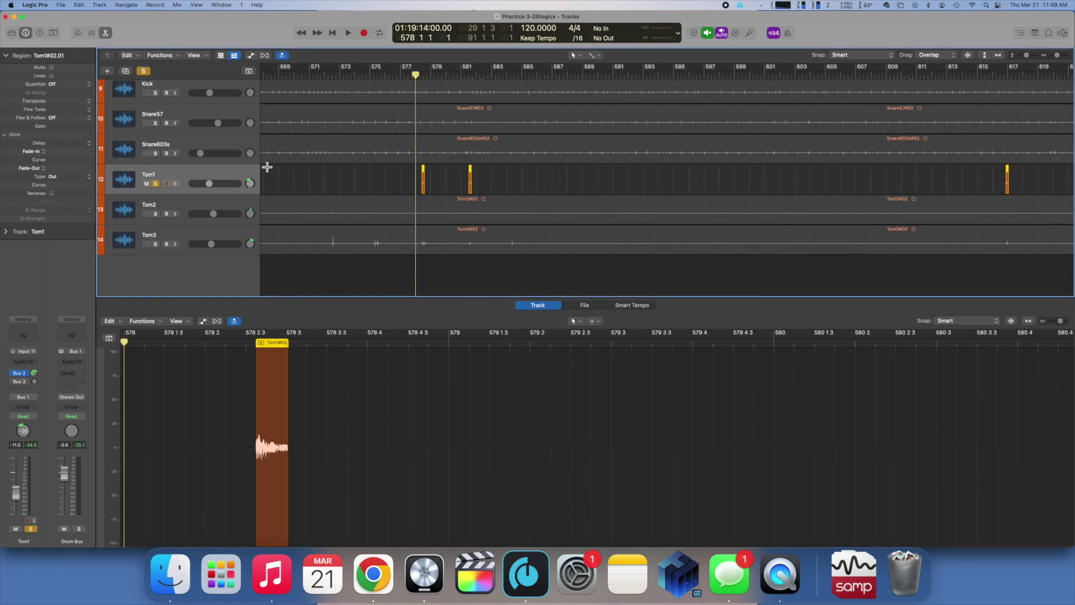
{"action": "key", "text": "space"}
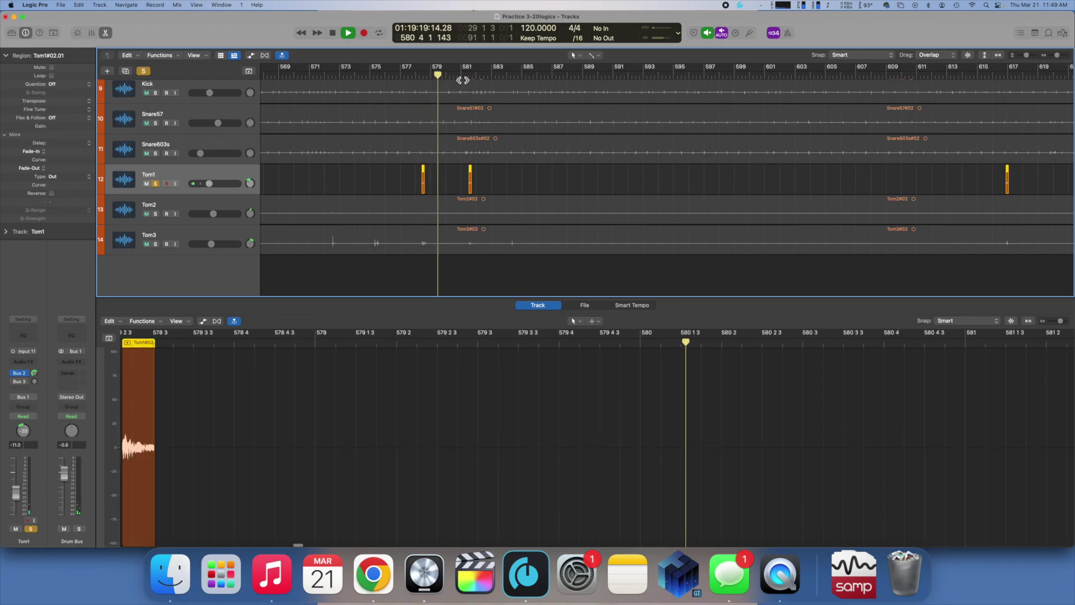
{"action": "key", "text": "space"}
Step: Strip the silence from the third Tom1 region, Tom1#03, with the threshold at -21 dB
{"action": "key", "text": "super+Left"}
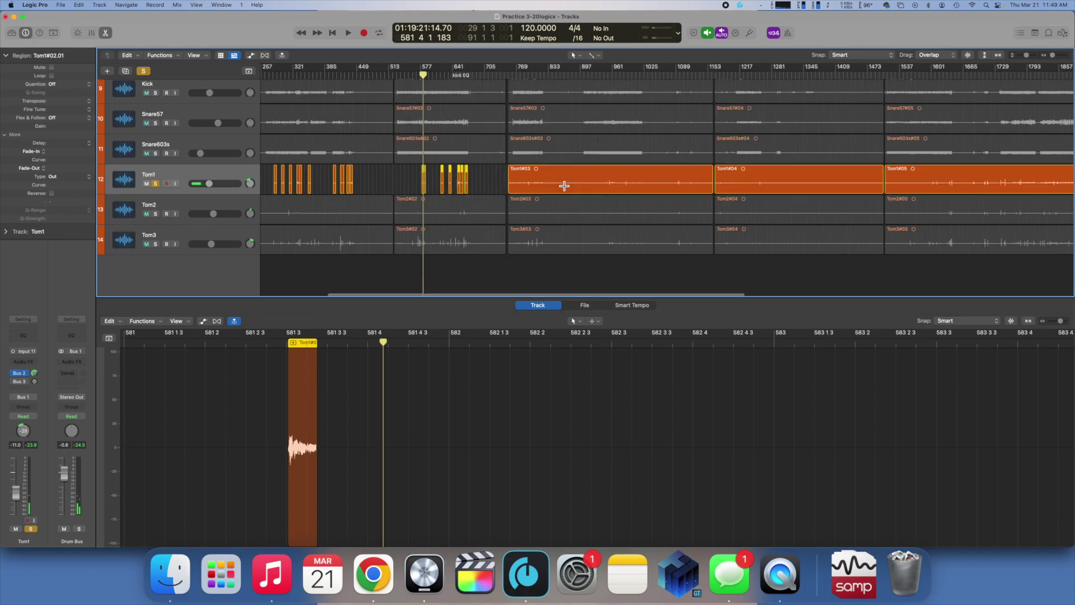
{"action": "left_click", "coordinate": [599, 171]}
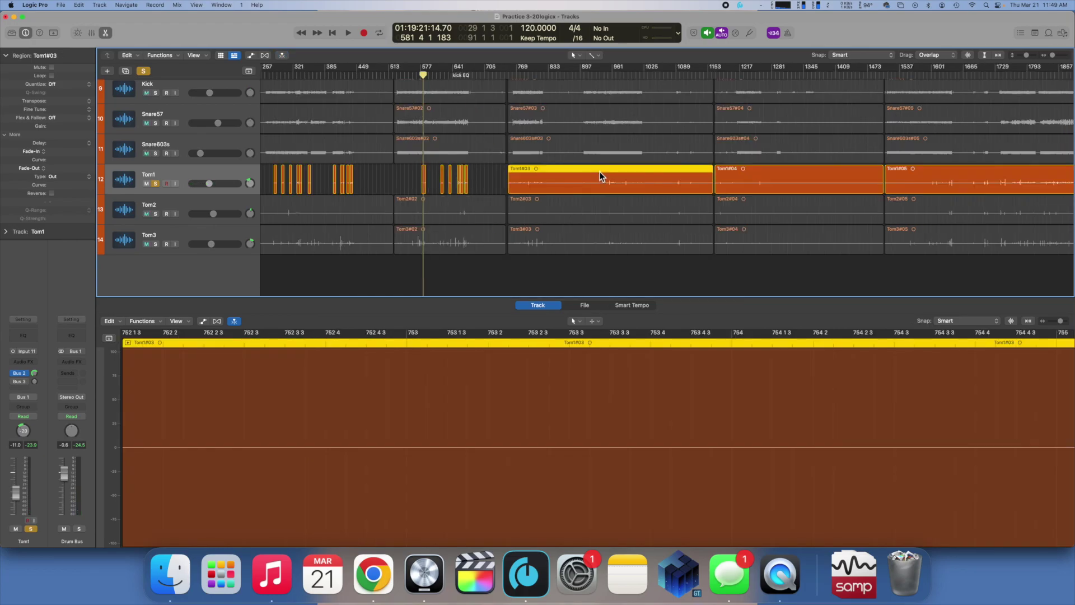
{"action": "key", "text": "ctrl+x"}
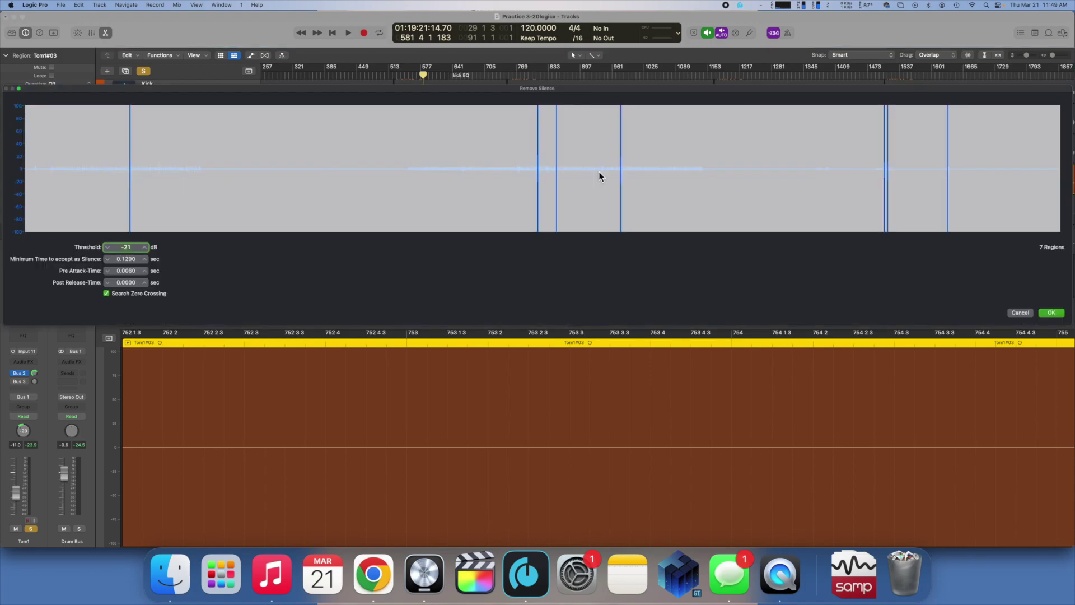
{"action": "left_click", "coordinate": [1051, 313]}
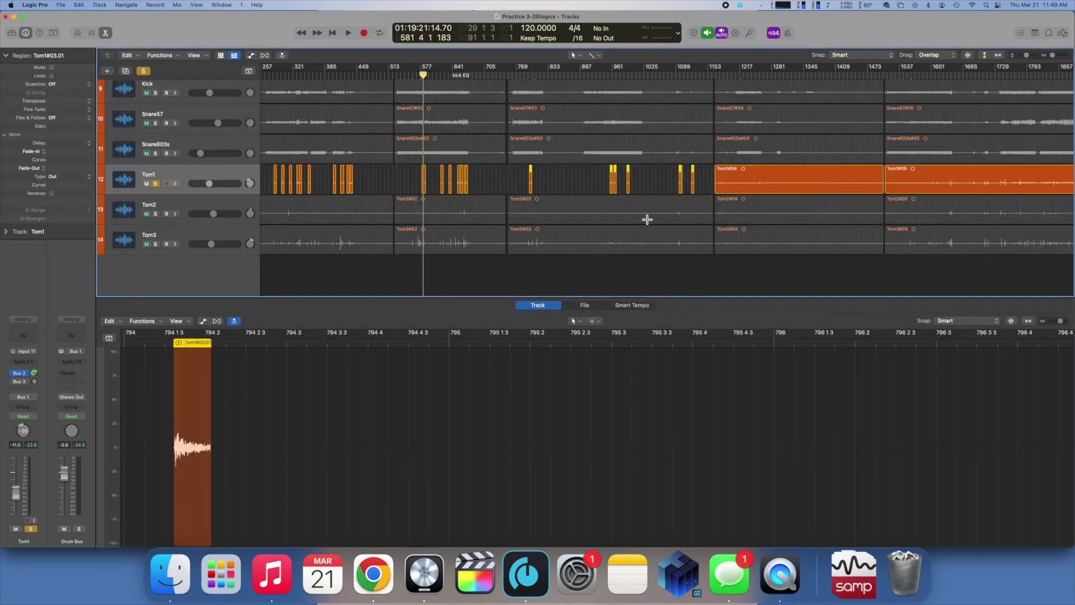
Step: Apply Remove Silence to the fourth Tom1 region, Tom1#04, with the same -21 dB threshold
{"action": "left_click", "coordinate": [769, 175]}
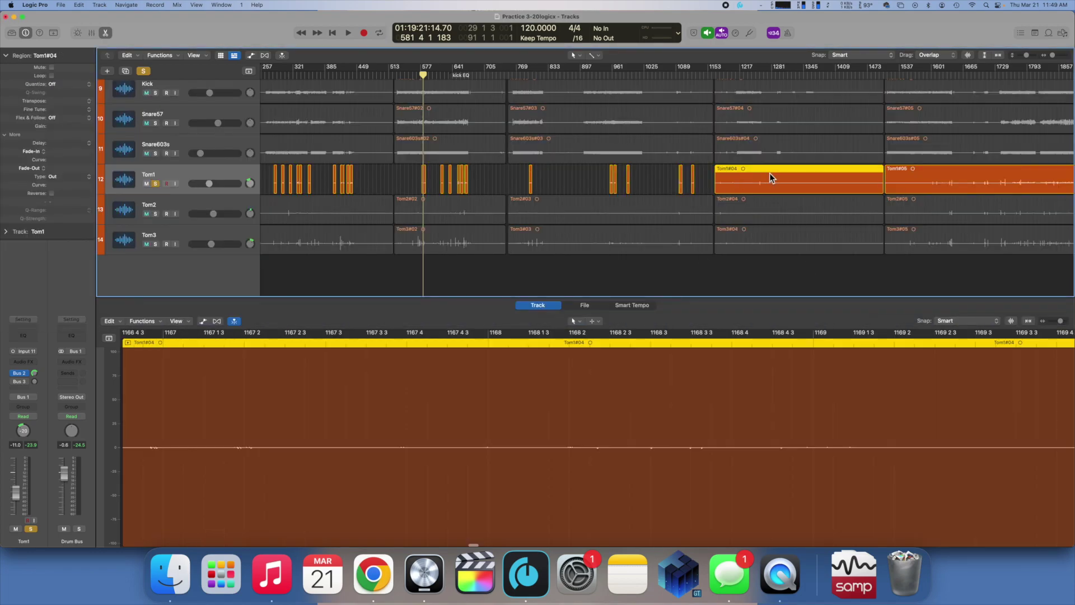
{"action": "key", "text": "ctrl+x"}
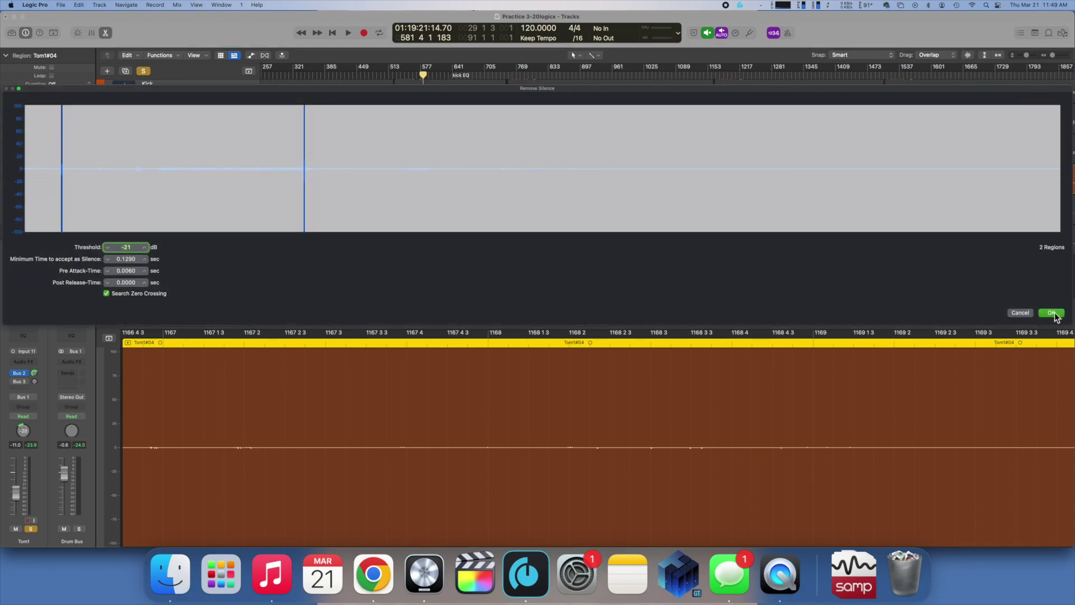
{"action": "left_click", "coordinate": [1051, 313]}
Step: Apply Remove Silence to the Tom1#05 region with the -21 dB threshold and 0.1290 sec minimum silence time
{"action": "scroll", "coordinate": [734, 227], "scroll_direction": "right", "scroll_amount": 2}
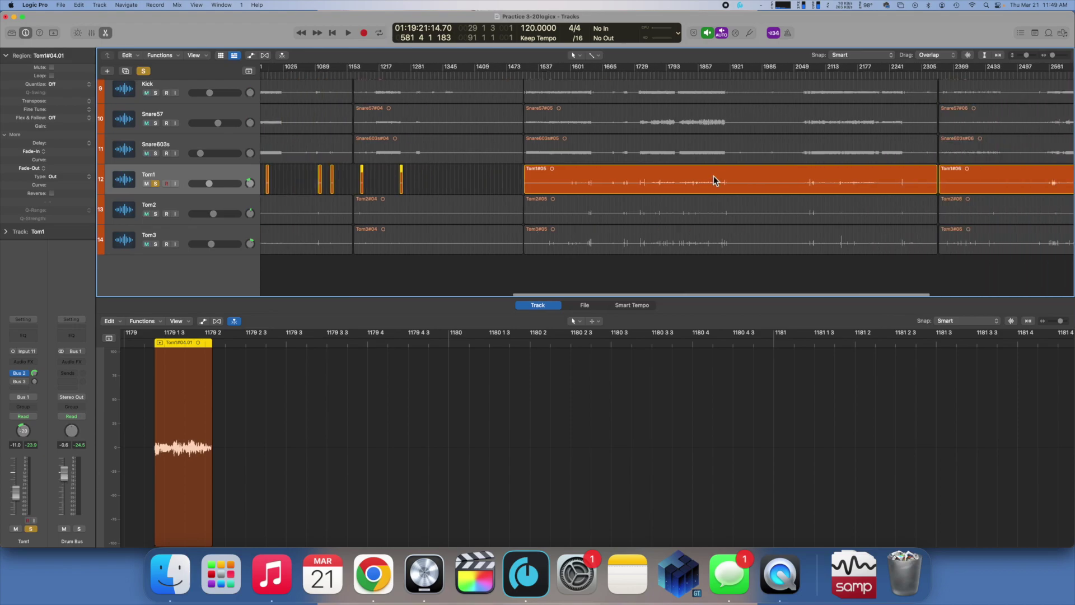
{"action": "left_click", "coordinate": [713, 175]}
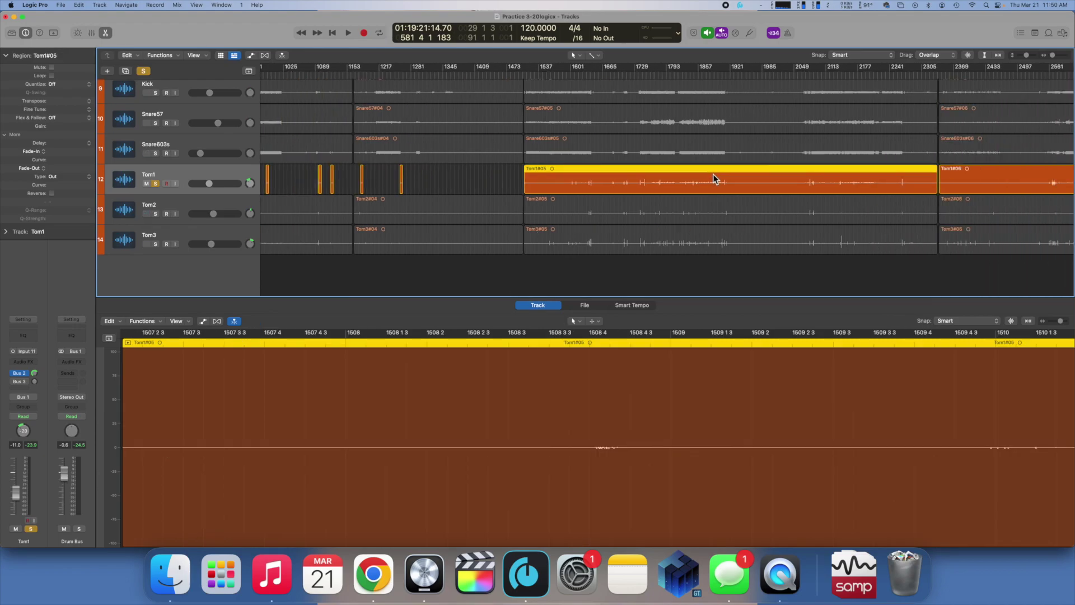
{"action": "key", "text": "ctrl+x"}
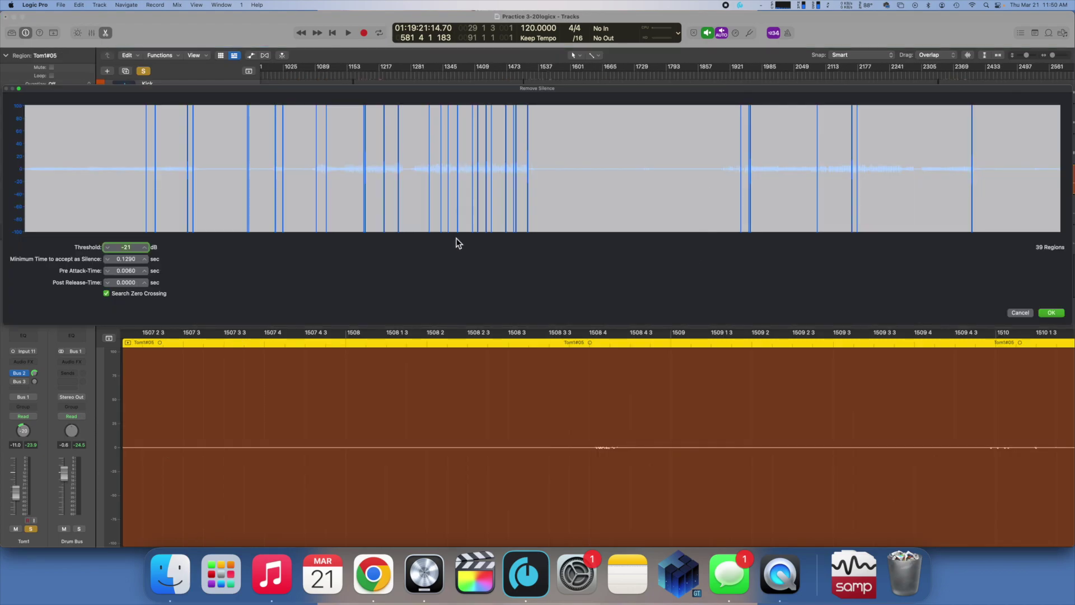
{"action": "left_click", "coordinate": [1050, 313]}
Step: Strip the silence from the Tom1#06 region, keeping the -21 dB threshold
{"action": "scroll", "coordinate": [696, 220], "scroll_direction": "right", "scroll_amount": 10}
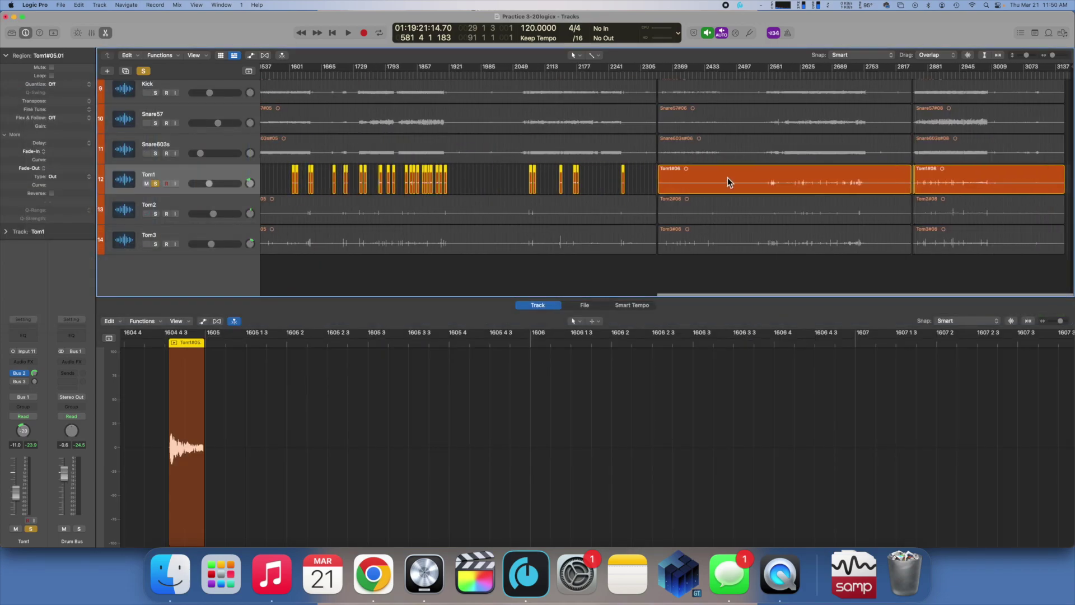
{"action": "left_click", "coordinate": [727, 179]}
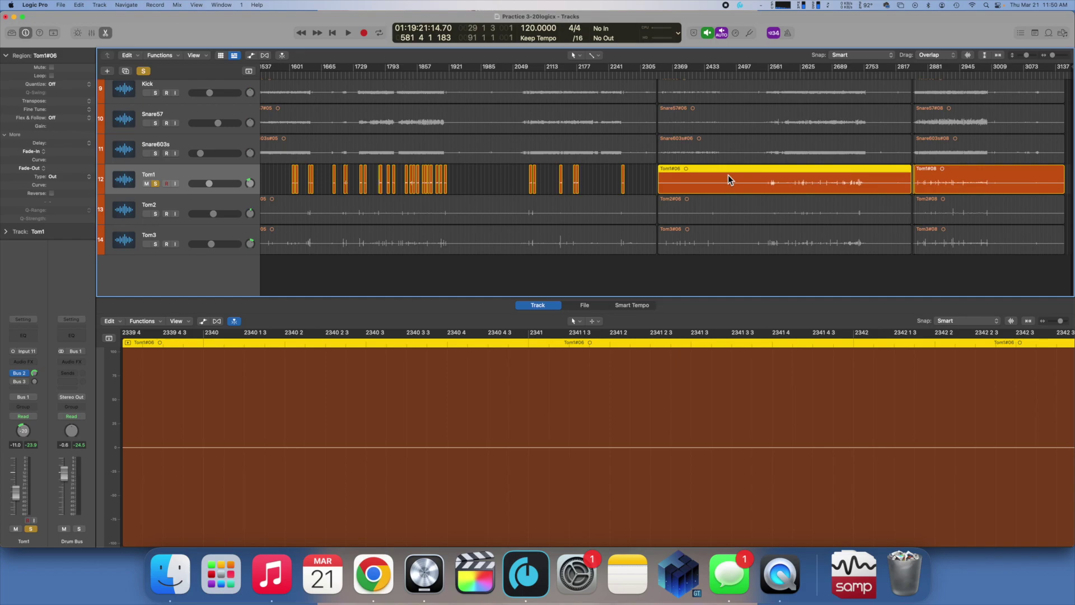
{"action": "key", "text": "ctrl+x"}
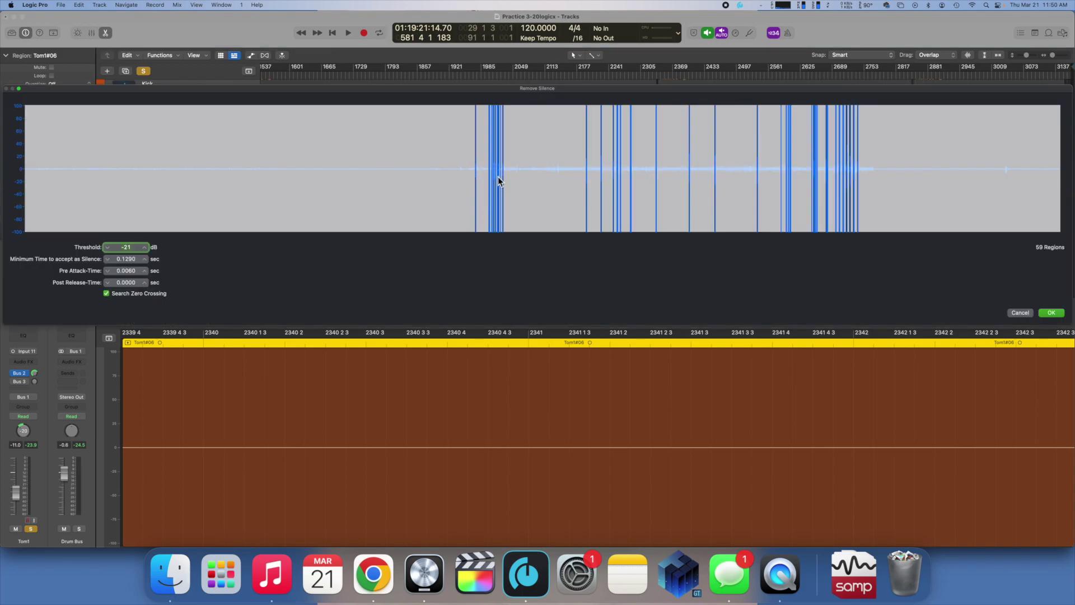
{"action": "left_click", "coordinate": [1050, 312]}
Step: Remove the silence from the last Tom1 region, Tom1#08, with the -21 dB threshold
{"action": "left_click", "coordinate": [950, 171]}
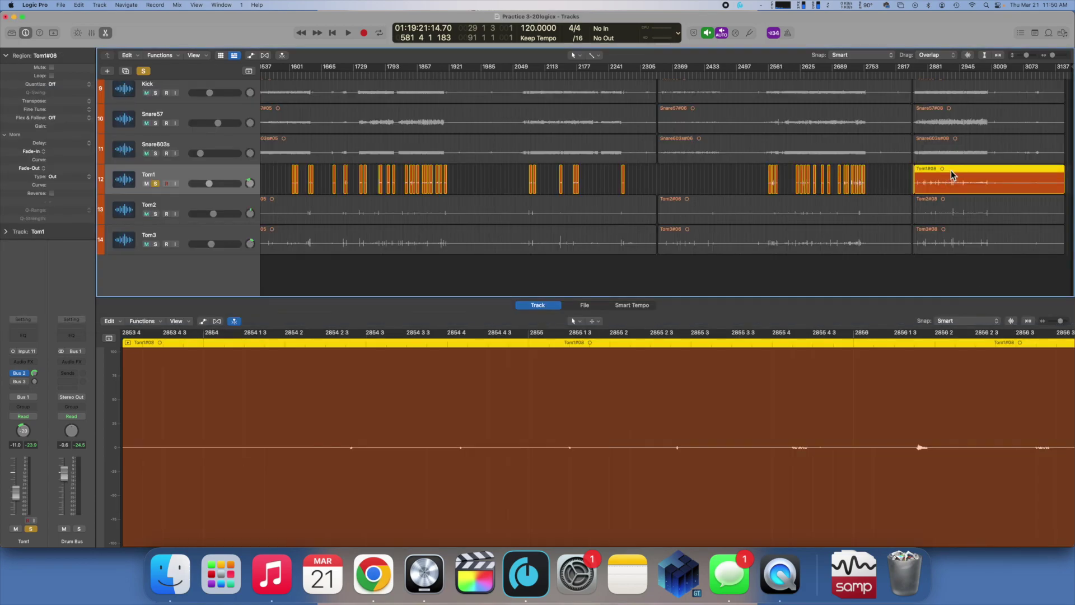
{"action": "key", "text": "ctrl+x"}
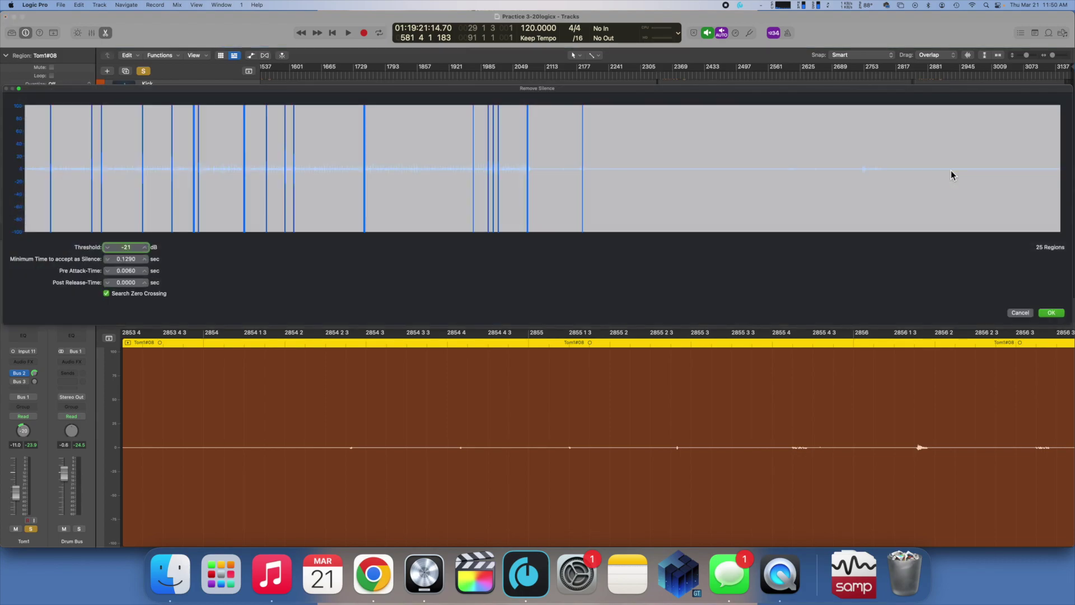
{"action": "left_click", "coordinate": [1051, 312]}
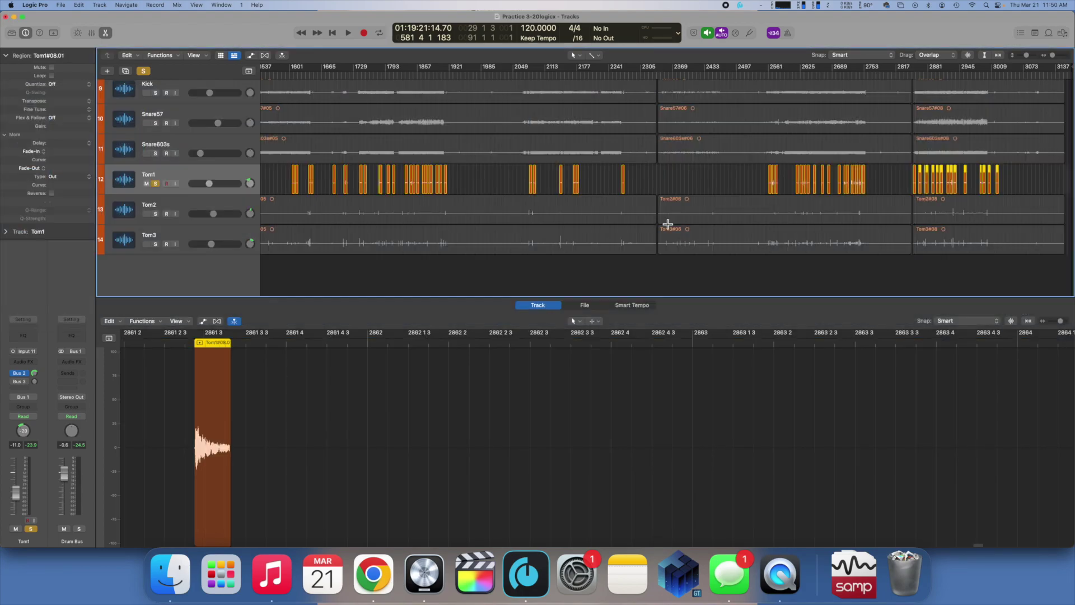
Step: Return to the start of the song, turn off solo on the Tom1 track and select the Tom3 track
{"action": "scroll", "coordinate": [372, 208], "scroll_direction": "right", "scroll_amount": 1}
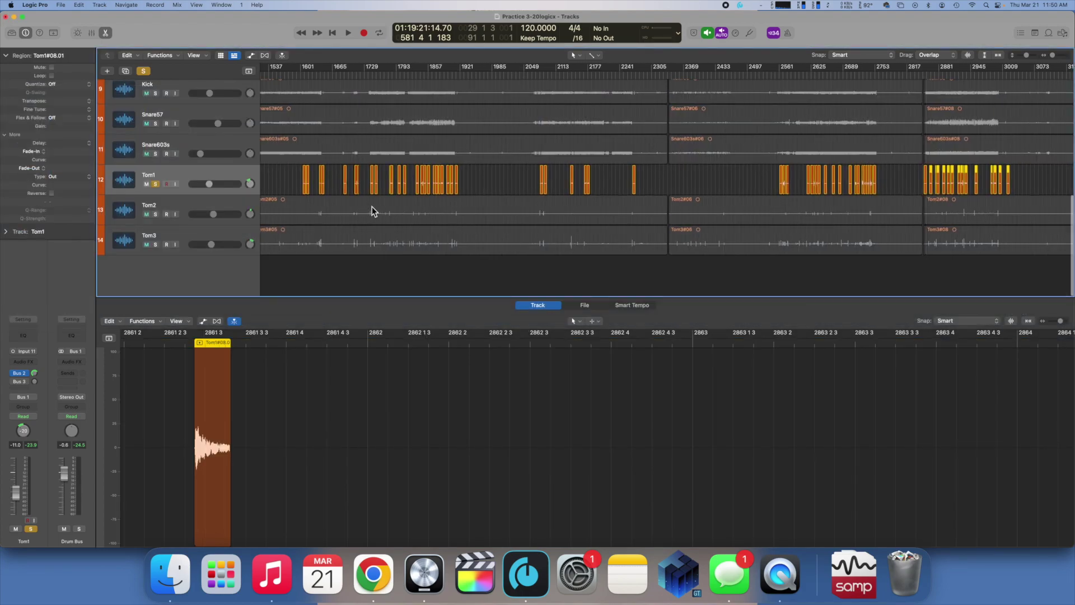
{"action": "scroll", "coordinate": [372, 207], "scroll_direction": "left", "scroll_amount": 15}
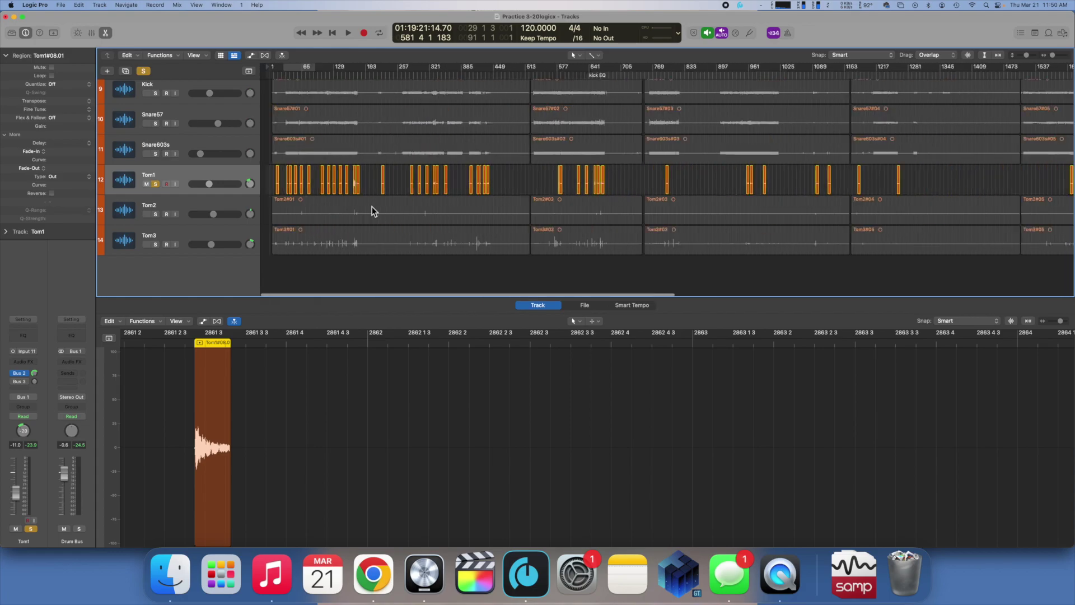
{"action": "left_click", "coordinate": [157, 185]}
{"action": "left_click", "coordinate": [166, 203]}
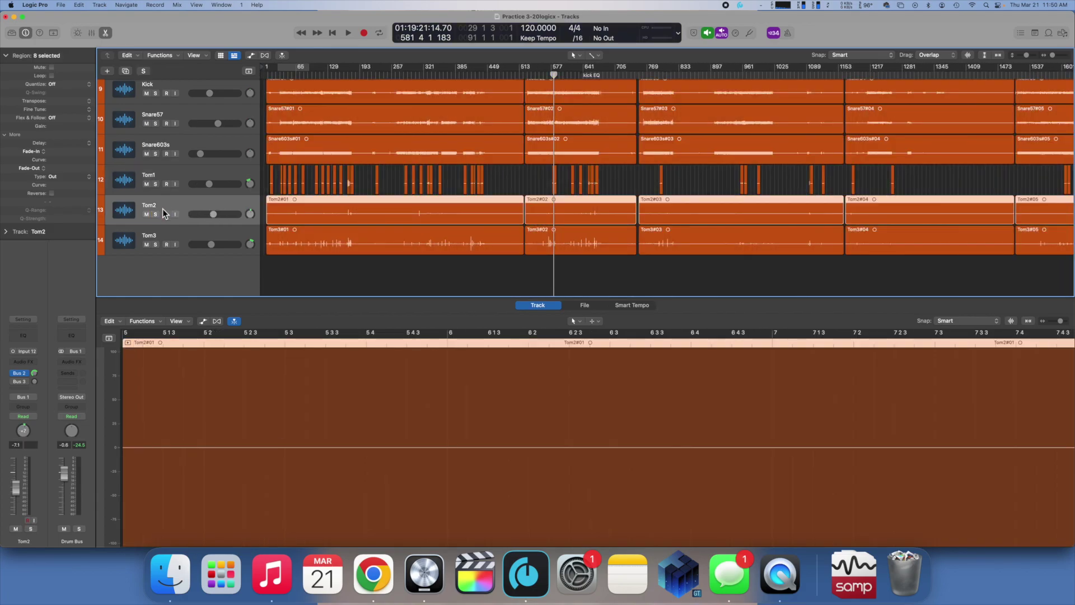
{"action": "left_click", "coordinate": [174, 233]}
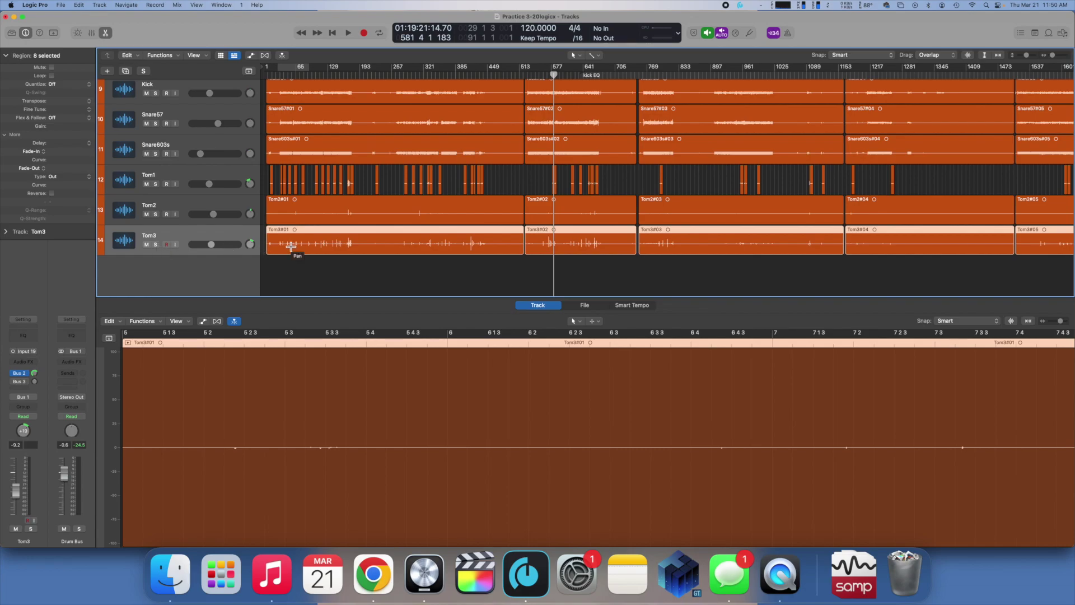
Step: Apply Remove Silence to the Tom3#01 region with a -21 dB threshold and 0.1550 sec minimum silence time
{"action": "key", "text": "e"}
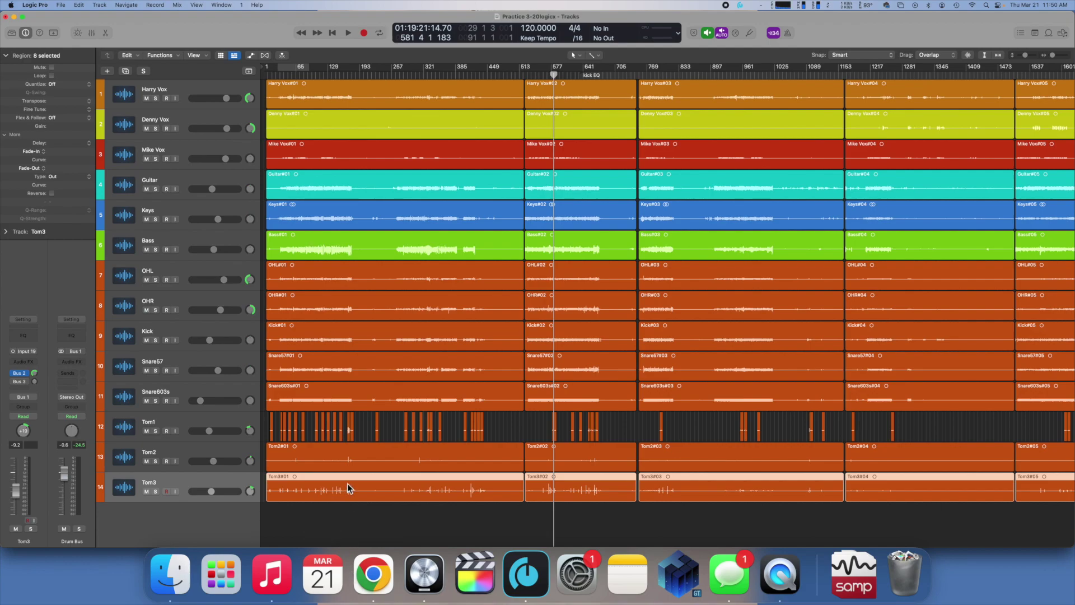
{"action": "key", "text": "e"}
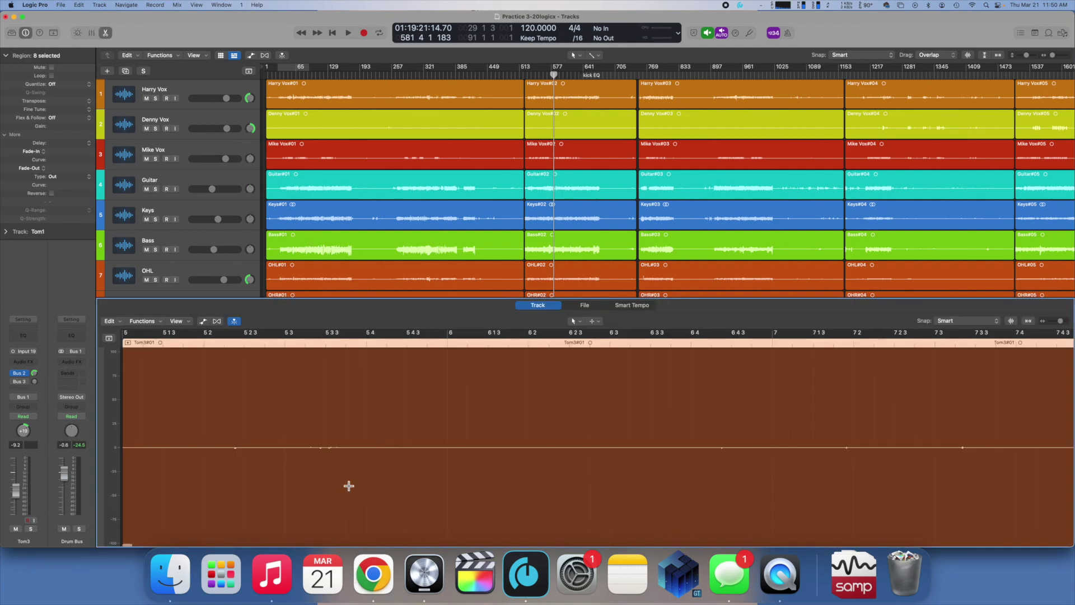
{"action": "key", "text": "ctrl+x"}
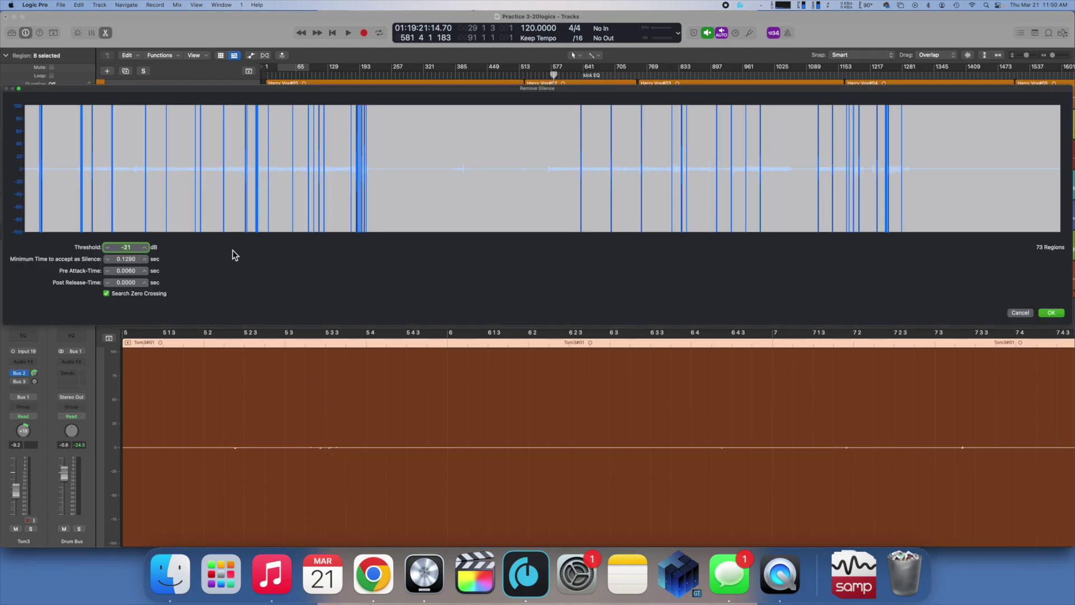
{"action": "mouse_move", "coordinate": [126, 247]}
{"action": "left_mouse_down"}
{"action": "mouse_move", "coordinate": [130, 257]}
{"action": "mouse_move", "coordinate": [126, 245]}
{"action": "left_mouse_up"}
{"action": "left_click_drag", "start_coordinate": [136, 262], "coordinate": [136, 257]}
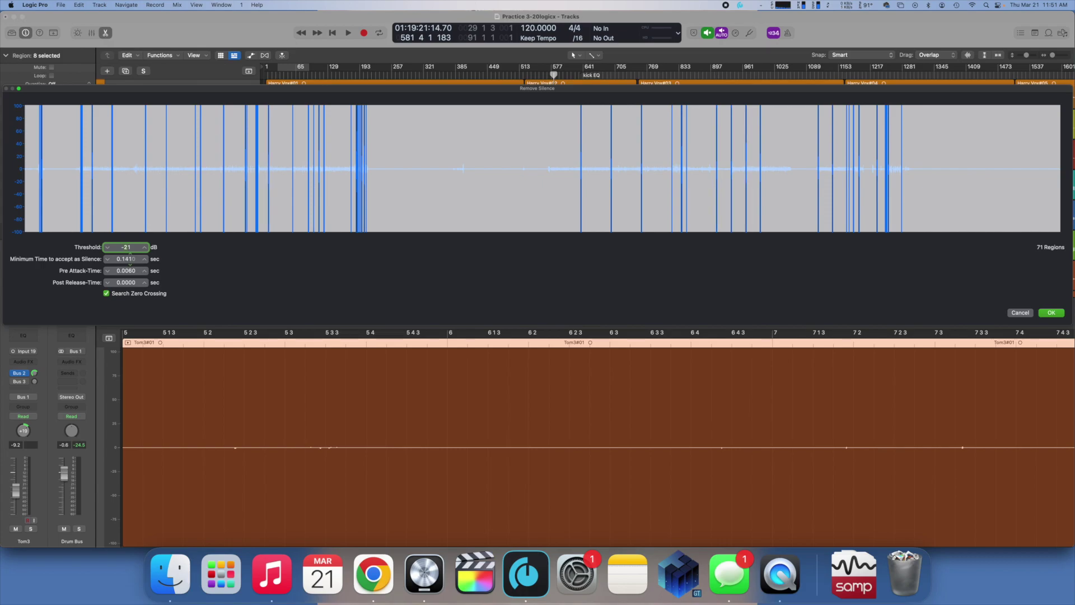
{"action": "left_click_drag", "start_coordinate": [130, 258], "coordinate": [130, 257]}
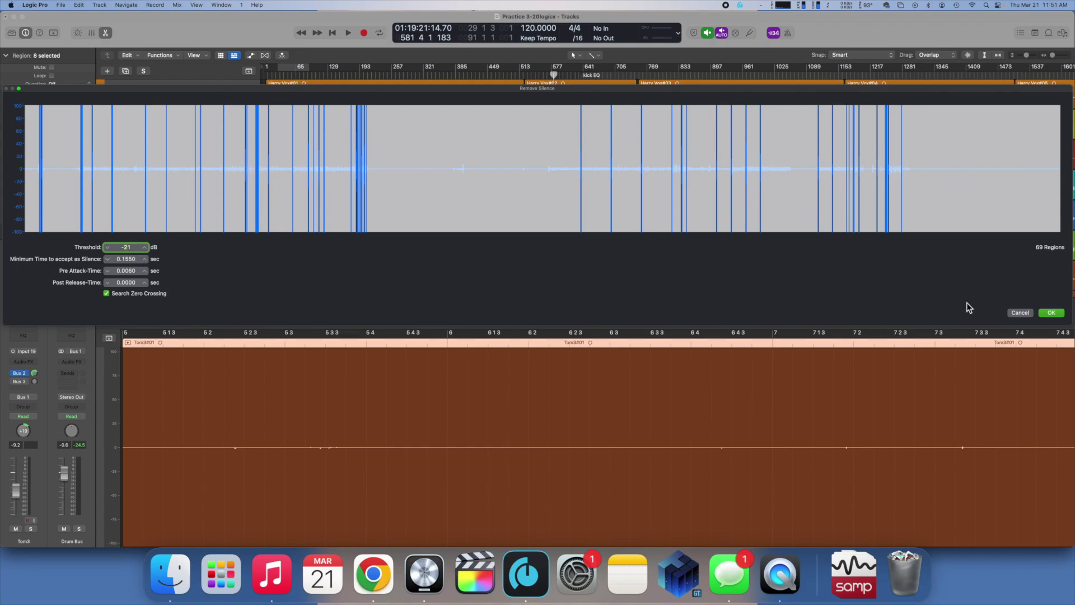
{"action": "left_click", "coordinate": [1050, 314]}
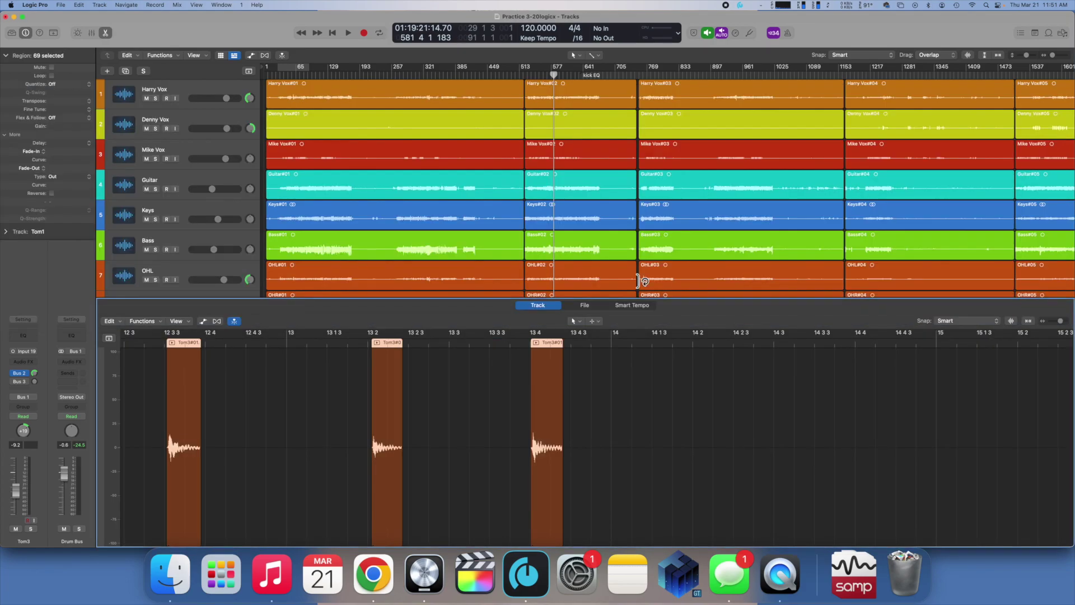
Step: Strip the silence from the Tom3#02 region, keeping the current Remove Silence settings, and deselect the resulting regions
{"action": "scroll", "coordinate": [611, 255], "scroll_direction": "down", "scroll_amount": 5}
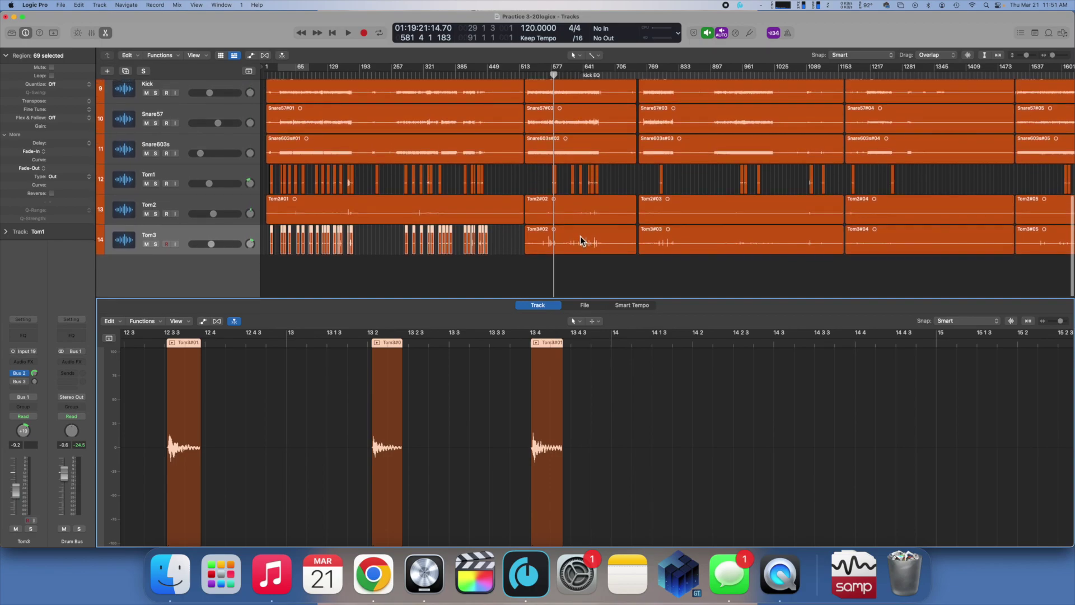
{"action": "left_click", "coordinate": [580, 241]}
{"action": "key", "text": "ctrl+x"}
{"action": "left_click", "coordinate": [1048, 313]}
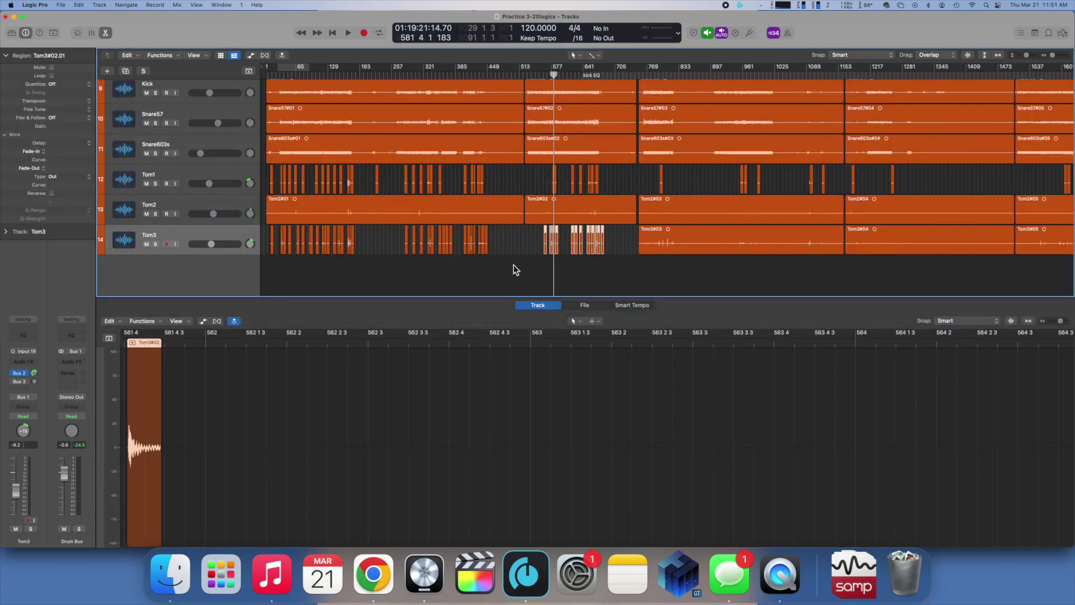
{"action": "left_click", "coordinate": [513, 264]}
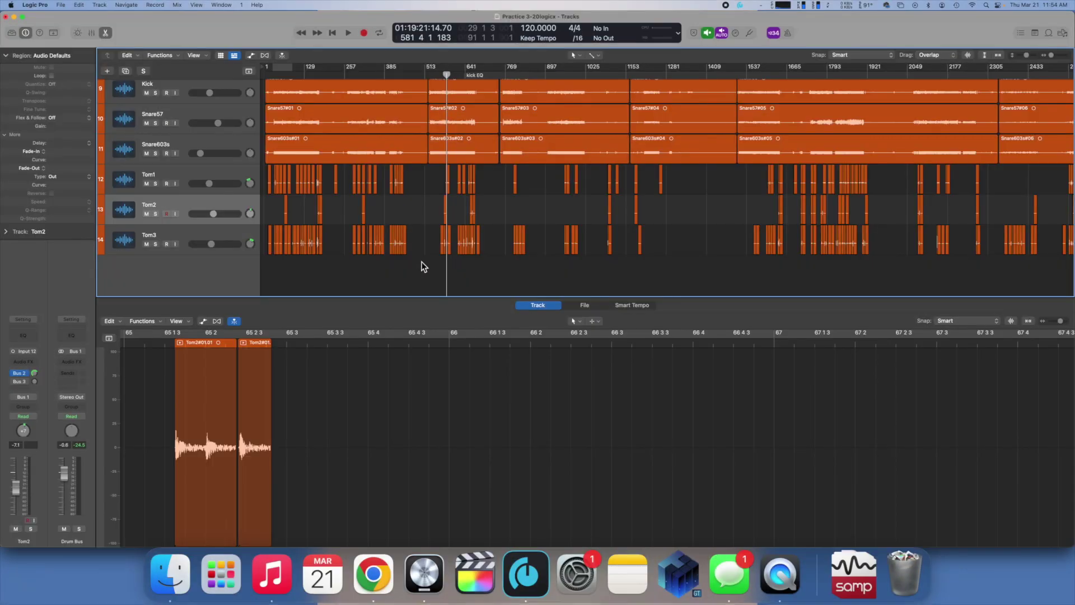
Step: Select the first region of the third vocal track, delete it and undo the deletion
{"action": "scroll", "coordinate": [773, 197], "scroll_direction": "left", "scroll_amount": 3}
{"action": "scroll", "coordinate": [773, 197], "scroll_direction": "left", "scroll_amount": 5}
{"action": "scroll", "coordinate": [573, 197], "scroll_direction": "up", "scroll_amount": 8}
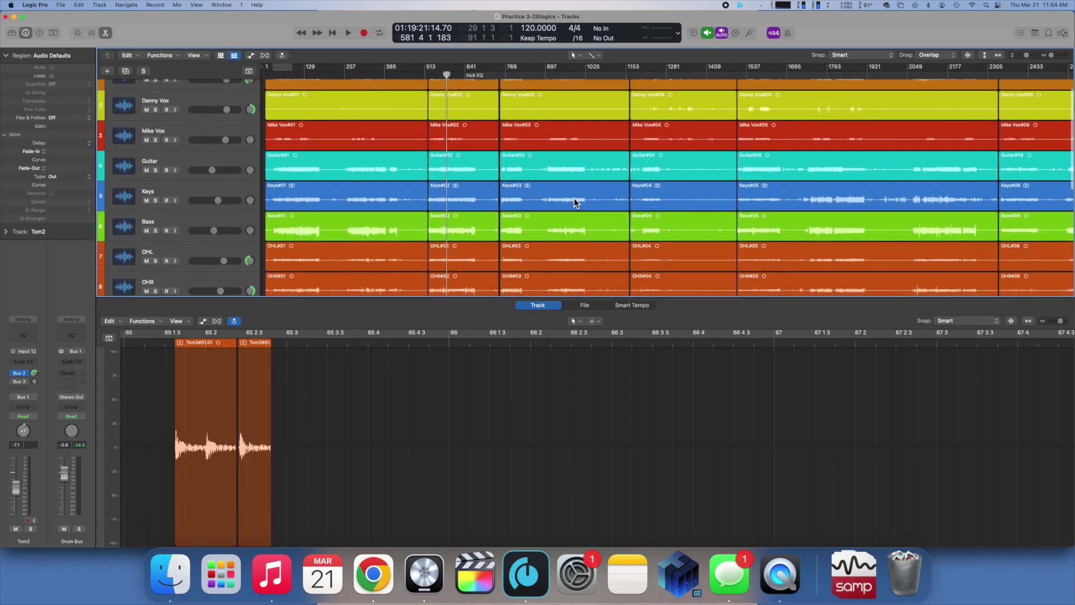
{"action": "scroll", "coordinate": [573, 197], "scroll_direction": "up", "scroll_amount": 1}
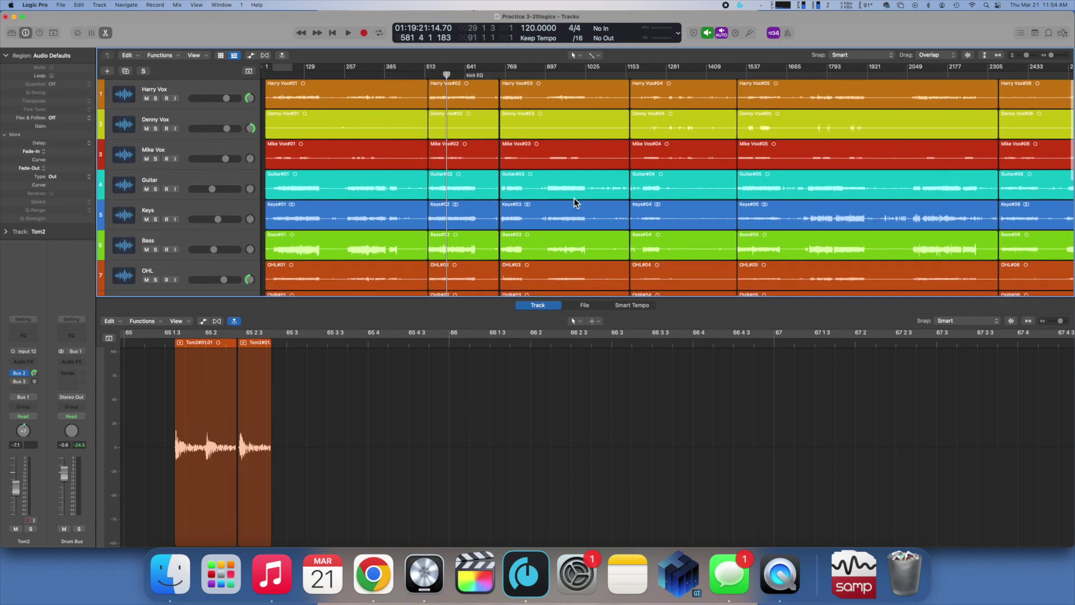
{"action": "left_click", "coordinate": [357, 150]}
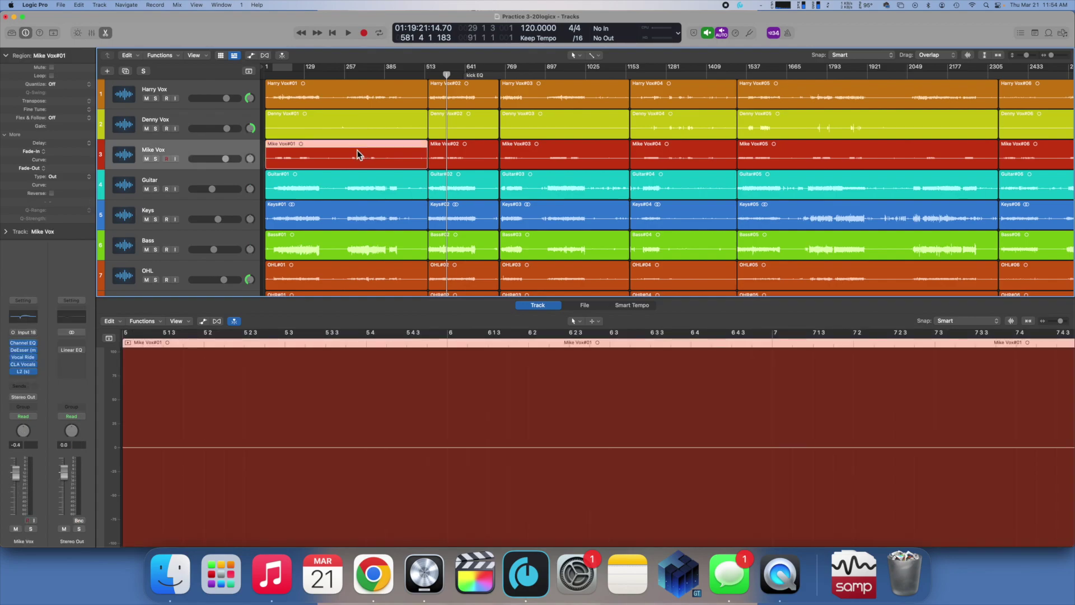
{"action": "key", "text": "Delete"}
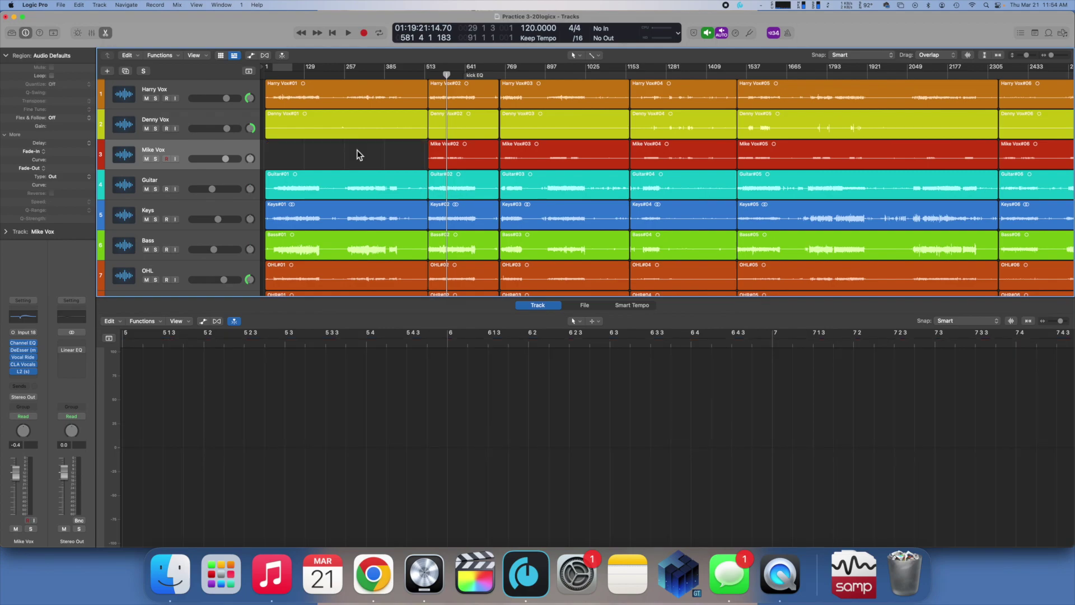
{"action": "key", "text": "super+z"}
Step: Apply Remove Silence to the third vocal track's first region with a -29 dB threshold and 1.5000 sec minimum silence time
{"action": "key", "text": "e"}
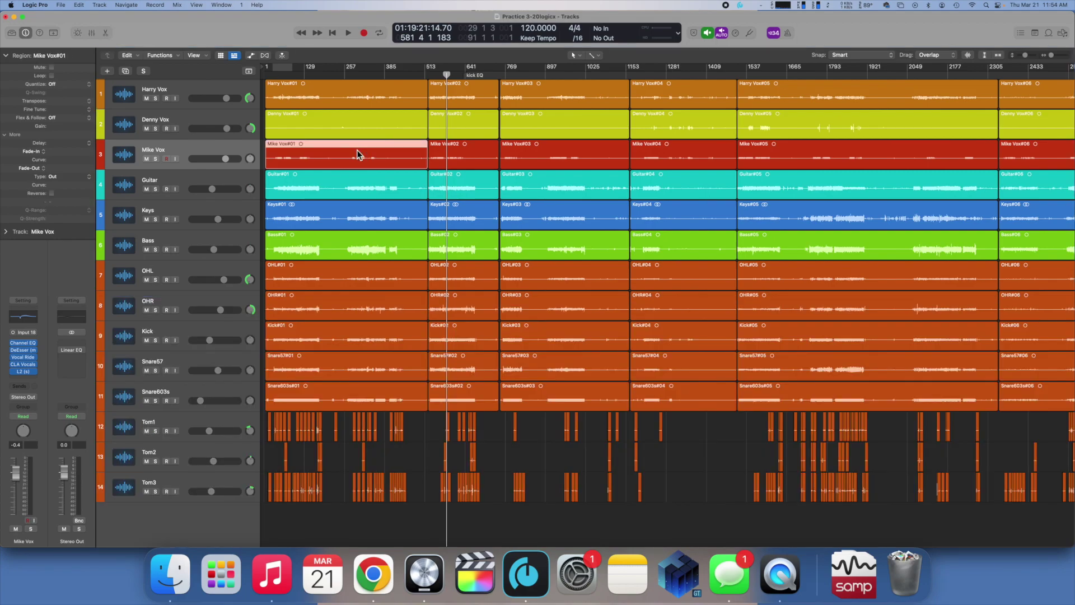
{"action": "key", "text": "e"}
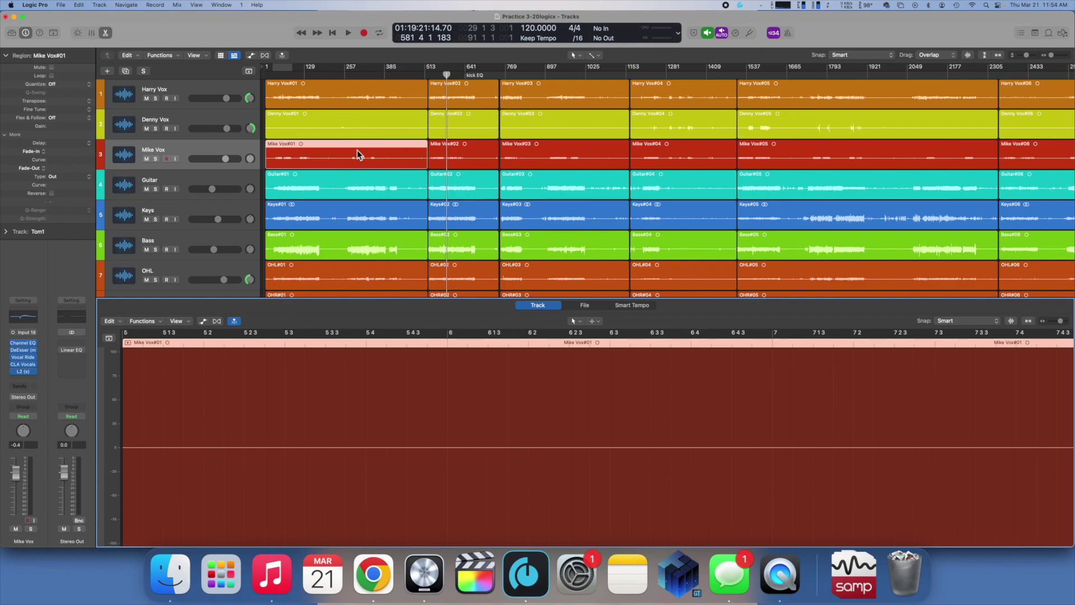
{"action": "key", "text": "ctrl+x"}
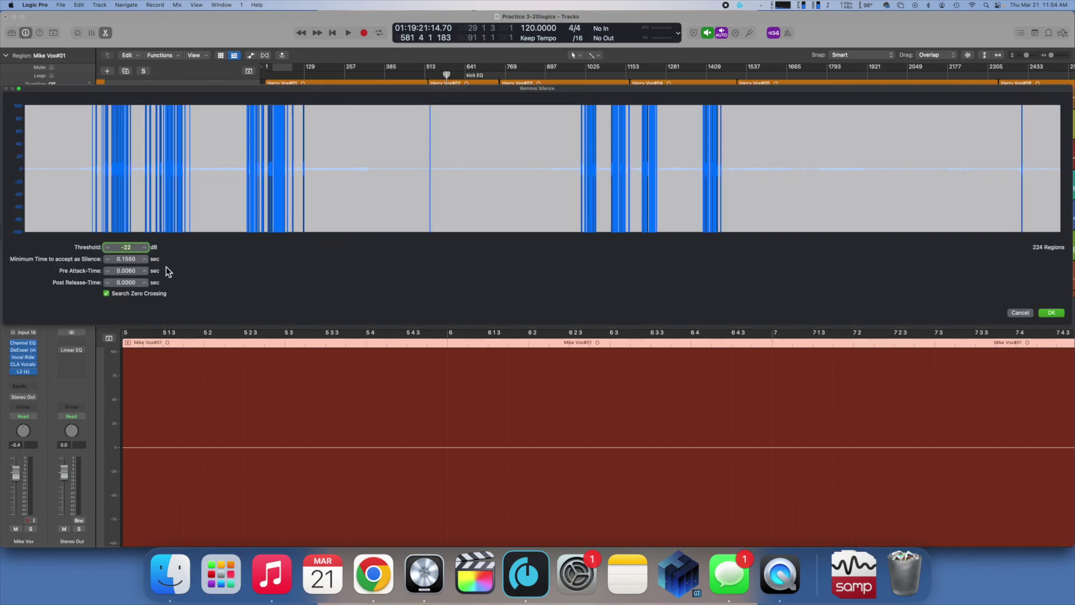
{"action": "left_click_drag", "start_coordinate": [126, 248], "coordinate": [125, 253]}
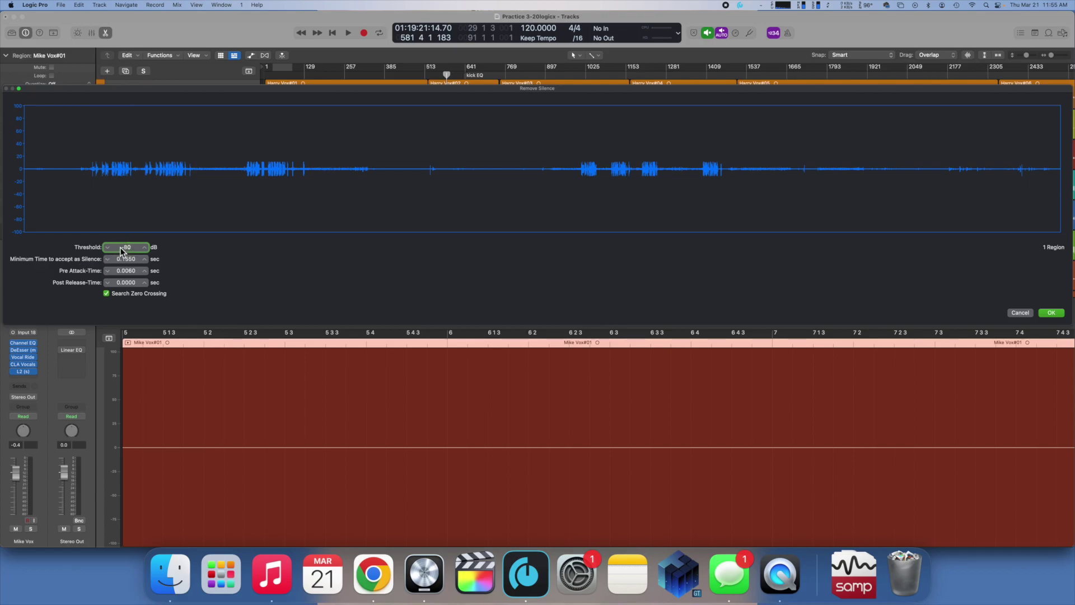
{"action": "left_click_drag", "start_coordinate": [132, 248], "coordinate": [129, 242]}
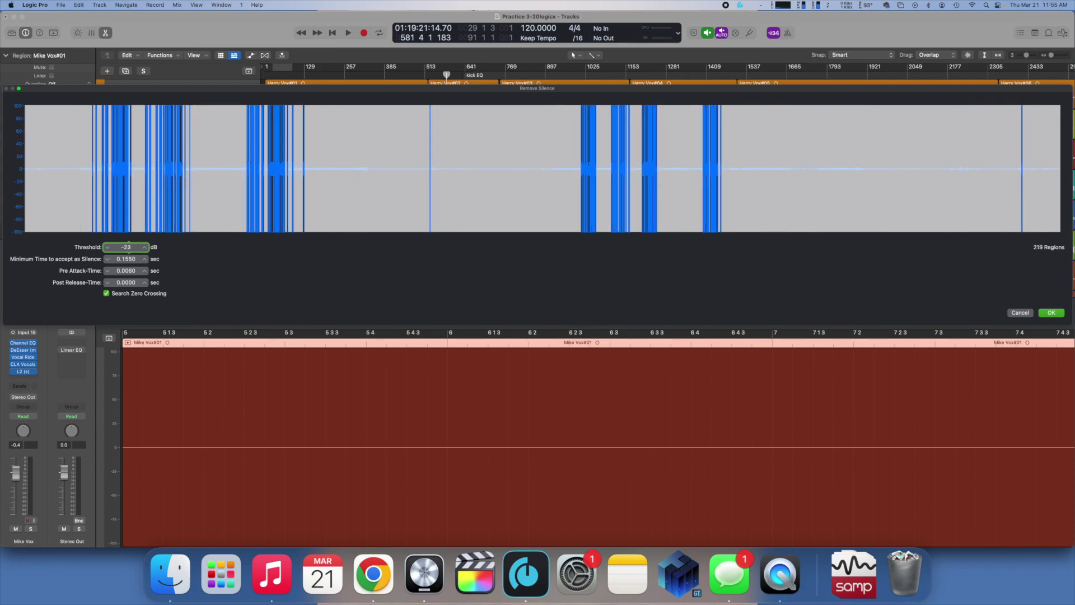
{"action": "left_click_drag", "start_coordinate": [129, 242], "coordinate": [128, 245]}
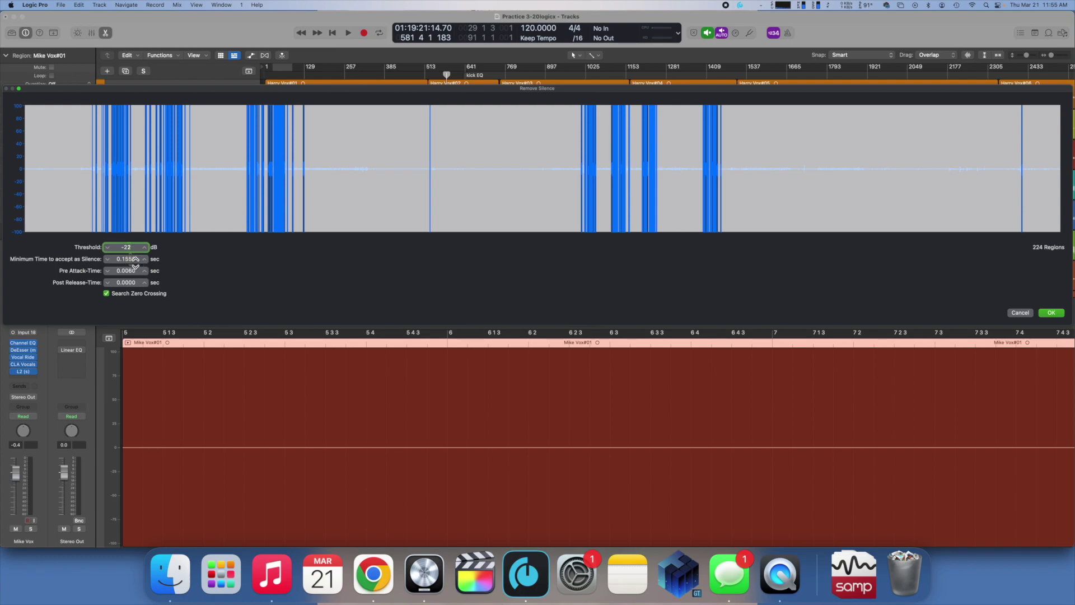
{"action": "mouse_move", "coordinate": [135, 261]}
{"action": "left_mouse_down"}
{"action": "mouse_move", "coordinate": [135, 245]}
{"action": "mouse_move", "coordinate": [135, 257]}
{"action": "left_mouse_up"}
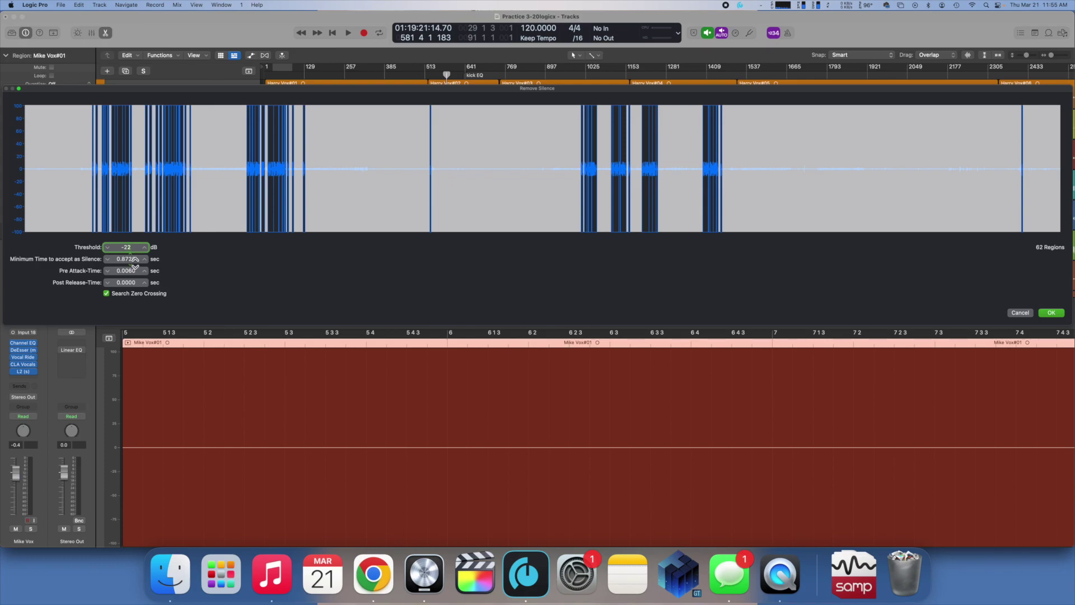
{"action": "left_click_drag", "start_coordinate": [135, 257], "coordinate": [129, 244]}
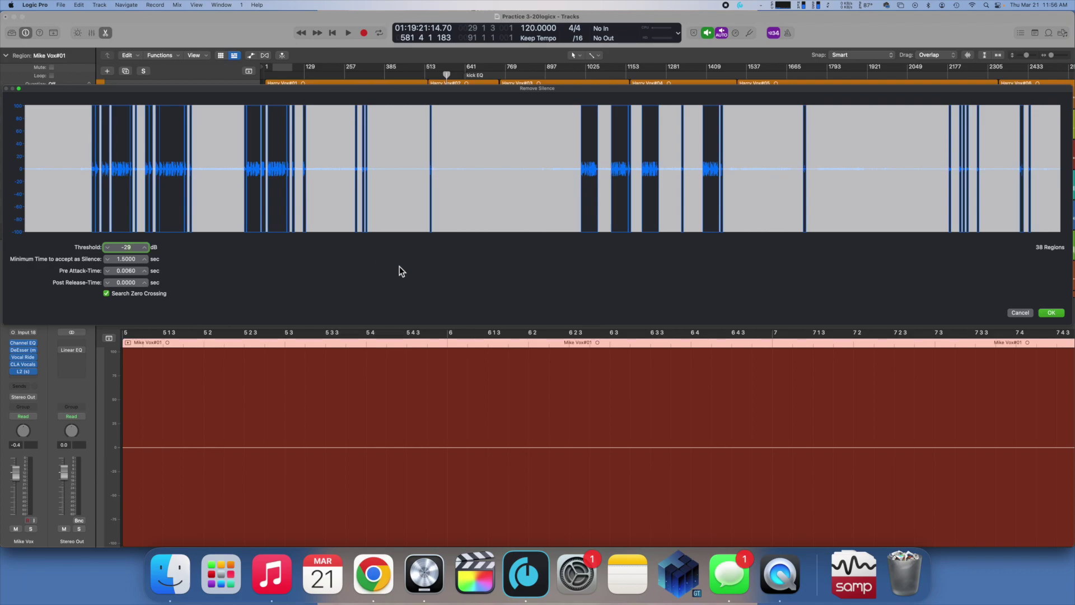
{"action": "left_click", "coordinate": [1052, 313]}
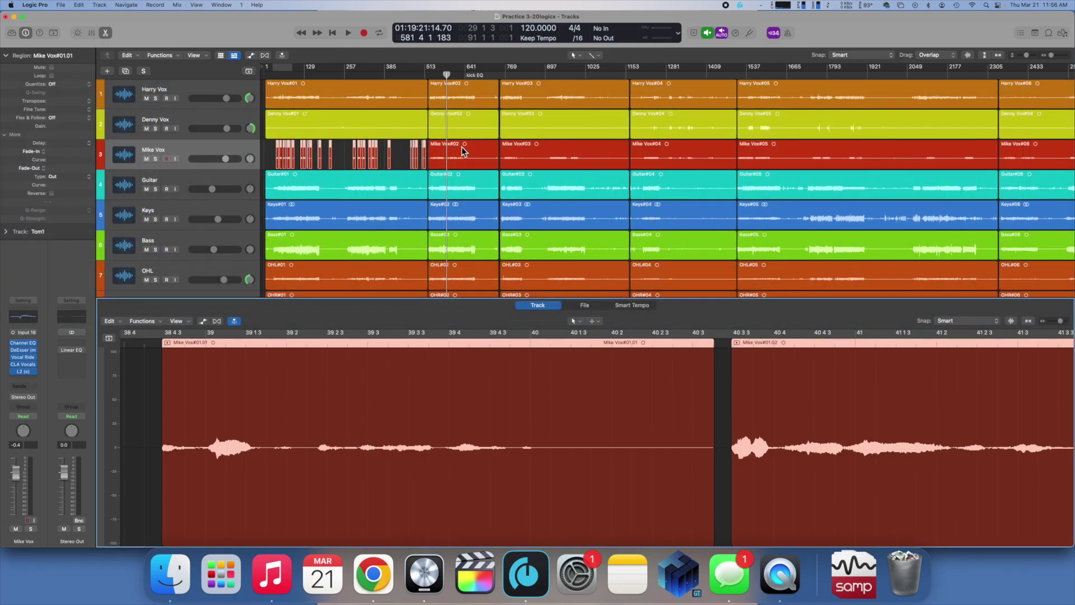
Step: Remove the silence from the second and third regions of the third vocal track, keeping -29 dB and 1.5000 sec
{"action": "left_click", "coordinate": [461, 147]}
{"action": "key", "text": "ctrl+x"}
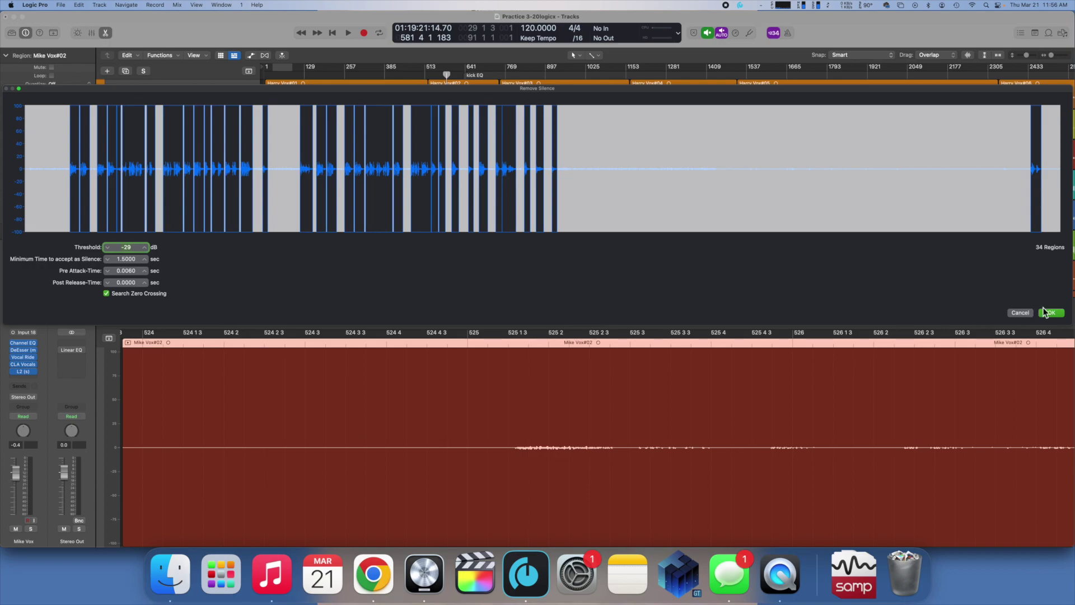
{"action": "key", "text": "Return"}
{"action": "left_click", "coordinate": [557, 152]}
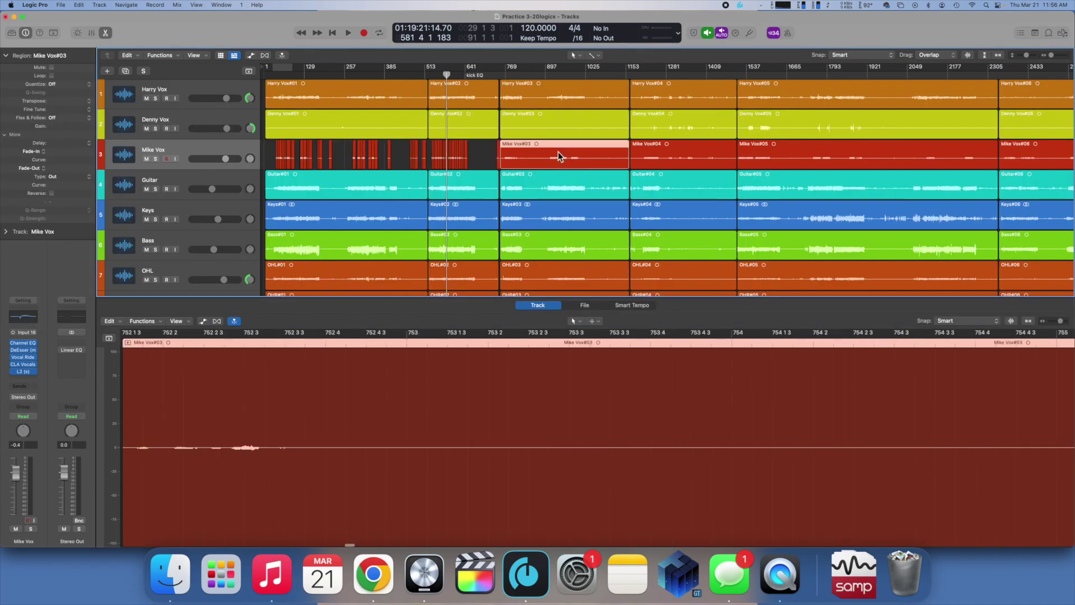
{"action": "key", "text": "ctrl+x"}
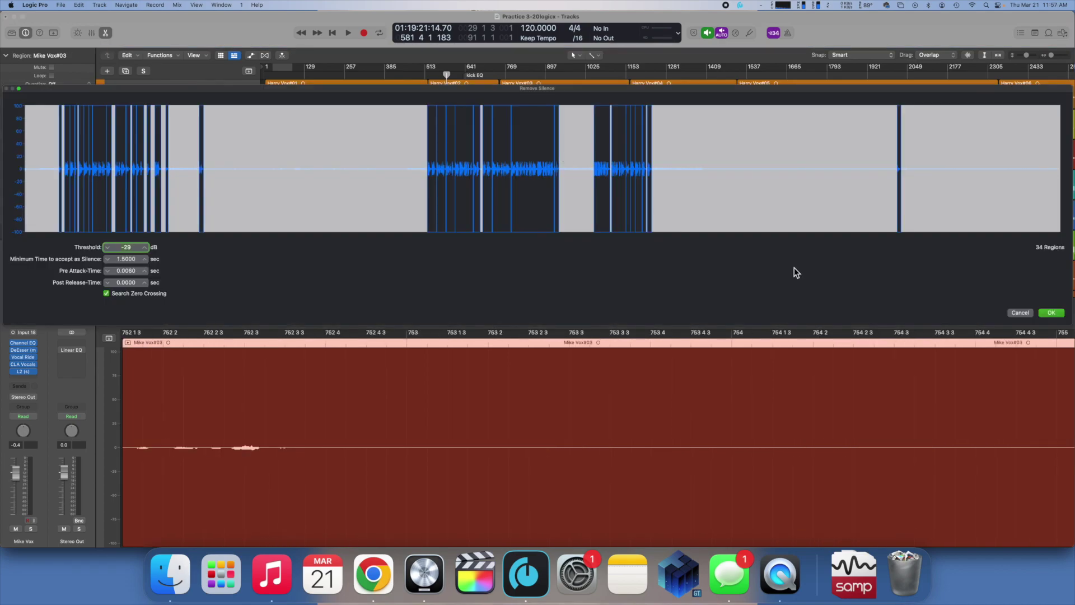
{"action": "key", "text": "Return"}
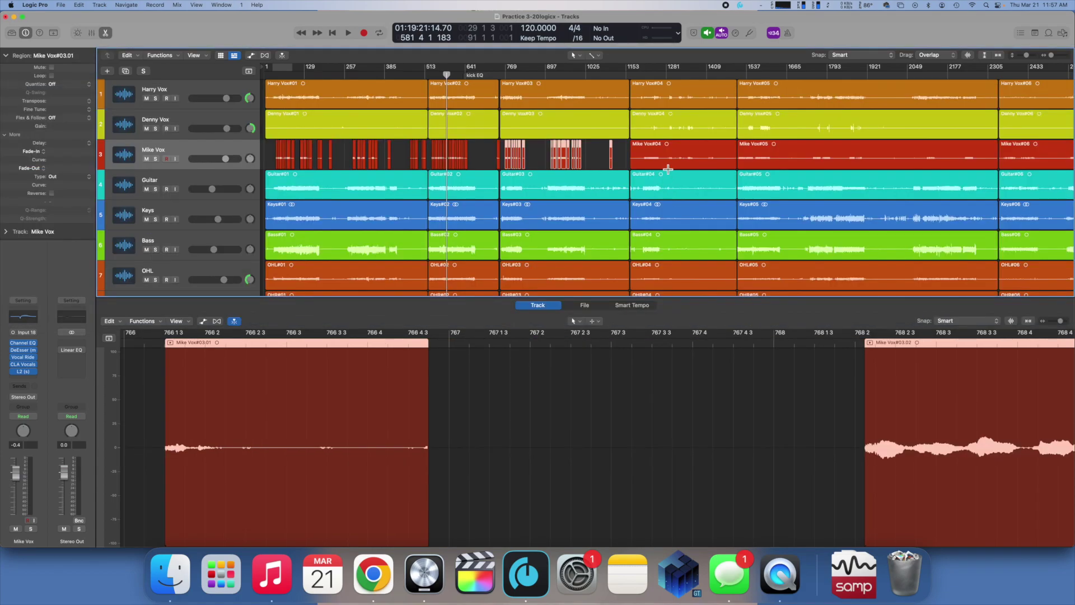
Step: Remove the silence from the third vocal track's fourth region with the minimum silence time raised to about 2.6 sec
{"action": "left_click", "coordinate": [667, 152]}
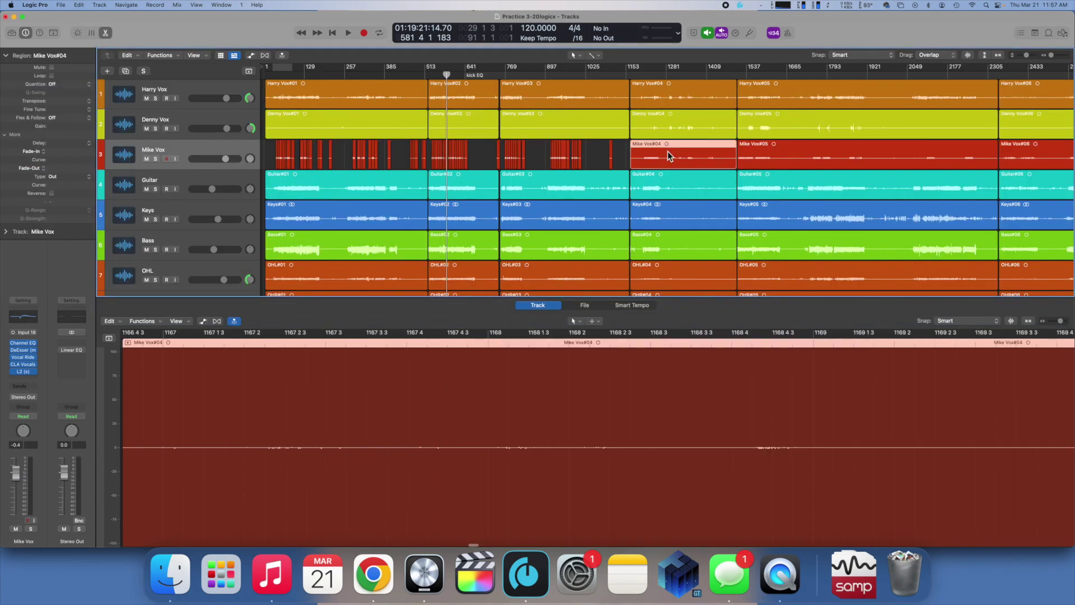
{"action": "key", "text": "ctrl+x"}
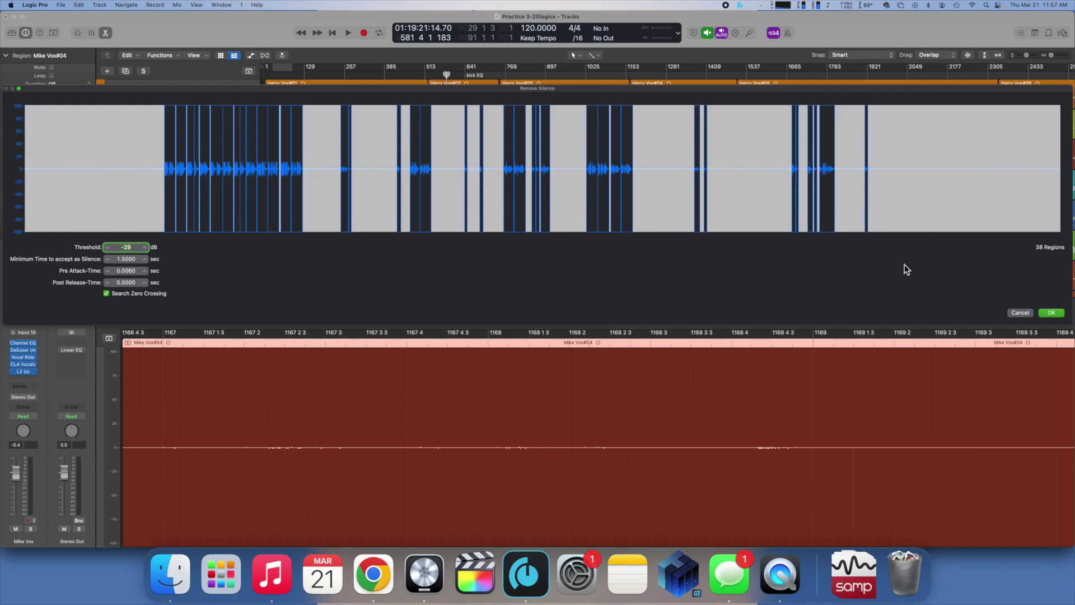
{"action": "mouse_move", "coordinate": [127, 259]}
{"action": "left_mouse_down"}
{"action": "mouse_move", "coordinate": [127, 227]}
{"action": "mouse_move", "coordinate": [130, 263]}
{"action": "left_mouse_up"}
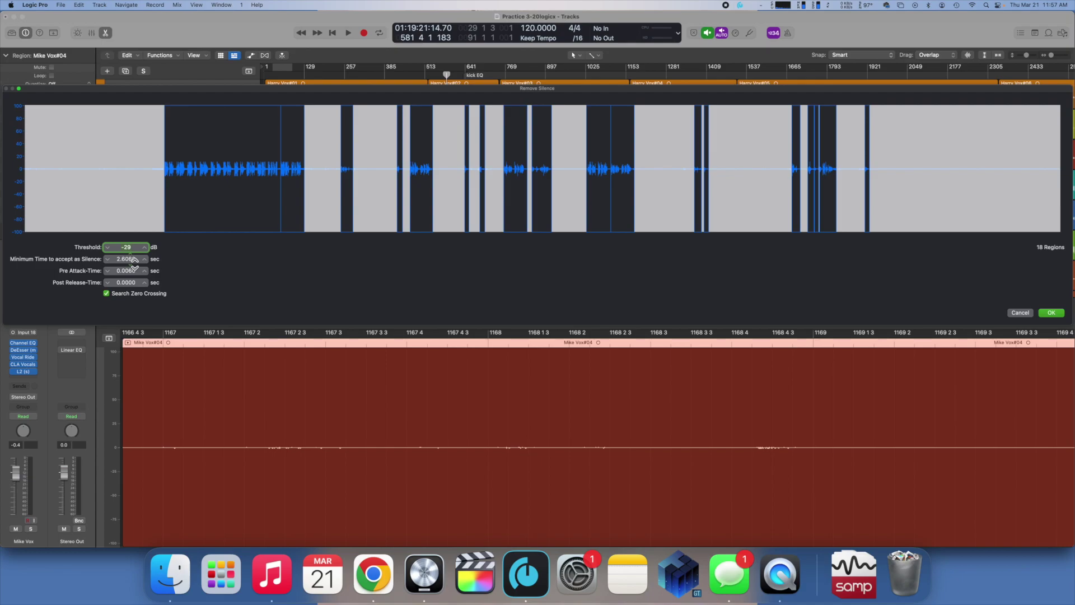
{"action": "left_click", "coordinate": [1051, 312]}
Step: Remove the silence from the third vocal track's fifth region with the minimum silence time raised to about 4.9 sec
{"action": "left_click", "coordinate": [782, 149]}
{"action": "key", "text": "ctrl+x"}
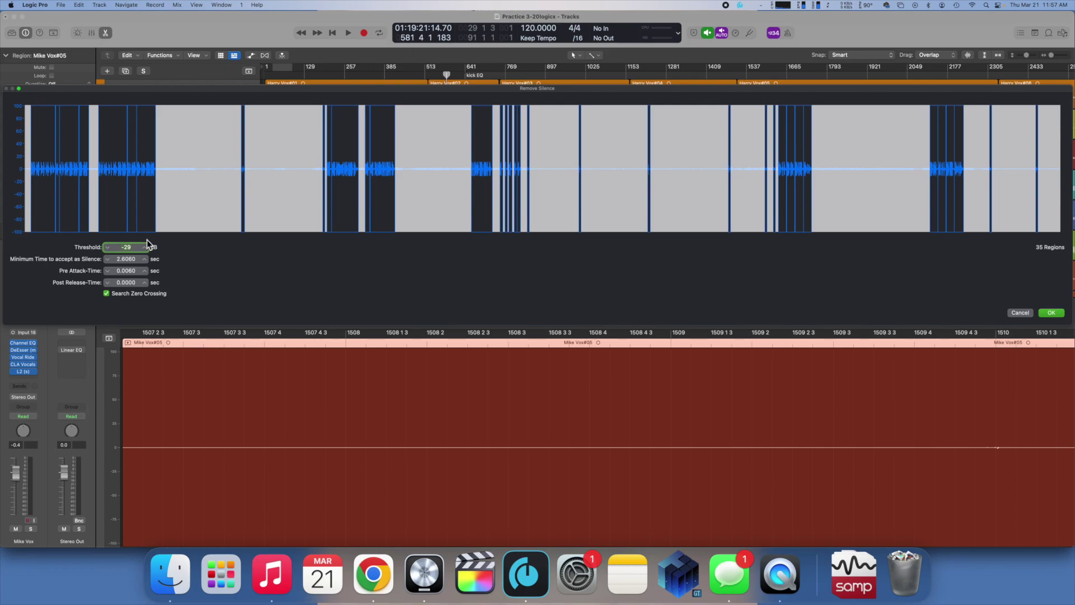
{"action": "mouse_move", "coordinate": [131, 258]}
{"action": "left_mouse_down"}
{"action": "mouse_move", "coordinate": [130, 268]}
{"action": "mouse_move", "coordinate": [126, 254]}
{"action": "left_mouse_up"}
{"action": "left_click", "coordinate": [1043, 315]}
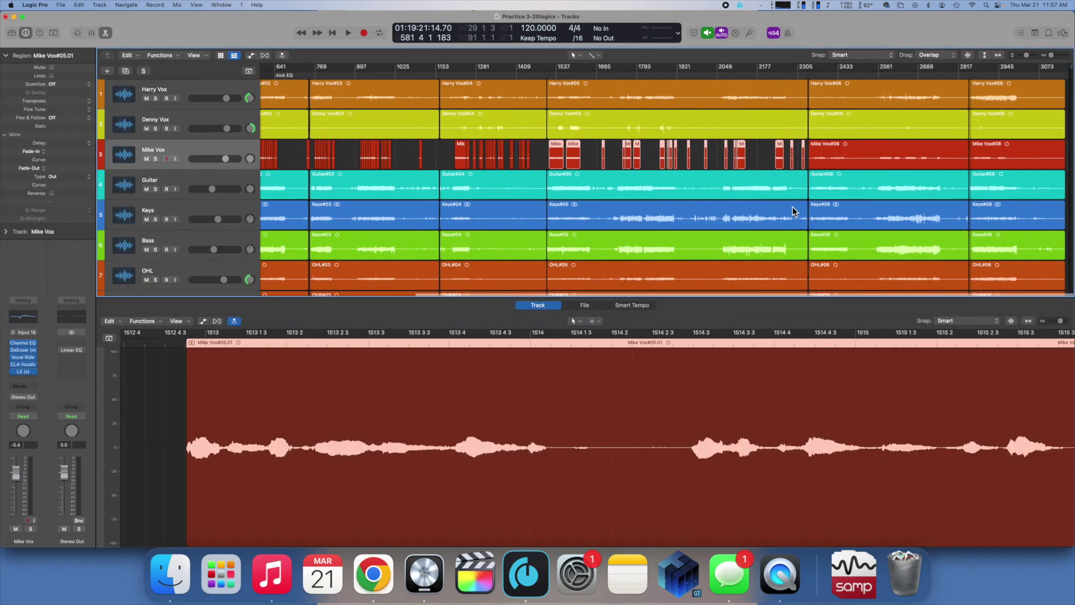
Step: Strip the silence from the last two regions of the third vocal track, keeping the -29 dB threshold and current minimum time
{"action": "left_click", "coordinate": [869, 146]}
{"action": "key", "text": "ctrl+x"}
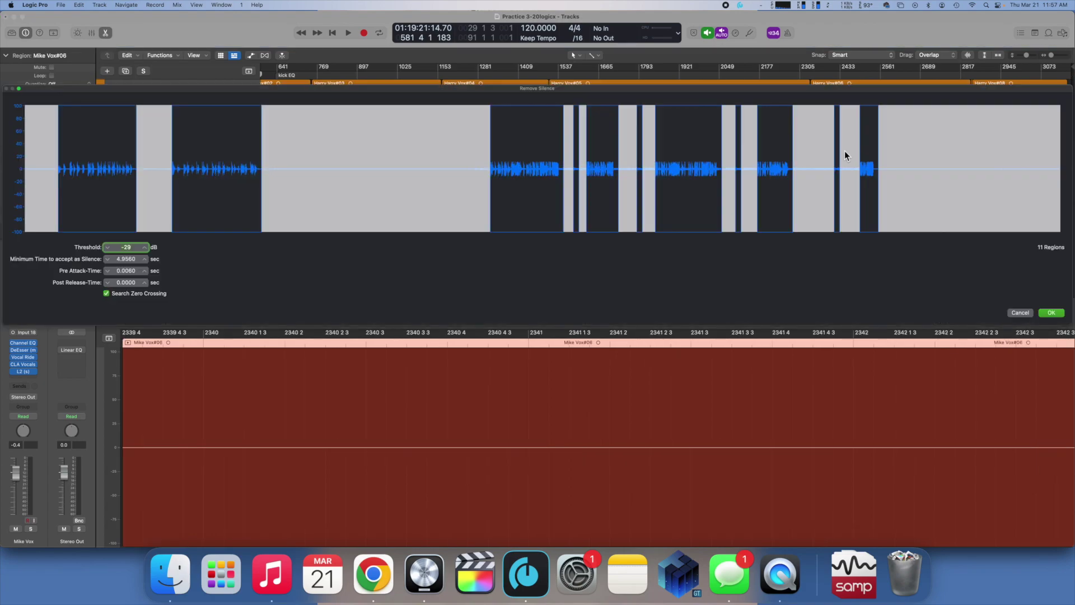
{"action": "left_click", "coordinate": [1050, 313]}
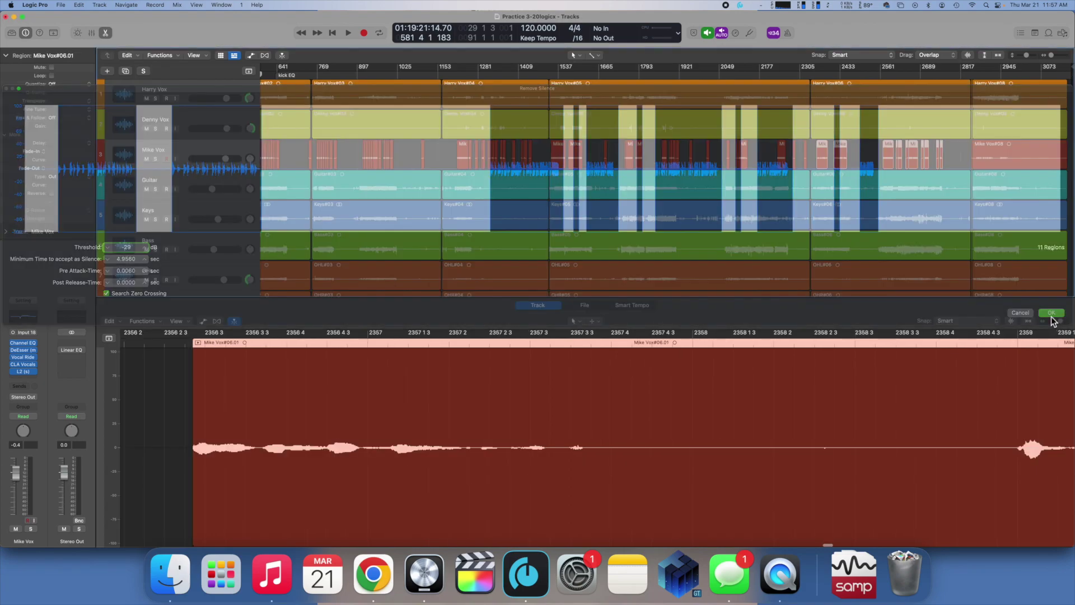
{"action": "left_click", "coordinate": [1008, 147]}
{"action": "key", "text": "ctrl+x"}
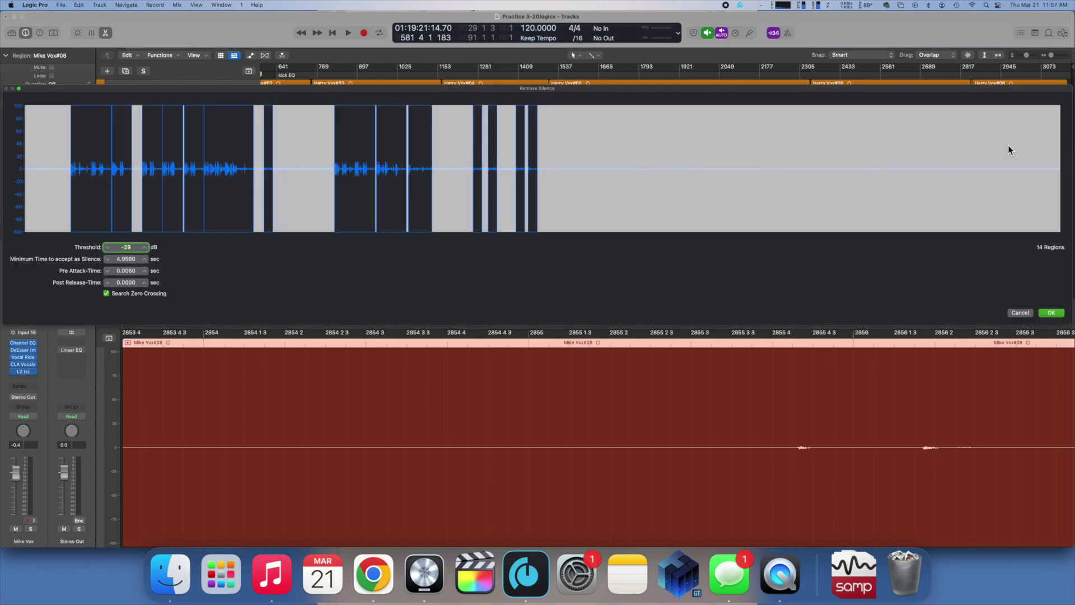
{"action": "left_click", "coordinate": [1051, 313]}
{"action": "key", "text": "z"}
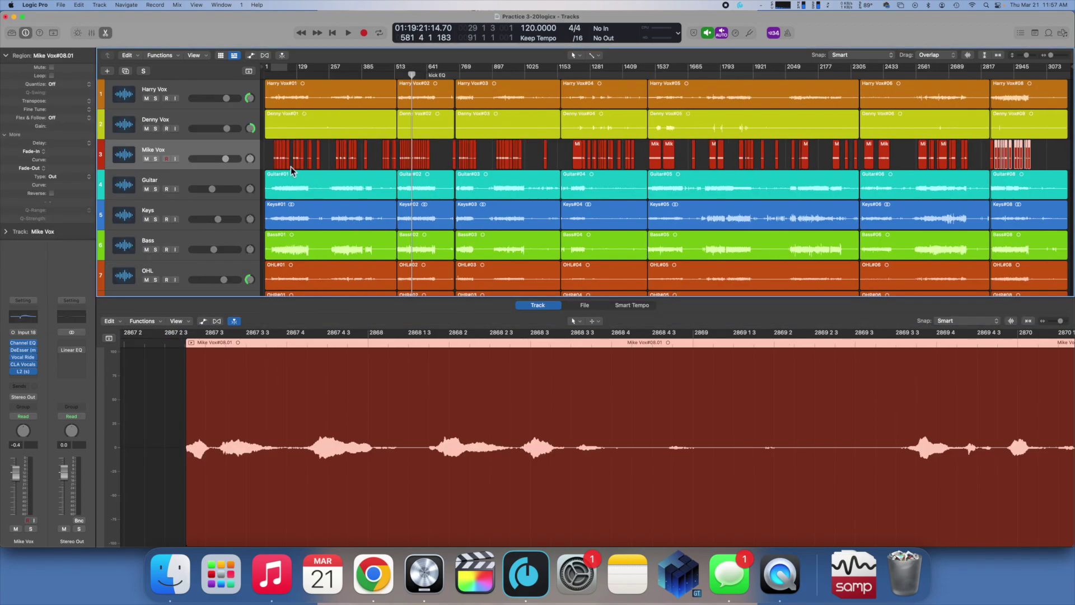
Step: Select all regions on the third vocal track and set their fade-in to 1
{"action": "left_click_drag", "start_coordinate": [272, 159], "coordinate": [1071, 163]}
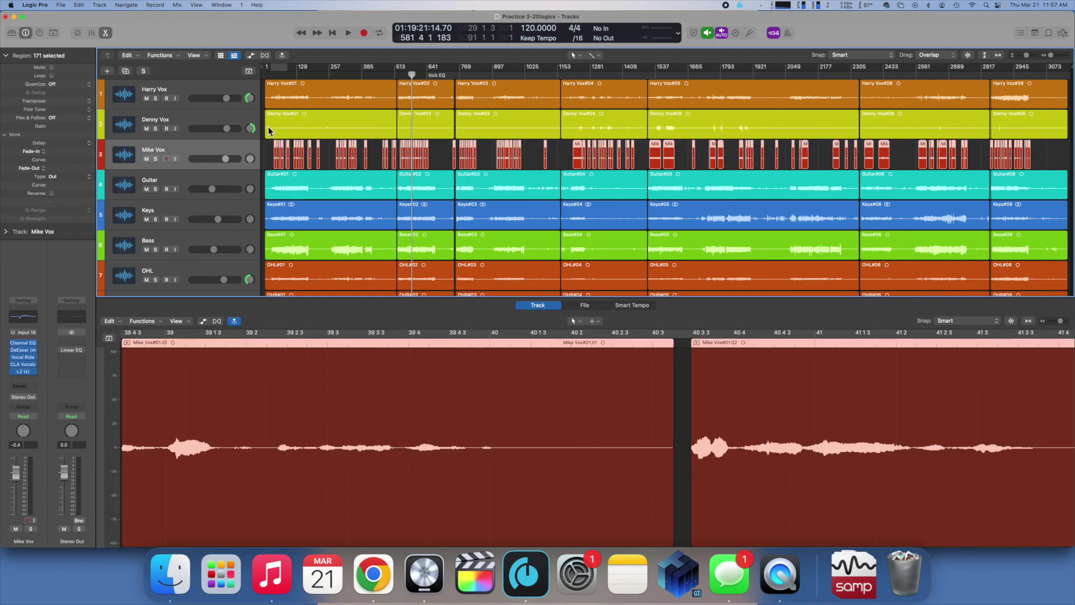
{"action": "left_click", "coordinate": [5, 136]}
{"action": "left_click", "coordinate": [5, 137]}
{"action": "left_click_drag", "start_coordinate": [61, 150], "coordinate": [62, 148]}
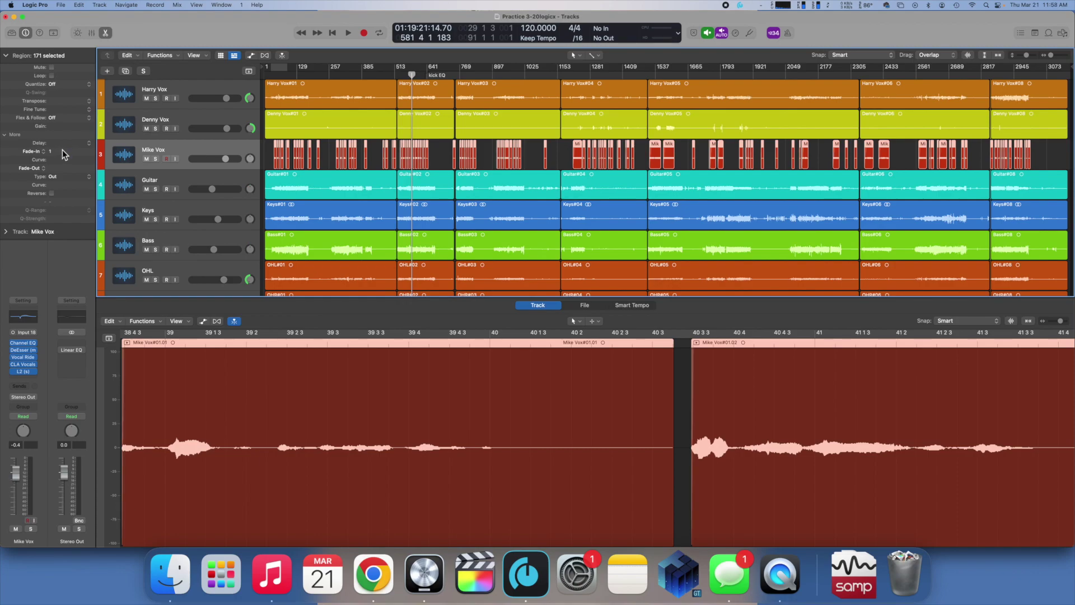
Step: Set the fade-out of all the selected third vocal track regions to 199
{"action": "left_click_drag", "start_coordinate": [61, 170], "coordinate": [64, 143]}
{"action": "scroll", "coordinate": [287, 145], "scroll_direction": "up", "scroll_amount": 10}
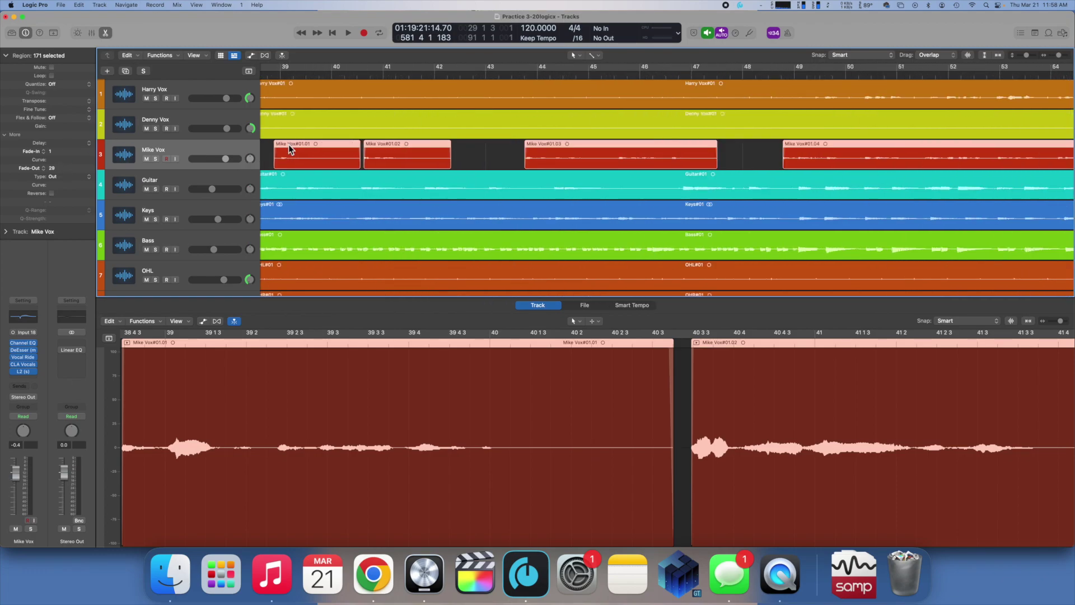
{"action": "scroll", "coordinate": [288, 145], "scroll_direction": "up", "scroll_amount": 8}
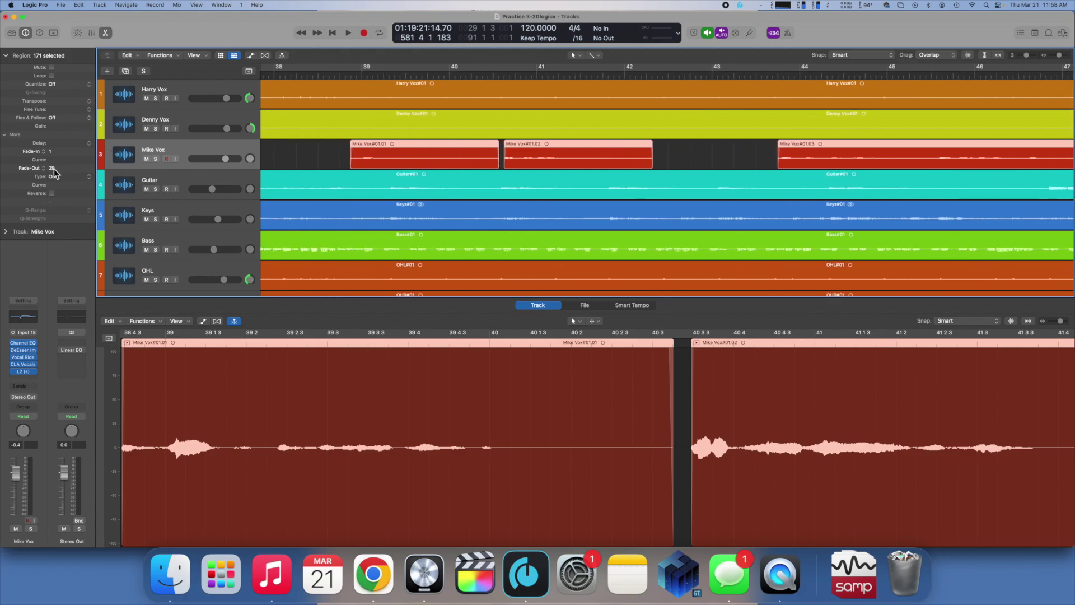
{"action": "left_click_drag", "start_coordinate": [54, 173], "coordinate": [77, 25]}
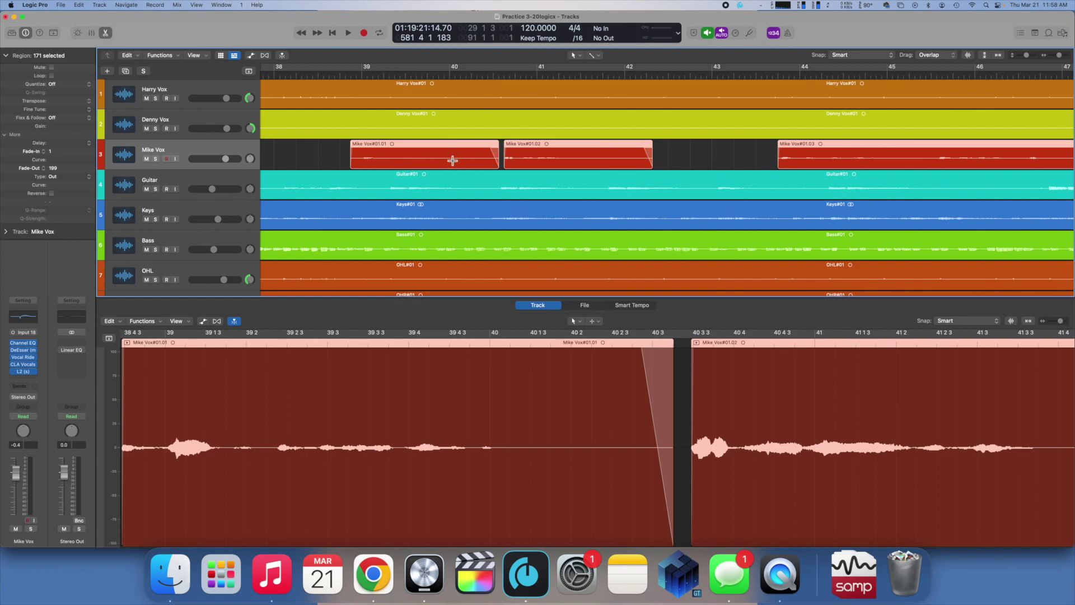
Step: Select every region on the Tom1, Tom2 and Tom3 tracks and set their fade-in to 1
{"action": "scroll", "coordinate": [334, 155], "scroll_direction": "down", "scroll_amount": 1}
{"action": "scroll", "coordinate": [334, 156], "scroll_direction": "down", "scroll_amount": 5}
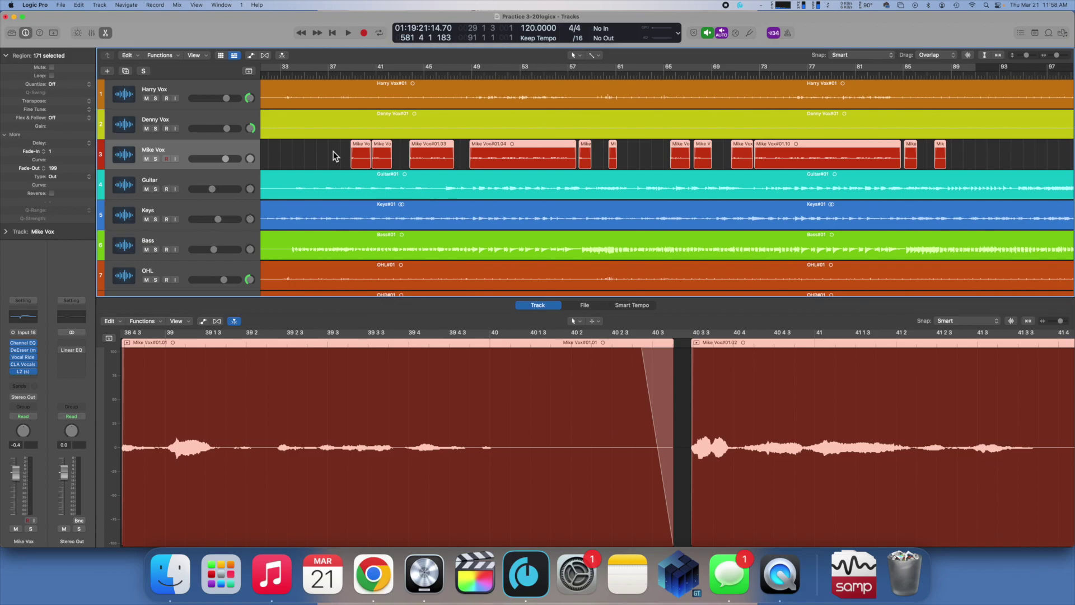
{"action": "scroll", "coordinate": [334, 156], "scroll_direction": "down", "scroll_amount": 3}
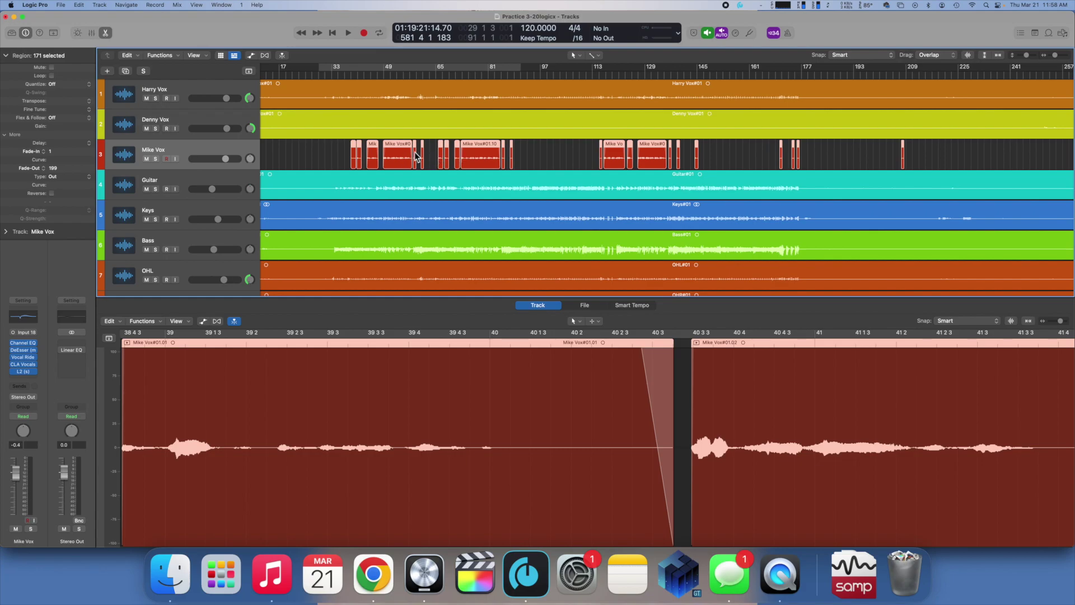
{"action": "scroll", "coordinate": [539, 152], "scroll_direction": "down", "scroll_amount": 8}
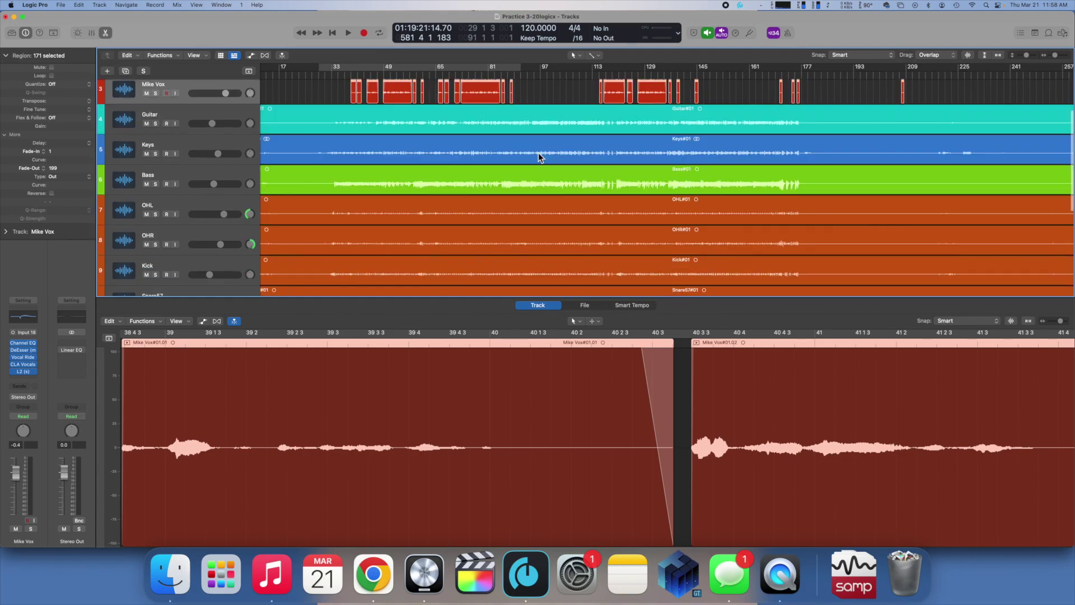
{"action": "scroll", "coordinate": [538, 152], "scroll_direction": "down", "scroll_amount": 5}
{"action": "scroll", "coordinate": [539, 155], "scroll_direction": "down", "scroll_amount": 2}
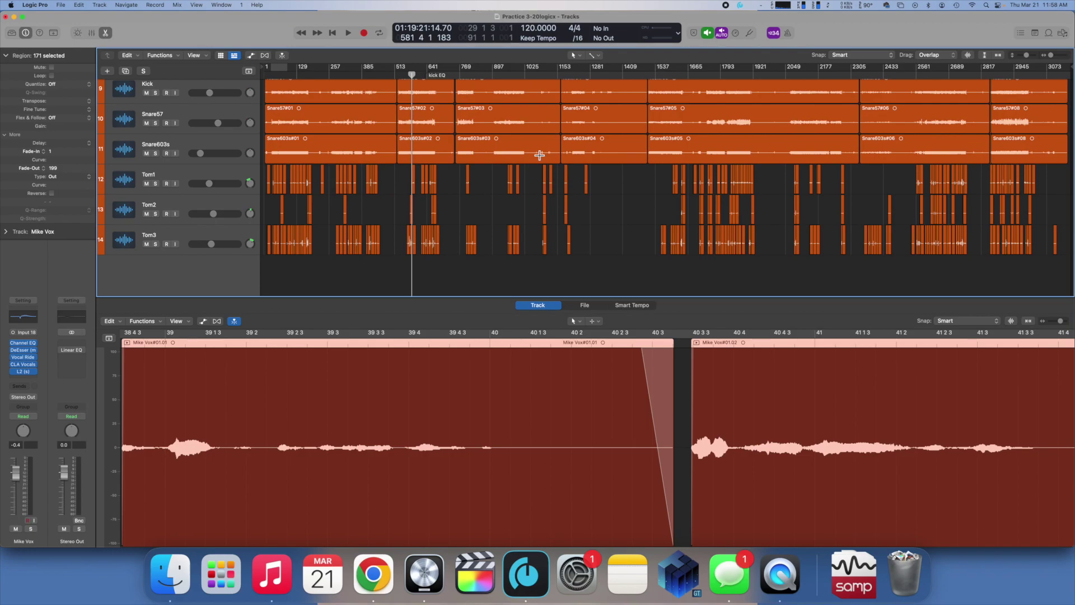
{"action": "left_click_drag", "start_coordinate": [263, 171], "coordinate": [1058, 262]}
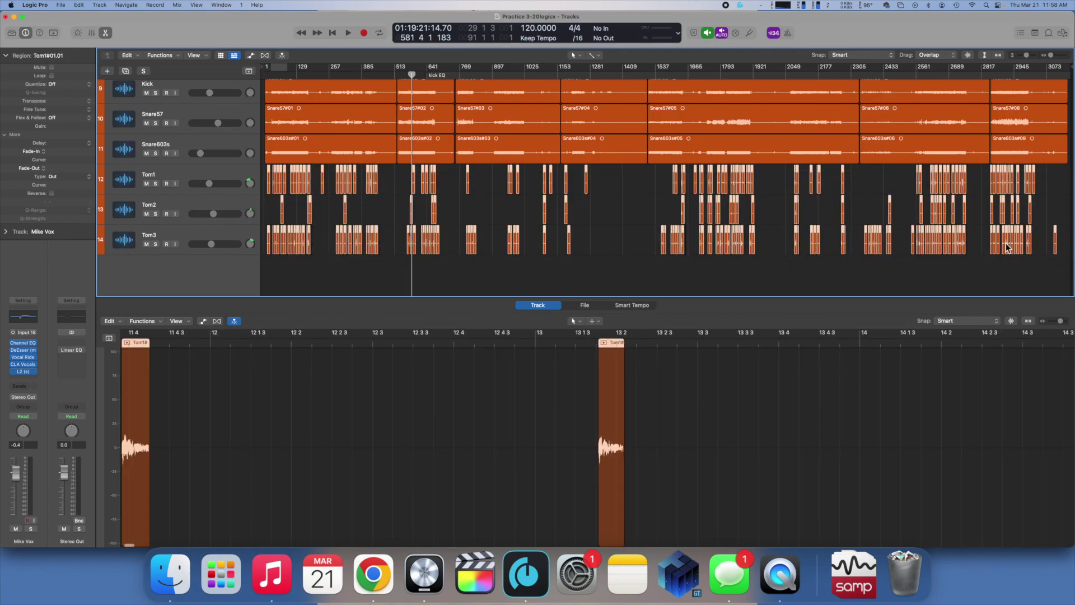
{"action": "left_click_drag", "start_coordinate": [62, 150], "coordinate": [61, 149]}
Step: Set the fade-out of the selected tom regions to 73, judging the length on the first Tom1 hit
{"action": "key", "text": "super+Right"}
{"action": "key", "text": "super+Right"}
{"action": "key", "text": "super+Right"}
{"action": "key", "text": "super+Right"}
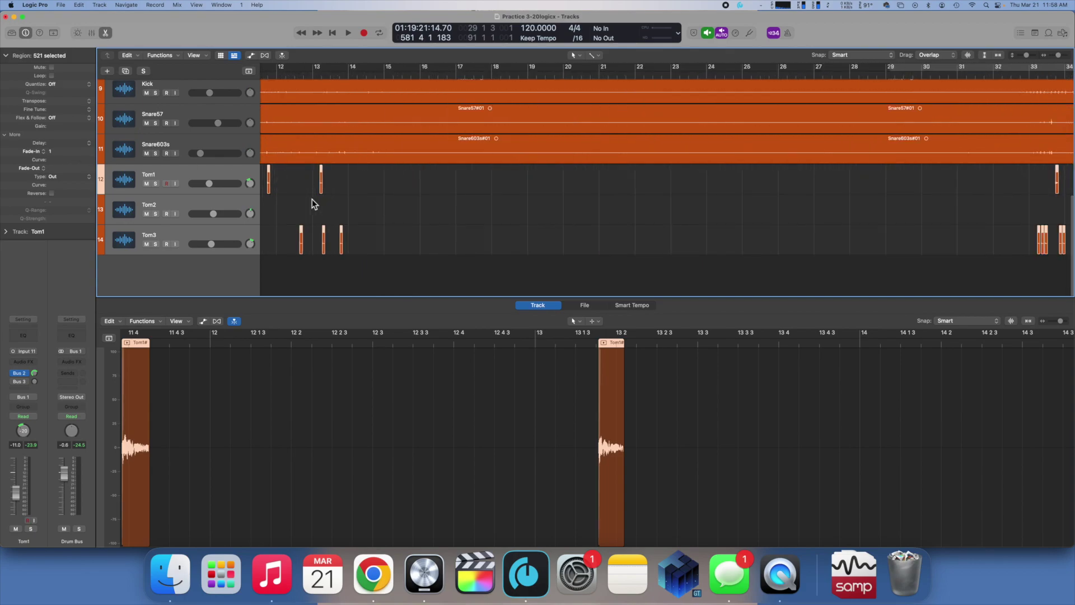
{"action": "key", "text": "super+Right"}
{"action": "key", "text": "super+Right"}
{"action": "key", "text": "super+Right"}
{"action": "key", "text": "super+Right"}
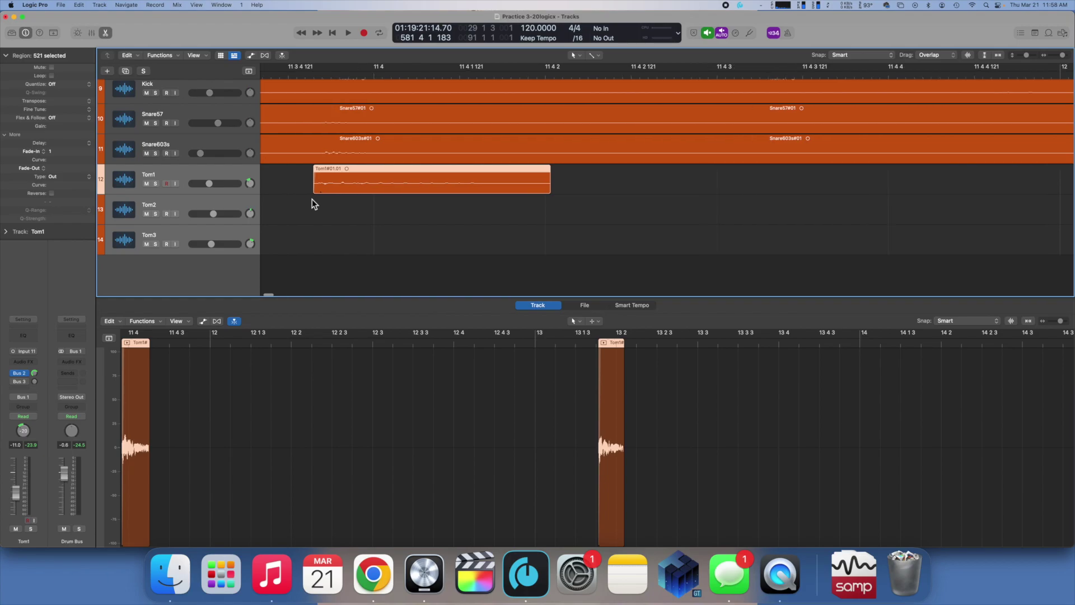
{"action": "scroll", "coordinate": [312, 200], "scroll_direction": "right", "scroll_amount": 5}
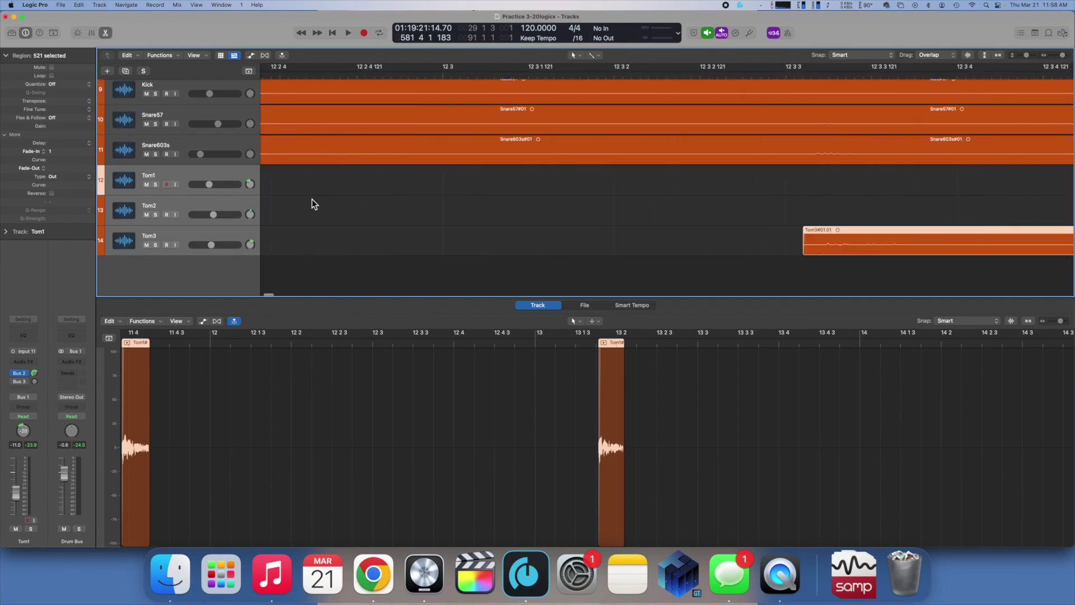
{"action": "scroll", "coordinate": [311, 204], "scroll_direction": "left", "scroll_amount": 10}
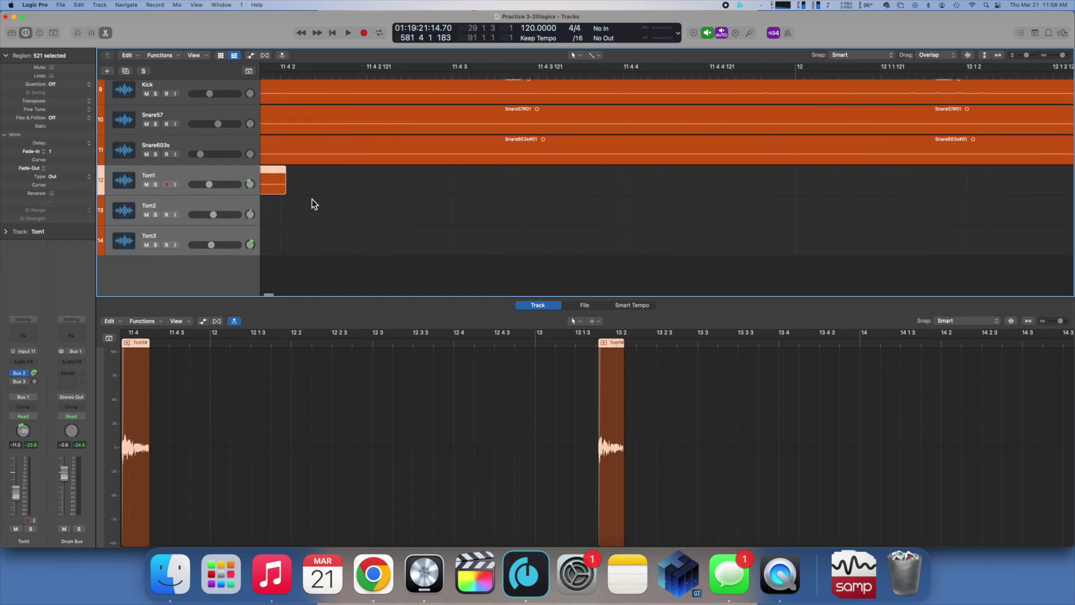
{"action": "scroll", "coordinate": [312, 199], "scroll_direction": "right", "scroll_amount": 1}
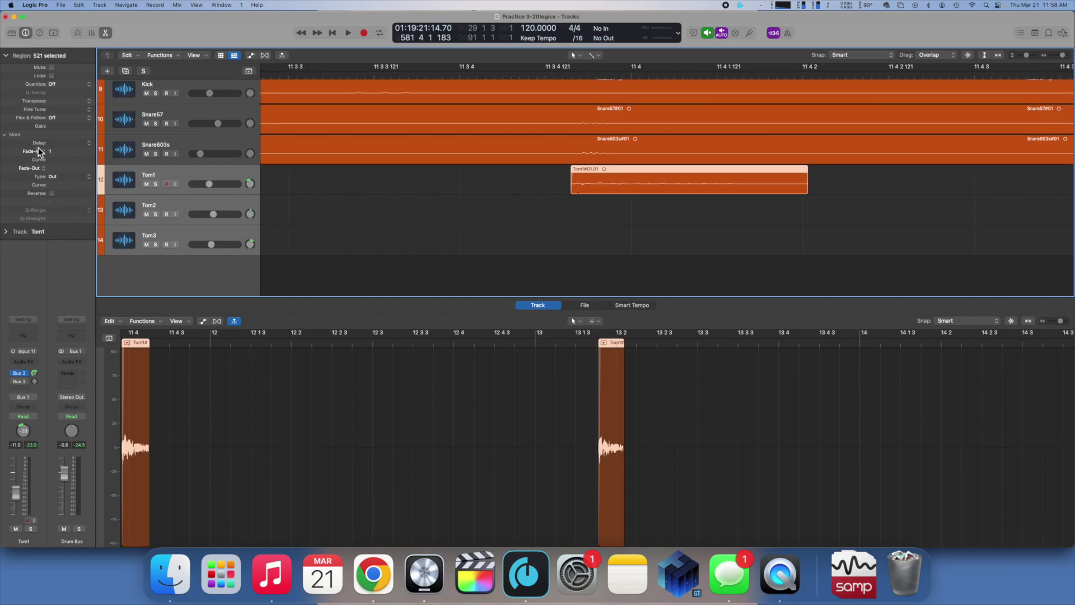
{"action": "left_click_drag", "start_coordinate": [56, 156], "coordinate": [62, 101]}
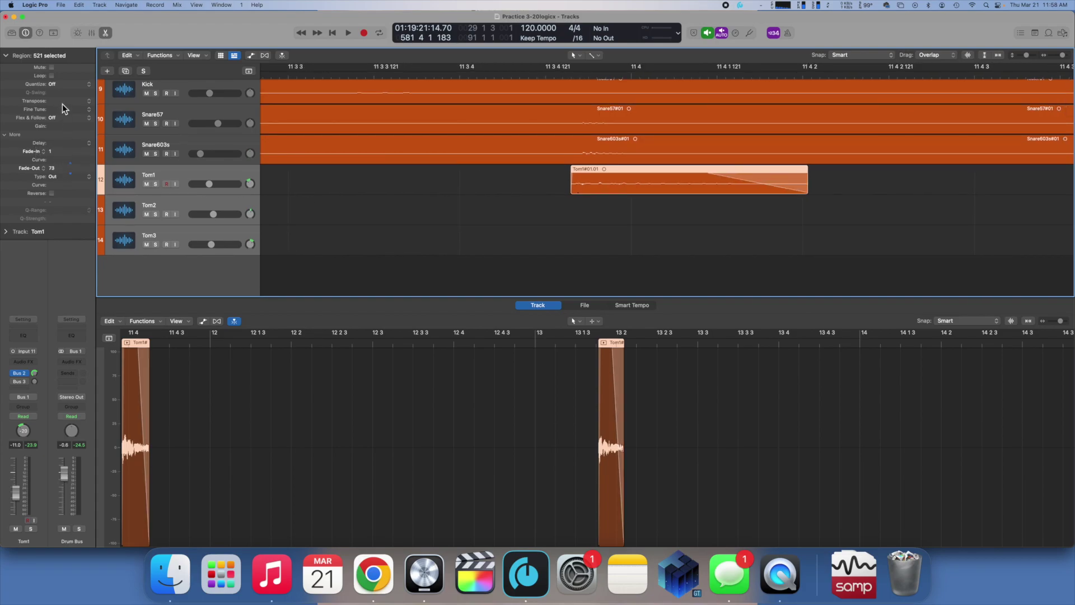
Step: Play back the first Tom1 hit near bar 11 to check the new fades, then deselect the tom regions
{"action": "key", "text": "z"}
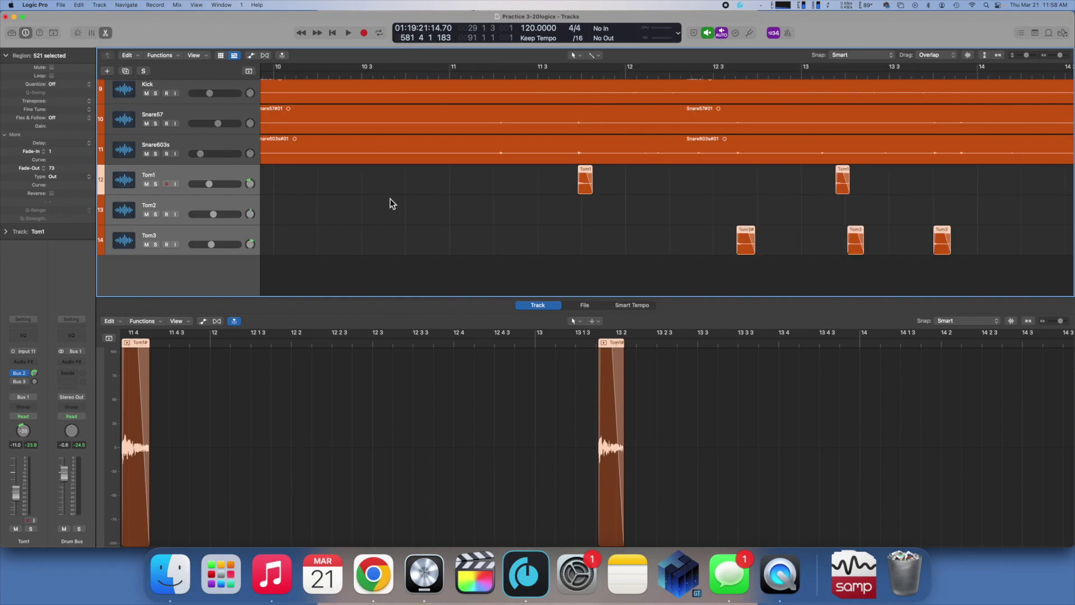
{"action": "double_click", "coordinate": [571, 79]}
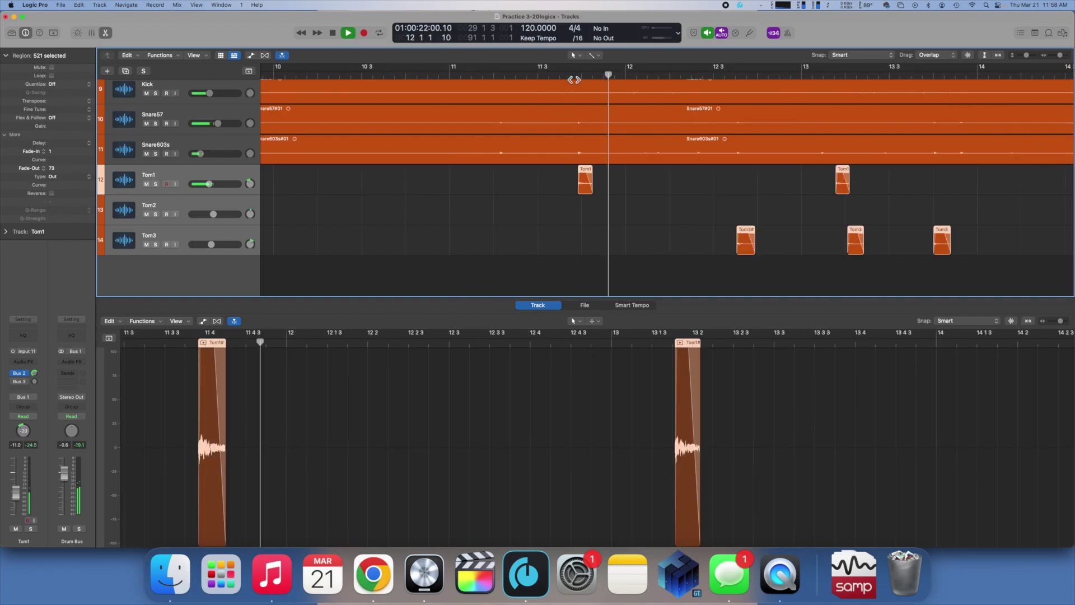
{"action": "left_click", "coordinate": [525, 172]}
{"action": "scroll", "coordinate": [525, 173], "scroll_direction": "up", "scroll_amount": 6}
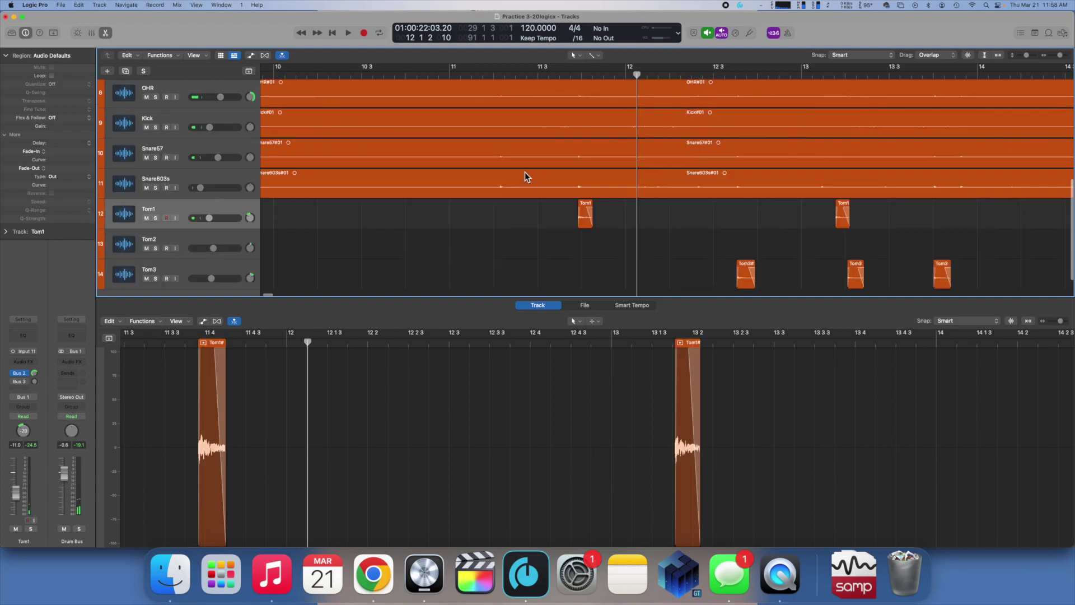
{"action": "key", "text": "z"}
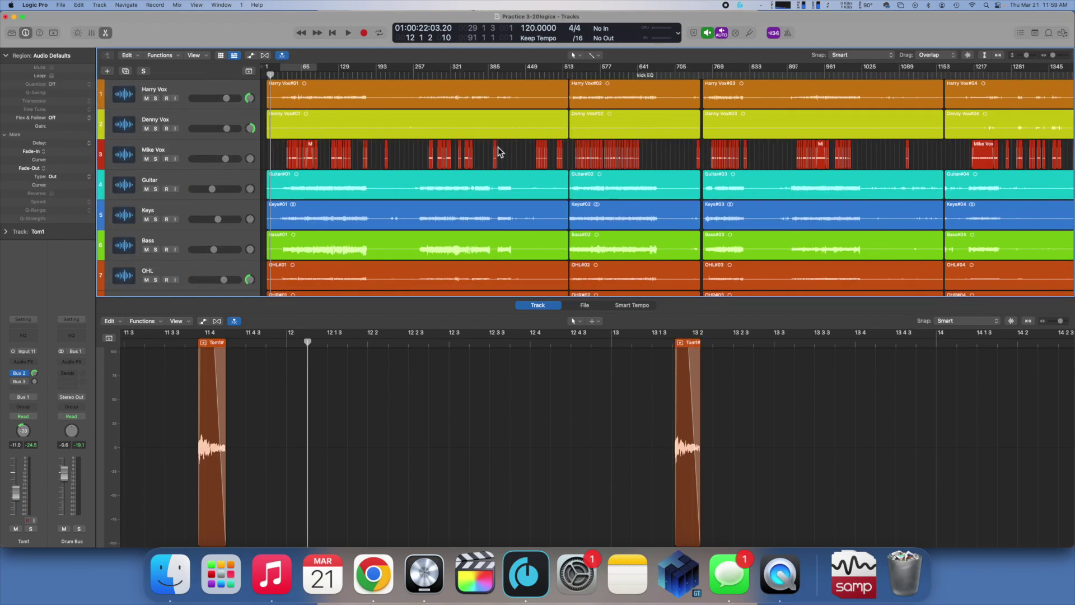
Step: Examine the waveforms of the first regions of the first and second vocal tracks for singing and bleed
{"action": "left_click", "coordinate": [339, 91]}
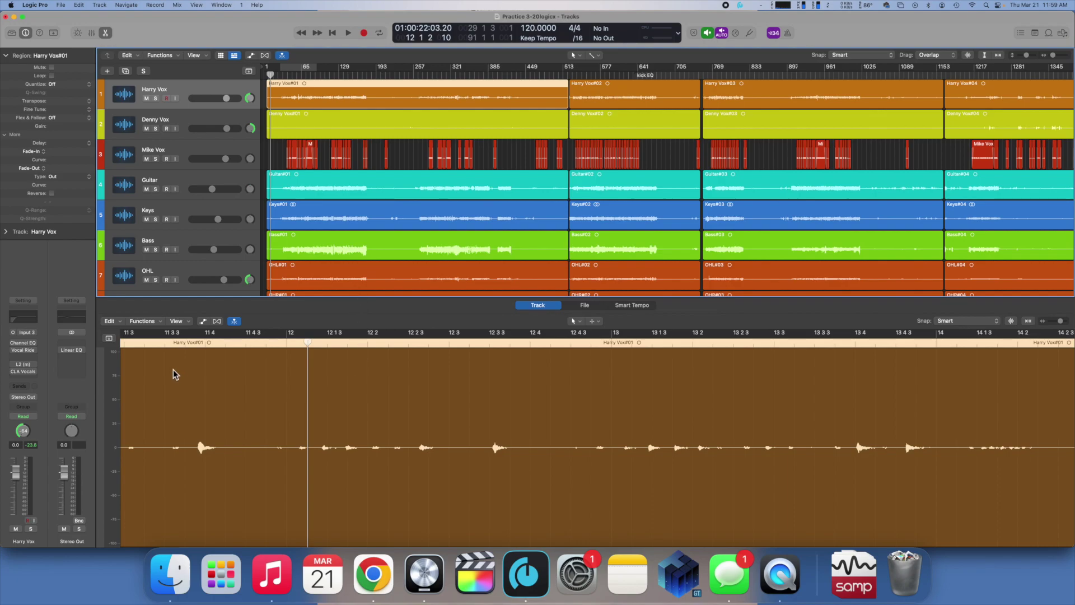
{"action": "left_click", "coordinate": [179, 348]}
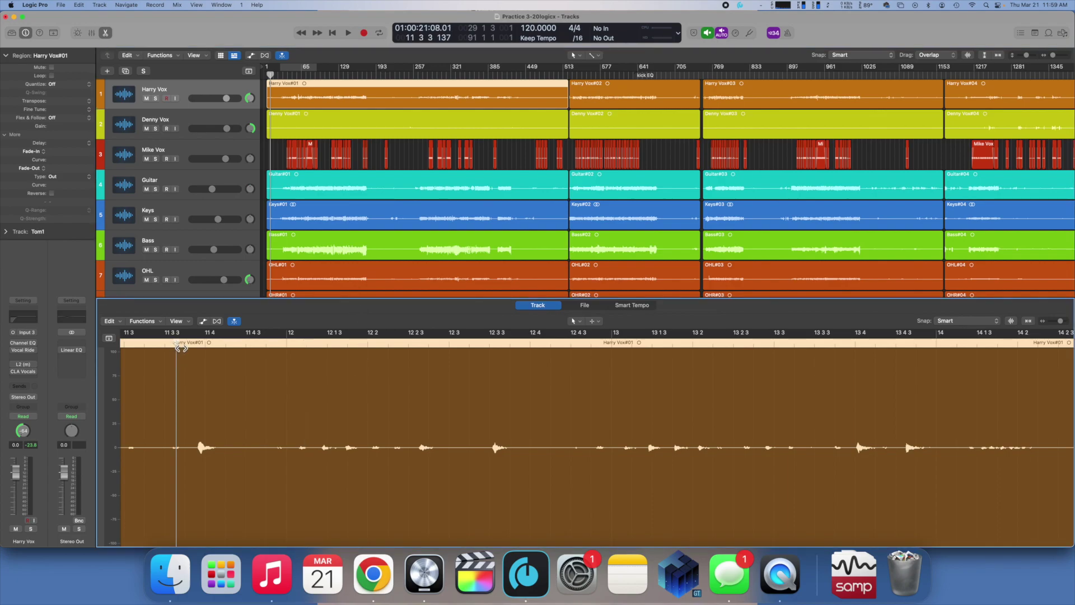
{"action": "scroll", "coordinate": [333, 380], "scroll_direction": "left", "scroll_amount": 5}
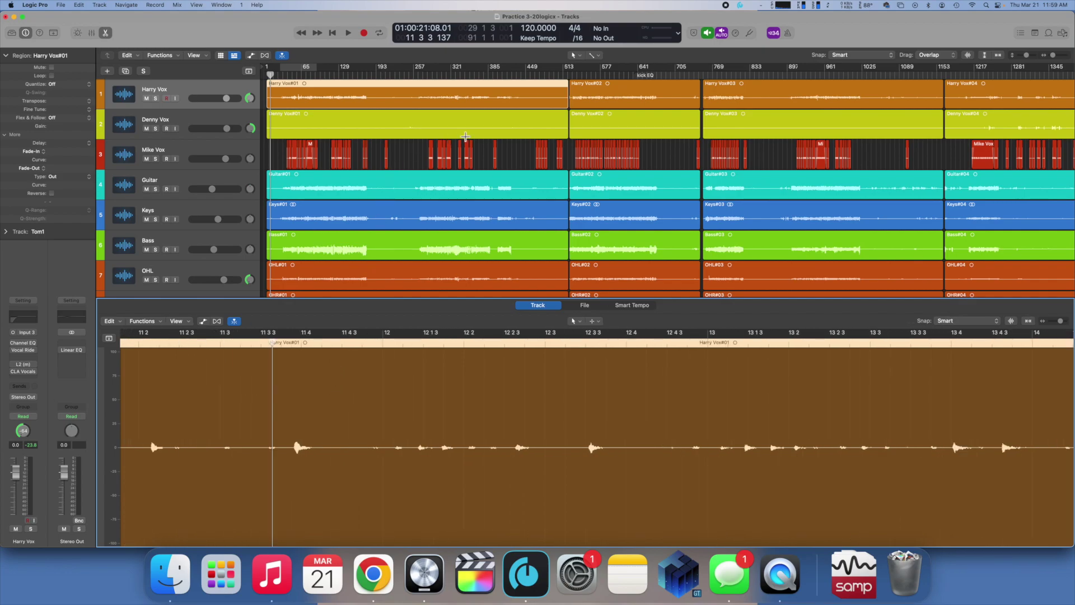
{"action": "left_click", "coordinate": [451, 115]}
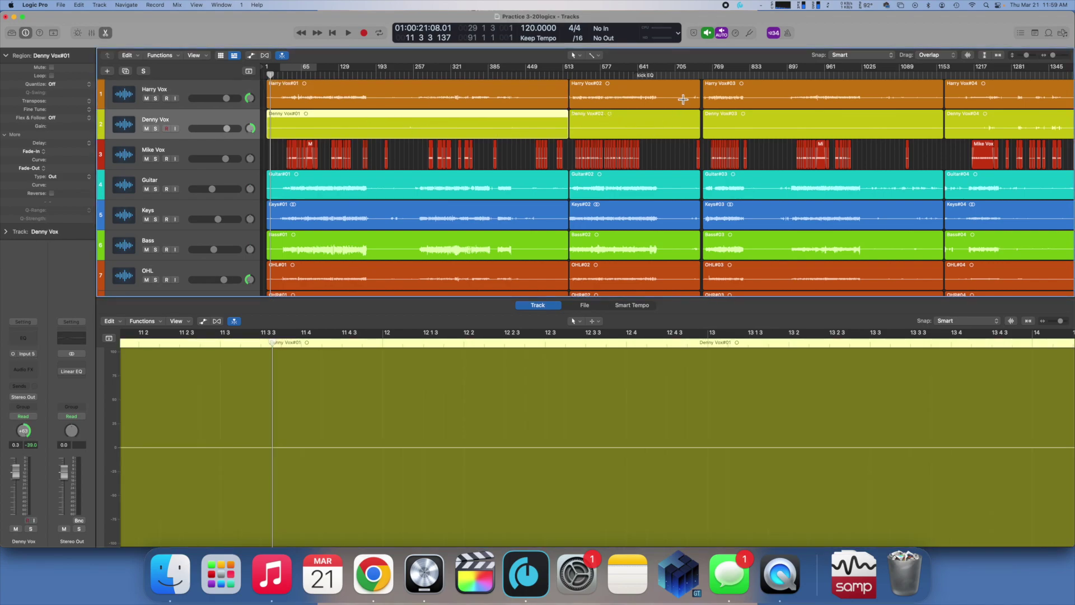
Step: Solo the first vocal track and listen to its first region from about bar 46 to bar 51
{"action": "left_click", "coordinate": [365, 93]}
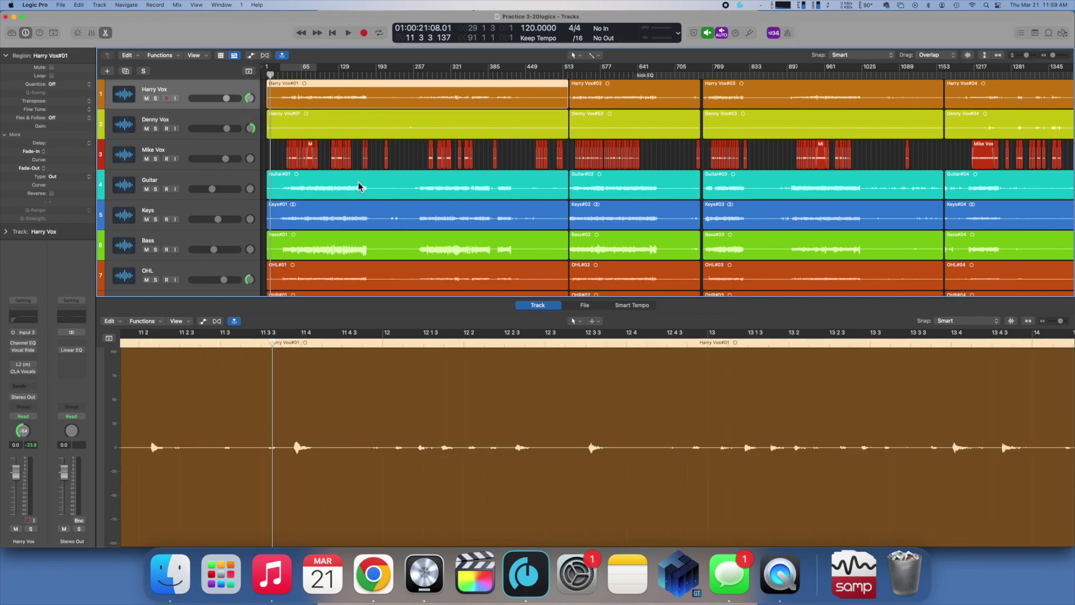
{"action": "key", "text": "super+Right"}
{"action": "key", "text": "super+Right"}
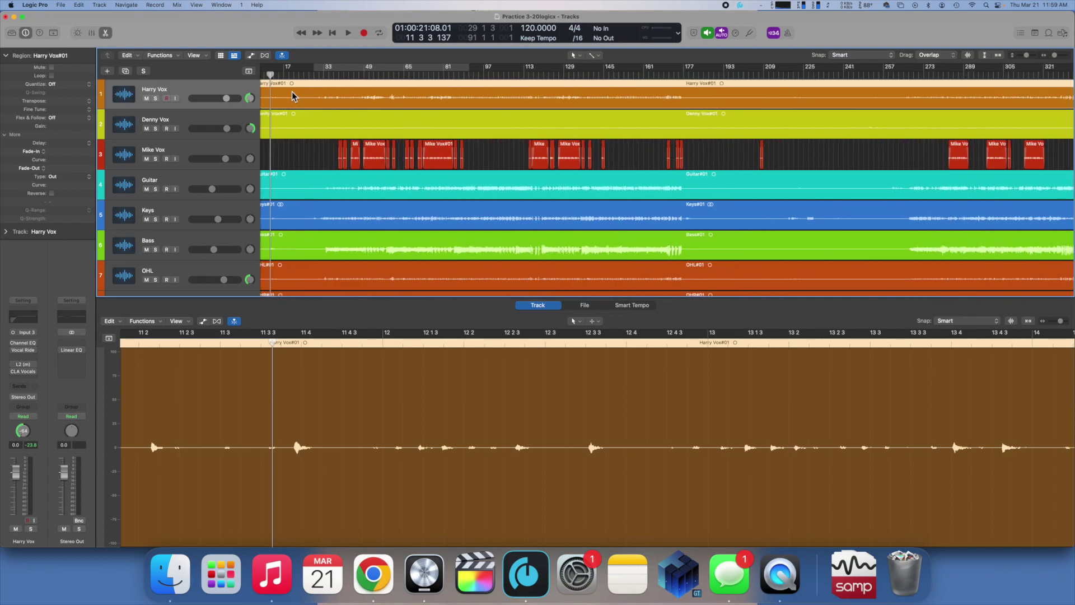
{"action": "left_click", "coordinate": [358, 76]}
{"action": "key", "text": "space"}
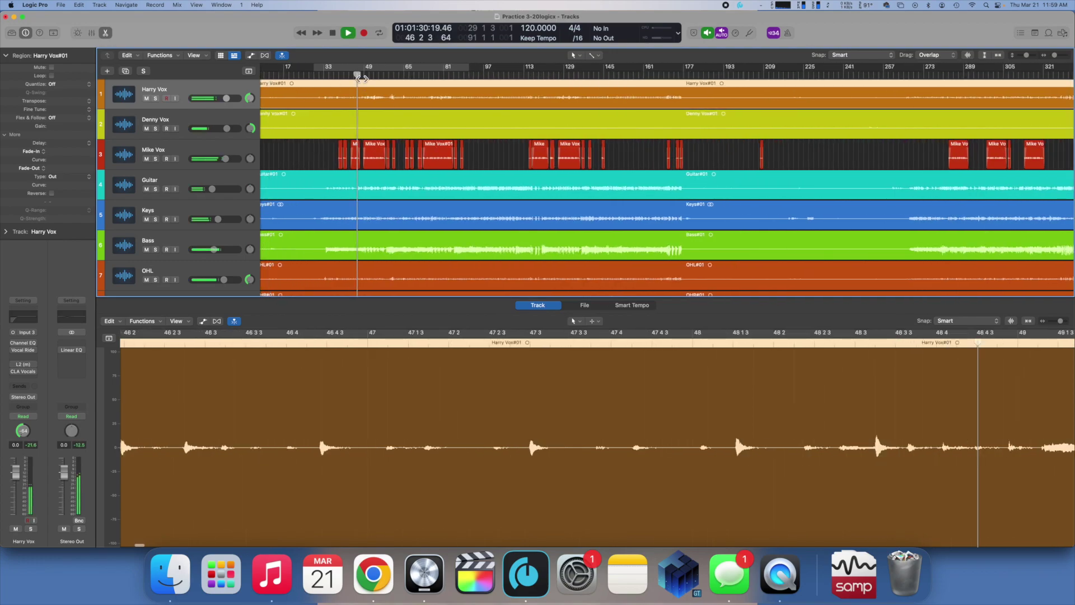
{"action": "key", "text": "s"}
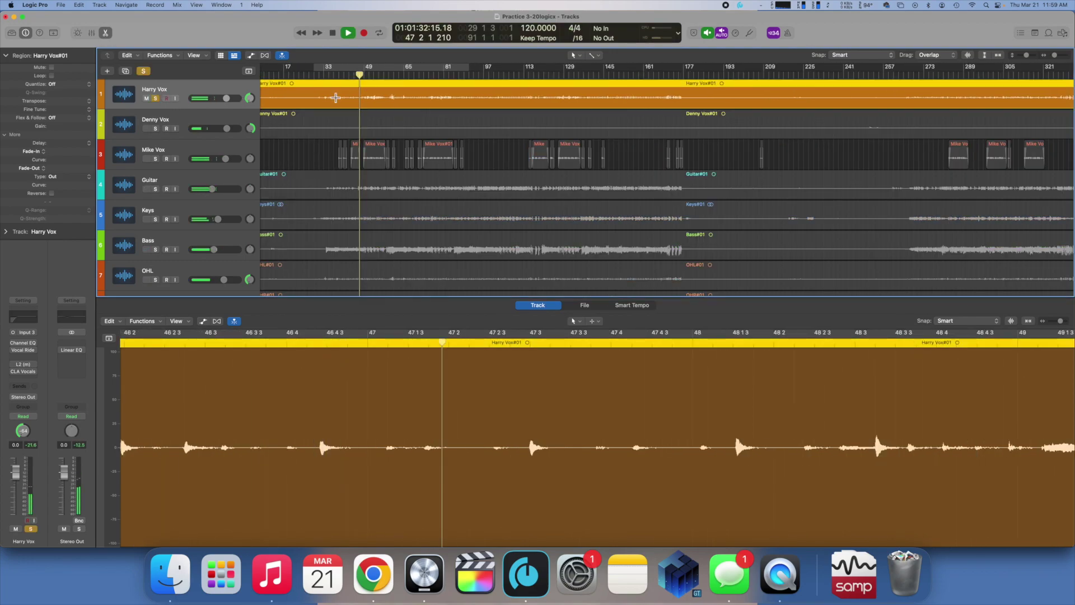
{"action": "key", "text": "super+Right"}
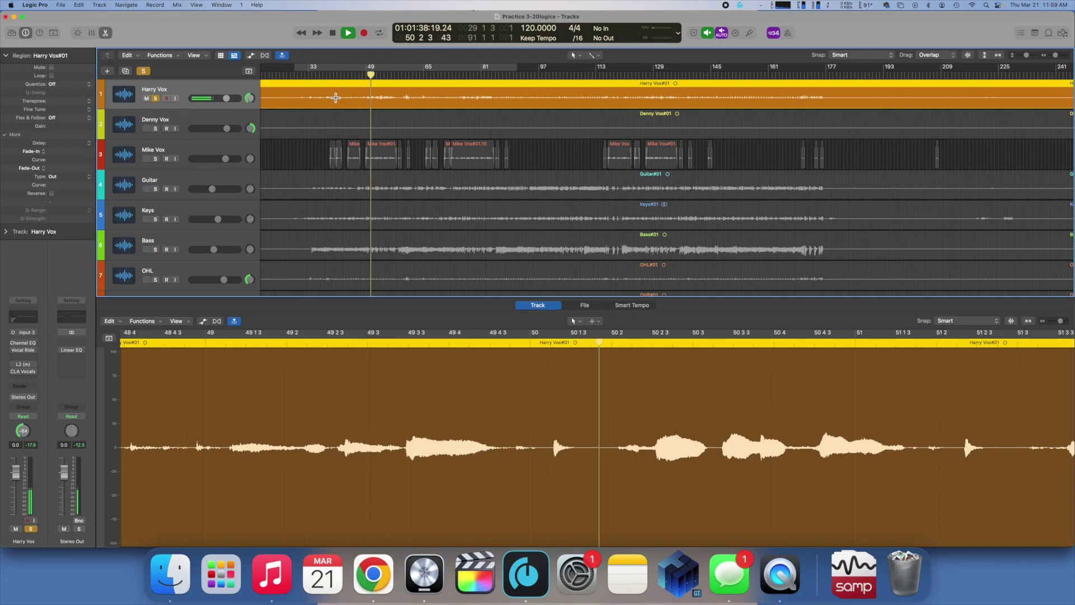
{"action": "key", "text": "space"}
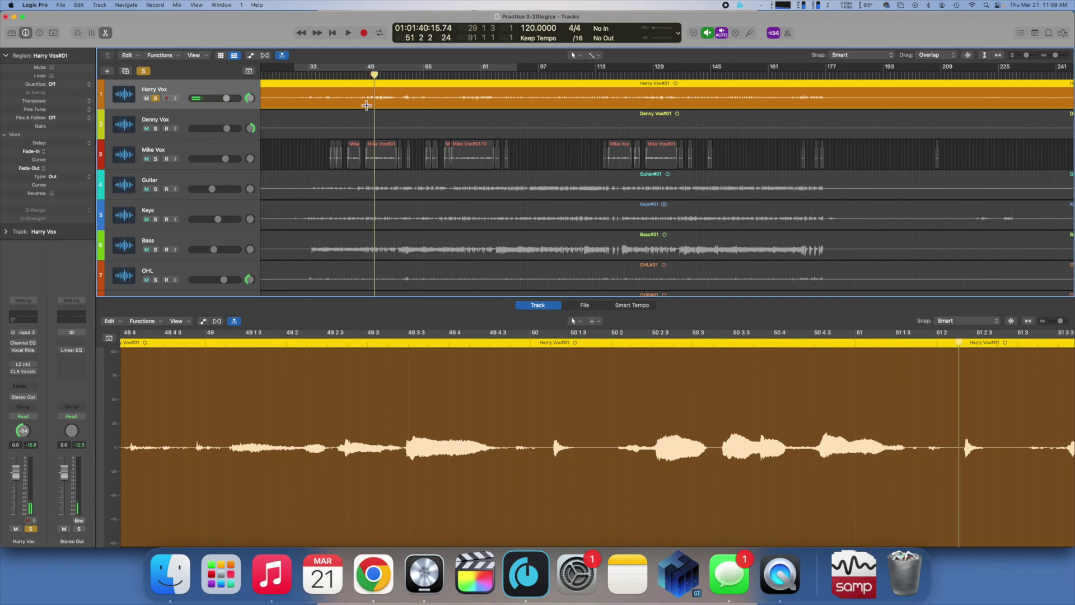
Step: Split the sung phrase at about bars 47 to 56 of the first vocal track into its own region and audition around bar 60
{"action": "left_click_drag", "start_coordinate": [365, 105], "coordinate": [394, 100]}
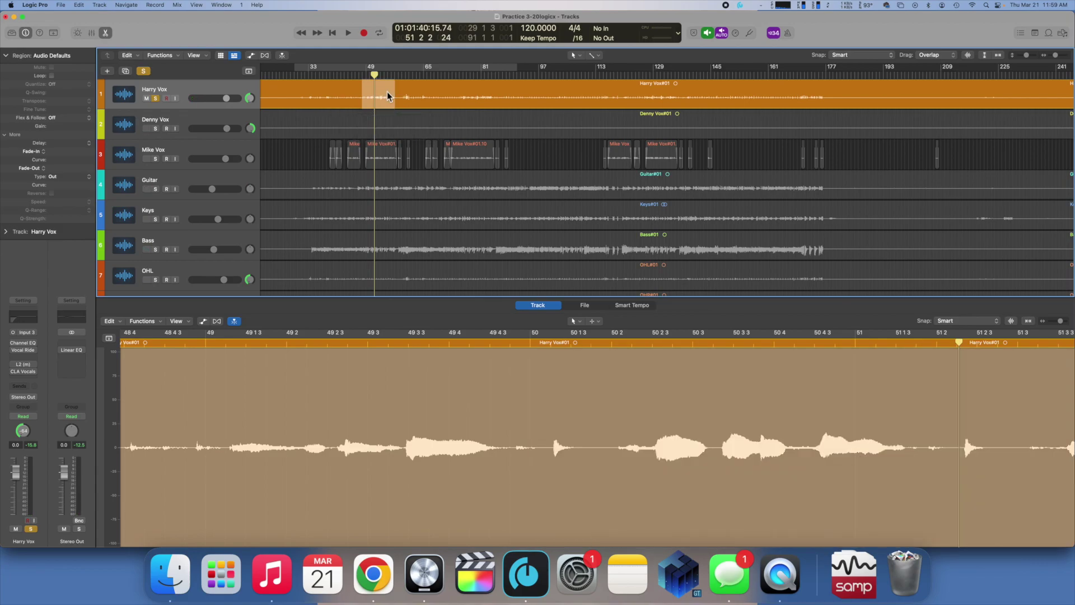
{"action": "left_click", "coordinate": [387, 94]}
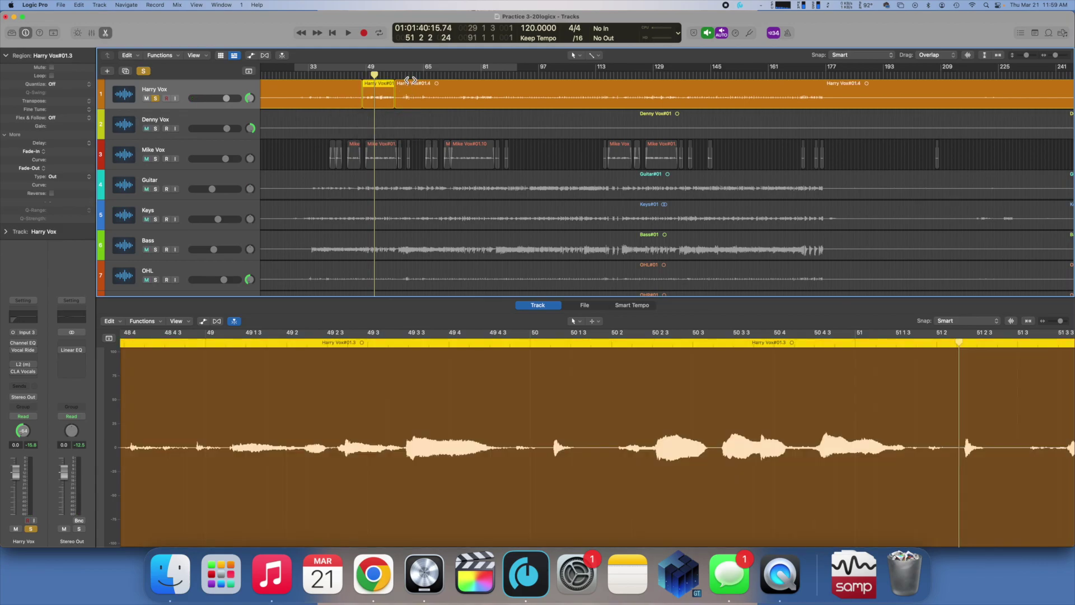
{"action": "left_click", "coordinate": [411, 78]}
{"action": "key", "text": "space"}
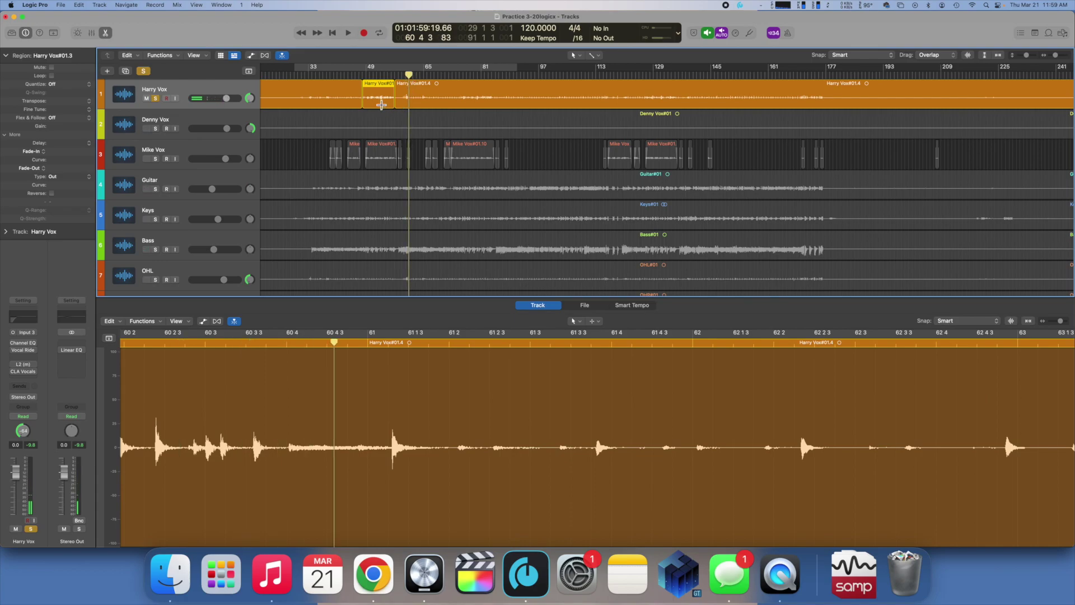
Step: Delete the first vocal track's audio at about bars 56 to 73 and 84 to 114, keeping the phrase between them
{"action": "left_click_drag", "start_coordinate": [401, 107], "coordinate": [603, 107]}
{"action": "left_click", "coordinate": [585, 88]}
{"action": "key", "text": "Delete"}
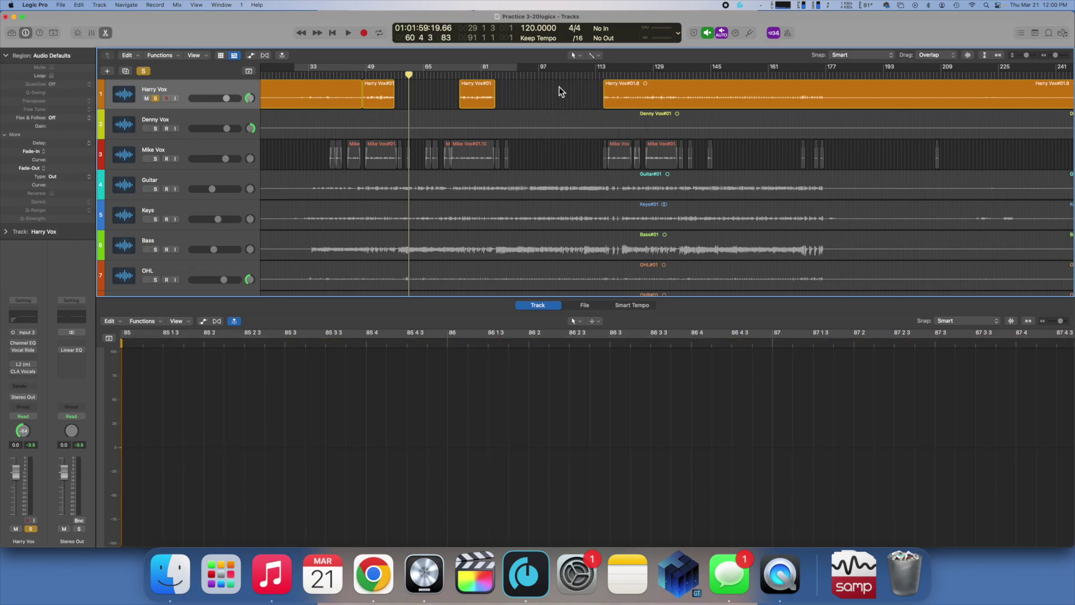
{"action": "left_click", "coordinate": [604, 382]}
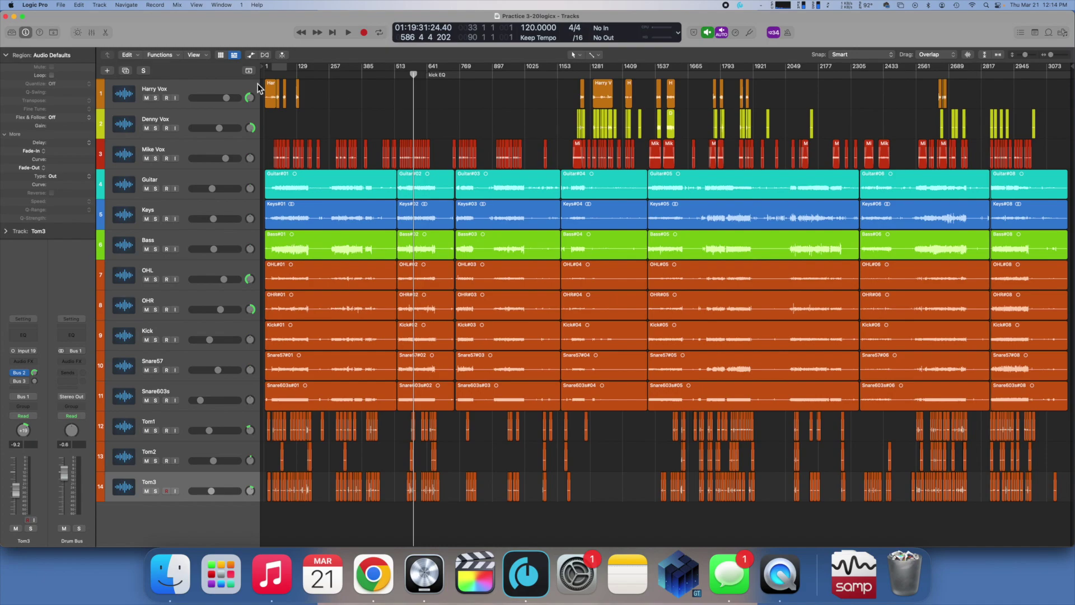
Step: Adjust the fade-outs of all regions on the three vocal tracks together and inspect the region ends at about bars 38 to 48
{"action": "left_click_drag", "start_coordinate": [264, 91], "coordinate": [1072, 168]}
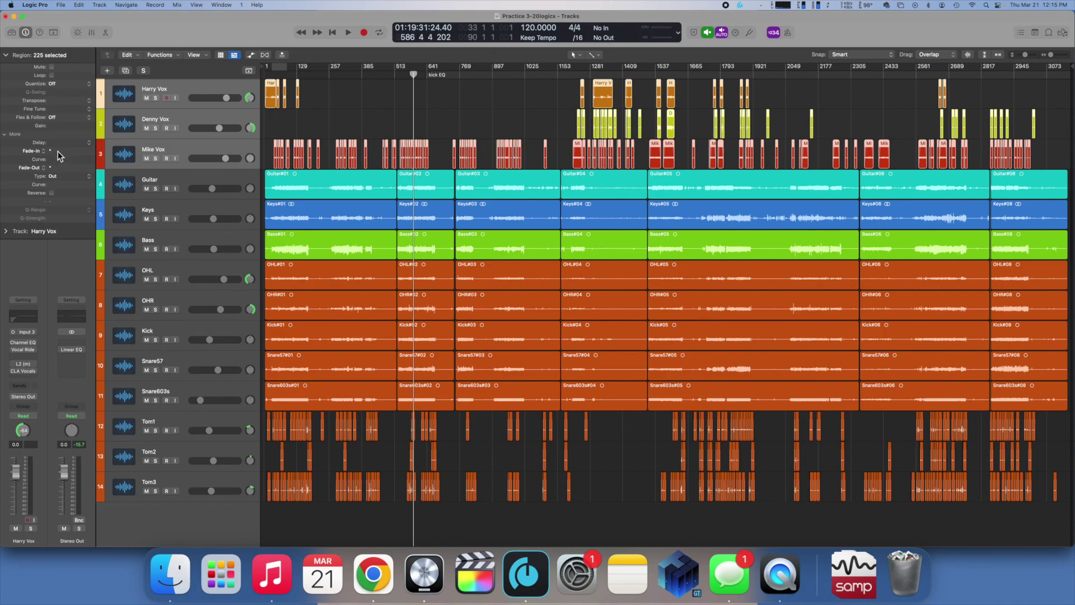
{"action": "left_click_drag", "start_coordinate": [58, 169], "coordinate": [58, 132]}
{"action": "key", "text": "super+Right"}
{"action": "key", "text": "super+Right"}
{"action": "key", "text": "super+Right"}
{"action": "key", "text": "super+Right"}
{"action": "key", "text": "super+Right"}
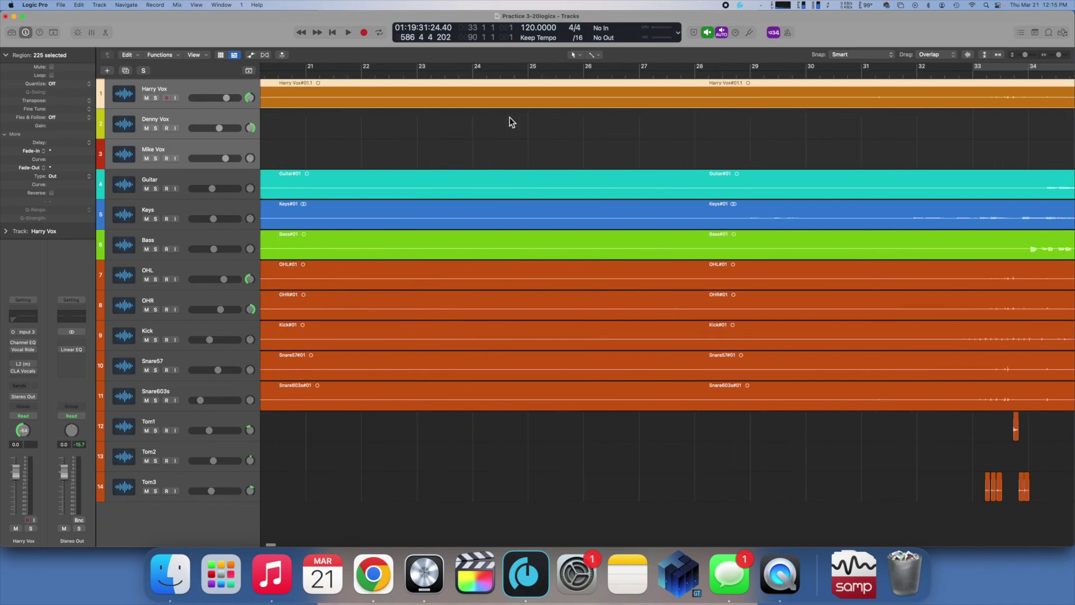
{"action": "key", "text": "super+Left"}
{"action": "key", "text": "super+Left"}
{"action": "key", "text": "super+Left"}
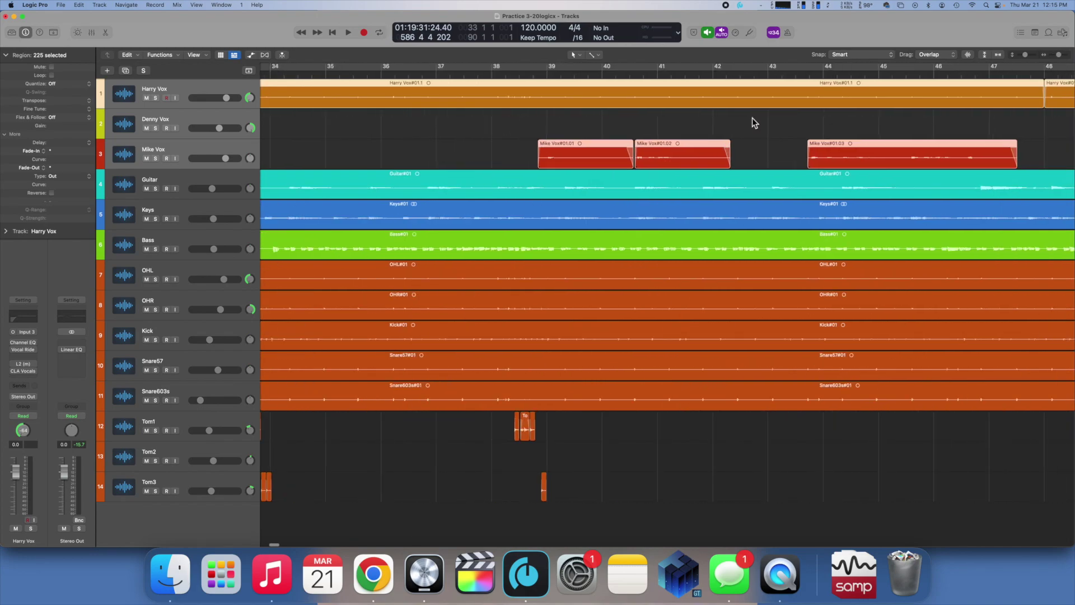
{"action": "key", "text": "super+Left"}
{"action": "key", "text": "super+Left"}
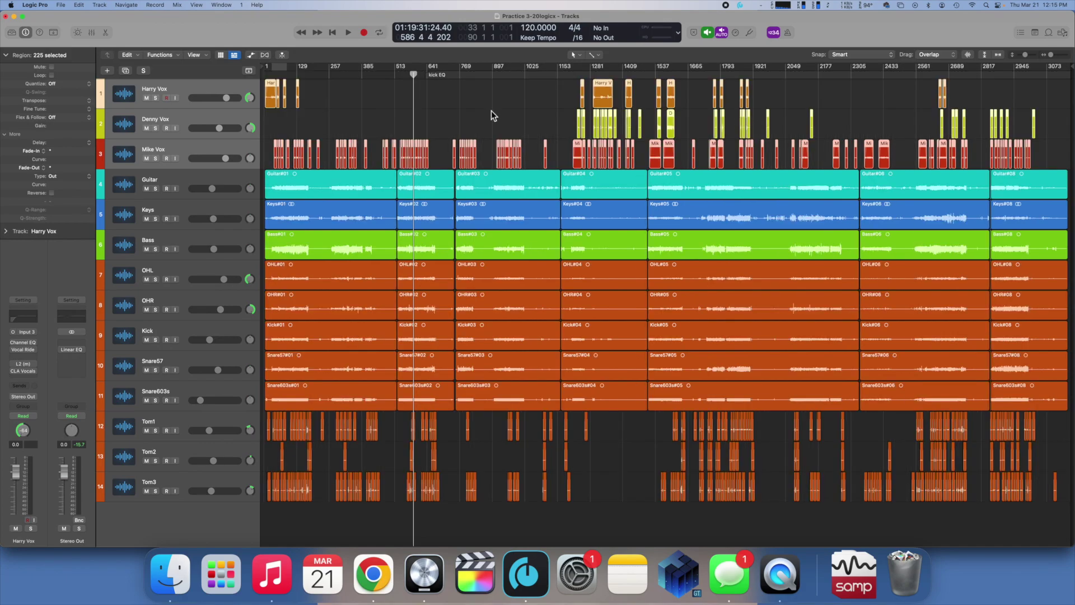
{"action": "left_click", "coordinate": [488, 113]}
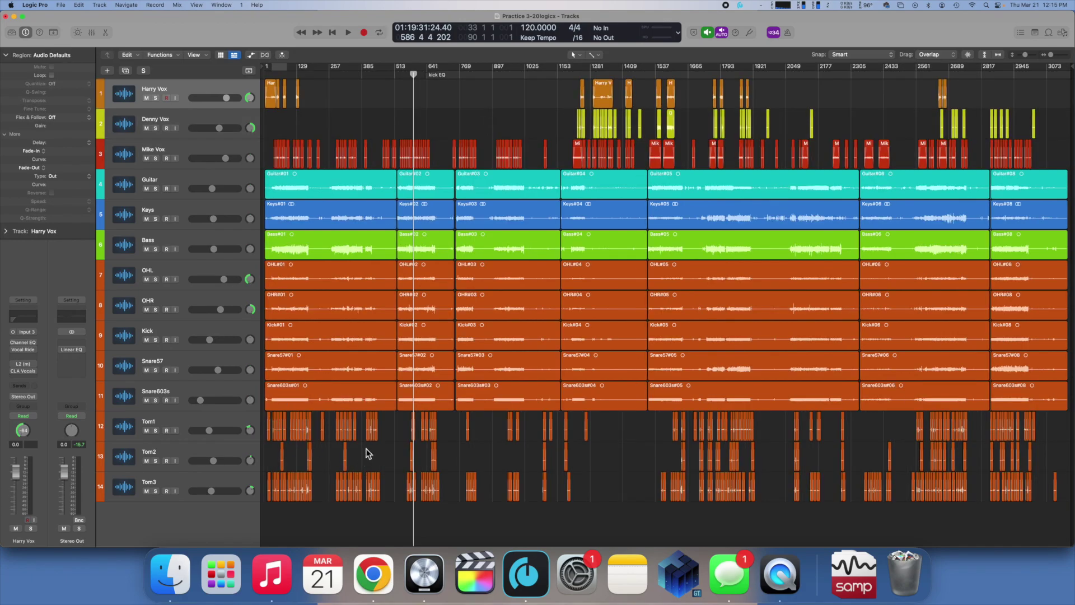
Step: Solo the two overhead tracks, OHL and OHR, and listen to them from about bar 586
{"action": "left_click", "coordinate": [170, 273]}
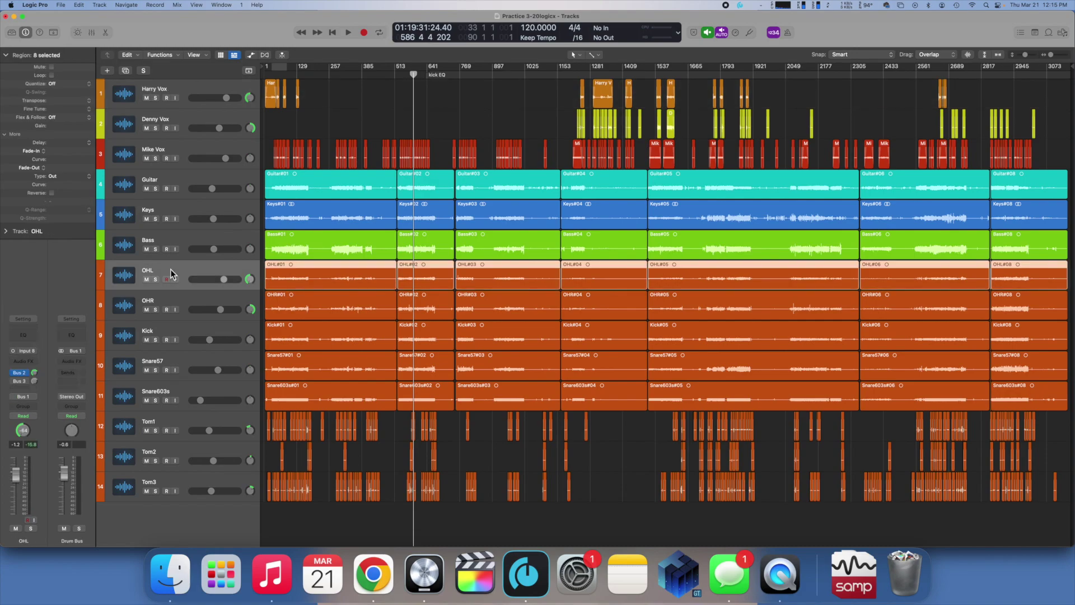
{"action": "key", "text": "x"}
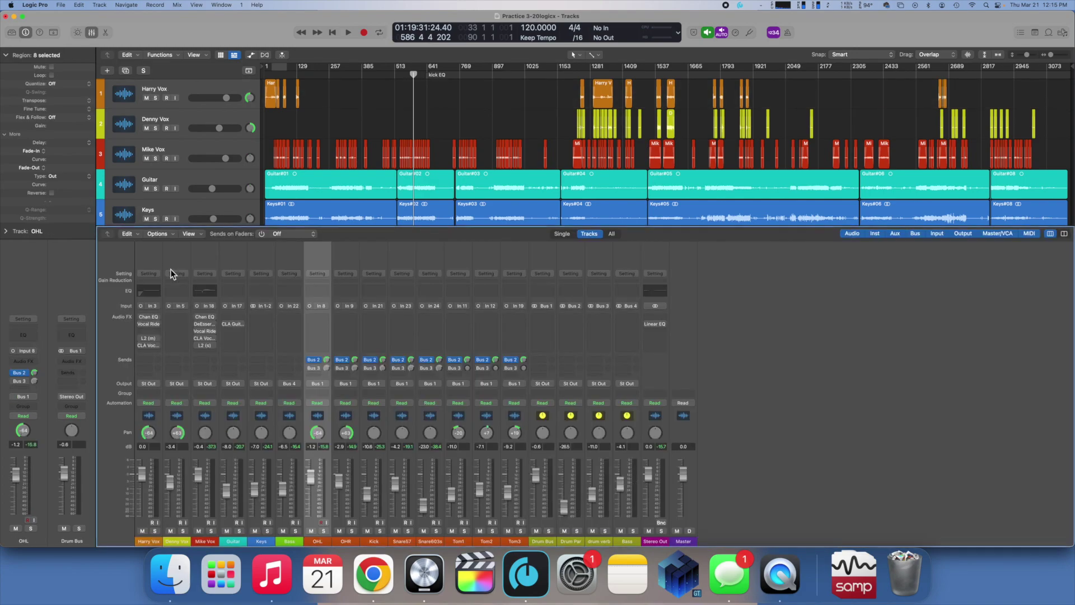
{"action": "left_click", "coordinate": [323, 530]}
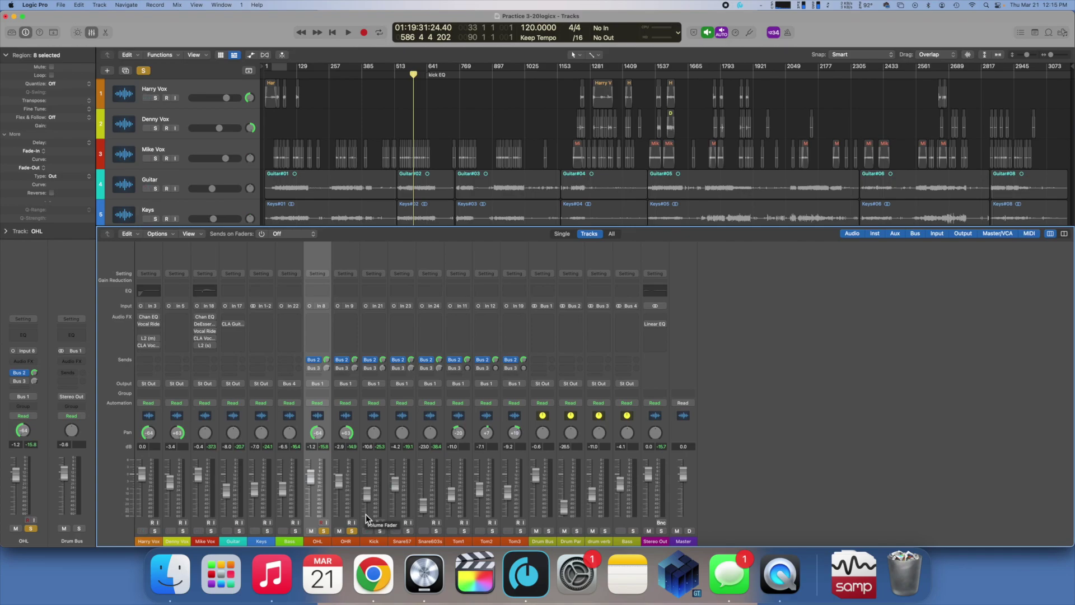
{"action": "key", "text": "space"}
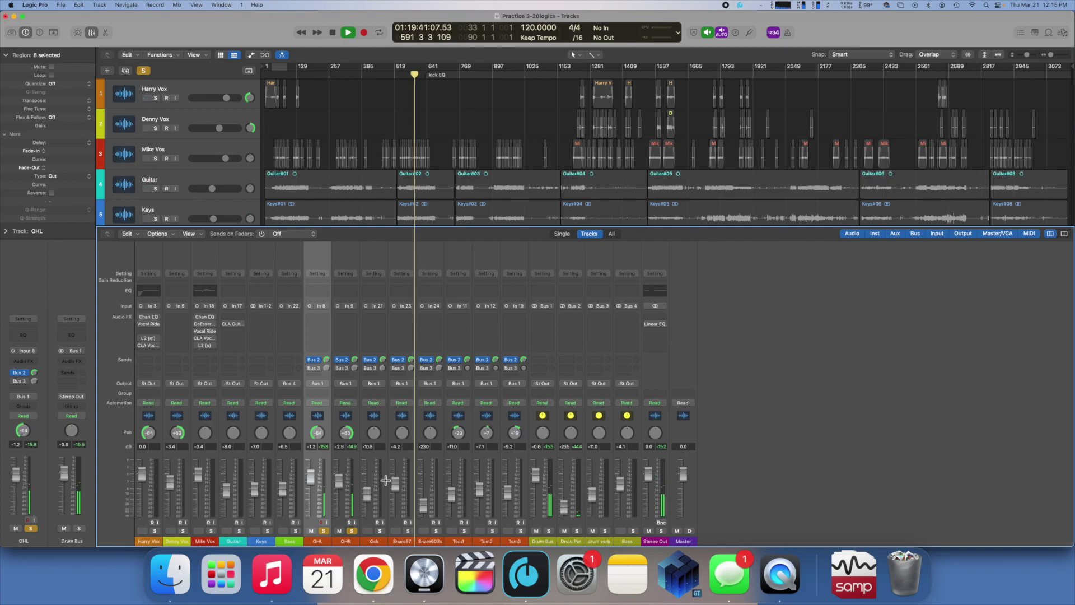
{"action": "key", "text": "x"}
{"action": "key", "text": "space"}
Step: Locate a drum hit in bar 59 on the overhead tracks and place the playhead at its start
{"action": "key", "text": "z"}
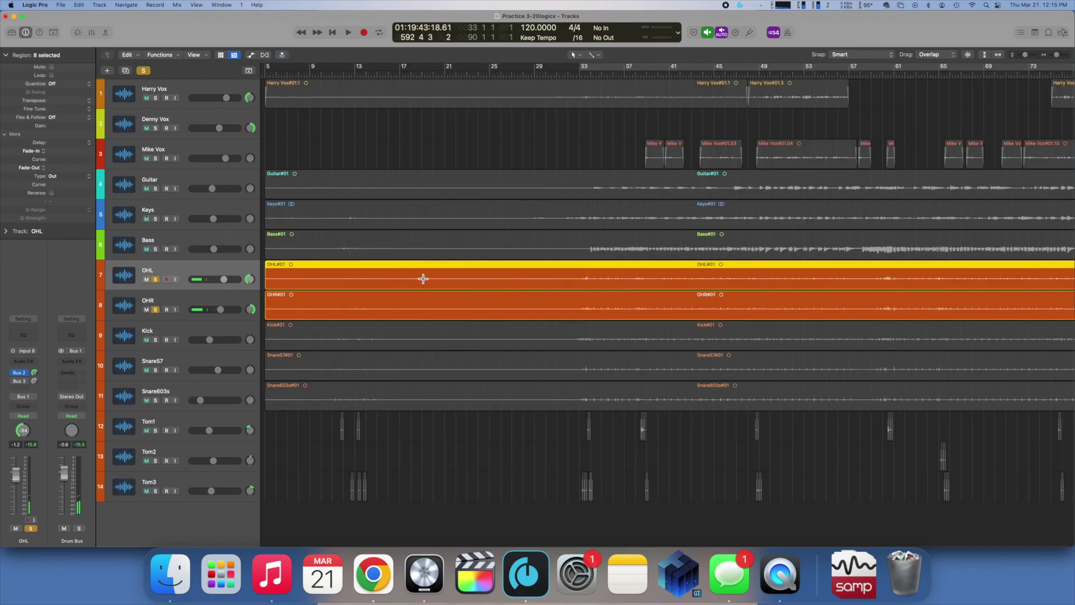
{"action": "scroll", "coordinate": [422, 278], "scroll_direction": "left", "scroll_amount": 3}
{"action": "scroll", "coordinate": [422, 278], "scroll_direction": "right", "scroll_amount": 10}
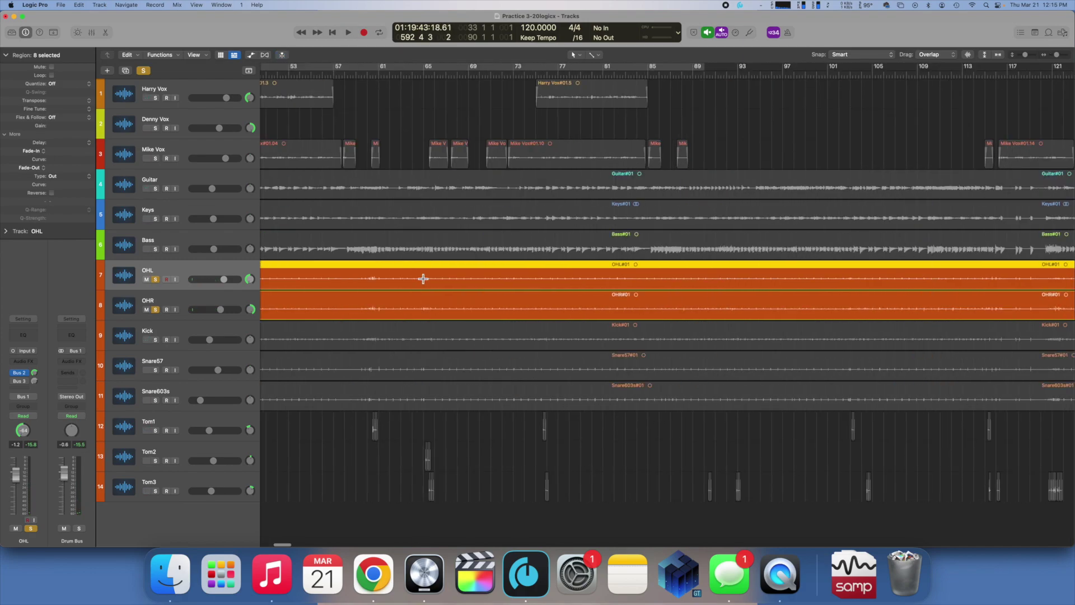
{"action": "left_click", "coordinate": [359, 78]}
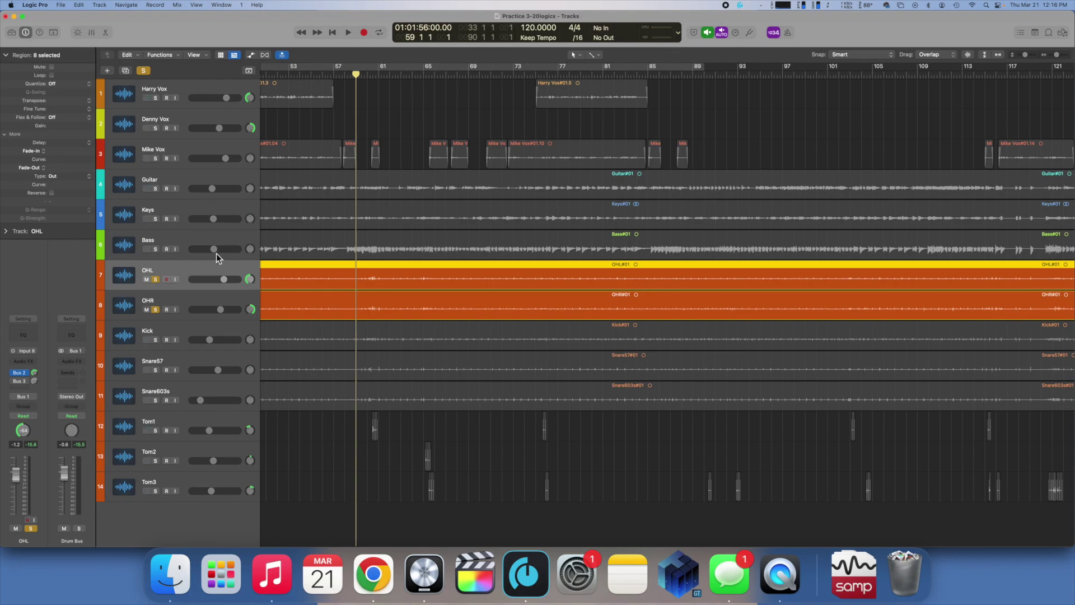
{"action": "scroll", "coordinate": [355, 185], "scroll_direction": "up", "scroll_amount": 10}
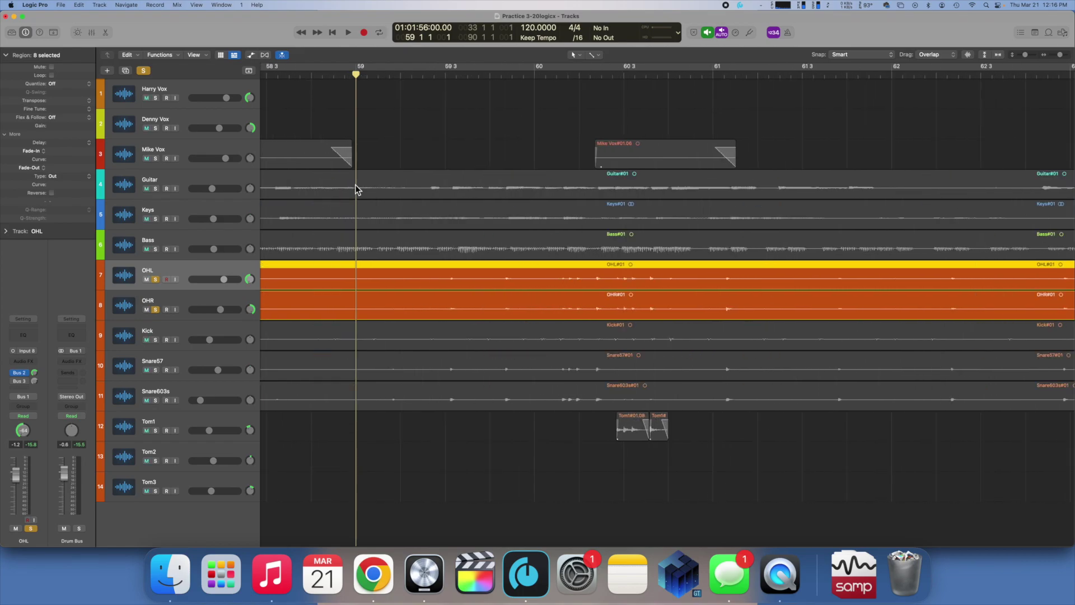
{"action": "scroll", "coordinate": [355, 189], "scroll_direction": "up", "scroll_amount": 2}
{"action": "left_click_drag", "start_coordinate": [1026, 55], "coordinate": [1038, 55]}
{"action": "left_click", "coordinate": [466, 84]}
Step: Compare the timing of the hit's waveform on both overheads, moving the playhead to the peak at 59 3 1 129
{"action": "scroll", "coordinate": [482, 129], "scroll_direction": "up", "scroll_amount": 5}
{"action": "scroll", "coordinate": [488, 149], "scroll_direction": "up", "scroll_amount": 2}
{"action": "scroll", "coordinate": [488, 149], "scroll_direction": "down", "scroll_amount": 5}
{"action": "scroll", "coordinate": [488, 149], "scroll_direction": "up", "scroll_amount": 5}
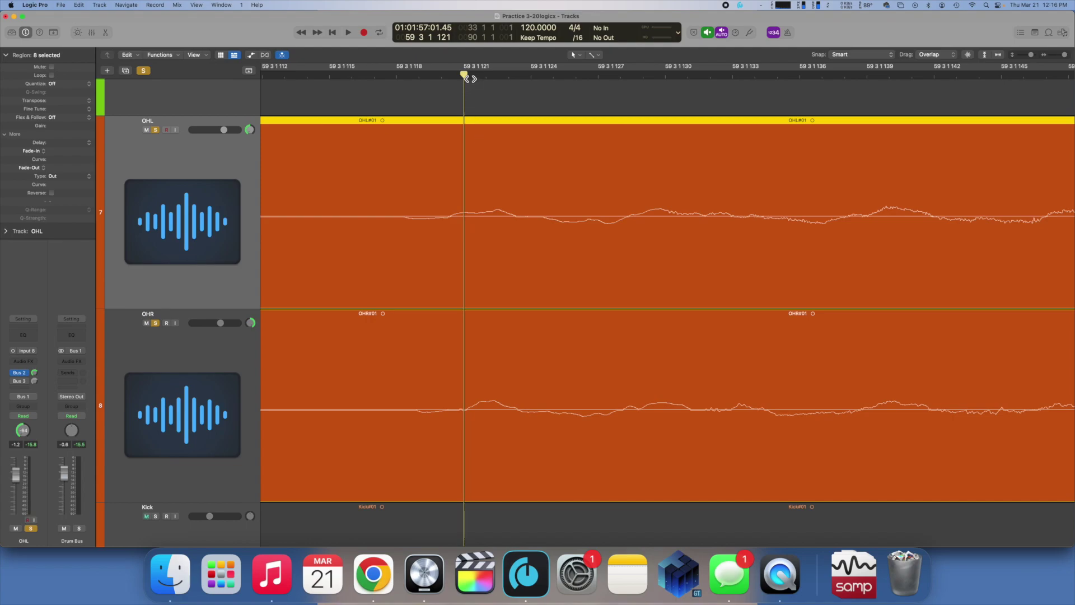
{"action": "left_click_drag", "start_coordinate": [467, 78], "coordinate": [663, 102]}
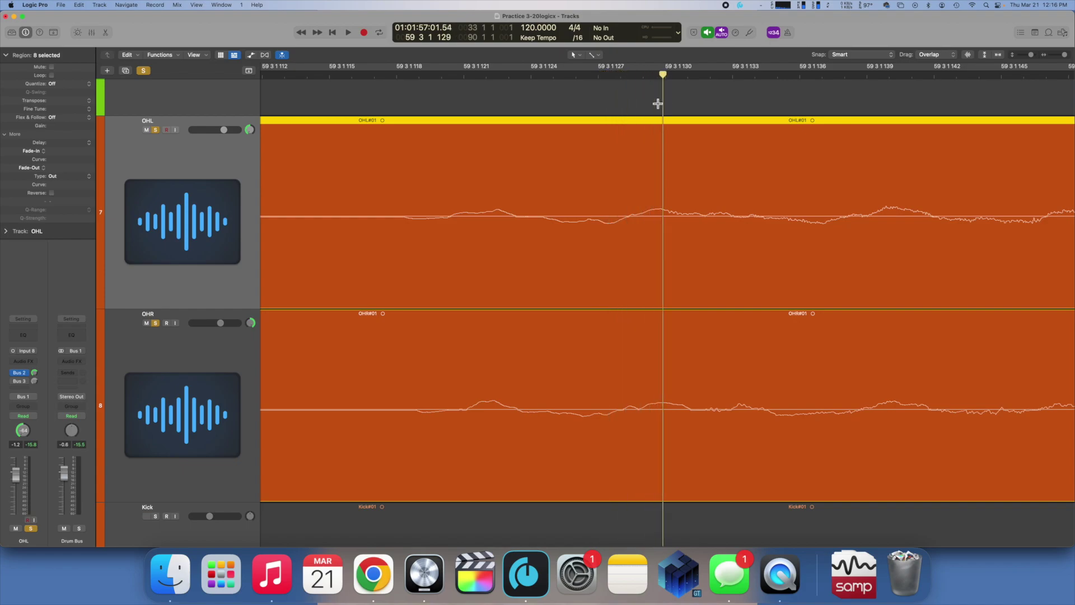
{"action": "key", "text": "super+Left"}
{"action": "key", "text": "super+Left"}
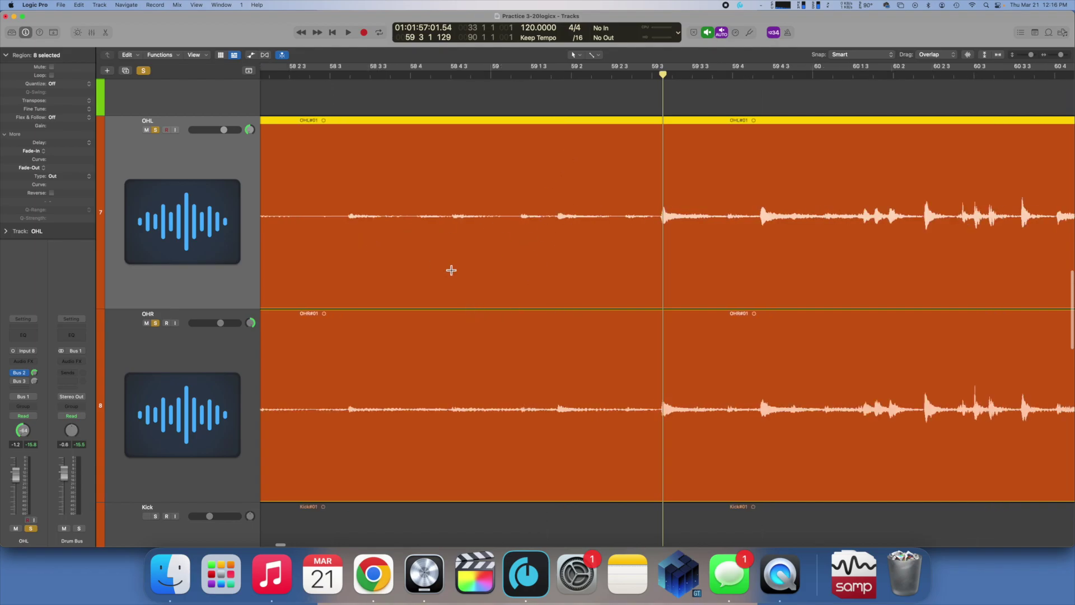
Step: Play the soloed overheads from bar 59 to about bar 79 and watch their levels in the mixer
{"action": "key", "text": "space"}
{"action": "key", "text": "x"}
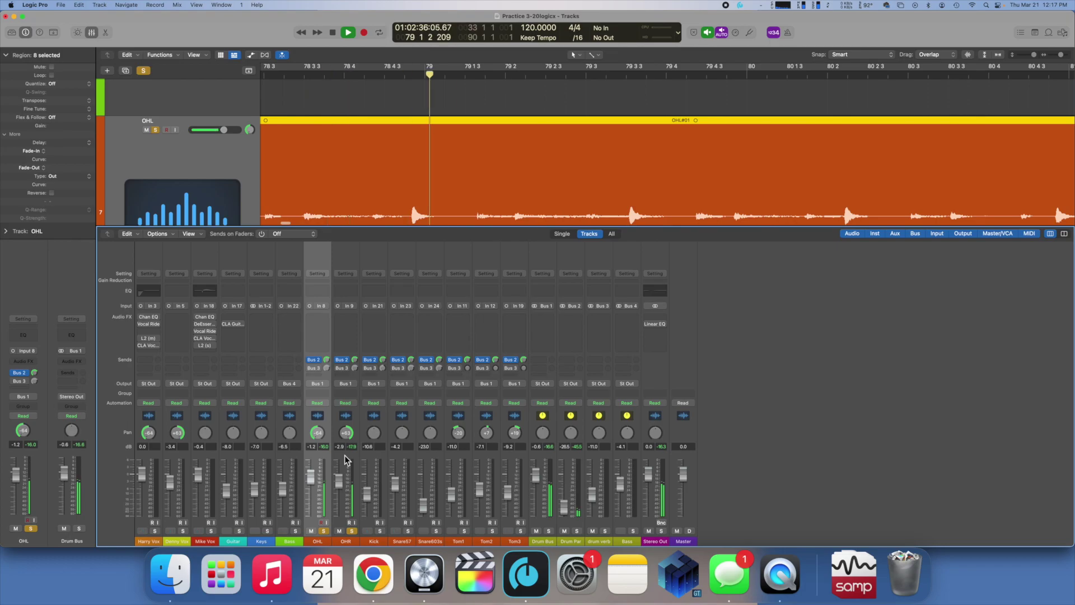
{"action": "key", "text": "space"}
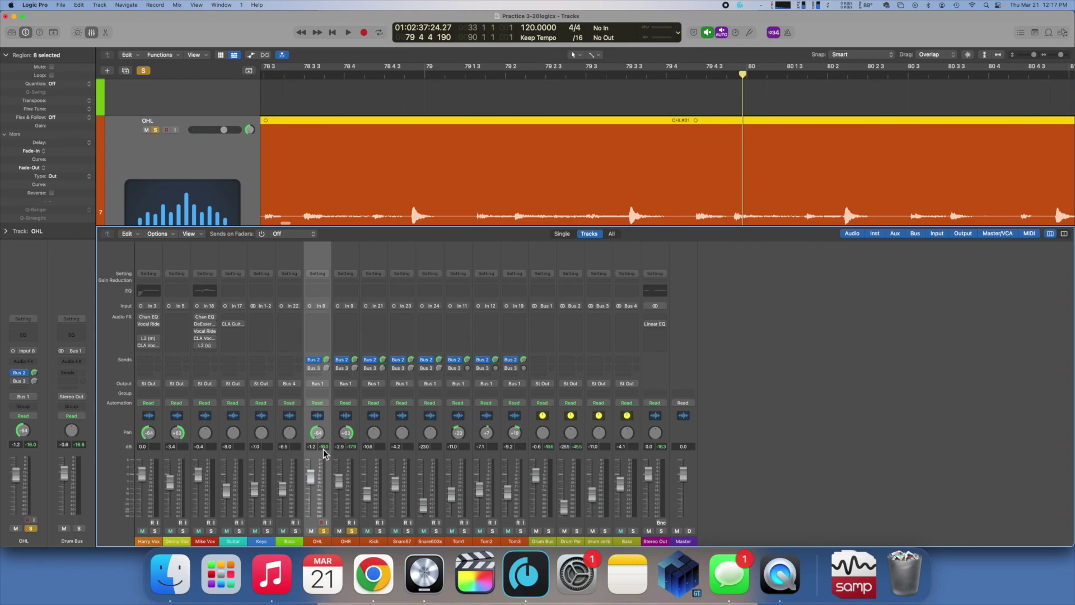
Step: Insert a Channel EQ on the OHL track and set its low-cut filter to 150 Hz during playback
{"action": "left_click", "coordinate": [323, 293]}
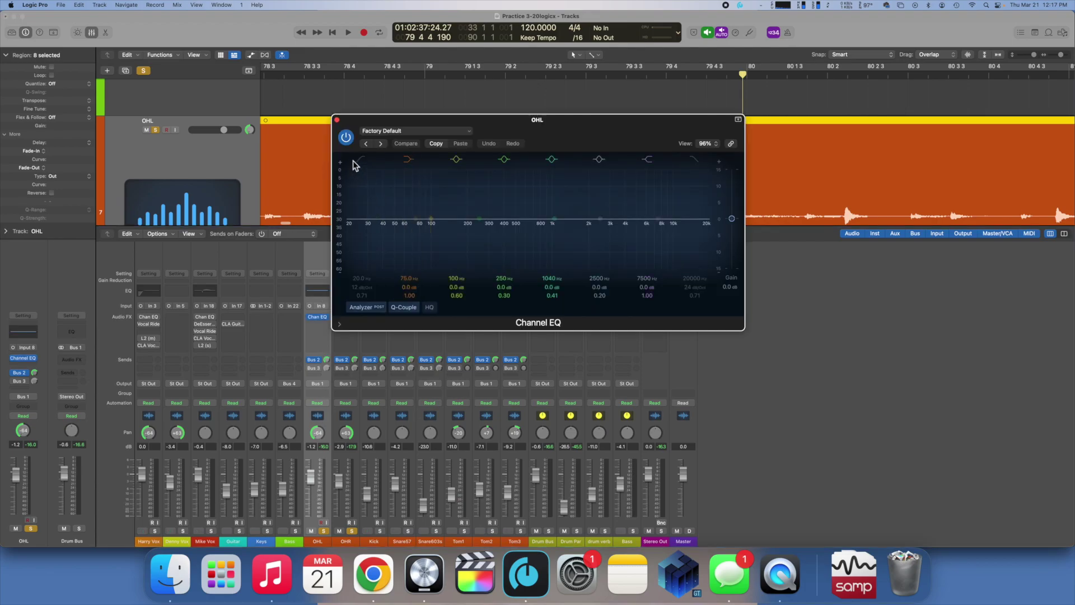
{"action": "left_click_drag", "start_coordinate": [359, 165], "coordinate": [383, 167]}
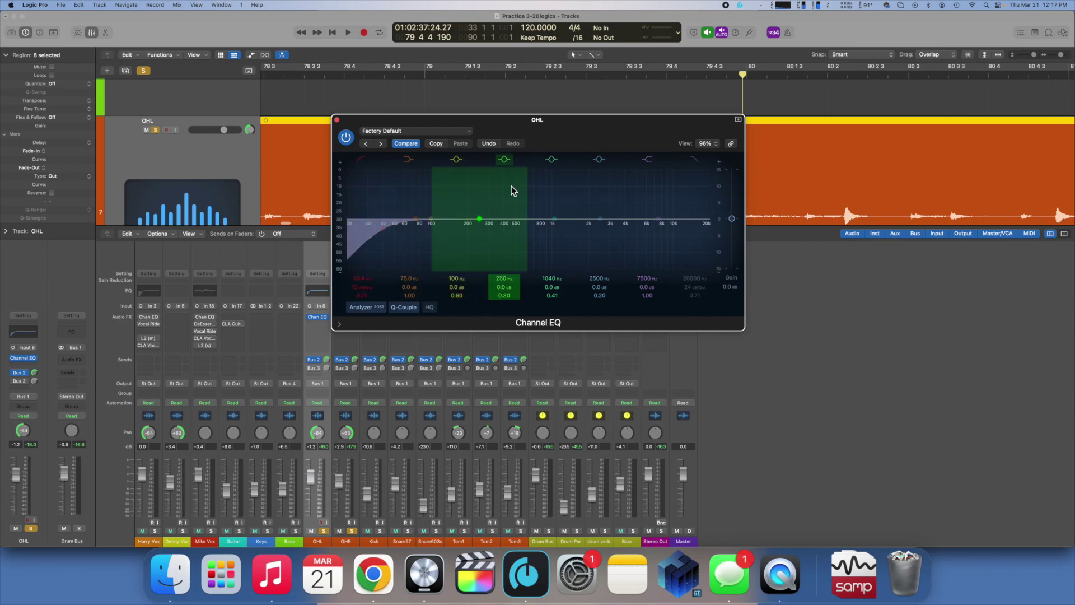
{"action": "key", "text": "space"}
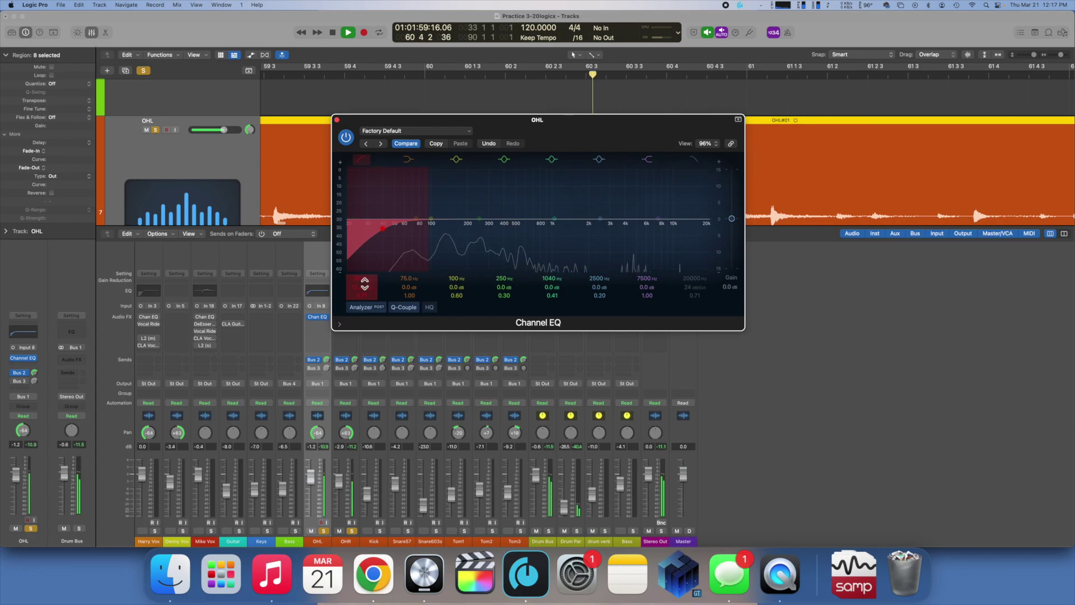
{"action": "left_click_drag", "start_coordinate": [382, 247], "coordinate": [432, 228]}
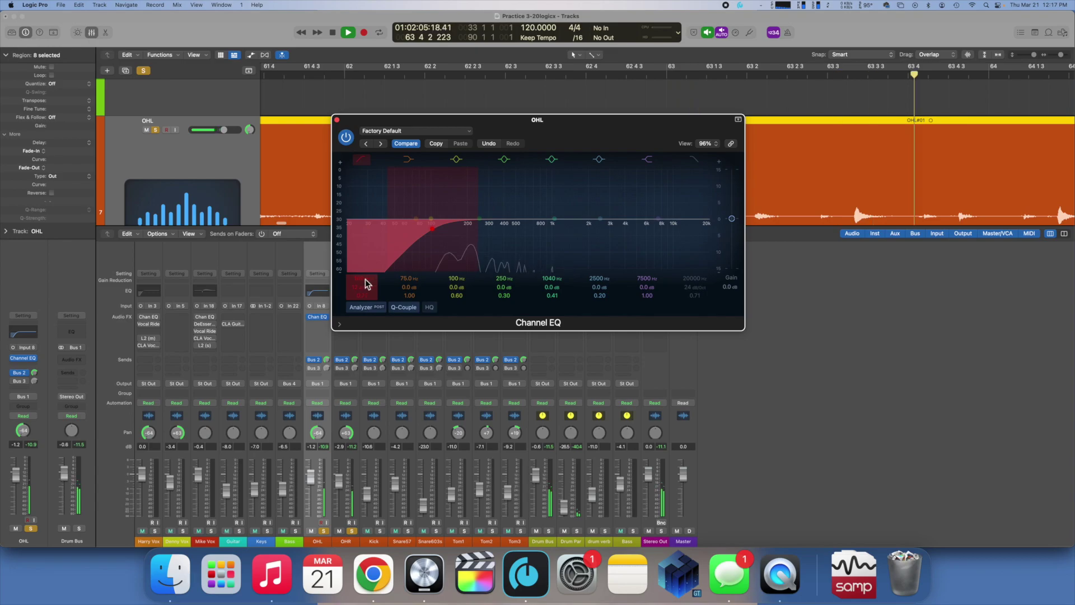
{"action": "left_click_drag", "start_coordinate": [365, 283], "coordinate": [365, 270]}
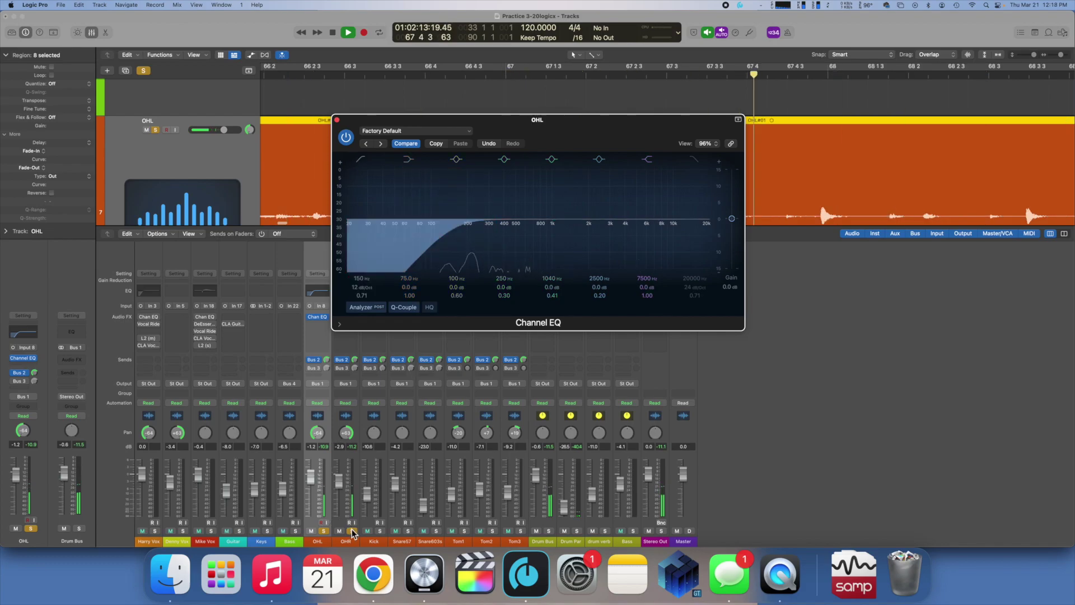
Step: Unsolo the OHR track and compare OHL with its Channel EQ bypassed and active
{"action": "left_click", "coordinate": [339, 521]}
{"action": "left_click", "coordinate": [347, 138]}
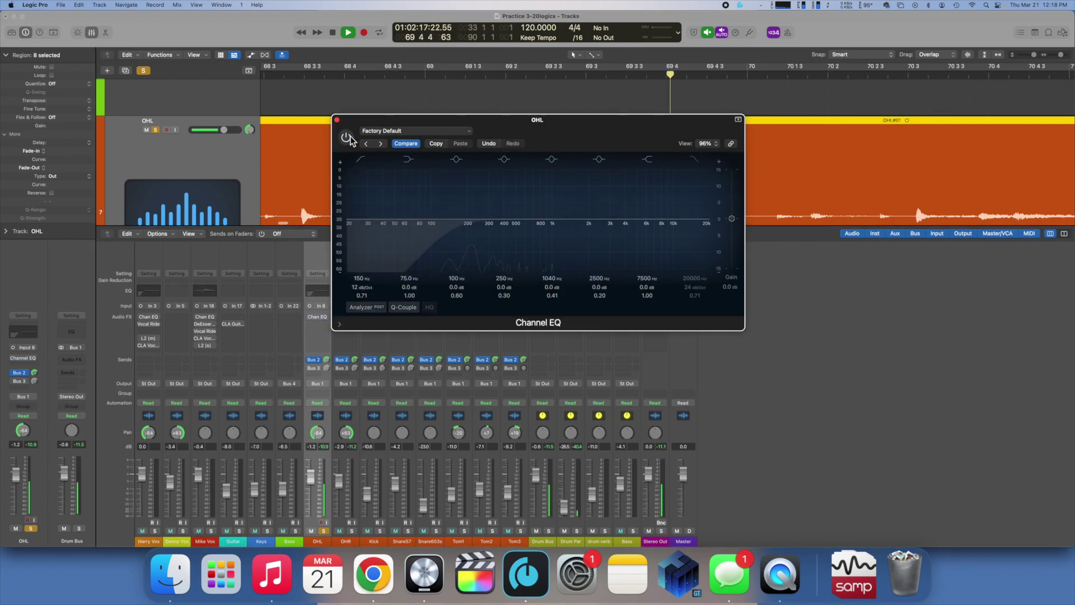
{"action": "left_click", "coordinate": [347, 137]}
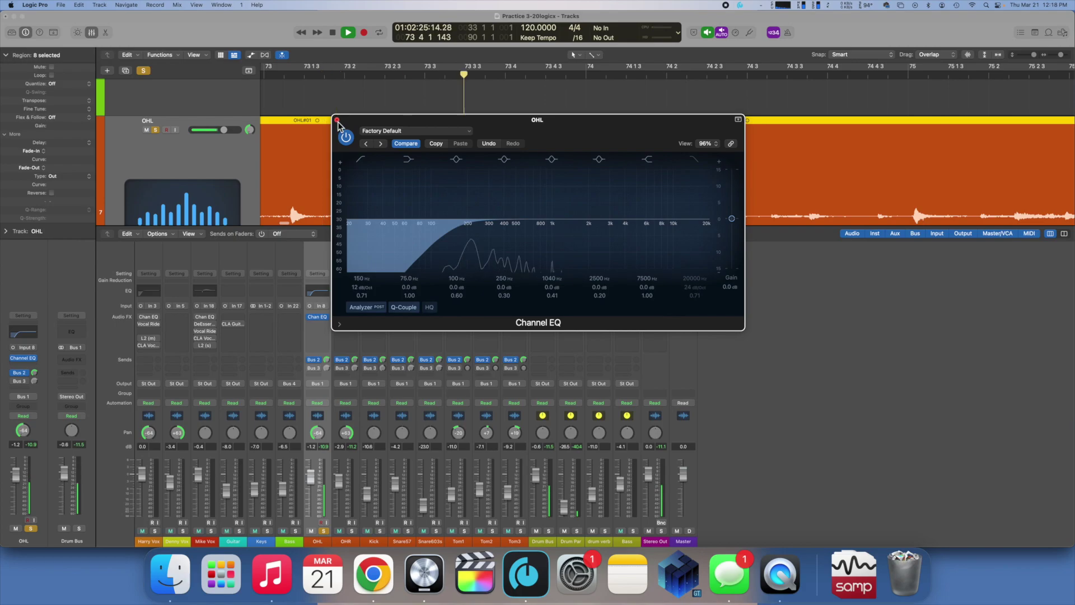
{"action": "left_click", "coordinate": [337, 120]}
{"action": "key", "text": "space"}
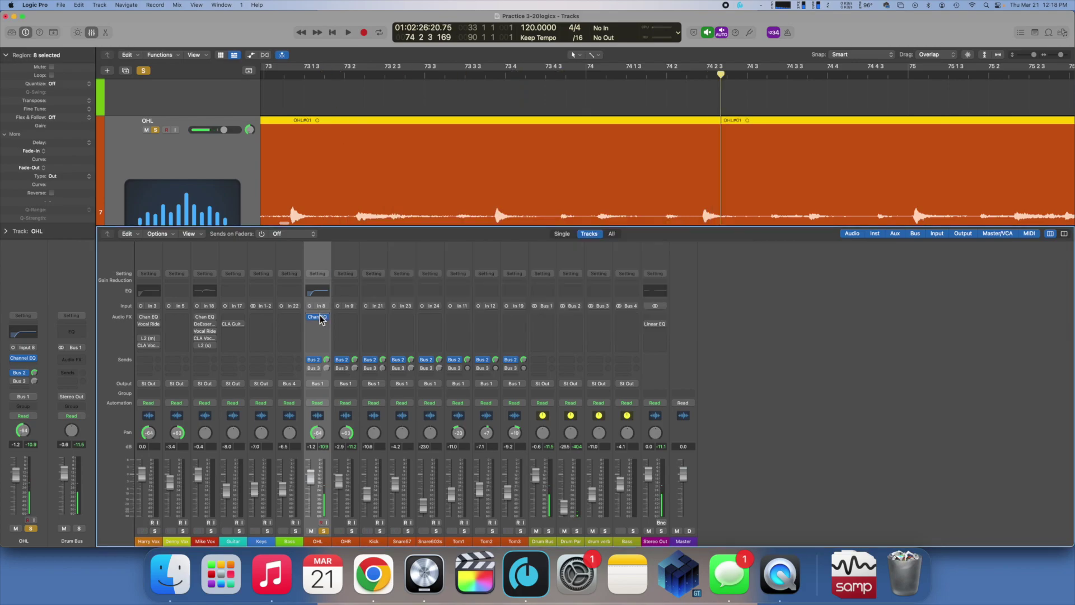
Step: Copy the OHL track's Channel EQ to the OHR track and listen to both overheads from bar 59
{"action": "left_click_drag", "start_coordinate": [320, 319], "coordinate": [346, 317]}
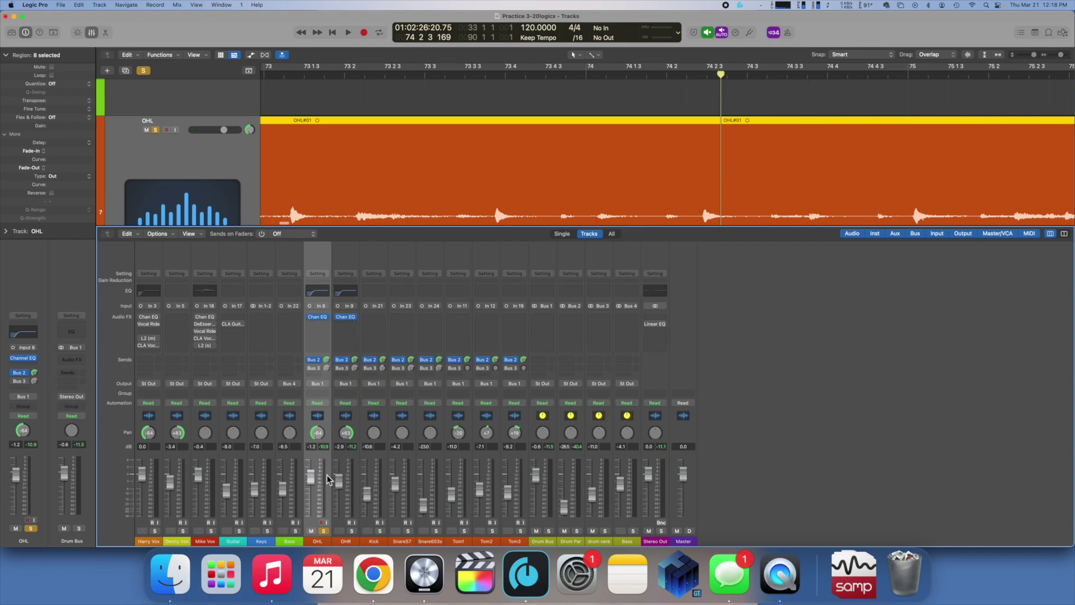
{"action": "key", "text": "space"}
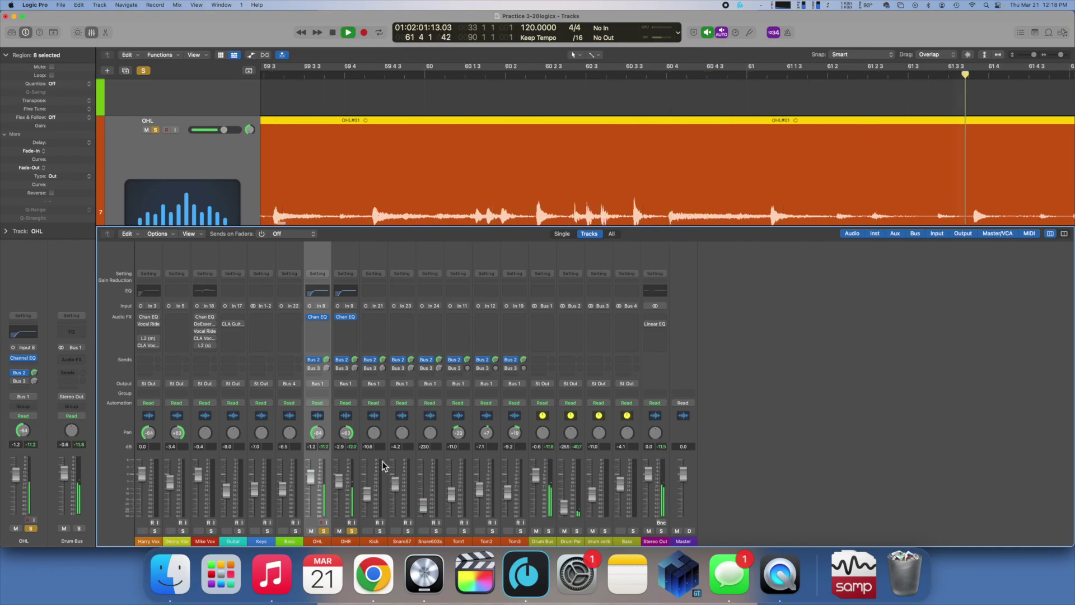
{"action": "key", "text": "space"}
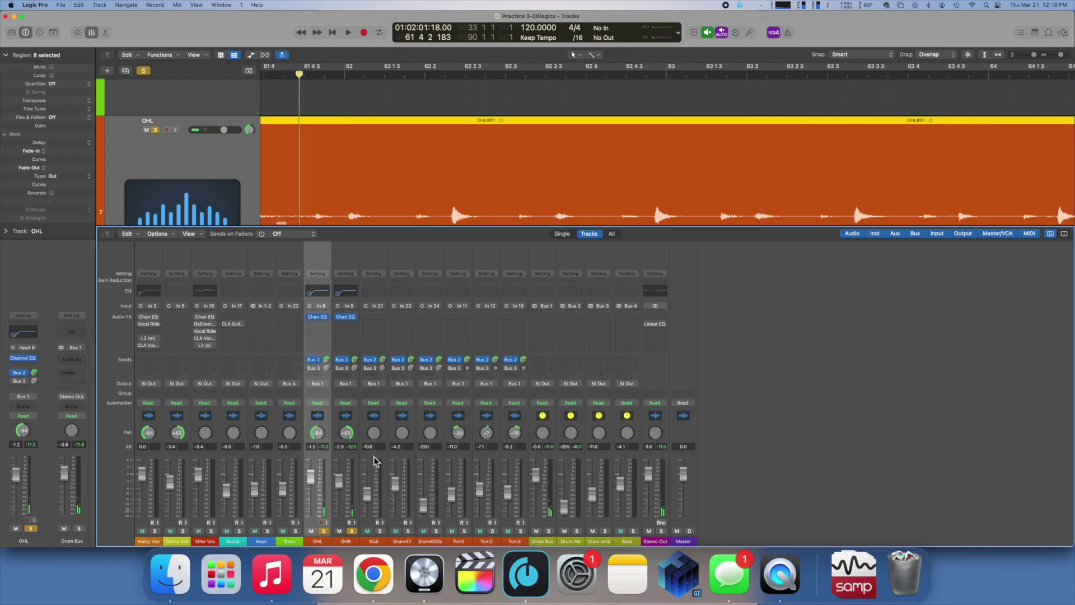
Step: Solo the Kick track along with the overheads and examine its waveform from about bar 59 to bar 71
{"action": "left_click", "coordinate": [374, 456]}
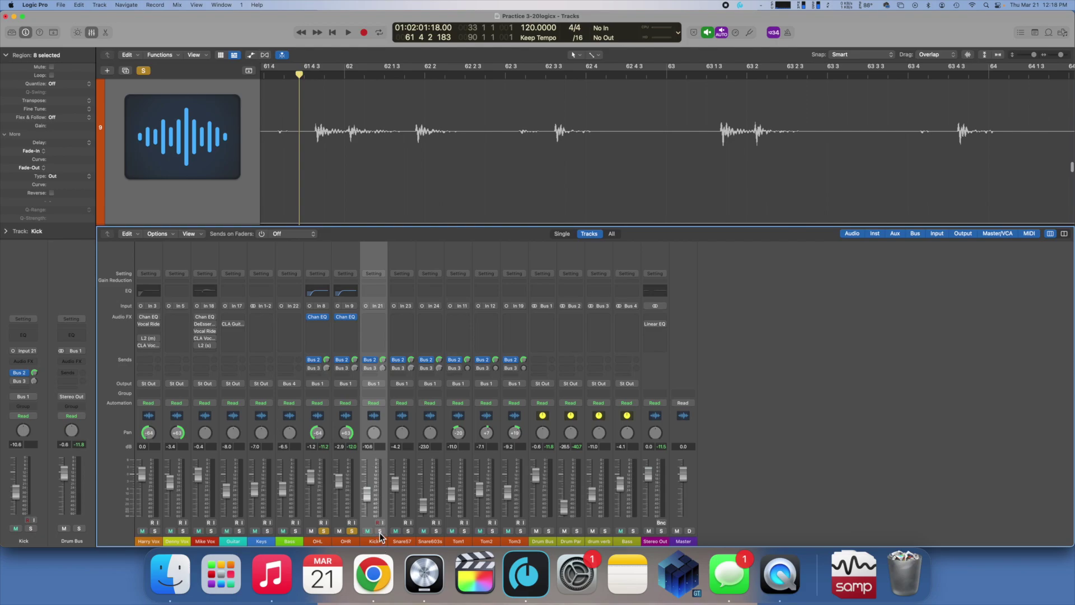
{"action": "left_click", "coordinate": [380, 530]}
{"action": "scroll", "coordinate": [389, 191], "scroll_direction": "down", "scroll_amount": 5}
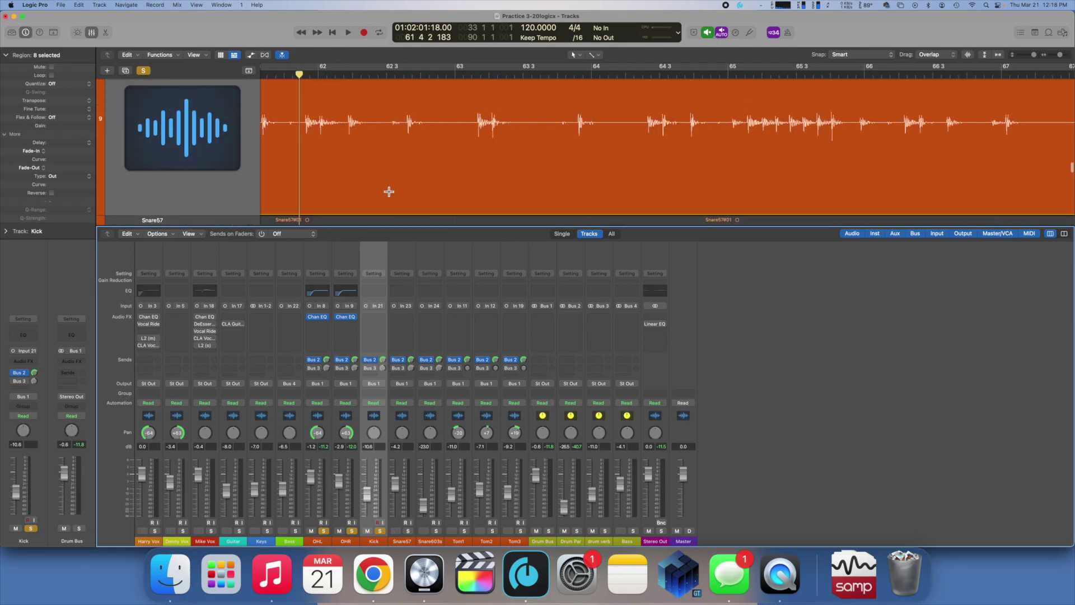
{"action": "scroll", "coordinate": [389, 191], "scroll_direction": "up", "scroll_amount": 3}
{"action": "scroll", "coordinate": [371, 181], "scroll_direction": "down", "scroll_amount": 3}
{"action": "scroll", "coordinate": [372, 181], "scroll_direction": "left", "scroll_amount": 5}
{"action": "scroll", "coordinate": [371, 180], "scroll_direction": "up", "scroll_amount": 1}
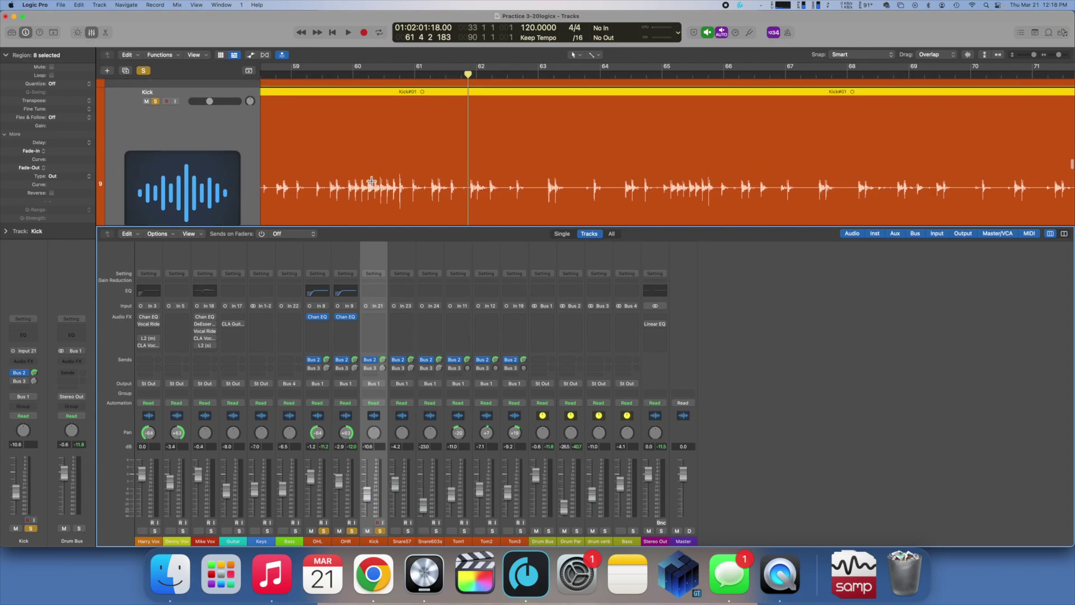
Step: Insert a Noise Gate on the Kick track
{"action": "left_click", "coordinate": [379, 325]}
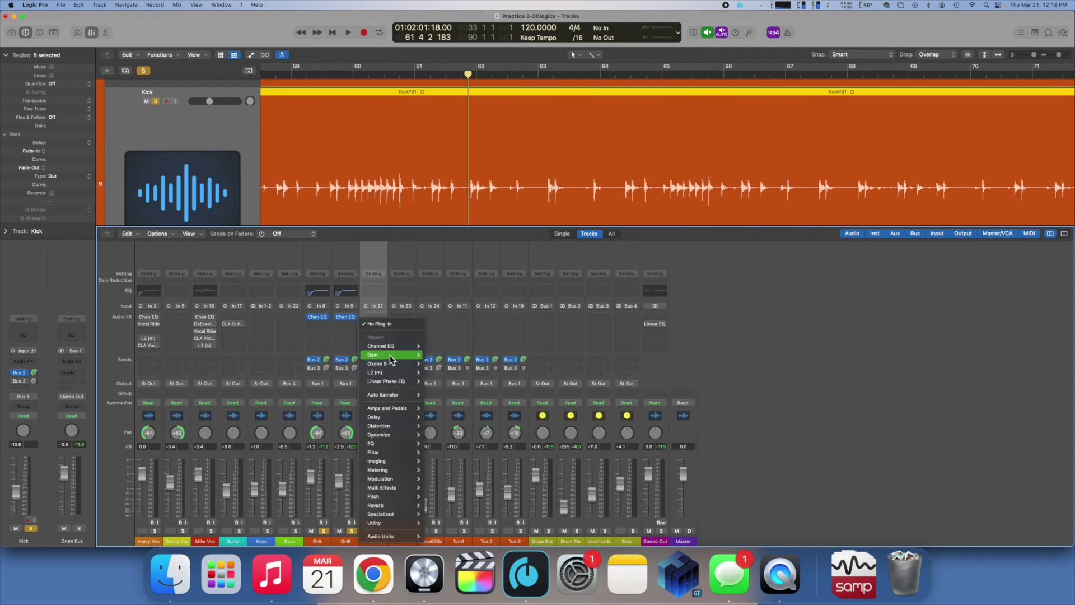
{"action": "mouse_move", "coordinate": [391, 436]}
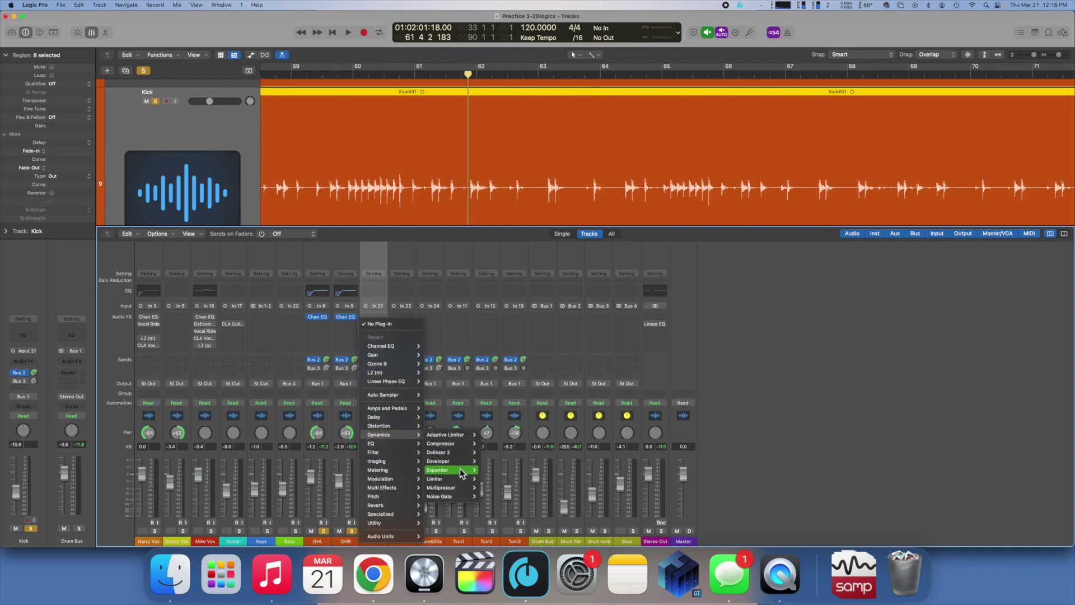
{"action": "left_click", "coordinate": [456, 497]}
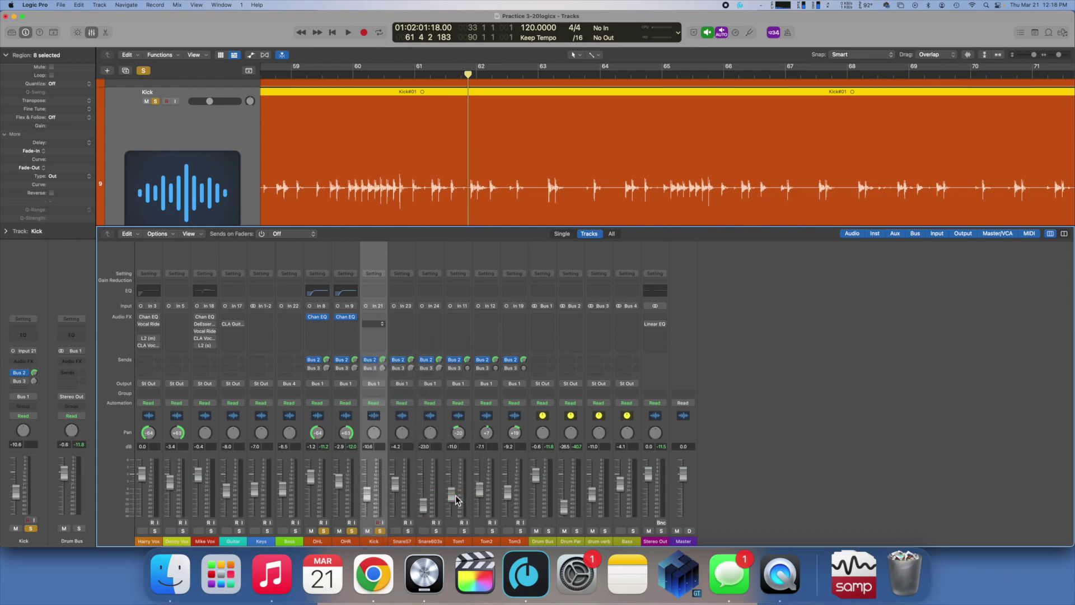
Step: Play the Kick and try a -55 dB threshold and 19 ms release on its Noise Gate
{"action": "key", "text": "space"}
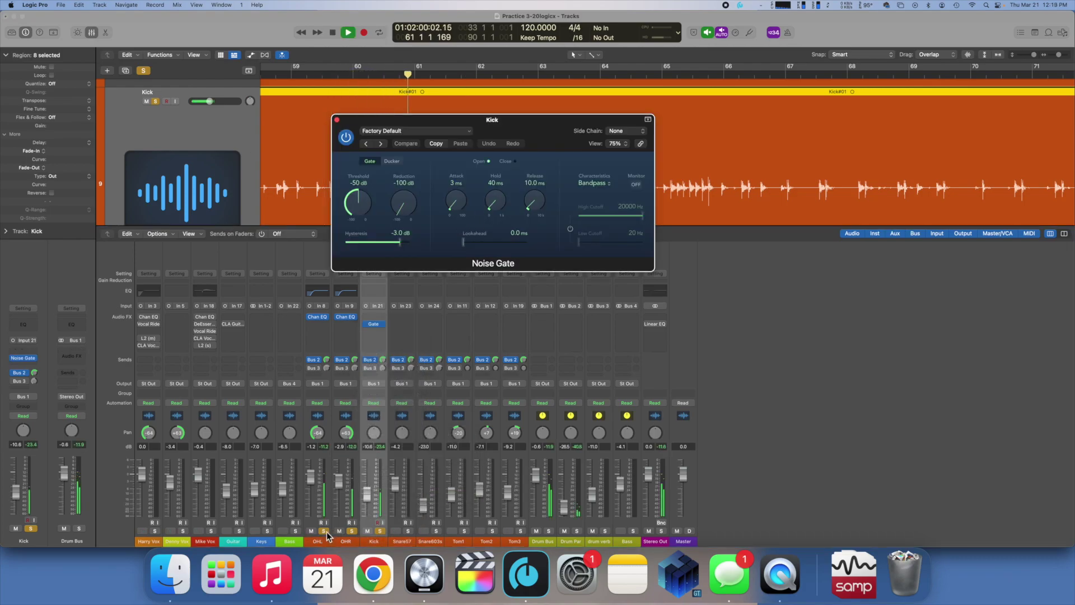
{"action": "left_click", "coordinate": [360, 217]}
{"action": "left_click_drag", "start_coordinate": [360, 217], "coordinate": [362, 219]}
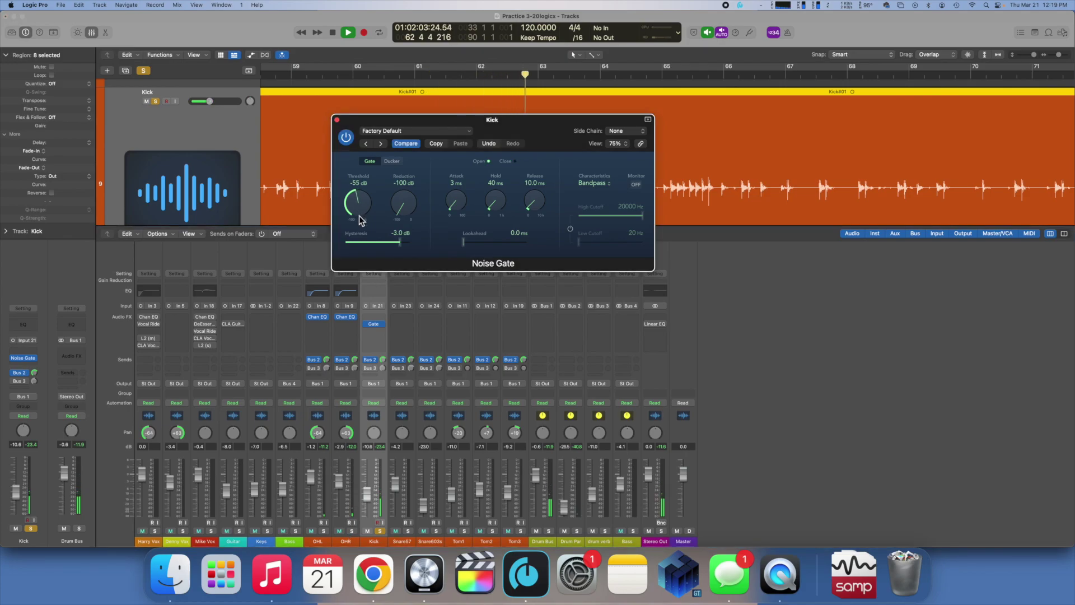
{"action": "left_click_drag", "start_coordinate": [534, 202], "coordinate": [535, 197]}
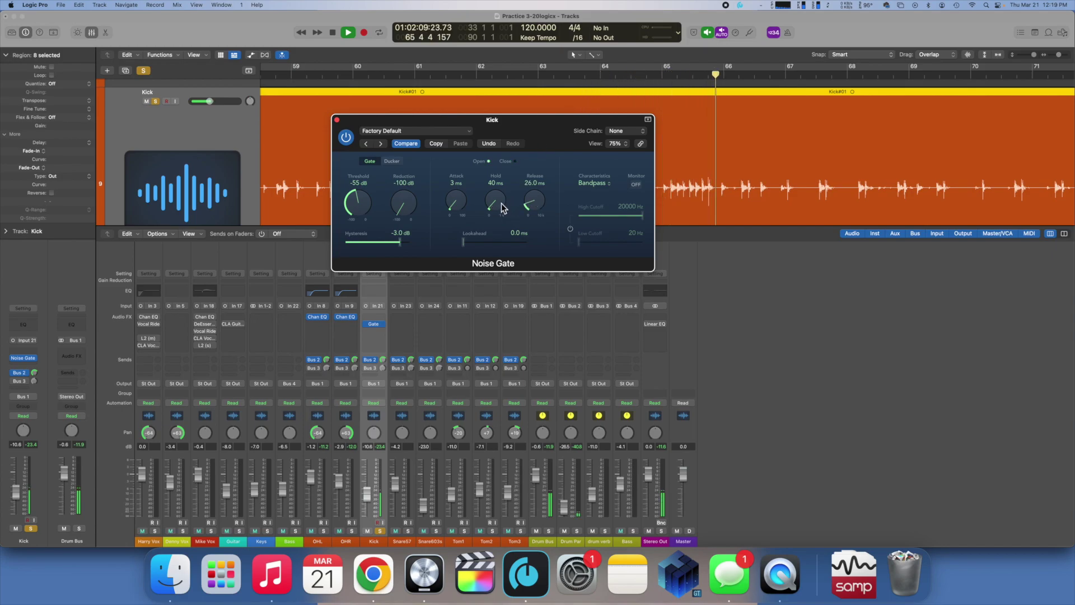
{"action": "left_click_drag", "start_coordinate": [536, 206], "coordinate": [539, 210]}
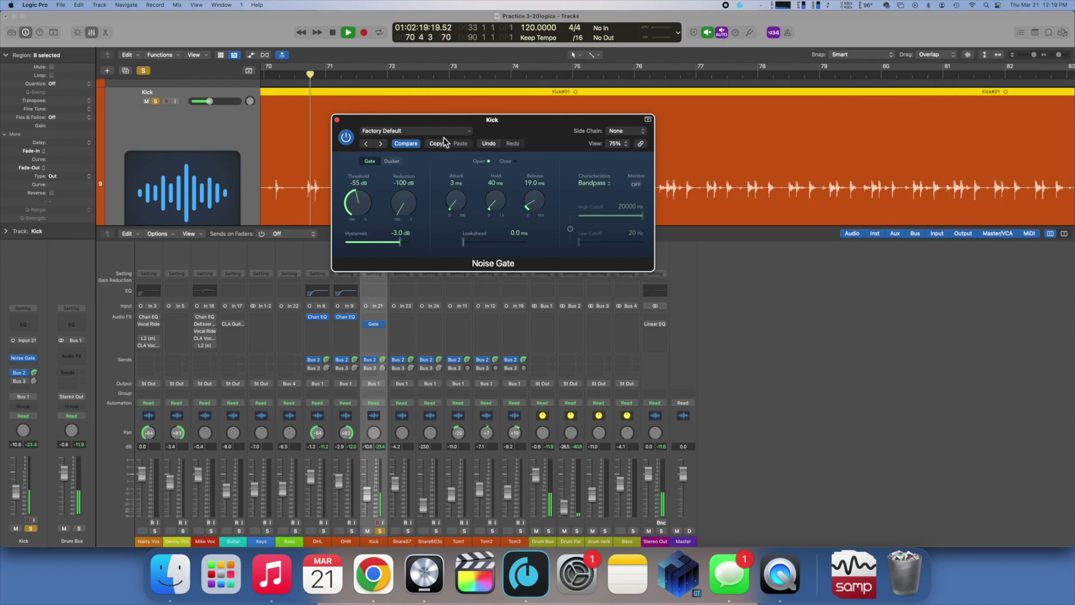
Step: Load the Percussion Gate preset in the Kick's Noise Gate and raise the Kick track's volume to 0.3 dB
{"action": "left_click", "coordinate": [425, 131]}
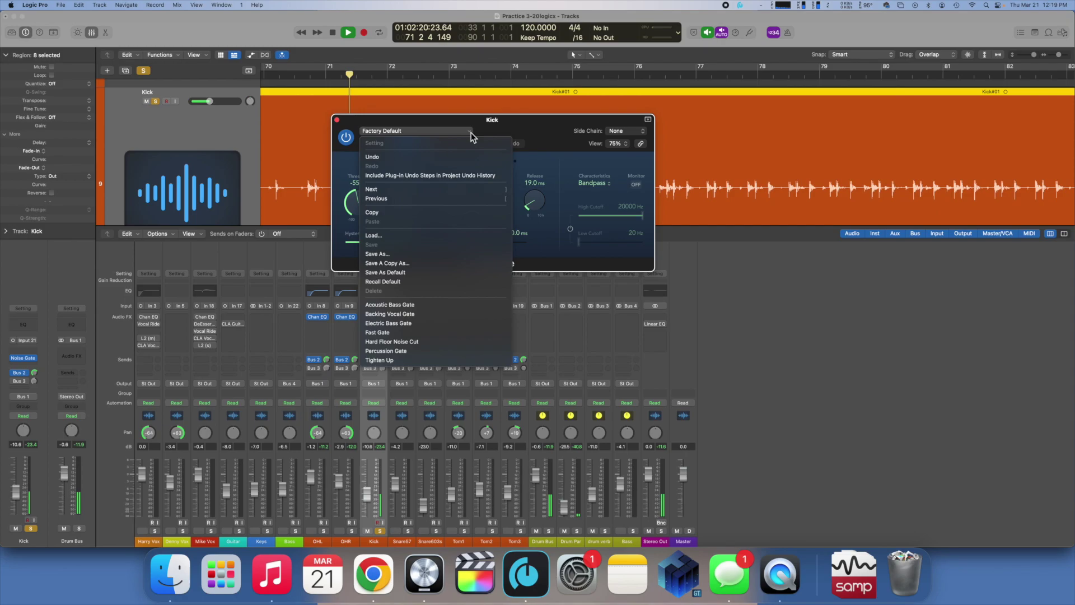
{"action": "left_click", "coordinate": [431, 350]}
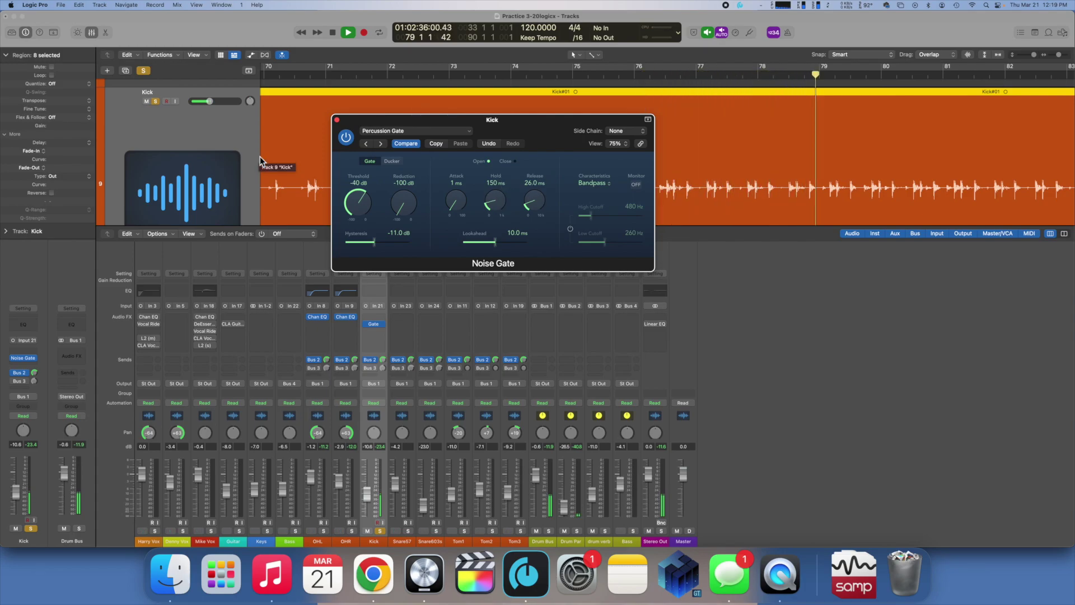
{"action": "left_click_drag", "start_coordinate": [208, 101], "coordinate": [228, 103]}
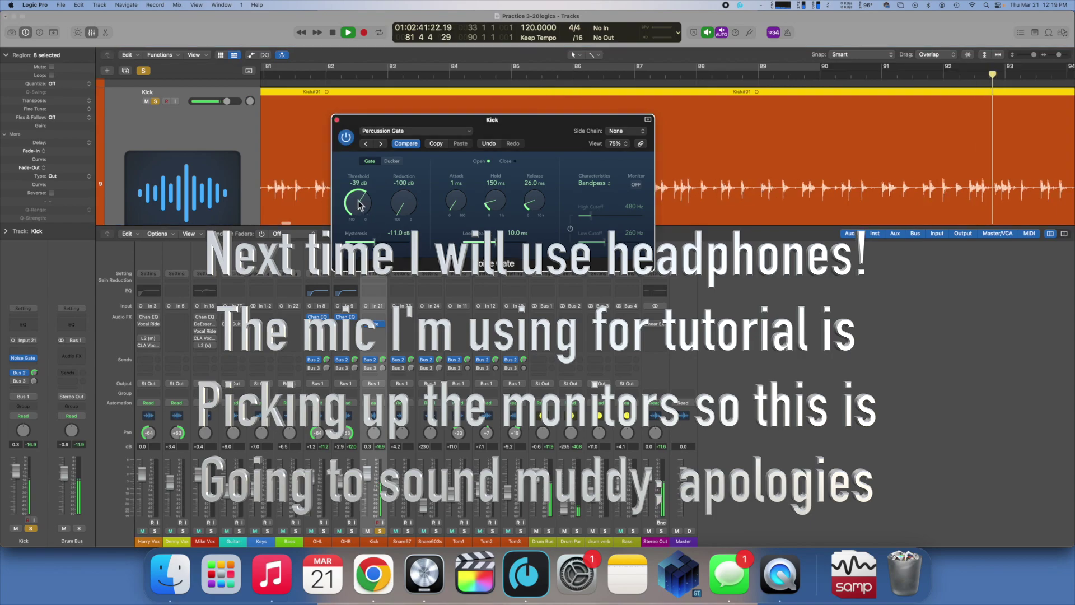
Step: Set the Kick gate's threshold to -24 dB and its attack to 2 ms while listening, ending with playback stopped
{"action": "left_click_drag", "start_coordinate": [360, 214], "coordinate": [360, 206]}
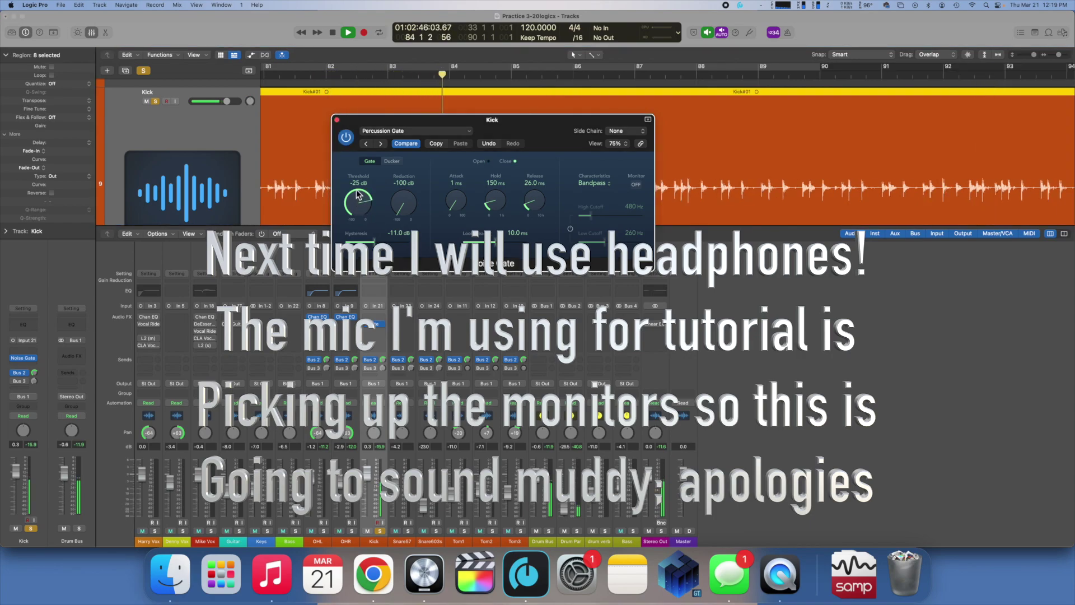
{"action": "left_click_drag", "start_coordinate": [358, 194], "coordinate": [359, 194]}
{"action": "left_click_drag", "start_coordinate": [460, 207], "coordinate": [460, 207]}
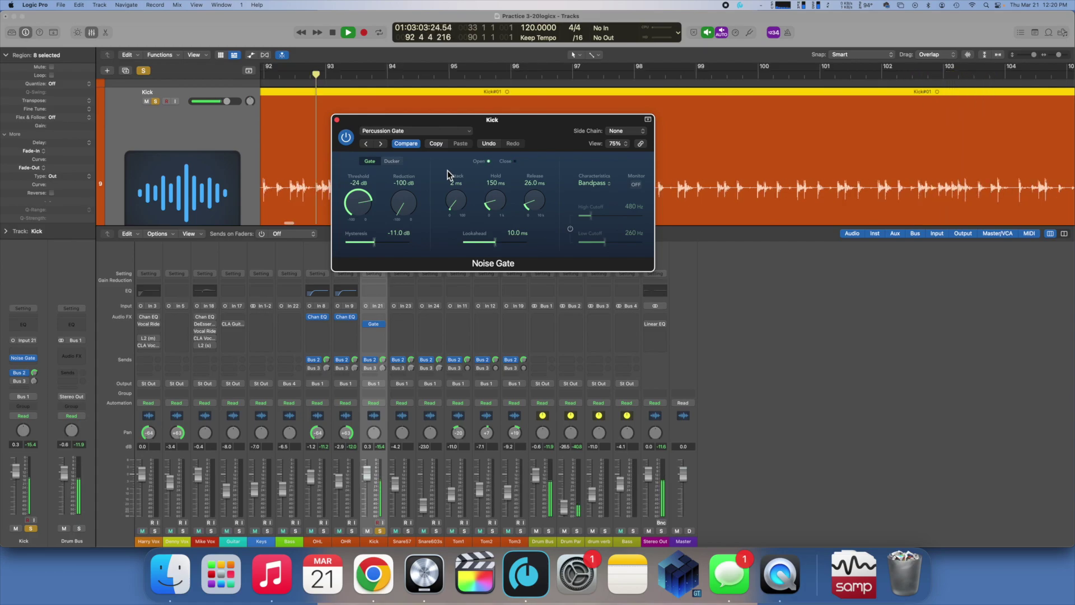
{"action": "key", "text": "space"}
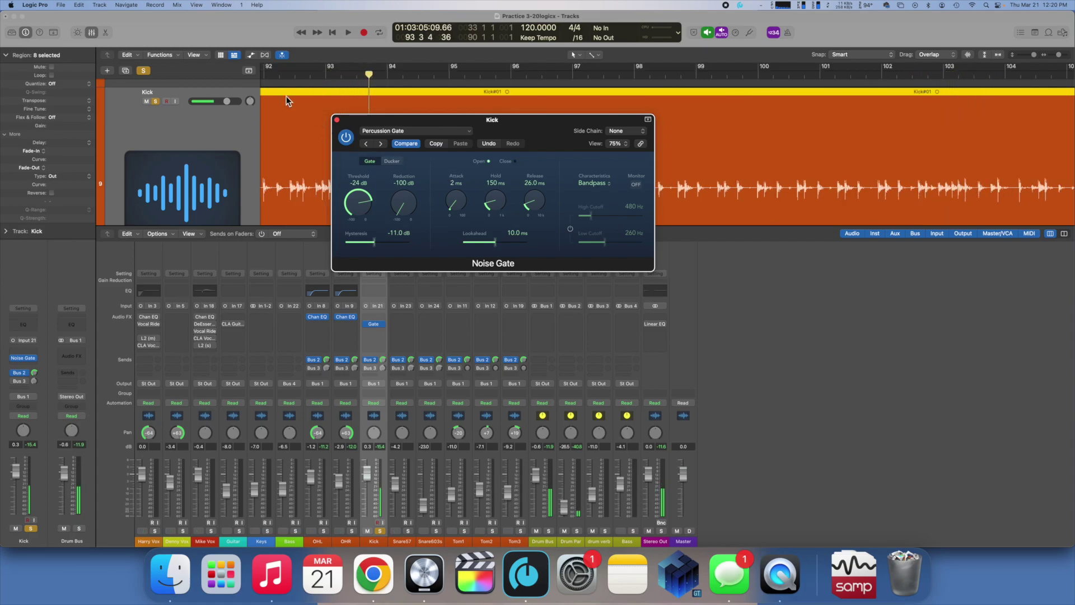
Step: Replay the Kick from bar 92, set the gate's release to 21 ms, and close the Noise Gate
{"action": "left_click", "coordinate": [283, 78]}
{"action": "key", "text": "space"}
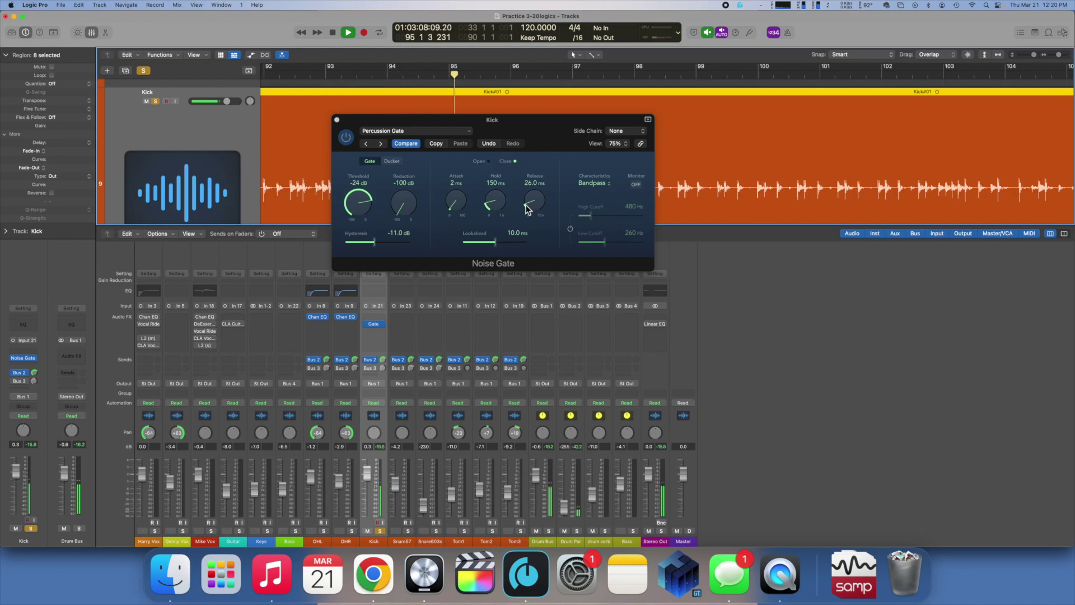
{"action": "left_click_drag", "start_coordinate": [526, 208], "coordinate": [533, 205]}
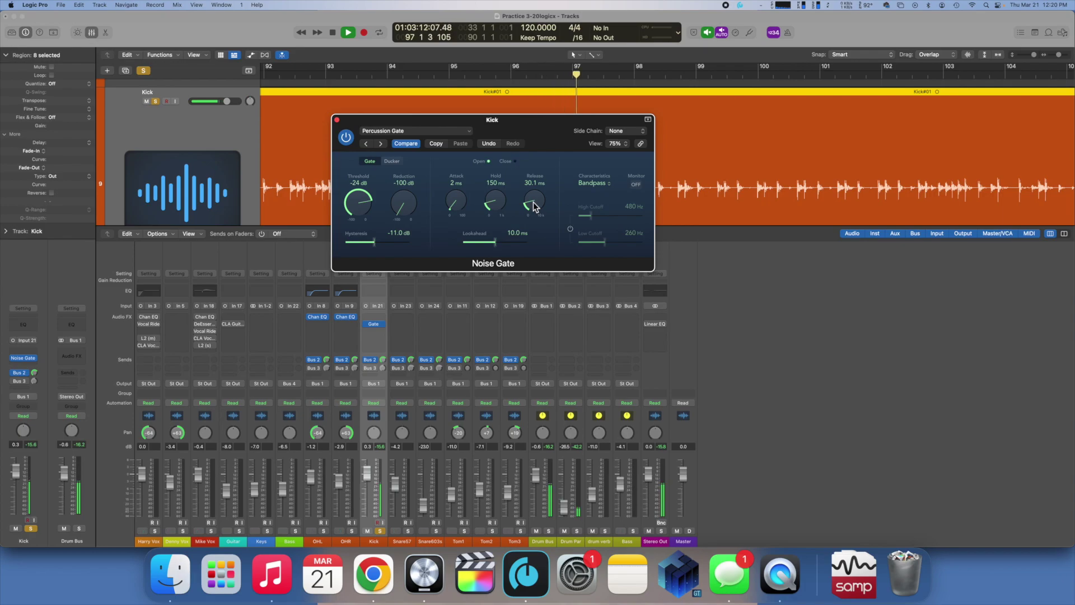
{"action": "left_click_drag", "start_coordinate": [532, 201], "coordinate": [533, 207]}
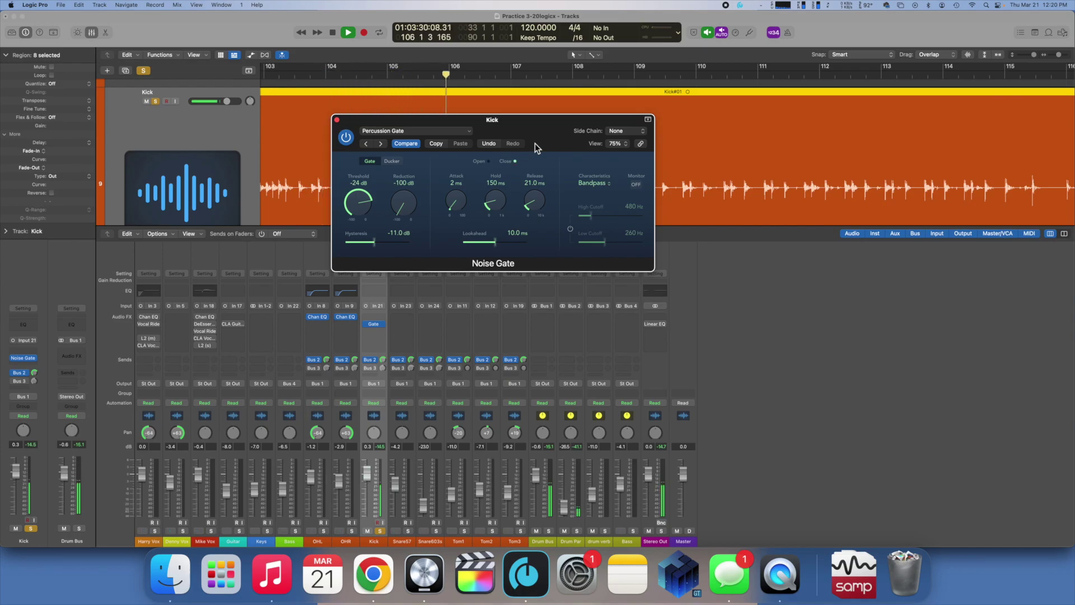
{"action": "key", "text": "space"}
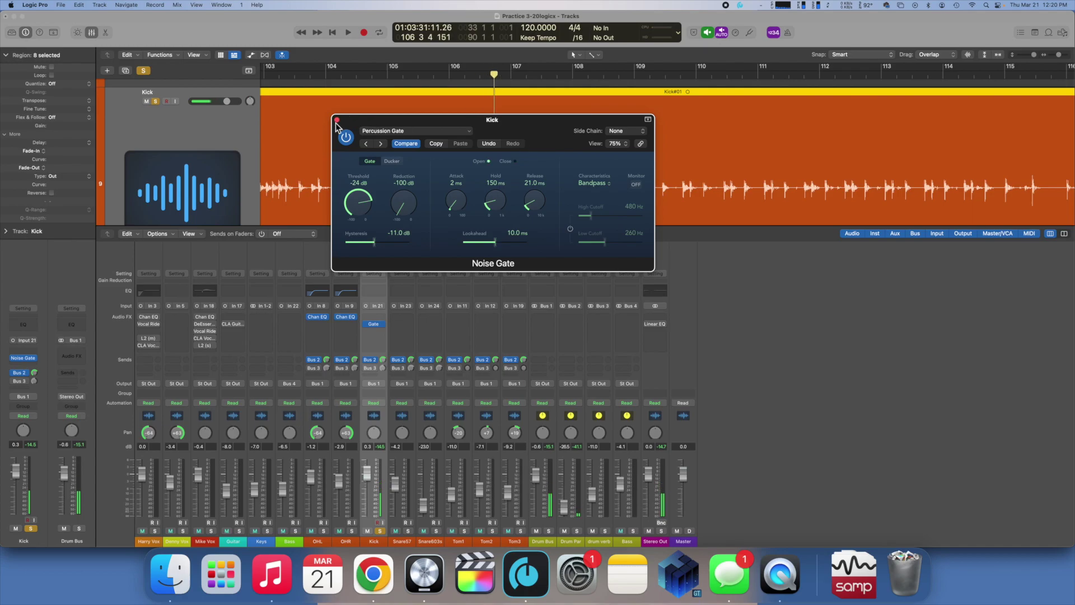
{"action": "left_click", "coordinate": [336, 119]}
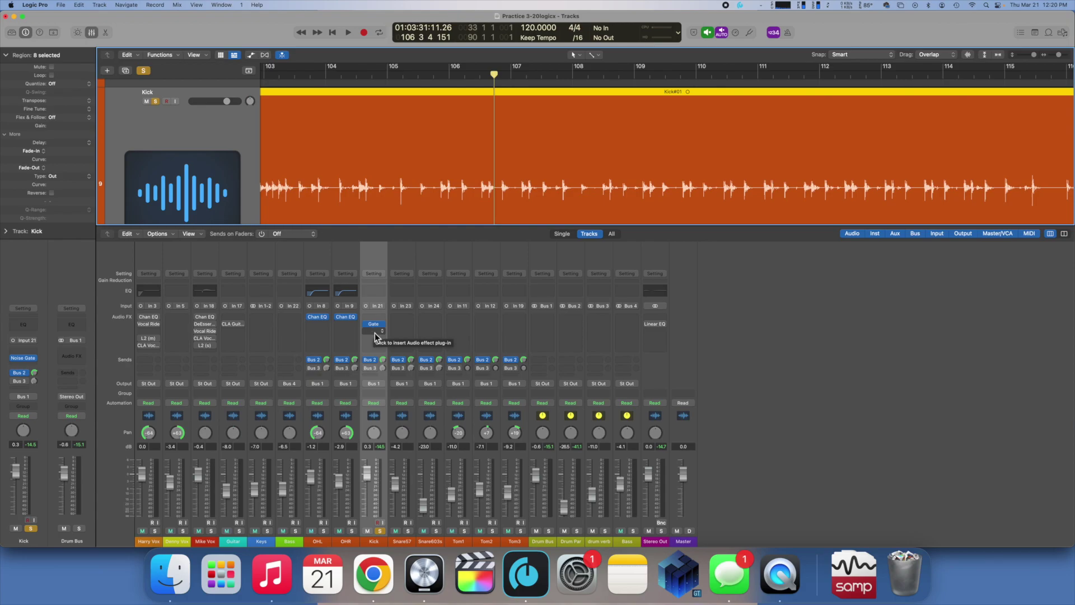
Step: Insert a Channel EQ on the Kick track and enable its low cut at 39.8 Hz with a 48 dB/Oct slope
{"action": "left_click", "coordinate": [374, 290]}
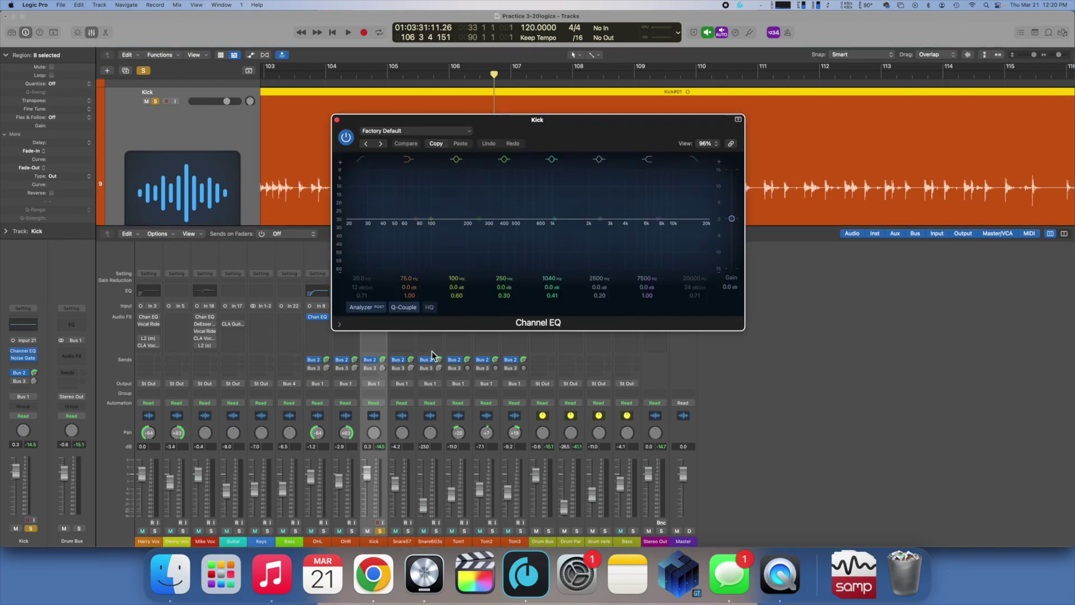
{"action": "left_click_drag", "start_coordinate": [501, 126], "coordinate": [635, 122]}
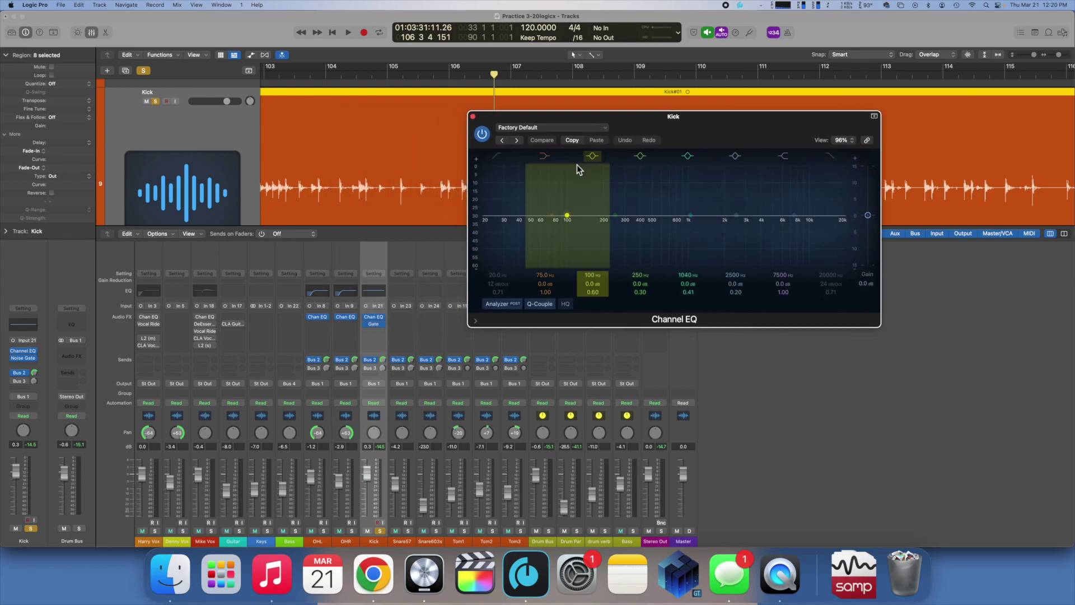
{"action": "key", "text": "space"}
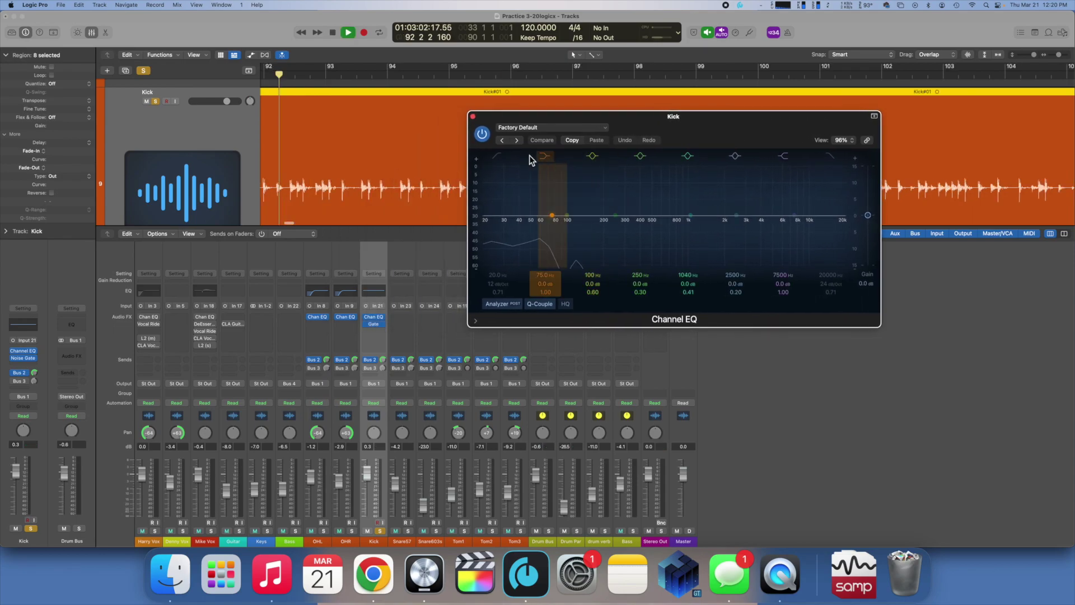
{"action": "left_click", "coordinate": [498, 157]}
{"action": "left_click_drag", "start_coordinate": [506, 287], "coordinate": [506, 253]}
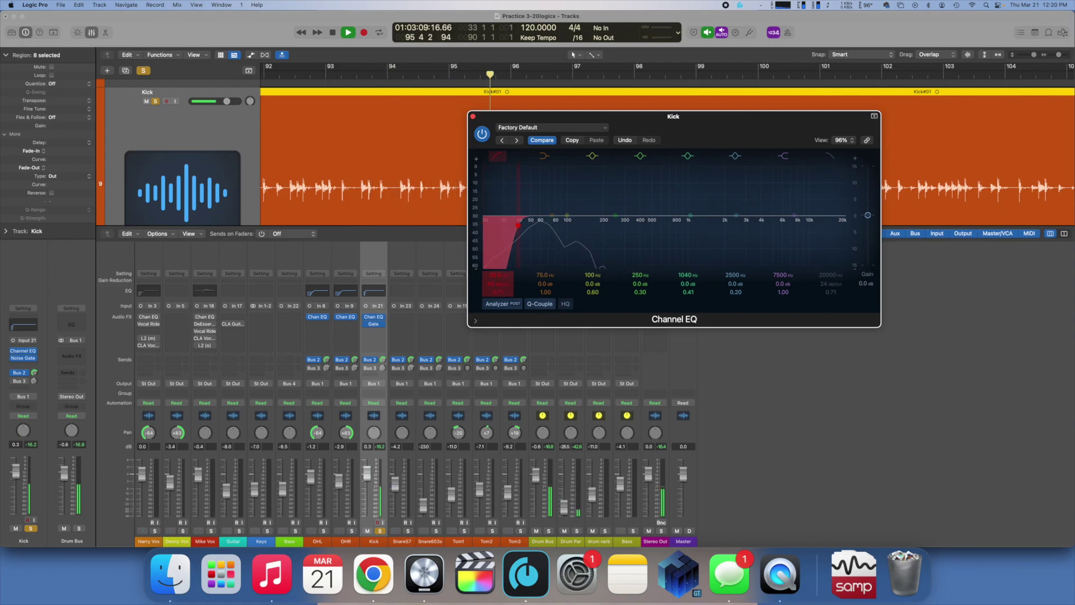
Step: Compare the Kick with its EQ bypassed and active, and set the low cut to 36 Hz with a 24 dB/Oct slope
{"action": "left_click", "coordinate": [482, 134]}
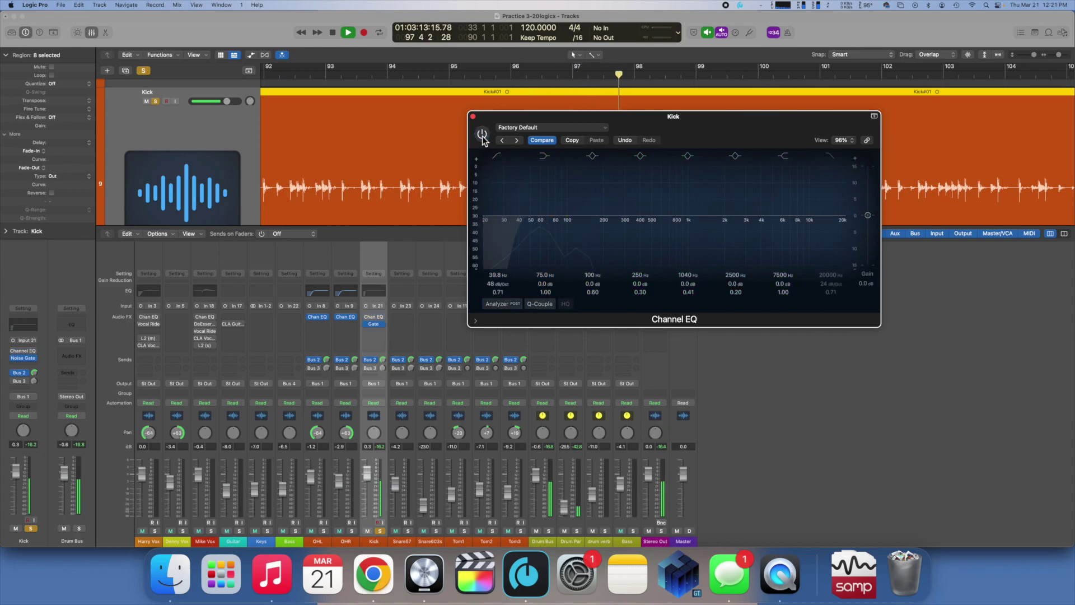
{"action": "left_click", "coordinate": [483, 138]}
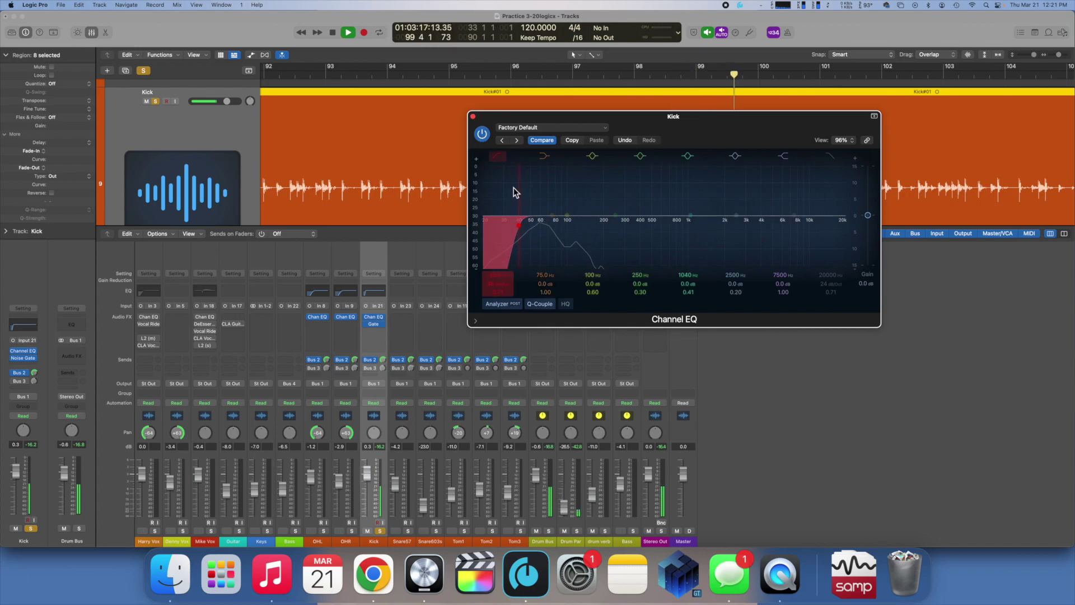
{"action": "left_click_drag", "start_coordinate": [519, 223], "coordinate": [515, 224]}
{"action": "key", "text": "space"}
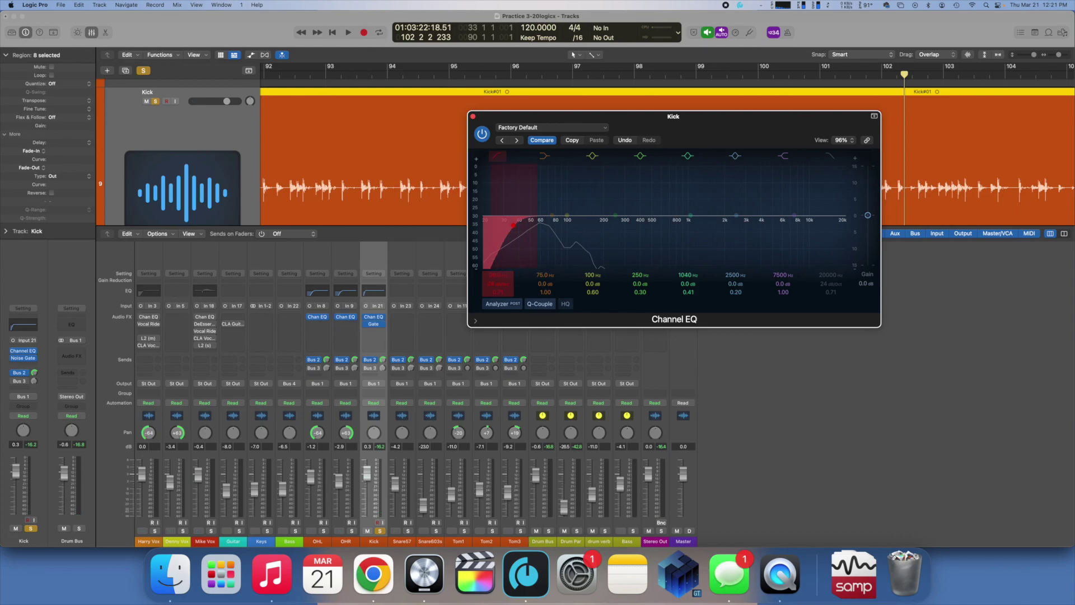
{"action": "key", "text": "space"}
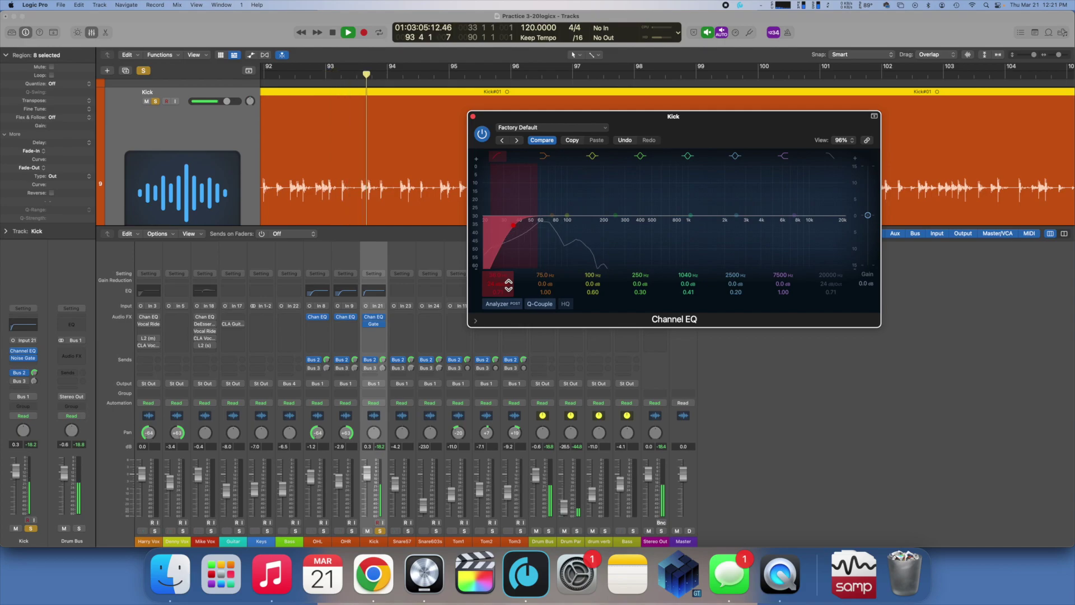
Step: Sweep a boosted narrow EQ band on the Kick and set it to a 4.4 dB cut at 137 Hz with Q 2.00
{"action": "key", "text": "space"}
{"action": "left_click_drag", "start_coordinate": [592, 284], "coordinate": [602, 263]}
{"action": "key", "text": "space"}
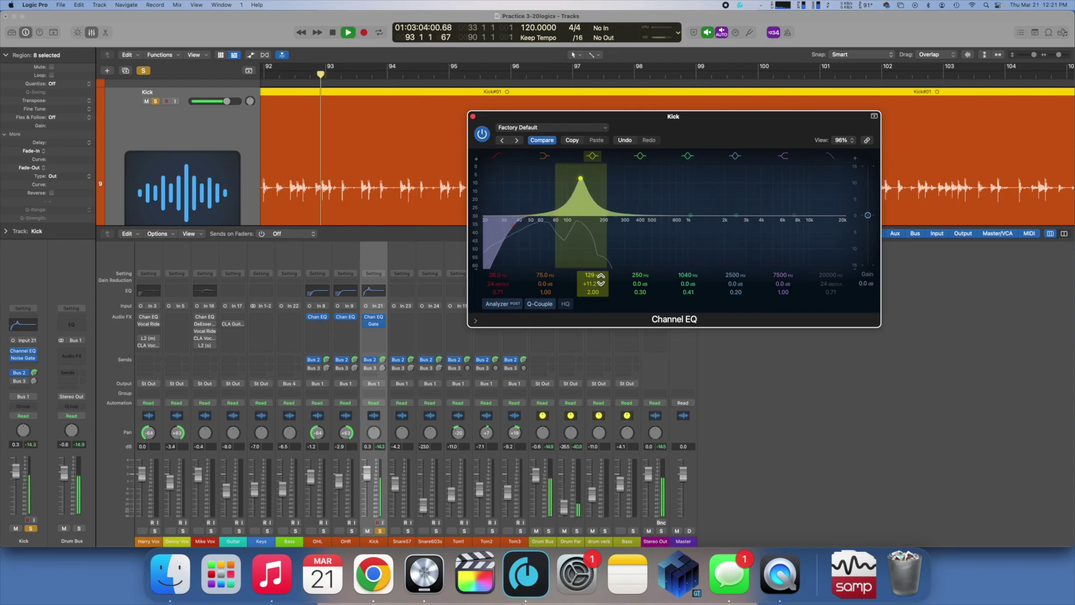
{"action": "left_click_drag", "start_coordinate": [602, 278], "coordinate": [601, 305]}
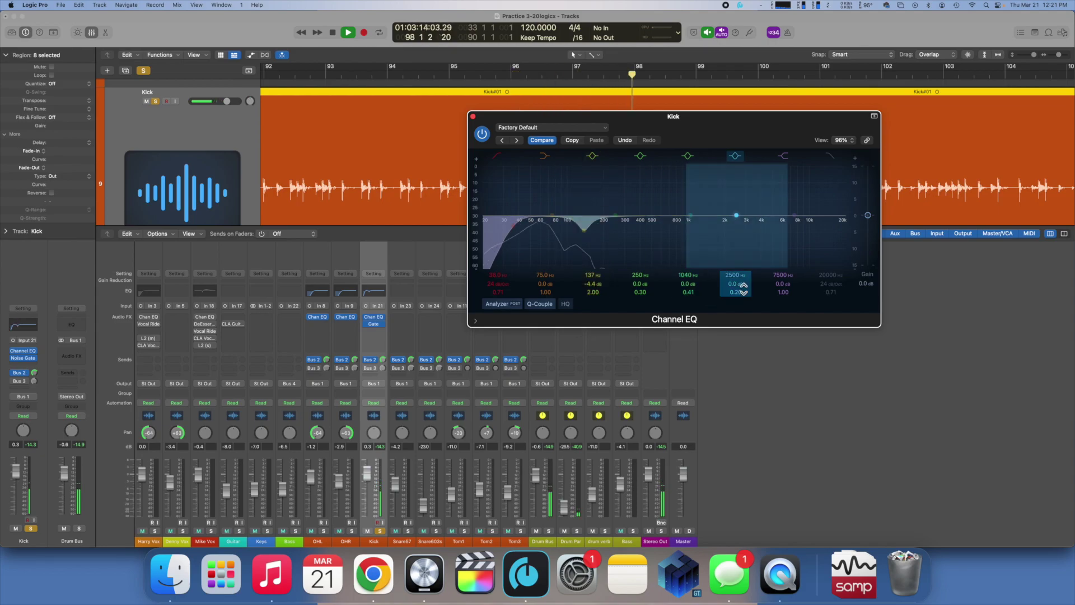
Step: Add a wide 3.7 dB boost at 2760 Hz with Q 0.33 to the Kick's EQ
{"action": "left_click_drag", "start_coordinate": [735, 284], "coordinate": [735, 279]}
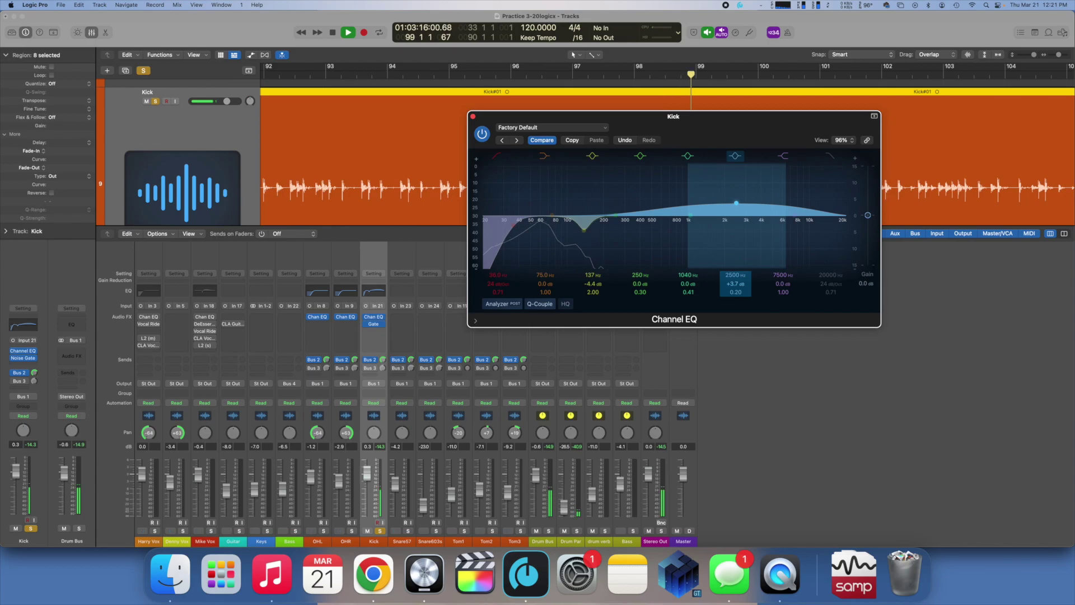
{"action": "left_click_drag", "start_coordinate": [735, 274], "coordinate": [735, 272]}
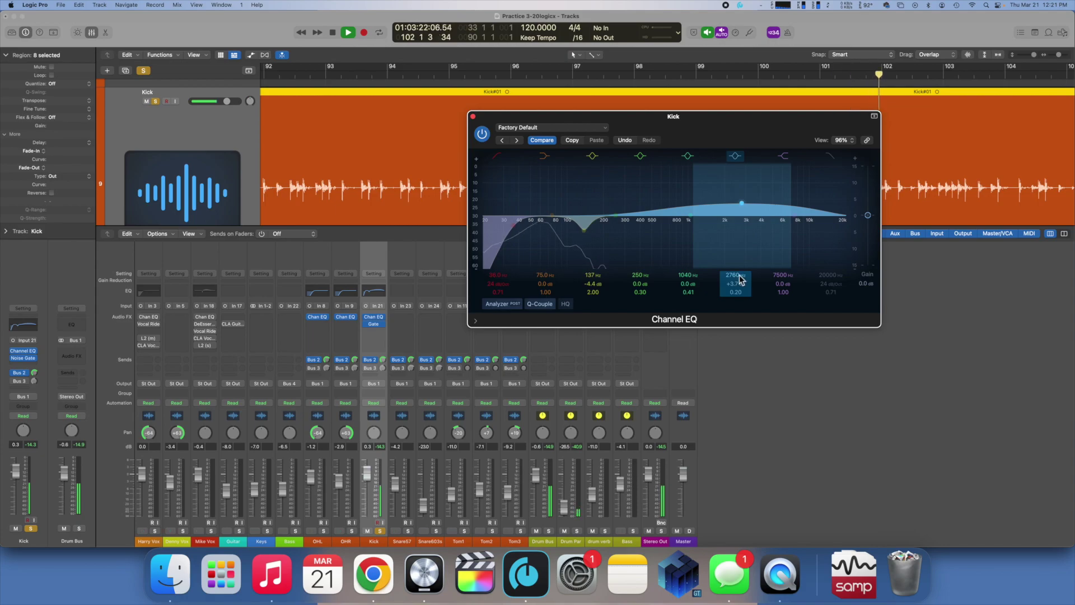
{"action": "left_click_drag", "start_coordinate": [735, 292], "coordinate": [741, 293]}
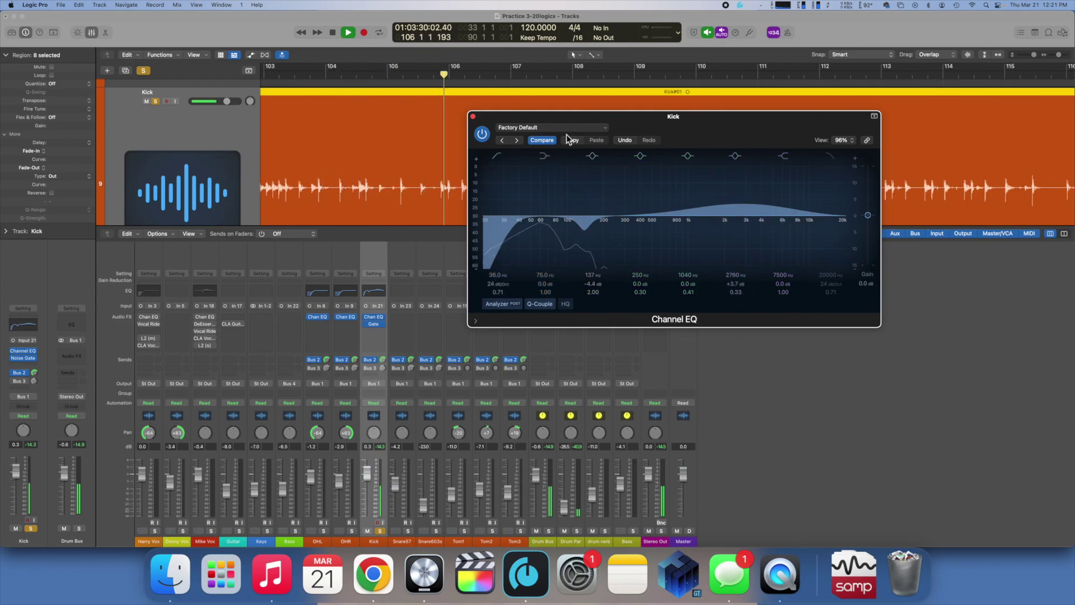
Step: Compare the Kick with its EQ bypassed and active, reduce the 137 Hz cut to -3.3 dB, and close the EQ
{"action": "left_click", "coordinate": [482, 134]}
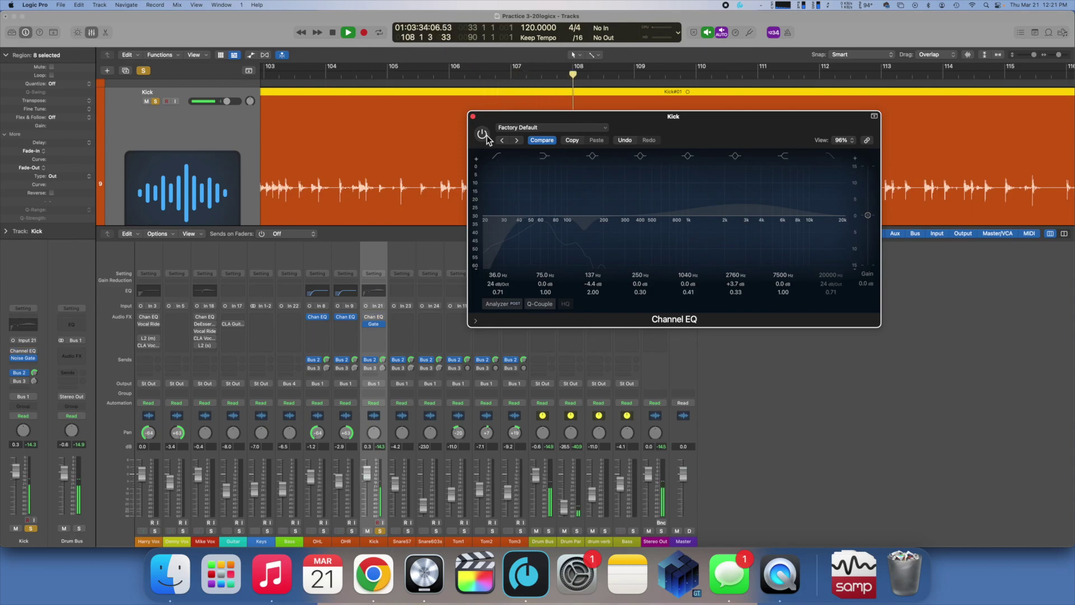
{"action": "left_click", "coordinate": [482, 134]}
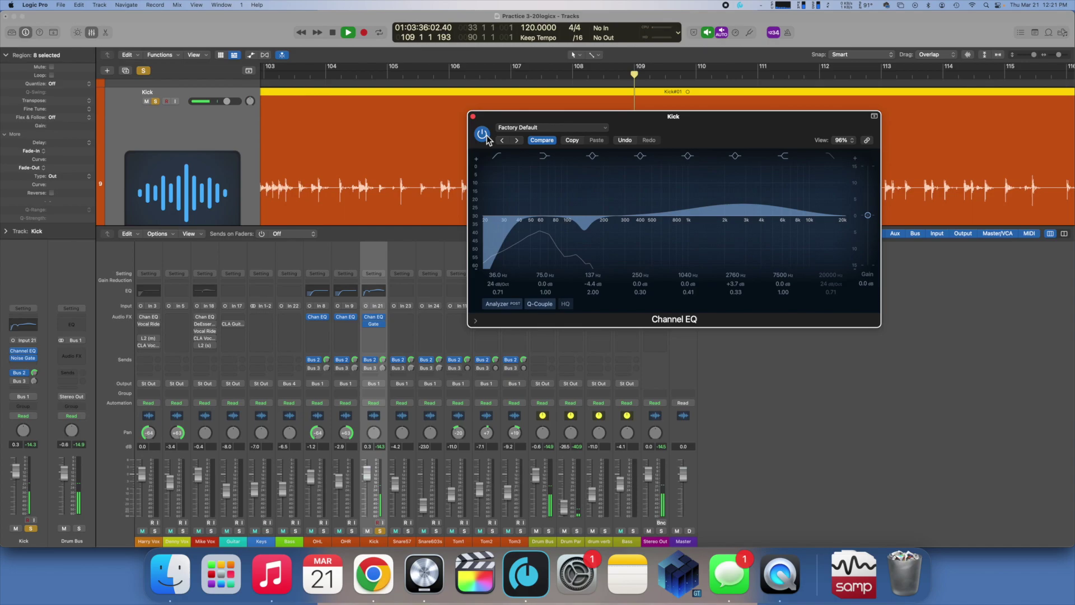
{"action": "left_click_drag", "start_coordinate": [584, 228], "coordinate": [584, 225]}
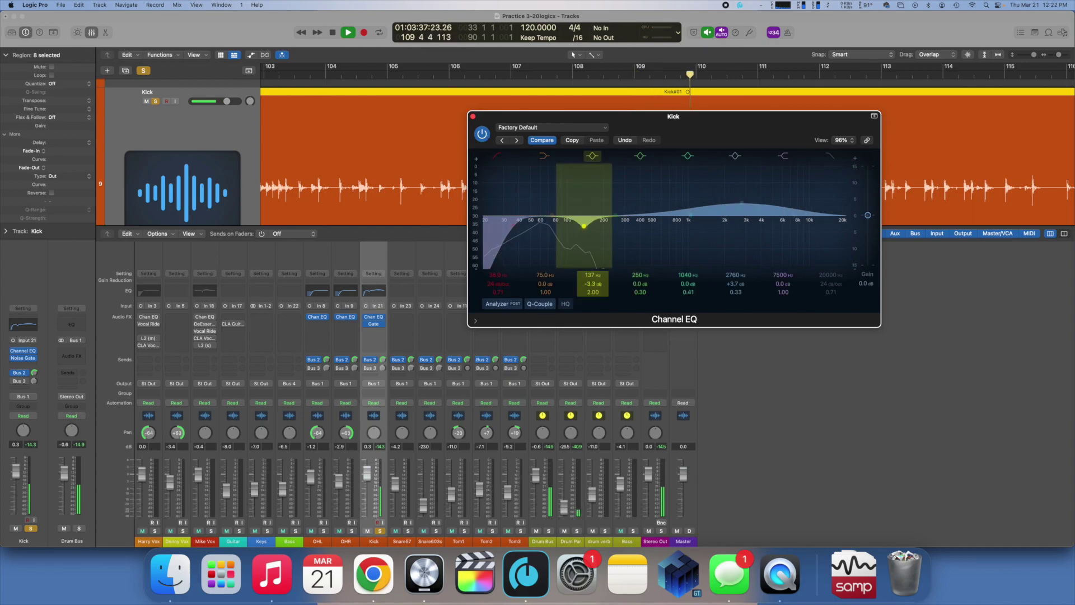
{"action": "left_click", "coordinate": [472, 116]}
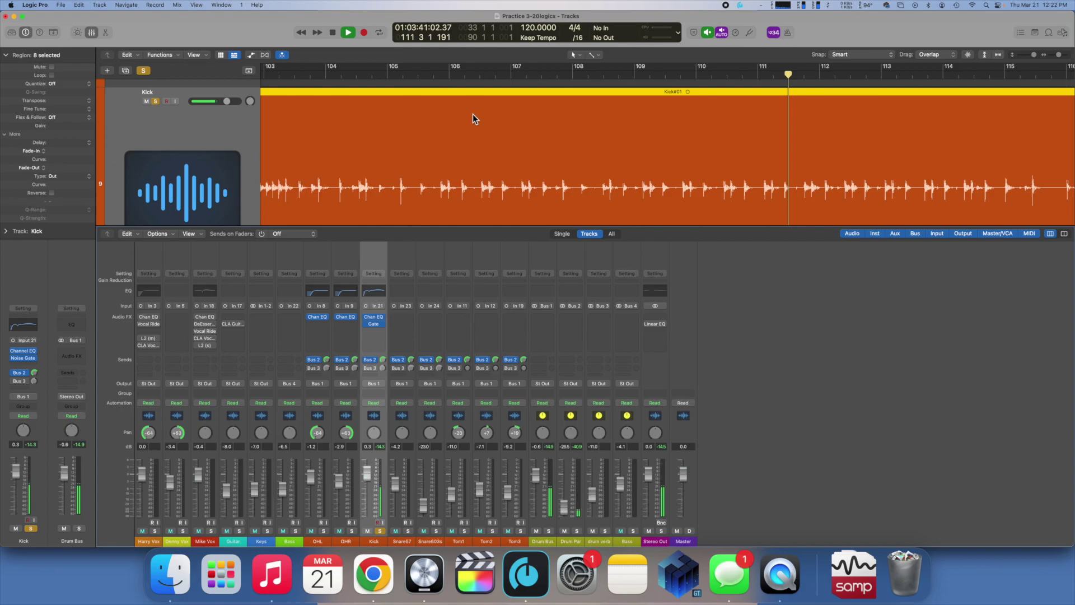
Step: Set the Kick gate's hold to 120 ms and release to 25 ms, and listen from about bar 121
{"action": "left_click", "coordinate": [375, 325]}
{"action": "left_click_drag", "start_coordinate": [496, 208], "coordinate": [496, 213]}
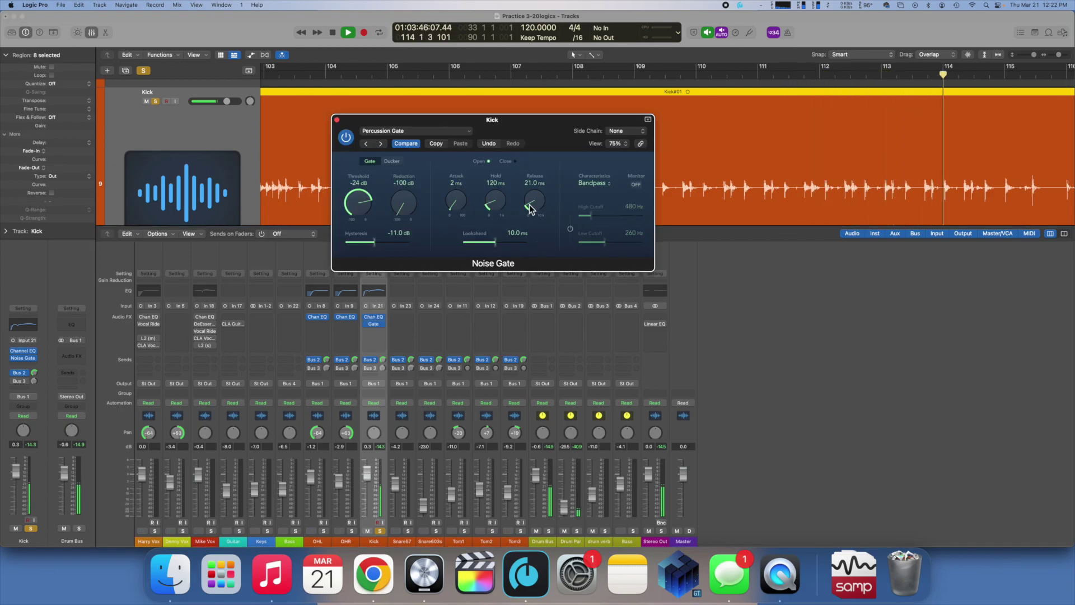
{"action": "left_click_drag", "start_coordinate": [535, 209], "coordinate": [535, 206]}
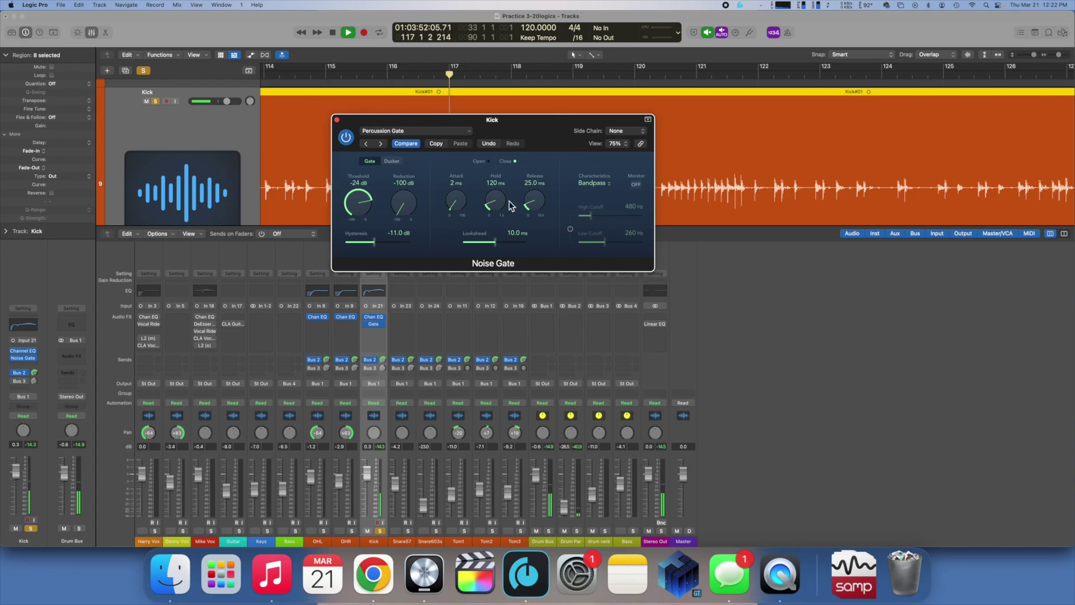
{"action": "left_click", "coordinate": [689, 79]}
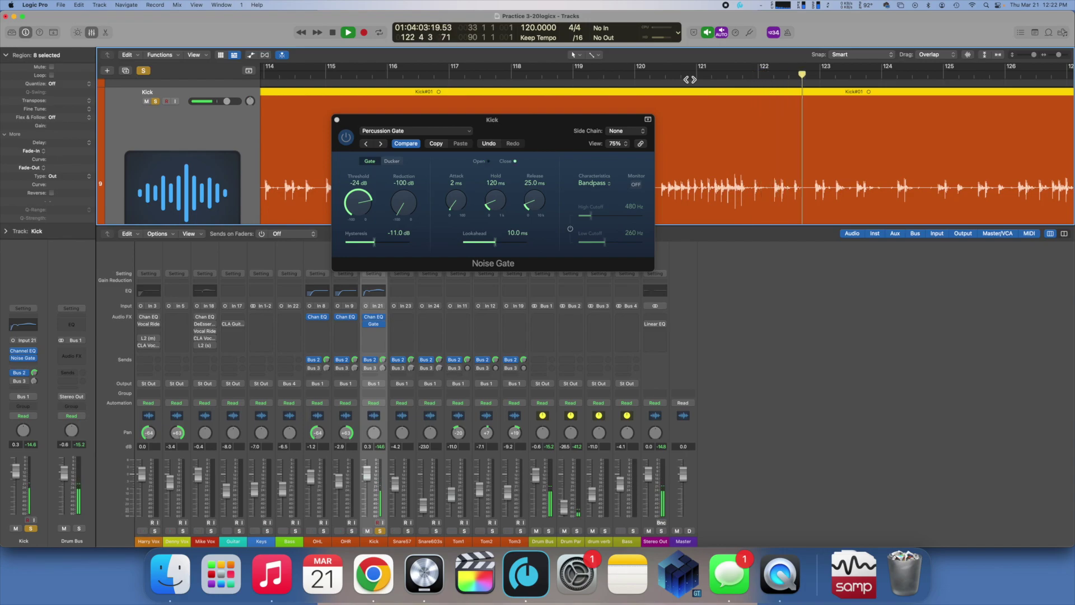
Step: Close the Kick's gate, solo Snare57 in place of the Kick, and play from about bar 121
{"action": "key", "text": "space"}
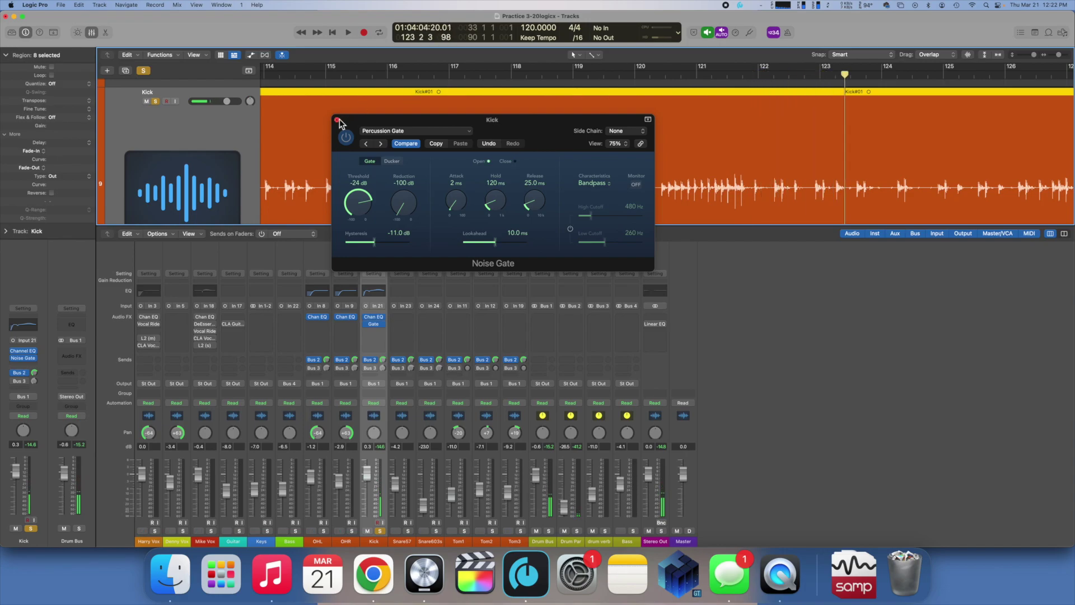
{"action": "left_click", "coordinate": [337, 120]}
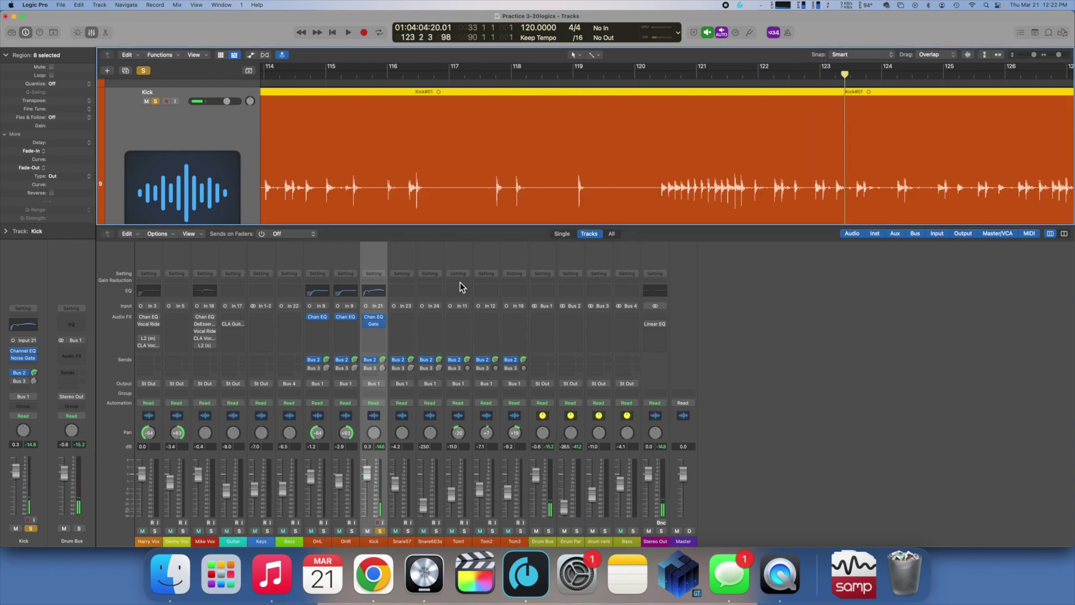
{"action": "left_click", "coordinate": [409, 531]}
{"action": "left_click", "coordinate": [380, 530]}
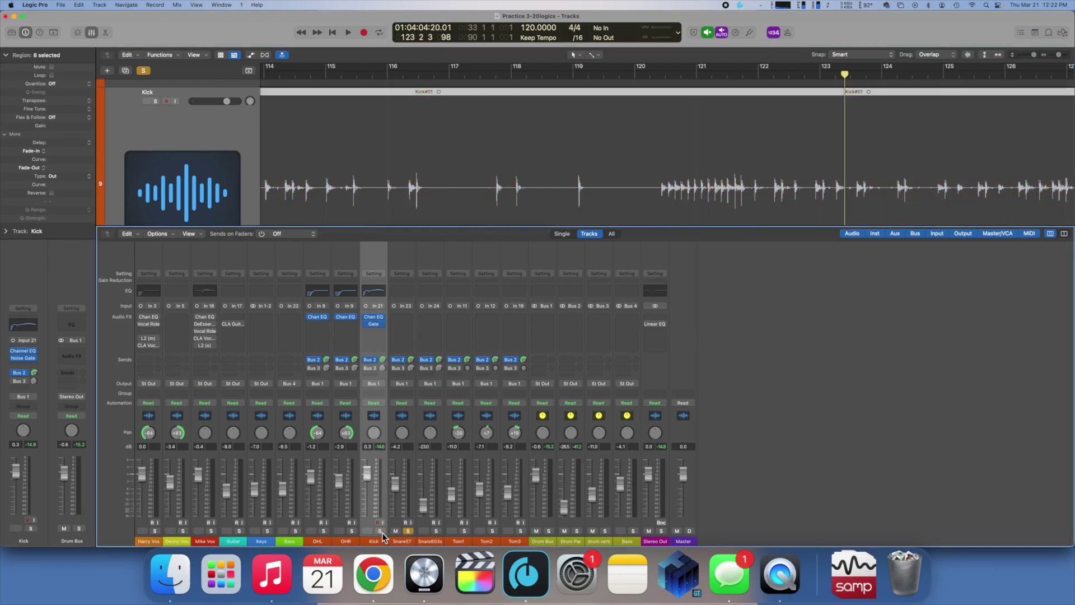
{"action": "key", "text": "space"}
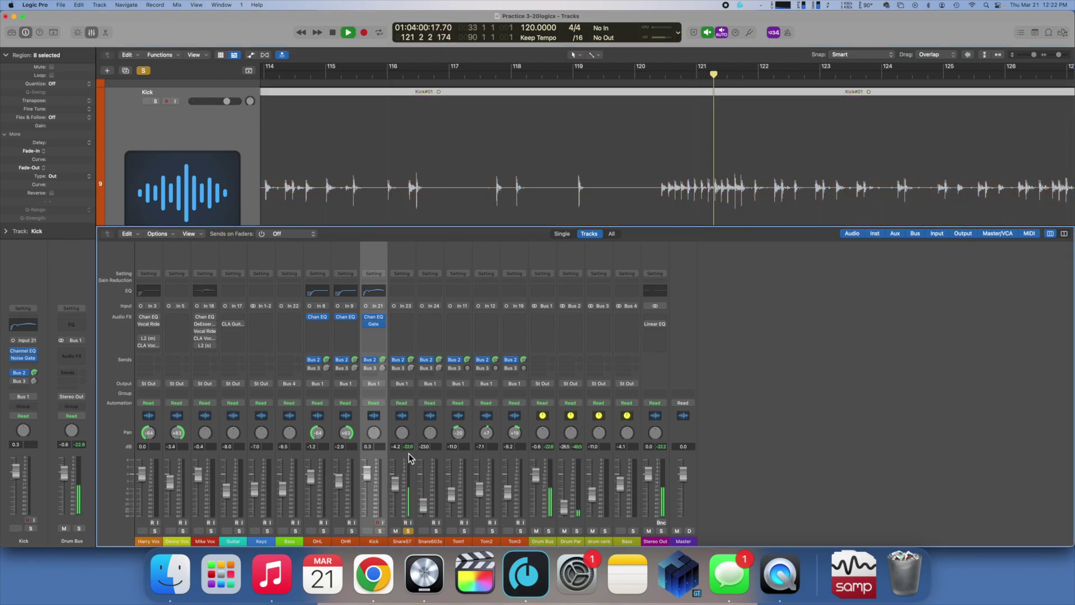
Step: Add a Channel EQ to Snare57 with a 117 Hz low cut and a 1.3 dB cut at 770 Hz, Q 1.40
{"action": "left_click", "coordinate": [404, 293]}
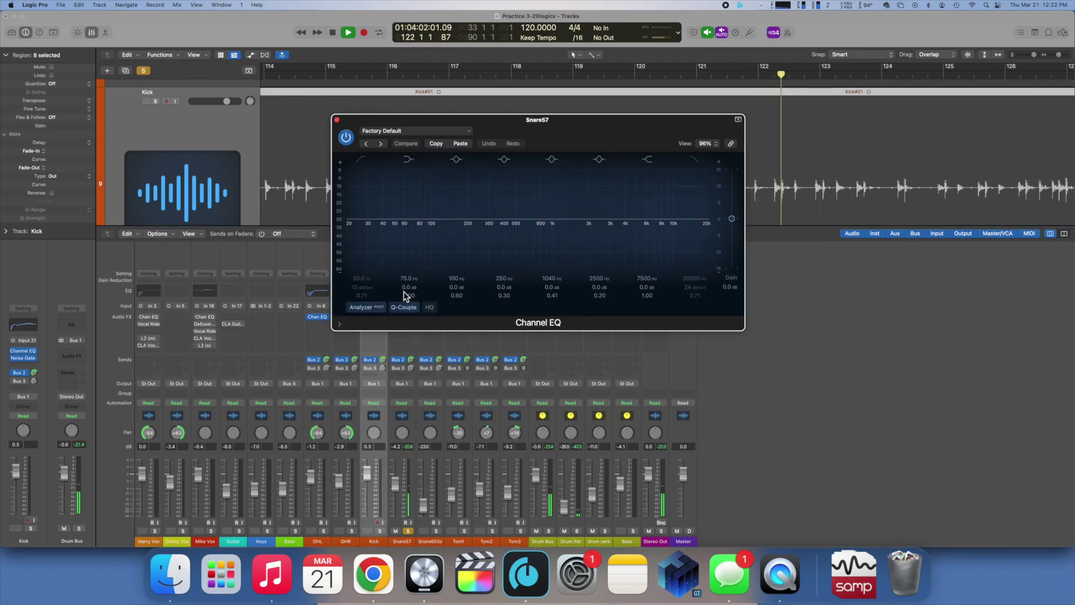
{"action": "left_click", "coordinate": [361, 160]}
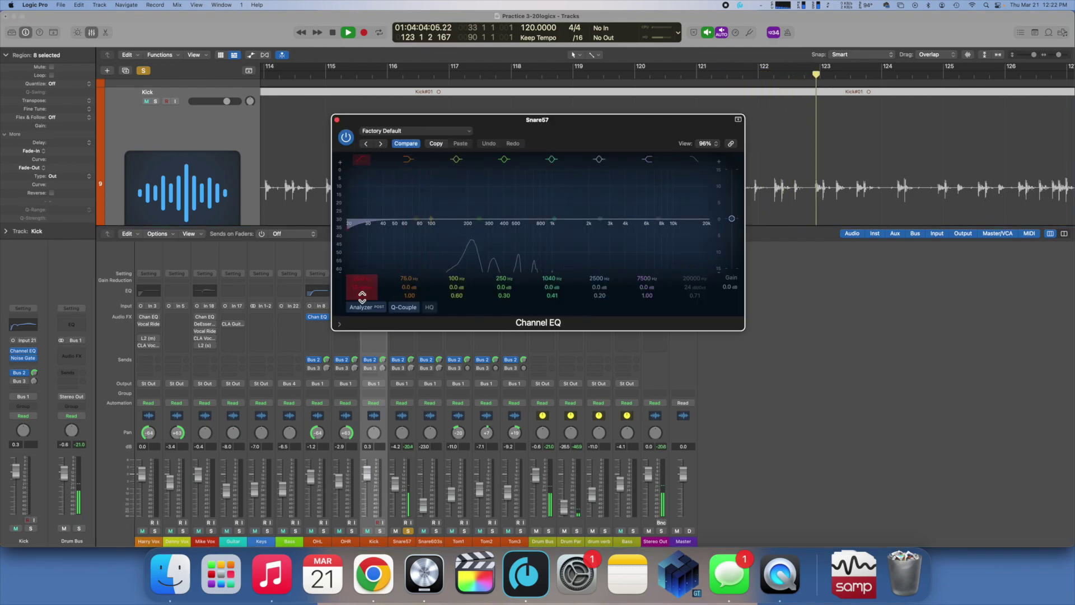
{"action": "left_click_drag", "start_coordinate": [377, 229], "coordinate": [438, 229]}
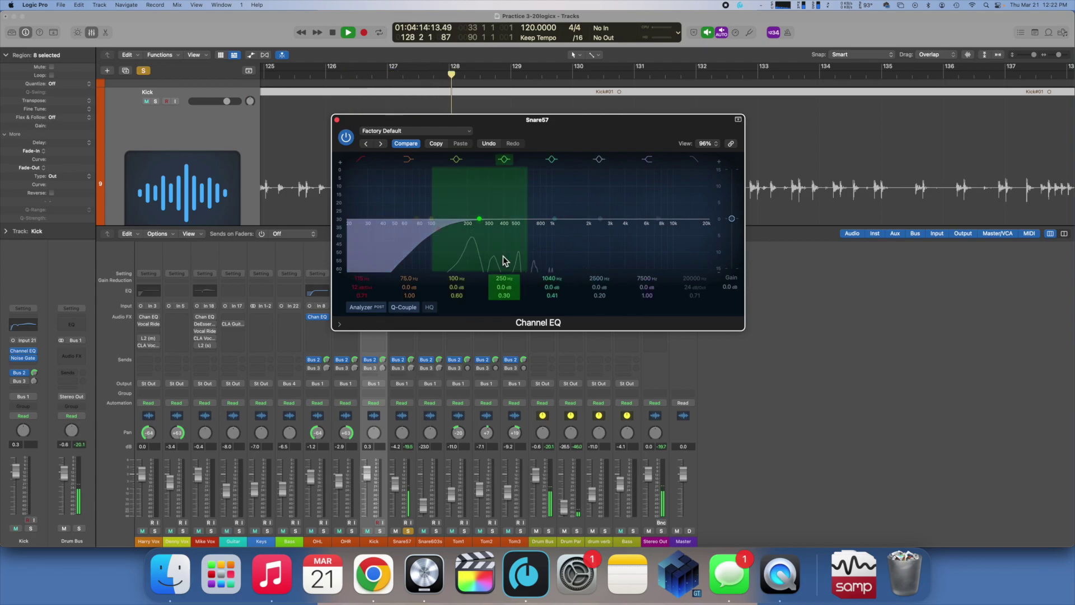
{"action": "left_click_drag", "start_coordinate": [511, 292], "coordinate": [508, 249]}
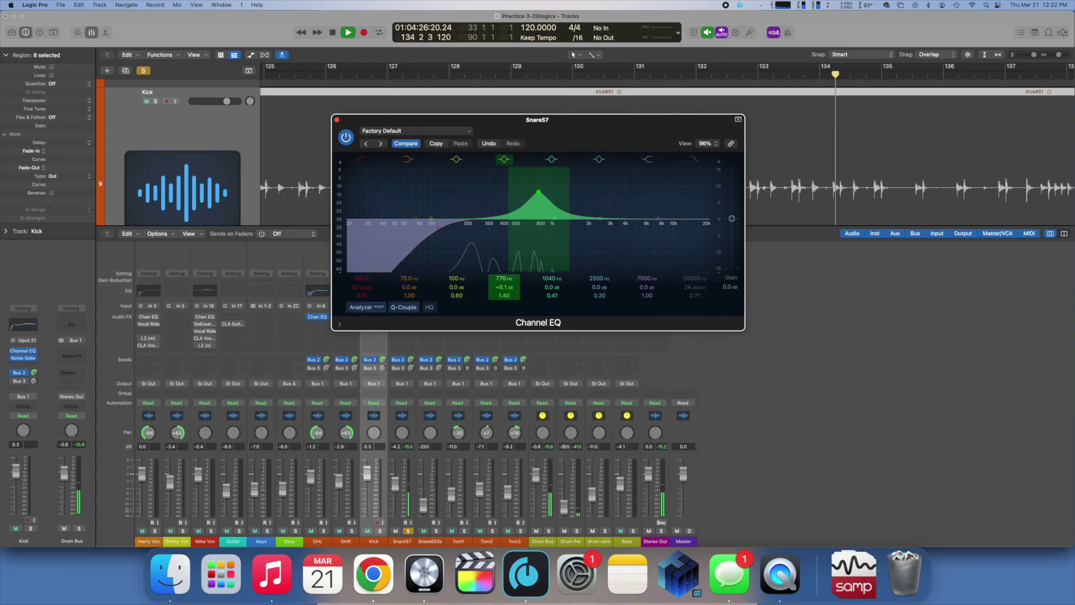
{"action": "left_click_drag", "start_coordinate": [513, 289], "coordinate": [513, 305]}
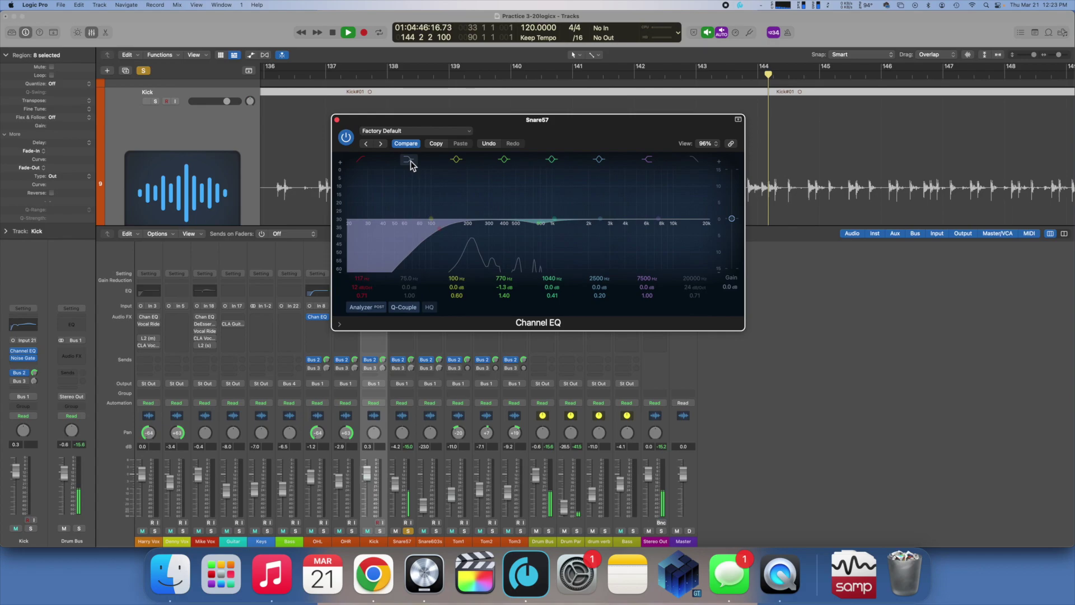
Step: Compare Snare57 with its low cut off and on, leave it on, close the EQ, and stop playback
{"action": "left_click", "coordinate": [360, 161]}
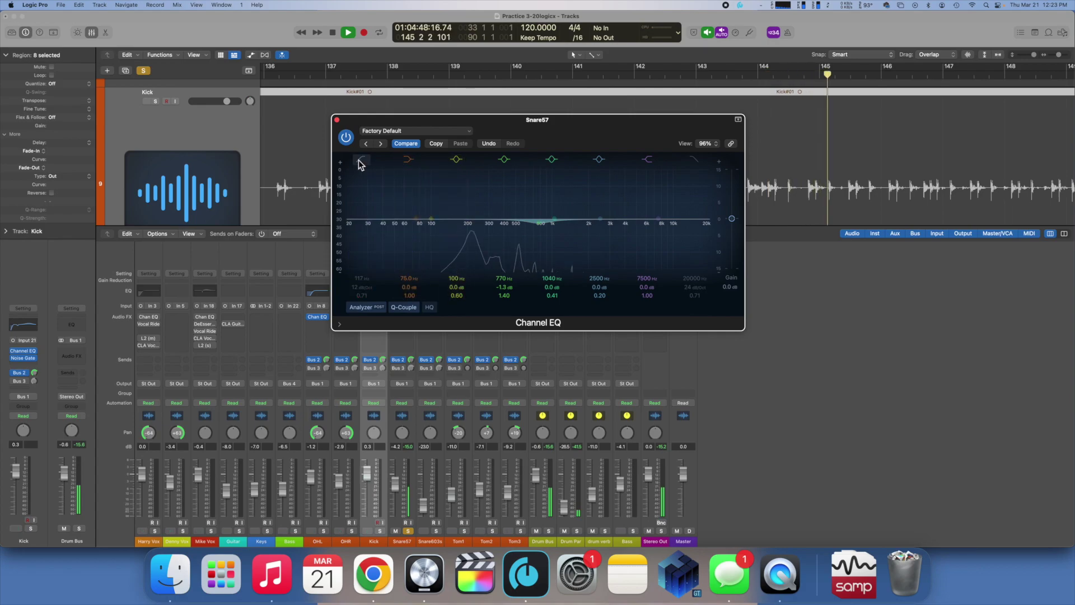
{"action": "left_click", "coordinate": [361, 162]}
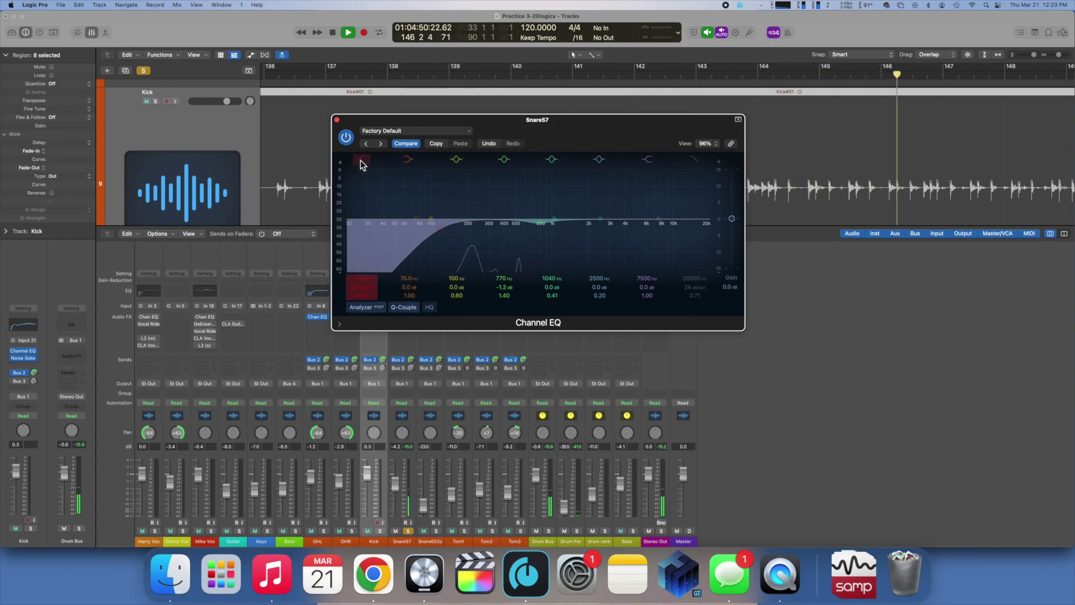
{"action": "left_click", "coordinate": [337, 120]}
{"action": "key", "text": "space"}
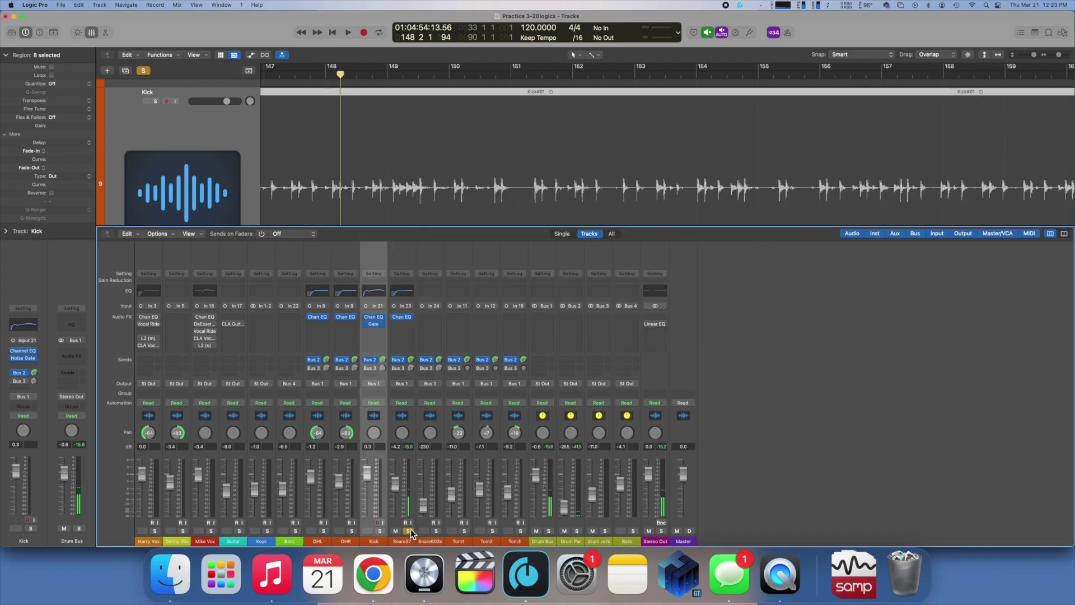
Step: Solo Snare603s, raise its fader to -10.6 dB, and audition it together with Snare57
{"action": "left_click", "coordinate": [408, 530]}
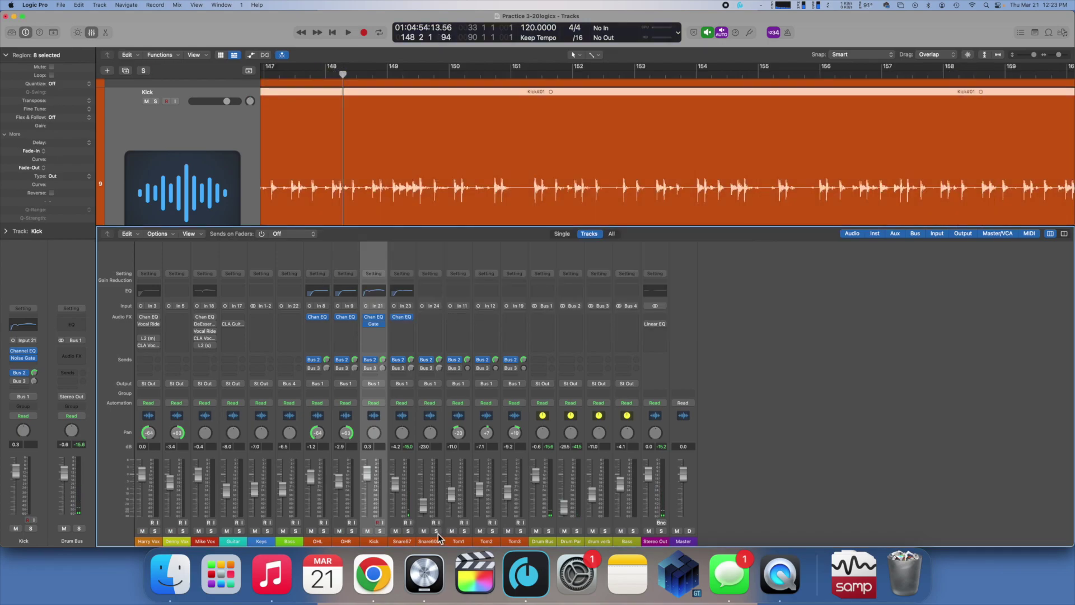
{"action": "left_click", "coordinate": [436, 530]}
{"action": "key", "text": "space"}
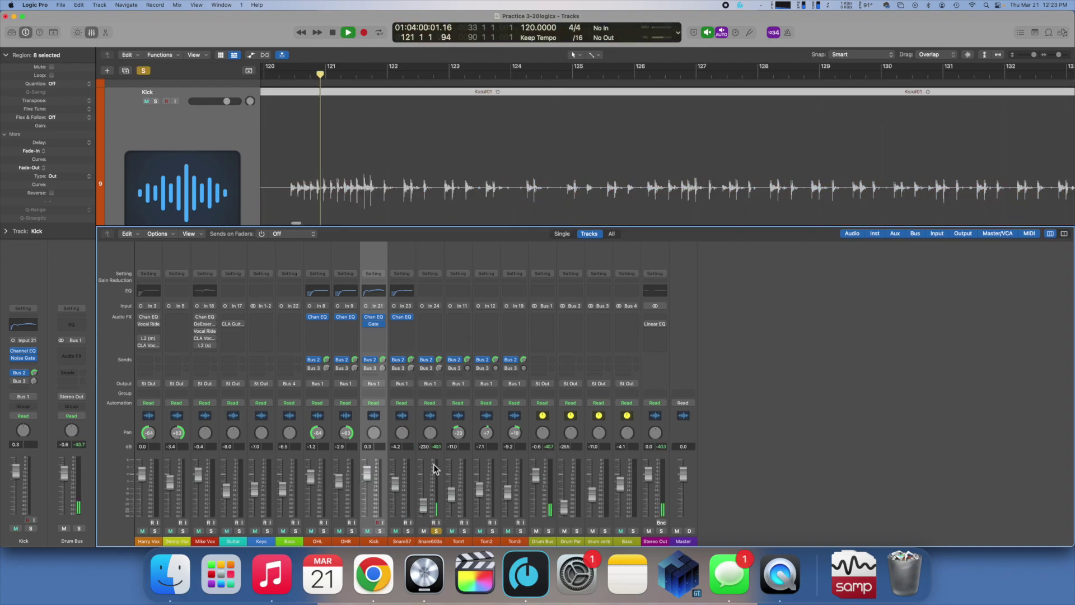
{"action": "left_click_drag", "start_coordinate": [424, 506], "coordinate": [424, 493]}
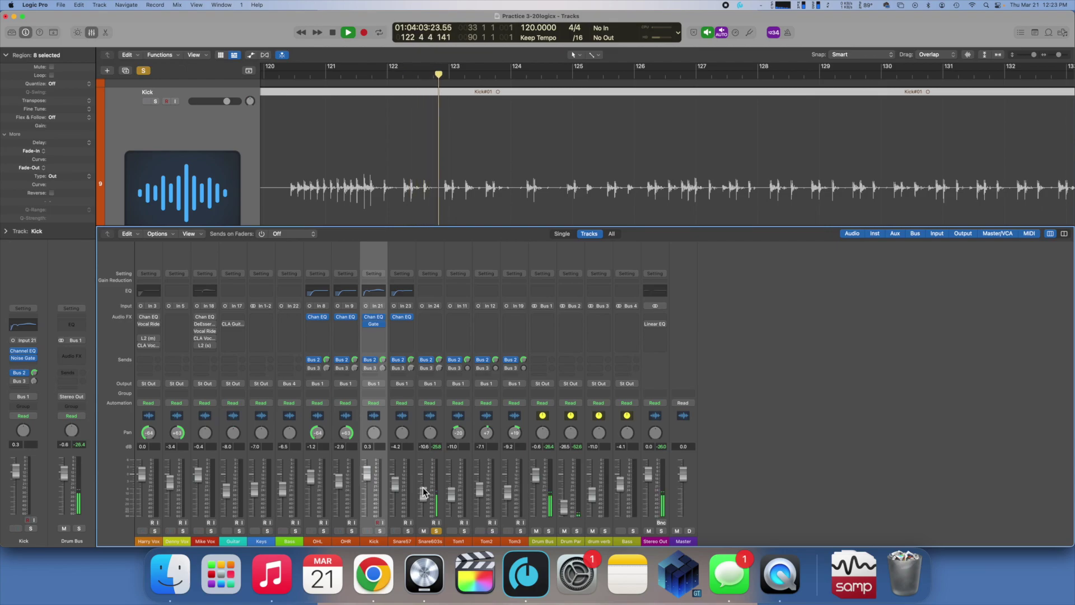
{"action": "left_click", "coordinate": [411, 531]}
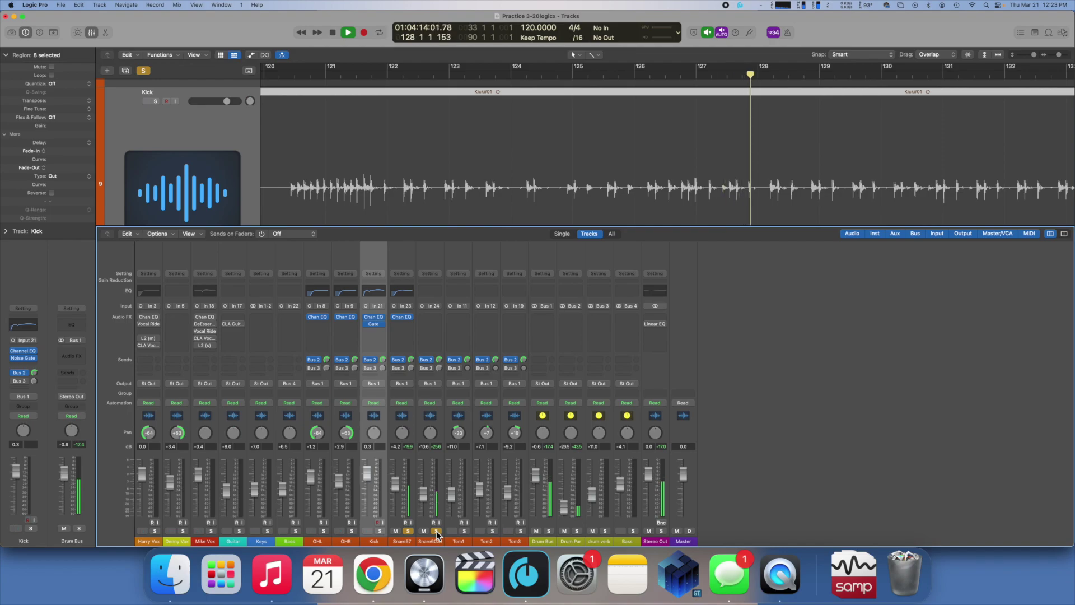
{"action": "left_click", "coordinate": [409, 530]}
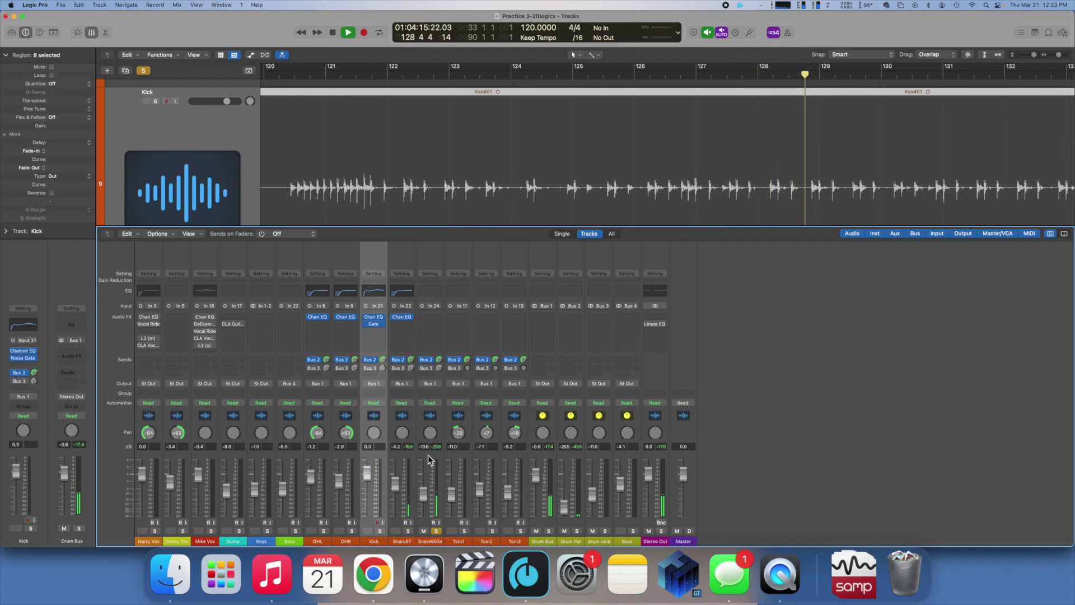
Step: Add a Channel EQ to Snare603s with an 18 dB/oct low cut at 136 Hz, and close it
{"action": "left_click", "coordinate": [427, 452]}
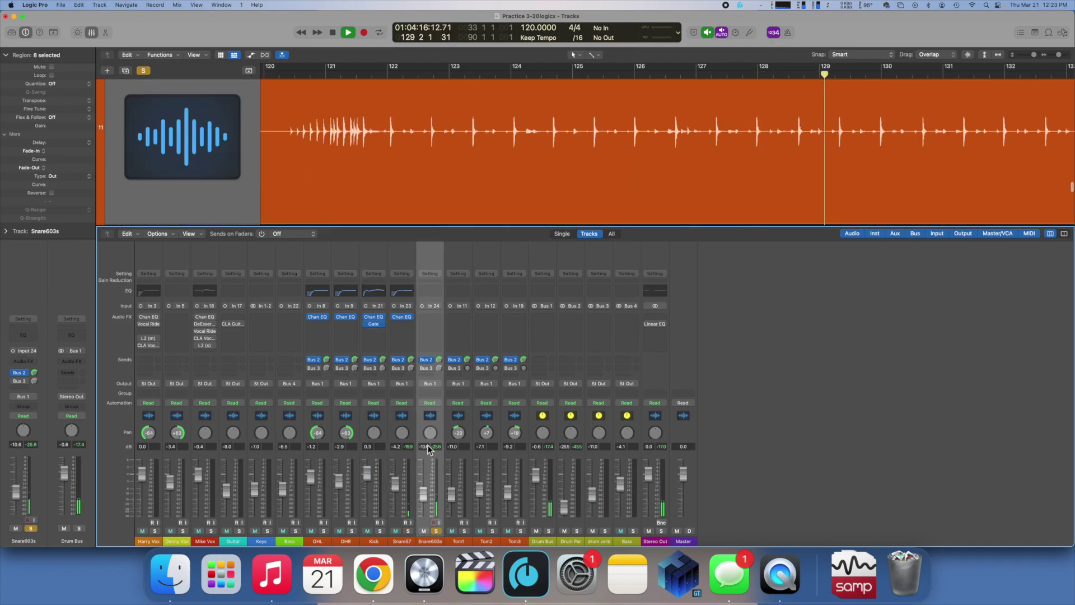
{"action": "left_click", "coordinate": [429, 292]}
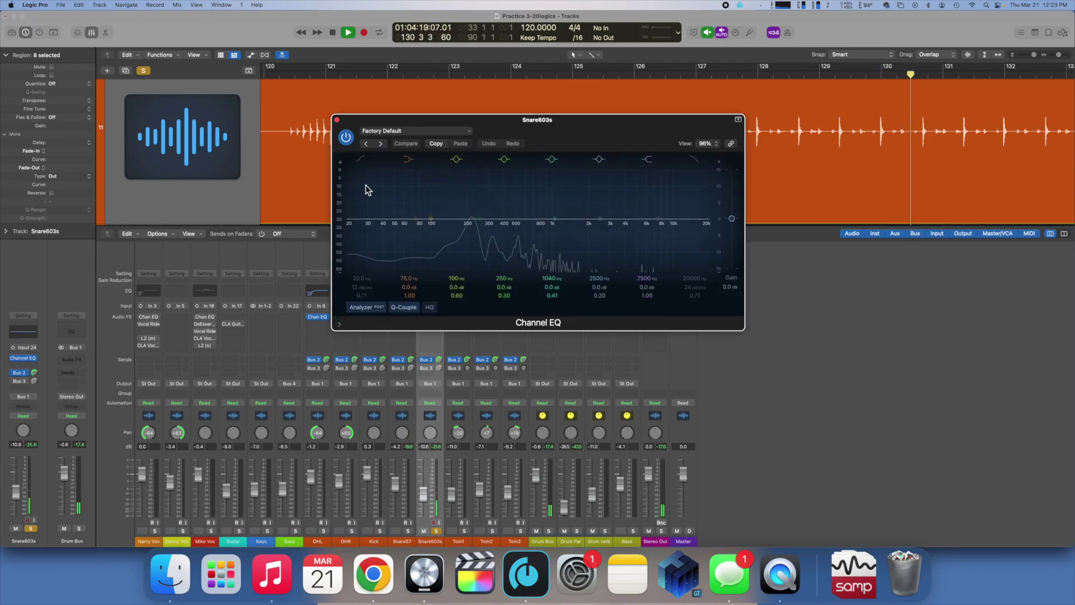
{"action": "left_click", "coordinate": [368, 190]}
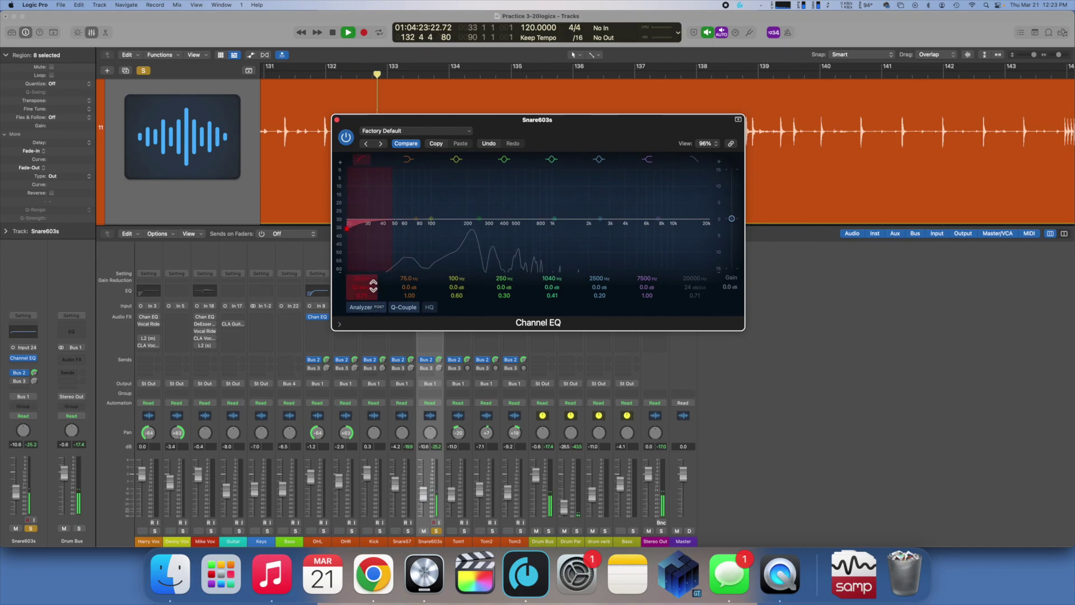
{"action": "left_click_drag", "start_coordinate": [373, 285], "coordinate": [372, 241]}
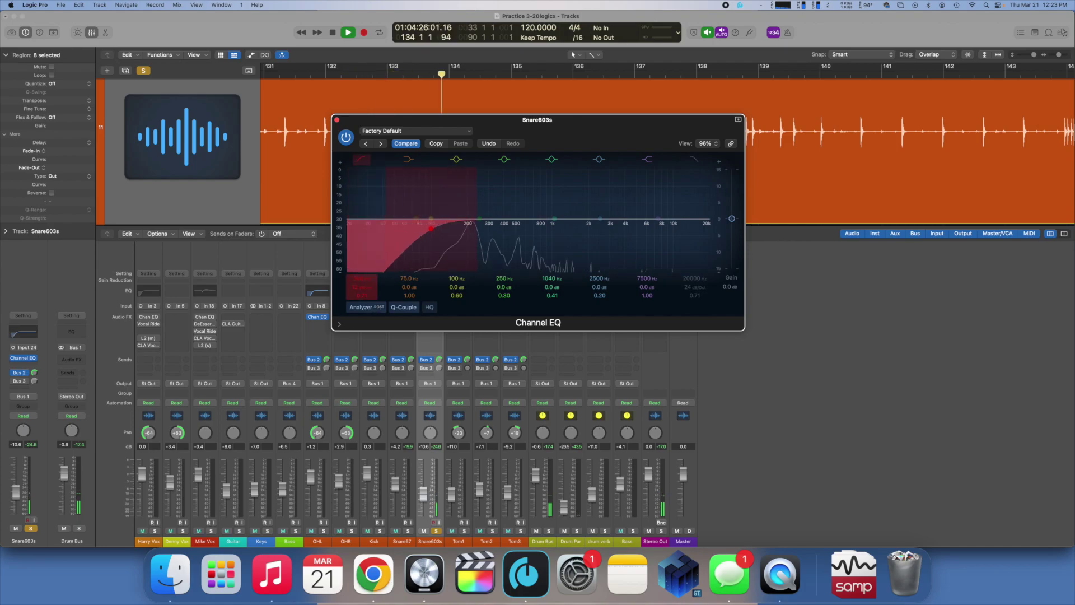
{"action": "left_click_drag", "start_coordinate": [371, 287], "coordinate": [362, 268]}
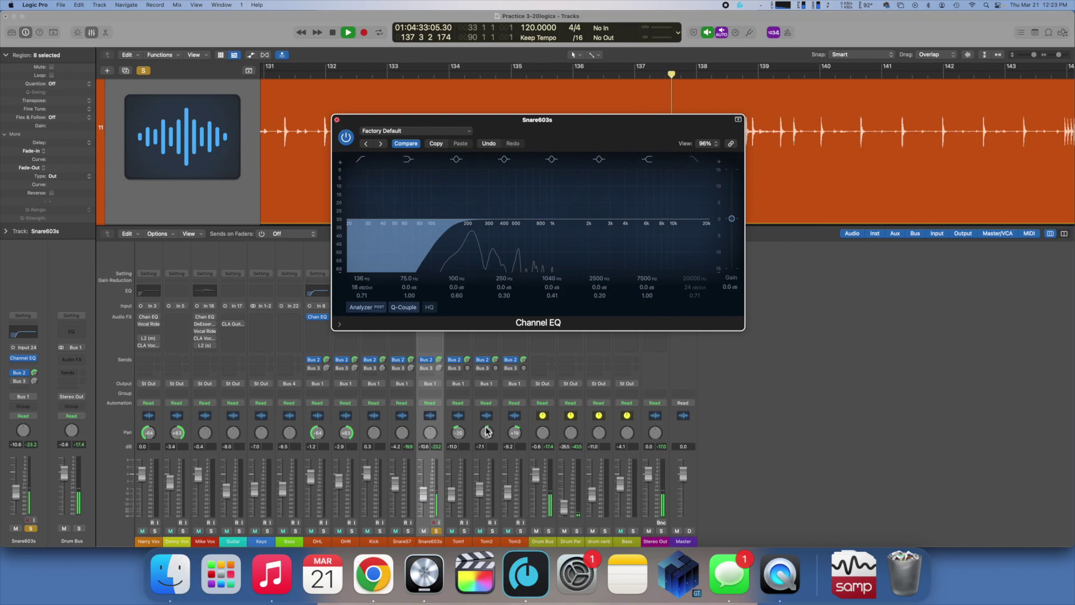
{"action": "left_click", "coordinate": [338, 120]}
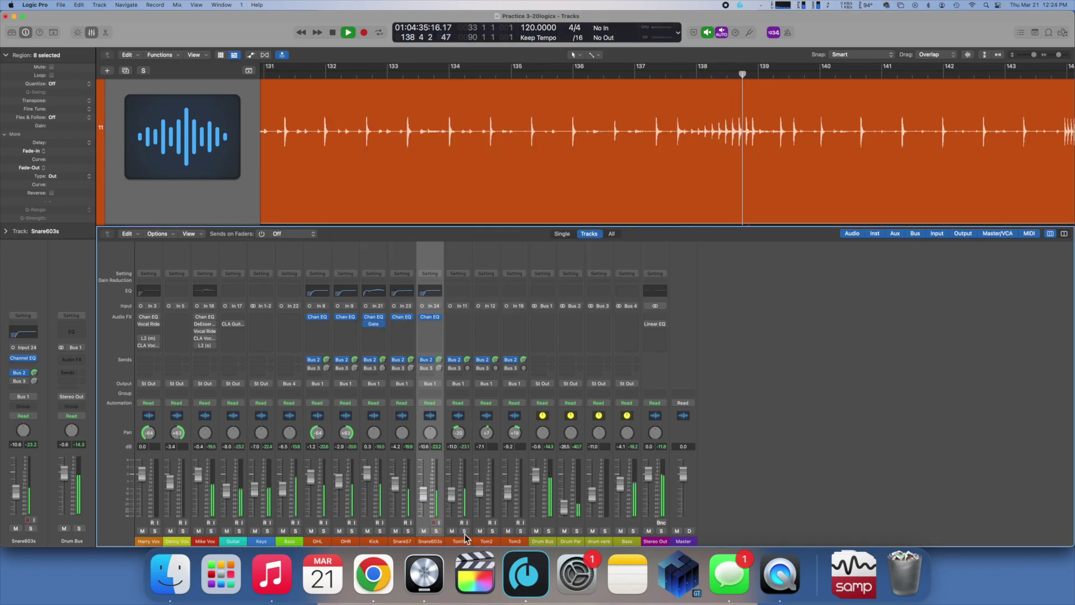
Step: Solo Tom1 and loop its hits with a cycle range from bar 167 beat 4 to about bar 175
{"action": "left_click", "coordinate": [464, 530], "text": "alt"}
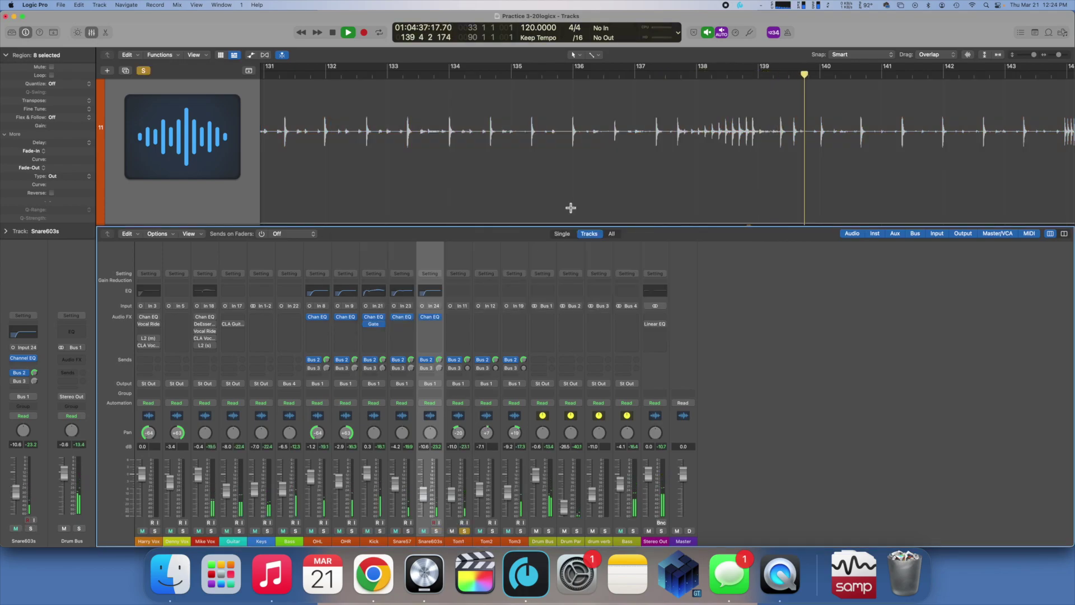
{"action": "scroll", "coordinate": [571, 206], "scroll_direction": "down", "scroll_amount": 2}
{"action": "scroll", "coordinate": [577, 193], "scroll_direction": "down", "scroll_amount": 5}
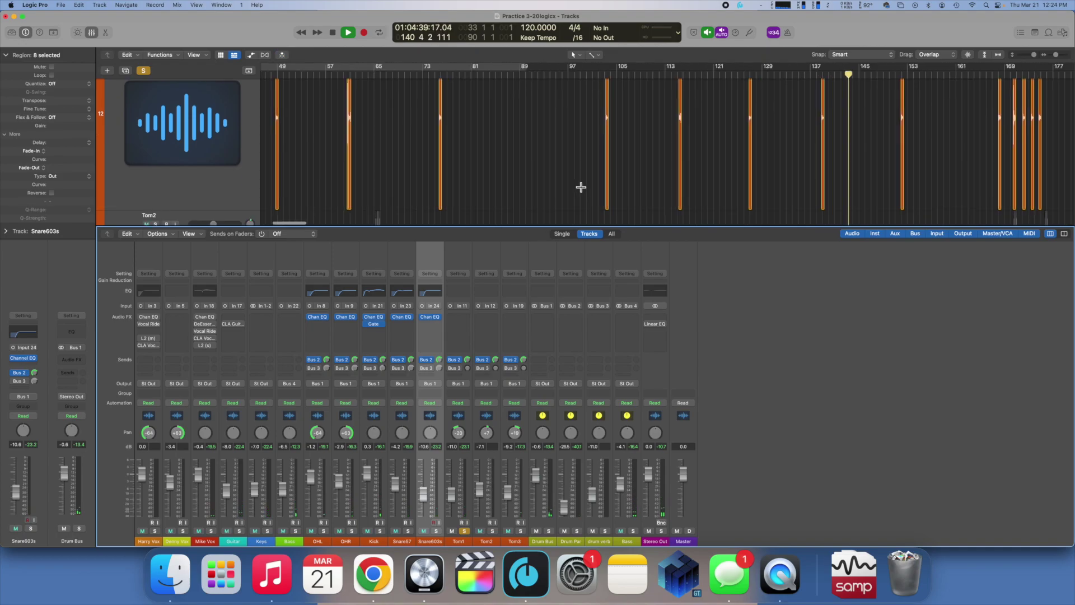
{"action": "scroll", "coordinate": [579, 183], "scroll_direction": "right", "scroll_amount": 10}
{"action": "left_click_drag", "start_coordinate": [450, 71], "coordinate": [502, 73]}
{"action": "scroll", "coordinate": [510, 109], "scroll_direction": "up", "scroll_amount": 5}
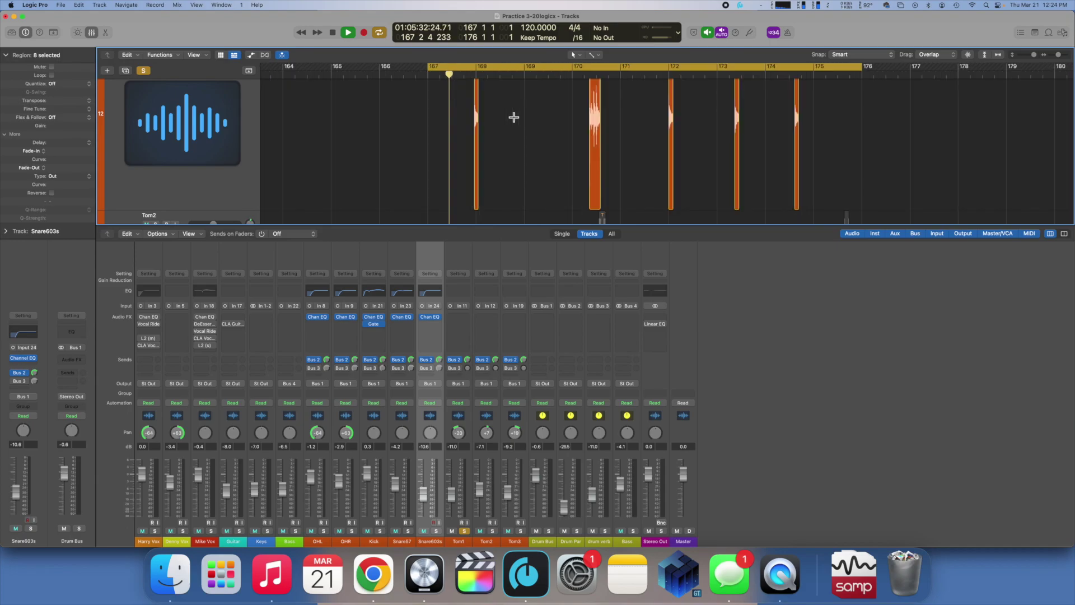
{"action": "left_click_drag", "start_coordinate": [429, 67], "coordinate": [464, 67]}
{"action": "left_click_drag", "start_coordinate": [863, 68], "coordinate": [819, 82]}
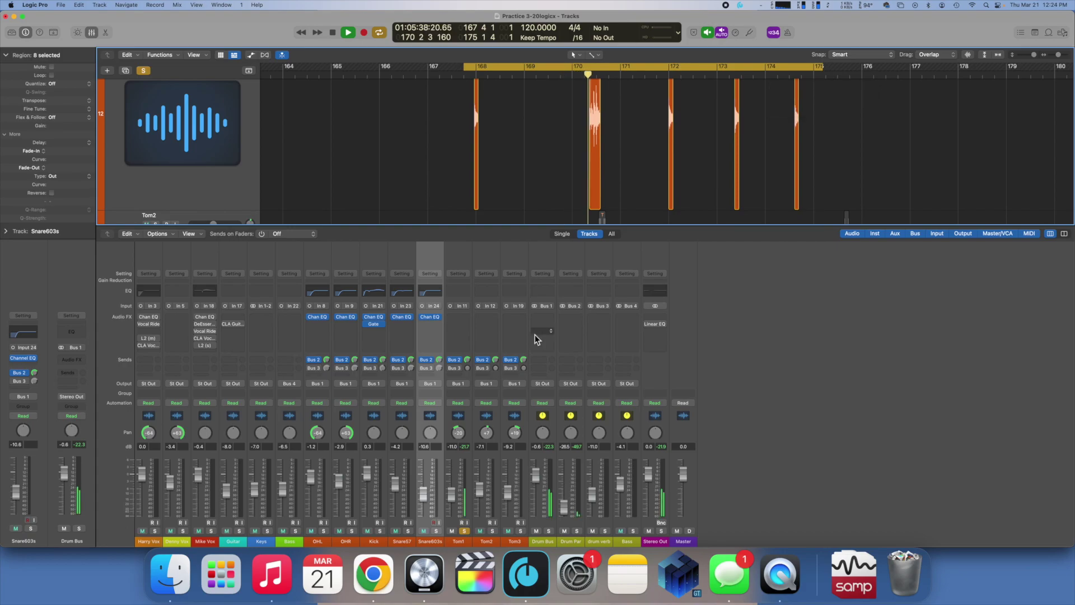
Step: Add a Channel EQ to Tom1 and low-cut it below its fundamental with an 18 dB/oct slope
{"action": "left_click", "coordinate": [458, 291]}
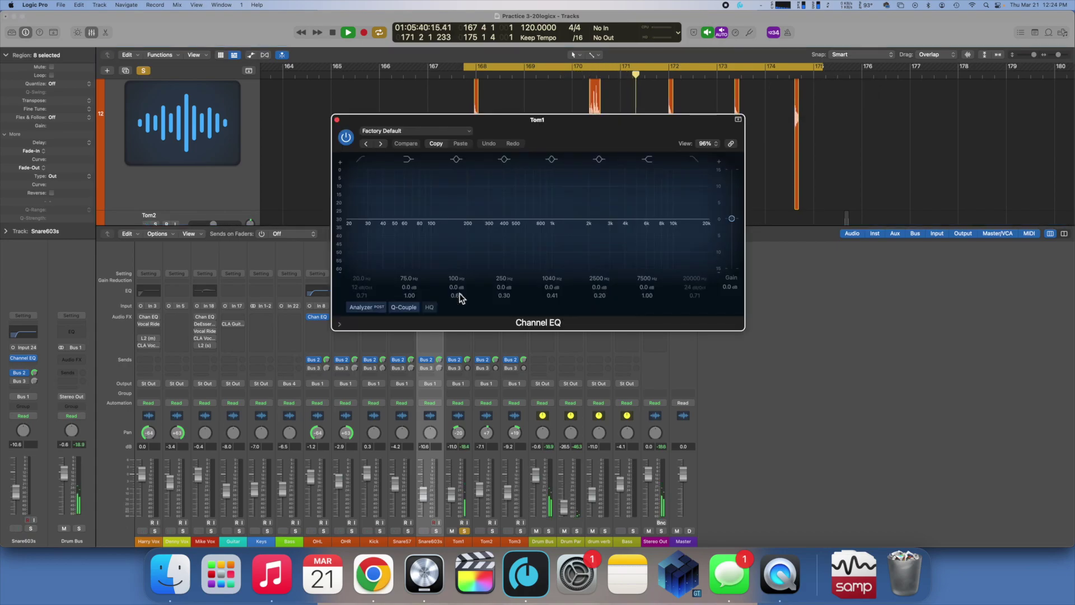
{"action": "left_click", "coordinate": [359, 162]}
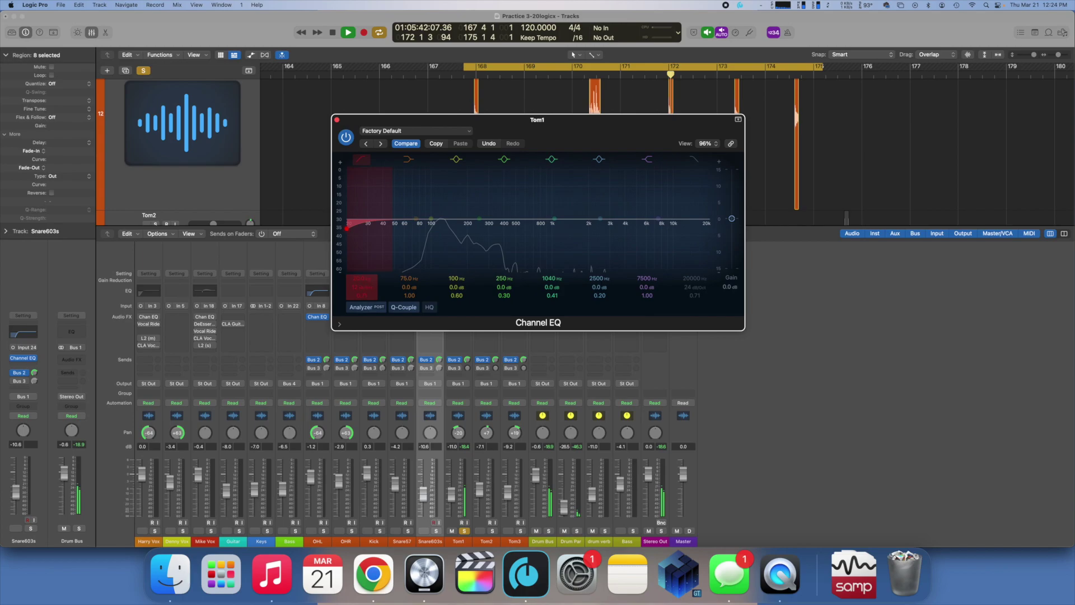
{"action": "left_click_drag", "start_coordinate": [368, 283], "coordinate": [369, 269]}
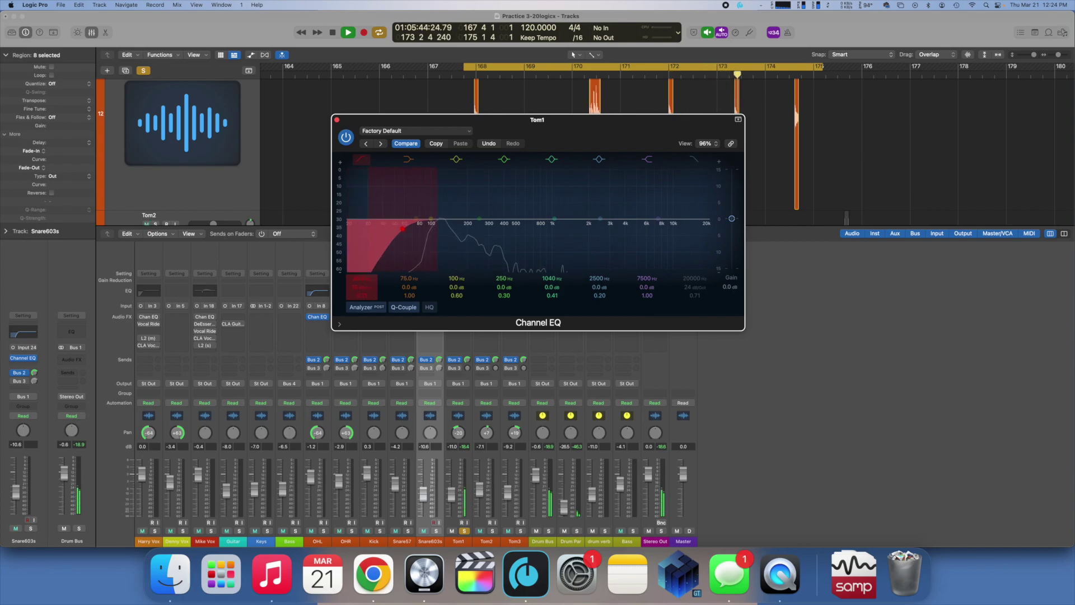
Step: Sweep a narrow band on Tom1, set it to -1.8 dB at 288 Hz with Q 1.40, and boost 123 Hz by 4.0 dB
{"action": "left_click_drag", "start_coordinate": [479, 218], "coordinate": [480, 186]}
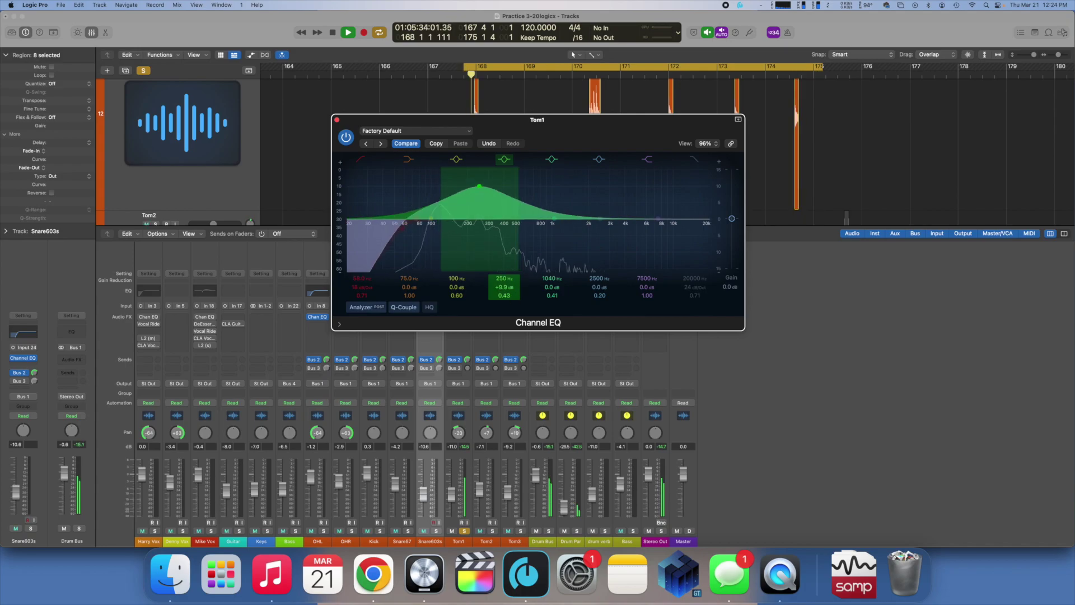
{"action": "left_click_drag", "start_coordinate": [504, 295], "coordinate": [512, 282]}
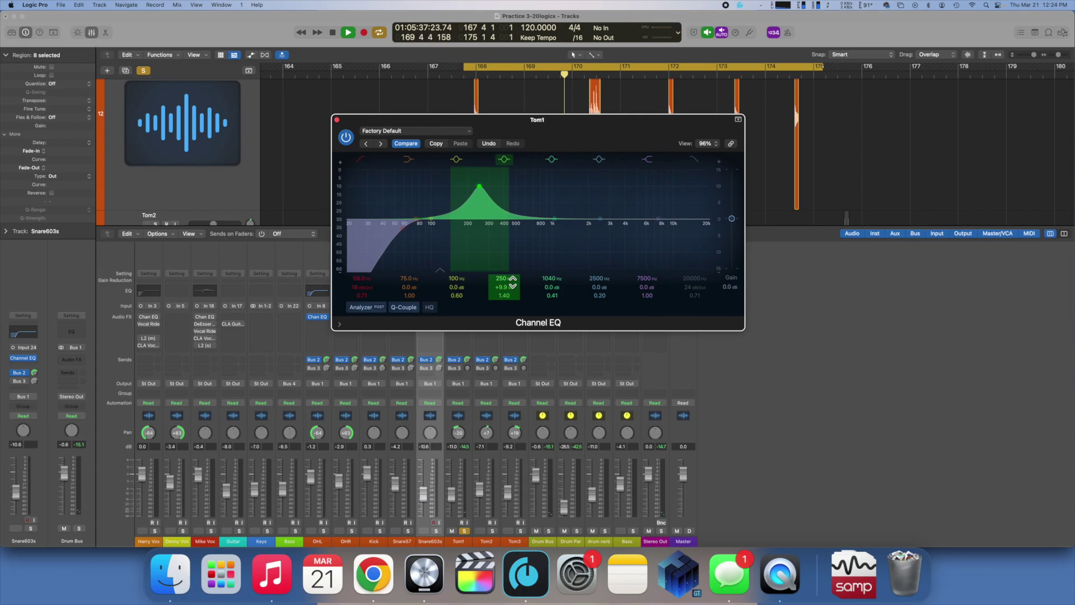
{"action": "left_click_drag", "start_coordinate": [512, 282], "coordinate": [513, 273]}
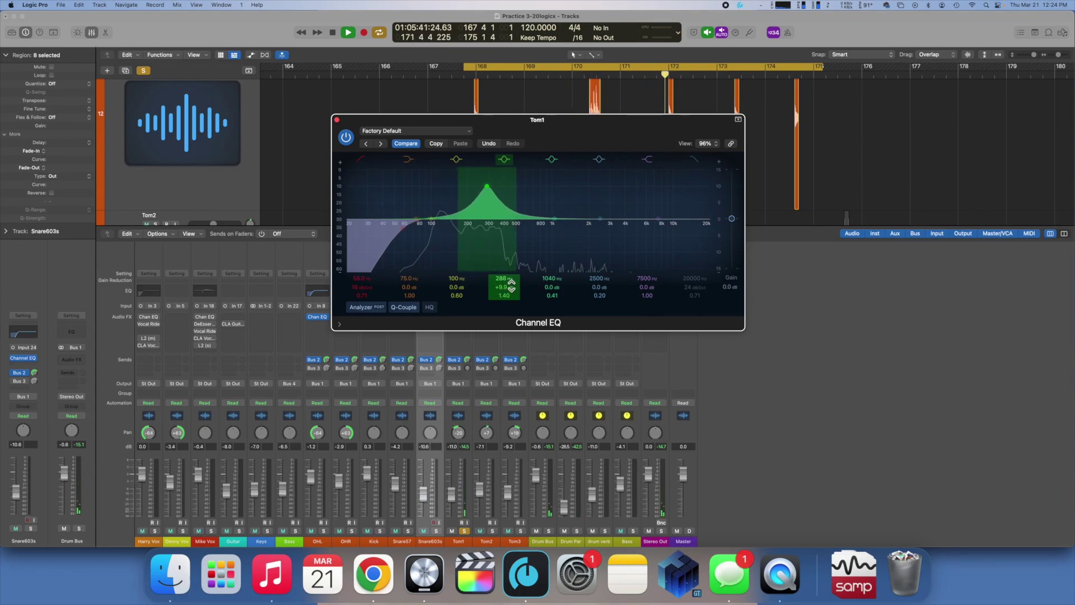
{"action": "left_click_drag", "start_coordinate": [504, 287], "coordinate": [456, 273]}
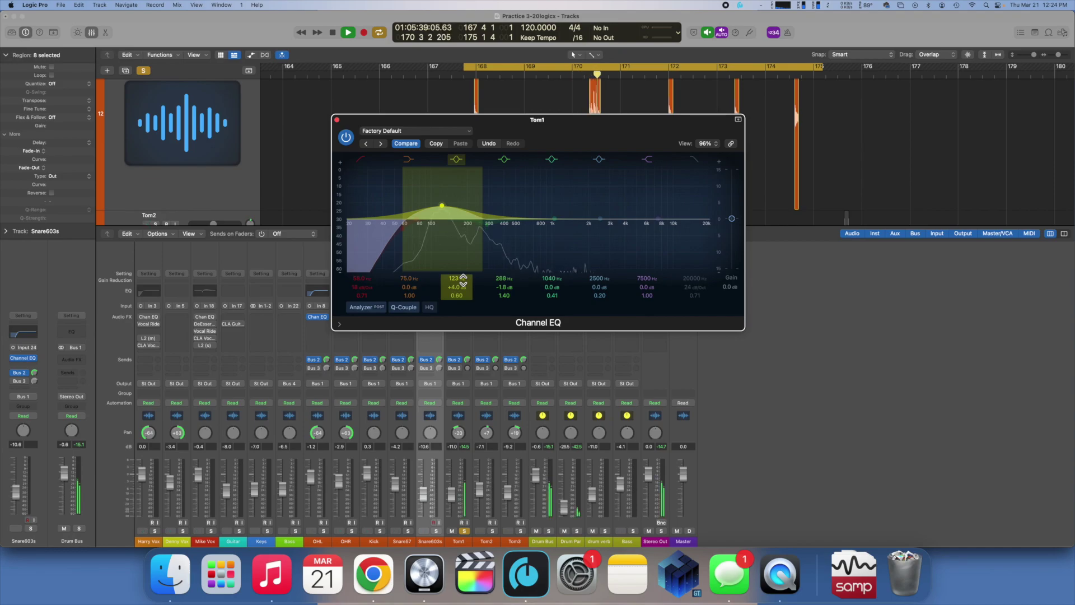
{"action": "key", "text": "space"}
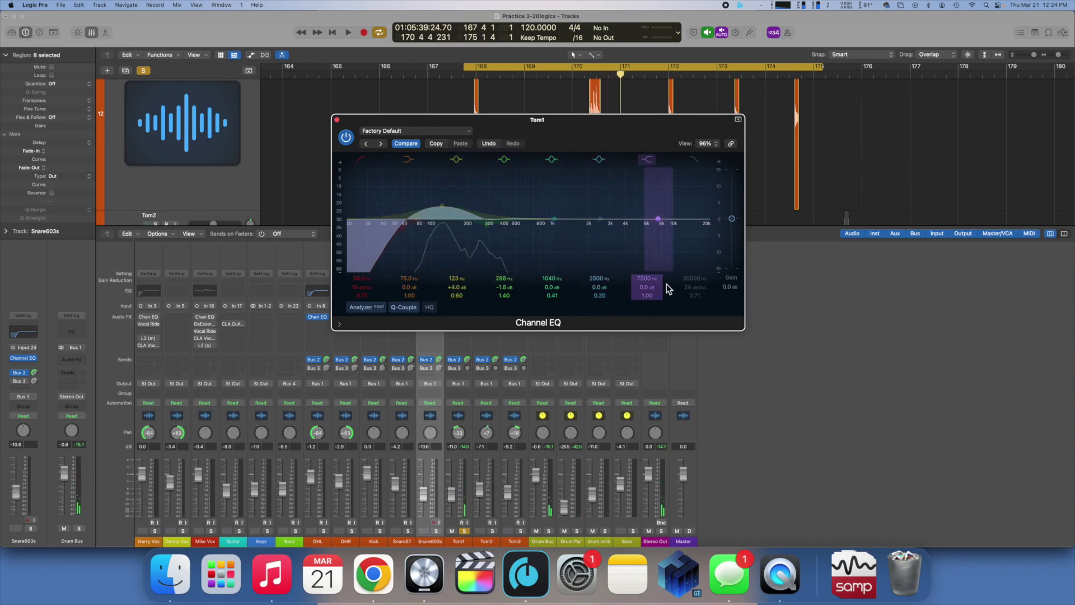
Step: Solo Tom2 in place of Tom1 and loop its hit with a cycle range from about bar 170 to bar 171
{"action": "left_click", "coordinate": [336, 120]}
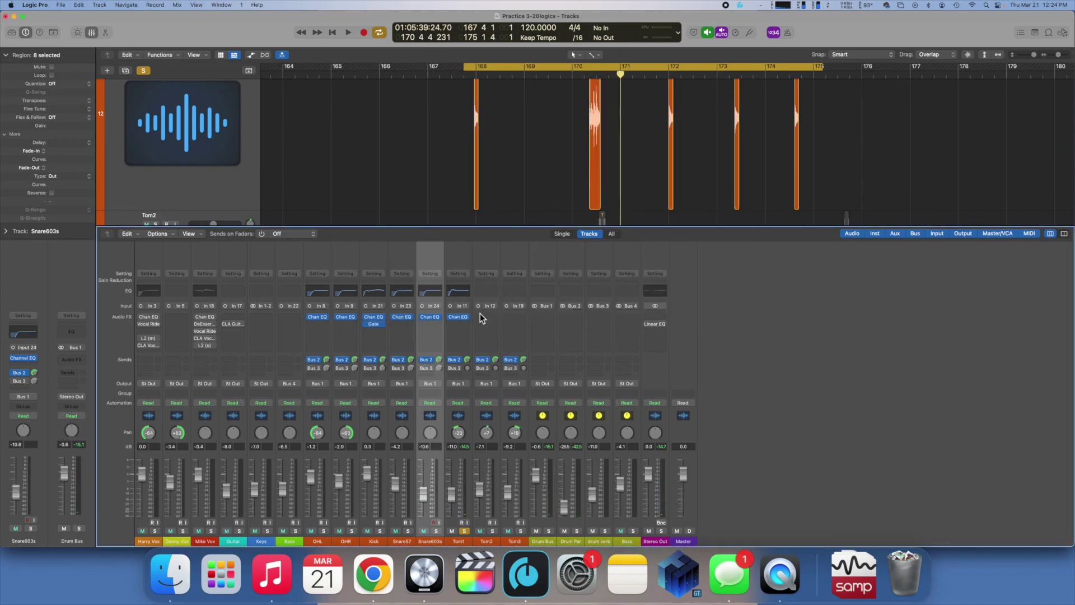
{"action": "left_click", "coordinate": [465, 530]}
{"action": "left_click", "coordinate": [492, 531]}
{"action": "scroll", "coordinate": [579, 184], "scroll_direction": "down", "scroll_amount": 4}
{"action": "scroll", "coordinate": [580, 183], "scroll_direction": "down", "scroll_amount": 1}
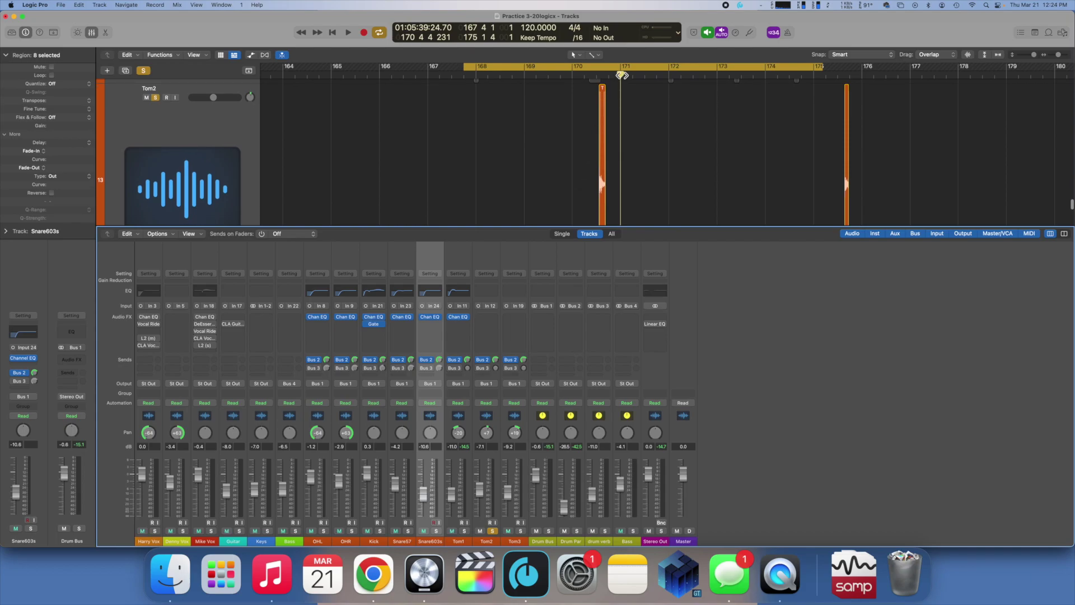
{"action": "left_click_drag", "start_coordinate": [621, 70], "coordinate": [783, 83]}
{"action": "left_click_drag", "start_coordinate": [936, 70], "coordinate": [629, 115]}
{"action": "key", "text": "space"}
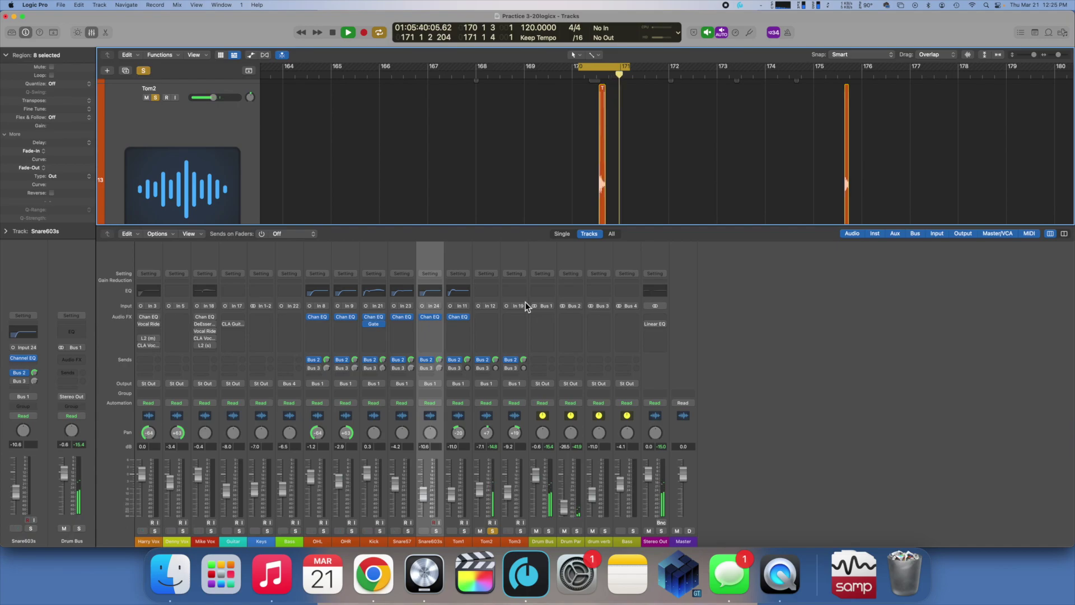
Step: Copy Tom1's Channel EQ to Tom2 and open the copy for editing
{"action": "mouse_move", "coordinate": [460, 322]}
{"action": "left_click_drag", "start_coordinate": [459, 317], "coordinate": [476, 318]}
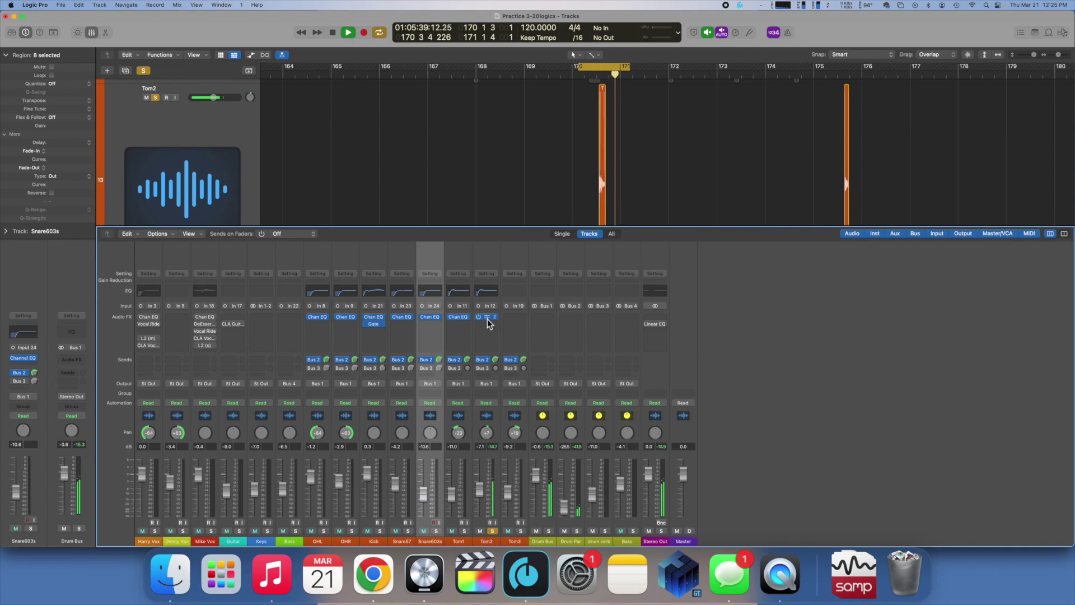
{"action": "left_click", "coordinate": [487, 318]}
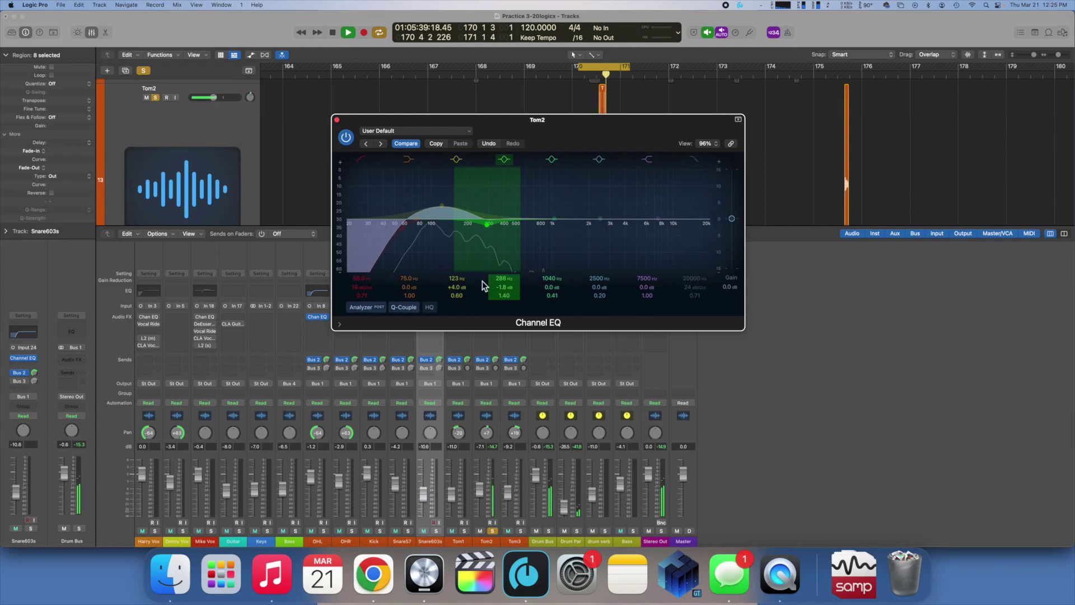
Step: Retune Tom2's EQ to +4.0 dB at 93.5 Hz, -4.0 dB at 402 Hz and +1.4 dB at 1330 Hz, and close it
{"action": "left_click_drag", "start_coordinate": [456, 278], "coordinate": [504, 267]}
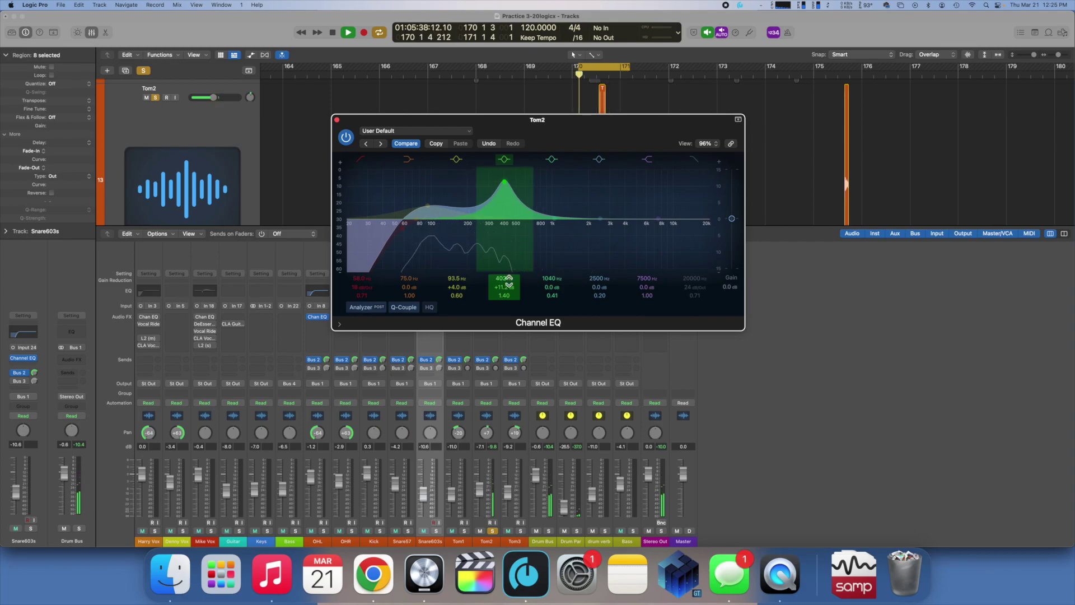
{"action": "left_click_drag", "start_coordinate": [508, 280], "coordinate": [508, 313]}
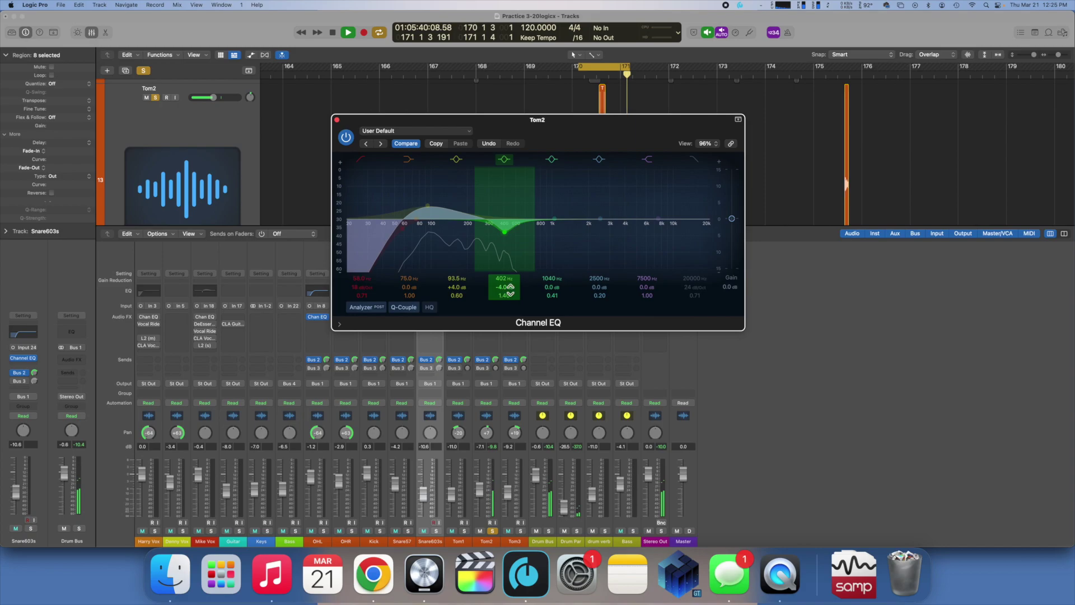
{"action": "left_click_drag", "start_coordinate": [553, 287], "coordinate": [556, 277]}
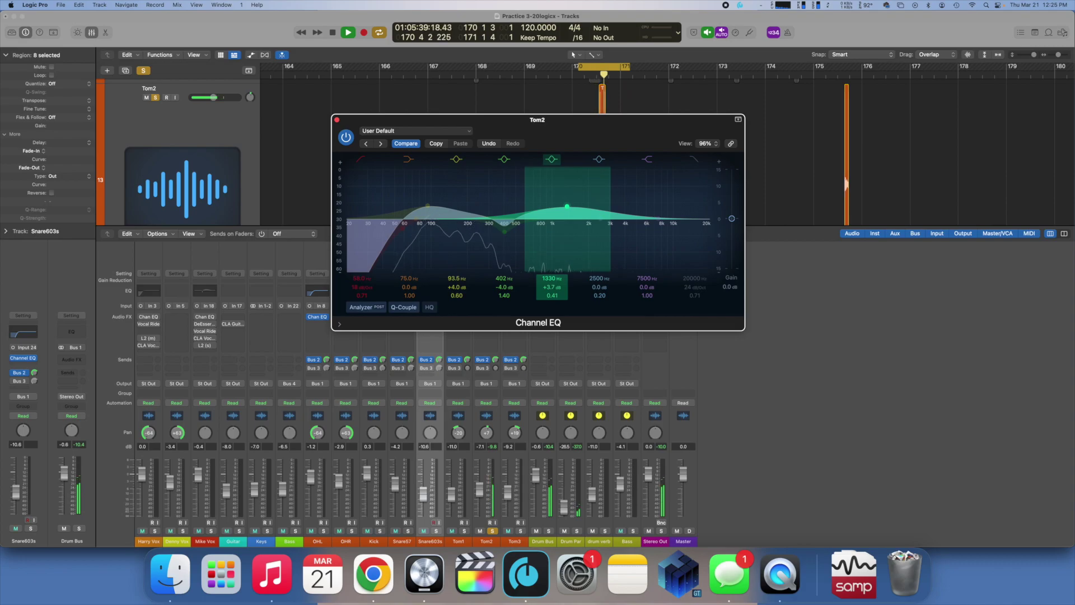
{"action": "left_click_drag", "start_coordinate": [560, 287], "coordinate": [559, 295]}
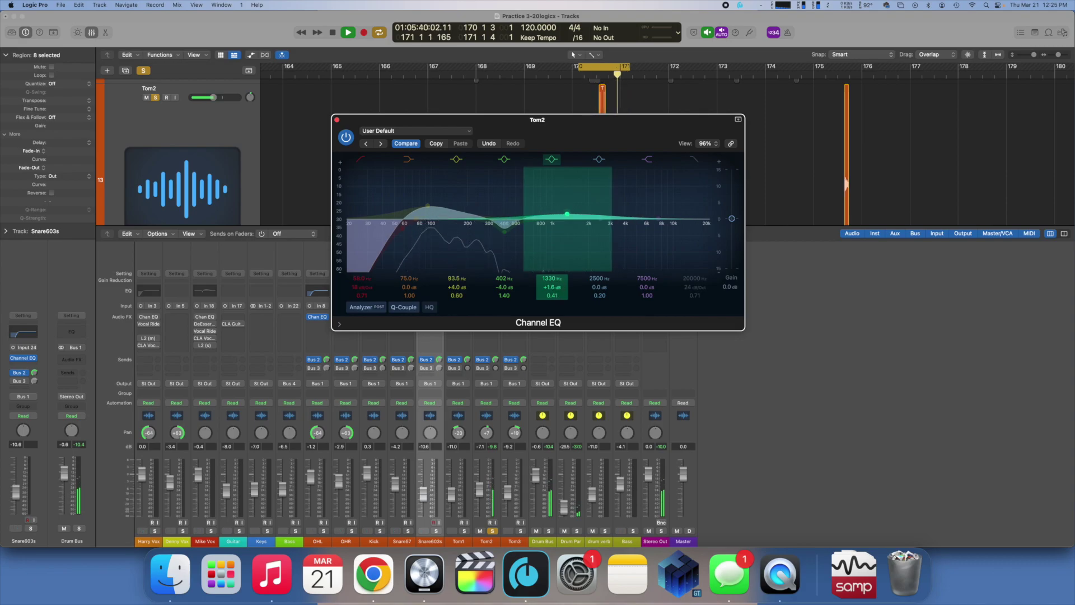
{"action": "left_click", "coordinate": [337, 119]}
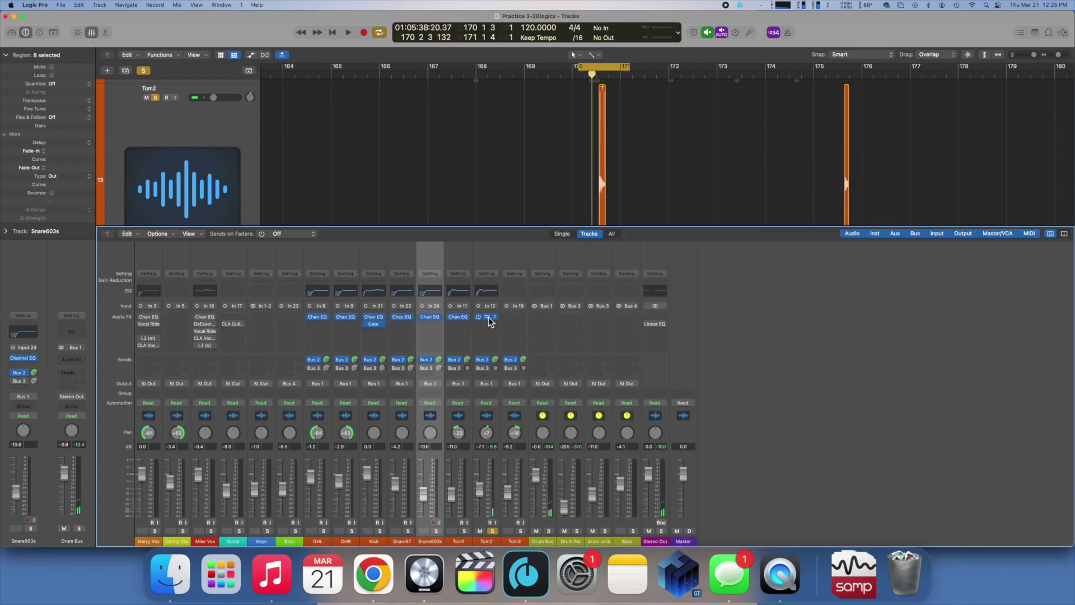
Step: Copy Tom2's Channel EQ to Tom3, view the copy briefly, and close it with playback stopped
{"action": "left_click_drag", "start_coordinate": [489, 320], "coordinate": [509, 319]}
{"action": "left_click", "coordinate": [514, 317]}
{"action": "key", "text": "space"}
{"action": "key", "text": "space"}
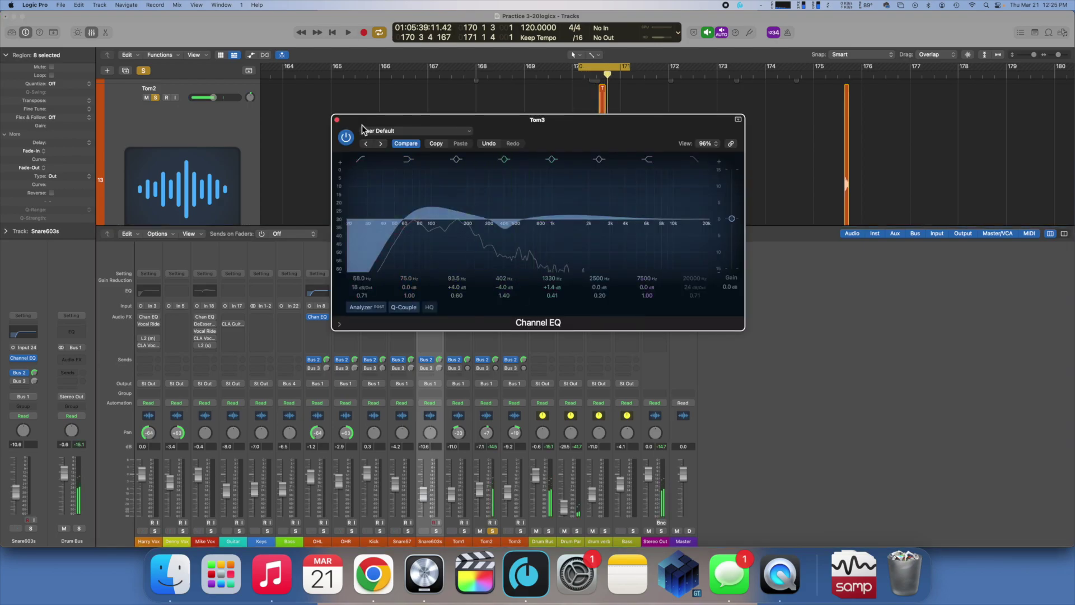
{"action": "left_click", "coordinate": [336, 120]}
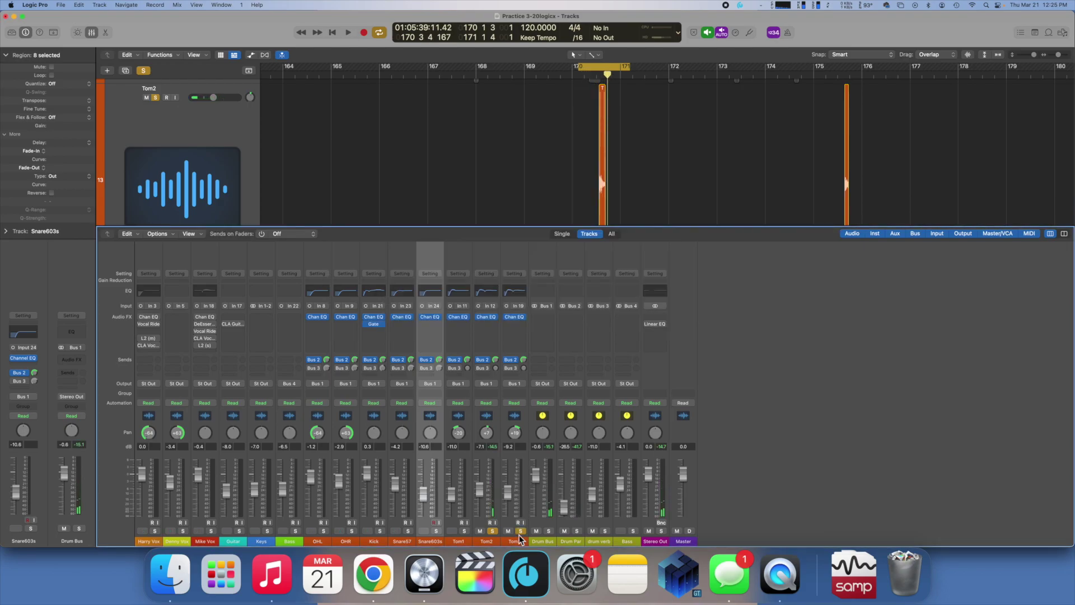
Step: Solo only Tom3 and loop its hits with a cycle range from bar 170 beat 3 to bar 173 beat 3
{"action": "left_click", "coordinate": [493, 531]}
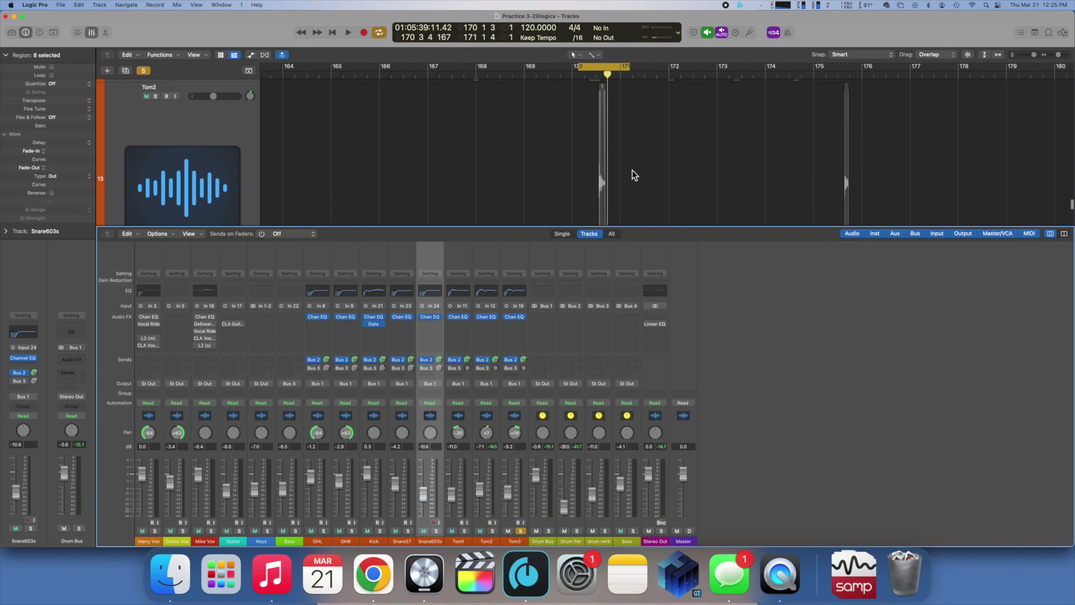
{"action": "scroll", "coordinate": [631, 171], "scroll_direction": "down", "scroll_amount": 3}
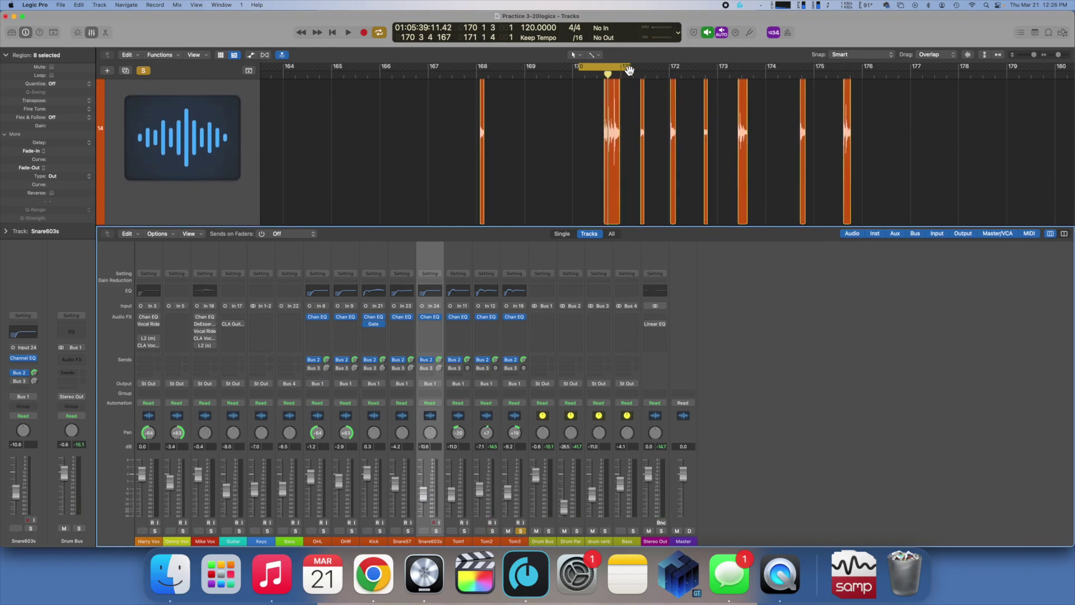
{"action": "left_click_drag", "start_coordinate": [625, 69], "coordinate": [755, 86]}
{"action": "key", "text": "space"}
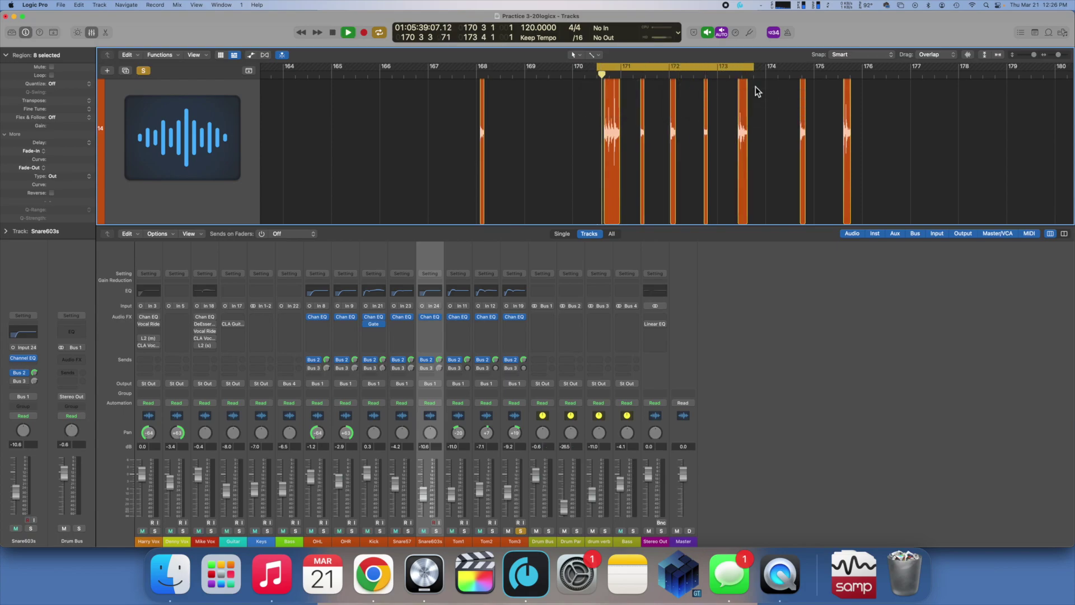
Step: Copy Tom3's Channel EQ to the Drum Bus and set the copy's low boost to +7.6 dB at 114 Hz
{"action": "left_click", "coordinate": [532, 323]}
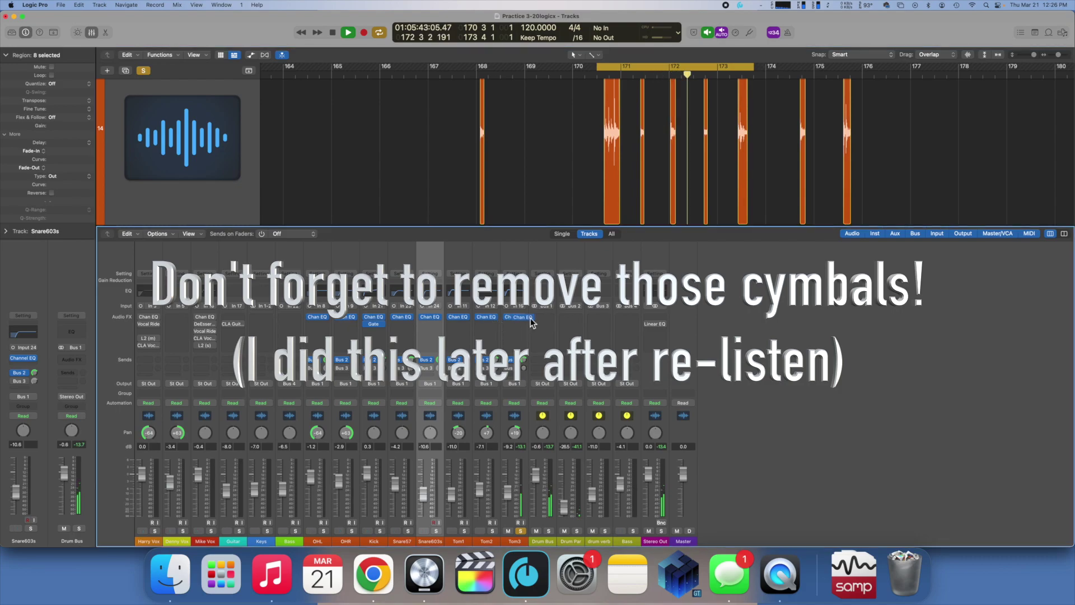
{"action": "left_click", "coordinate": [547, 323]}
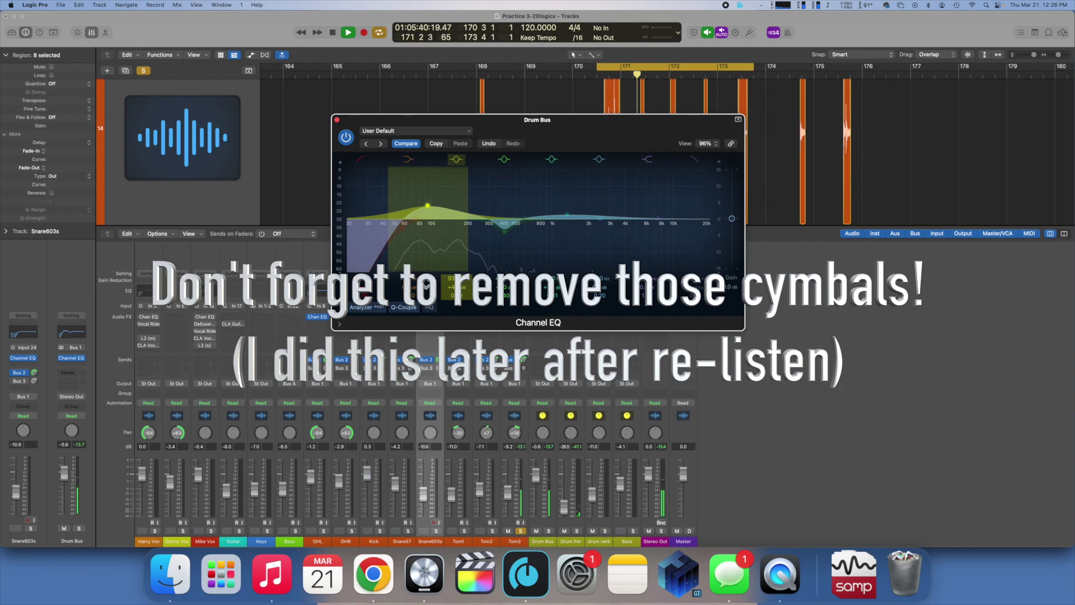
{"action": "mouse_move", "coordinate": [451, 282]}
{"action": "left_mouse_down"}
{"action": "mouse_move", "coordinate": [451, 299]}
{"action": "mouse_move", "coordinate": [451, 275]}
{"action": "left_mouse_up"}
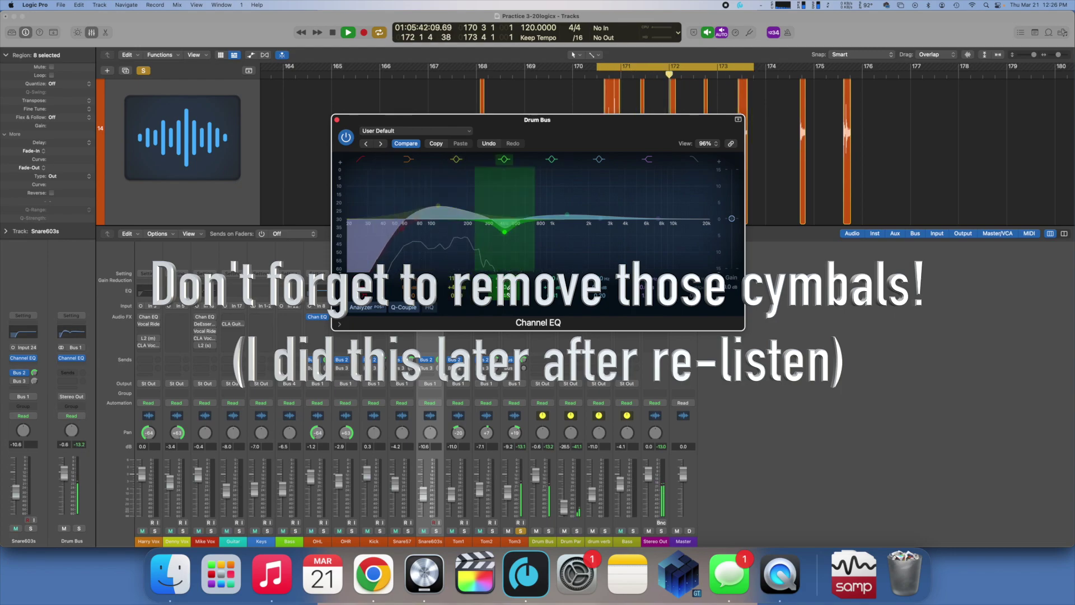
{"action": "mouse_move", "coordinate": [456, 286]}
{"action": "left_mouse_down"}
{"action": "mouse_move", "coordinate": [456, 269]}
{"action": "mouse_move", "coordinate": [456, 290]}
{"action": "left_mouse_up"}
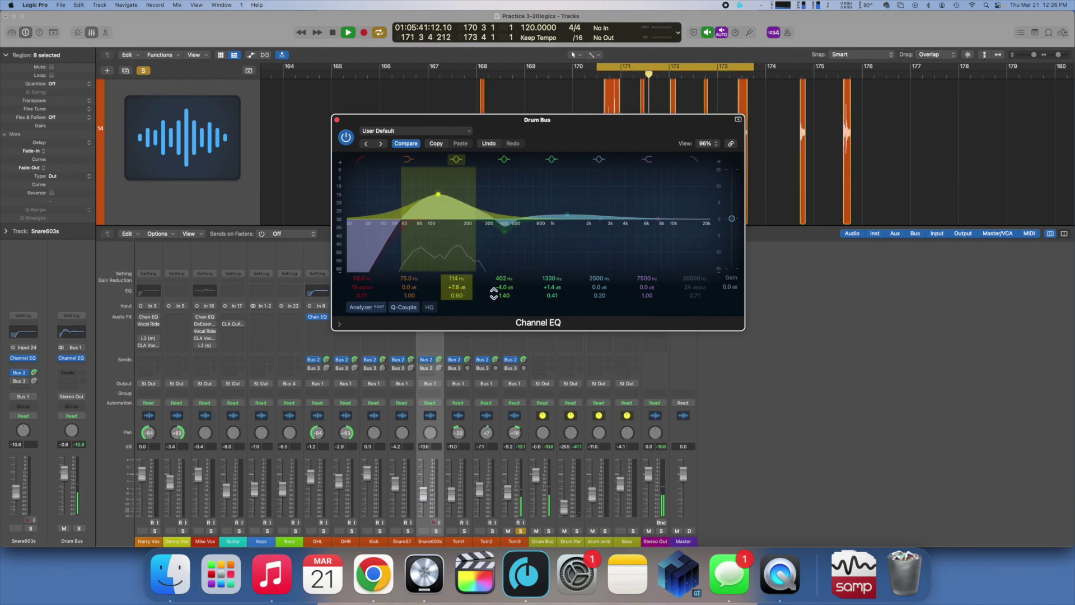
Step: Sweep the Drum Bus EQ's low-mid band, set it to -1.9 dB at 570 Hz, and move the 1330 Hz boost to 1960 Hz
{"action": "mouse_move", "coordinate": [504, 286]}
{"action": "left_mouse_down"}
{"action": "mouse_move", "coordinate": [507, 274]}
{"action": "mouse_move", "coordinate": [511, 307]}
{"action": "mouse_move", "coordinate": [510, 276]}
{"action": "left_mouse_up"}
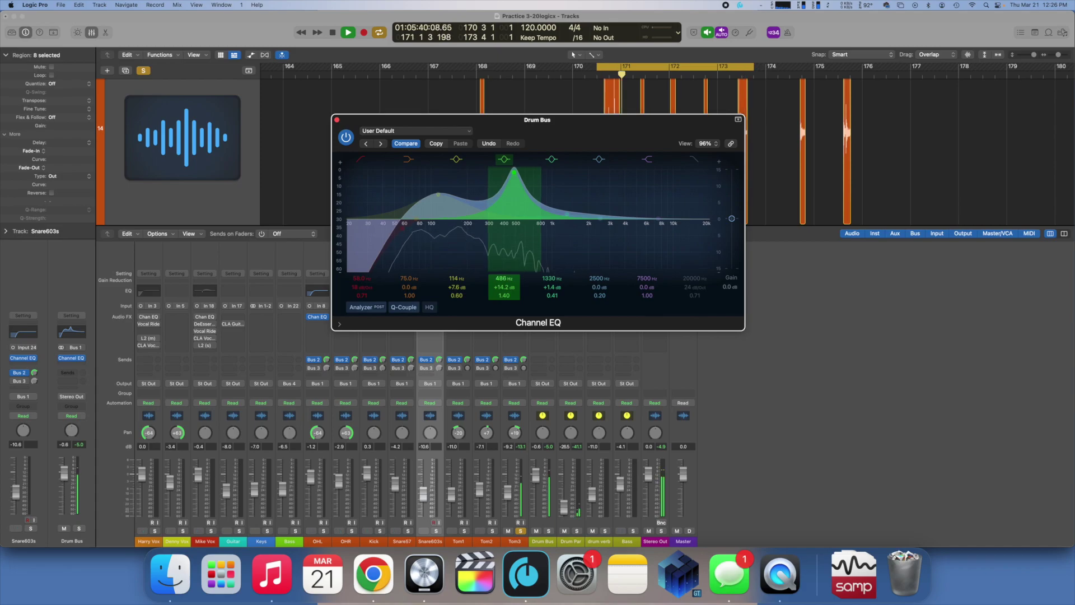
{"action": "left_click_drag", "start_coordinate": [504, 278], "coordinate": [504, 306]}
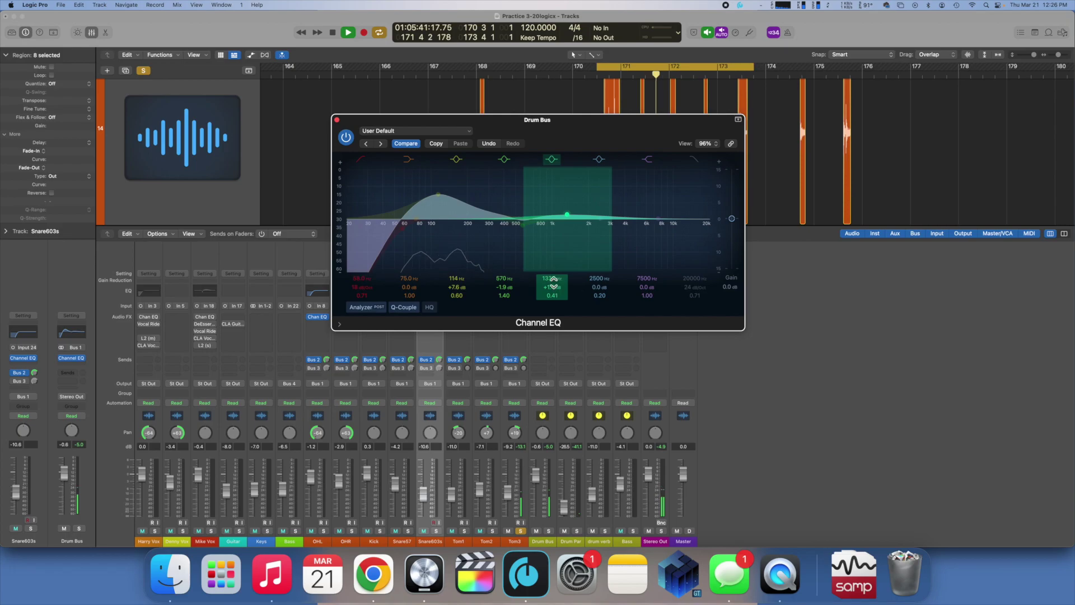
{"action": "left_click_drag", "start_coordinate": [552, 279], "coordinate": [552, 261]}
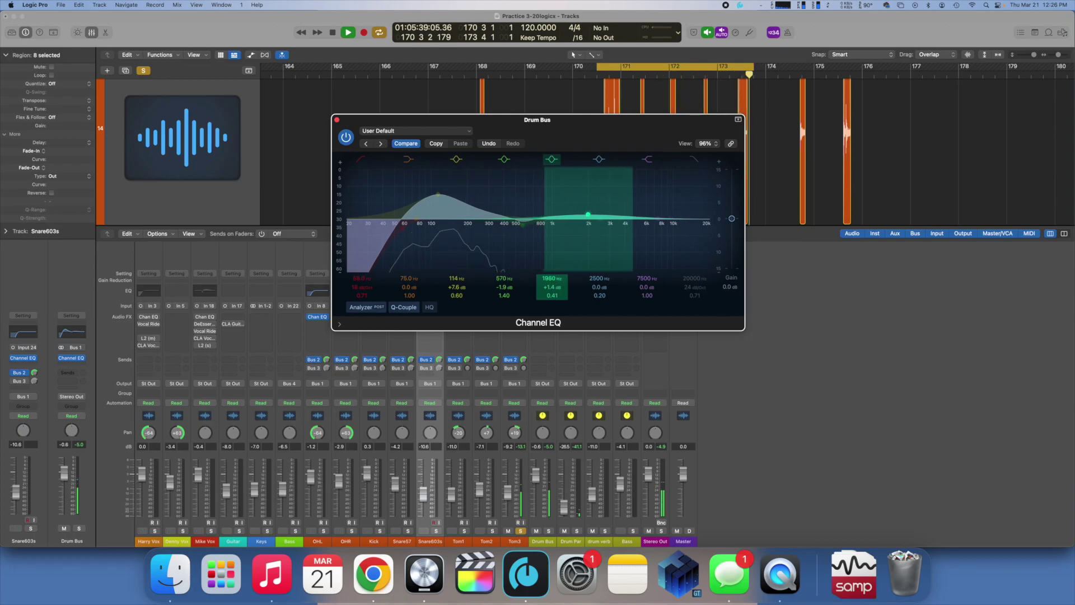
{"action": "left_click", "coordinate": [337, 120]}
{"action": "key", "text": "space"}
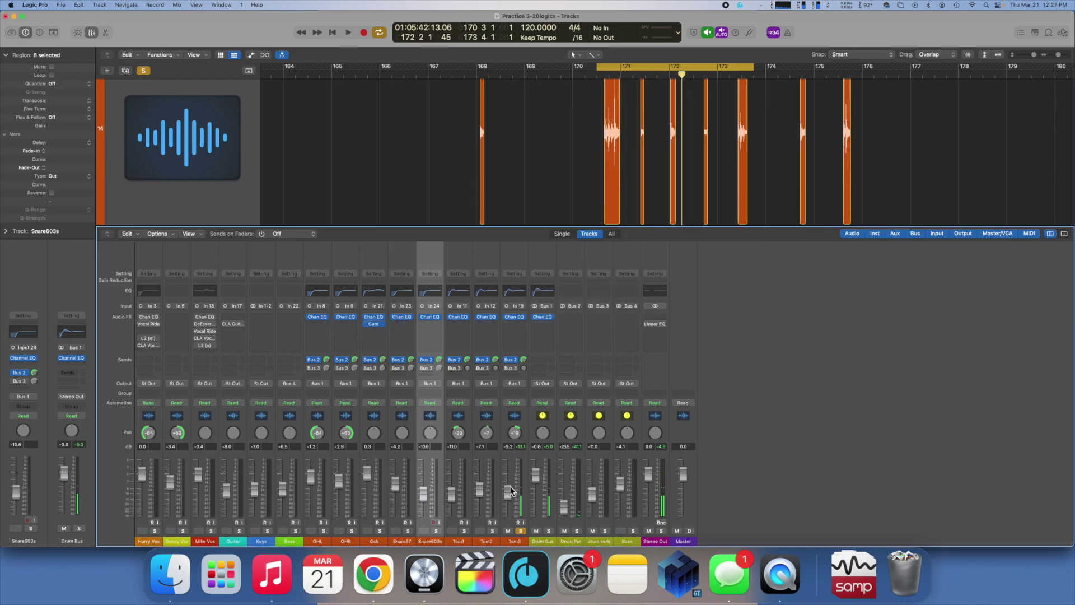
Step: Solo all drum channels from OHL to Tom3 together and play them with cycle mode off
{"action": "left_click_drag", "start_coordinate": [323, 452], "coordinate": [503, 457]}
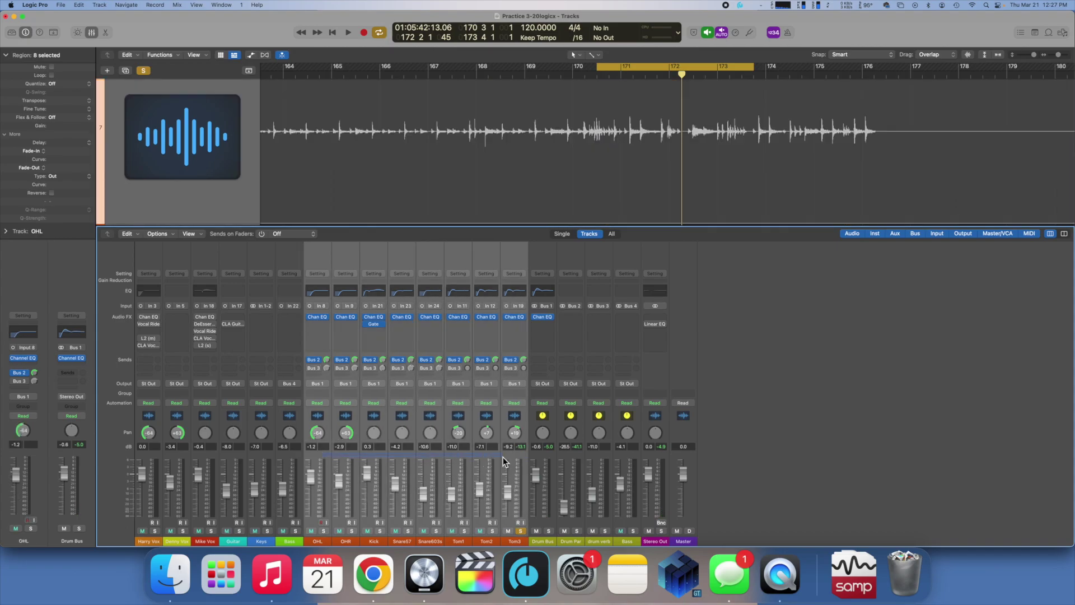
{"action": "left_click", "coordinate": [325, 531]}
{"action": "key", "text": "space"}
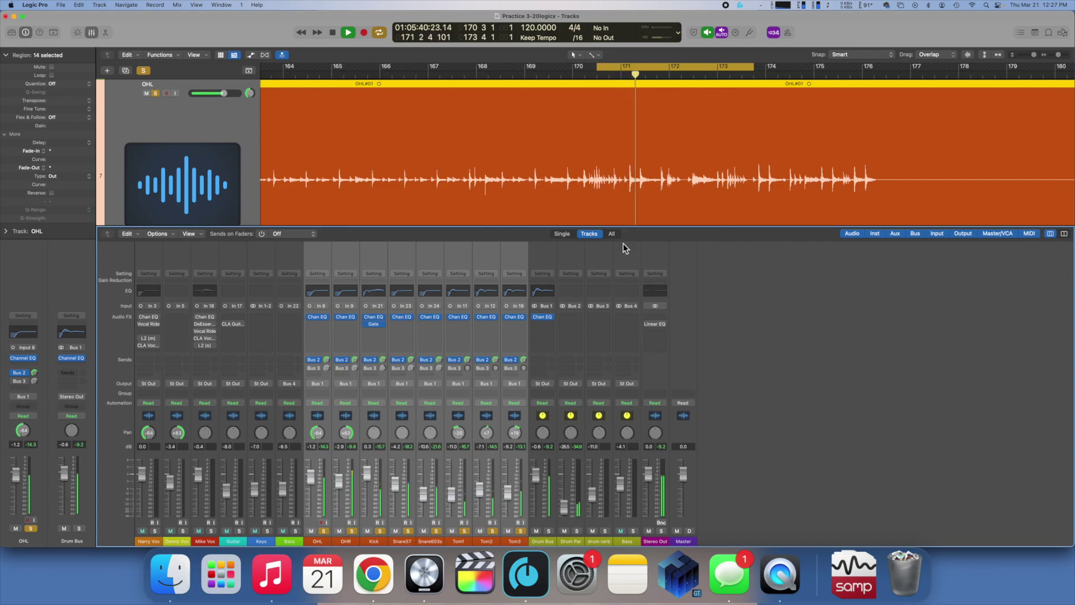
{"action": "left_click", "coordinate": [681, 69]}
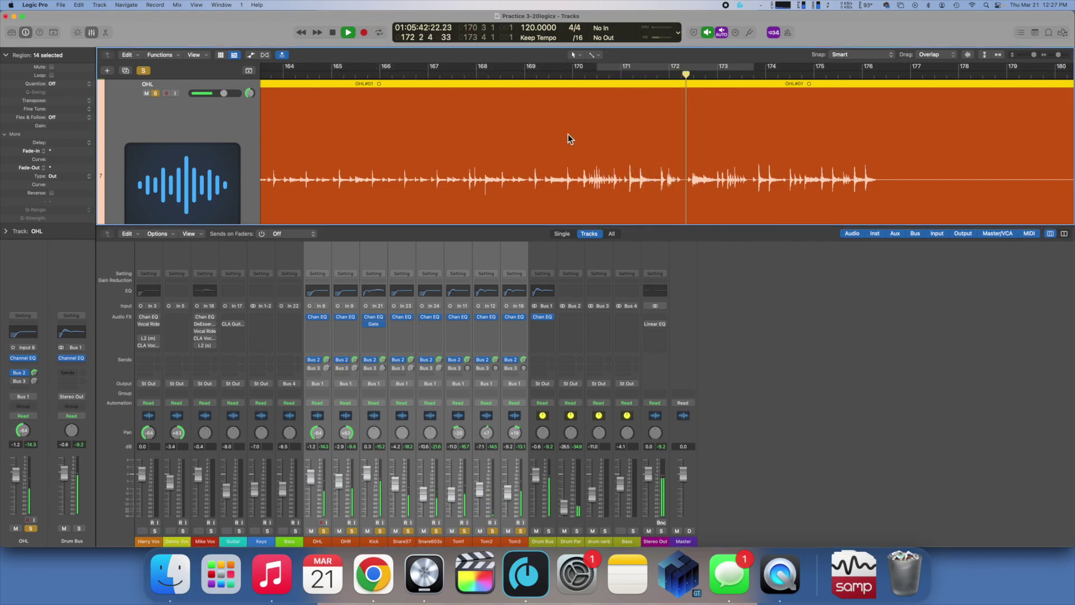
{"action": "key", "text": "super+Left"}
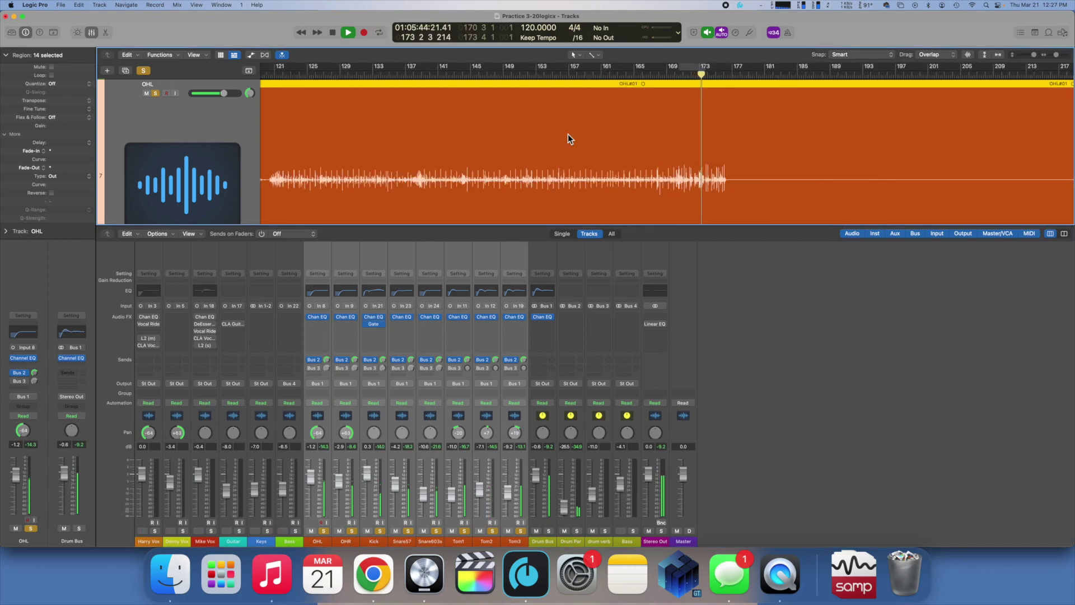
{"action": "key", "text": "space"}
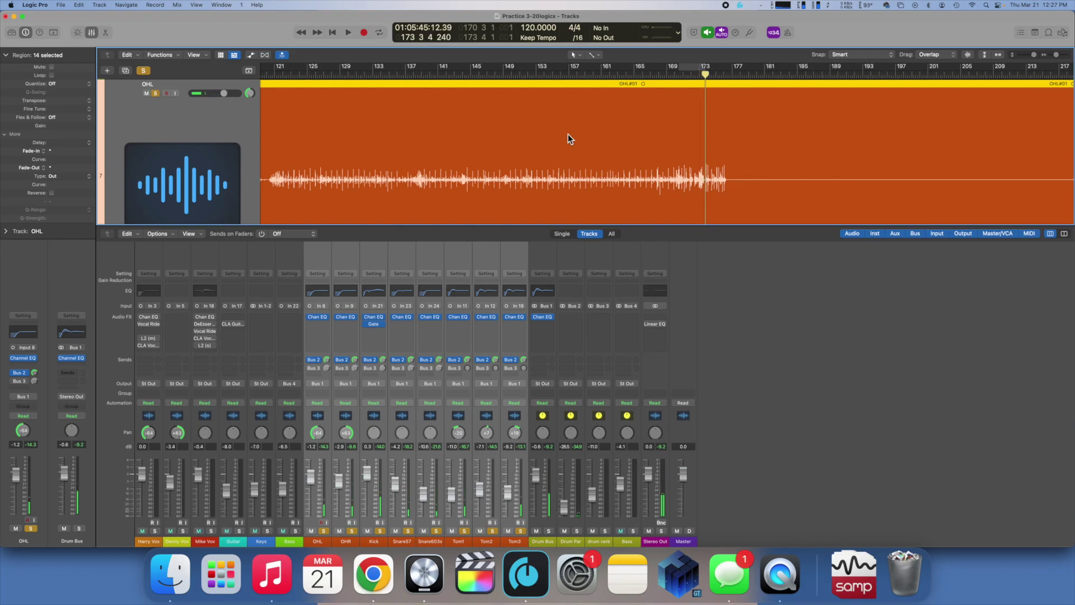
Step: Compare the drum mix with the Channel EQs bypassed and re-enabled on all selected drum tracks
{"action": "left_click", "coordinate": [309, 316]}
{"action": "key", "text": "space"}
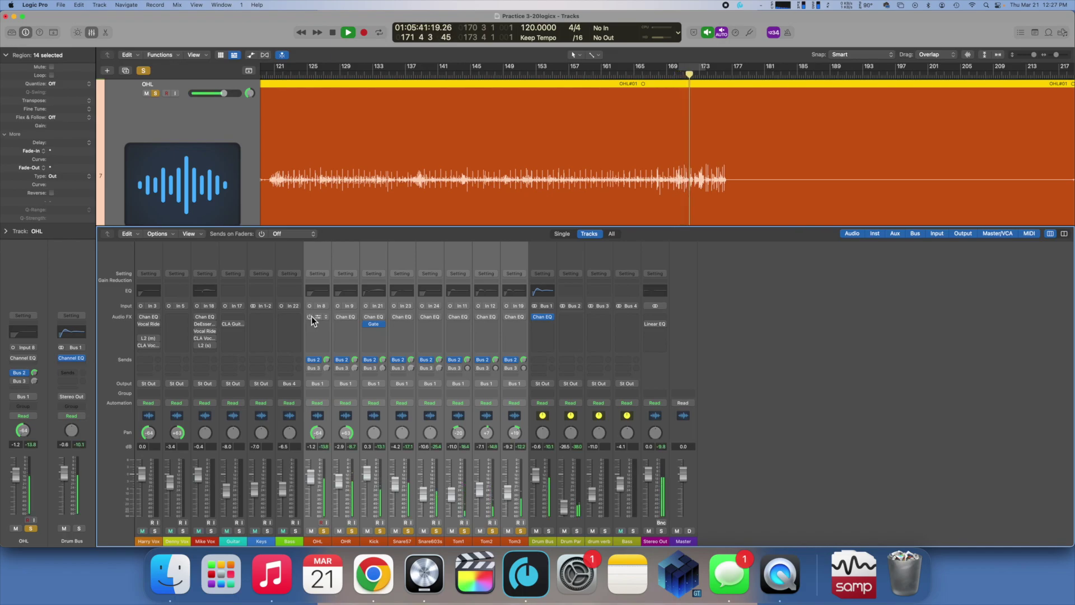
{"action": "key", "text": "space"}
{"action": "left_click", "coordinate": [309, 316]}
{"action": "key", "text": "space"}
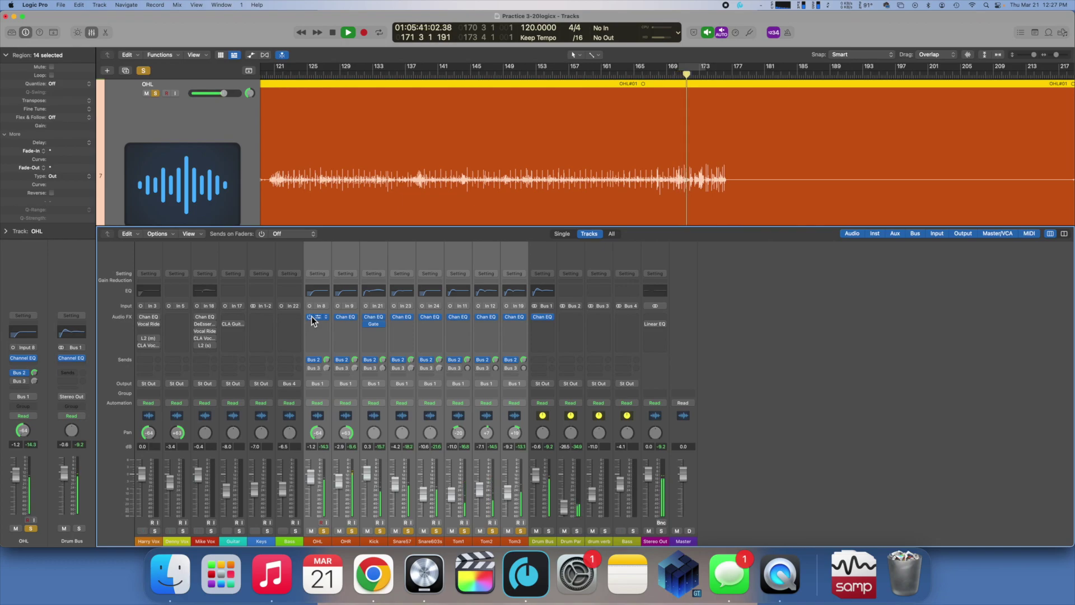
{"action": "key", "text": "space"}
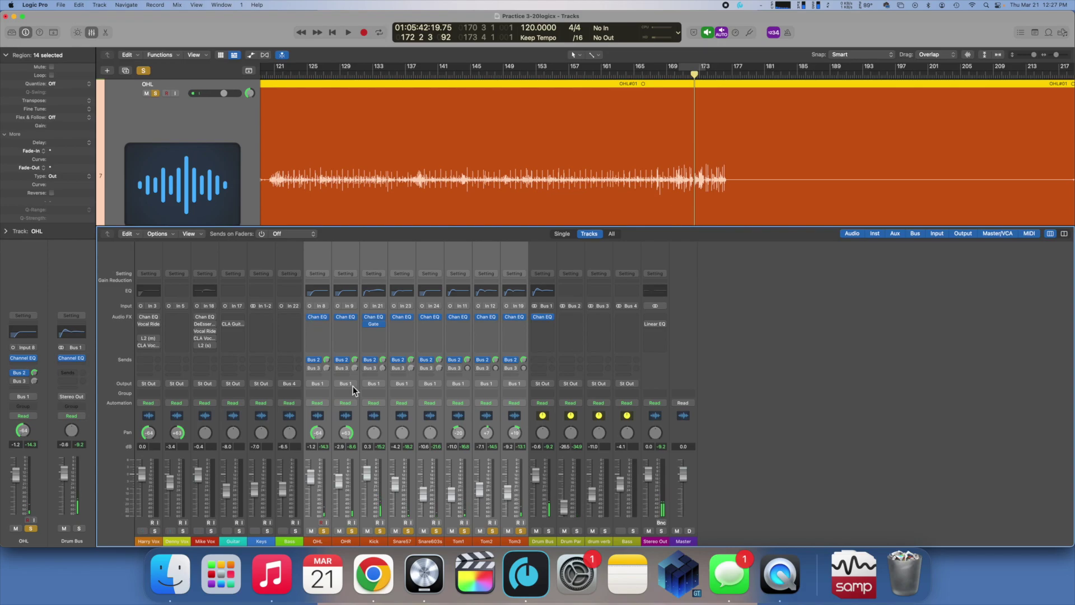
Step: Select only OHL, play the soloed drums from about bar 70, and lower the Kick fader to -2.1 dB
{"action": "left_click", "coordinate": [324, 454]}
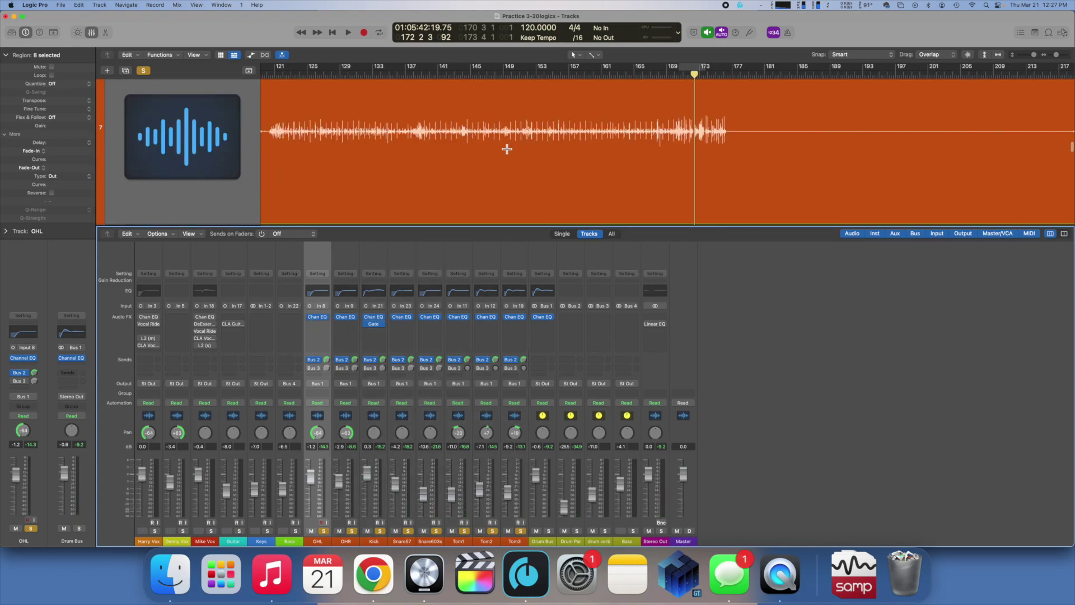
{"action": "key", "text": "z"}
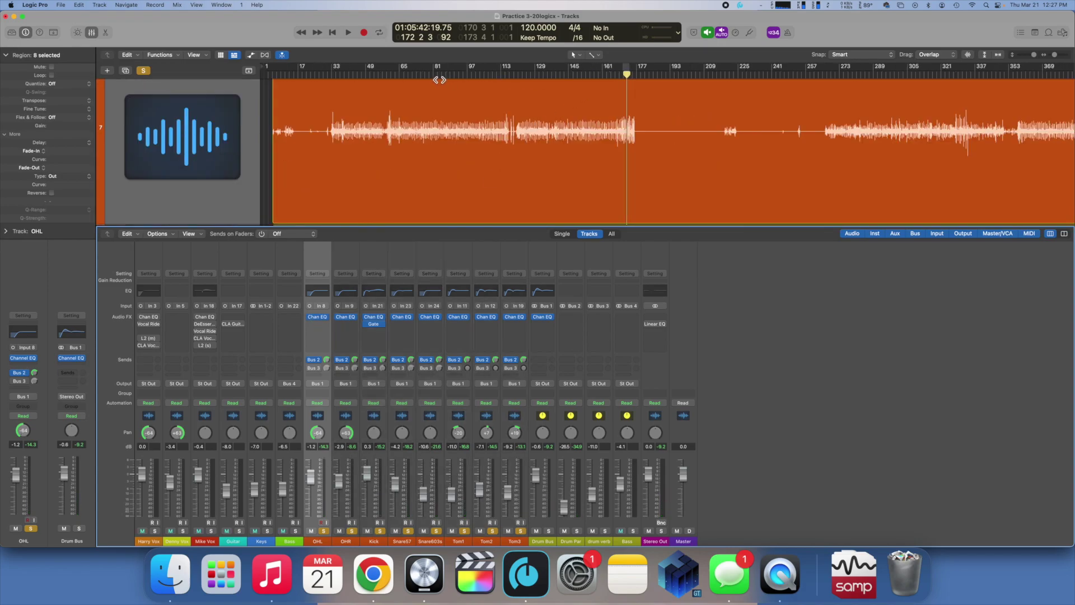
{"action": "left_click", "coordinate": [415, 80]}
{"action": "key", "text": "space"}
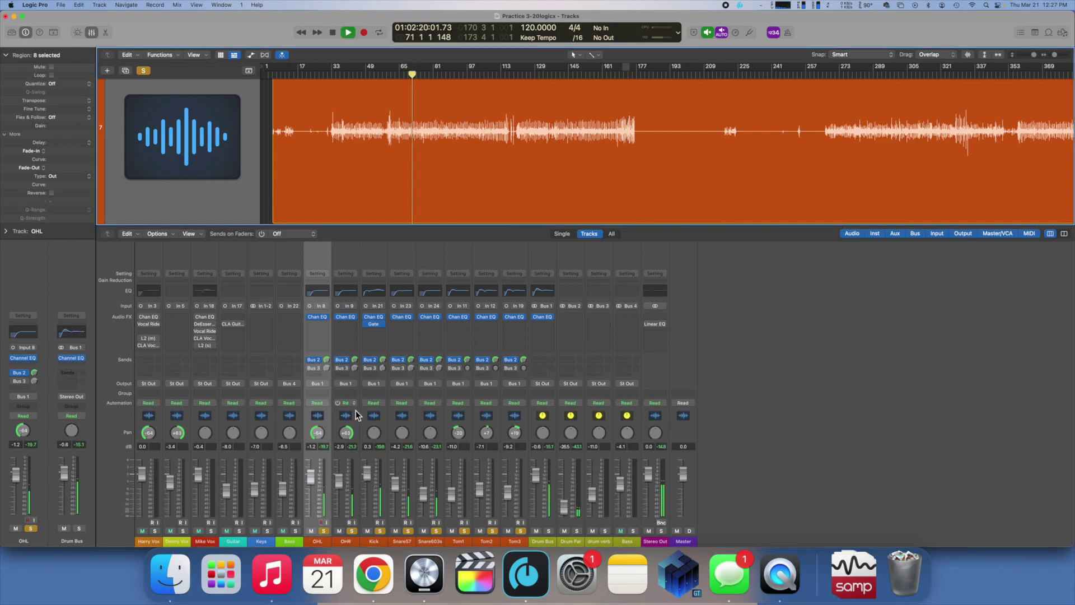
{"action": "left_click_drag", "start_coordinate": [372, 484], "coordinate": [374, 488]}
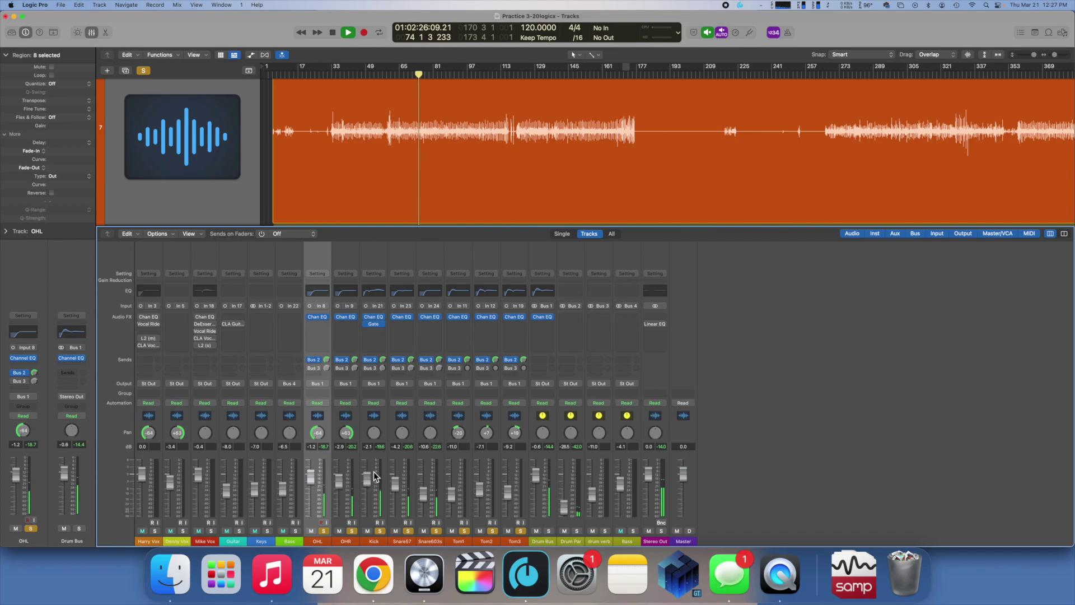
Step: Leave only the Kick soloed and cut its Channel EQ to -13.2 dB at 137 Hz
{"action": "left_click", "coordinate": [323, 531]}
{"action": "left_click", "coordinate": [351, 530]}
{"action": "left_click_drag", "start_coordinate": [405, 531], "coordinate": [520, 535]}
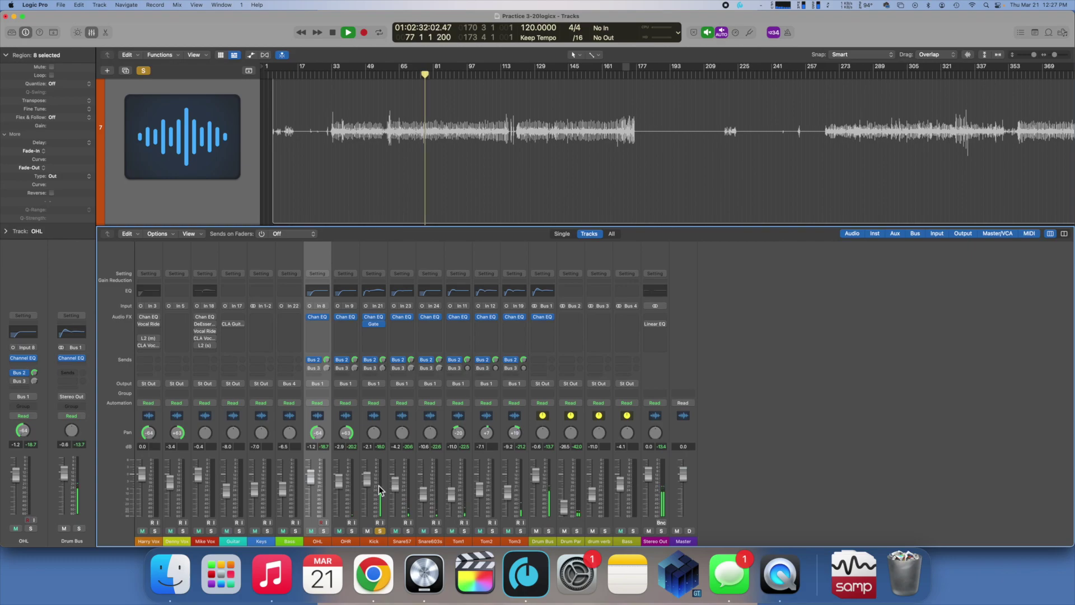
{"action": "left_click", "coordinate": [374, 454]}
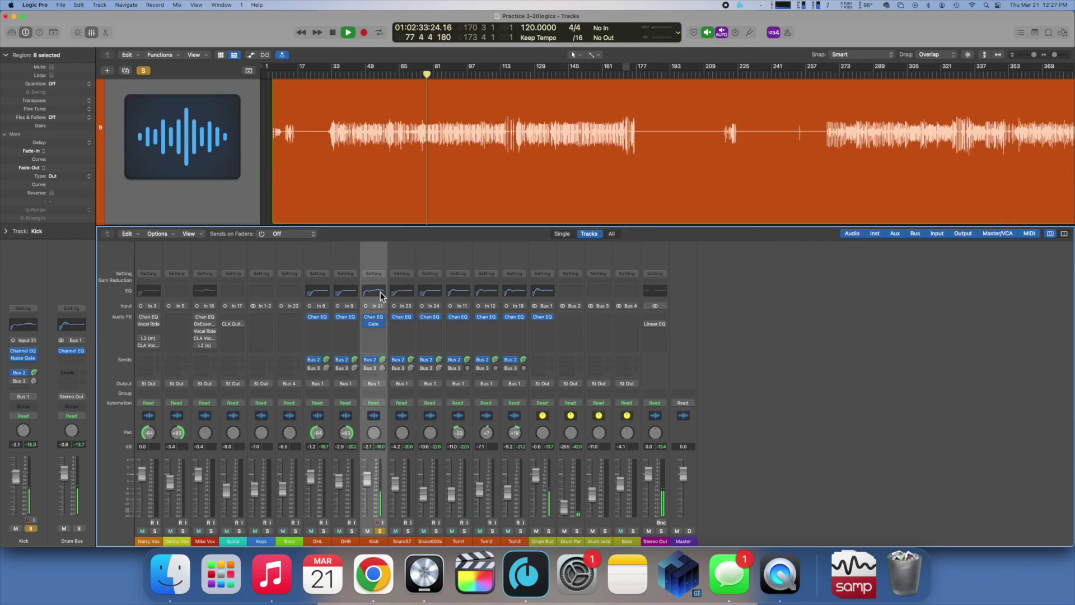
{"action": "left_click", "coordinate": [380, 292]}
{"action": "mouse_move", "coordinate": [602, 287]}
{"action": "left_mouse_down"}
{"action": "mouse_move", "coordinate": [603, 319]}
{"action": "mouse_move", "coordinate": [592, 300]}
{"action": "left_mouse_up"}
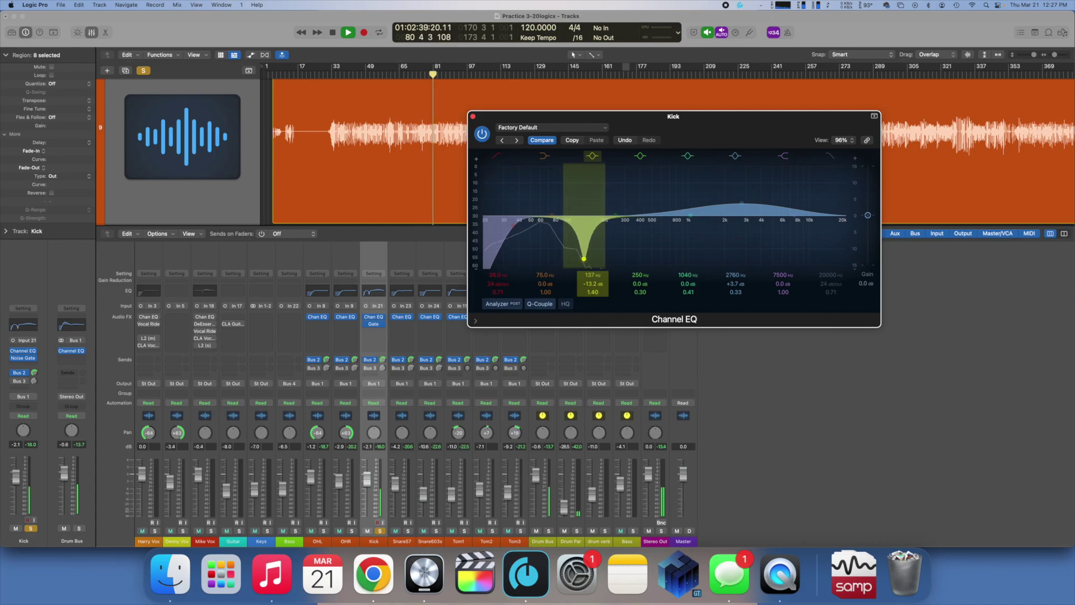
{"action": "left_click", "coordinate": [473, 117]}
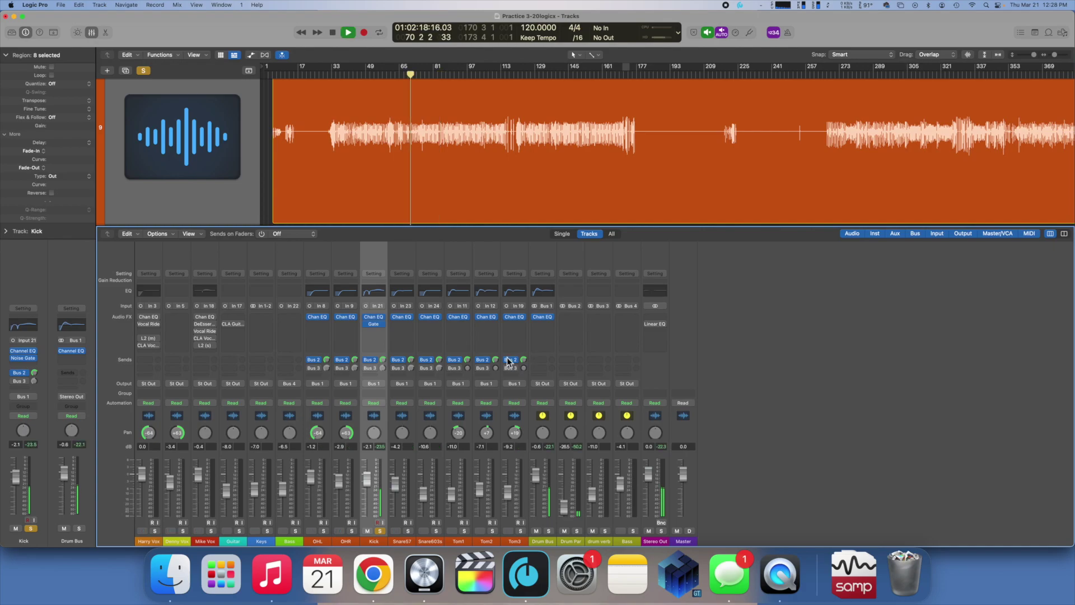
Step: Play the full mix without solo, re-solo the drum tracks from OHL to Tom3, and exclude Snare603s while playing
{"action": "left_click", "coordinate": [380, 531]}
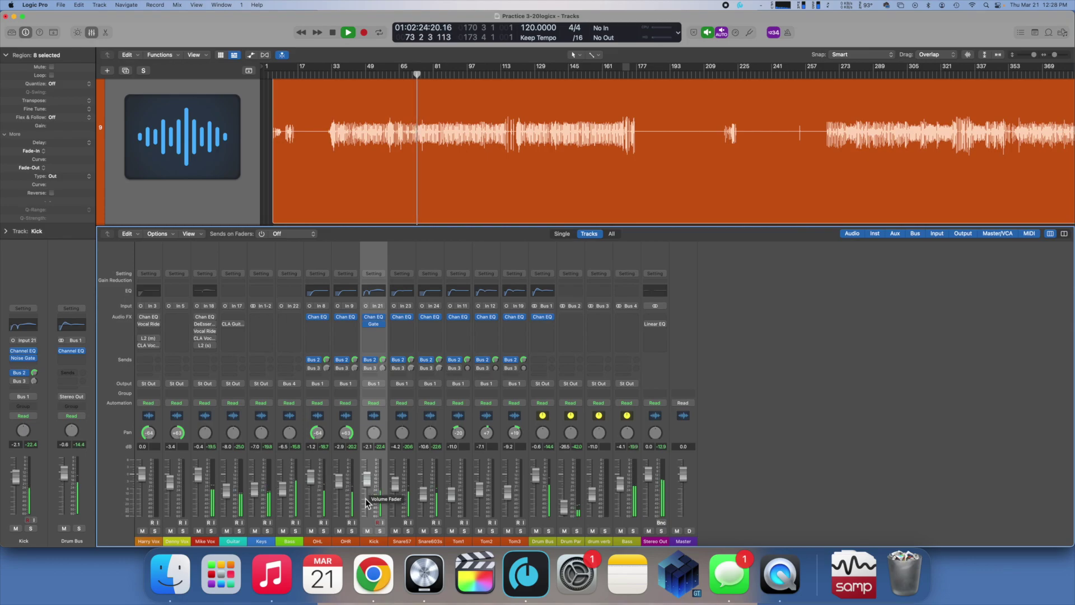
{"action": "key", "text": "space"}
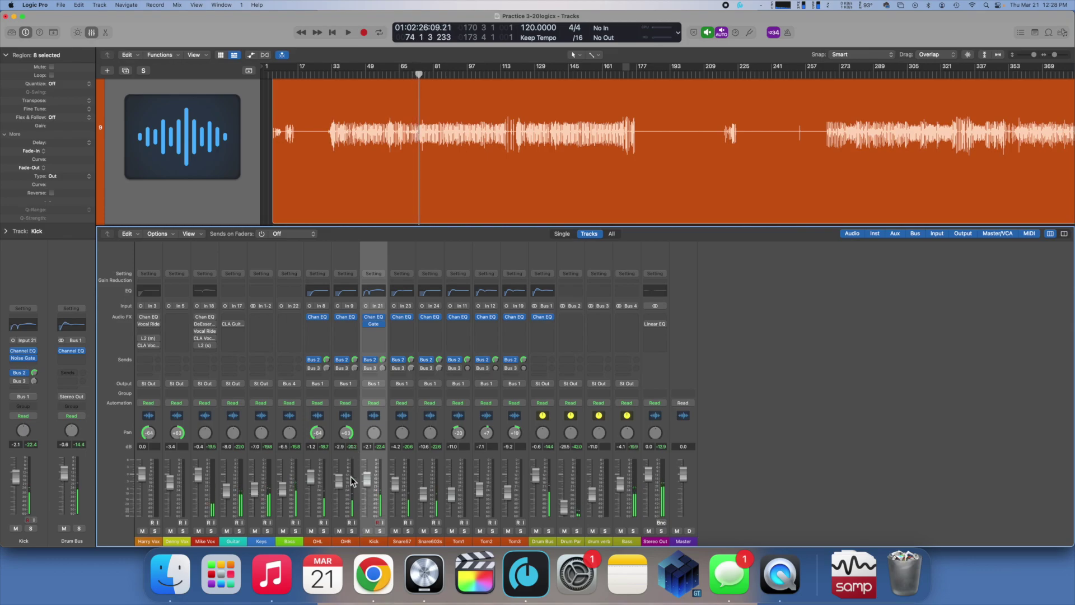
{"action": "left_click_drag", "start_coordinate": [354, 532], "coordinate": [518, 532]}
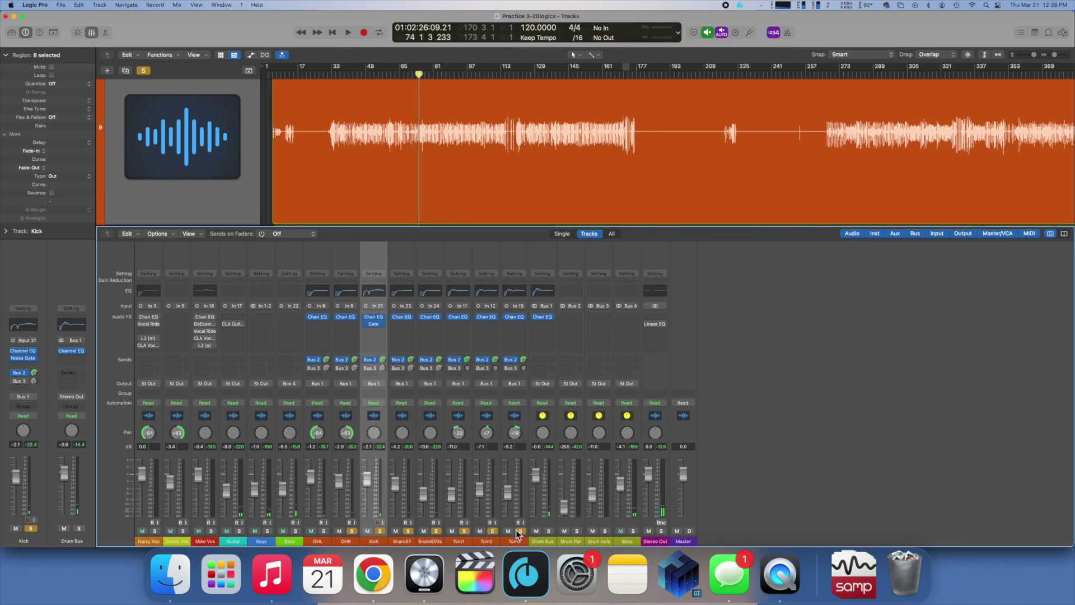
{"action": "left_click", "coordinate": [323, 531]}
{"action": "key", "text": "space"}
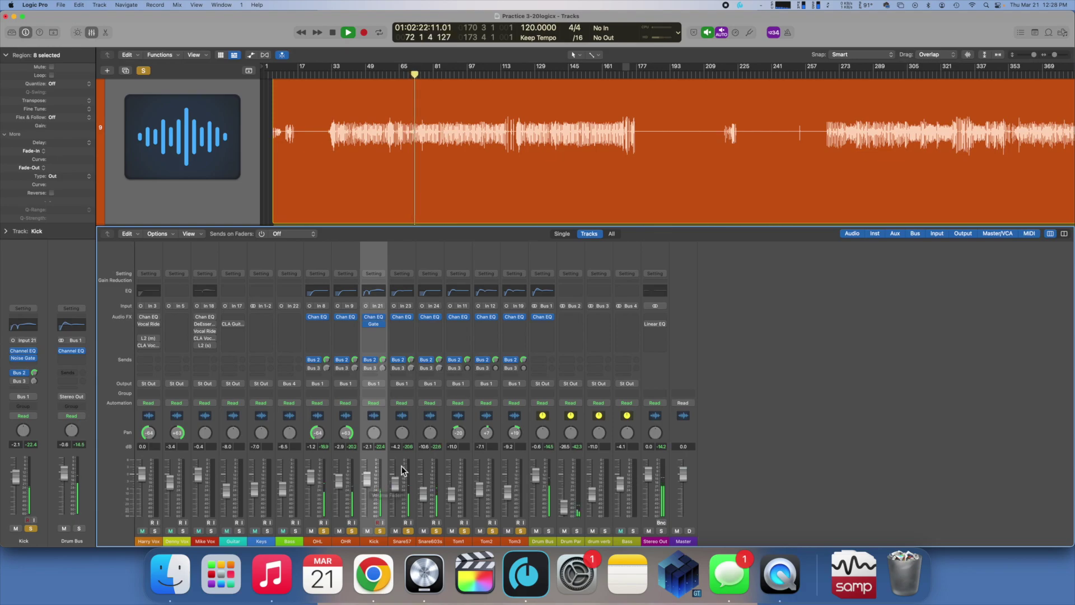
{"action": "left_click", "coordinate": [436, 530]}
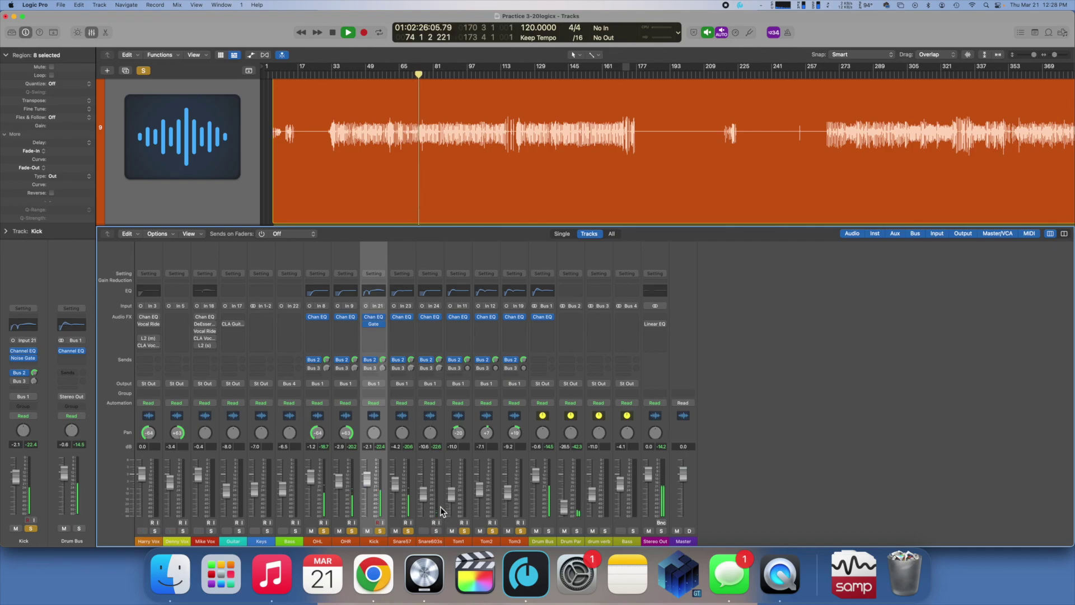
{"action": "left_click", "coordinate": [432, 453]}
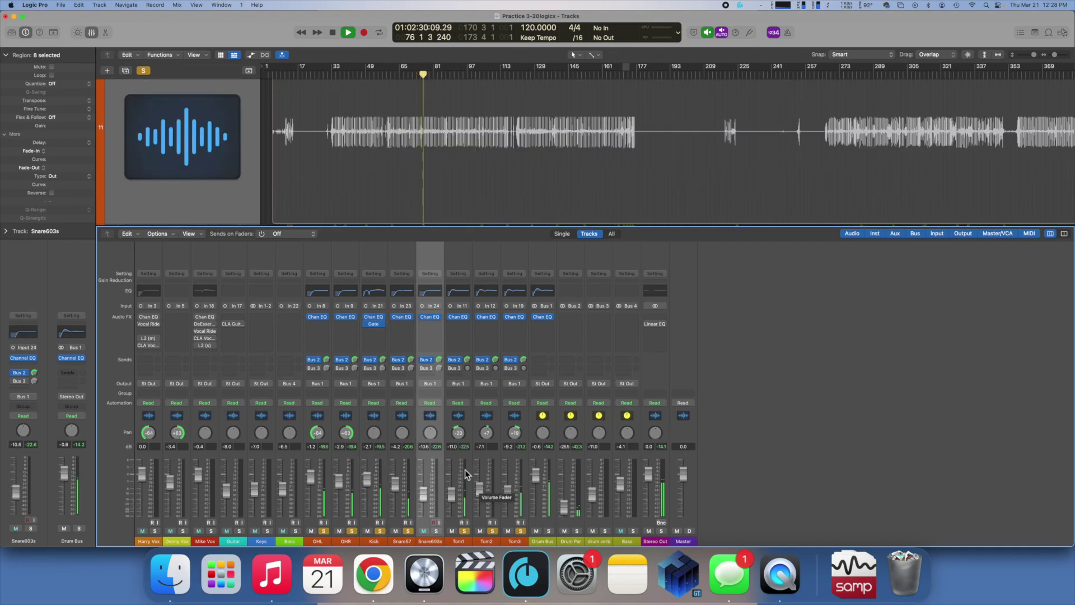
Step: Lower the Tom1, Tom2 and Tom3 faders together, with Tom1 at about -12.8 dB, while playing the fills around bar 170
{"action": "left_click", "coordinate": [459, 456]}
{"action": "left_click", "coordinate": [512, 462], "text": "shift"}
{"action": "key", "text": "super+a"}
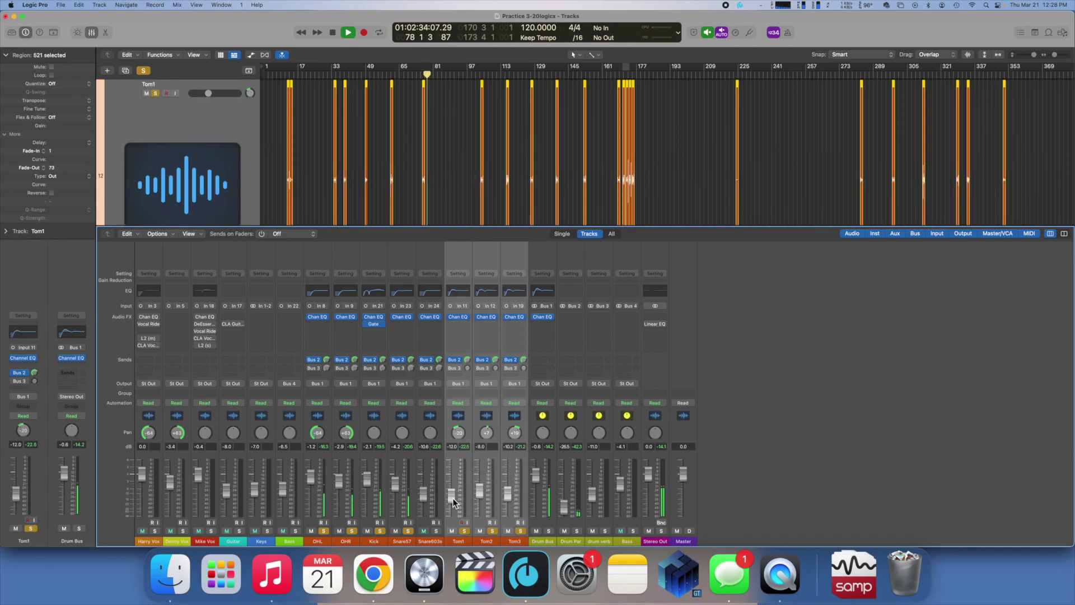
{"action": "left_click", "coordinate": [616, 75]}
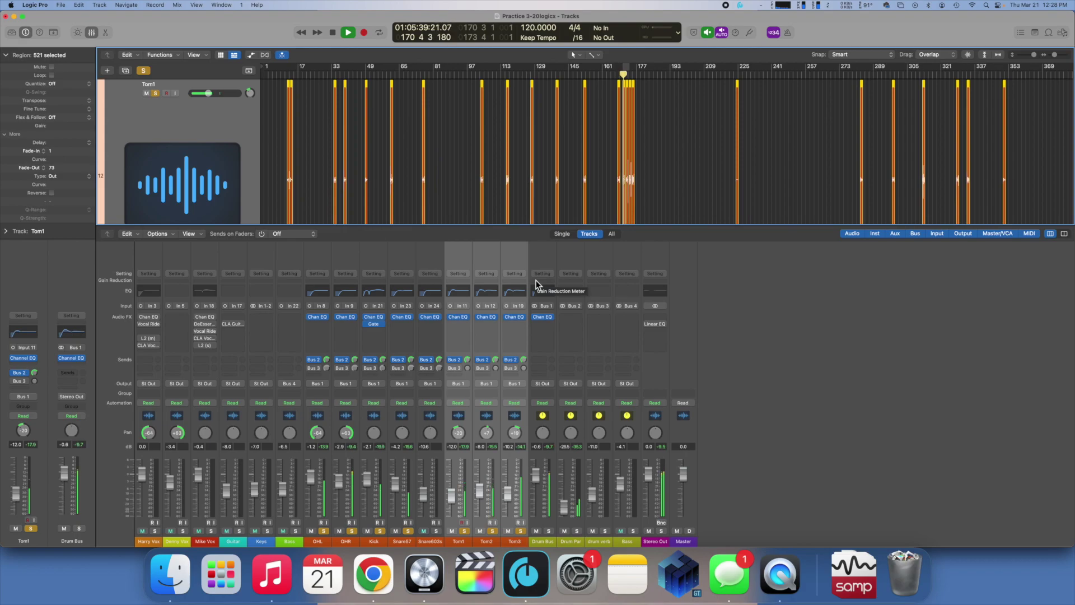
{"action": "left_click", "coordinate": [499, 454]}
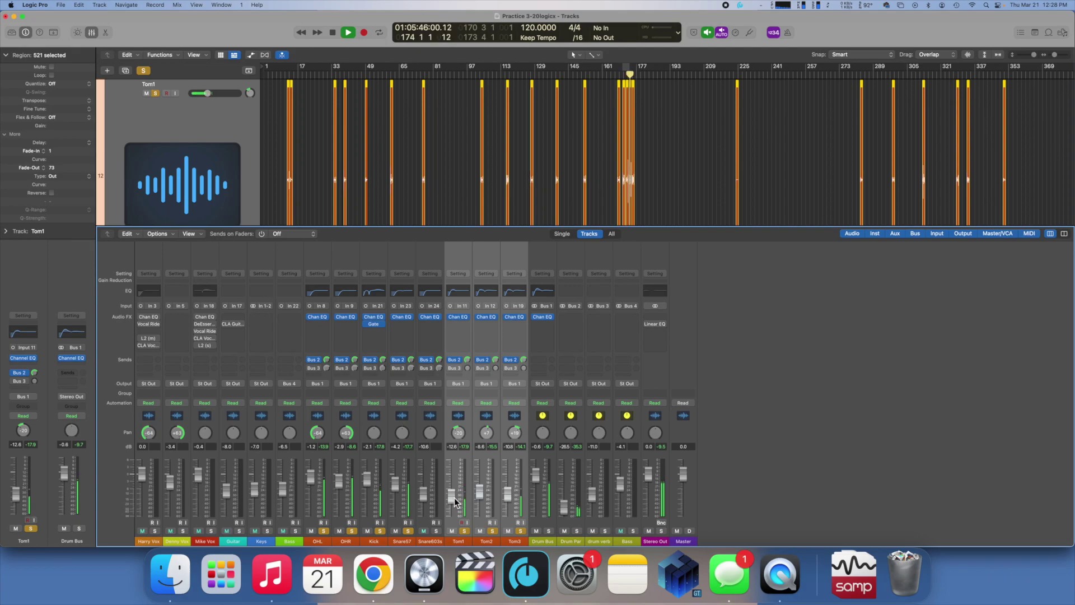
Step: Hide the mixer, deselect the tom regions, stop playback, and show the drum tracks at reduced height across the whole recording
{"action": "key", "text": "x"}
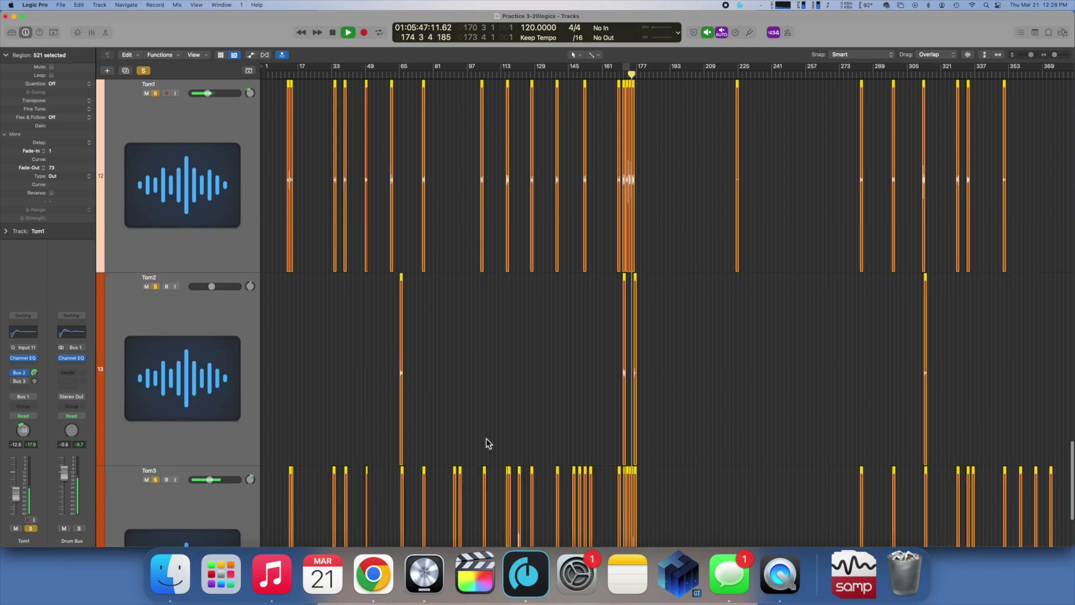
{"action": "left_click", "coordinate": [550, 307]}
{"action": "scroll", "coordinate": [550, 307], "scroll_direction": "up", "scroll_amount": 1}
{"action": "scroll", "coordinate": [550, 307], "scroll_direction": "up", "scroll_amount": 2}
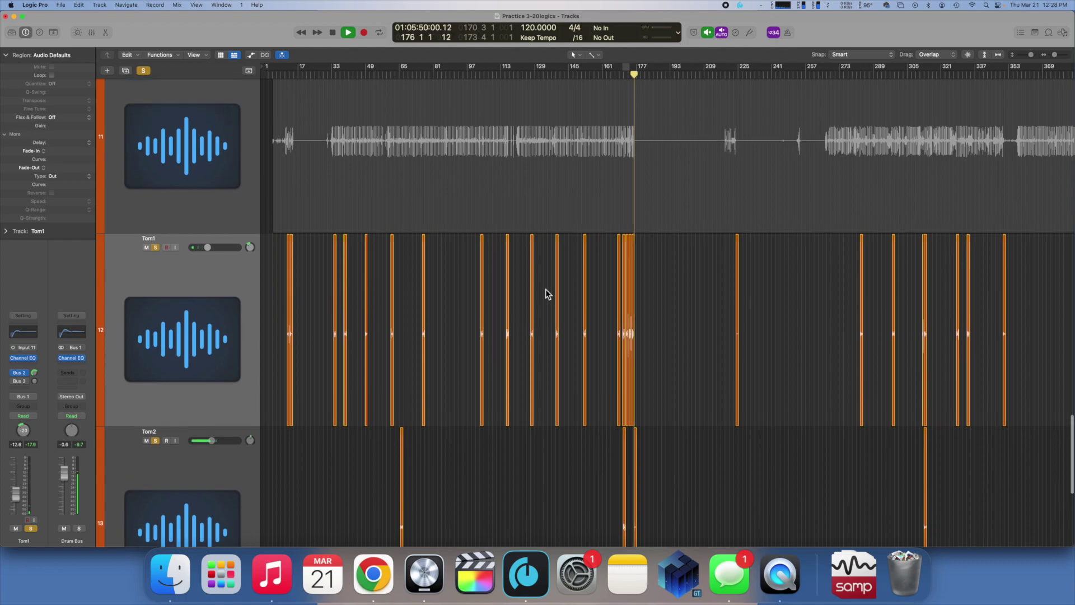
{"action": "scroll", "coordinate": [546, 289], "scroll_direction": "down", "scroll_amount": 5}
{"action": "key", "text": "space"}
{"action": "key", "text": "super+Left"}
{"action": "key", "text": "super+Left"}
{"action": "key", "text": "super+Left"}
{"action": "scroll", "coordinate": [551, 162], "scroll_direction": "up", "scroll_amount": 2}
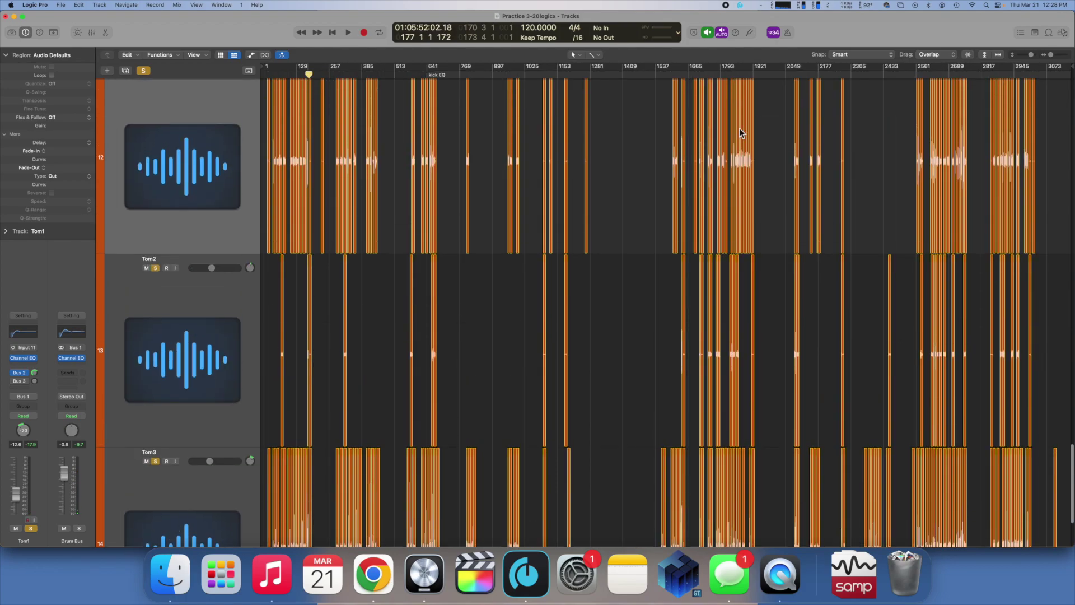
{"action": "left_click_drag", "start_coordinate": [1027, 56], "coordinate": [1024, 56]}
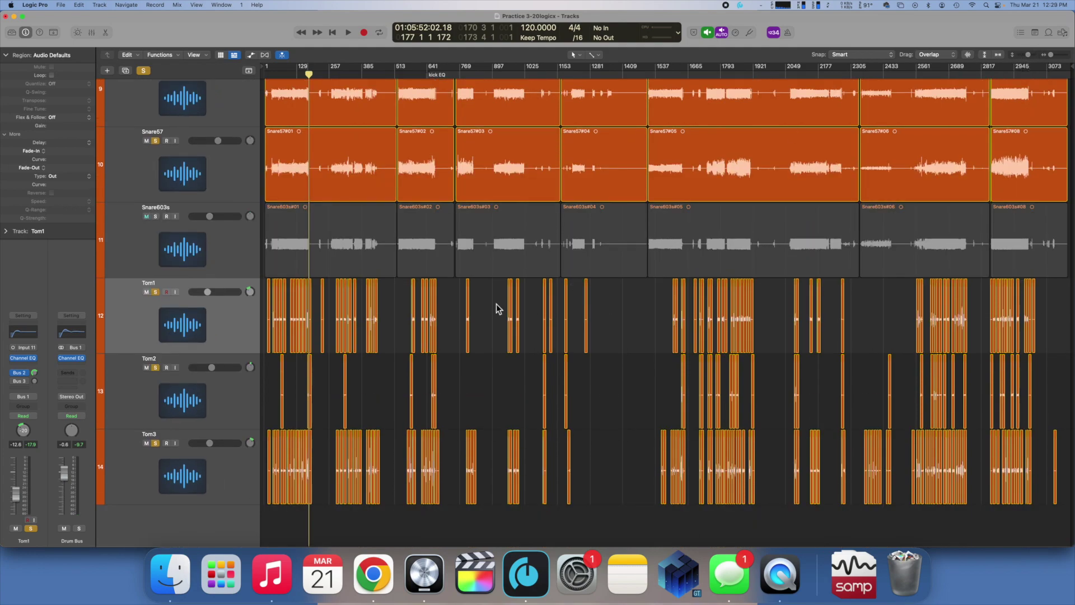
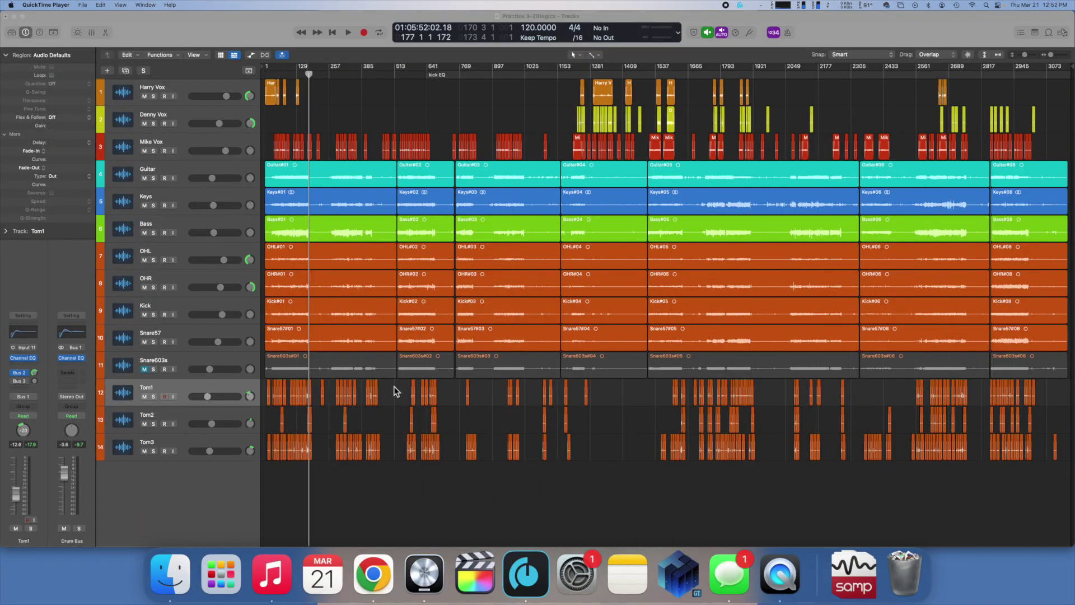
Step: Locate the end of the first song near bar 177 and select the Kick track
{"action": "left_click", "coordinate": [322, 258]}
{"action": "key", "text": "super+Right"}
{"action": "key", "text": "super+Right"}
{"action": "key", "text": "super+Right"}
{"action": "key", "text": "super+Right"}
{"action": "key", "text": "super+Right"}
{"action": "scroll", "coordinate": [322, 258], "scroll_direction": "left", "scroll_amount": 10}
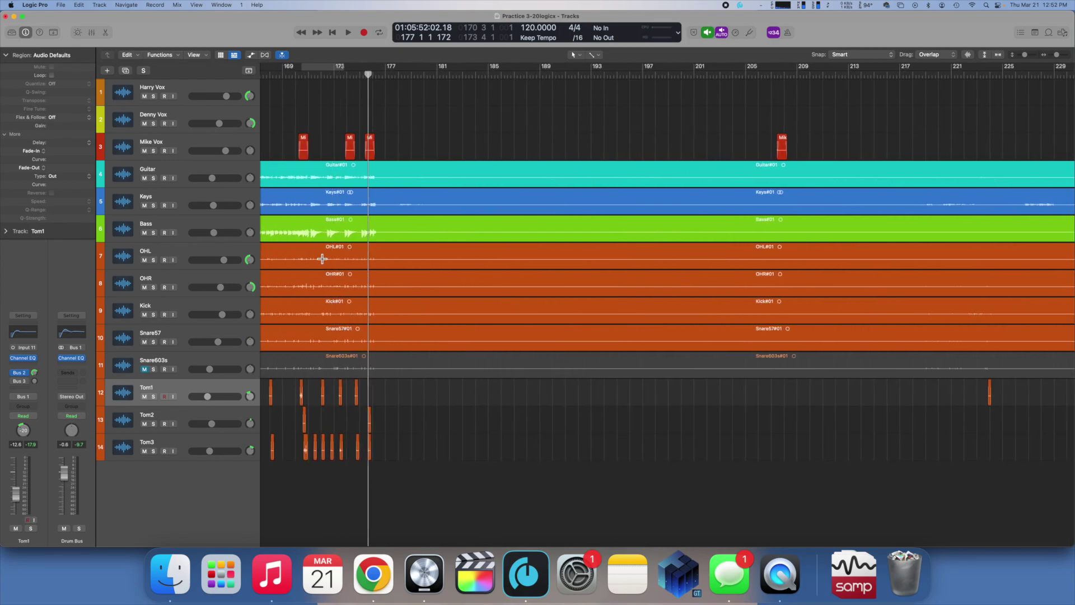
{"action": "left_click", "coordinate": [196, 305]}
{"action": "key", "text": "super+Right"}
{"action": "key", "text": "super+Right"}
{"action": "key", "text": "super+Right"}
{"action": "key", "text": "super+Right"}
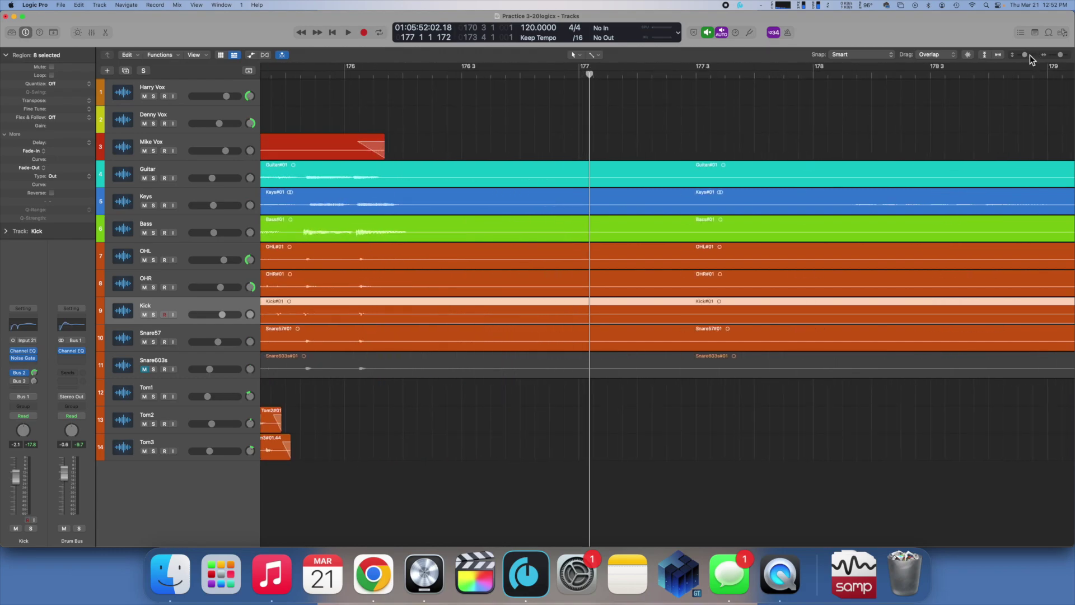
Step: Enlarge the tracks and compare the hit onsets in the bass, overhead, kick and snare waveforms at about 175 2 3
{"action": "left_click_drag", "start_coordinate": [1028, 55], "coordinate": [1031, 56]}
{"action": "scroll", "coordinate": [678, 215], "scroll_direction": "left", "scroll_amount": 5}
{"action": "scroll", "coordinate": [678, 216], "scroll_direction": "left", "scroll_amount": 3}
{"action": "left_click", "coordinate": [576, 79]}
{"action": "key", "text": "super+Right"}
{"action": "key", "text": "super+Right"}
{"action": "key", "text": "super+Right"}
{"action": "key", "text": "super+Right"}
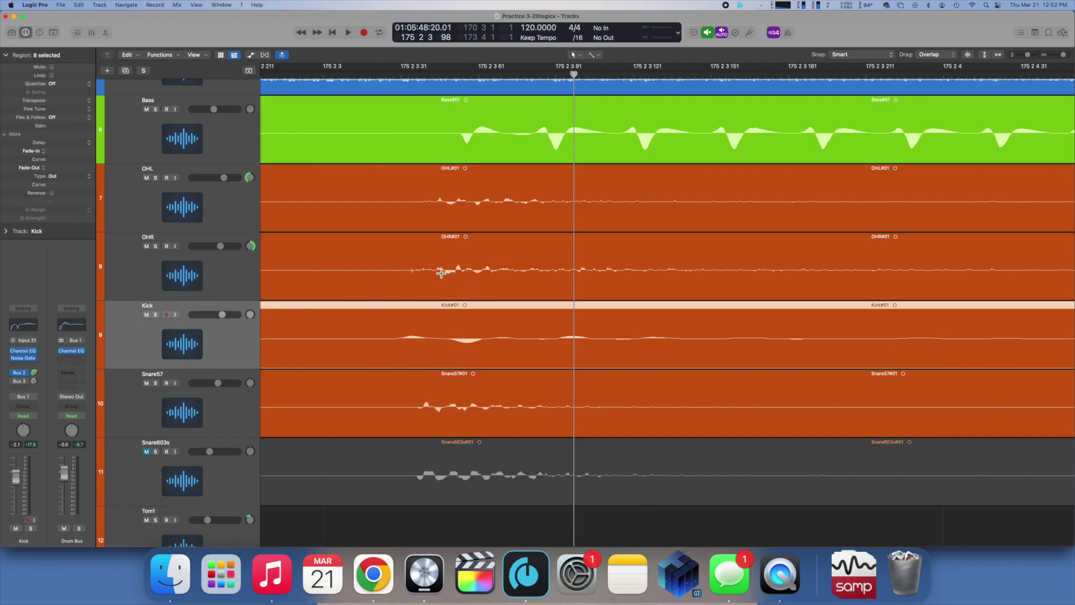
{"action": "key", "text": "super+Left"}
{"action": "key", "text": "super+Left"}
{"action": "key", "text": "super+Left"}
{"action": "key", "text": "super+Left"}
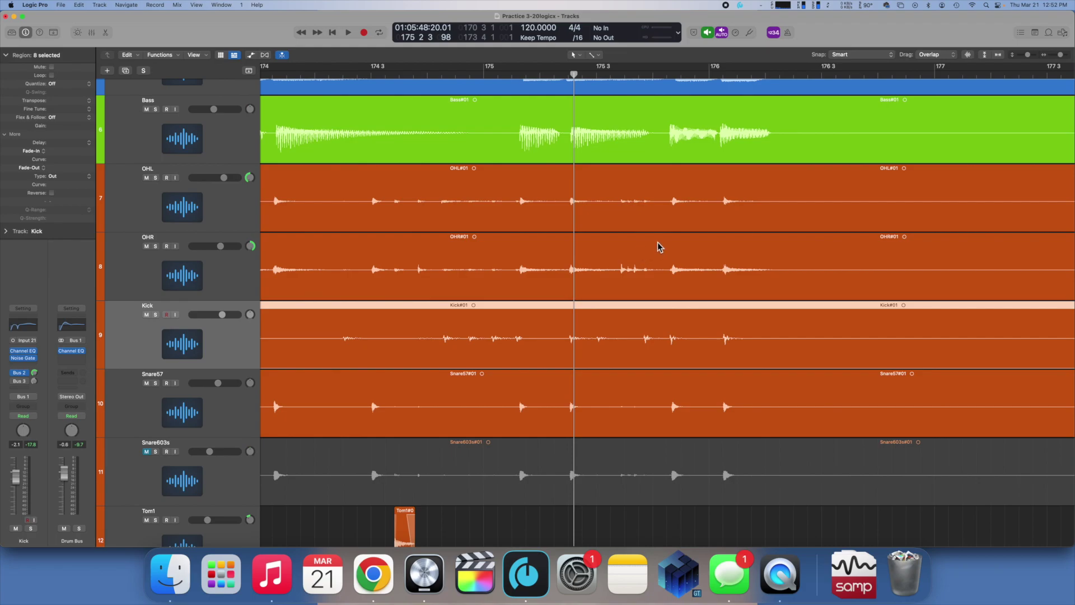
Step: Examine the alignment of the bass, kick, snare and overhead hits near 175 4 2, marking the snare onset with the playhead
{"action": "left_click", "coordinate": [683, 73]}
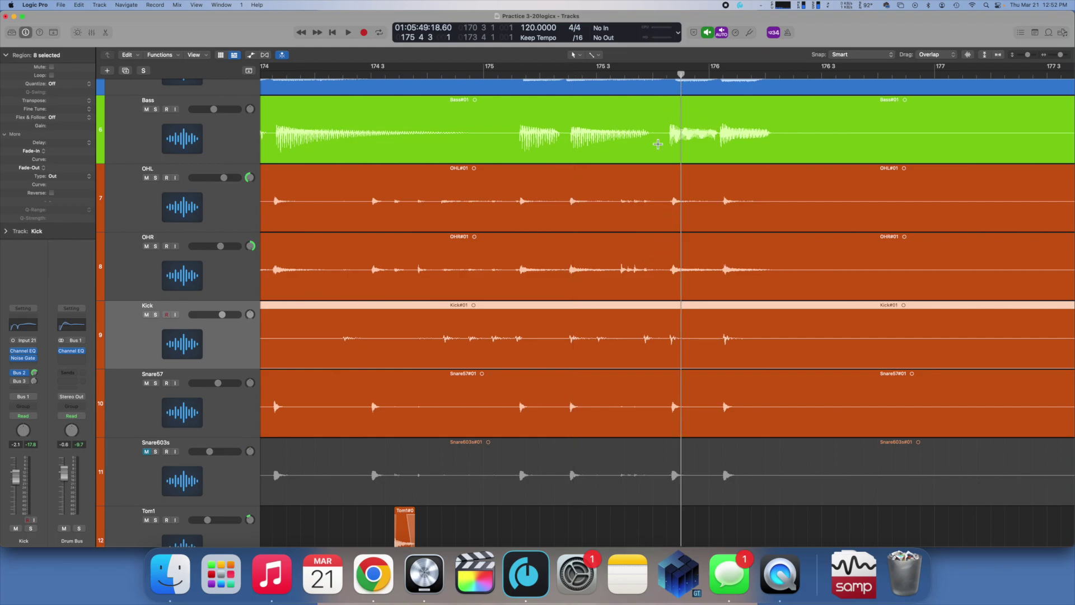
{"action": "key", "text": "super+Right"}
{"action": "key", "text": "super+Right"}
{"action": "key", "text": "super+Right"}
{"action": "key", "text": "super+Right"}
{"action": "key", "text": "super+Right"}
{"action": "key", "text": "super+Right"}
{"action": "scroll", "coordinate": [658, 144], "scroll_direction": "left", "scroll_amount": 5}
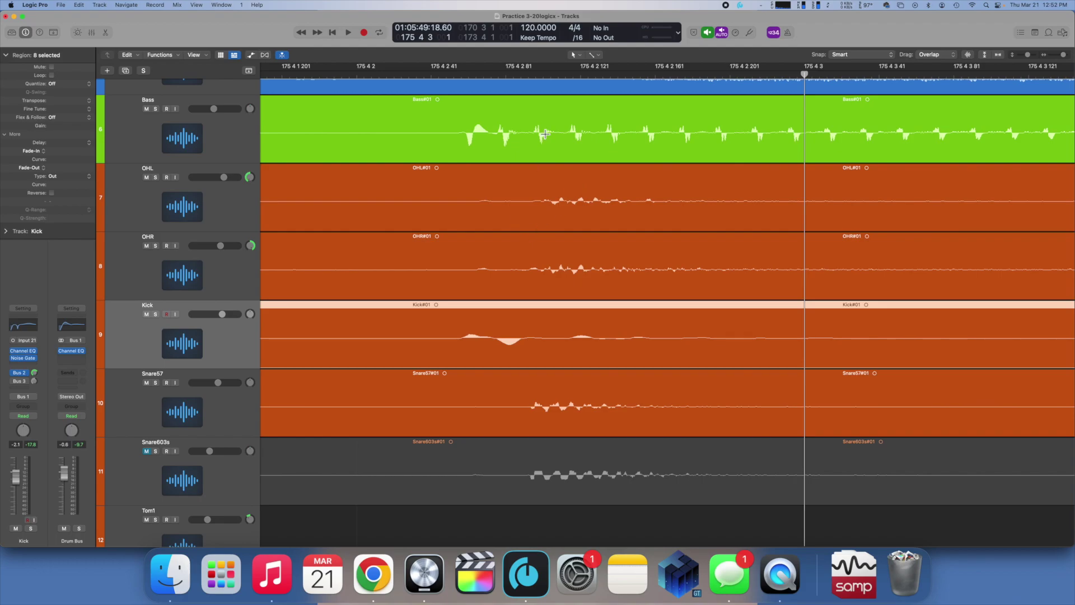
{"action": "left_click_drag", "start_coordinate": [521, 79], "coordinate": [536, 80]}
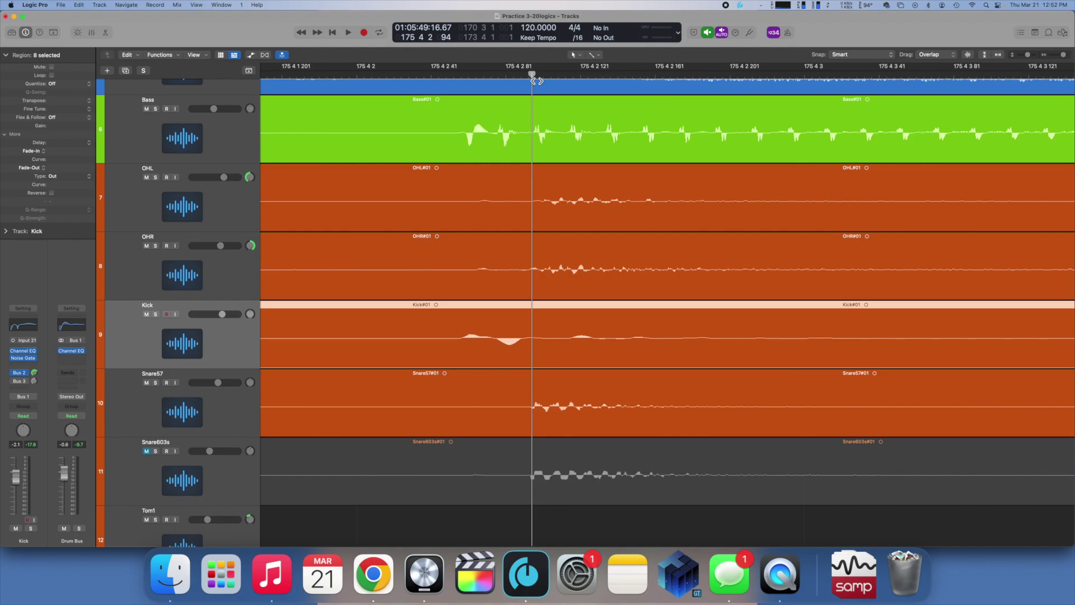
{"action": "key", "text": "super+Left"}
{"action": "key", "text": "super+Left"}
{"action": "key", "text": "super+Left"}
{"action": "key", "text": "super+Left"}
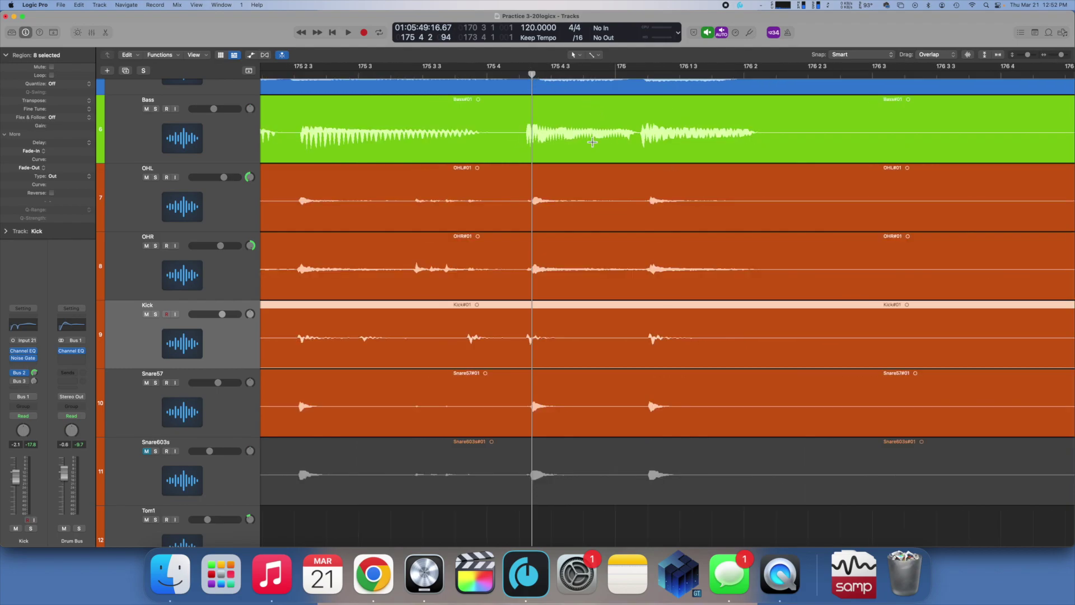
Step: Examine the drum waveforms of the song's ending around bar 171 for individual kick and snare hits
{"action": "key", "text": "super+Left"}
{"action": "key", "text": "super+Left"}
{"action": "key", "text": "super+Left"}
{"action": "key", "text": "super+Left"}
{"action": "scroll", "coordinate": [592, 142], "scroll_direction": "left", "scroll_amount": 10}
{"action": "scroll", "coordinate": [592, 142], "scroll_direction": "right", "scroll_amount": 5}
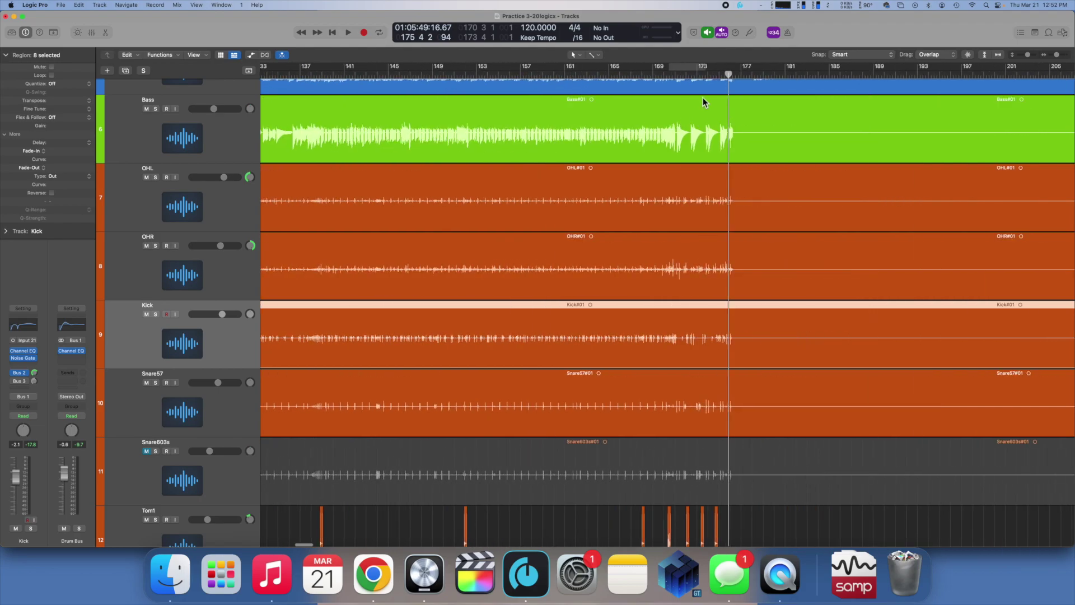
{"action": "left_click", "coordinate": [681, 77]}
{"action": "key", "text": "super+Right"}
{"action": "key", "text": "super+Right"}
{"action": "key", "text": "super+Right"}
{"action": "key", "text": "super+Right"}
{"action": "key", "text": "super+Right"}
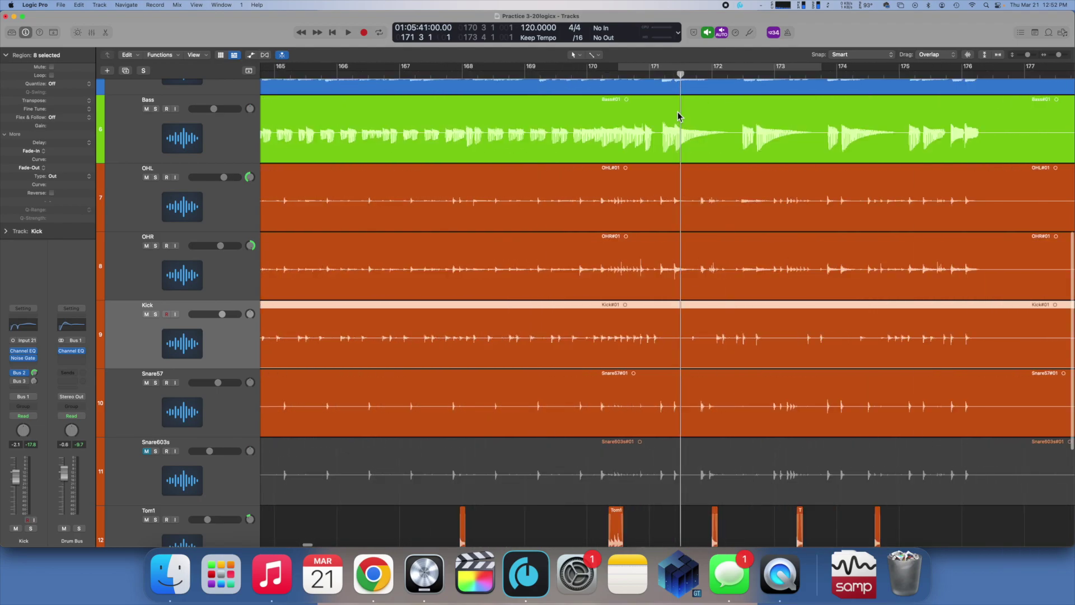
{"action": "key", "text": "super+Right"}
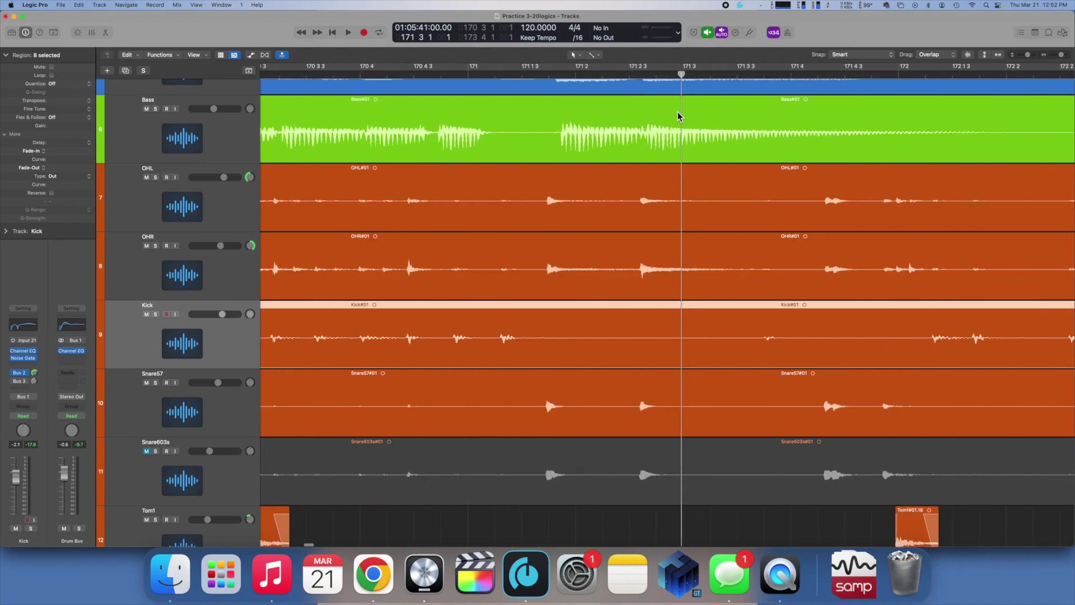
Step: Play from 170 3 4 177, set a cycle range from 170 4 1 217 to 170 4 3 201, and solo the overhead tracks
{"action": "scroll", "coordinate": [679, 116], "scroll_direction": "left", "scroll_amount": 3}
{"action": "left_click", "coordinate": [497, 76]}
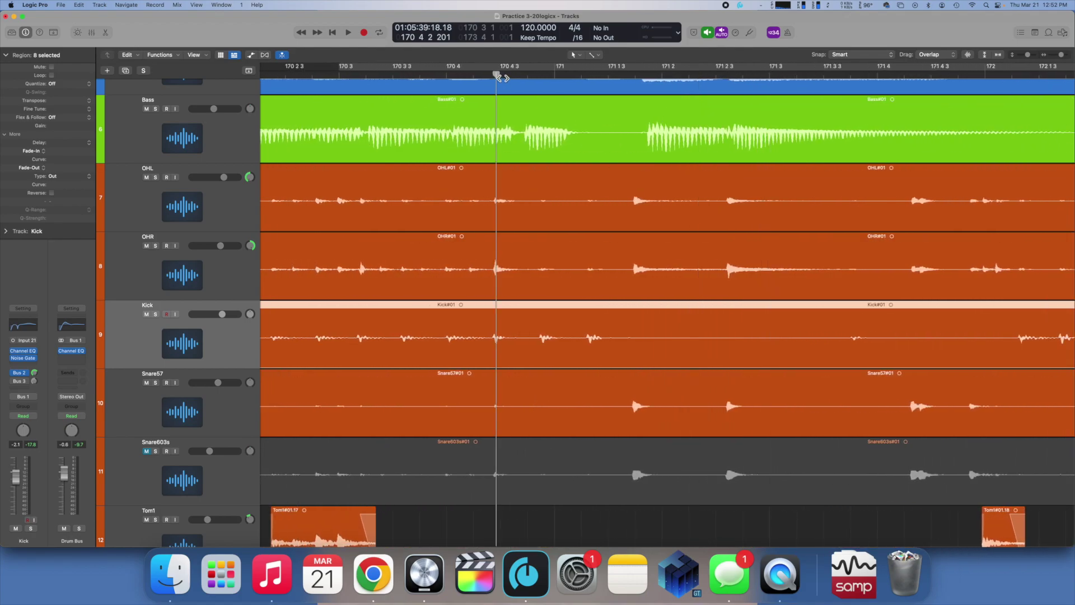
{"action": "left_click", "coordinate": [442, 79]}
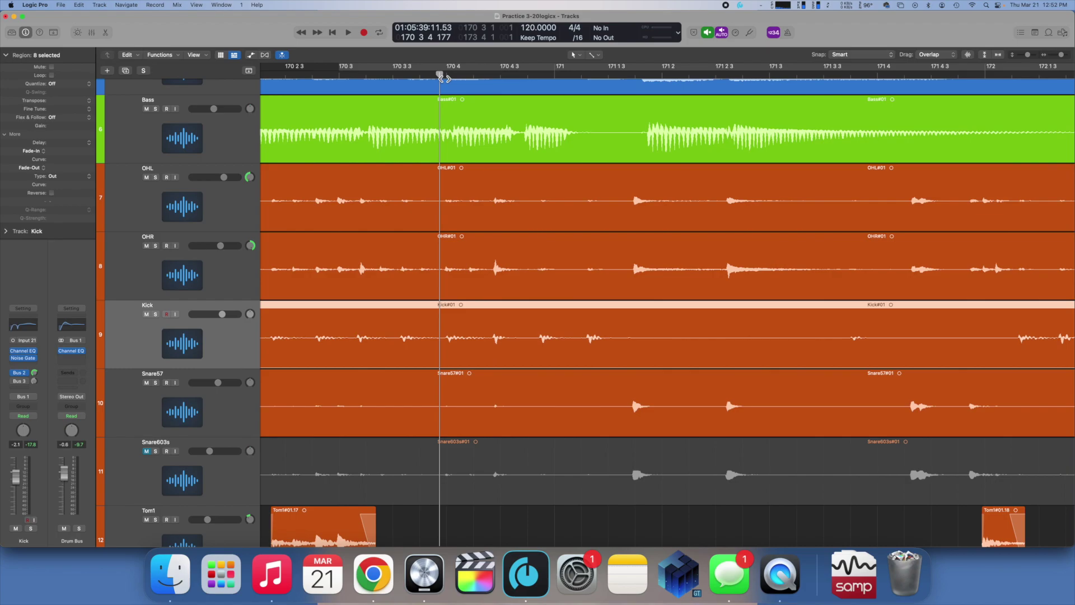
{"action": "key", "text": "space"}
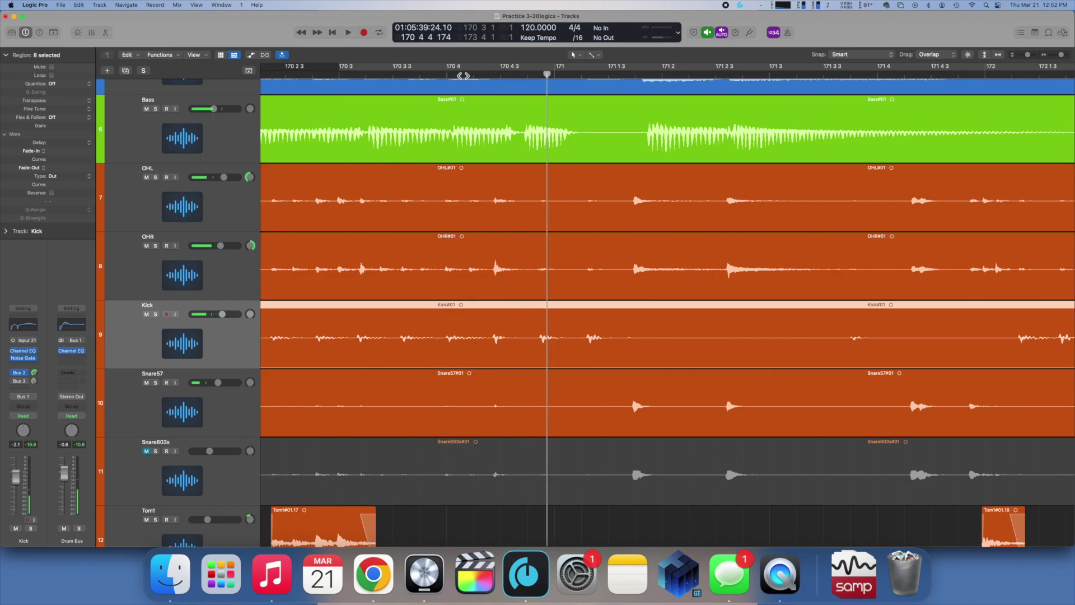
{"action": "left_click_drag", "start_coordinate": [472, 72], "coordinate": [524, 72]}
{"action": "left_click_drag", "start_coordinate": [156, 178], "coordinate": [159, 312]}
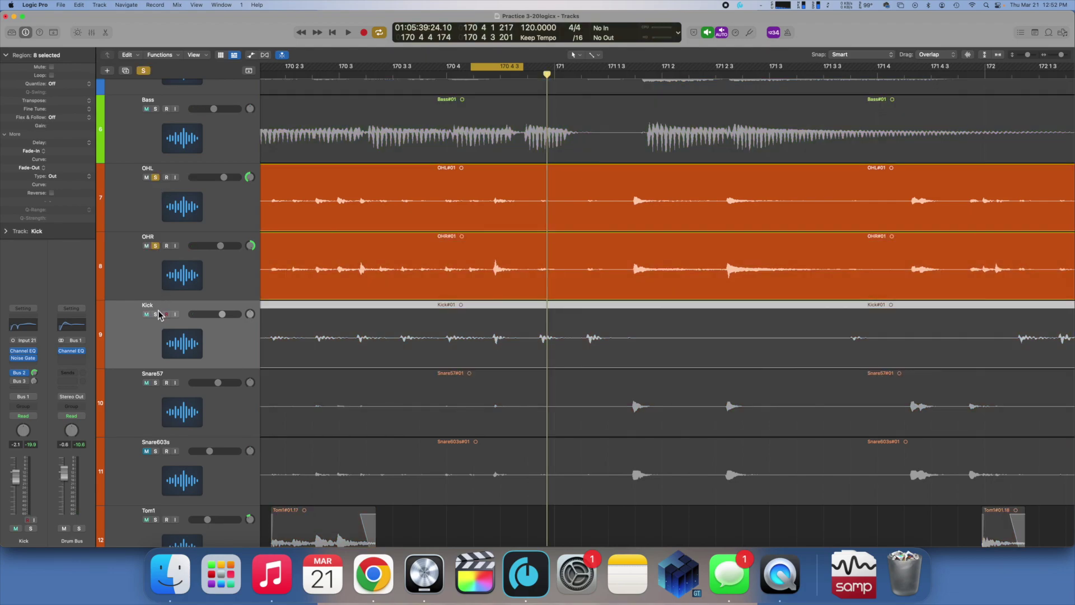
Step: Solo the Kick track, audition it with the overheads, and shift its region later to line up with the overhead hit before 170 4 3
{"action": "key", "text": "space"}
{"action": "key", "text": "space"}
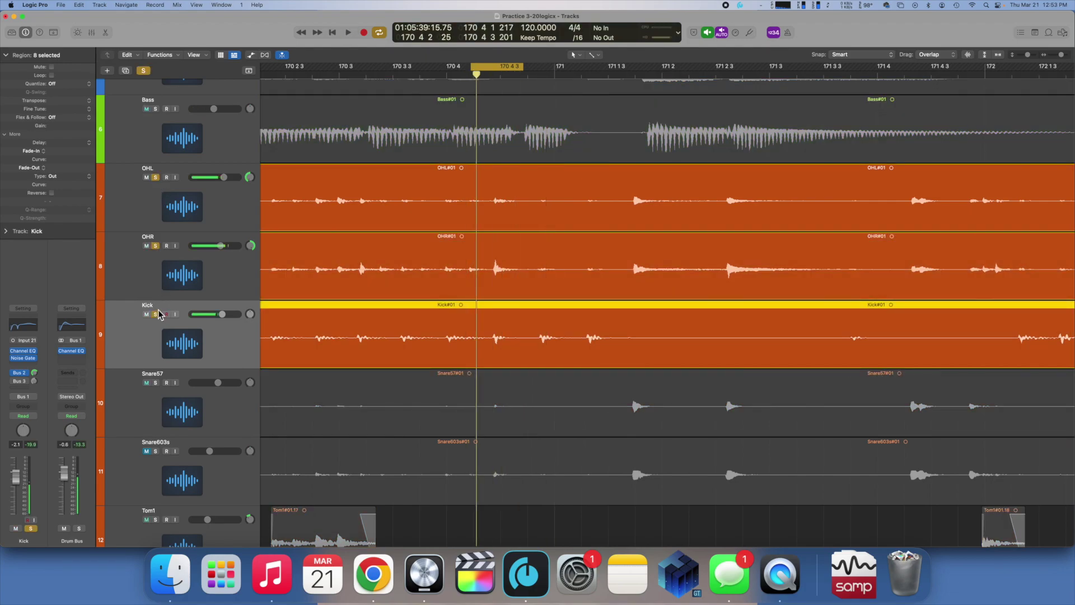
{"action": "key", "text": "super+Right"}
{"action": "key", "text": "super+Right"}
{"action": "key", "text": "super+Right"}
{"action": "key", "text": "super+Right"}
{"action": "key", "text": "super+Right"}
{"action": "key", "text": "super+Right"}
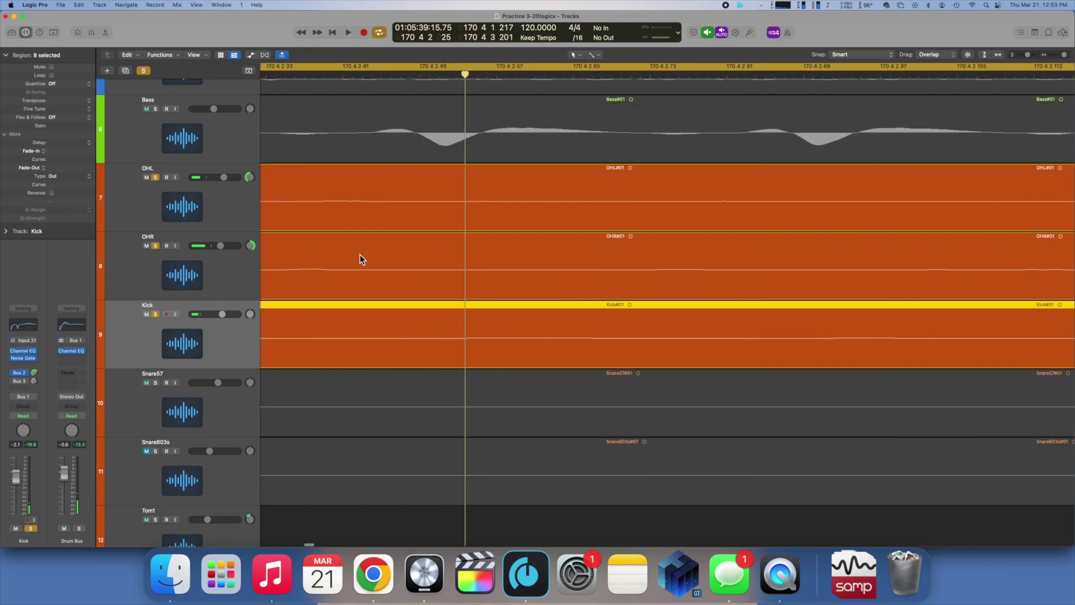
{"action": "scroll", "coordinate": [359, 255], "scroll_direction": "right", "scroll_amount": 10}
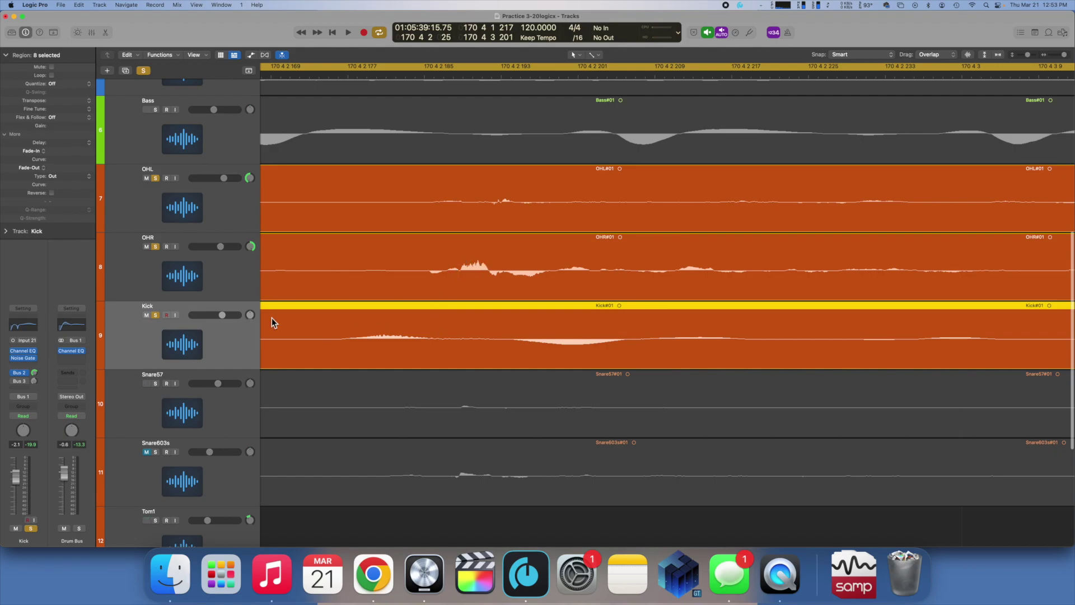
{"action": "left_click", "coordinate": [205, 406]}
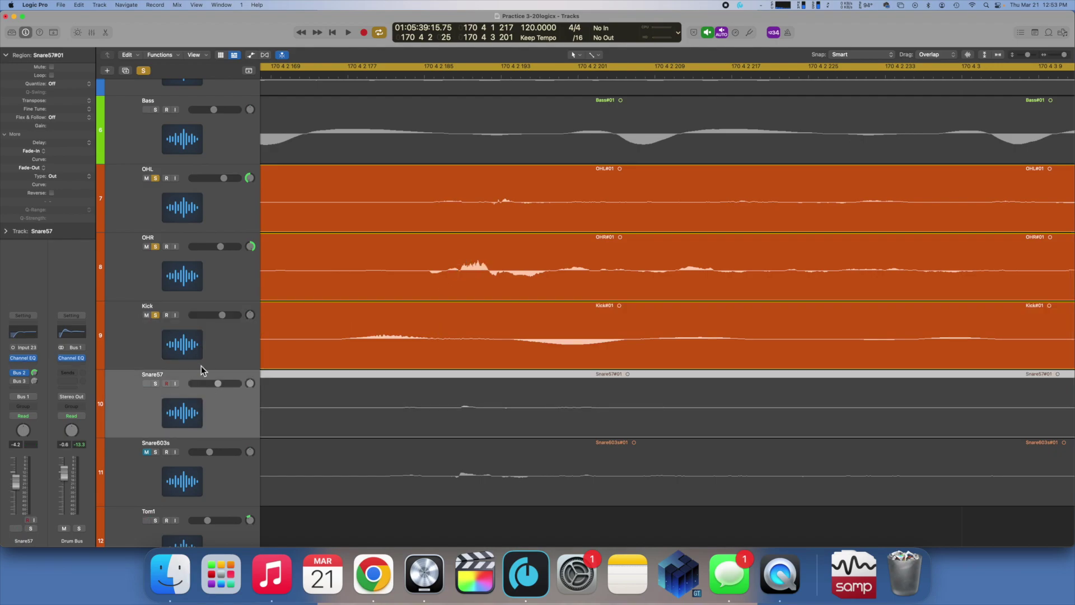
{"action": "left_click", "coordinate": [185, 312]}
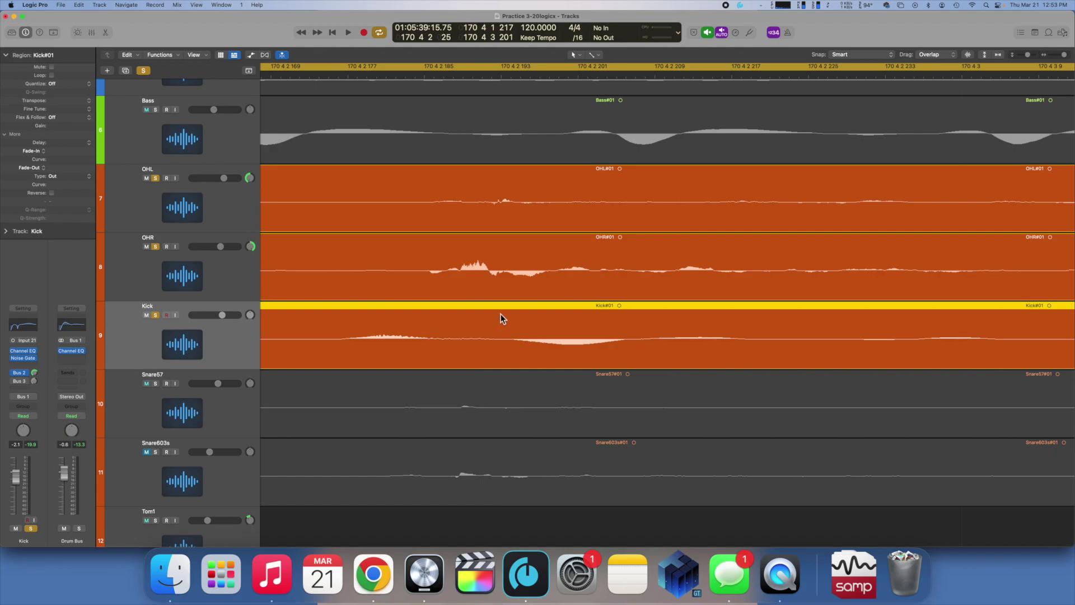
{"action": "left_click_drag", "start_coordinate": [510, 312], "coordinate": [577, 306]}
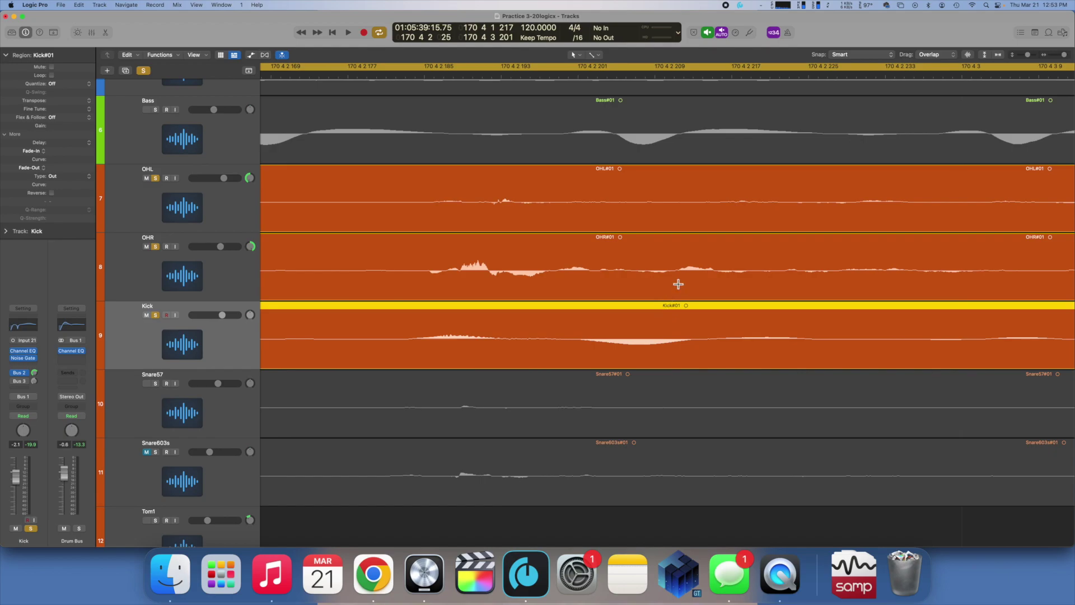
Step: Audition the shifted Kick with the overheads over an extended cycle range, and shorten the range to end at 171 1 3 193
{"action": "key", "text": "super+Left"}
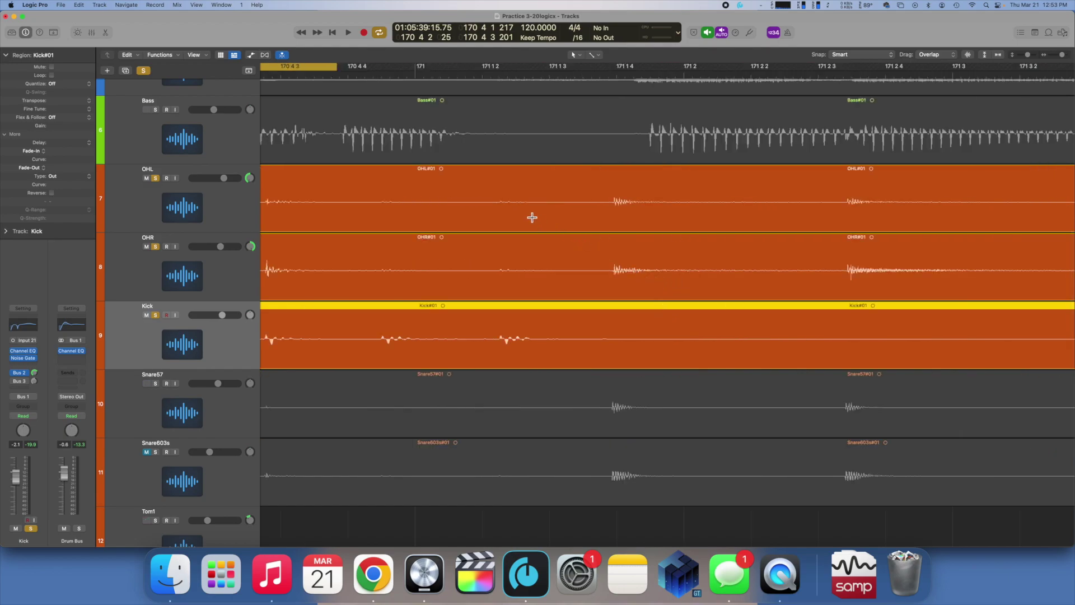
{"action": "key", "text": "super+Left"}
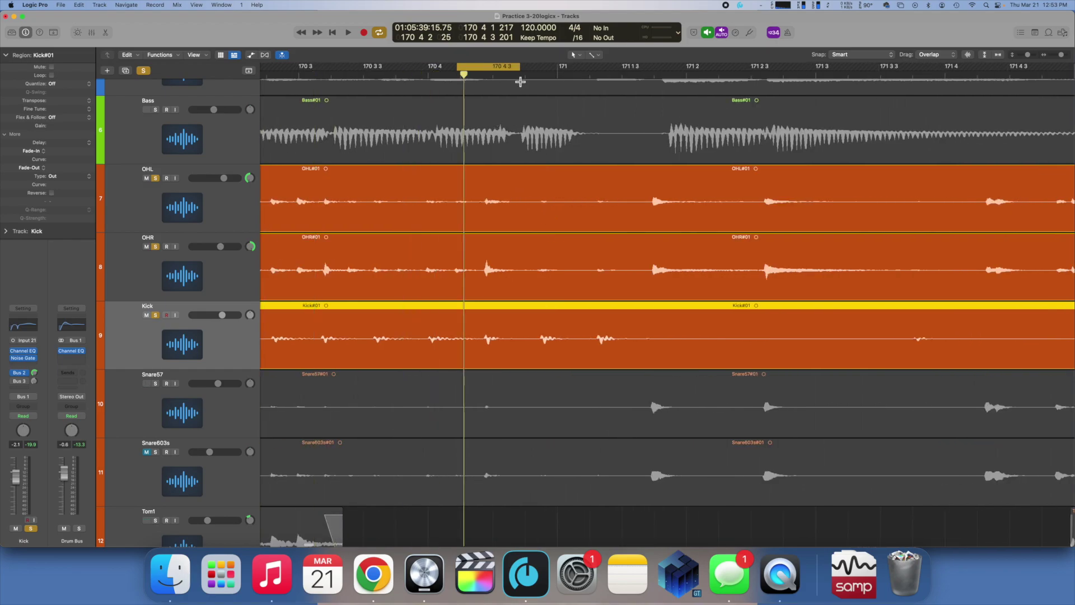
{"action": "left_click_drag", "start_coordinate": [523, 73], "coordinate": [816, 134]}
{"action": "key", "text": "space"}
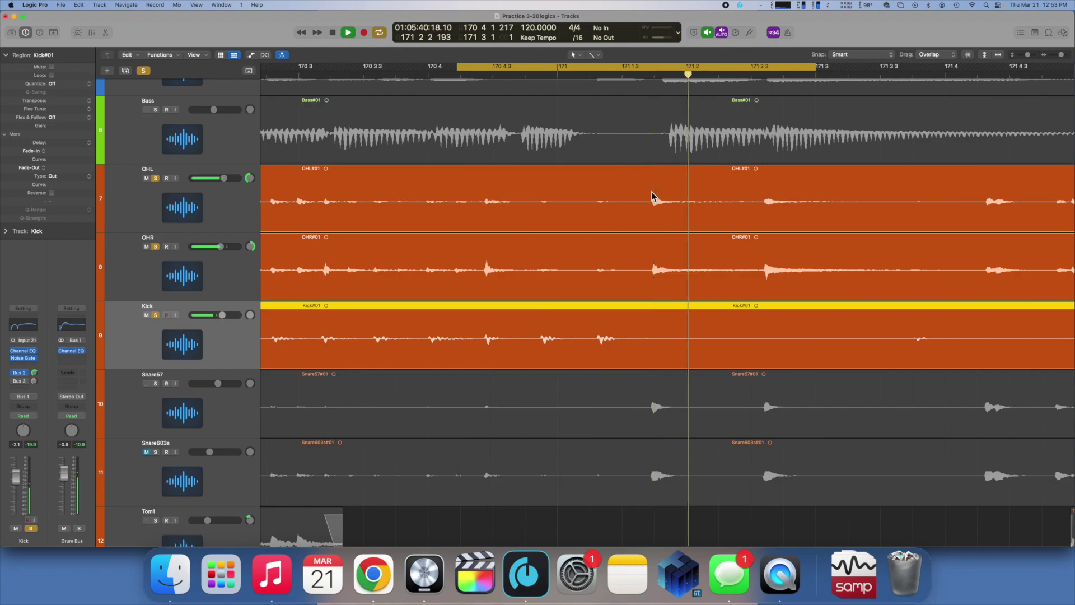
{"action": "key", "text": "space"}
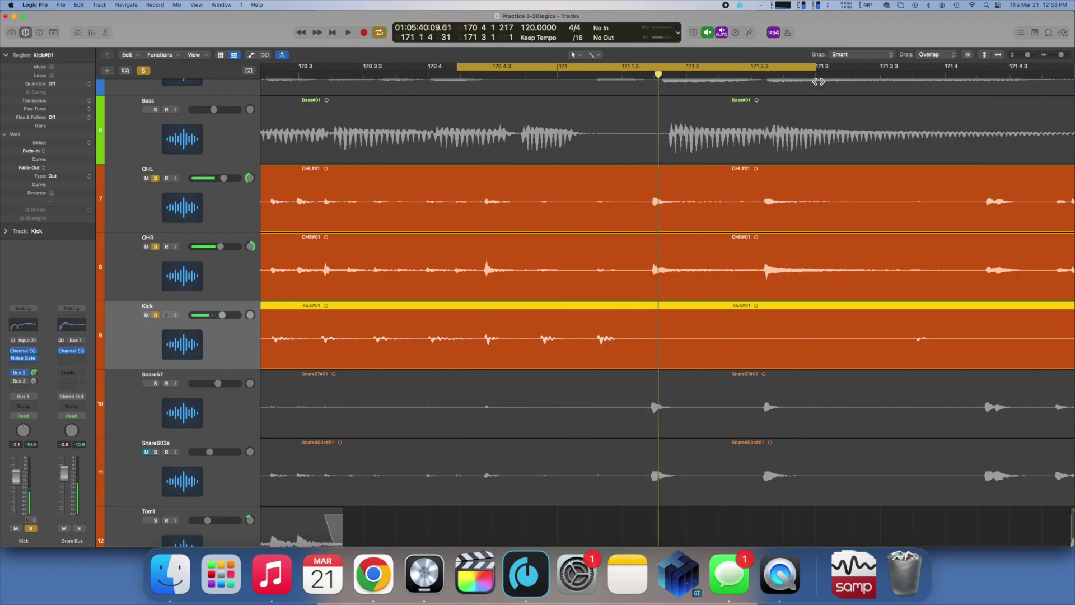
{"action": "left_click_drag", "start_coordinate": [820, 73], "coordinate": [648, 119]}
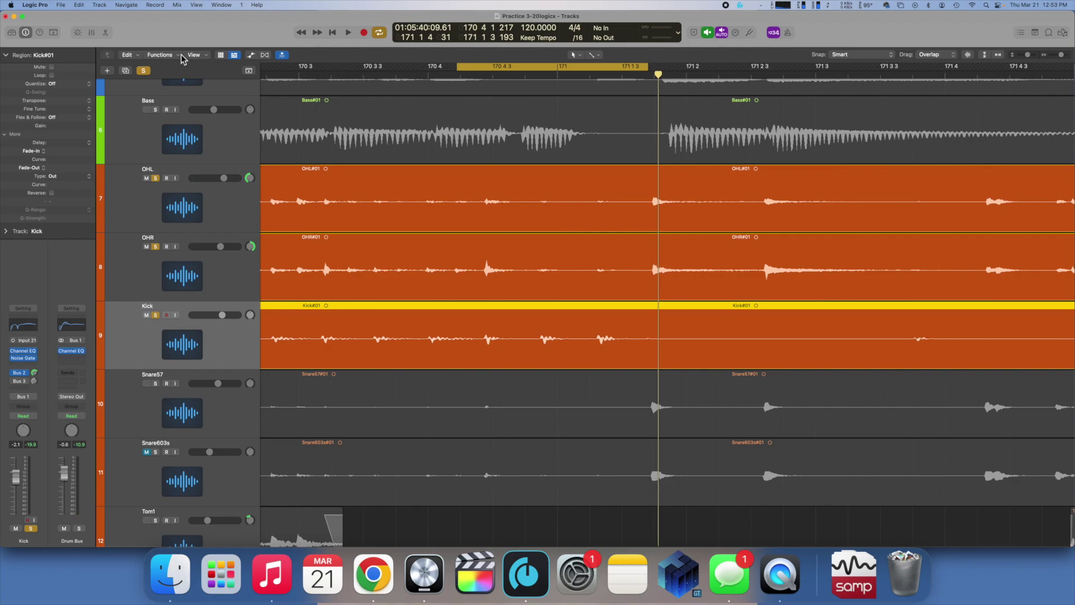
Step: Undo the Kick region move and play the cycle to hear the original timing against the overheads
{"action": "left_click", "coordinate": [61, 4]}
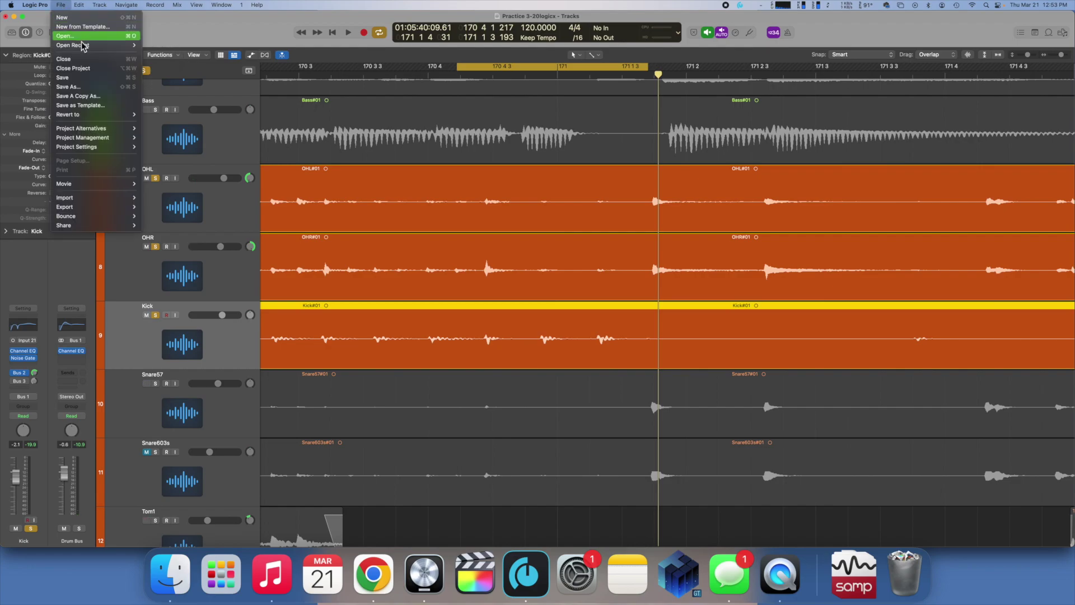
{"action": "mouse_move", "coordinate": [79, 5]}
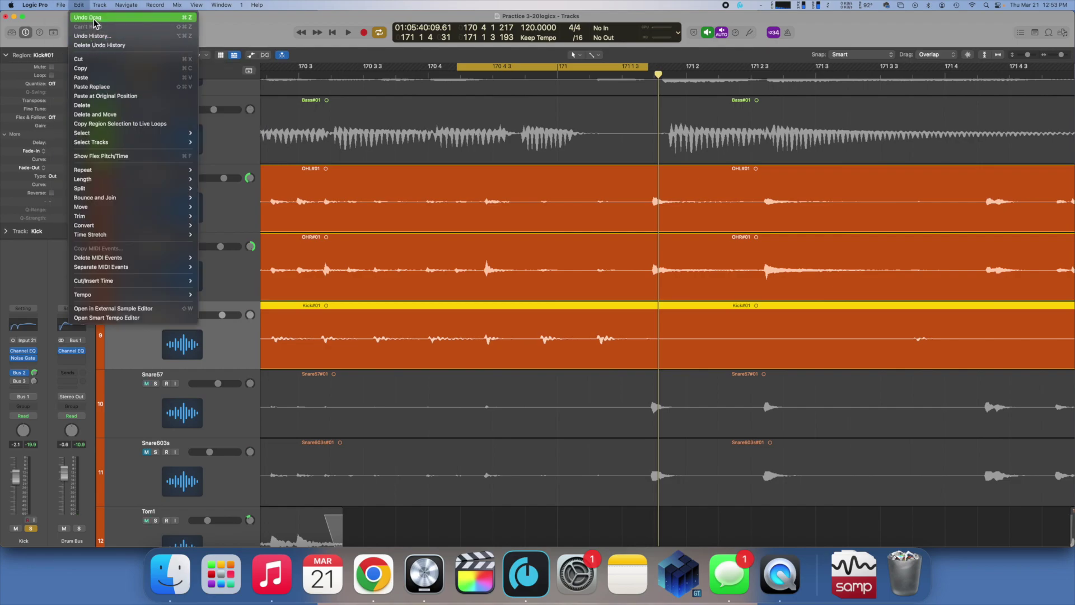
{"action": "left_click", "coordinate": [91, 18]}
{"action": "key", "text": "space"}
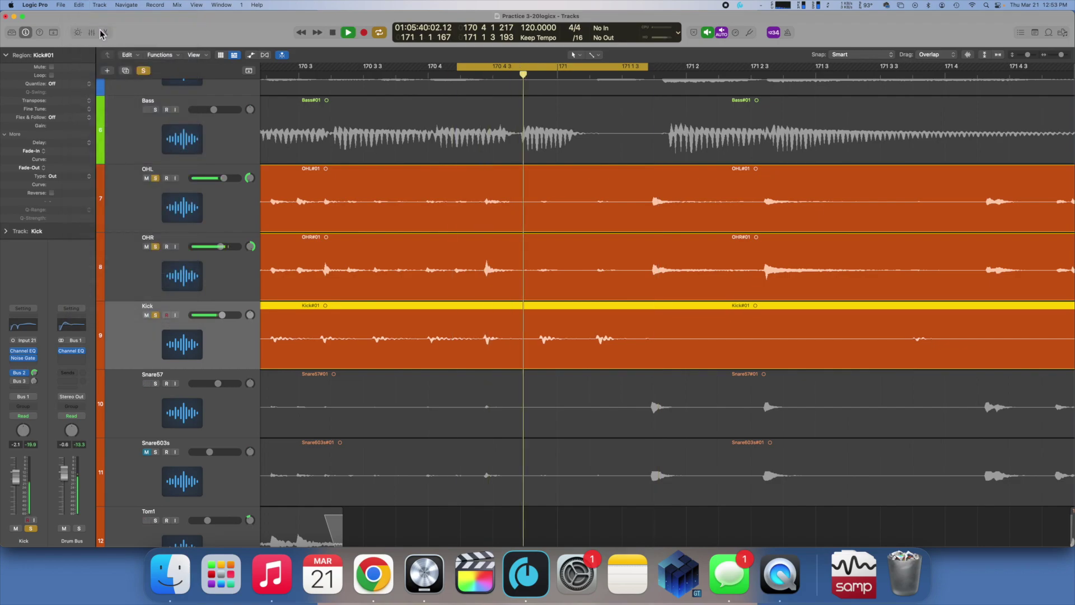
{"action": "key", "text": "space"}
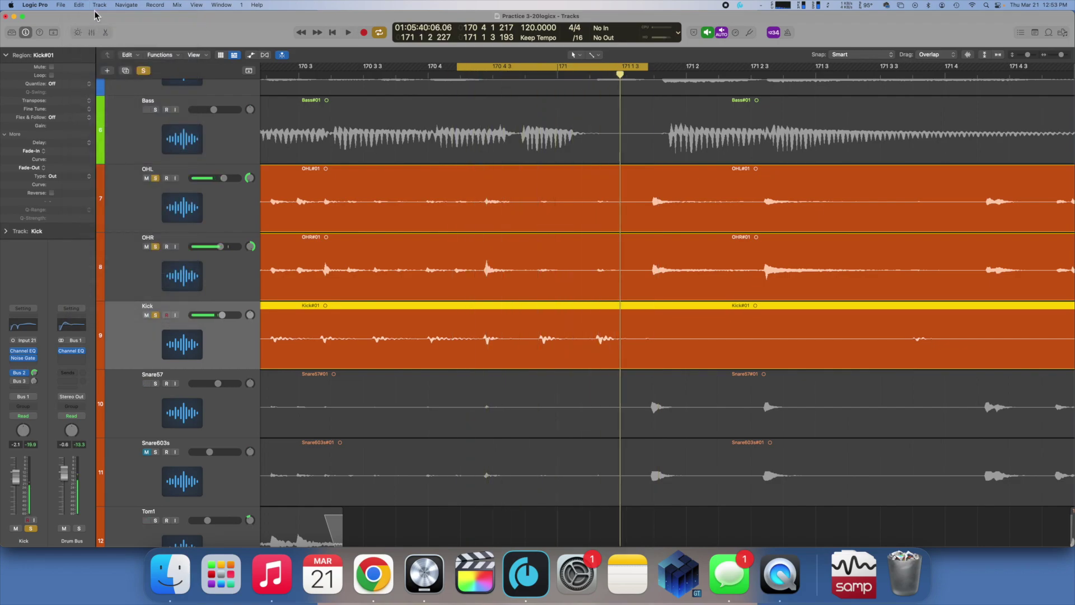
Step: Redo the Kick region move and play the cycle again for comparison
{"action": "left_click", "coordinate": [83, 8]}
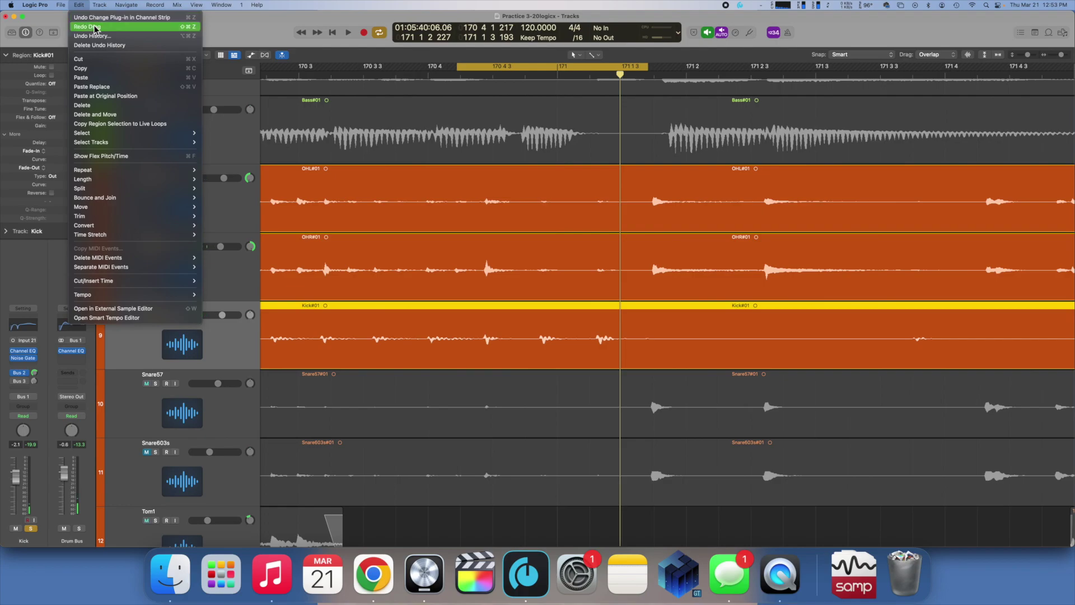
{"action": "left_click", "coordinate": [94, 27]}
{"action": "key", "text": "space"}
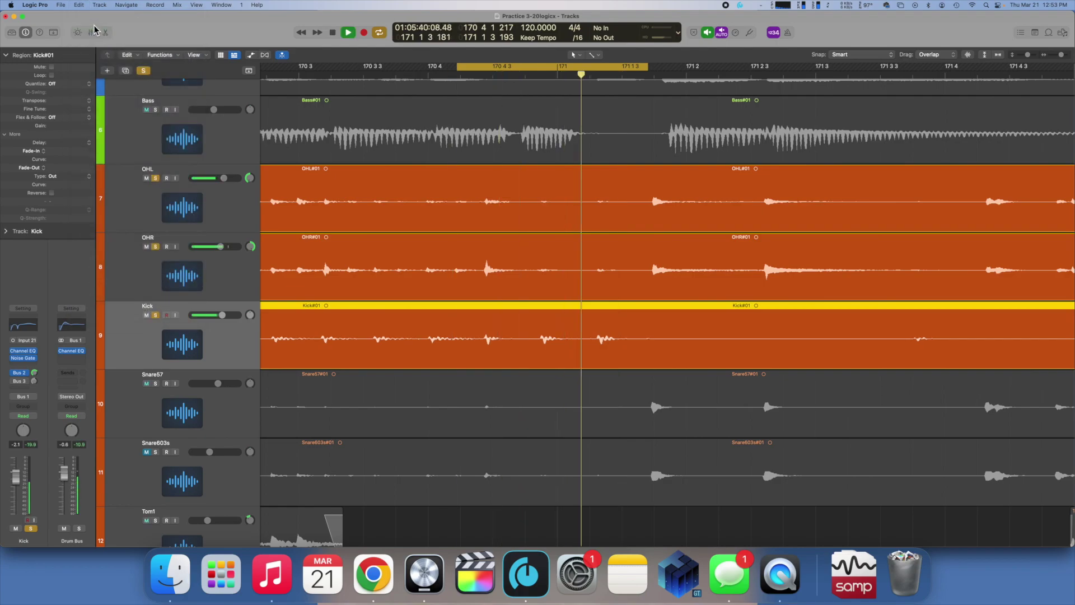
{"action": "key", "text": "space"}
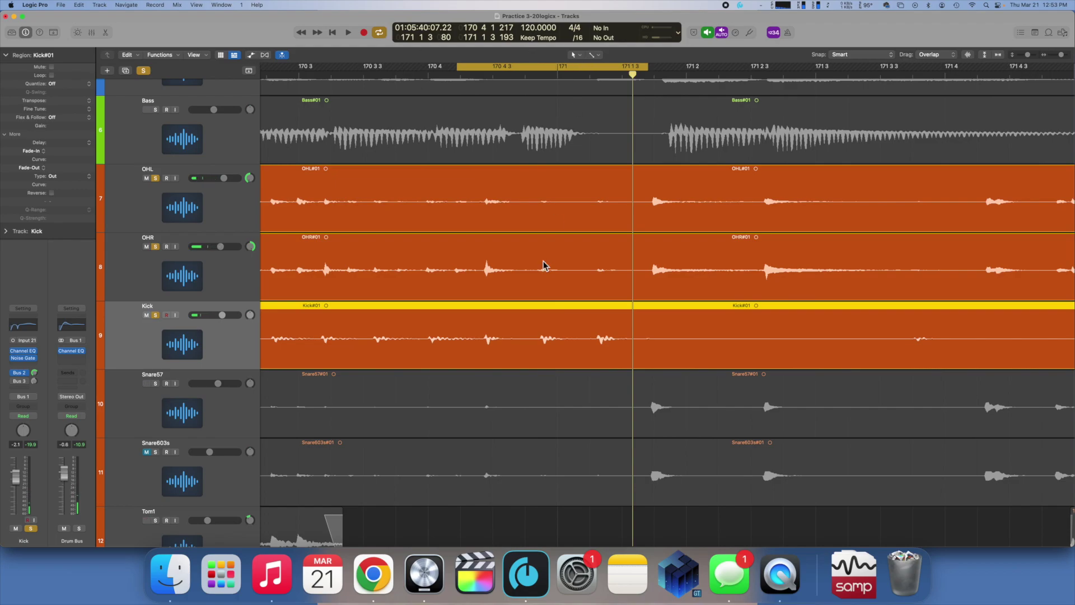
Step: Locate the snare hit just before 171 1 4 and turn off solo on the Kick track
{"action": "scroll", "coordinate": [543, 265], "scroll_direction": "down", "scroll_amount": 2}
{"action": "key", "text": "super+Right"}
{"action": "key", "text": "super+Right"}
{"action": "key", "text": "super+Right"}
{"action": "key", "text": "super+Left"}
{"action": "key", "text": "super+Left"}
{"action": "key", "text": "super+Left"}
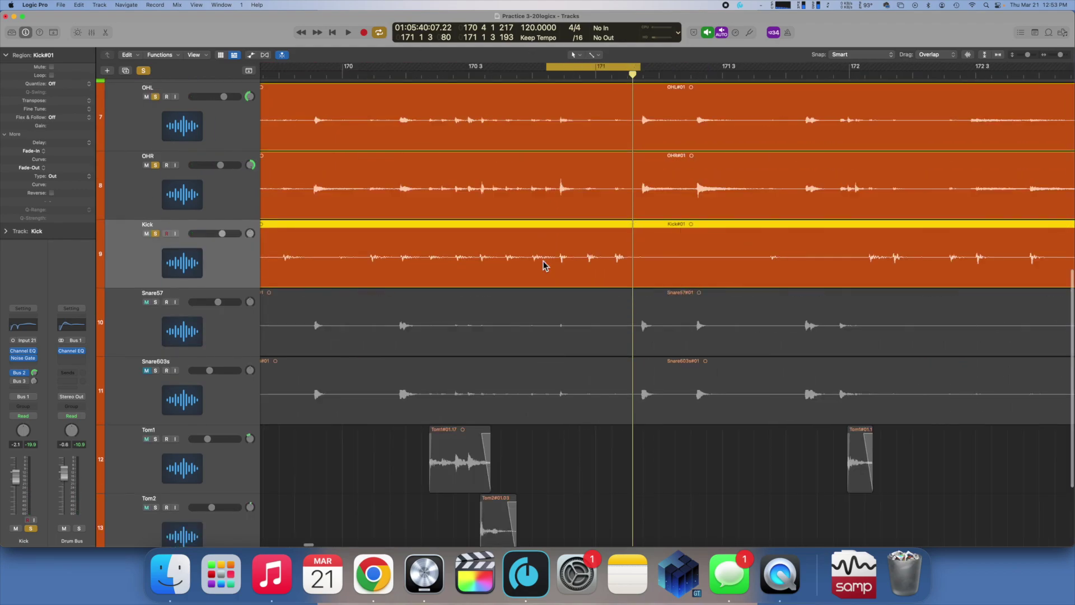
{"action": "key", "text": "super+Right"}
{"action": "key", "text": "super+Right"}
{"action": "key", "text": "super+Right"}
{"action": "key", "text": "super+Right"}
{"action": "key", "text": "super+Right"}
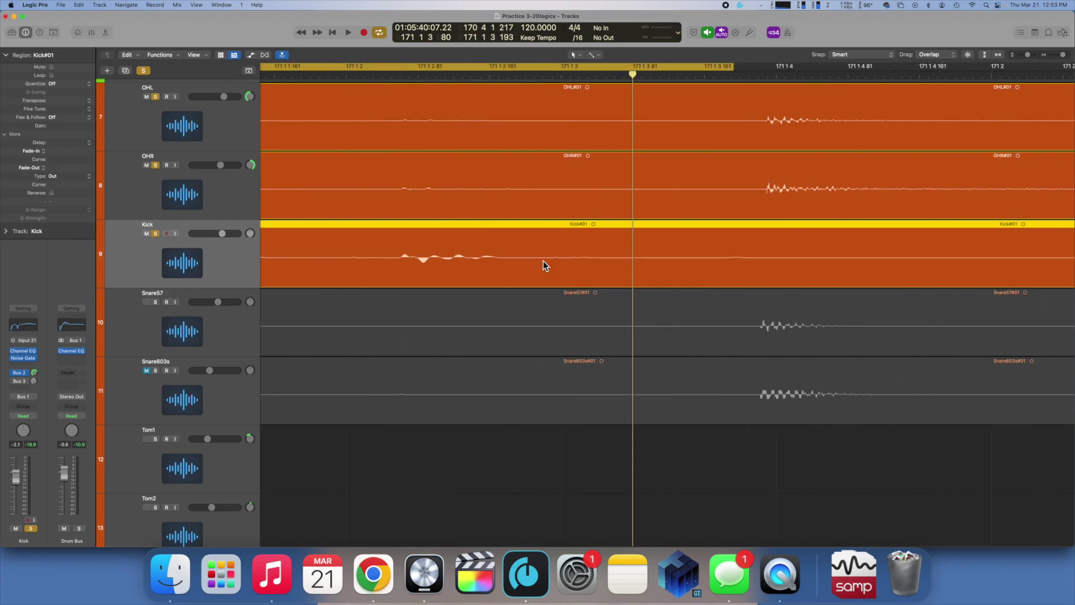
{"action": "left_click", "coordinate": [156, 234]}
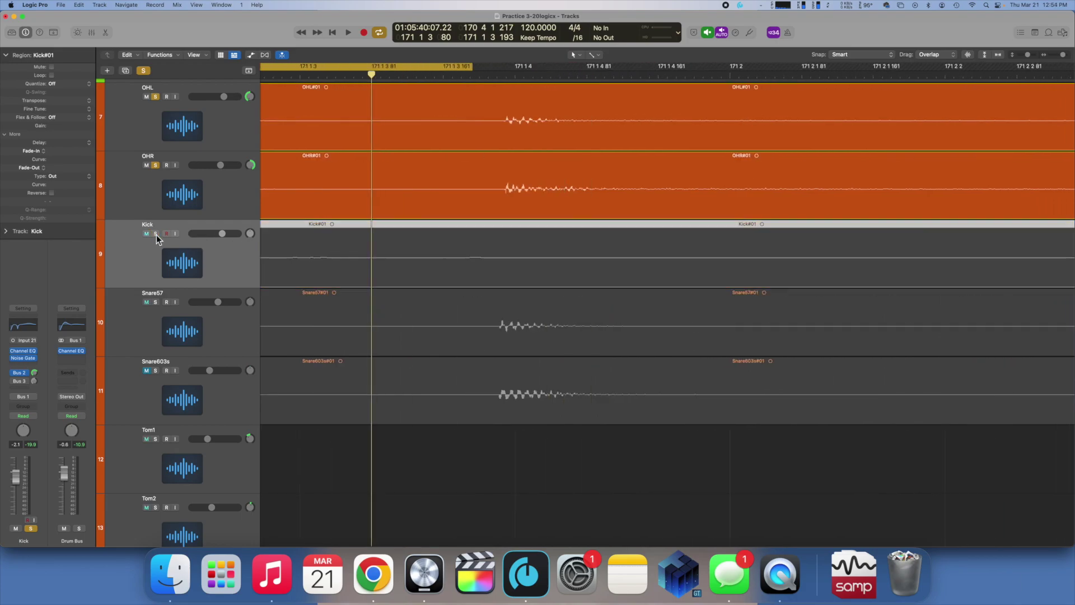
Step: Shift the Snare57 and Snare603s regions later together so their hit aligns with the overhead transient, using the playhead at 171 1 3 230 as reference
{"action": "left_click", "coordinate": [192, 317]}
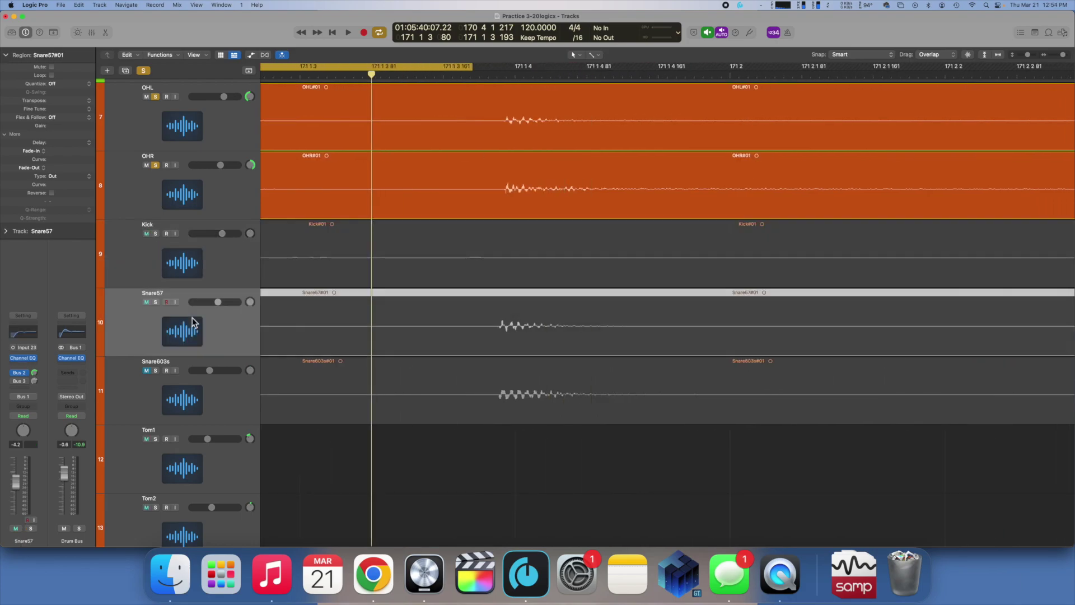
{"action": "left_click", "coordinate": [210, 396], "text": "shift"}
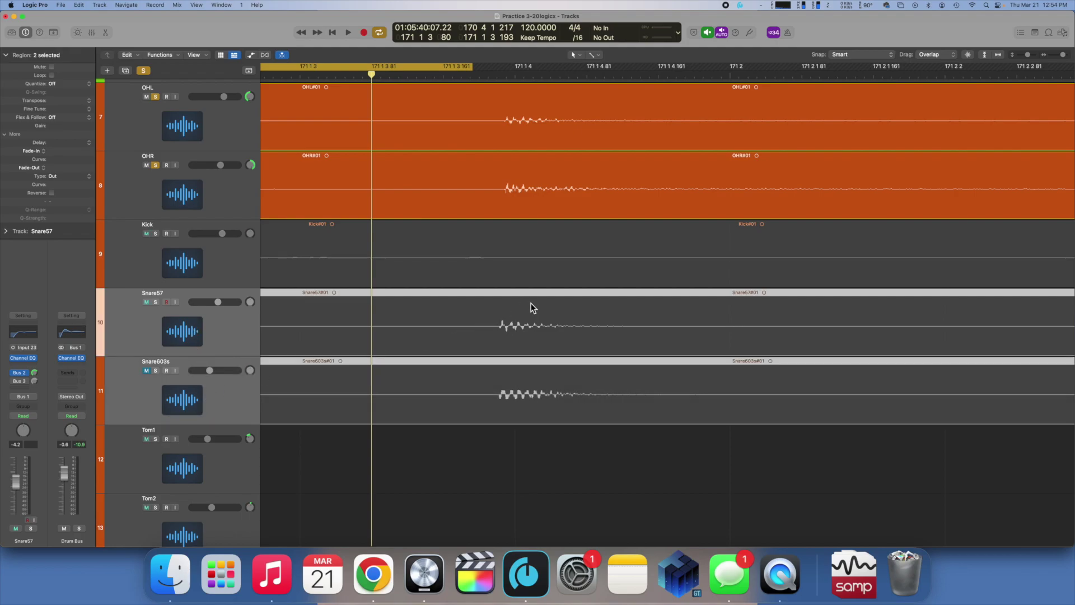
{"action": "scroll", "coordinate": [531, 304], "scroll_direction": "up", "scroll_amount": 5}
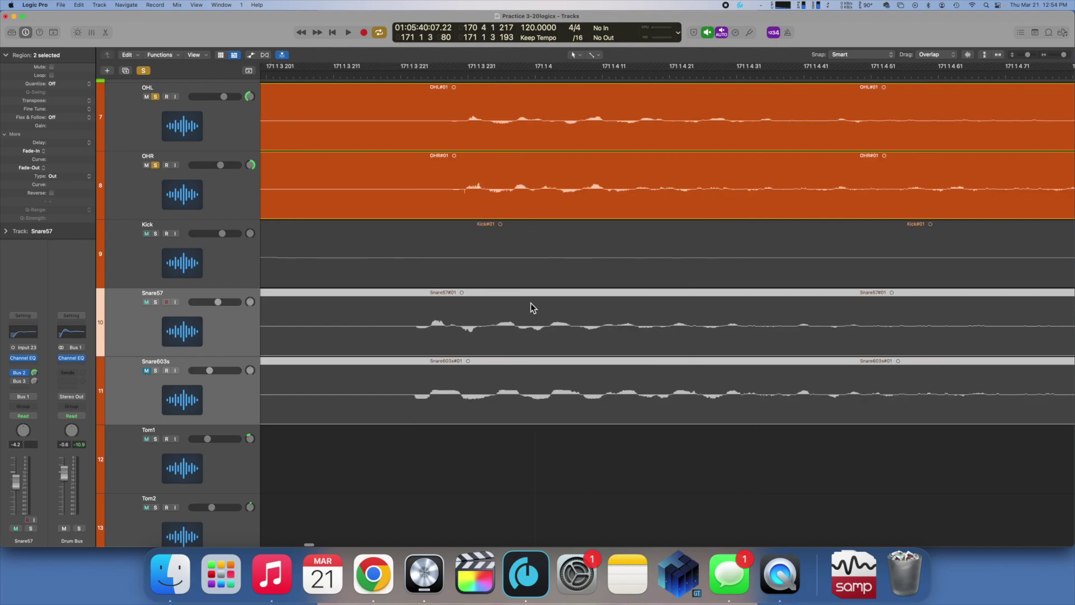
{"action": "left_click", "coordinate": [442, 78]}
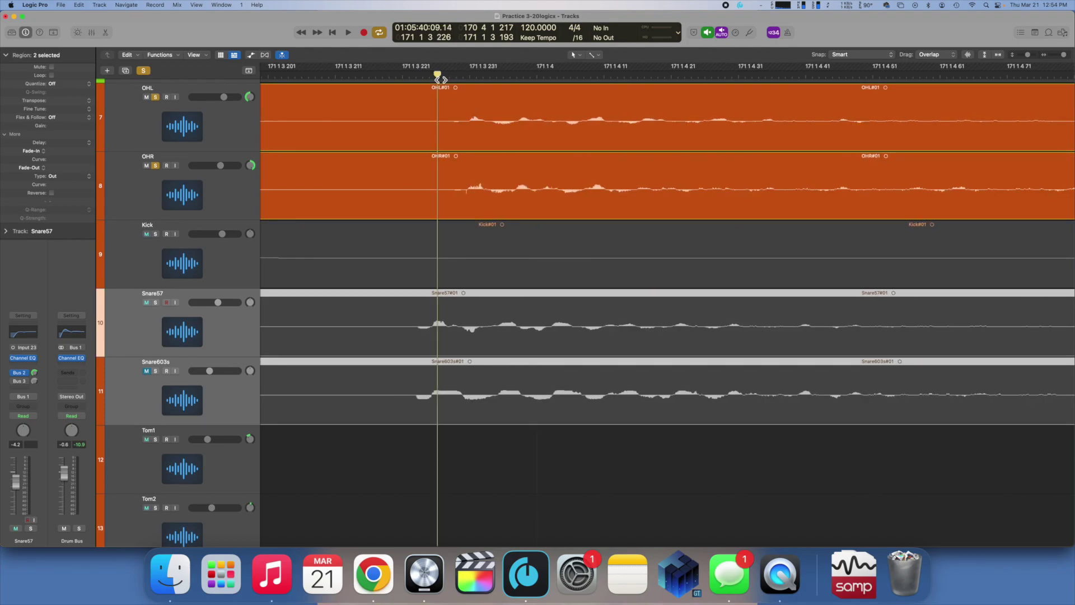
{"action": "left_click_drag", "start_coordinate": [441, 80], "coordinate": [473, 87]}
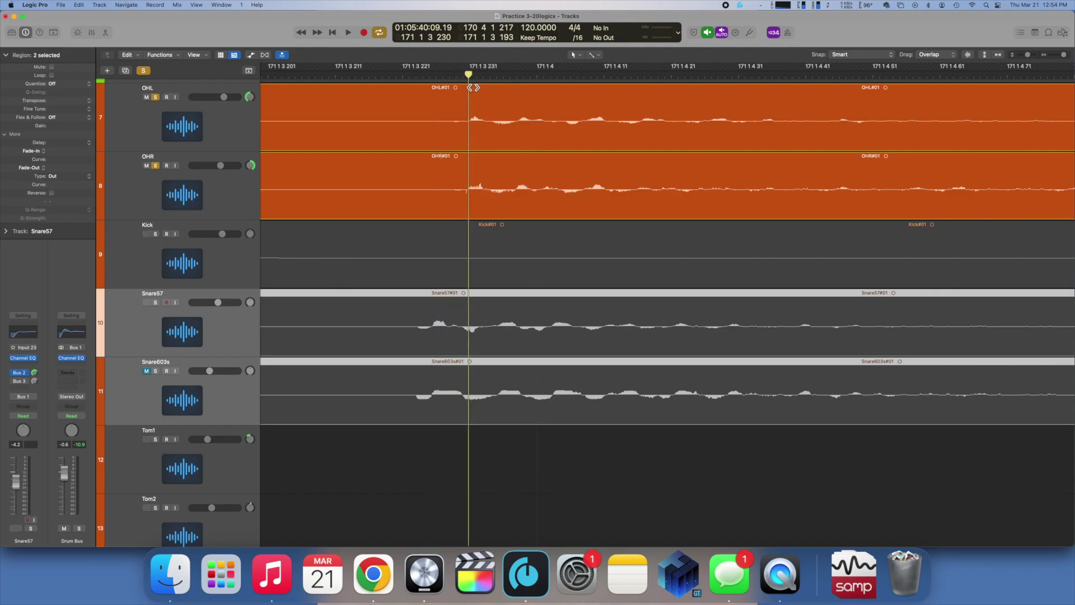
{"action": "left_click_drag", "start_coordinate": [500, 305], "coordinate": [532, 304]}
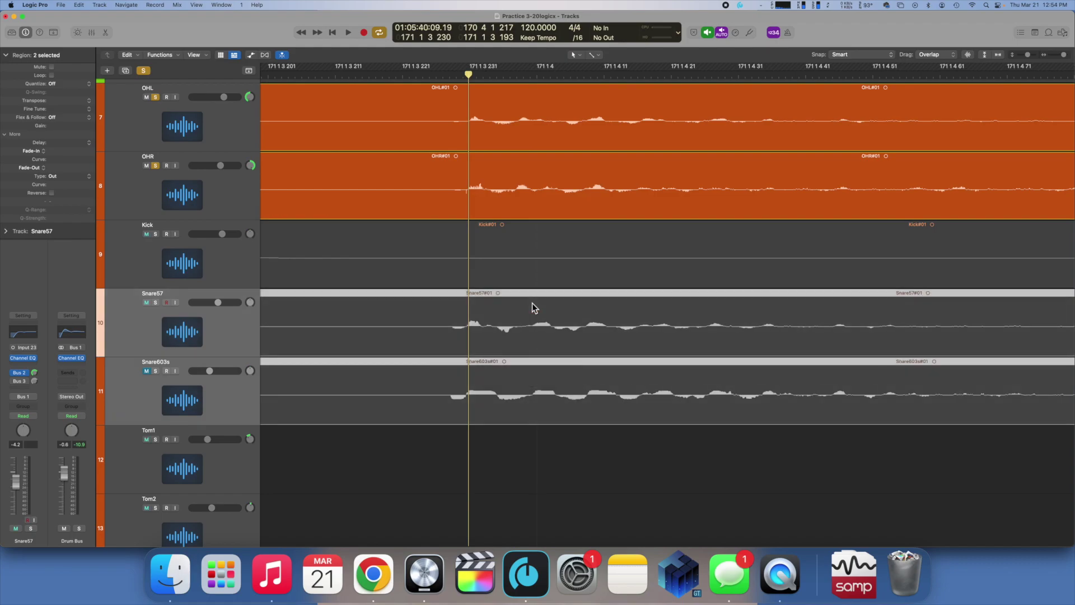
{"action": "left_click_drag", "start_coordinate": [478, 76], "coordinate": [555, 99]}
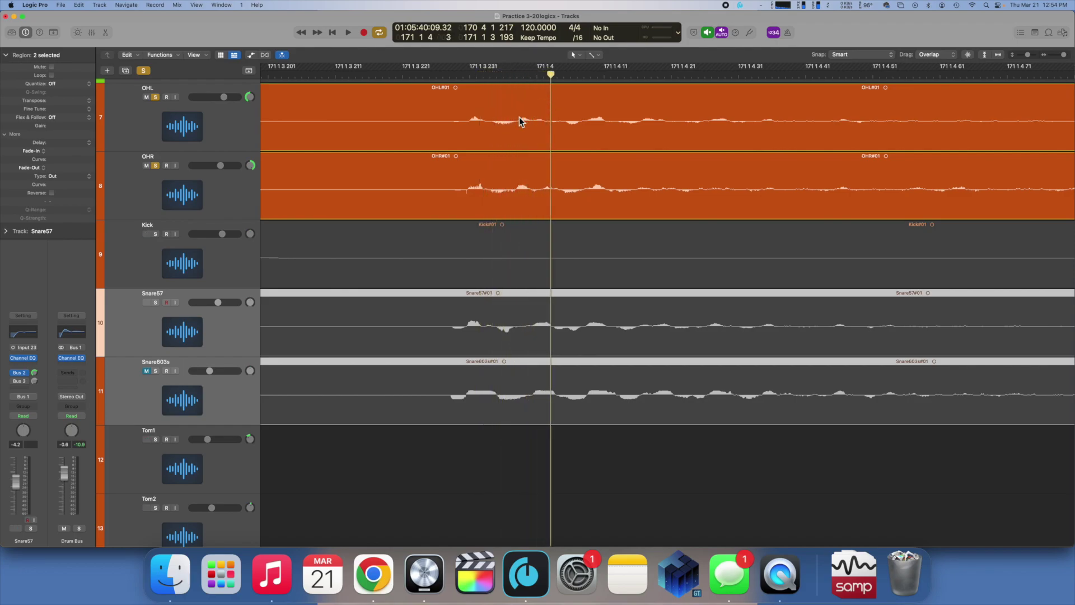
Step: Solo both snare tracks and play the cycle to audition them with the overheads
{"action": "key", "text": "super+Left"}
{"action": "key", "text": "super+Left"}
{"action": "key", "text": "super+Left"}
{"action": "key", "text": "super+Left"}
{"action": "key", "text": "super+Left"}
{"action": "key", "text": "super+Left"}
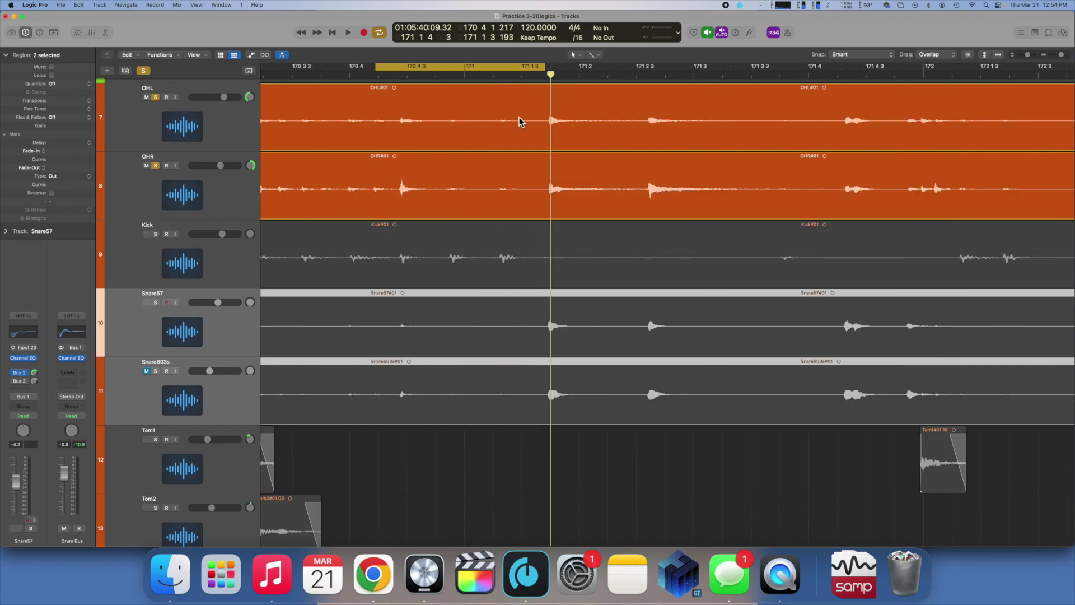
{"action": "left_click", "coordinate": [155, 302]}
{"action": "key", "text": "space"}
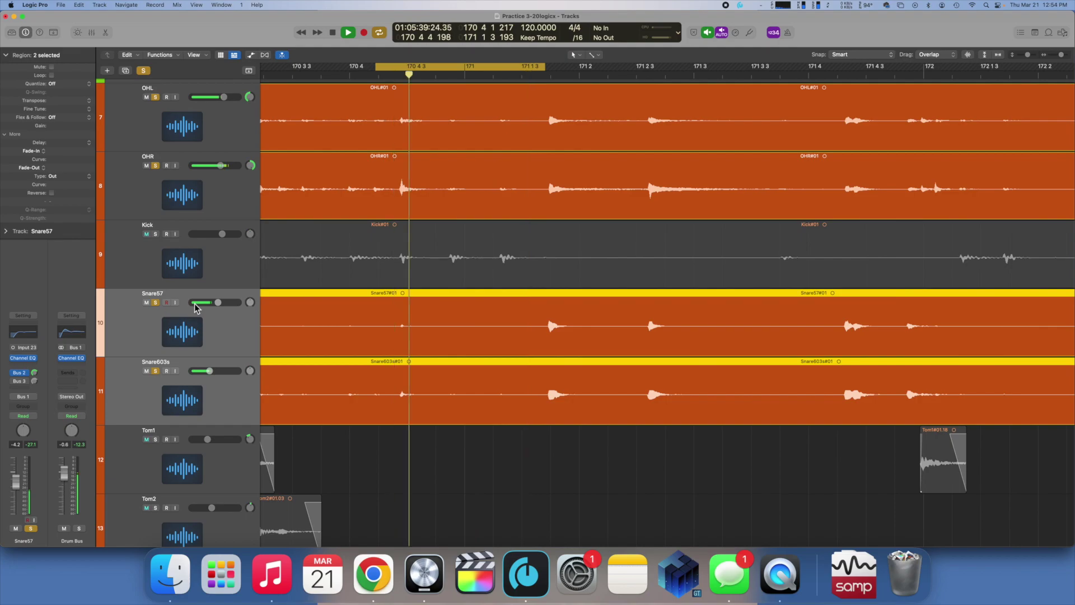
{"action": "key", "text": "space"}
Step: Extend the cycle range to end at 171 2 4 96, solo the Kick as well, and audition the drums together
{"action": "left_click_drag", "start_coordinate": [549, 67], "coordinate": [677, 68]}
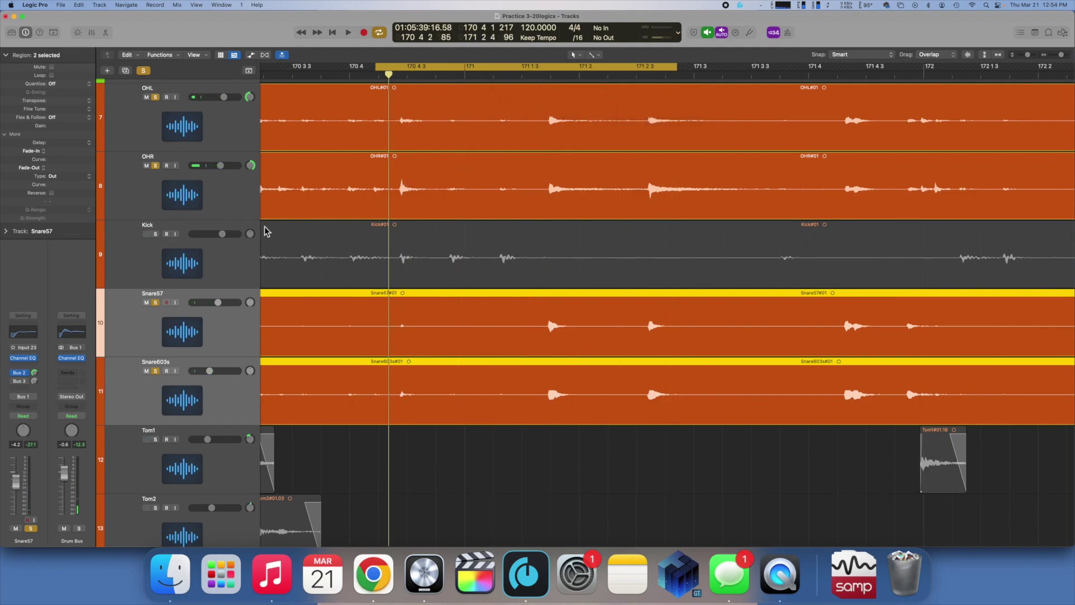
{"action": "left_click", "coordinate": [156, 235]}
{"action": "key", "text": "space"}
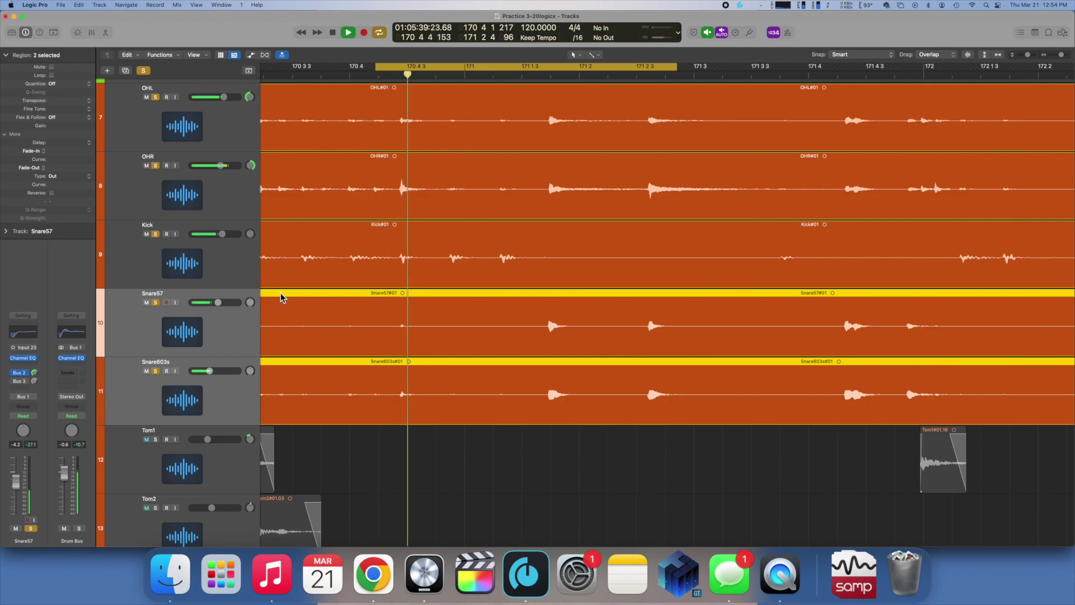
{"action": "key", "text": "space"}
Step: Undo the move of the two snare regions and play the cycle to compare the original timing
{"action": "left_click", "coordinate": [63, 6]}
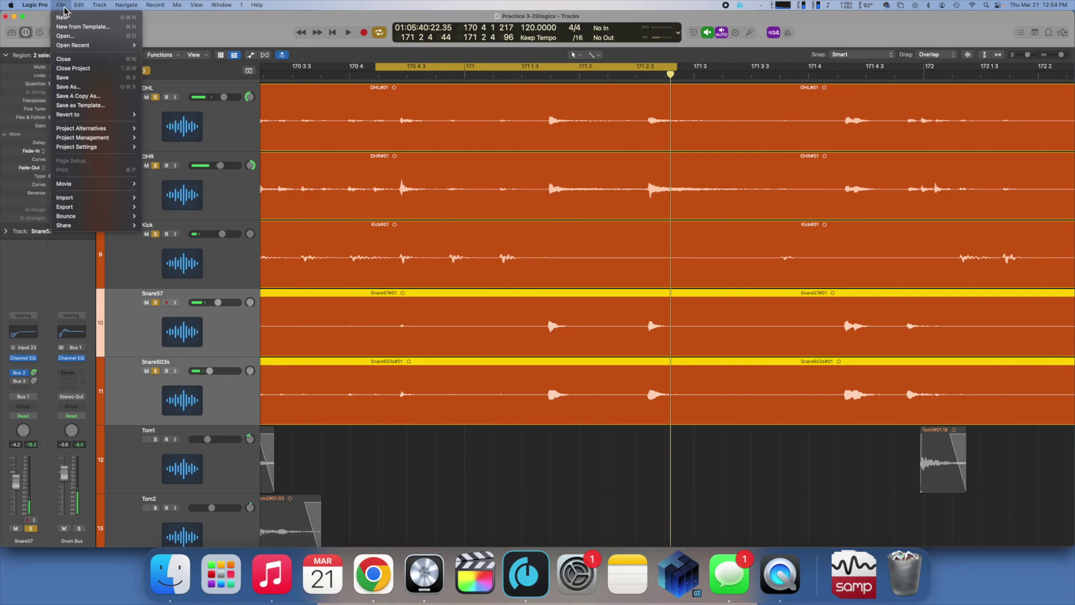
{"action": "left_click", "coordinate": [80, 20]}
{"action": "key", "text": "space"}
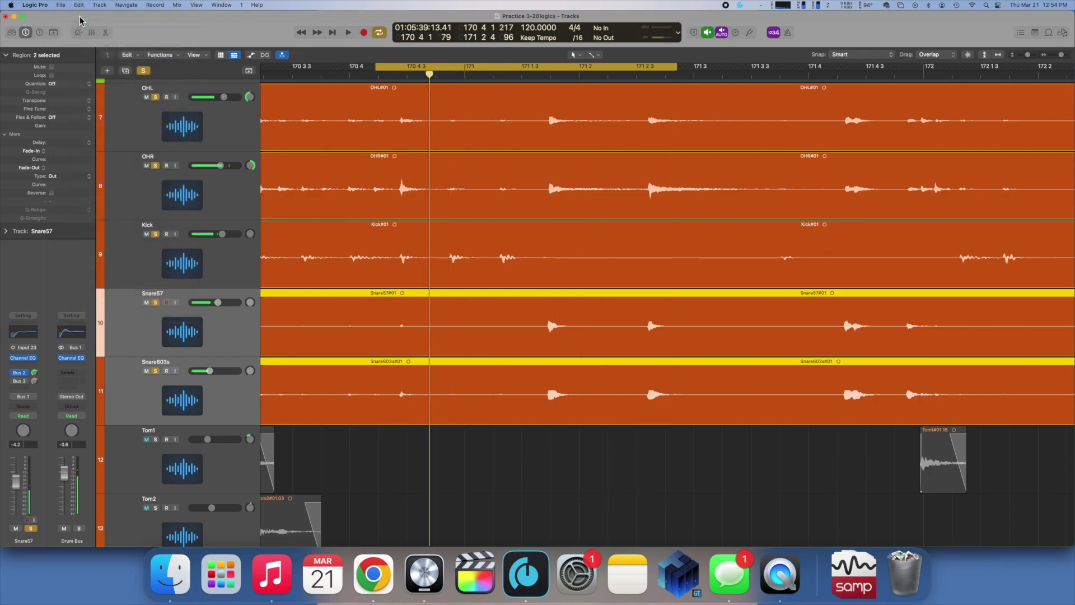
{"action": "key", "text": "space"}
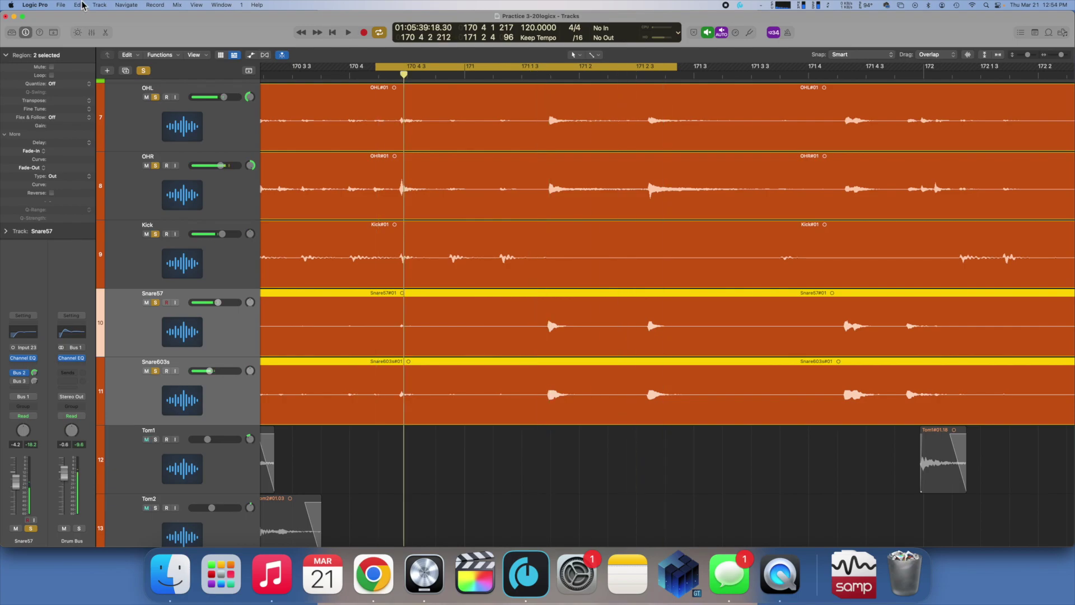
Step: Shorten the cycle range to start at 171 1 3 148, deselect the snare regions, and audition the original timing
{"action": "left_click_drag", "start_coordinate": [382, 73], "coordinate": [557, 131]}
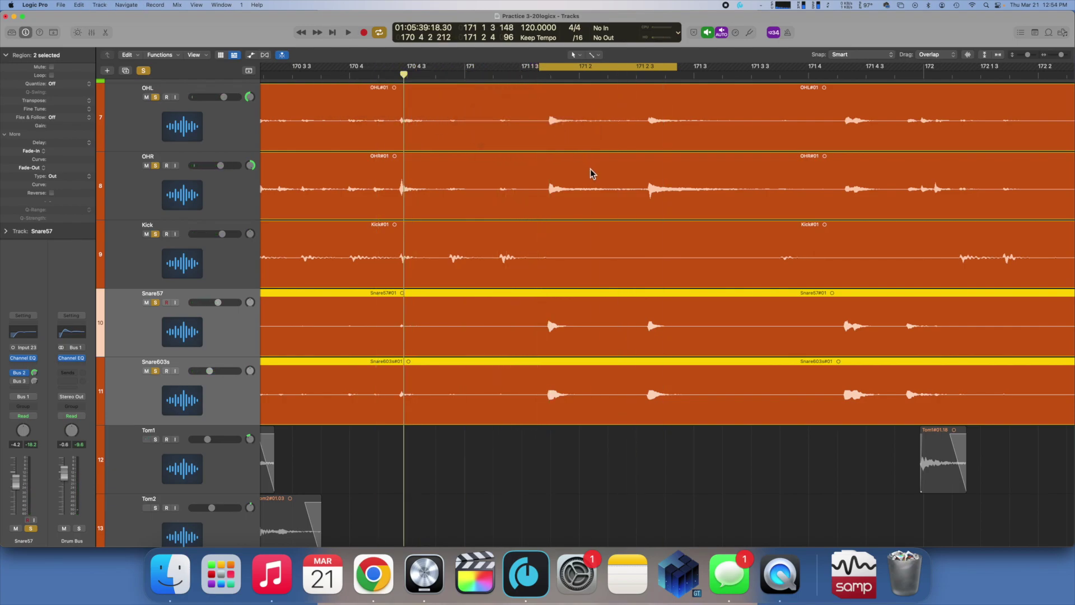
{"action": "left_click", "coordinate": [583, 440]}
{"action": "key", "text": "space"}
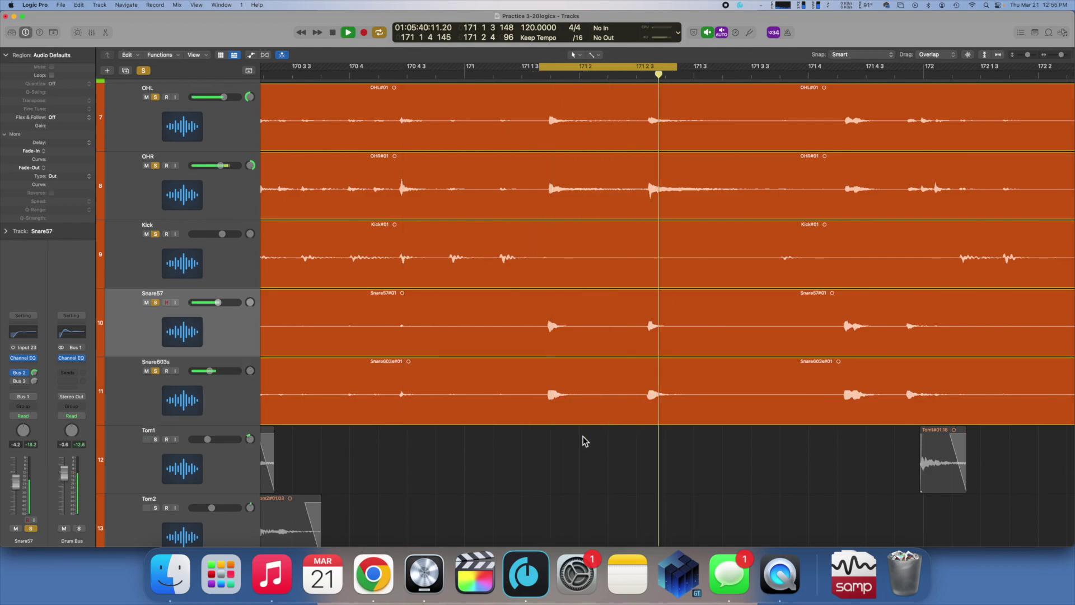
{"action": "key", "text": "space"}
Step: Redo the move of the two snare regions, play the cycle to compare the shifted timing, and deselect the regions
{"action": "left_click", "coordinate": [61, 5]}
{"action": "mouse_move", "coordinate": [75, 7]}
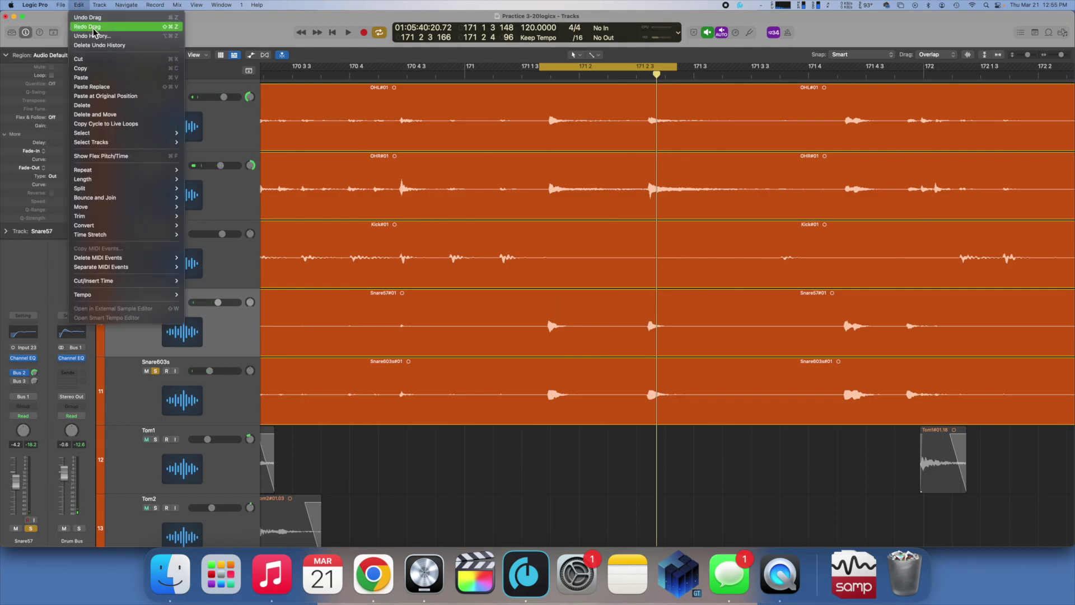
{"action": "left_click", "coordinate": [91, 20]}
{"action": "key", "text": "space"}
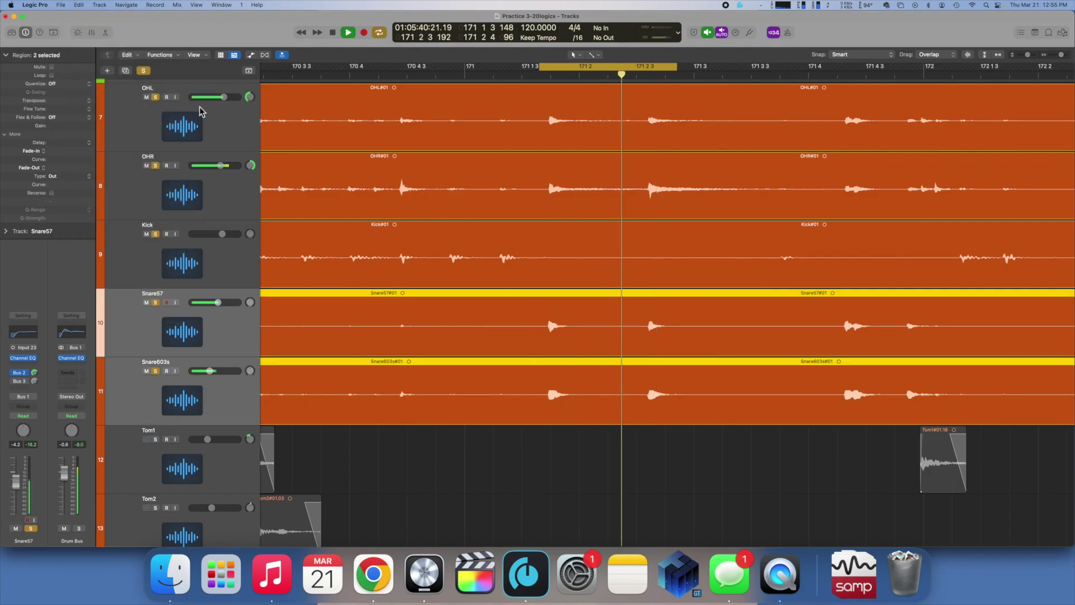
{"action": "left_click", "coordinate": [540, 427]}
Step: Select the Tom1 track and examine the start of its region around 170 2 2
{"action": "key", "text": "super+Left"}
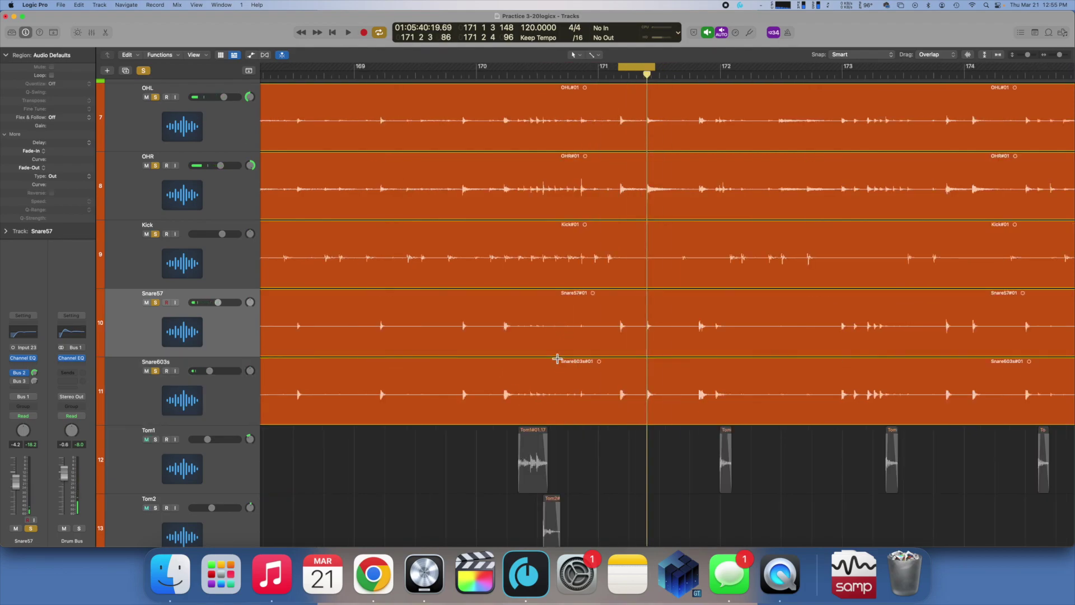
{"action": "scroll", "coordinate": [491, 318], "scroll_direction": "down", "scroll_amount": 5}
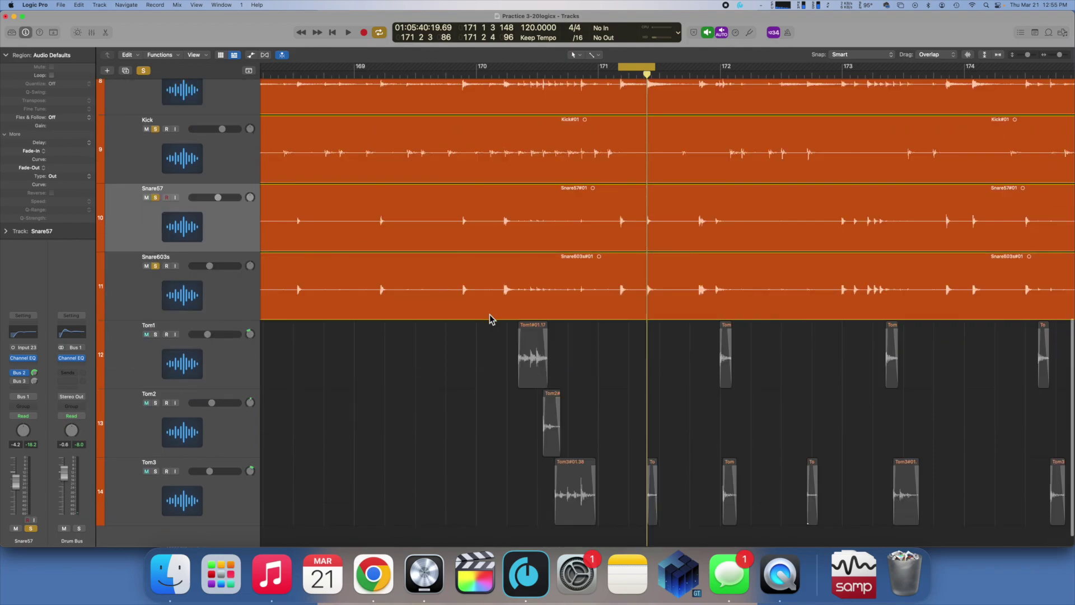
{"action": "key", "text": "super+Right"}
{"action": "key", "text": "super+Right"}
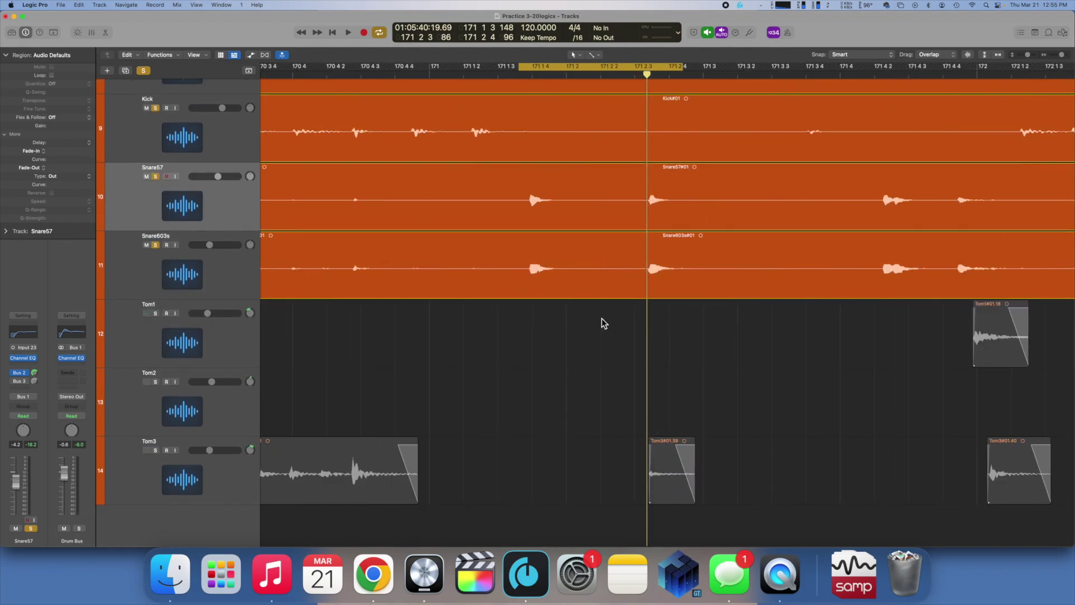
{"action": "key", "text": "super+Right"}
{"action": "key", "text": "super+Right"}
{"action": "scroll", "coordinate": [551, 209], "scroll_direction": "left", "scroll_amount": 10}
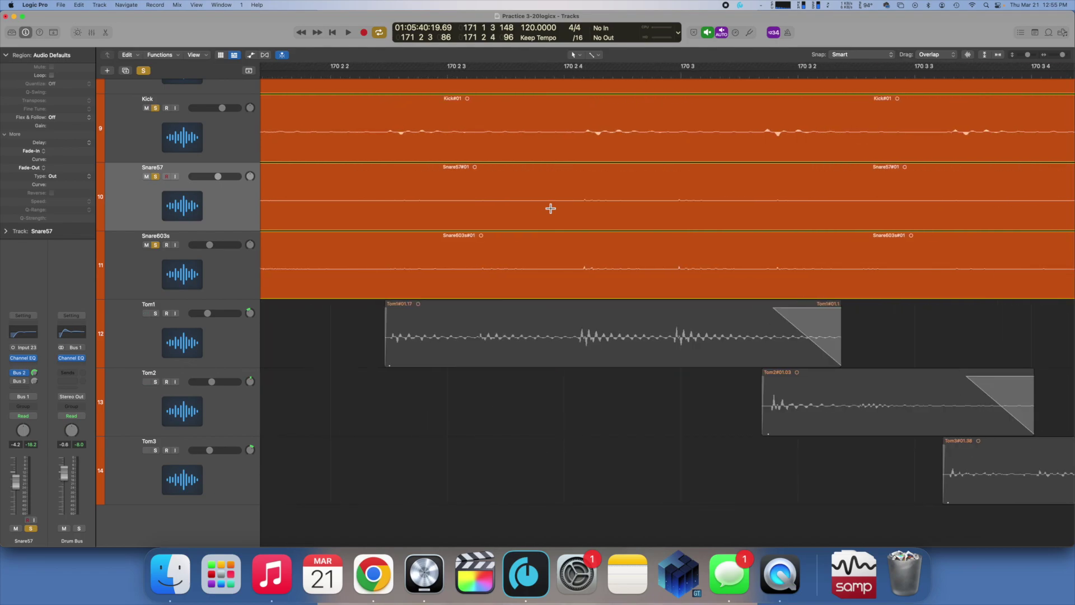
{"action": "left_click", "coordinate": [191, 332]}
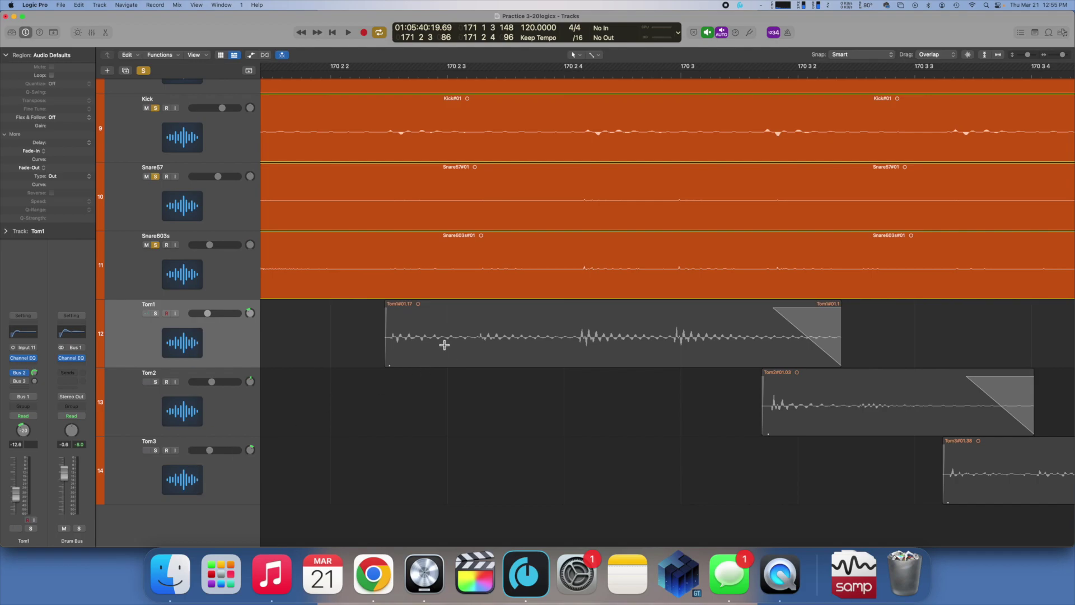
{"action": "key", "text": "super+Right"}
{"action": "key", "text": "super+Right"}
{"action": "scroll", "coordinate": [444, 345], "scroll_direction": "right", "scroll_amount": 10}
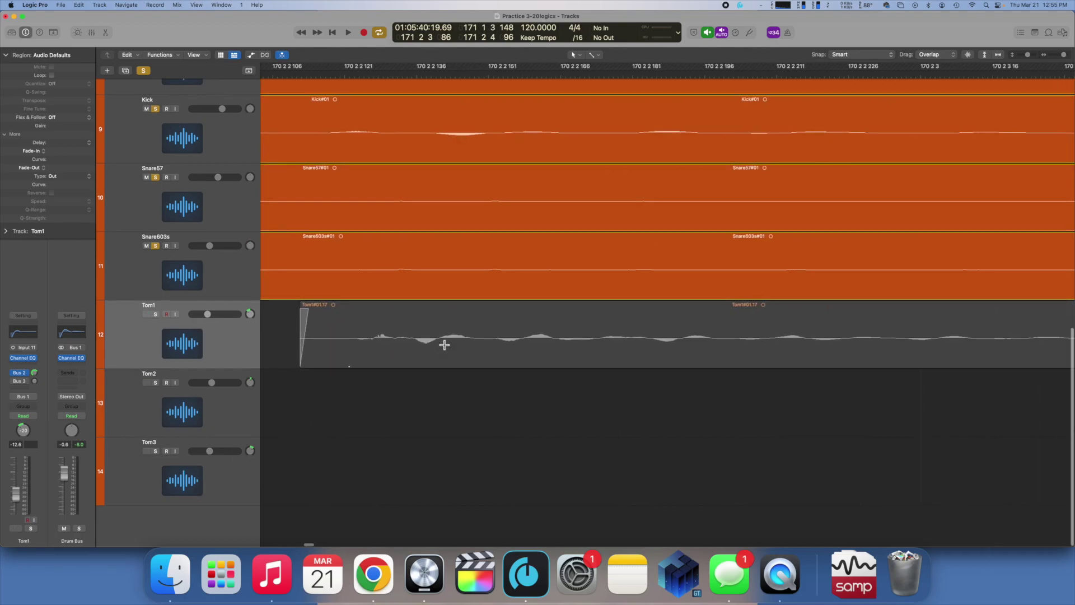
{"action": "scroll", "coordinate": [444, 345], "scroll_direction": "right", "scroll_amount": 1}
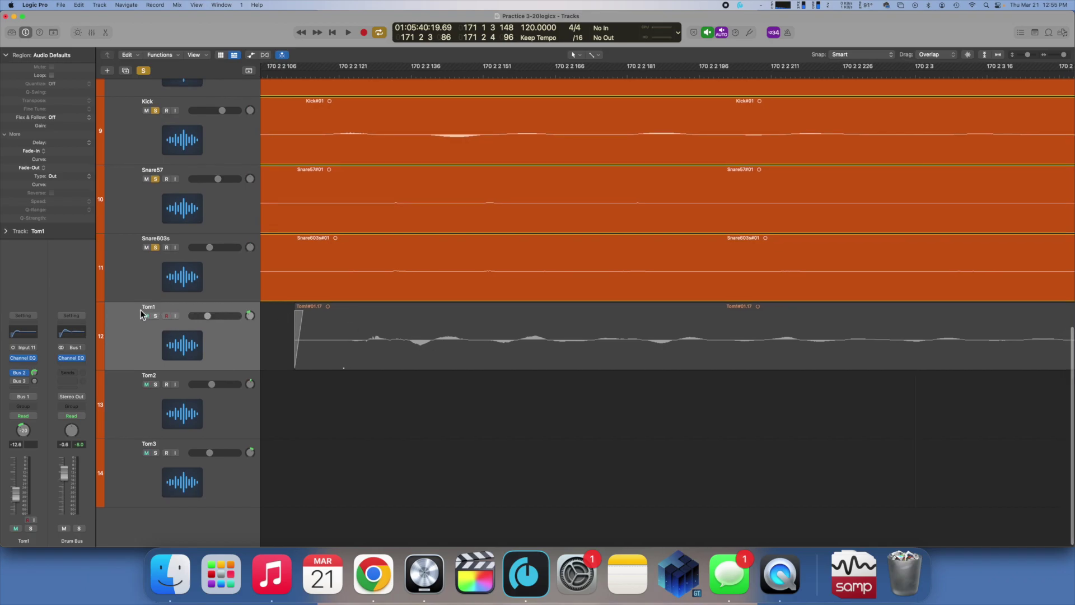
{"action": "left_click", "coordinate": [276, 412]}
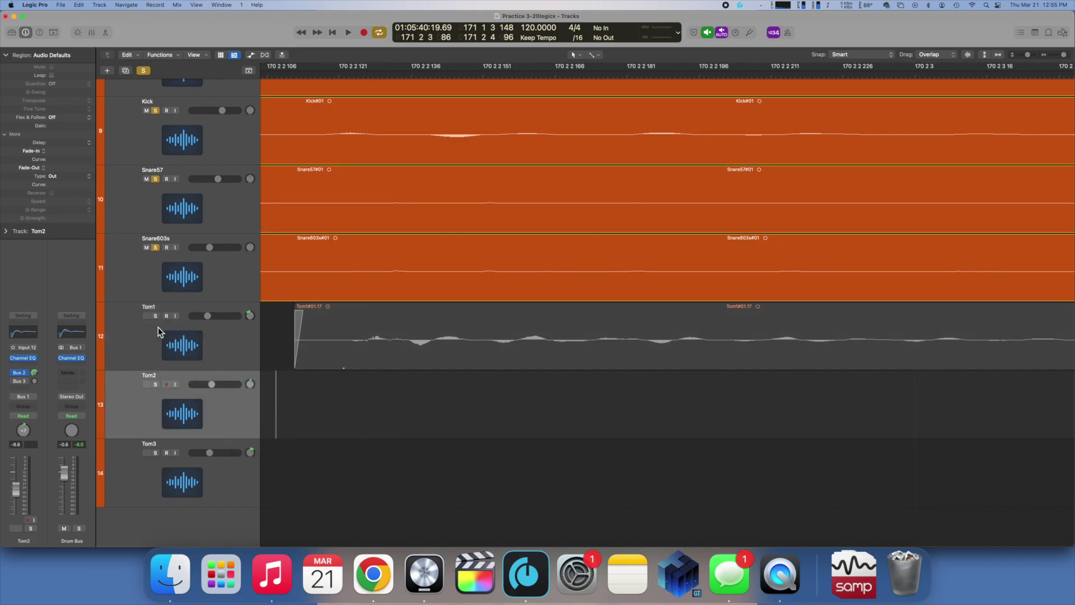
{"action": "left_click", "coordinate": [130, 324]}
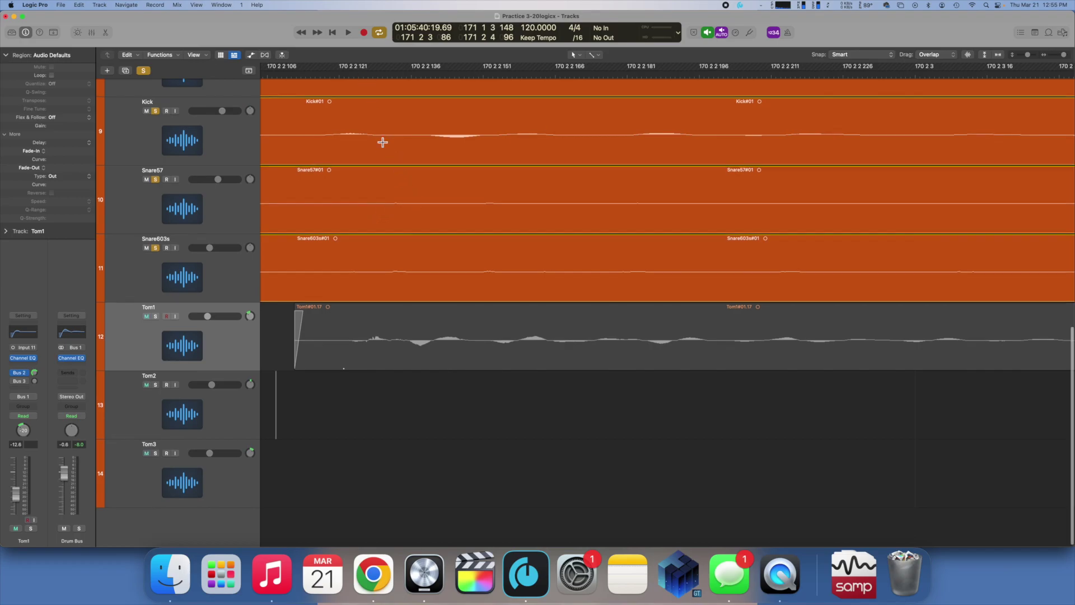
Step: Place the playhead near the overhead transients at 170 2 2 130 as a reference for Tom1
{"action": "scroll", "coordinate": [381, 142], "scroll_direction": "up", "scroll_amount": 5}
{"action": "scroll", "coordinate": [383, 141], "scroll_direction": "up", "scroll_amount": 1}
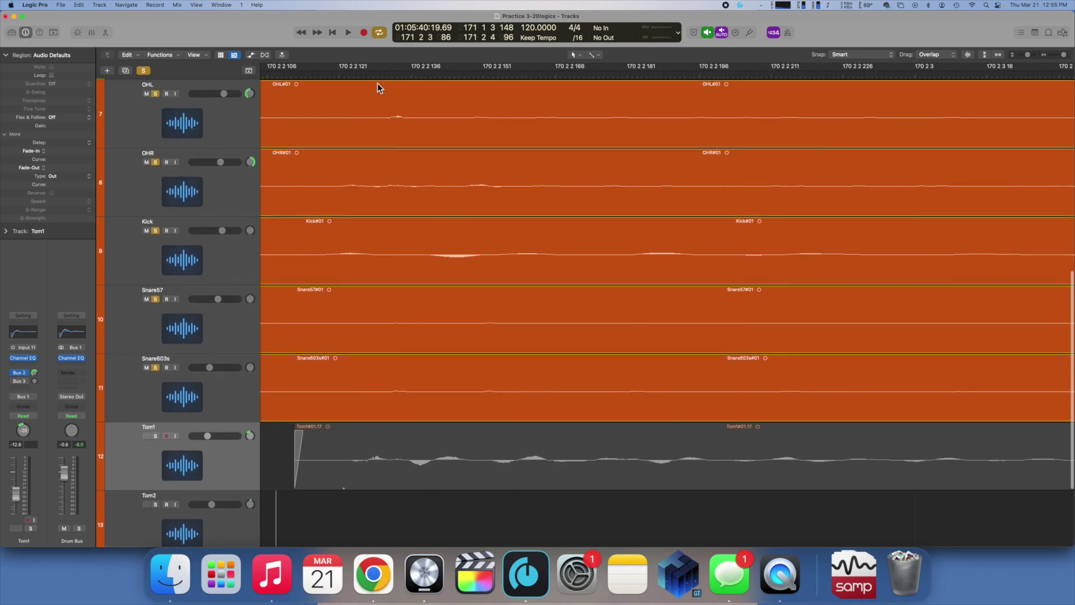
{"action": "left_click", "coordinate": [371, 75]}
{"action": "left_click_drag", "start_coordinate": [374, 75], "coordinate": [390, 81]}
Step: Move the playhead back to the earlier Tom1 hit at 151 4 3 1
{"action": "key", "text": "super+Left"}
{"action": "key", "text": "super+Left"}
{"action": "key", "text": "super+Left"}
{"action": "key", "text": "super+Left"}
{"action": "key", "text": "super+Left"}
{"action": "key", "text": "super+Left"}
{"action": "key", "text": "super+Left"}
{"action": "key", "text": "super+Left"}
{"action": "key", "text": "super+Left"}
{"action": "key", "text": "super+Left"}
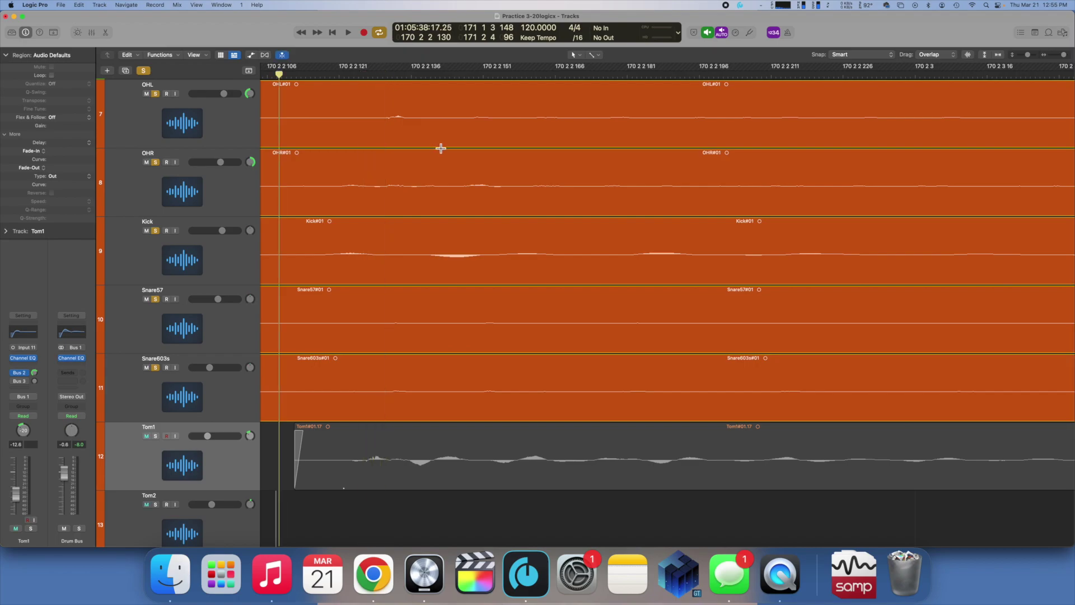
{"action": "scroll", "coordinate": [383, 169], "scroll_direction": "left", "scroll_amount": 15}
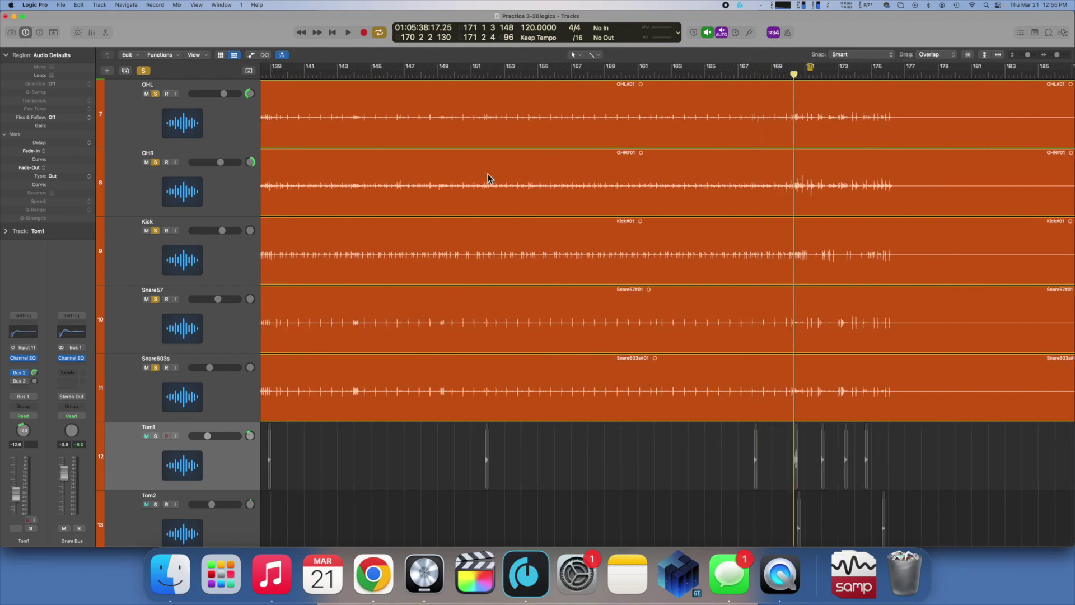
{"action": "left_click", "coordinate": [486, 77]}
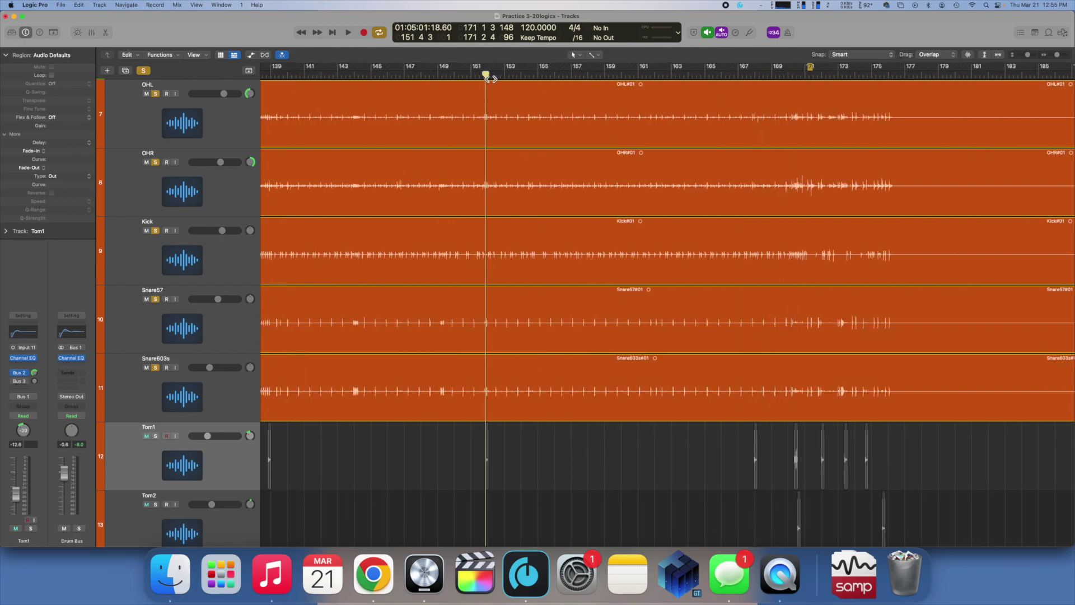
Step: Return the playhead to the start of the Tom1 fill at 170 2 2 107 and play it briefly
{"action": "key", "text": "super+Right"}
{"action": "key", "text": "super+Right"}
{"action": "key", "text": "super+Right"}
{"action": "key", "text": "super+Right"}
{"action": "key", "text": "super+Right"}
{"action": "key", "text": "super+Right"}
{"action": "key", "text": "super+Right"}
{"action": "key", "text": "super+Right"}
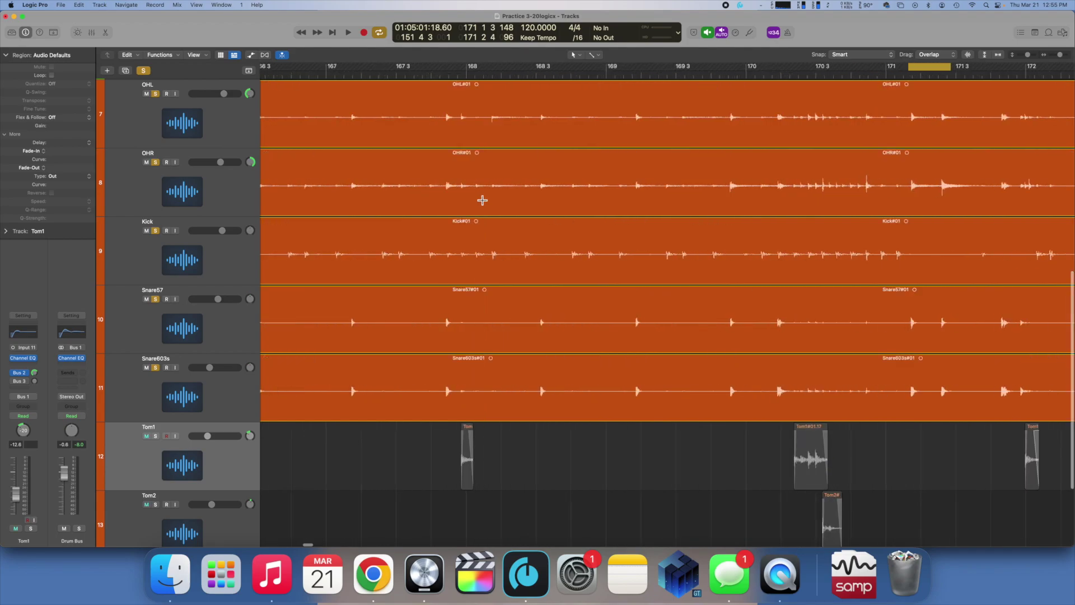
{"action": "key", "text": "space"}
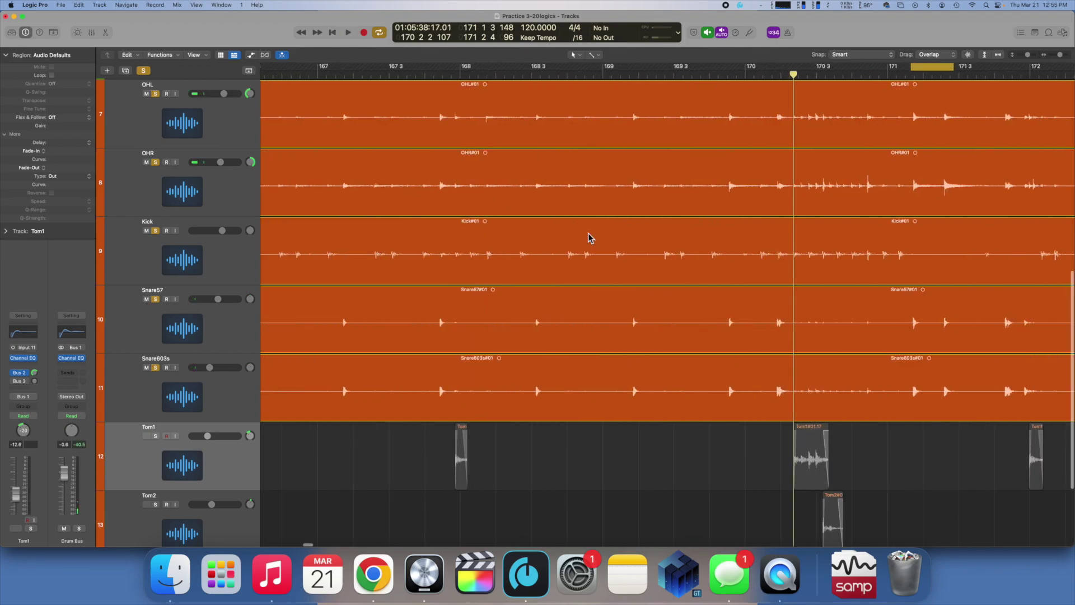
Step: Set the playhead on the overhead transient at 170 2 4 41 and shift the Tom1 fill region slightly later to align its hit
{"action": "key", "text": "super+Right"}
{"action": "key", "text": "super+Right"}
{"action": "scroll", "coordinate": [587, 238], "scroll_direction": "right", "scroll_amount": 10}
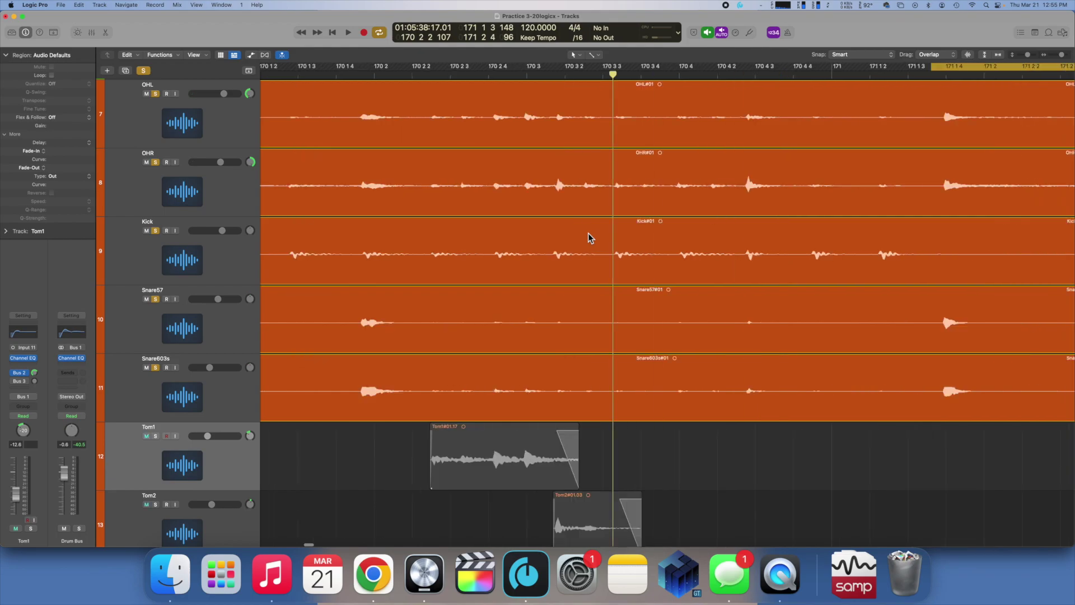
{"action": "key", "text": "super+Right"}
{"action": "key", "text": "super+Right"}
{"action": "key", "text": "super+Right"}
{"action": "key", "text": "super+Right"}
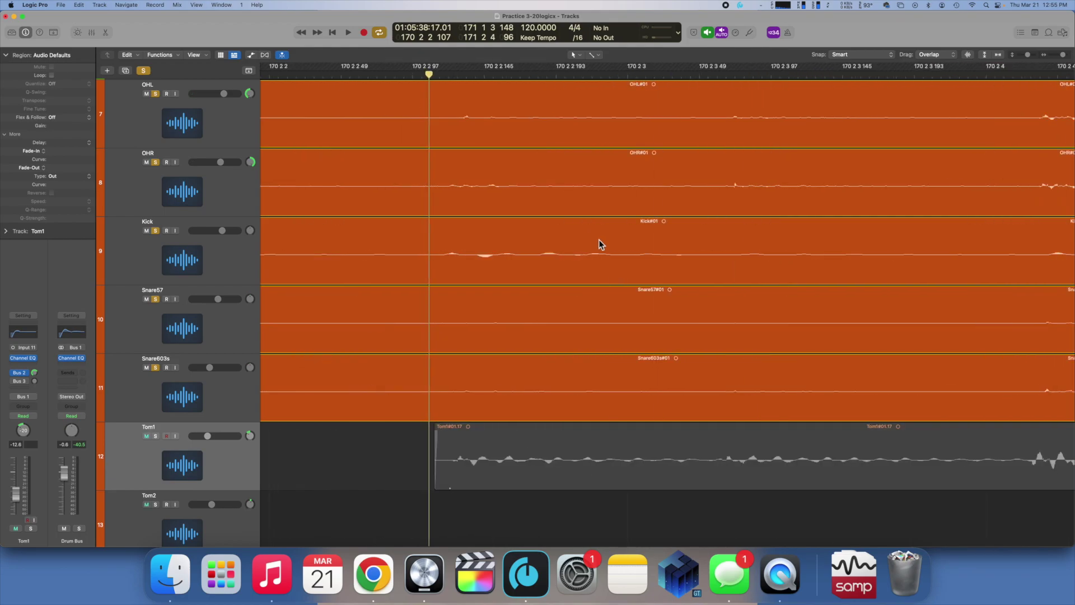
{"action": "scroll", "coordinate": [599, 244], "scroll_direction": "right", "scroll_amount": 1}
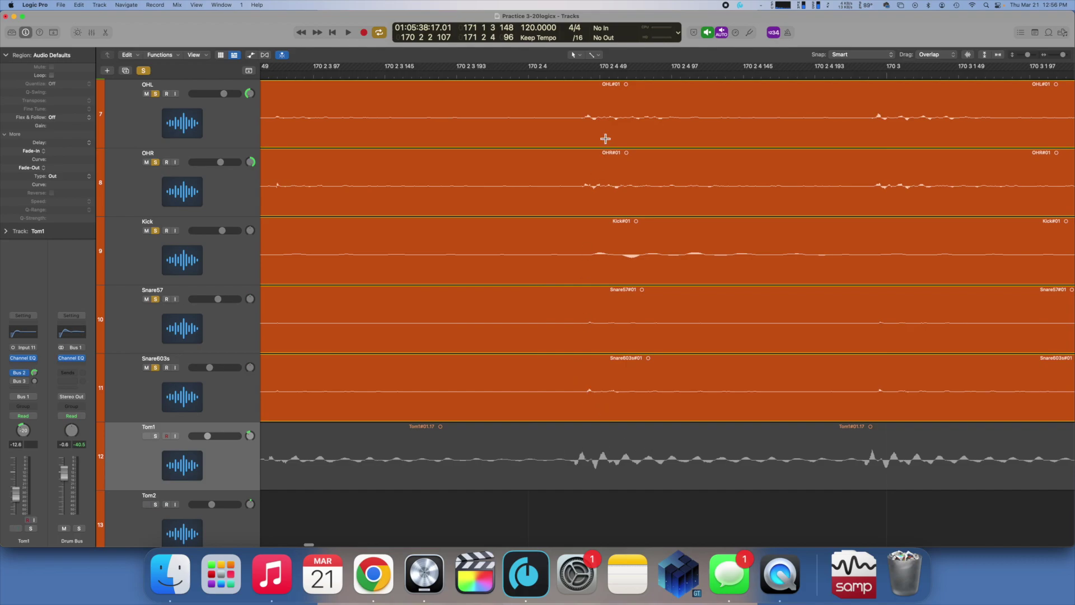
{"action": "scroll", "coordinate": [591, 117], "scroll_direction": "up", "scroll_amount": 1}
{"action": "left_click_drag", "start_coordinate": [579, 75], "coordinate": [589, 84]}
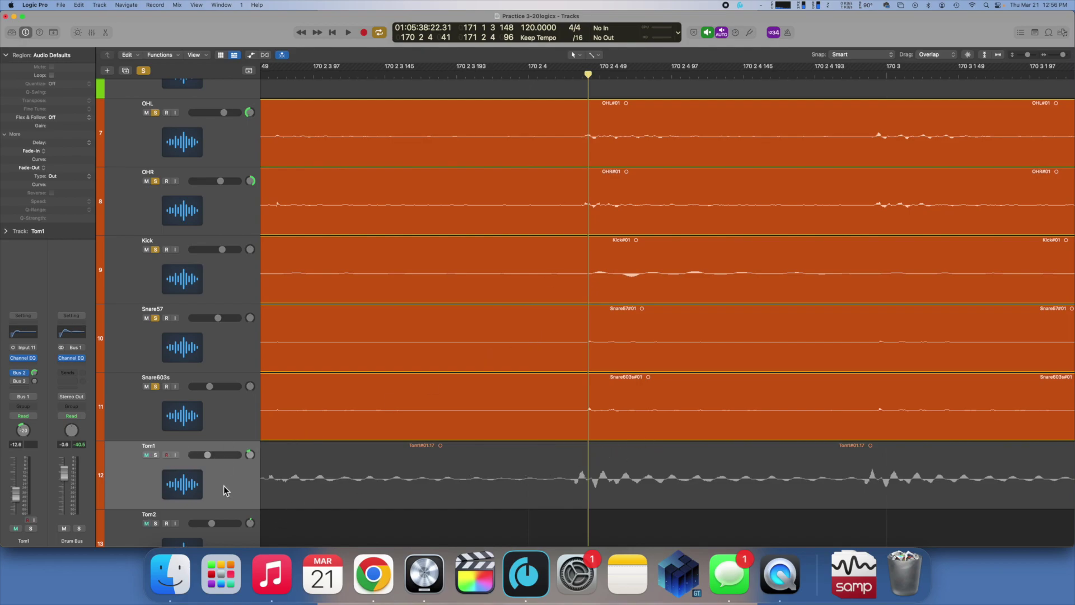
{"action": "scroll", "coordinate": [199, 531], "scroll_direction": "down", "scroll_amount": 2}
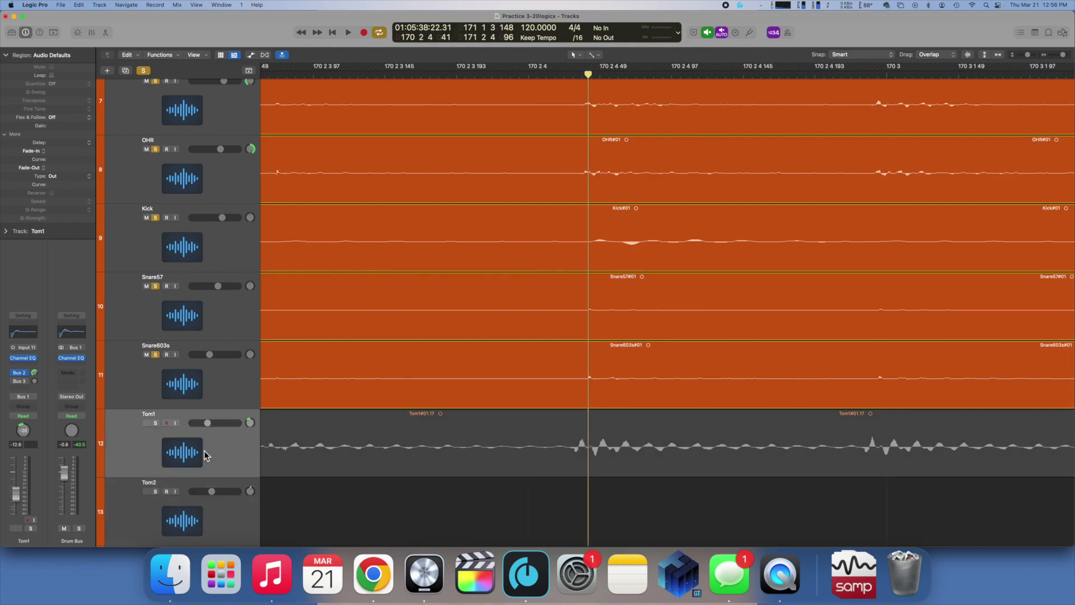
{"action": "left_click_drag", "start_coordinate": [637, 429], "coordinate": [643, 426]}
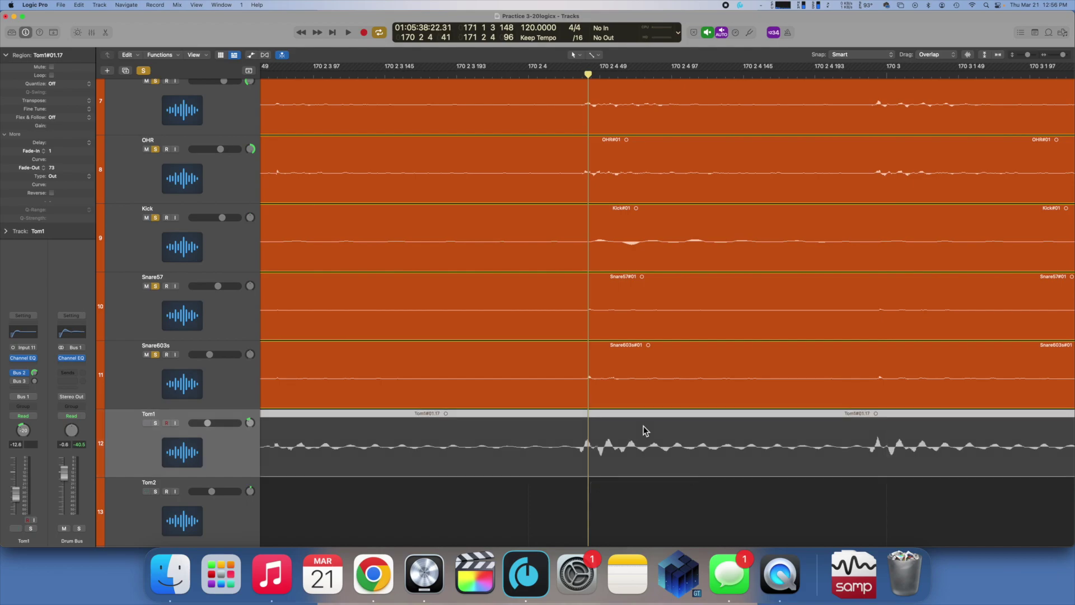
Step: Bring the Tom2 region that follows the Tom1 fill into view and select the Tom2 track
{"action": "scroll", "coordinate": [643, 426], "scroll_direction": "down", "scroll_amount": 6}
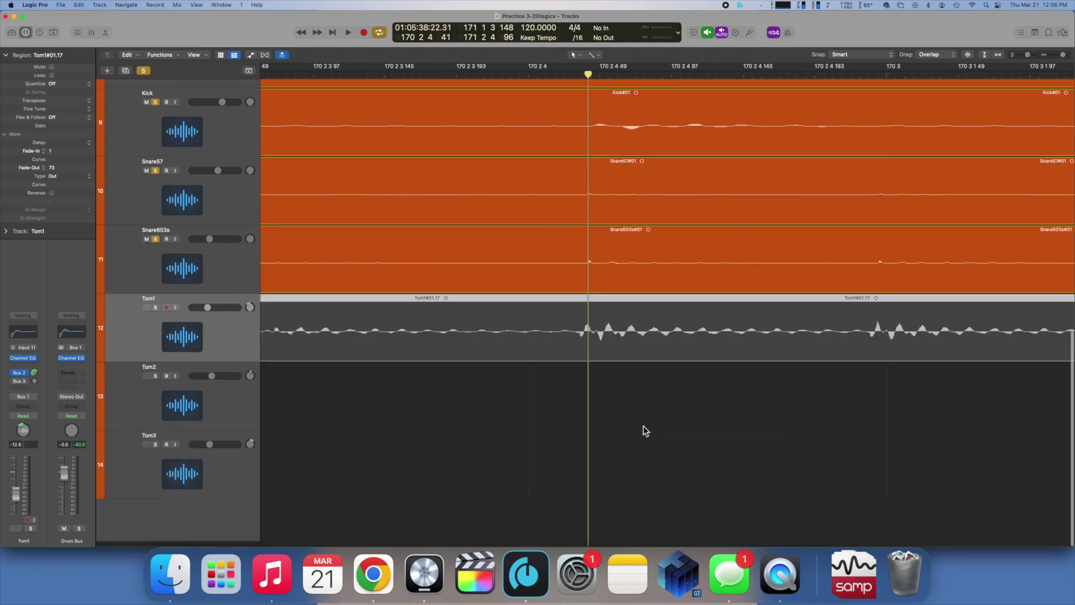
{"action": "key", "text": "super+Left"}
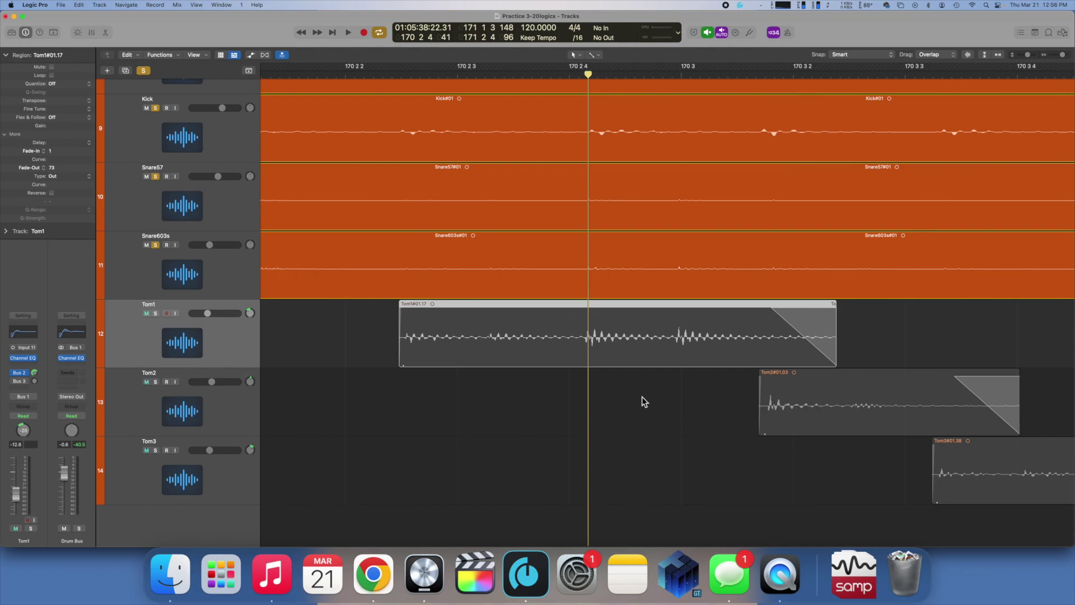
{"action": "scroll", "coordinate": [599, 210], "scroll_direction": "up", "scroll_amount": 2}
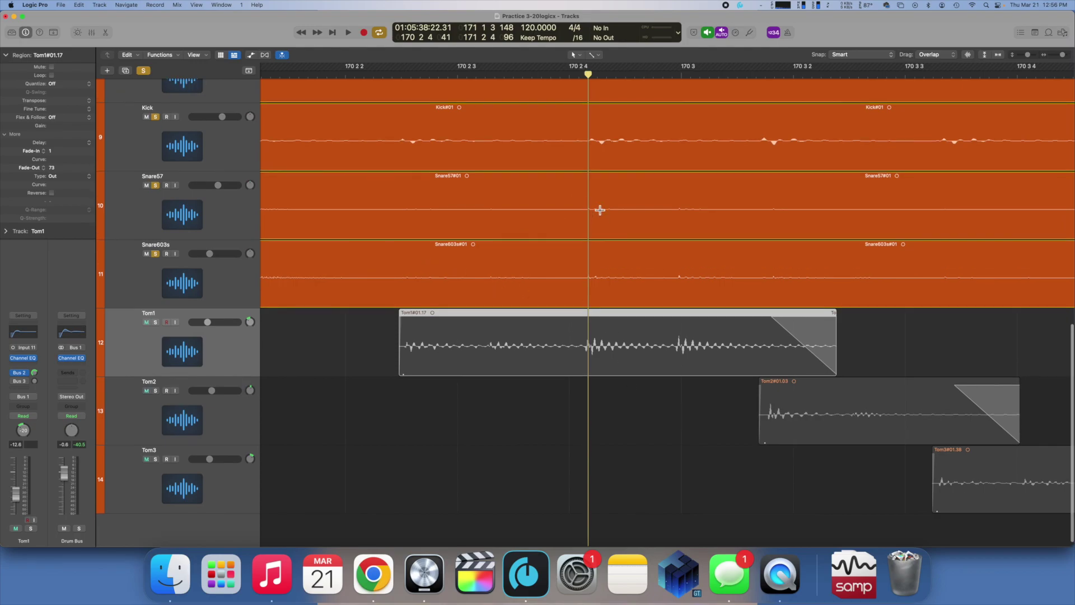
{"action": "scroll", "coordinate": [591, 323], "scroll_direction": "right", "scroll_amount": 3}
{"action": "scroll", "coordinate": [590, 323], "scroll_direction": "right", "scroll_amount": 3}
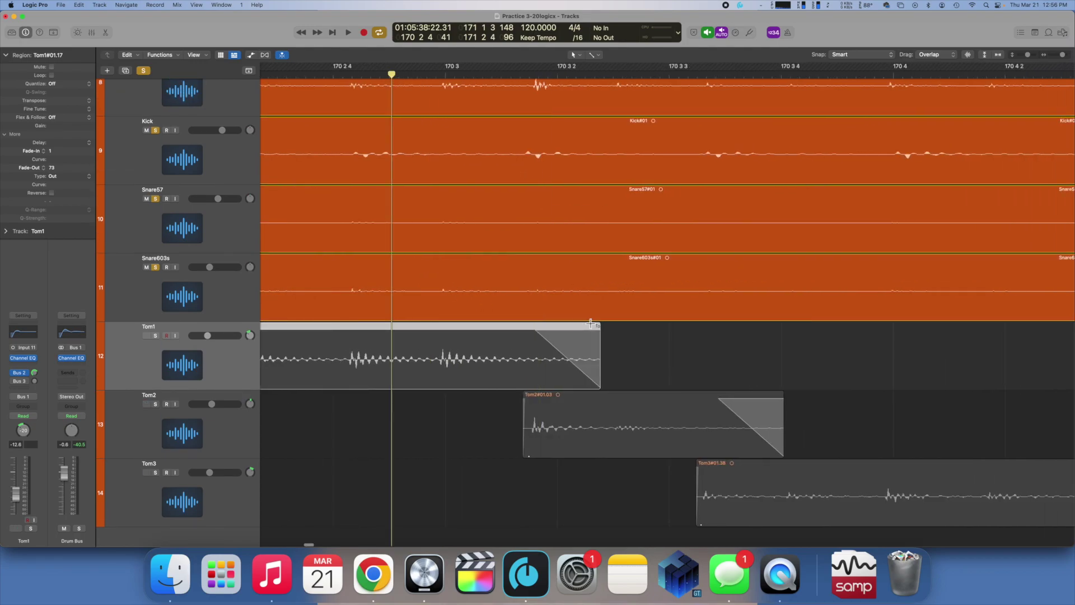
{"action": "left_click", "coordinate": [224, 434]}
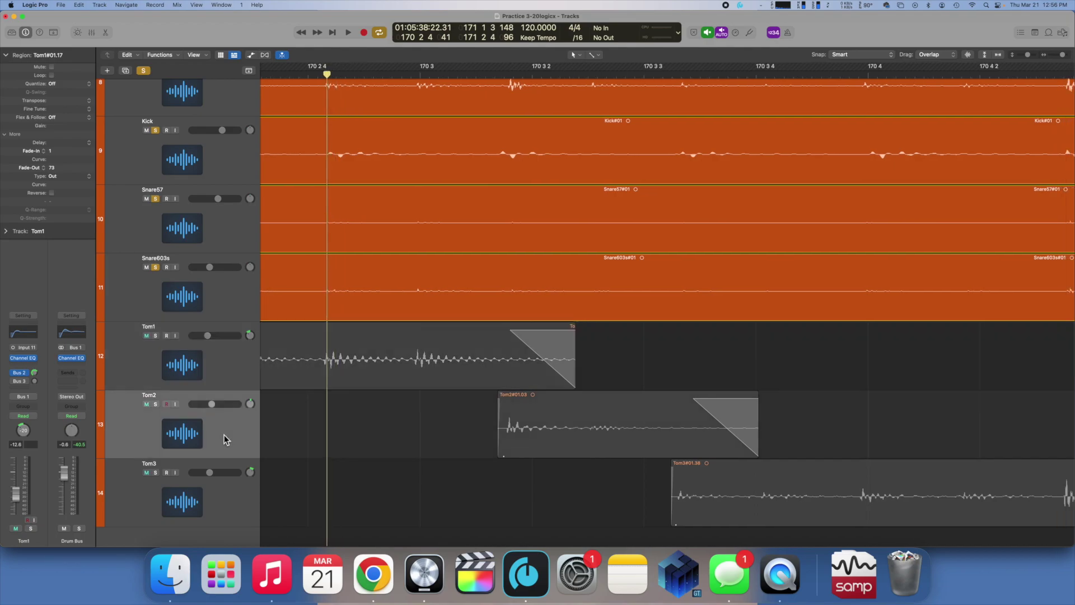
Step: Place the playhead on the overhead transient of the Tom2 hit at 170 3 1 196 and compare it with the Tom2 waveform
{"action": "scroll", "coordinate": [521, 105], "scroll_direction": "up", "scroll_amount": 6}
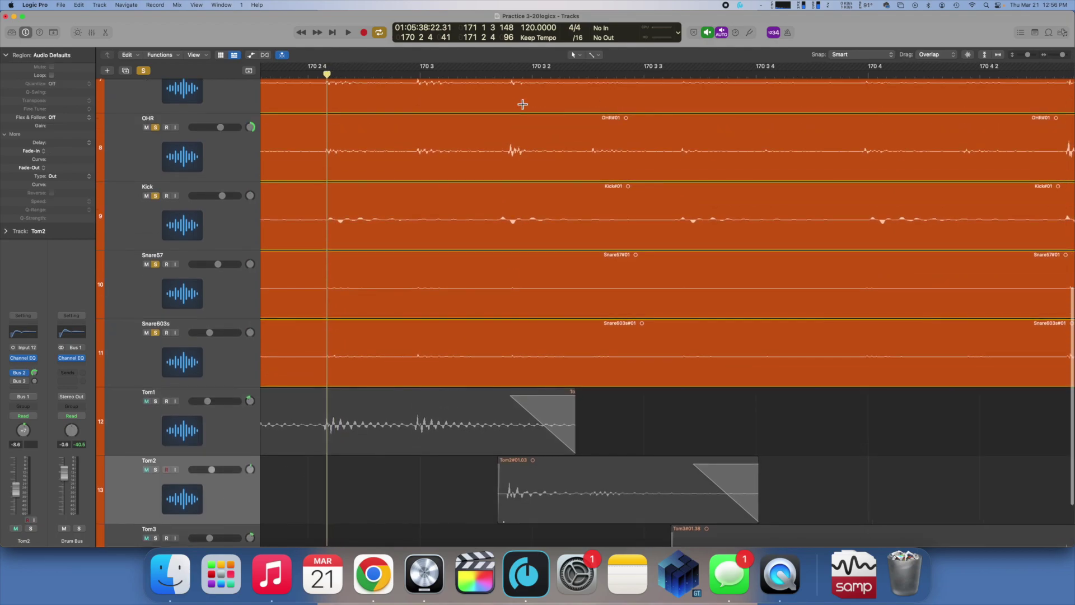
{"action": "left_click", "coordinate": [511, 75]}
{"action": "key", "text": "super+Right"}
{"action": "key", "text": "super+Right"}
{"action": "key", "text": "super+Right"}
{"action": "key", "text": "super+Right"}
{"action": "key", "text": "super+Right"}
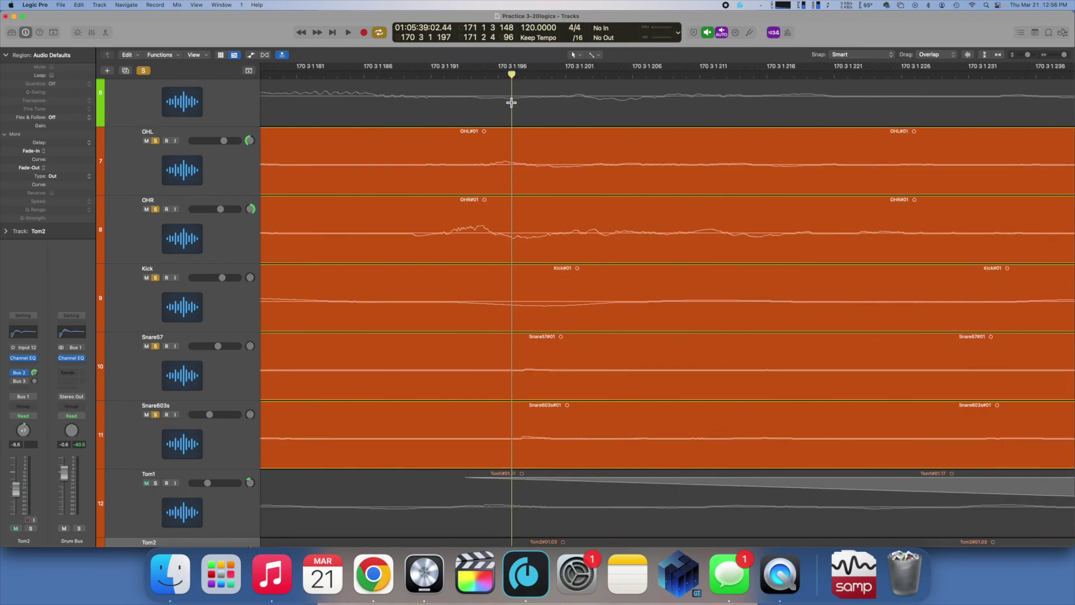
{"action": "left_click_drag", "start_coordinate": [511, 75], "coordinate": [506, 78]}
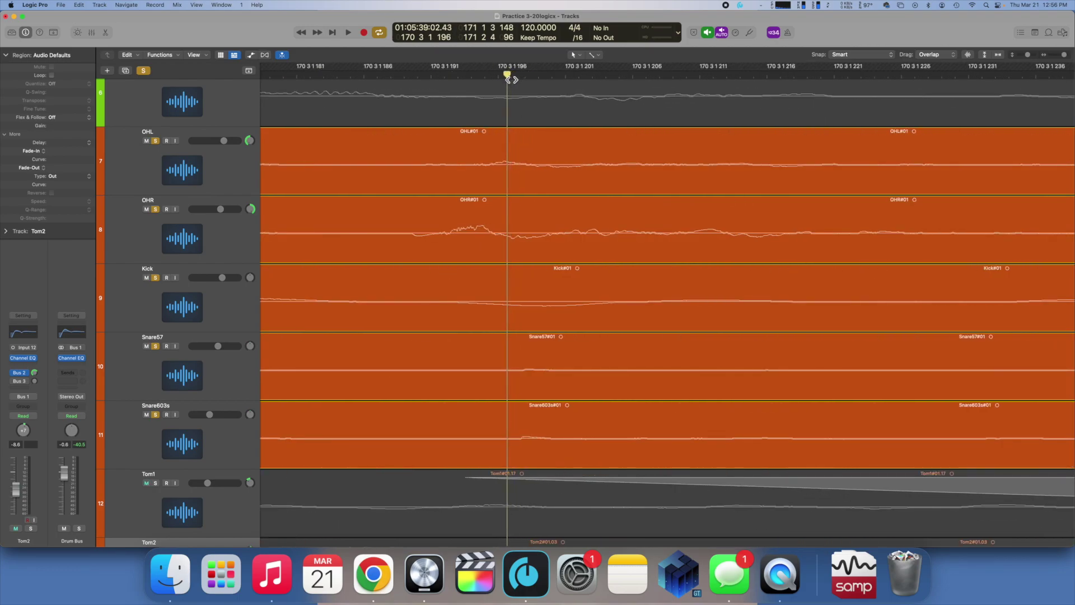
{"action": "key", "text": "ctrl+m"}
{"action": "key", "text": "ctrl+m"}
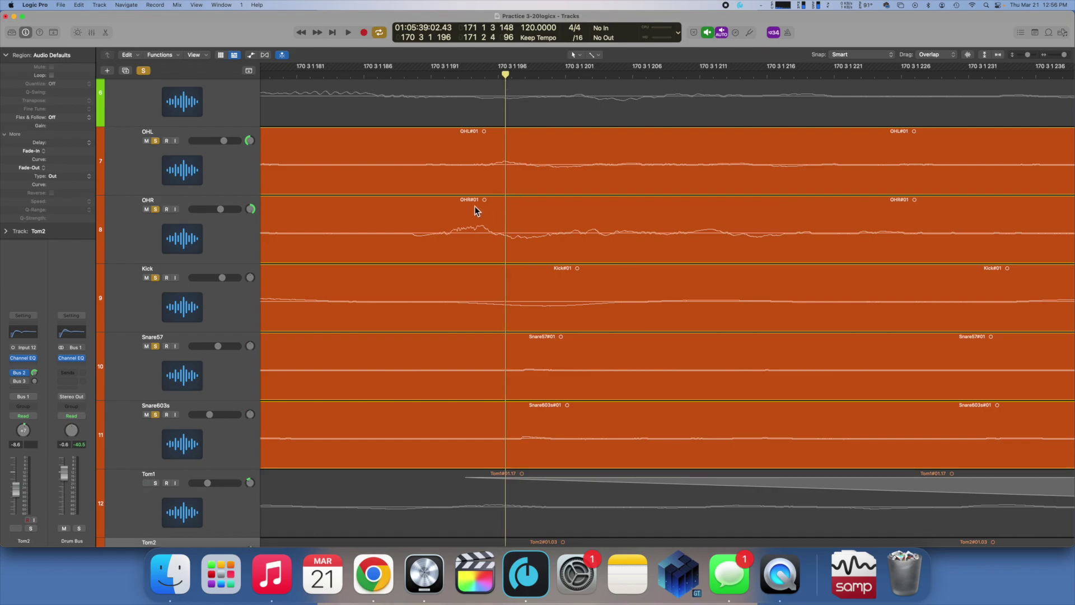
{"action": "scroll", "coordinate": [513, 230], "scroll_direction": "down", "scroll_amount": 5}
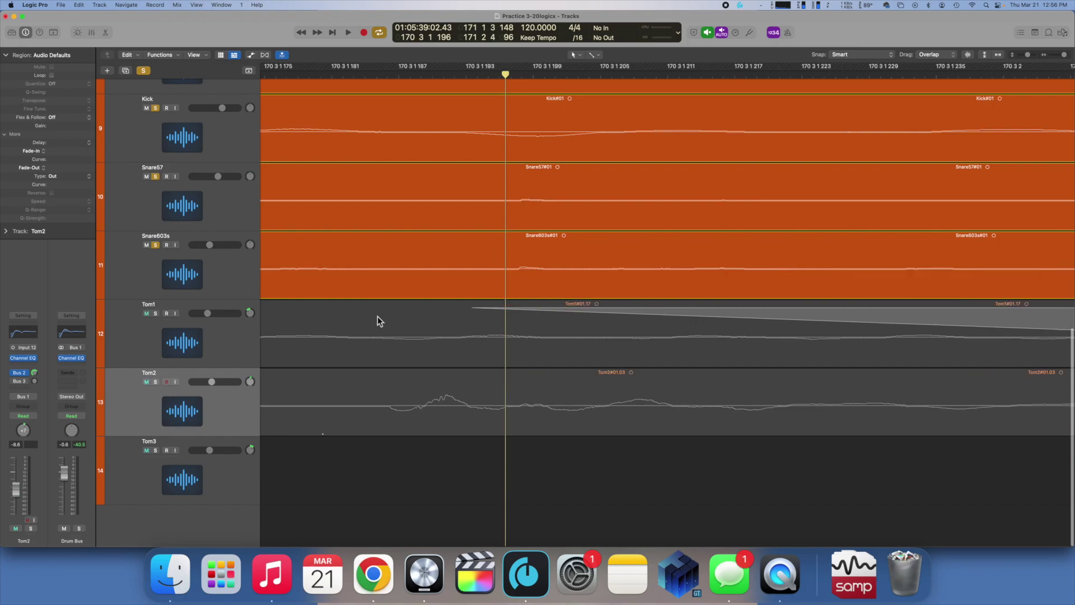
Step: Shift the Tom2 region slightly later so its first peak lines up with the playhead at 170 3 1 196
{"action": "key", "text": "super+Left"}
{"action": "key", "text": "super+Left"}
{"action": "key", "text": "super+Left"}
{"action": "key", "text": "super+Left"}
{"action": "key", "text": "super+Left"}
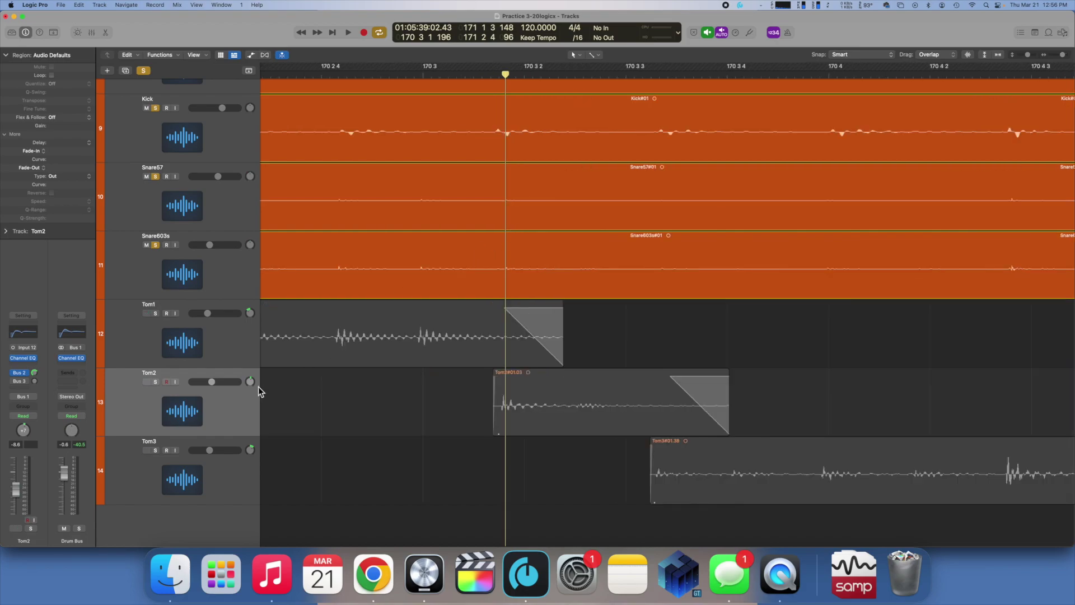
{"action": "key", "text": "super+Right"}
{"action": "key", "text": "super+Right"}
{"action": "key", "text": "super+Right"}
{"action": "key", "text": "super+Right"}
{"action": "key", "text": "super+Right"}
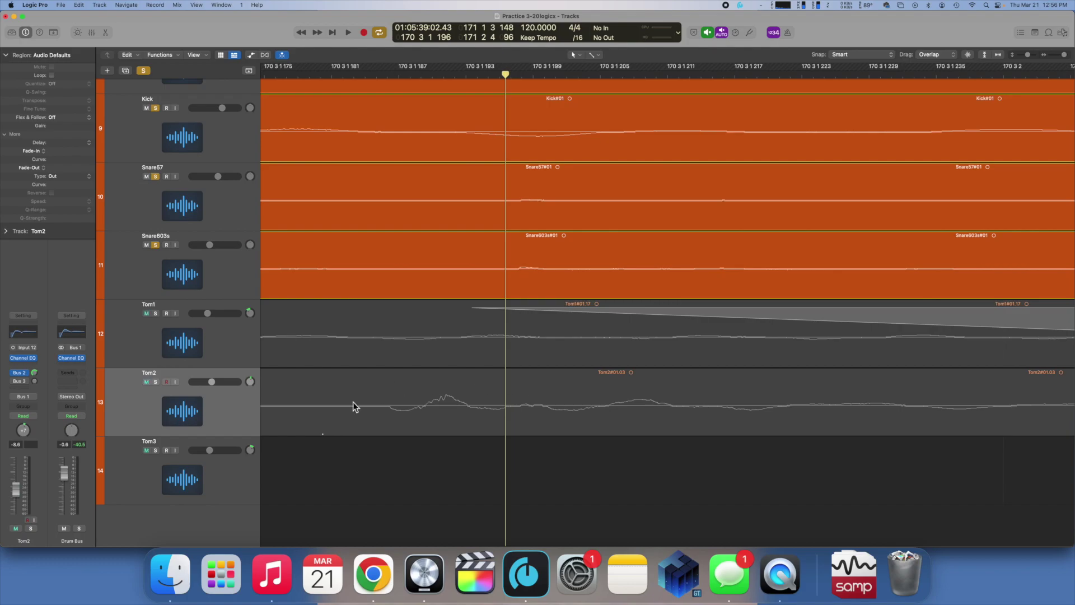
{"action": "left_click", "coordinate": [246, 471]}
{"action": "left_click", "coordinate": [243, 416]}
{"action": "left_click_drag", "start_coordinate": [566, 380], "coordinate": [627, 381]}
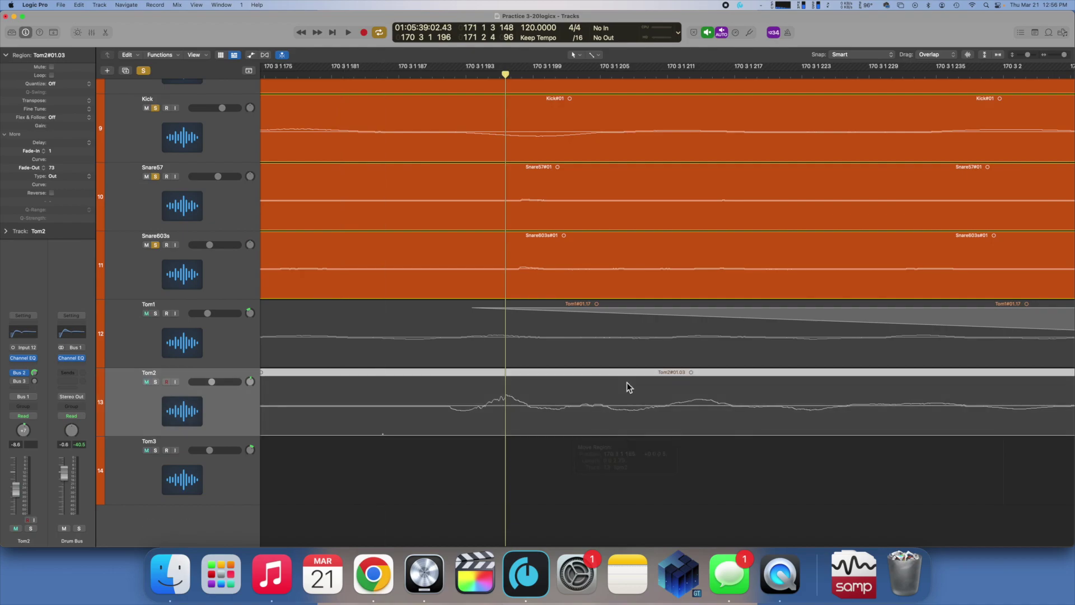
Step: Select the Tom3 track, place the playhead near its loudest hit at 170 4 3 1 and turn off cycling
{"action": "key", "text": "super+Left"}
{"action": "key", "text": "super+Left"}
{"action": "key", "text": "super+Left"}
{"action": "key", "text": "super+Left"}
{"action": "key", "text": "super+Left"}
{"action": "left_click", "coordinate": [247, 474]}
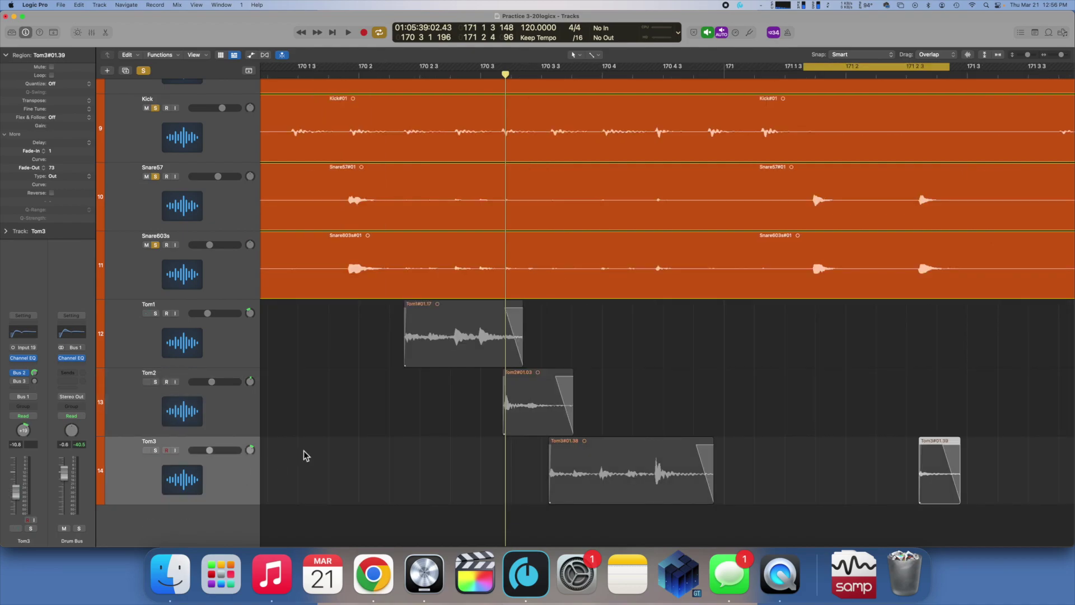
{"action": "left_click", "coordinate": [664, 74]}
{"action": "left_click", "coordinate": [845, 70]}
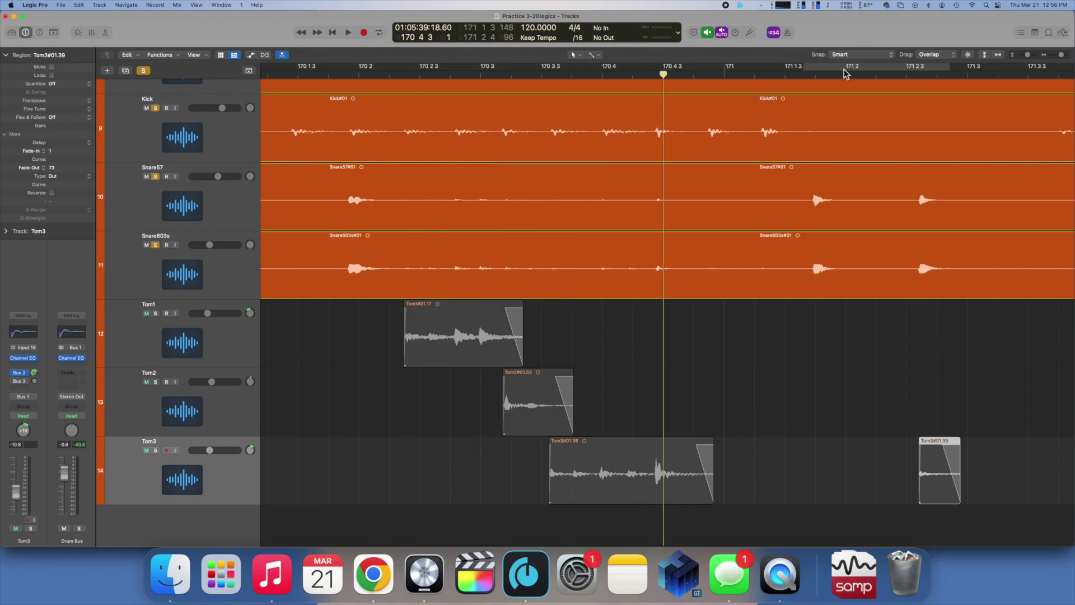
Step: Place the playhead on the overhead transient of the Tom3 hit at 170 4 2 193
{"action": "scroll", "coordinate": [712, 231], "scroll_direction": "right", "scroll_amount": 10}
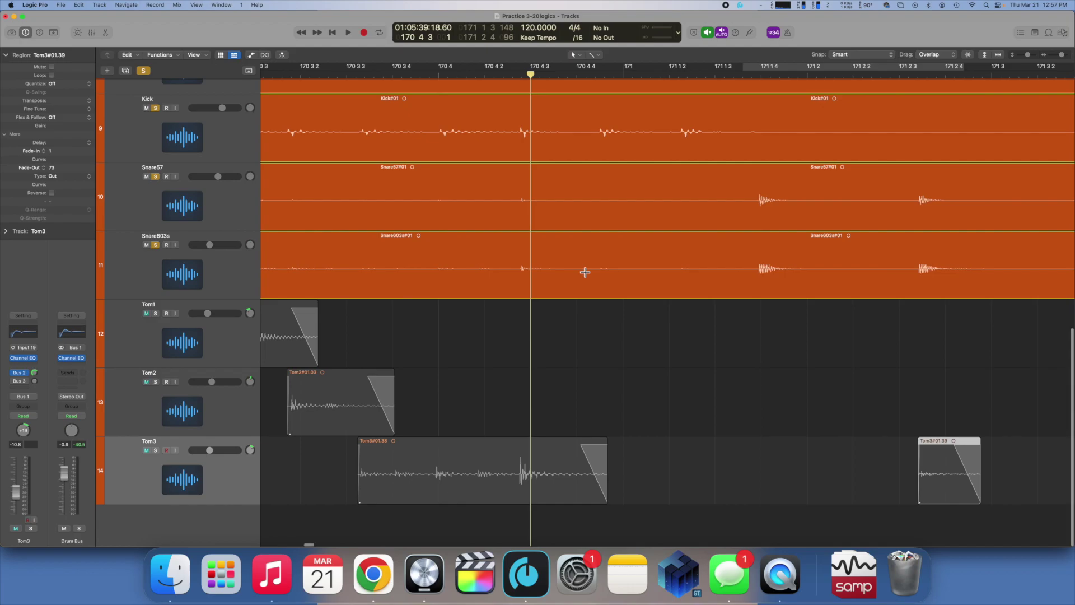
{"action": "scroll", "coordinate": [584, 271], "scroll_direction": "left", "scroll_amount": 10}
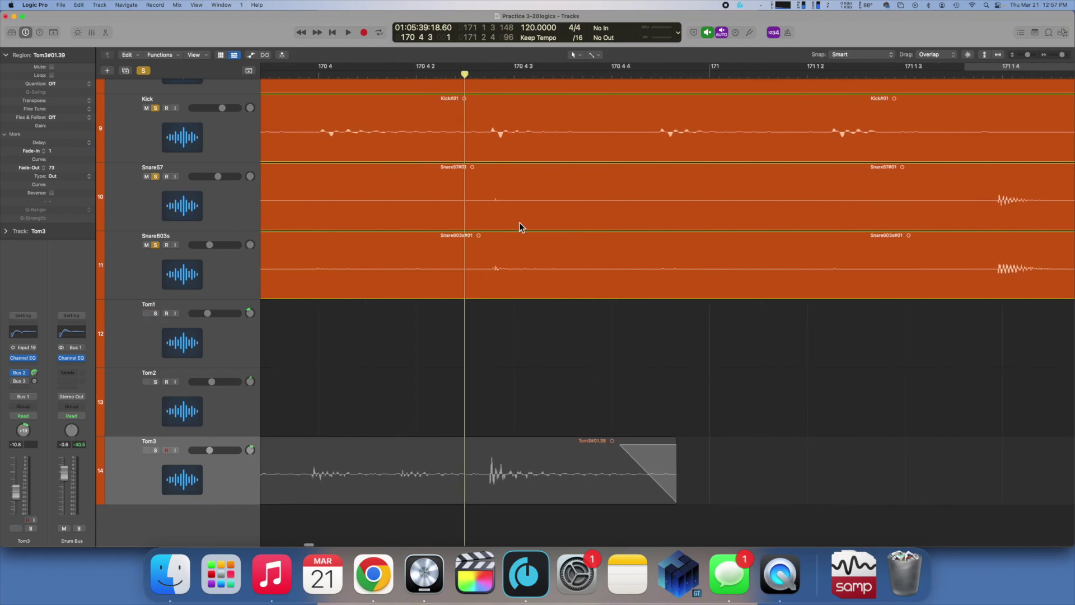
{"action": "left_click", "coordinate": [499, 73]}
{"action": "scroll", "coordinate": [496, 172], "scroll_direction": "up", "scroll_amount": 5}
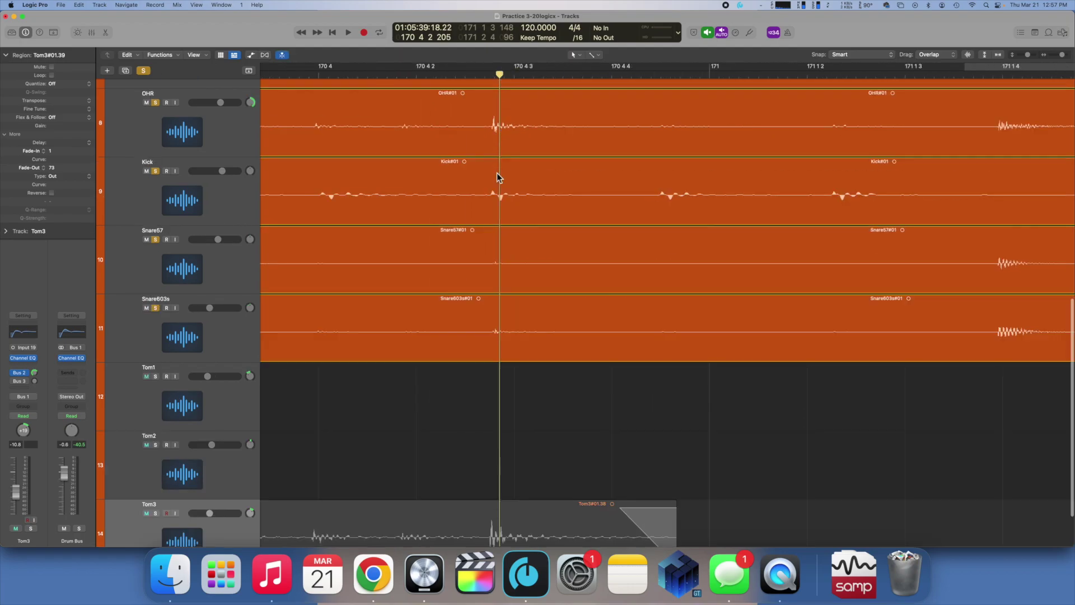
{"action": "scroll", "coordinate": [496, 172], "scroll_direction": "up", "scroll_amount": 2}
{"action": "left_click_drag", "start_coordinate": [498, 80], "coordinate": [495, 80]}
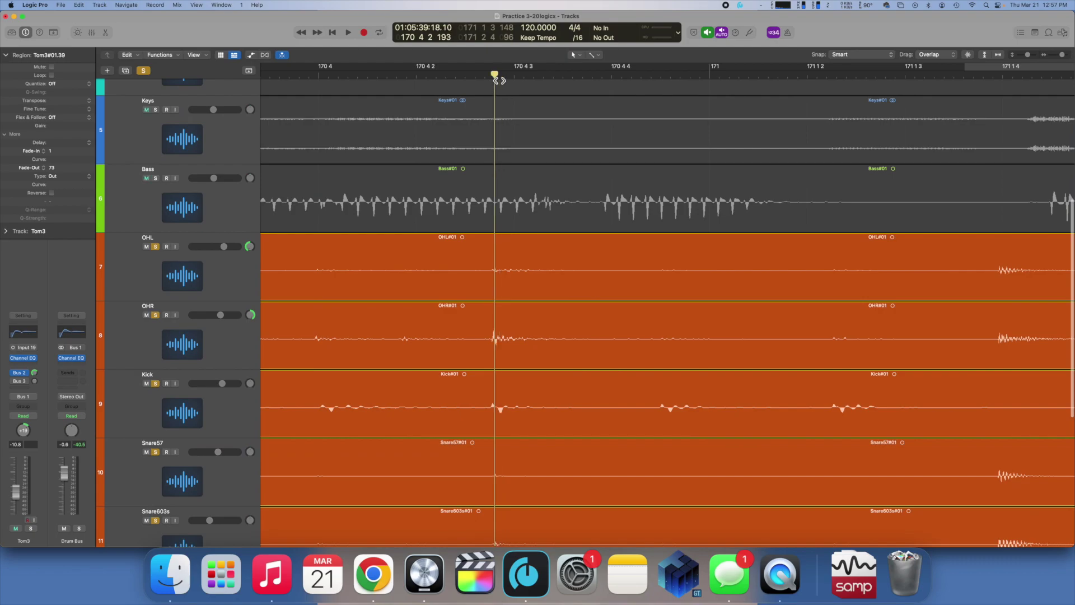
Step: Compare the overhead transient with the Tom3 waveform at sample-level zoom and select all Tom3 regions
{"action": "scroll", "coordinate": [495, 80], "scroll_direction": "up", "scroll_amount": 10}
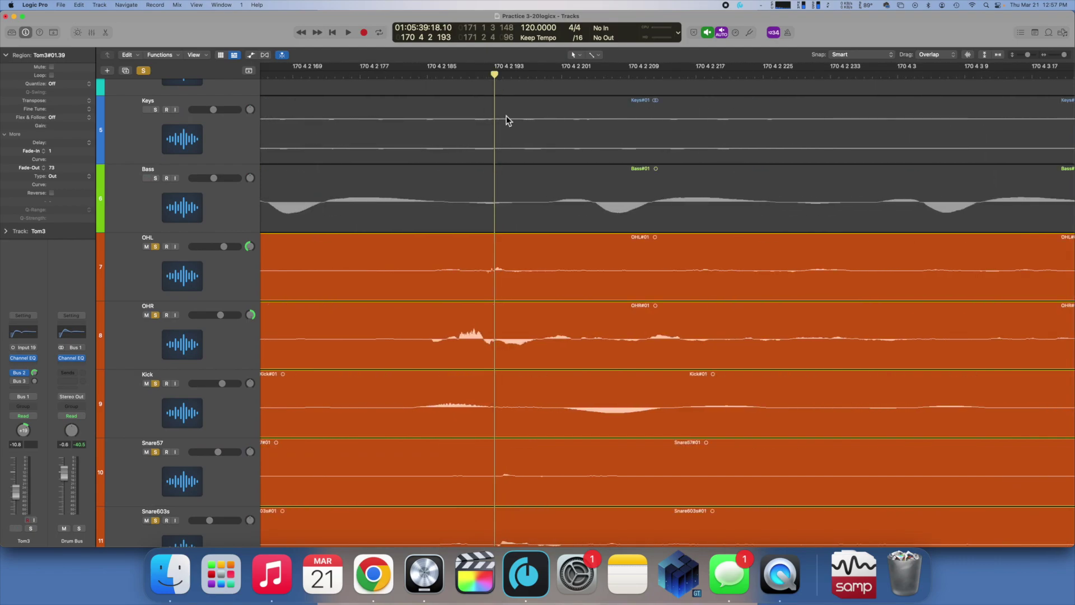
{"action": "scroll", "coordinate": [523, 176], "scroll_direction": "down", "scroll_amount": 5}
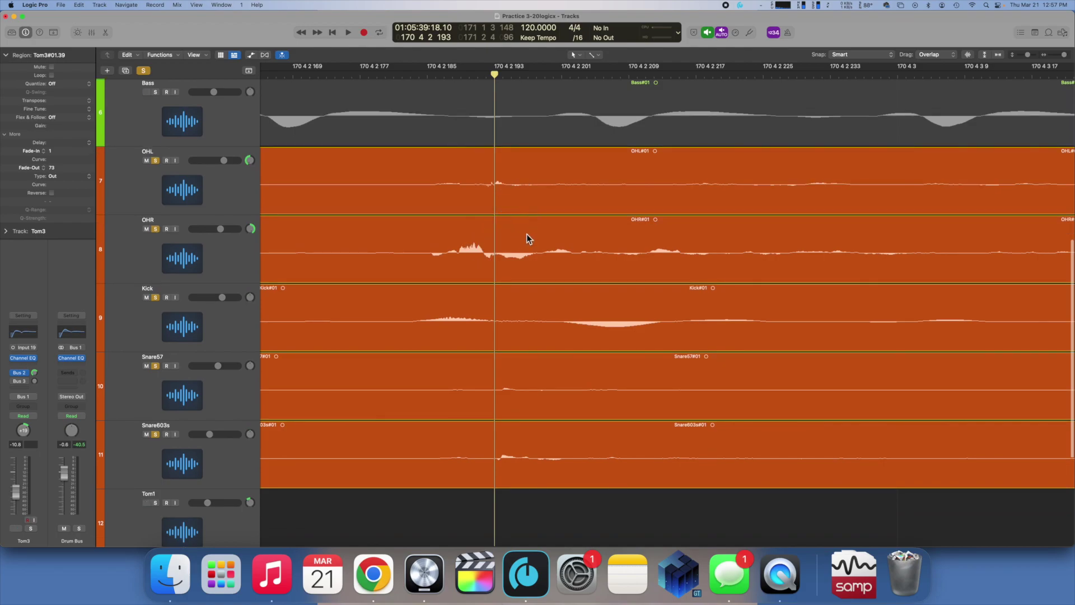
{"action": "scroll", "coordinate": [527, 233], "scroll_direction": "down", "scroll_amount": 10}
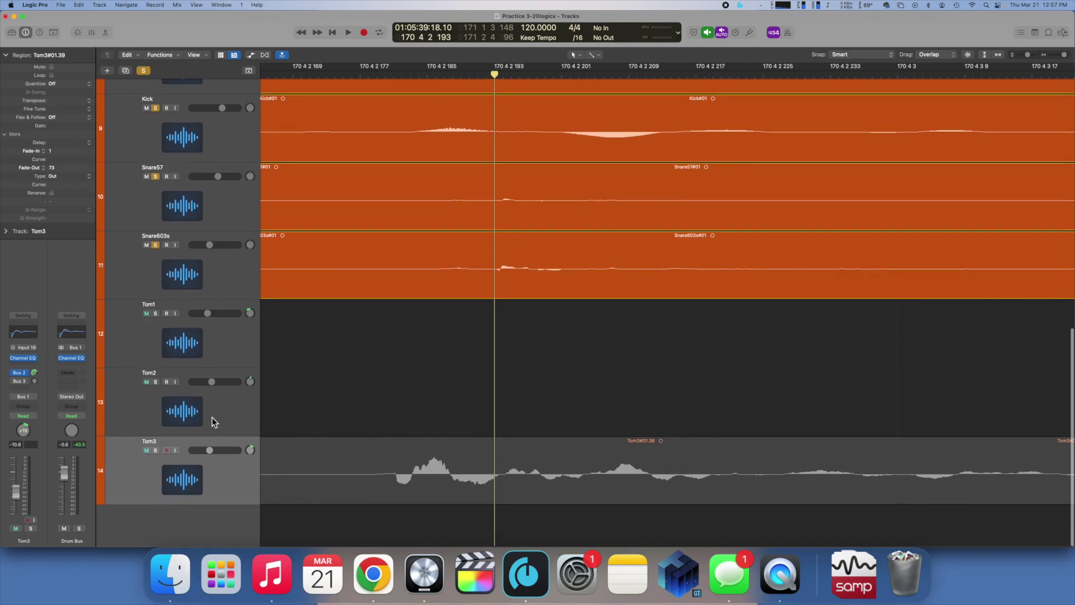
{"action": "left_click", "coordinate": [215, 413]}
{"action": "left_click", "coordinate": [220, 472]}
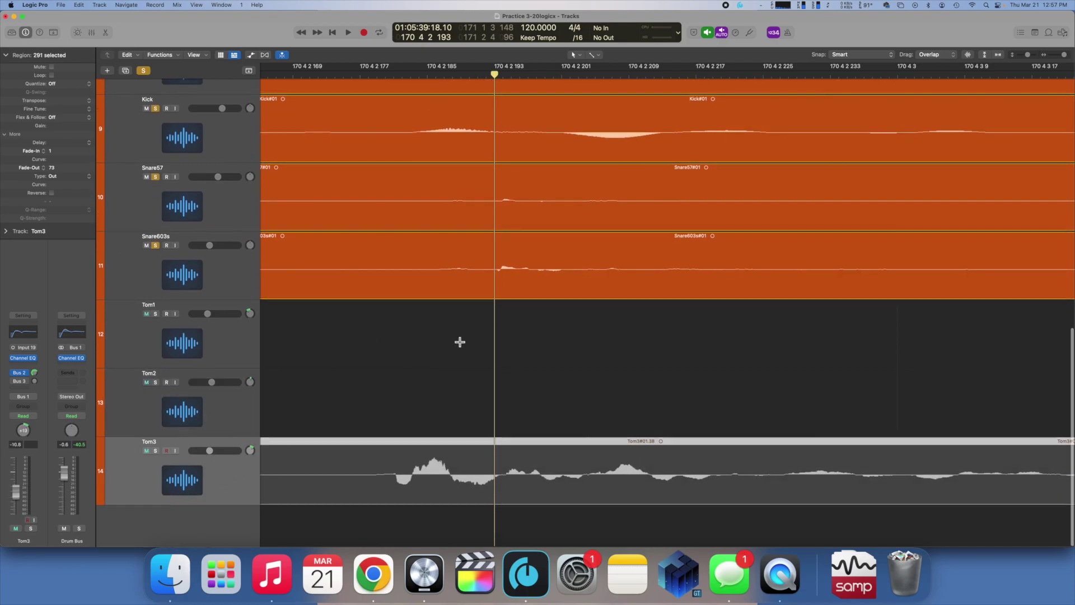
Step: Set the playhead at 170 4 2 188 on the OHR transient and shift the selected Tom3 regions slightly later
{"action": "scroll", "coordinate": [460, 342], "scroll_direction": "up", "scroll_amount": 7}
{"action": "scroll", "coordinate": [459, 342], "scroll_direction": "down", "scroll_amount": 2}
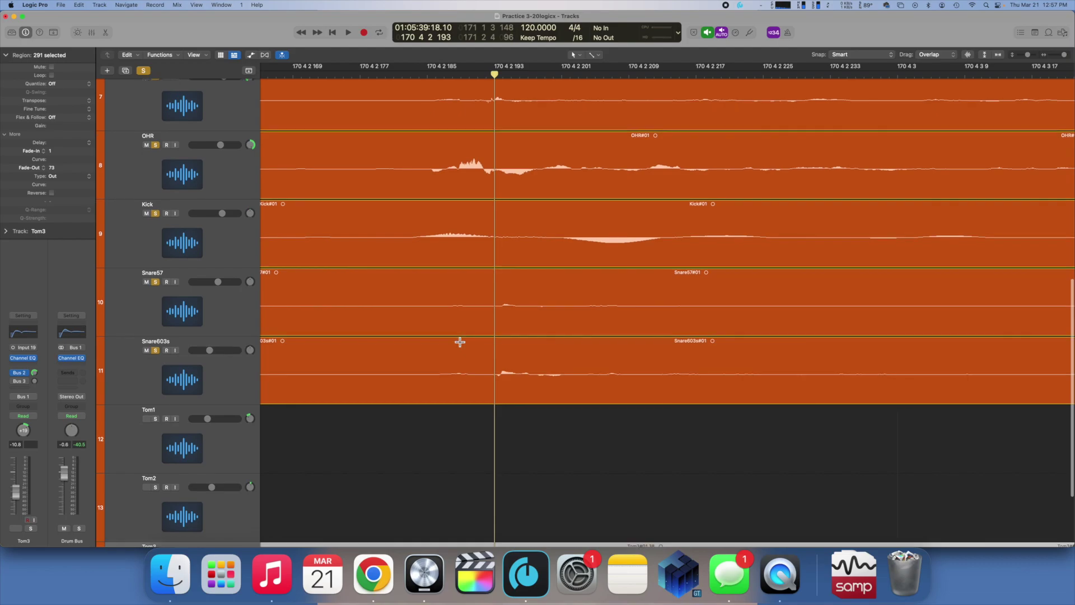
{"action": "left_click_drag", "start_coordinate": [499, 76], "coordinate": [461, 86]}
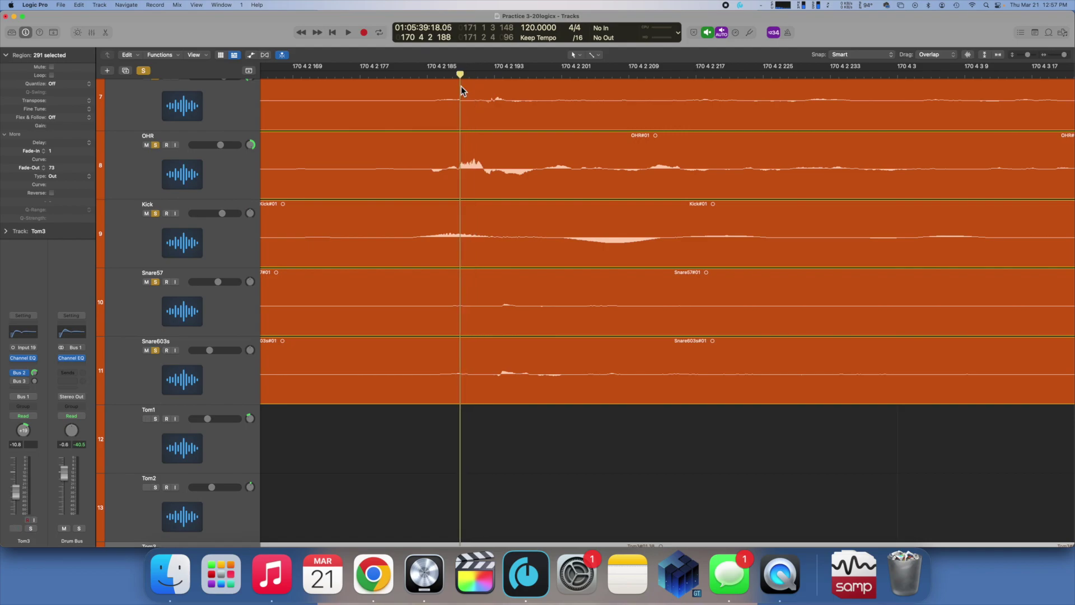
{"action": "scroll", "coordinate": [520, 224], "scroll_direction": "down", "scroll_amount": 3}
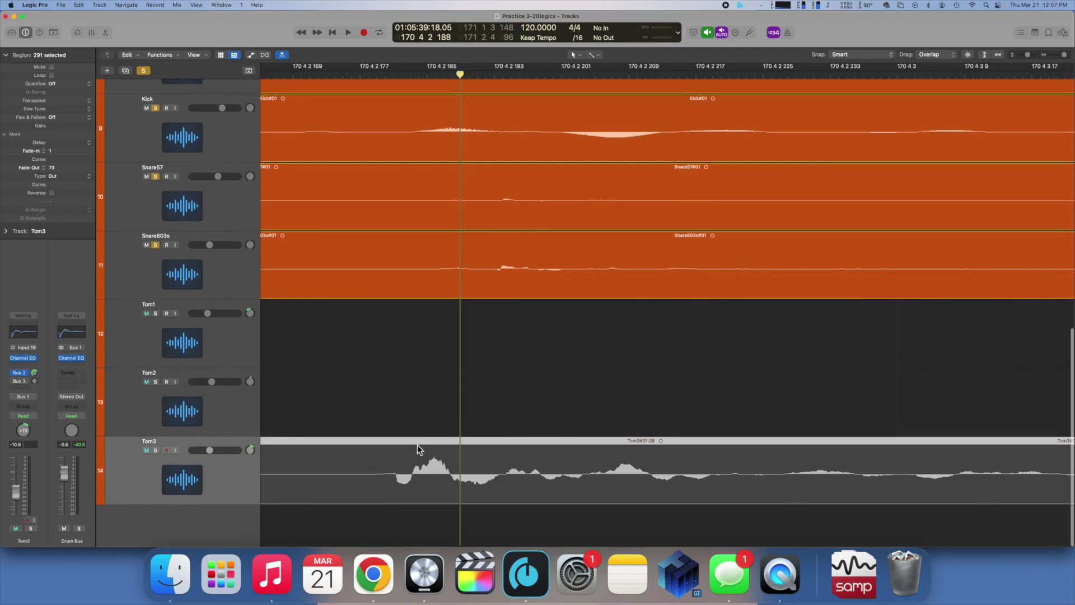
{"action": "left_click_drag", "start_coordinate": [492, 451], "coordinate": [505, 456]}
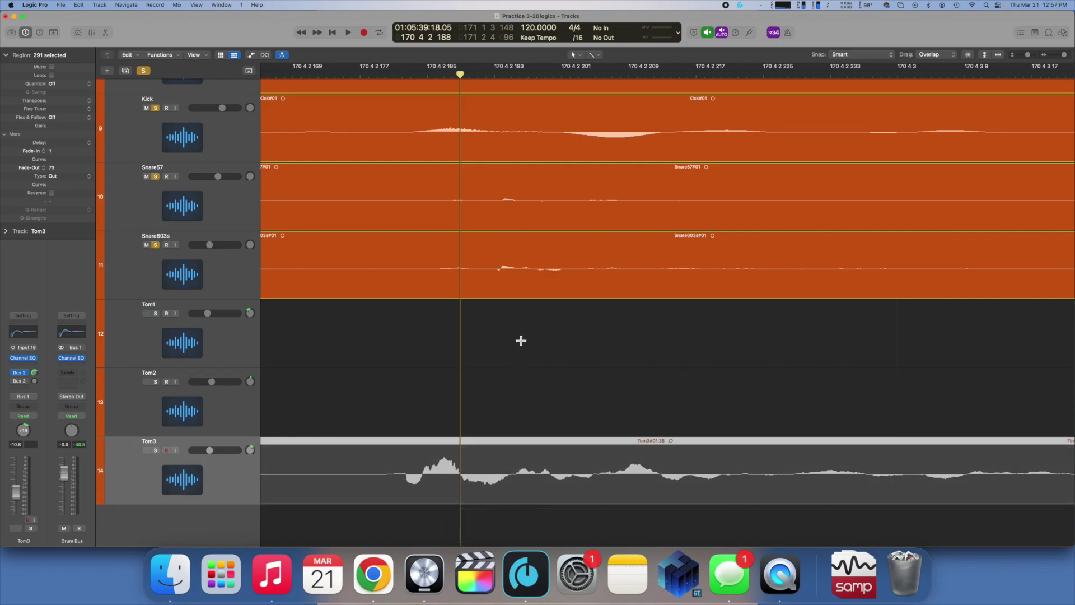
Step: Move the playhead to the OHR zero crossing at 170 4 2 191 and shift the Tom3 regions later to match it
{"action": "scroll", "coordinate": [521, 341], "scroll_direction": "up", "scroll_amount": 2}
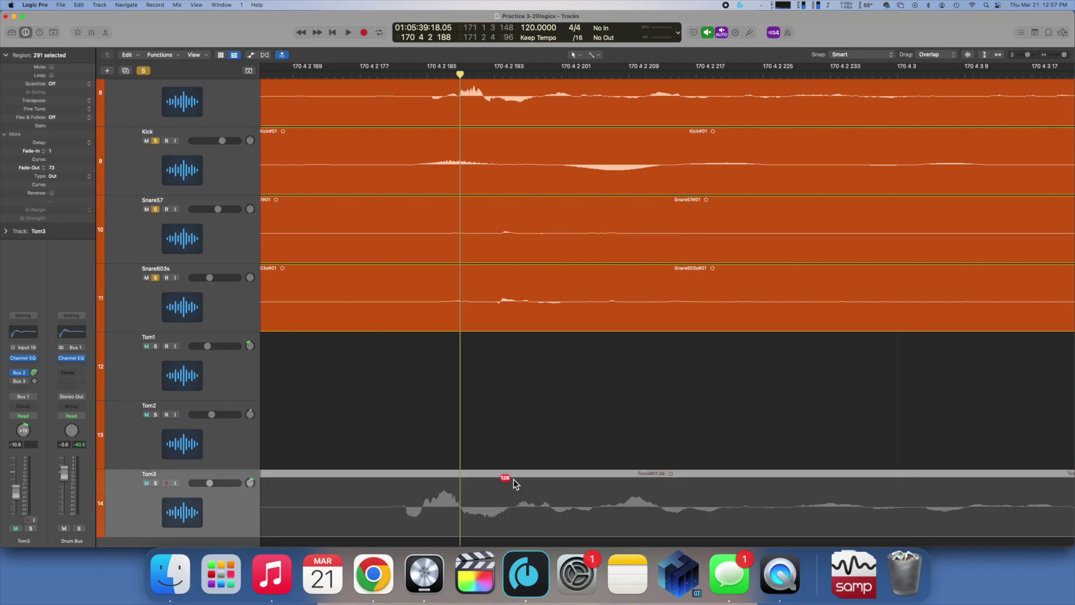
{"action": "scroll", "coordinate": [508, 398], "scroll_direction": "up", "scroll_amount": 2}
{"action": "scroll", "coordinate": [508, 399], "scroll_direction": "up", "scroll_amount": 3}
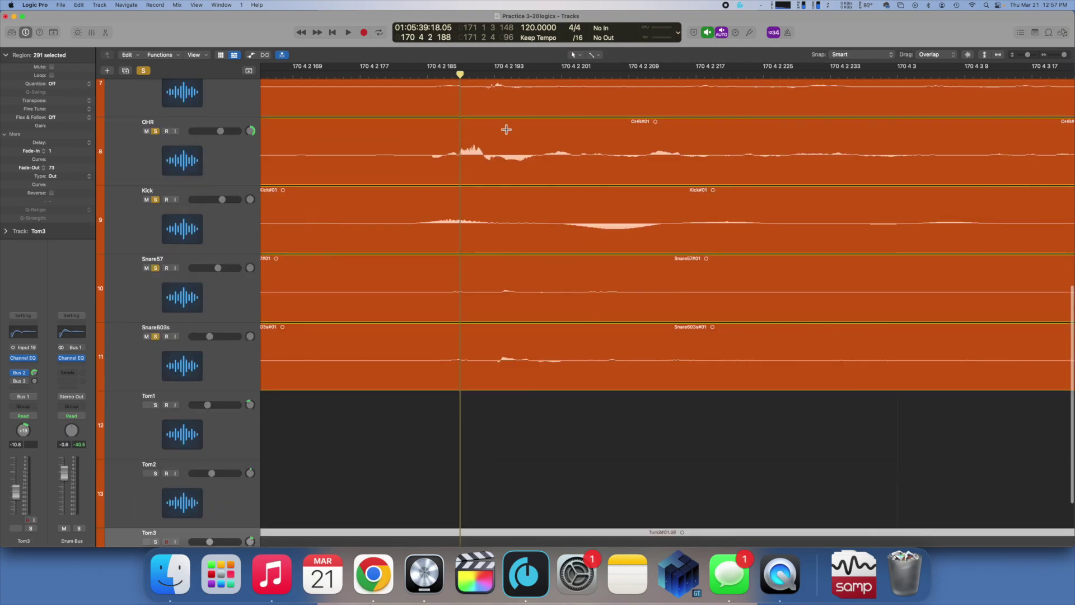
{"action": "left_click_drag", "start_coordinate": [460, 74], "coordinate": [485, 74]}
{"action": "scroll", "coordinate": [504, 177], "scroll_direction": "down", "scroll_amount": 1}
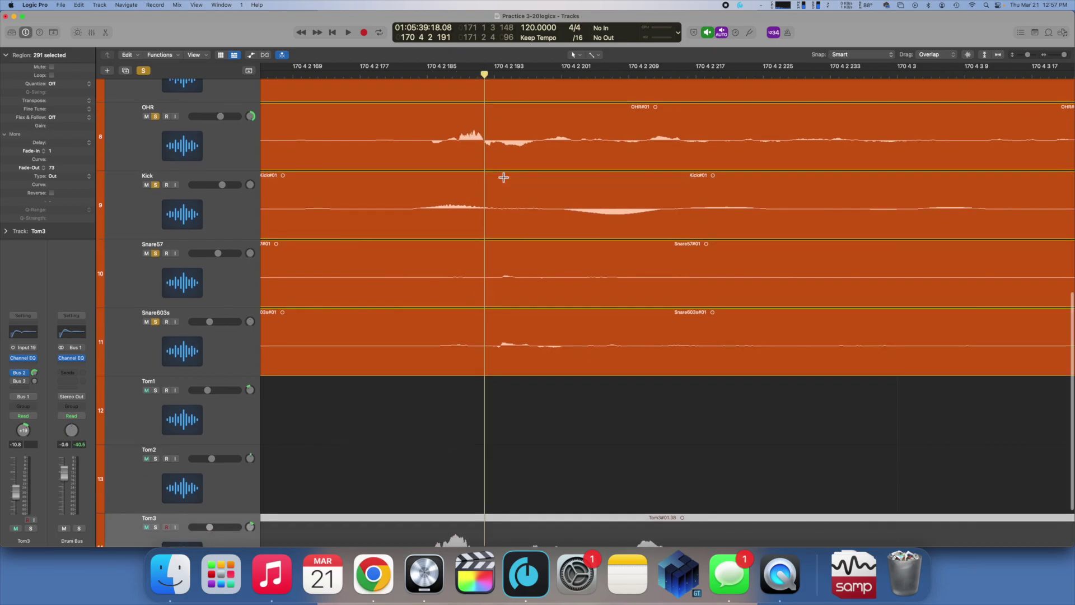
{"action": "scroll", "coordinate": [503, 177], "scroll_direction": "down", "scroll_amount": 5}
{"action": "left_click_drag", "start_coordinate": [509, 451], "coordinate": [519, 453]}
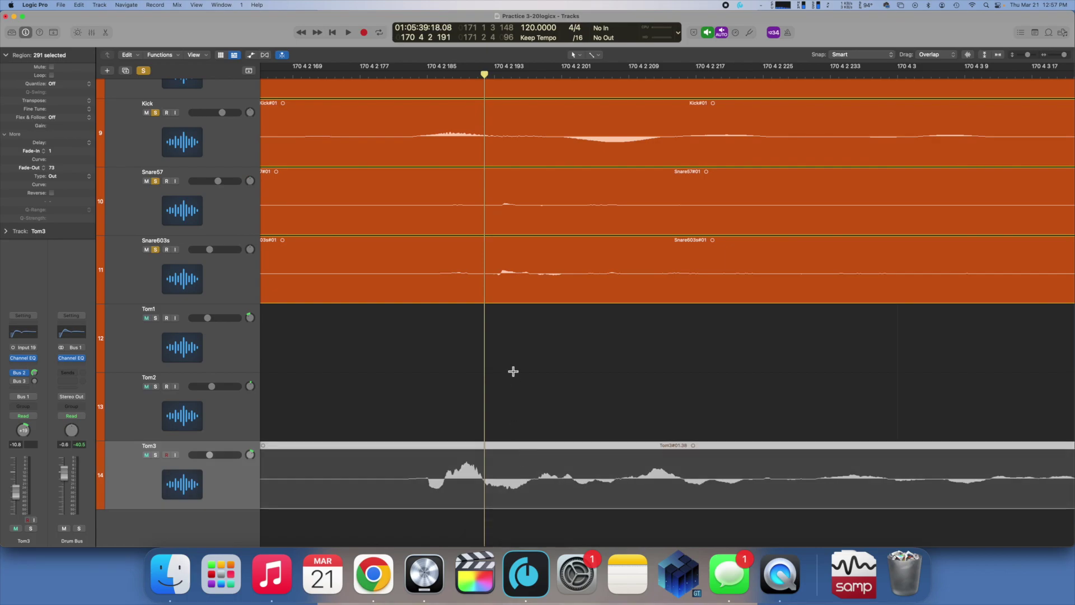
Step: Solo the Tom1, Tom2 and Tom3 tracks along with the other soloed drum tracks
{"action": "key", "text": "super+Left"}
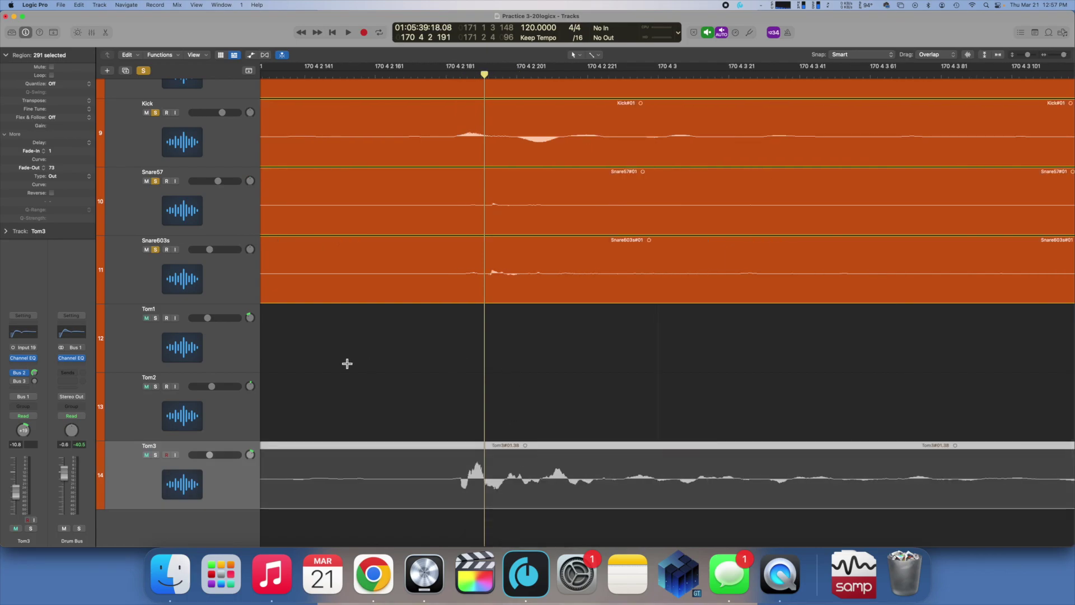
{"action": "key", "text": "super+Left"}
{"action": "left_click_drag", "start_coordinate": [158, 323], "coordinate": [154, 450]}
{"action": "key", "text": "super+Left"}
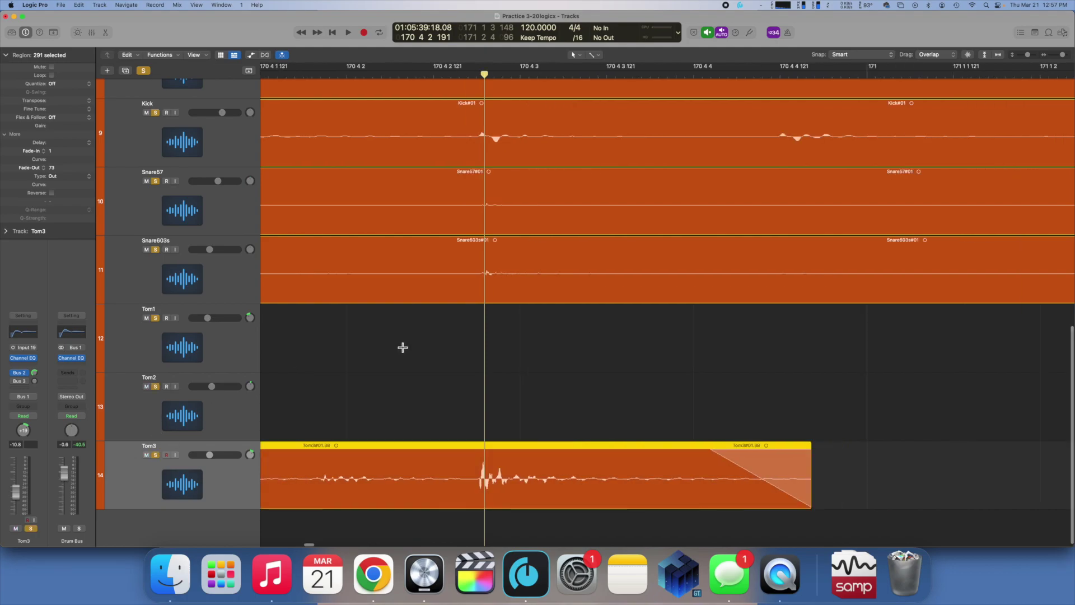
Step: Turn off solo on all drum tracks and clear the Tom3 region selection in a view of the whole project
{"action": "left_click_drag", "start_coordinate": [1027, 57], "coordinate": [1020, 57]}
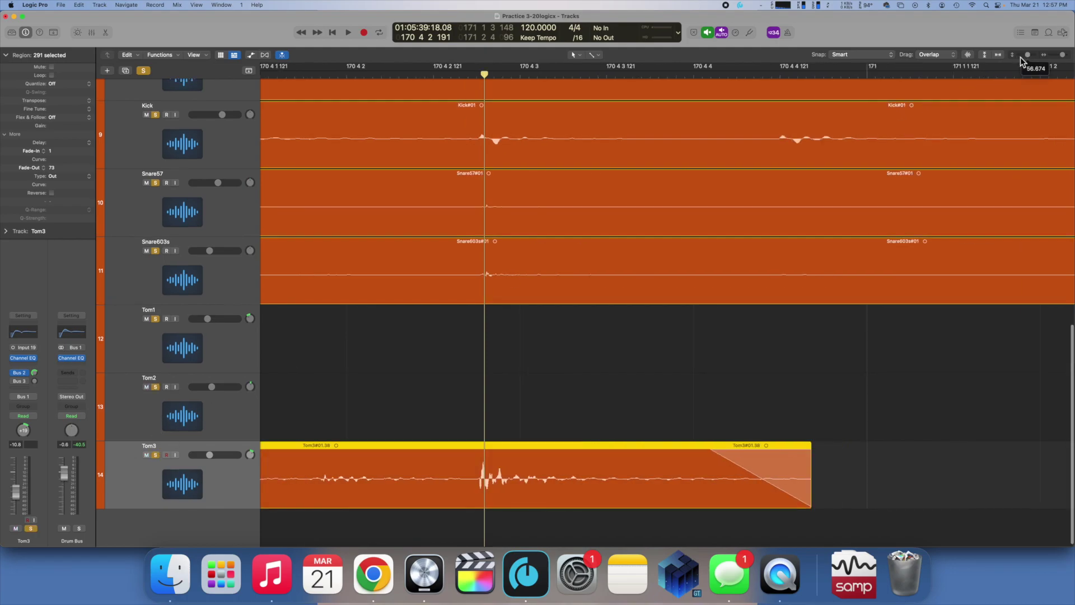
{"action": "left_click_drag", "start_coordinate": [152, 422], "coordinate": [154, 240]}
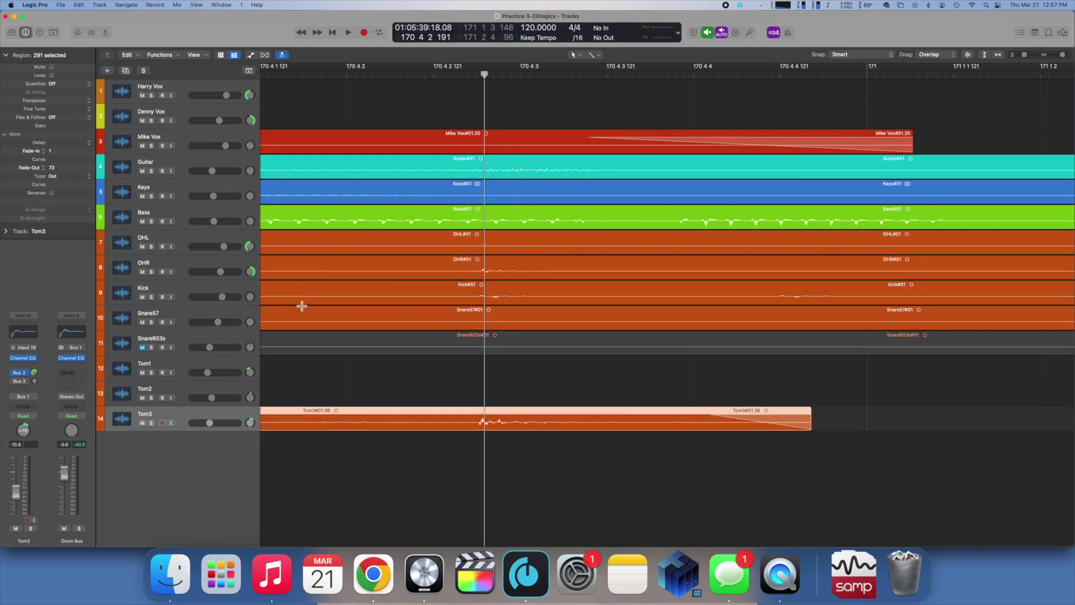
{"action": "key", "text": "super+Left"}
{"action": "key", "text": "super+Left"}
{"action": "key", "text": "super+Left"}
{"action": "key", "text": "super+Left"}
{"action": "key", "text": "super+Left"}
{"action": "key", "text": "super+Left"}
{"action": "key", "text": "super+Left"}
{"action": "key", "text": "super+Left"}
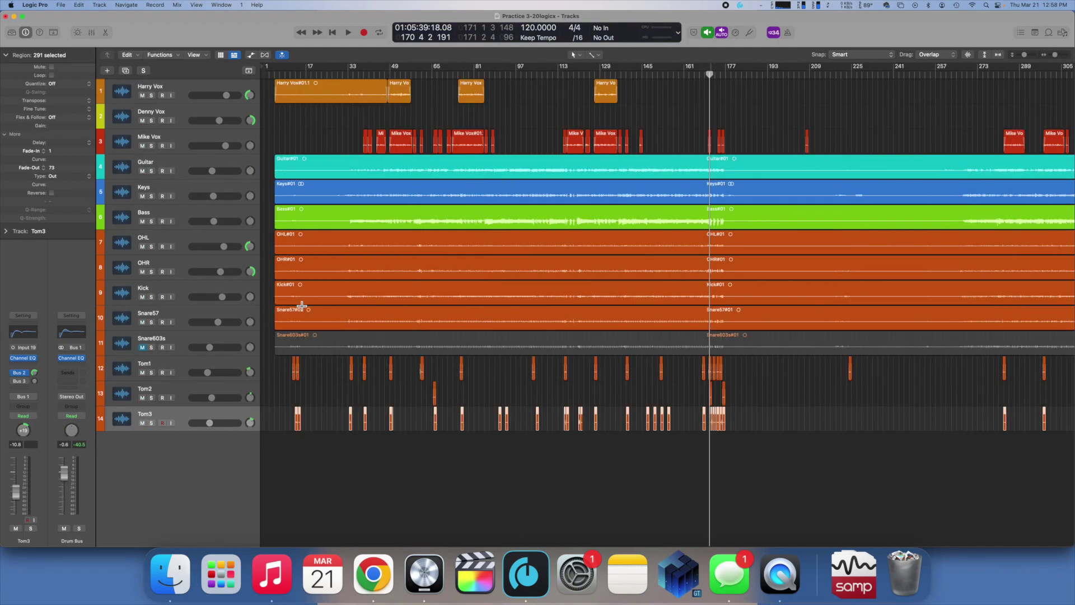
{"action": "key", "text": "super+Left"}
{"action": "key", "text": "super+Left"}
{"action": "key", "text": "super+Left"}
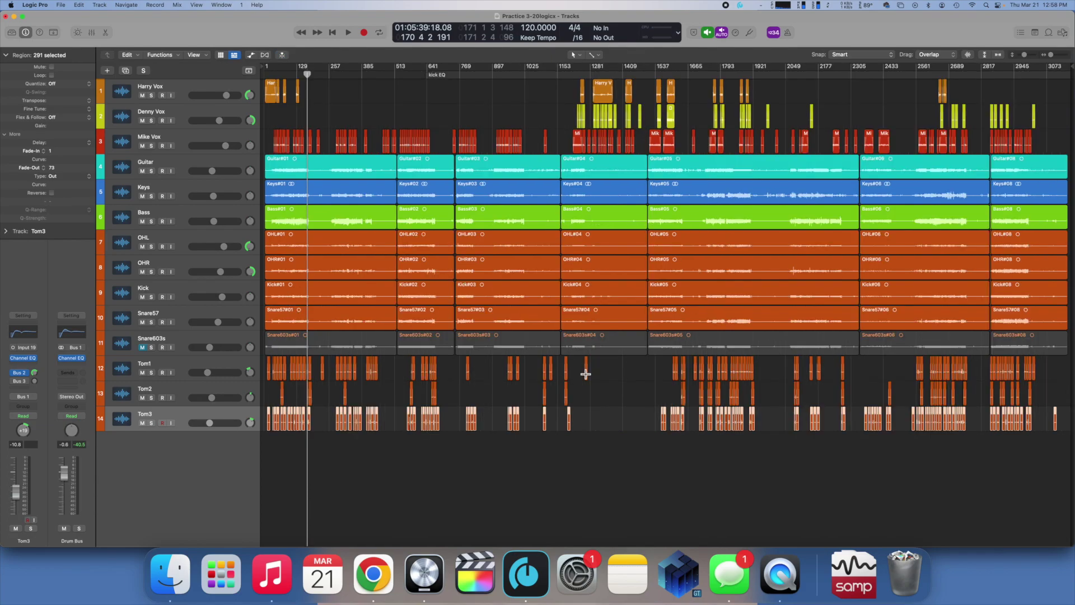
{"action": "left_click", "coordinate": [620, 363]}
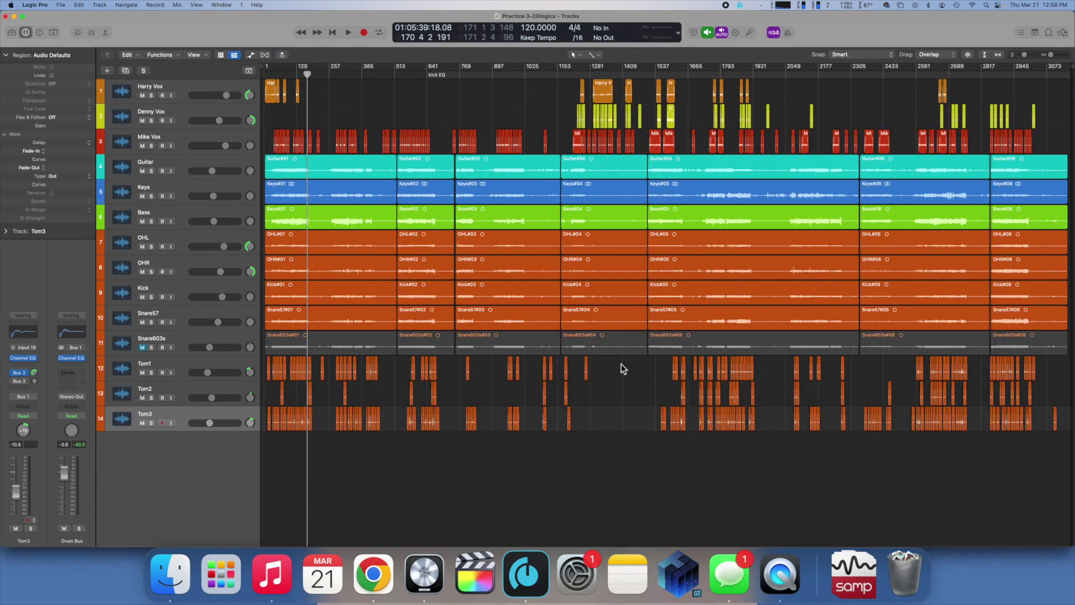
Step: Create two new tracks with the same settings as the Bass track
{"action": "left_click", "coordinate": [191, 211]}
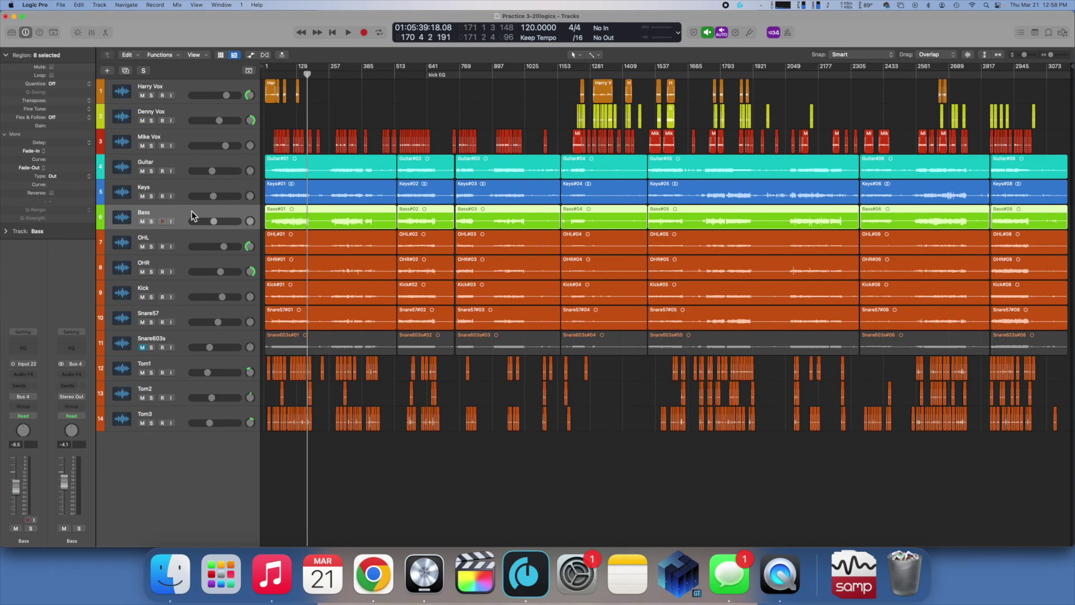
{"action": "key", "text": "super+d"}
{"action": "key", "text": "super+d"}
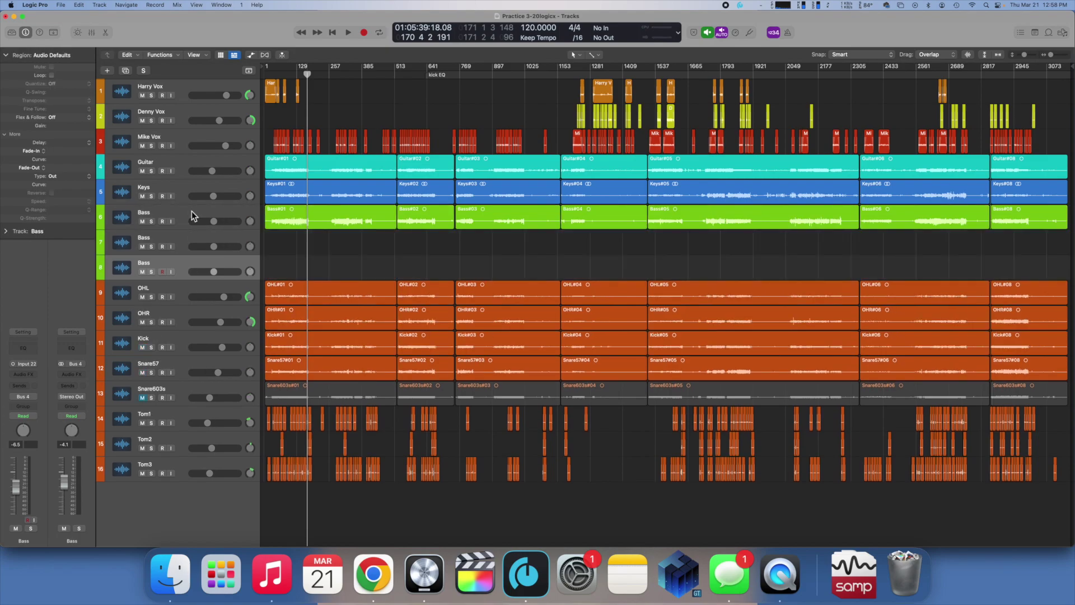
Step: Try to copy all Bass regions onto the first duplicated Bass track
{"action": "left_click", "coordinate": [237, 212]}
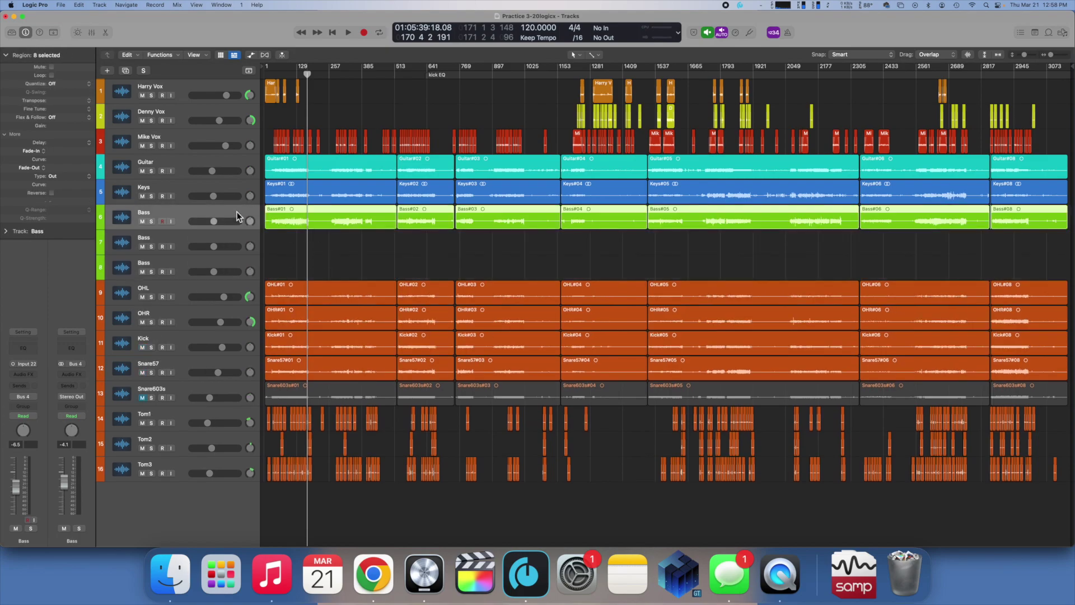
{"action": "left_click_drag", "start_coordinate": [289, 214], "coordinate": [288, 236]}
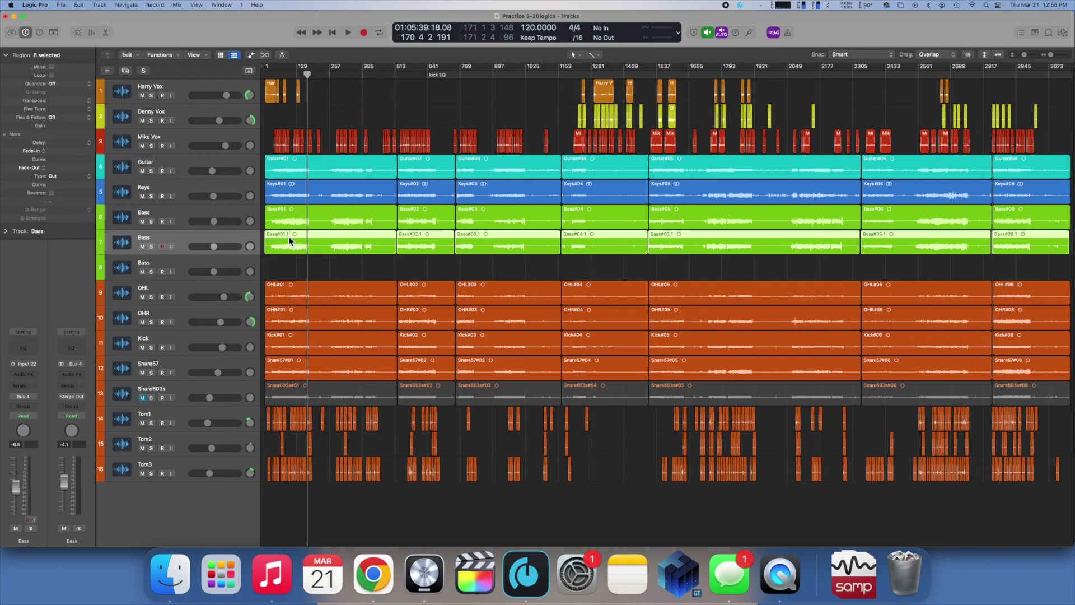
{"action": "key", "text": "super+Right"}
{"action": "key", "text": "super+Right"}
{"action": "key", "text": "super+Right"}
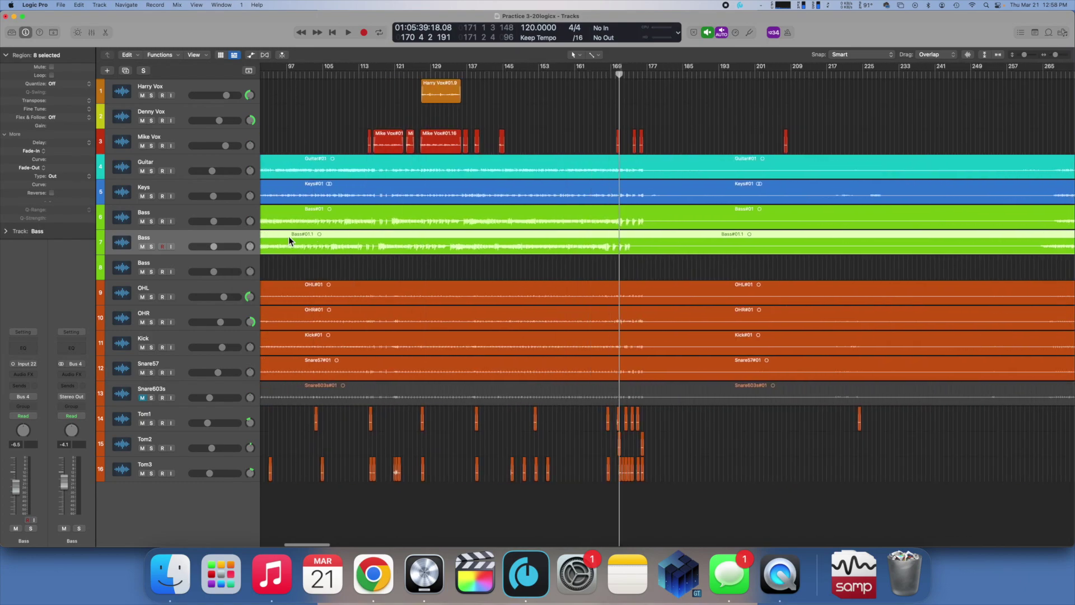
Step: Undo the copying of the Bass regions and show more of the song
{"action": "key", "text": "super+z"}
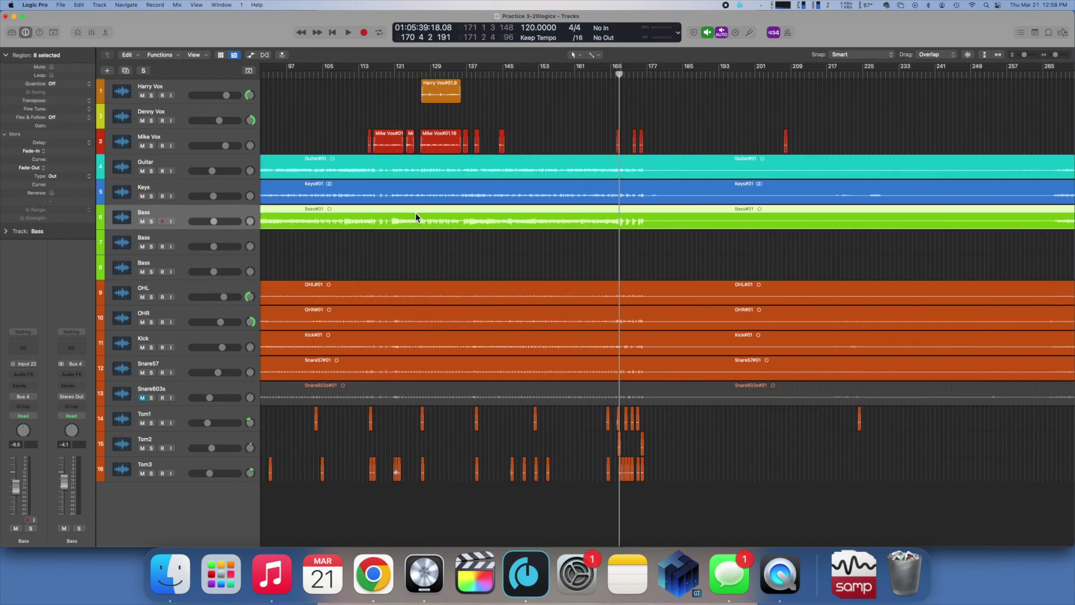
{"action": "key", "text": "super+Left"}
{"action": "key", "text": "super+Left"}
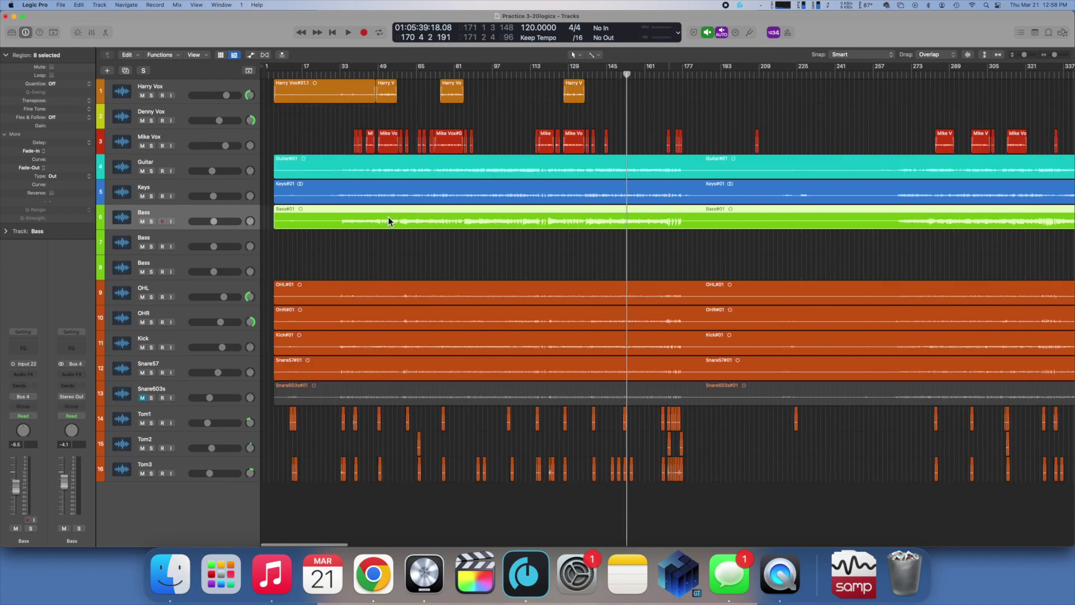
Step: Copy all Bass regions onto both duplicated Bass tracks at the same timeline position
{"action": "left_click_drag", "start_coordinate": [392, 217], "coordinate": [392, 257]}
{"action": "left_click_drag", "start_coordinate": [393, 261], "coordinate": [394, 263]}
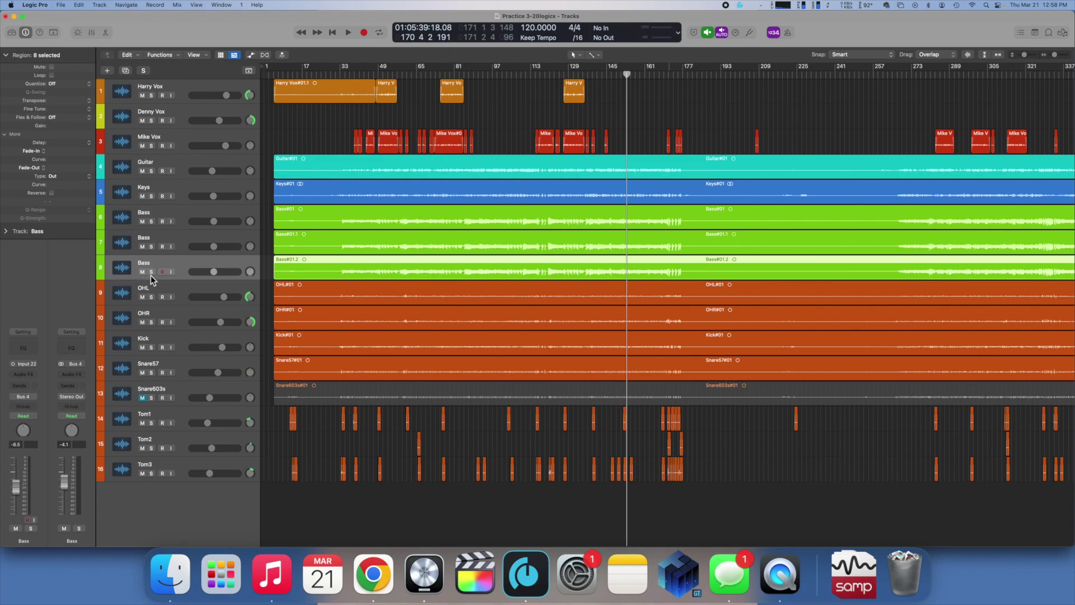
Step: Rename the three bass tracks Bass Low, Bass His and Bass distor
{"action": "double_click", "coordinate": [157, 213]}
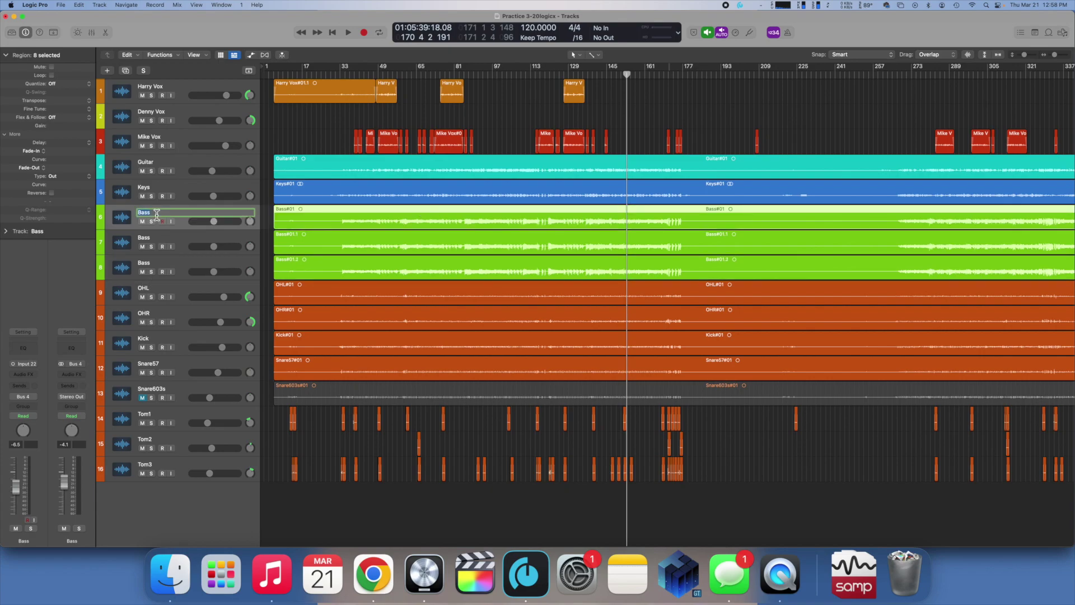
{"action": "key", "text": "Return"}
{"action": "double_click", "coordinate": [157, 239]}
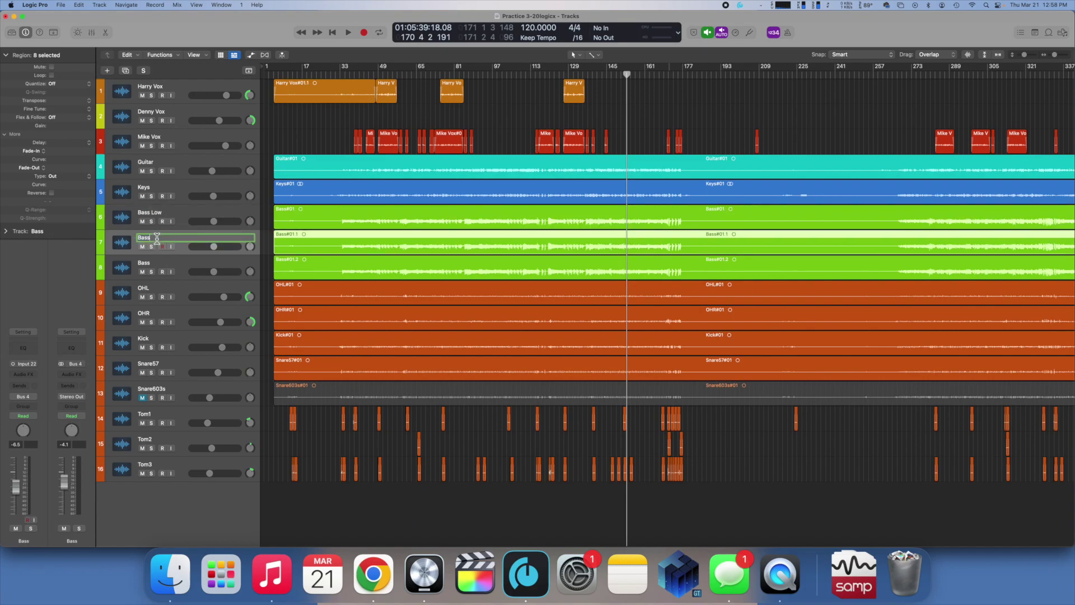
{"action": "key", "text": "Return"}
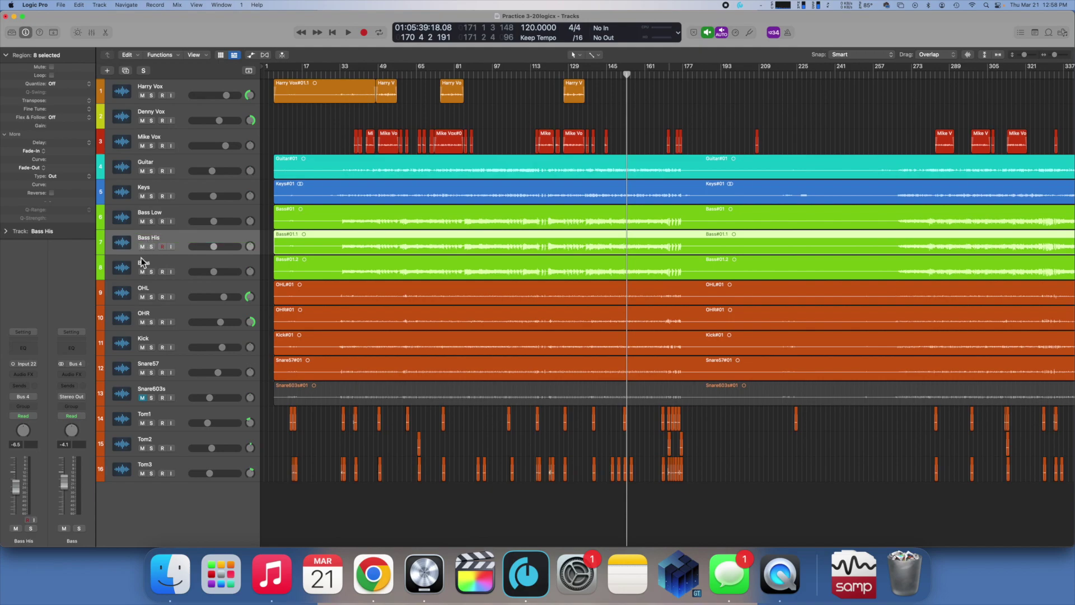
{"action": "double_click", "coordinate": [161, 262]}
{"action": "left_click", "coordinate": [163, 239]}
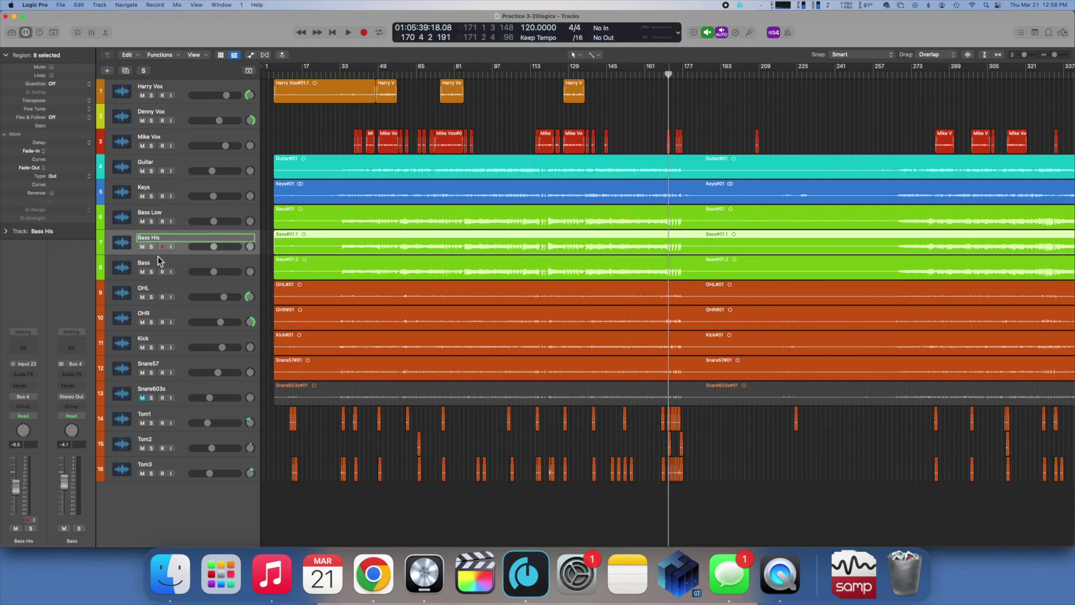
{"action": "double_click", "coordinate": [158, 263]}
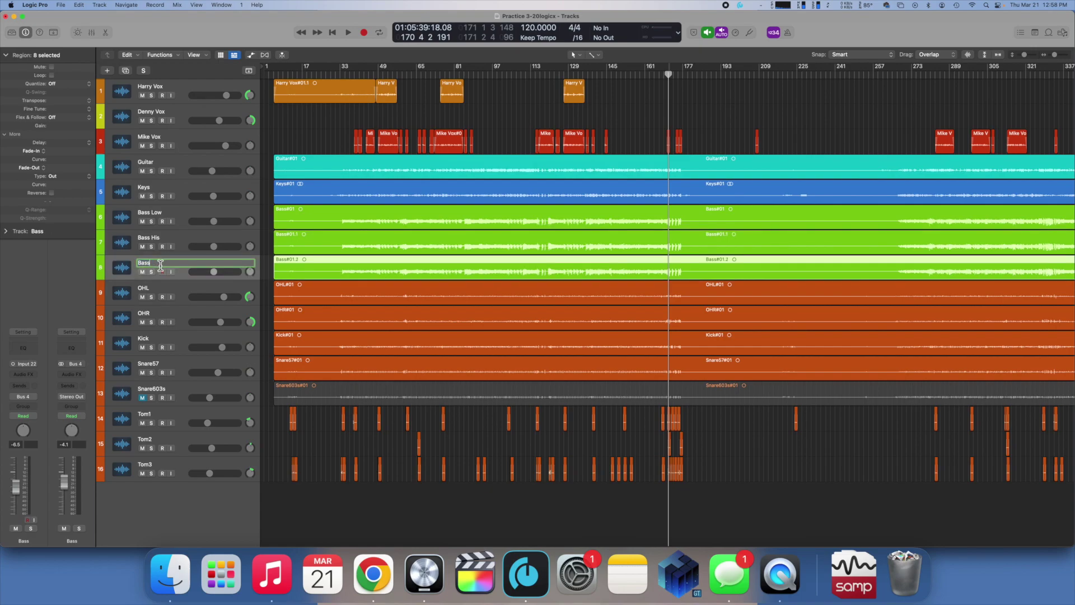
{"action": "type", "text": "distor"}
{"action": "key", "text": "Return"}
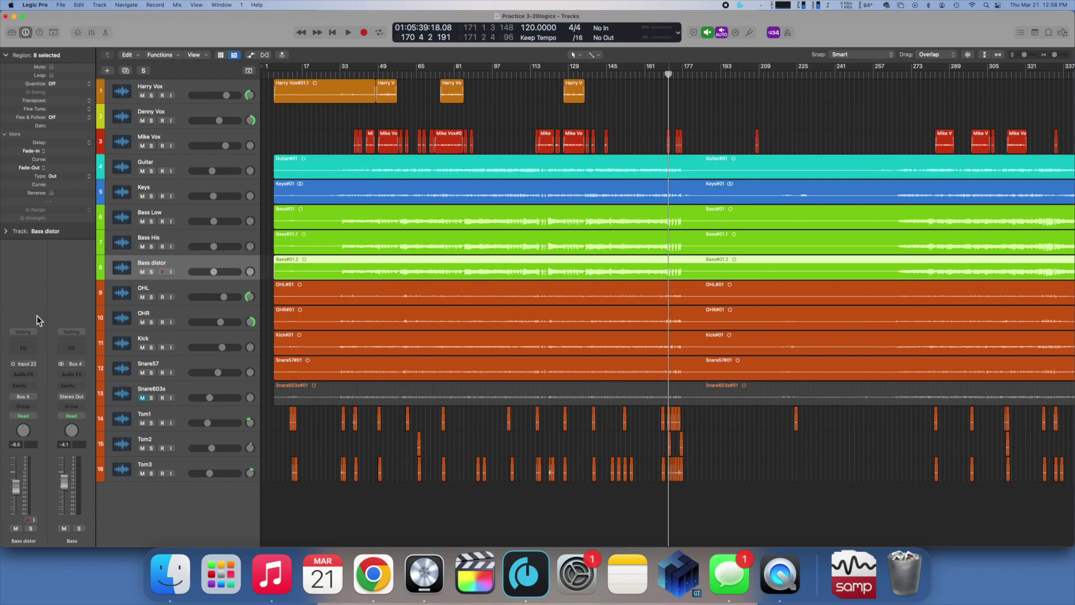
Step: Solo only the Bass Low track, play the song from about bar 89, and select that track
{"action": "left_click_drag", "start_coordinate": [155, 271], "coordinate": [153, 249]}
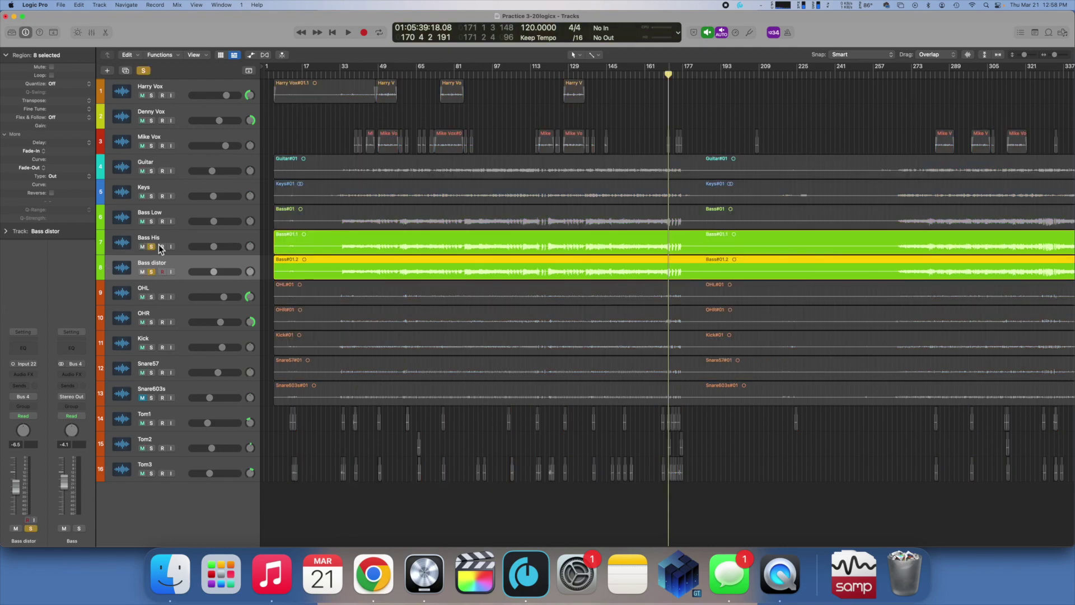
{"action": "left_click", "coordinate": [151, 250]}
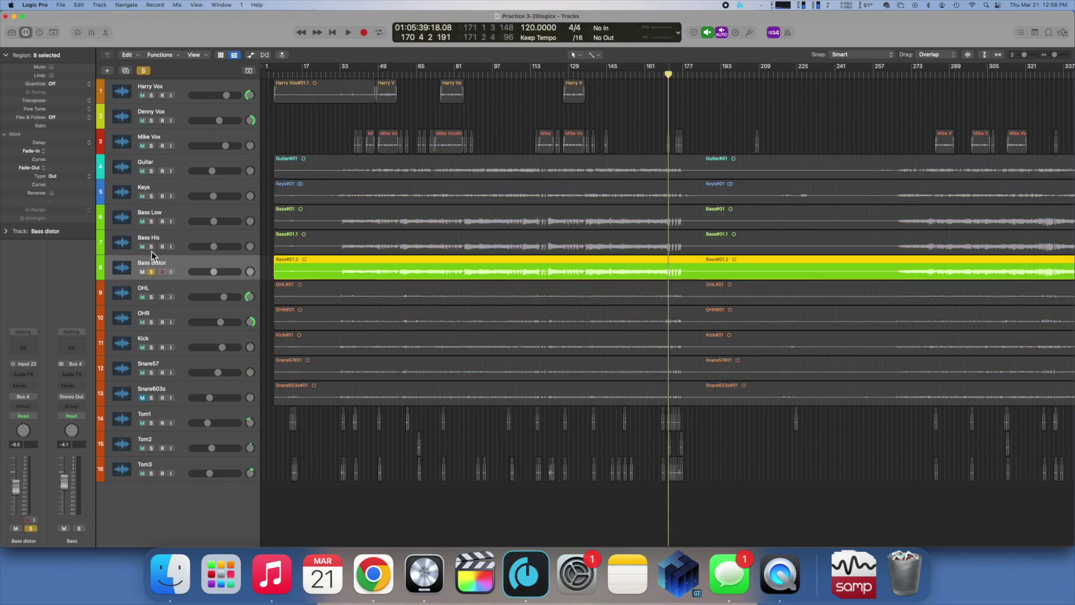
{"action": "left_click", "coordinate": [151, 272]}
{"action": "left_click", "coordinate": [151, 221]}
{"action": "key", "text": "space"}
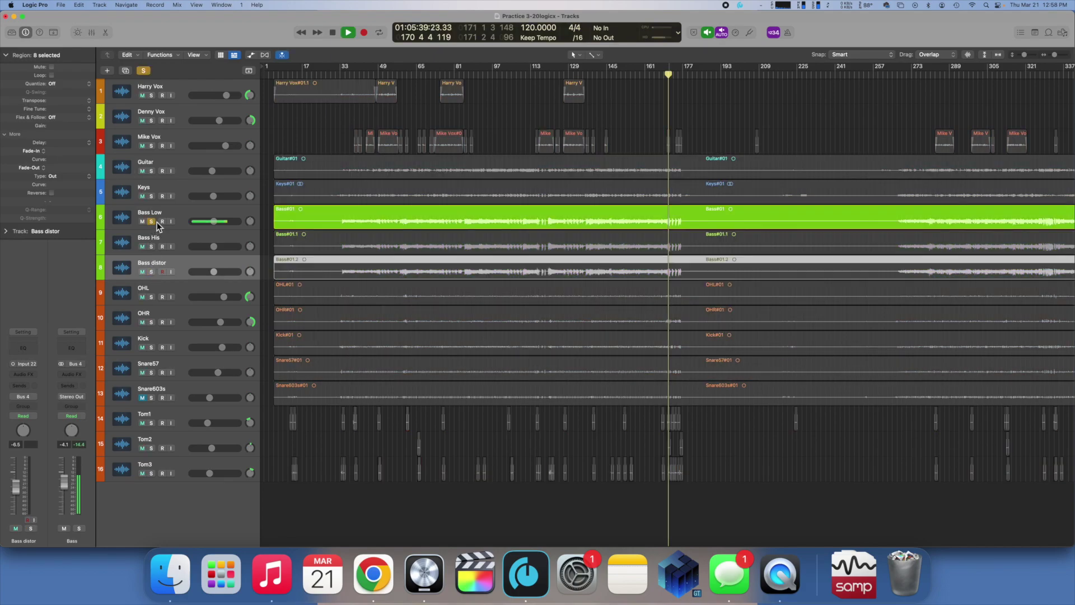
{"action": "left_click", "coordinate": [474, 94]}
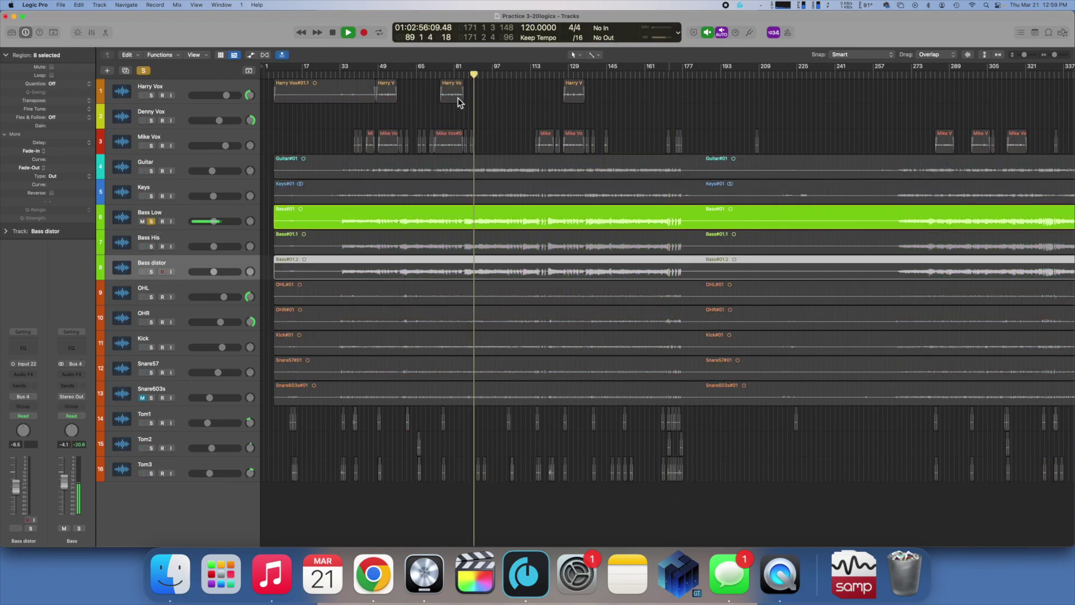
{"action": "left_click", "coordinate": [185, 210]}
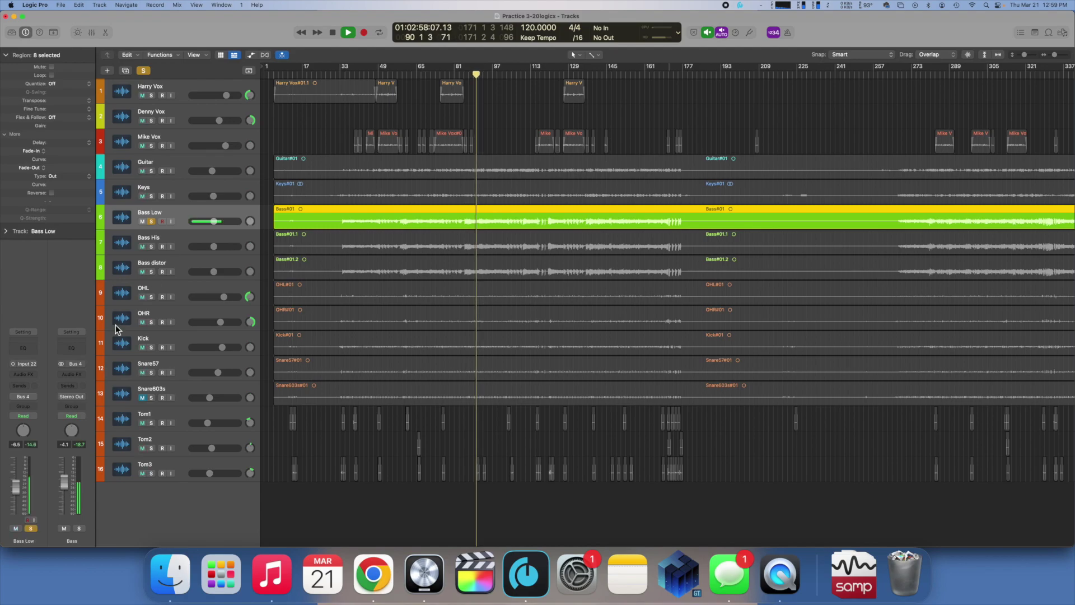
Step: Add a Channel EQ to Bass Low and cut the highs above about 250 Hz with its high-cut band
{"action": "left_click", "coordinate": [32, 350]}
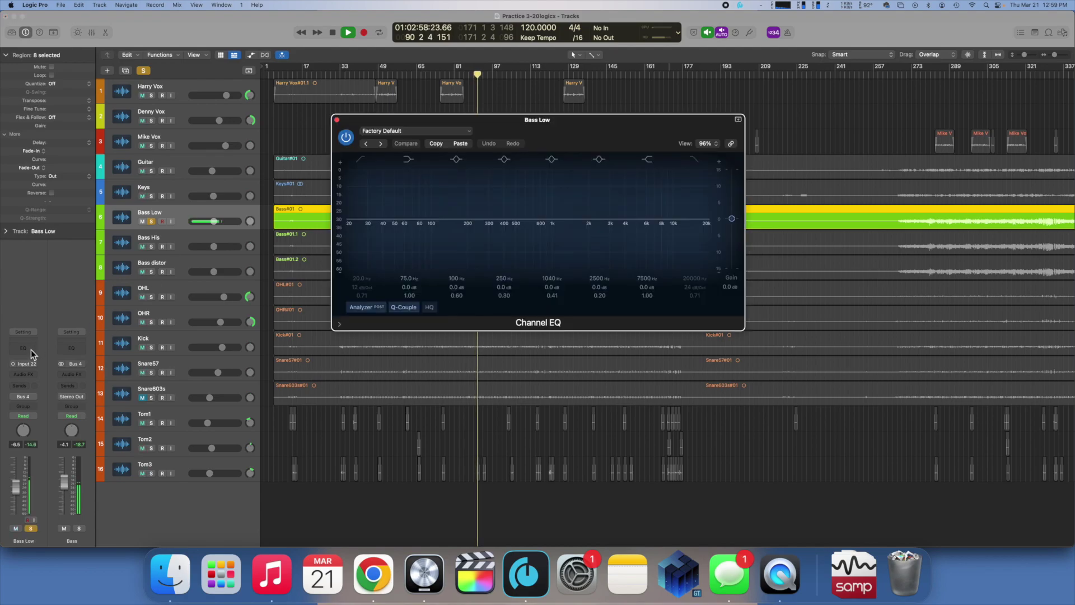
{"action": "left_click", "coordinate": [697, 164]}
{"action": "left_click_drag", "start_coordinate": [708, 221], "coordinate": [488, 228]}
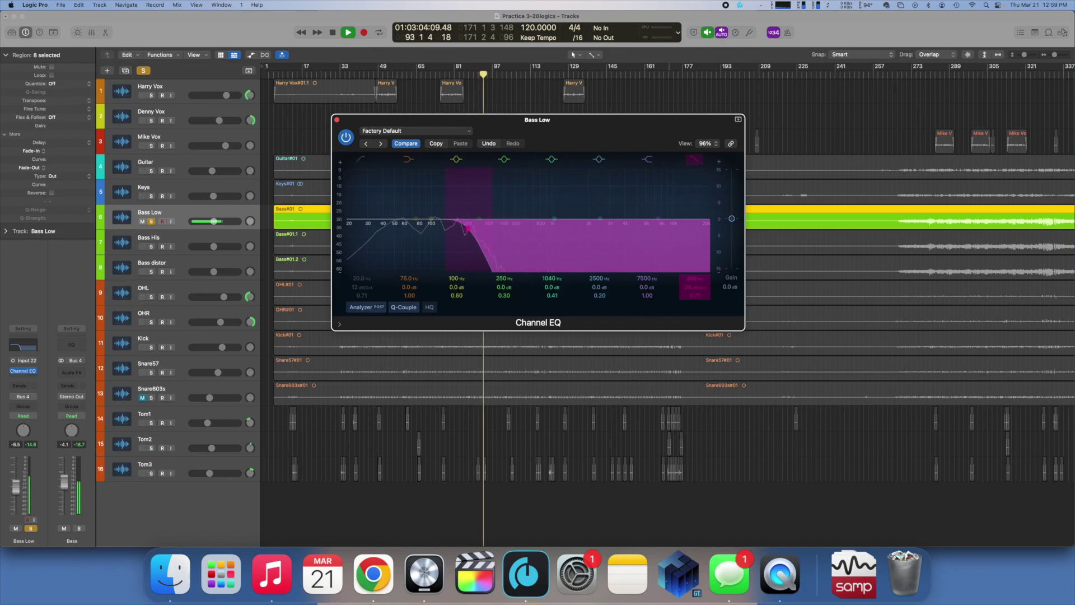
{"action": "left_click_drag", "start_coordinate": [471, 229], "coordinate": [480, 229]}
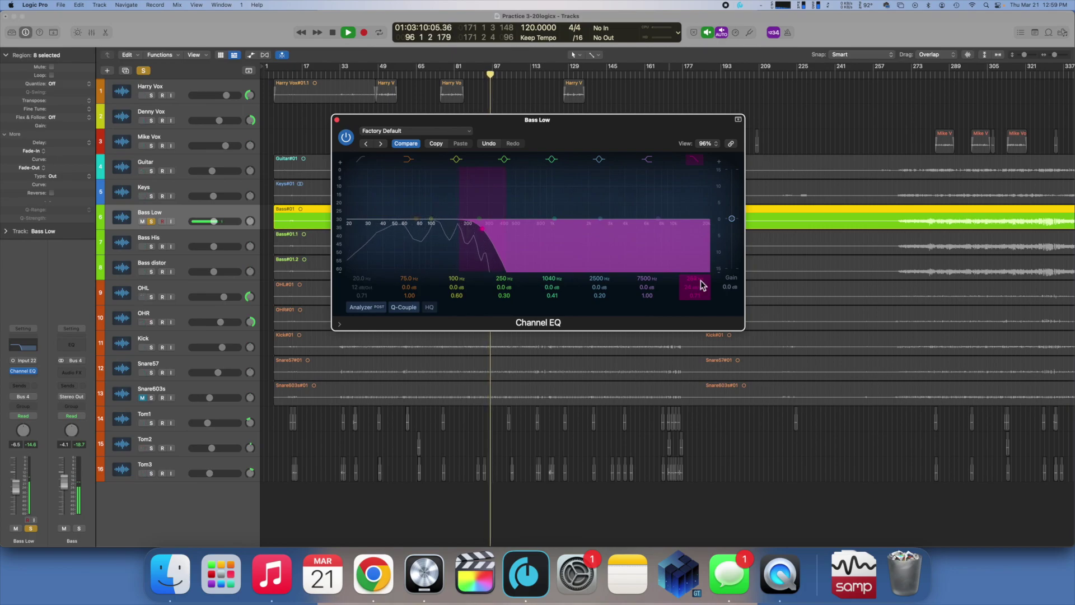
{"action": "left_click_drag", "start_coordinate": [694, 280], "coordinate": [694, 283]}
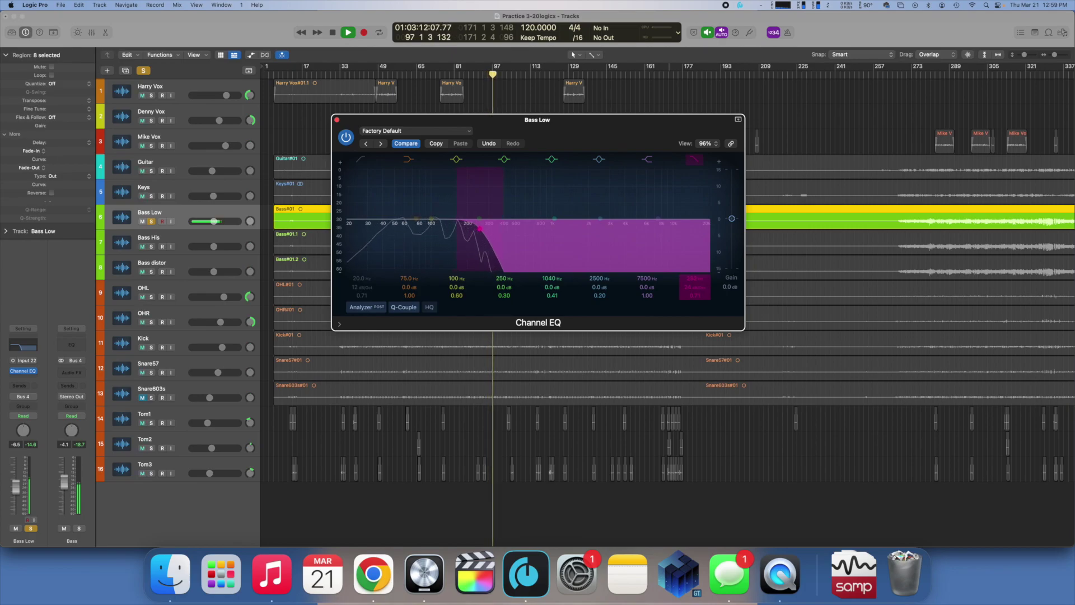
Step: Enable the low-cut band on the Bass Low EQ at about 50 Hz with a 24 dB/Oct slope
{"action": "left_click", "coordinate": [361, 159]}
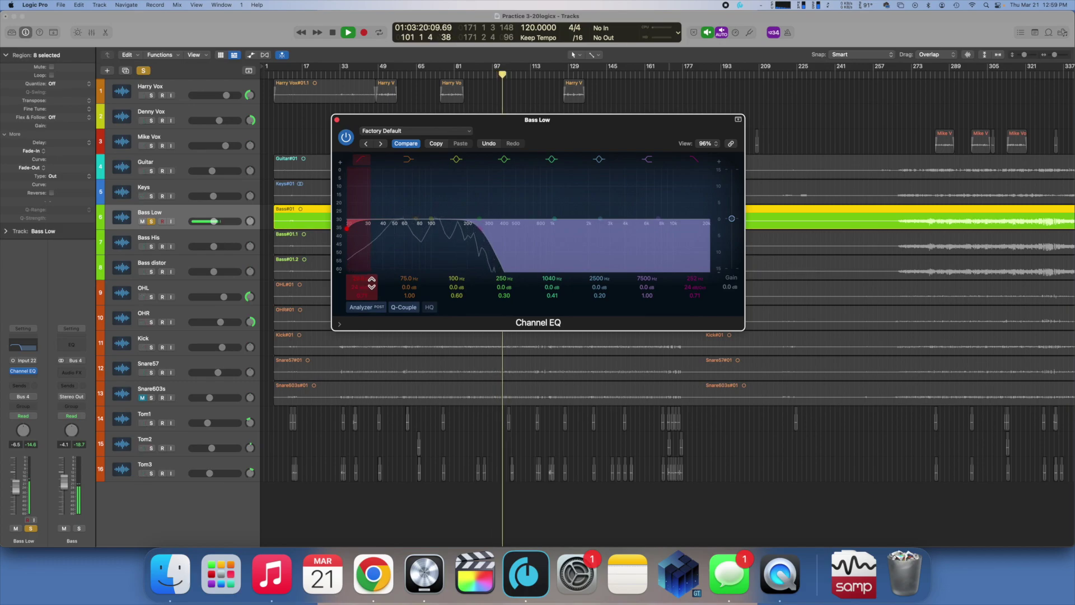
{"action": "left_click_drag", "start_coordinate": [372, 283], "coordinate": [372, 254]}
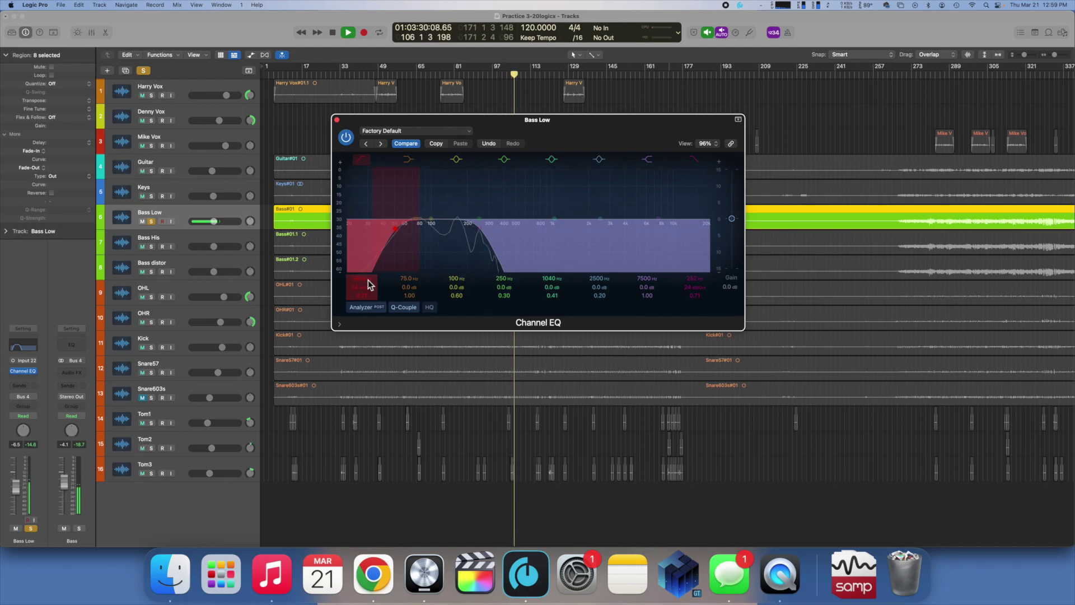
{"action": "left_click", "coordinate": [410, 223]}
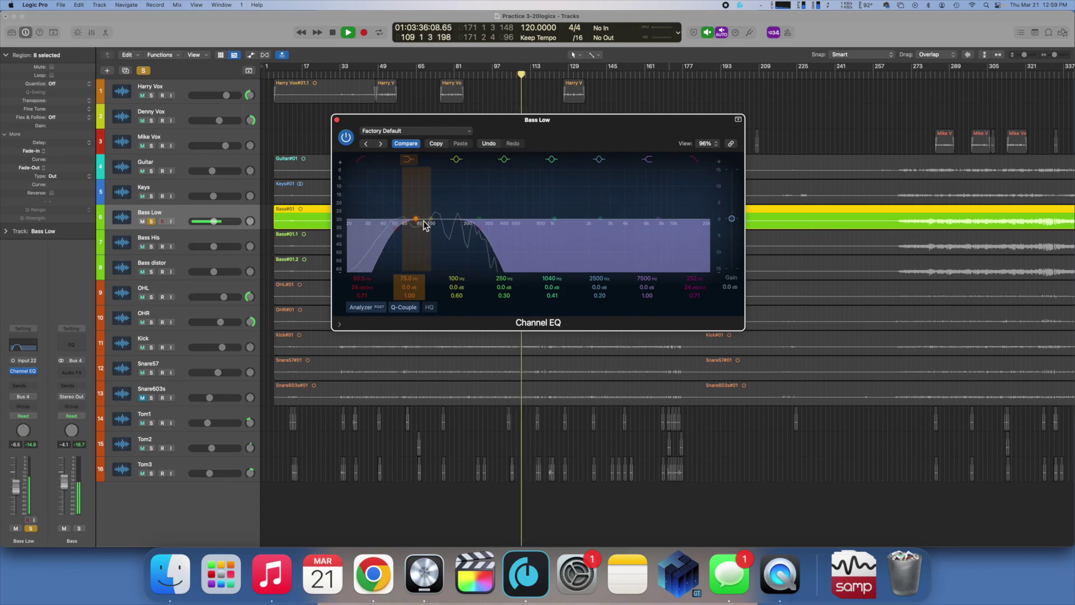
{"action": "left_click", "coordinate": [404, 244]}
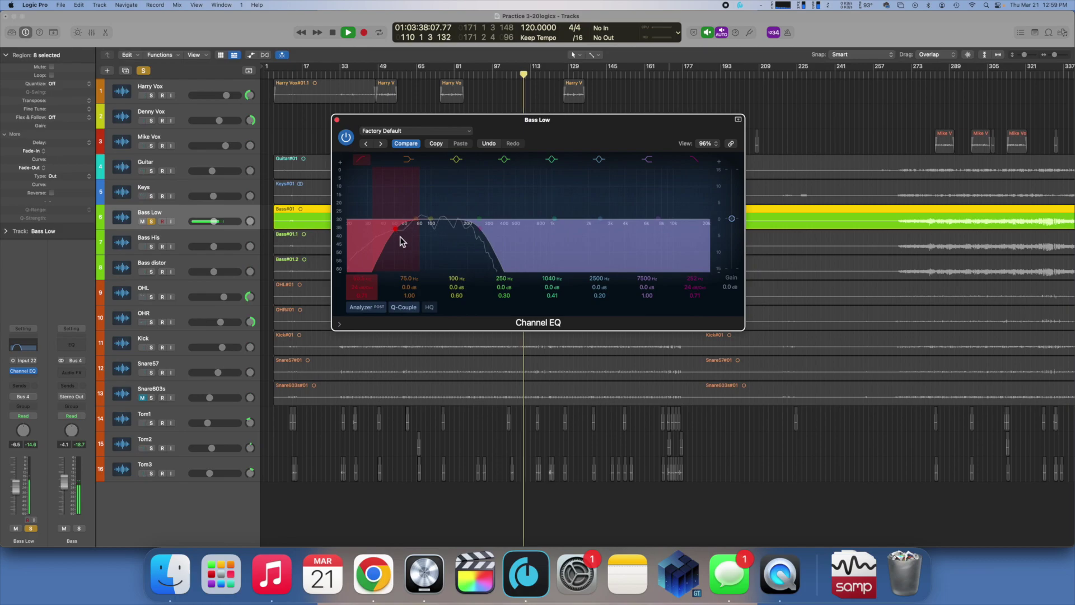
Step: Boost Bass Low by 1.6 dB at 79 Hz with the third EQ band, then close the EQ and stop playback
{"action": "left_click", "coordinate": [438, 266]}
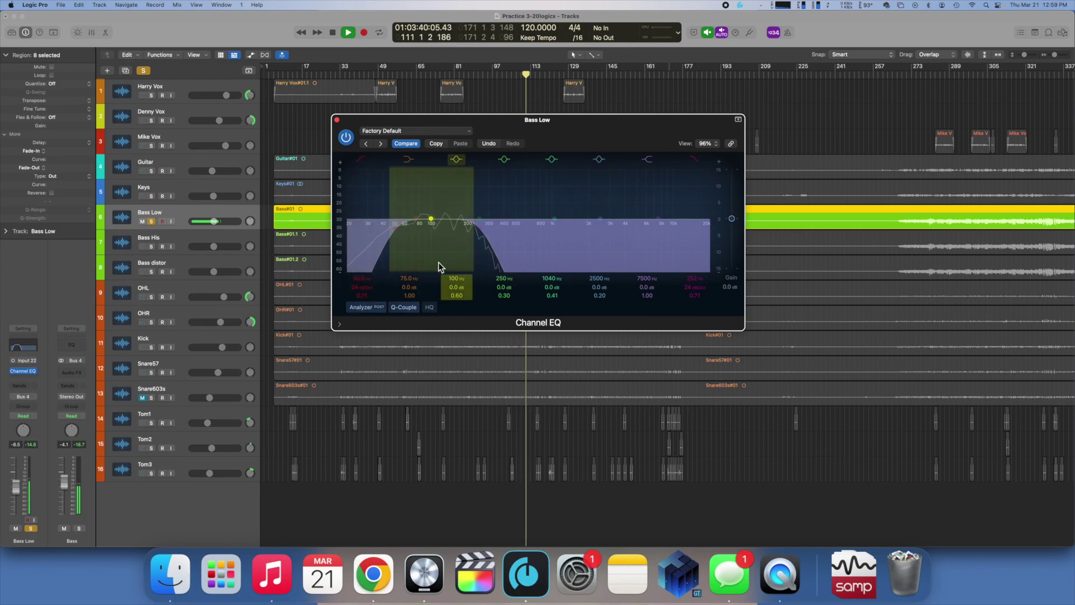
{"action": "mouse_move", "coordinate": [463, 288]}
{"action": "left_mouse_down"}
{"action": "mouse_move", "coordinate": [464, 269]}
{"action": "mouse_move", "coordinate": [456, 297]}
{"action": "left_mouse_up"}
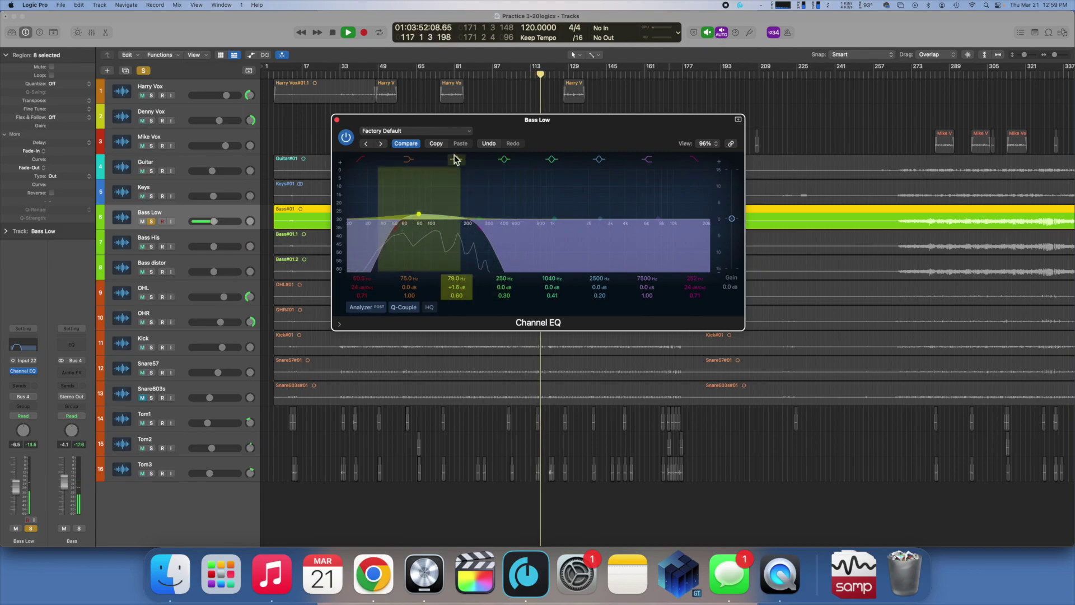
{"action": "left_click", "coordinate": [337, 119]}
{"action": "left_click", "coordinate": [491, 136]}
{"action": "key", "text": "space"}
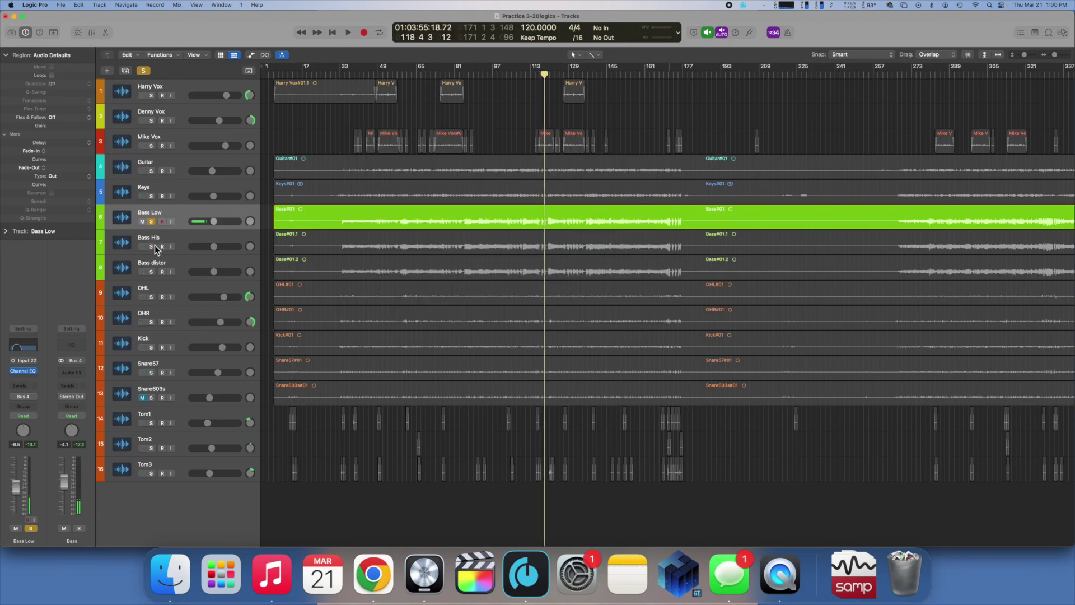
Step: Select the Bass His track and make it the only soloed track
{"action": "left_click", "coordinate": [153, 246]}
{"action": "left_click", "coordinate": [162, 238]}
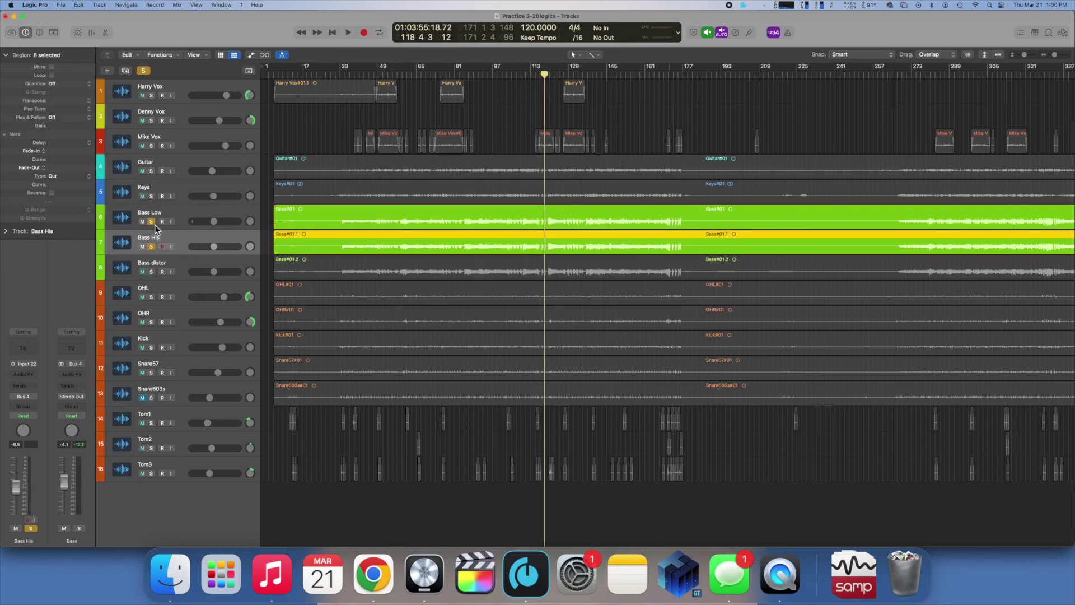
{"action": "left_click", "coordinate": [151, 222]}
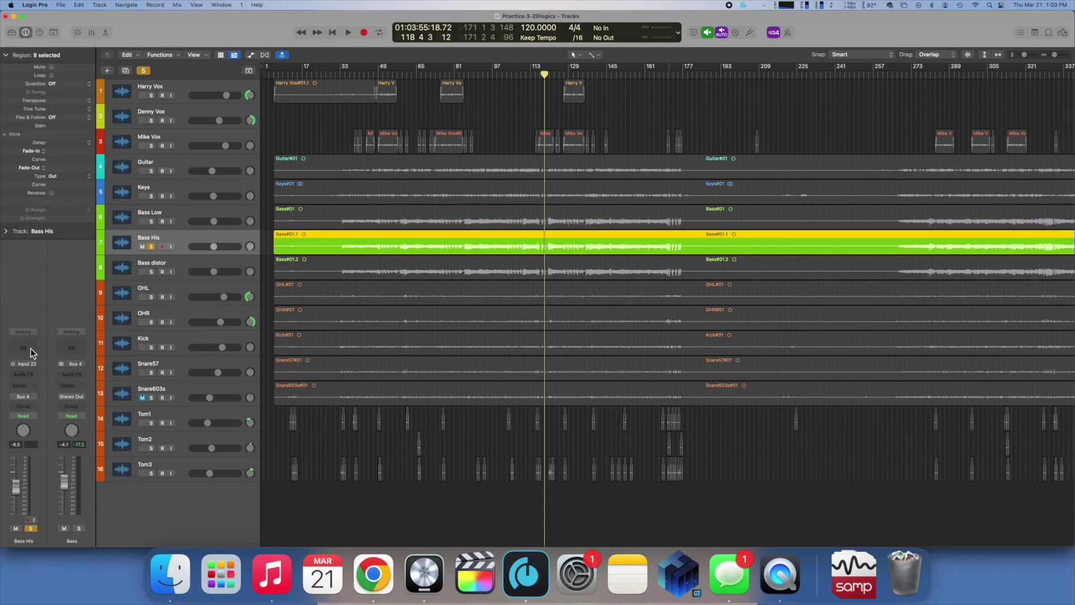
Step: Add a Channel EQ to Bass His with a low cut at 252 Hz and an 18 dB/Oct slope, during playback
{"action": "left_click", "coordinate": [30, 348]}
{"action": "left_click_drag", "start_coordinate": [372, 283], "coordinate": [372, 252]}
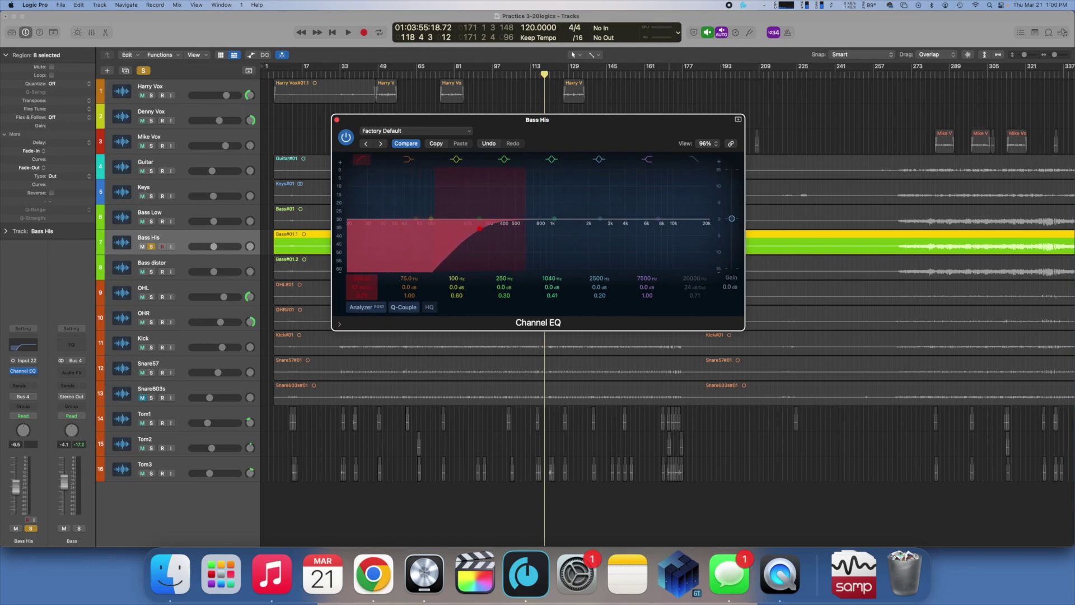
{"action": "key", "text": "space"}
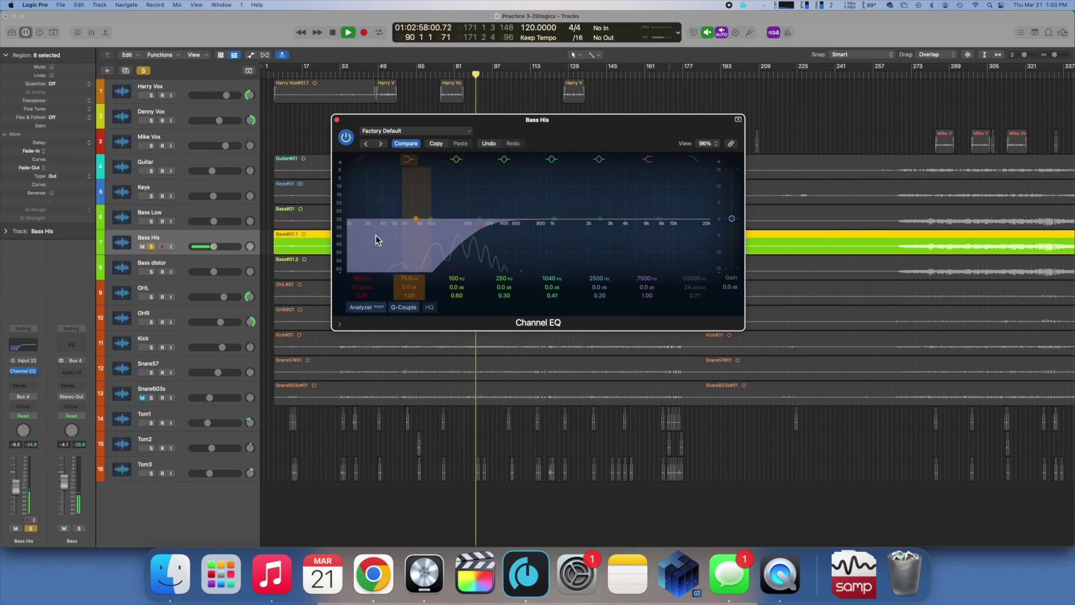
{"action": "left_click_drag", "start_coordinate": [366, 267], "coordinate": [480, 228]}
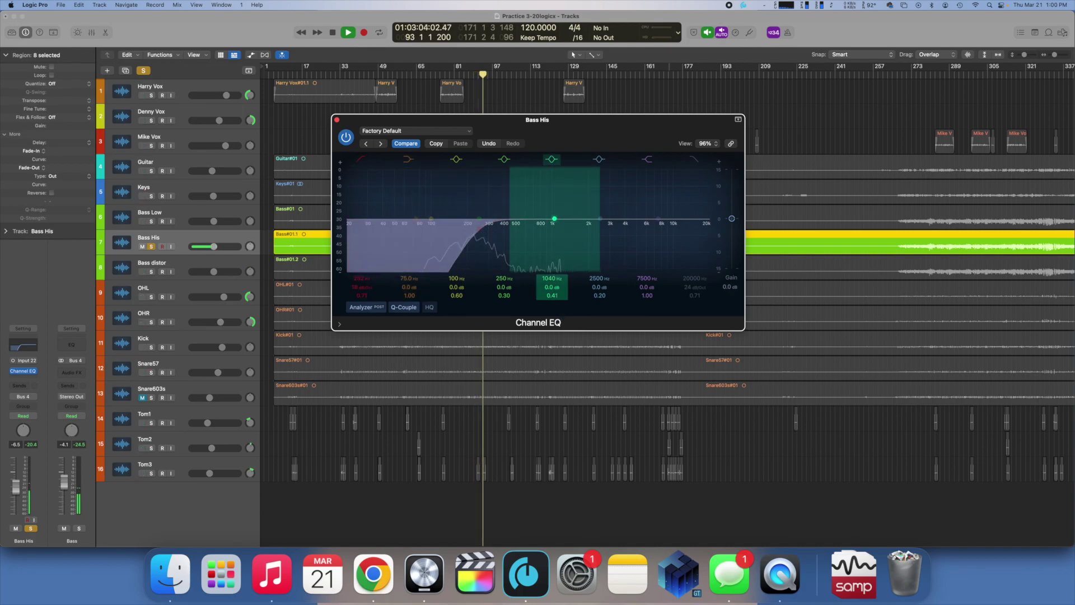
Step: Boost Bass His by 2.5 dB at 414 Hz with the fifth EQ band
{"action": "left_click_drag", "start_coordinate": [552, 286], "coordinate": [551, 264]}
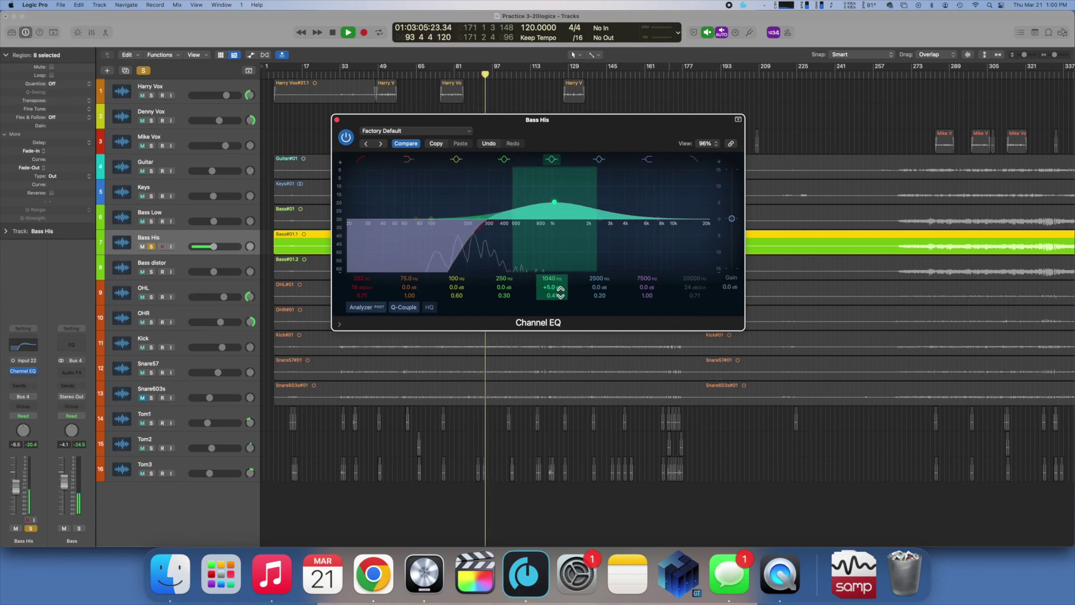
{"action": "left_click_drag", "start_coordinate": [552, 278], "coordinate": [552, 291]}
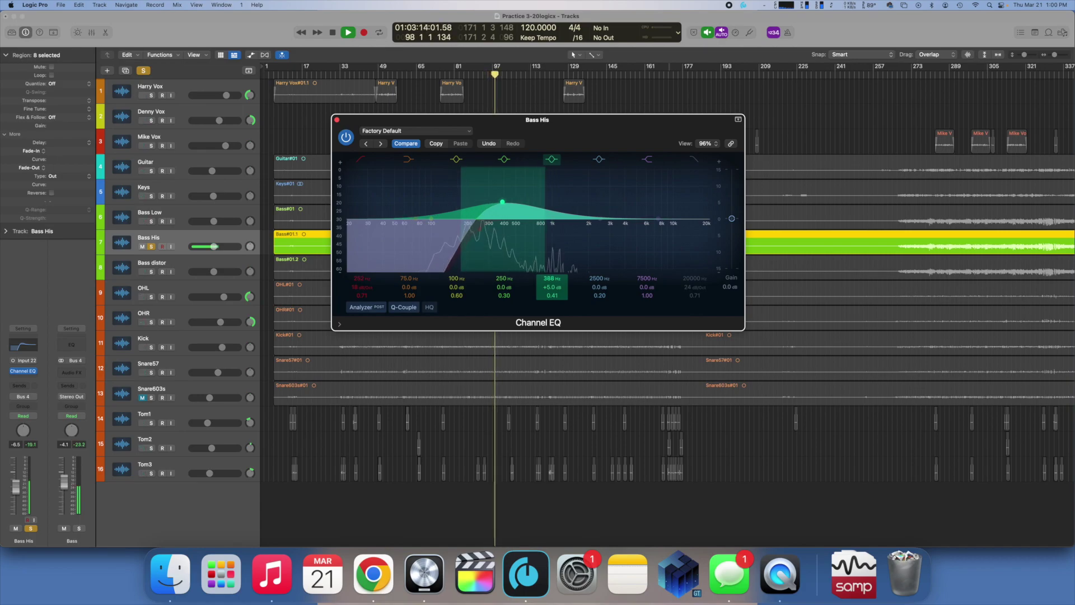
{"action": "mouse_move", "coordinate": [552, 278]}
{"action": "left_mouse_down"}
{"action": "mouse_move", "coordinate": [551, 258]}
{"action": "mouse_move", "coordinate": [551, 272]}
{"action": "left_mouse_up"}
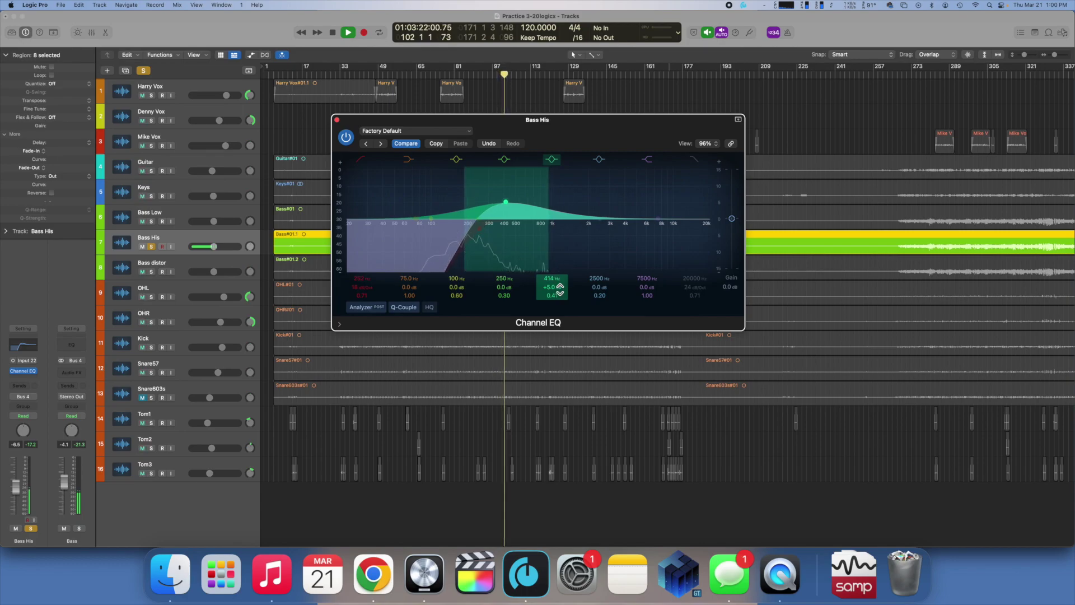
{"action": "left_click_drag", "start_coordinate": [552, 287], "coordinate": [552, 290]}
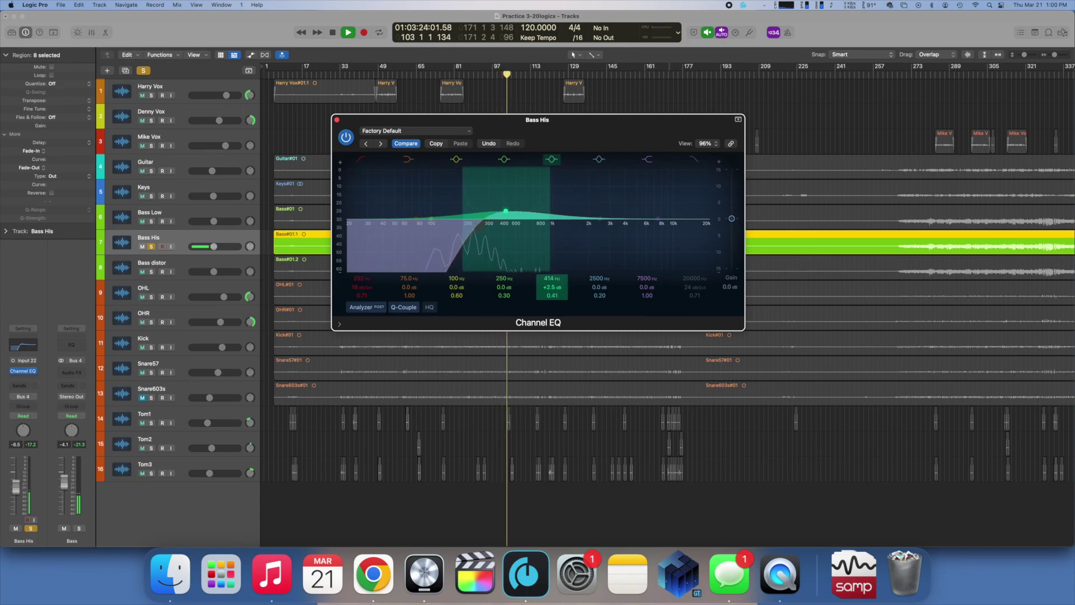
Step: Solo Bass Low alongside Bass His to hear both together, then stop playback and close the Bass His EQ
{"action": "left_click", "coordinate": [151, 222]}
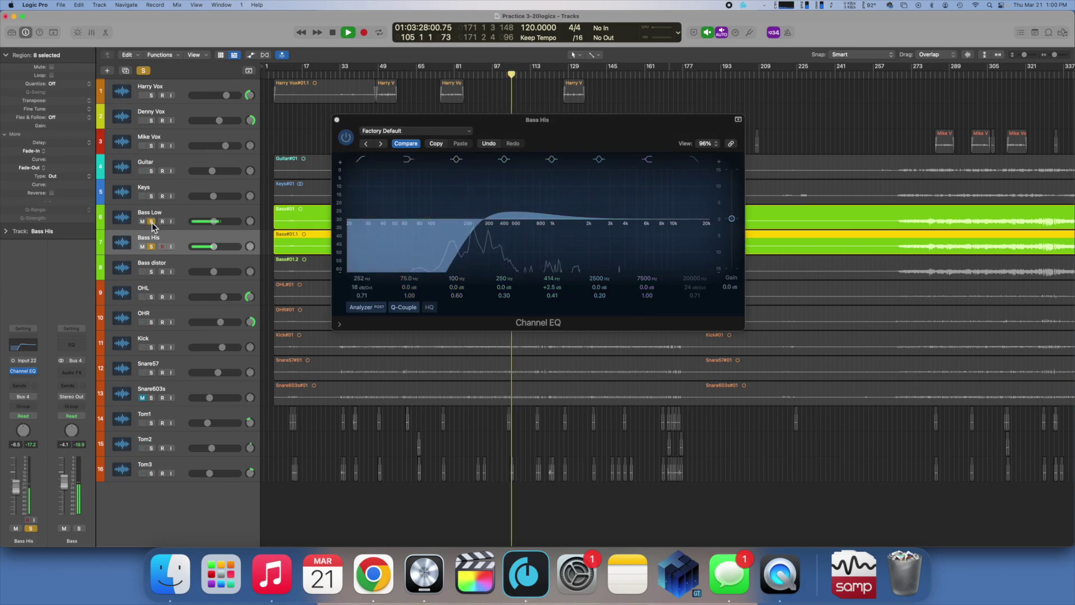
{"action": "key", "text": "space"}
{"action": "left_click", "coordinate": [338, 121]}
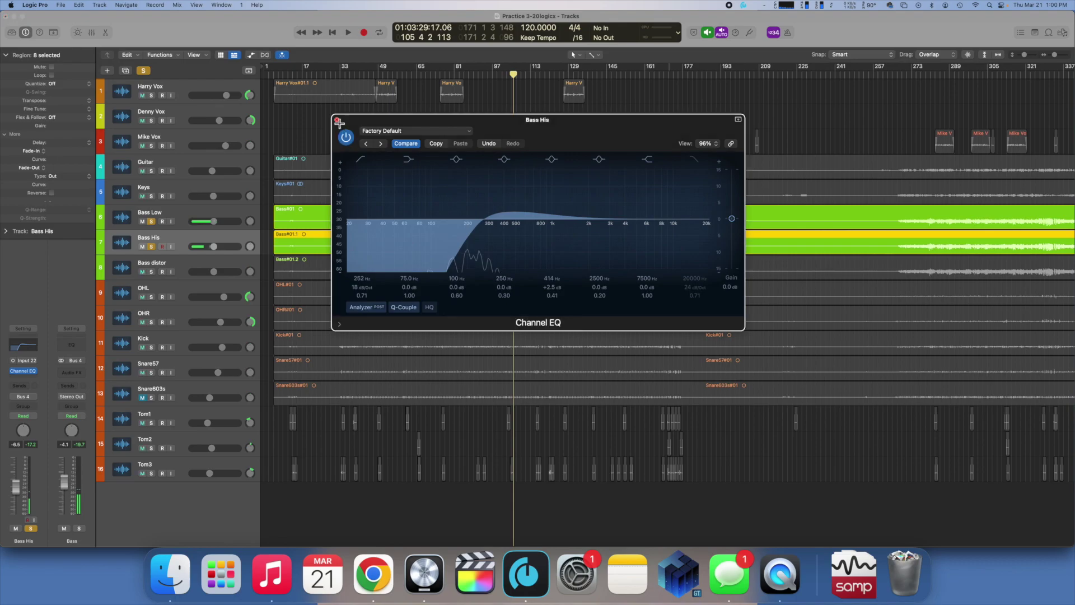
{"action": "left_click", "coordinate": [337, 121]}
Step: Turn off solo on Bass His and select the Bass Low track
{"action": "left_click", "coordinate": [151, 246]}
{"action": "left_click", "coordinate": [174, 211]}
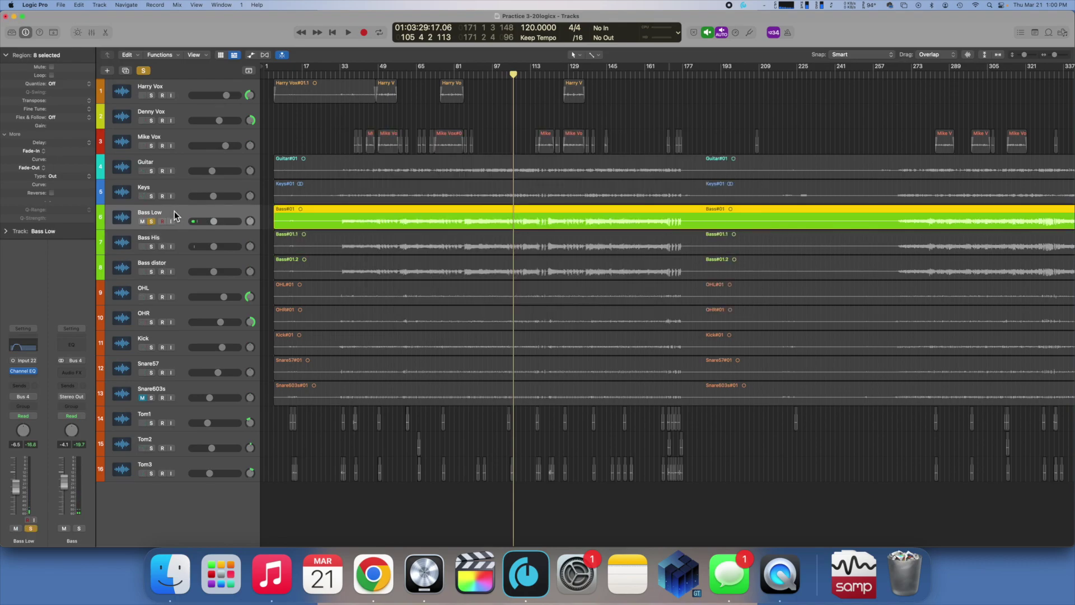
Step: Add a Compressor to Bass Low and load its Bass Light guitar preset
{"action": "left_click", "coordinate": [32, 377]}
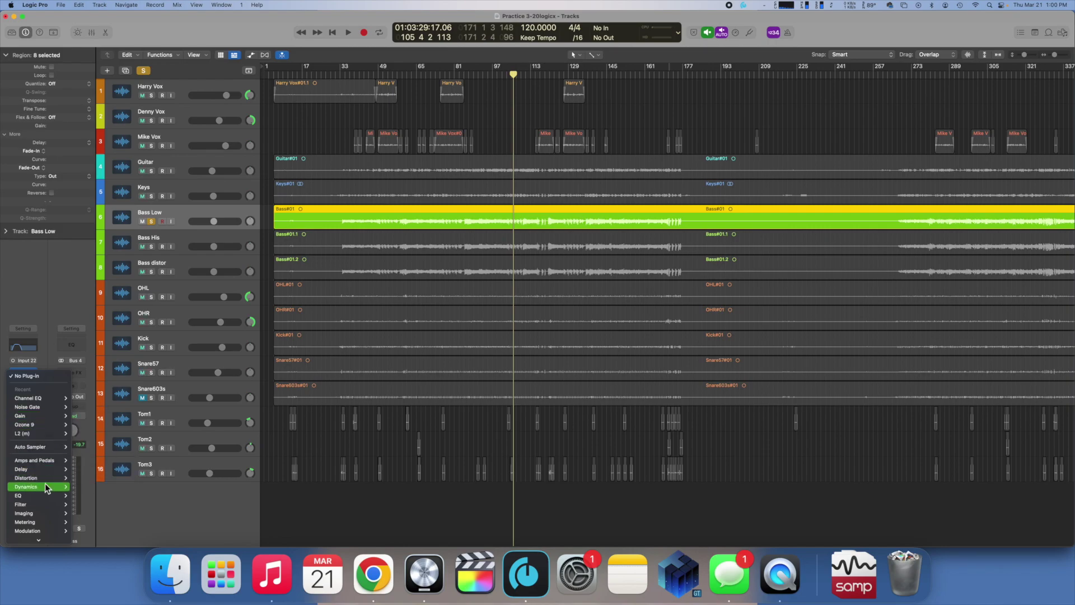
{"action": "mouse_move", "coordinate": [45, 485]}
{"action": "left_click", "coordinate": [84, 486]}
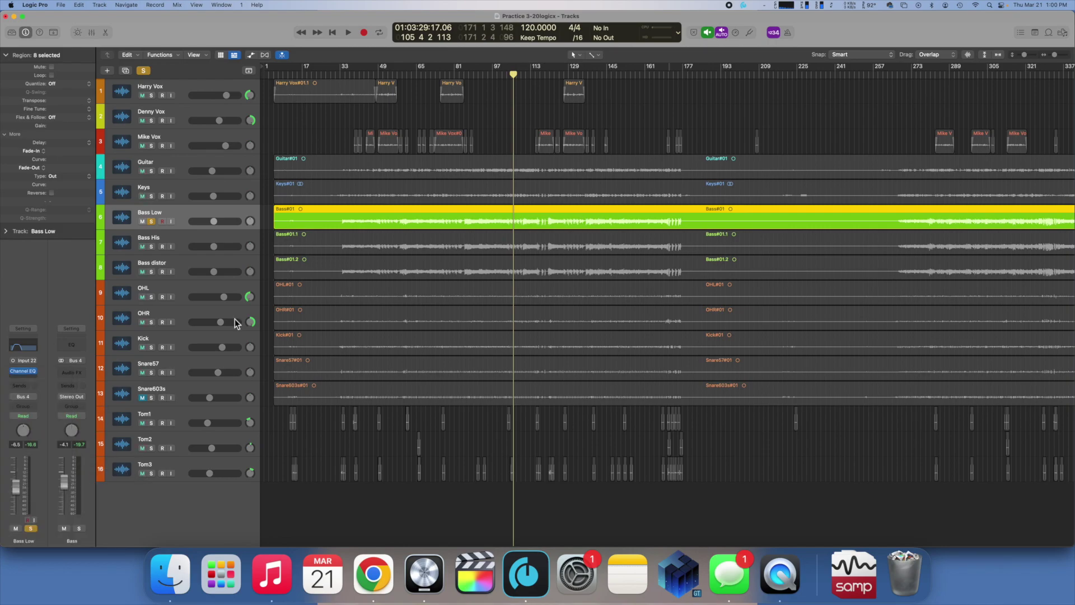
{"action": "left_click", "coordinate": [462, 132]}
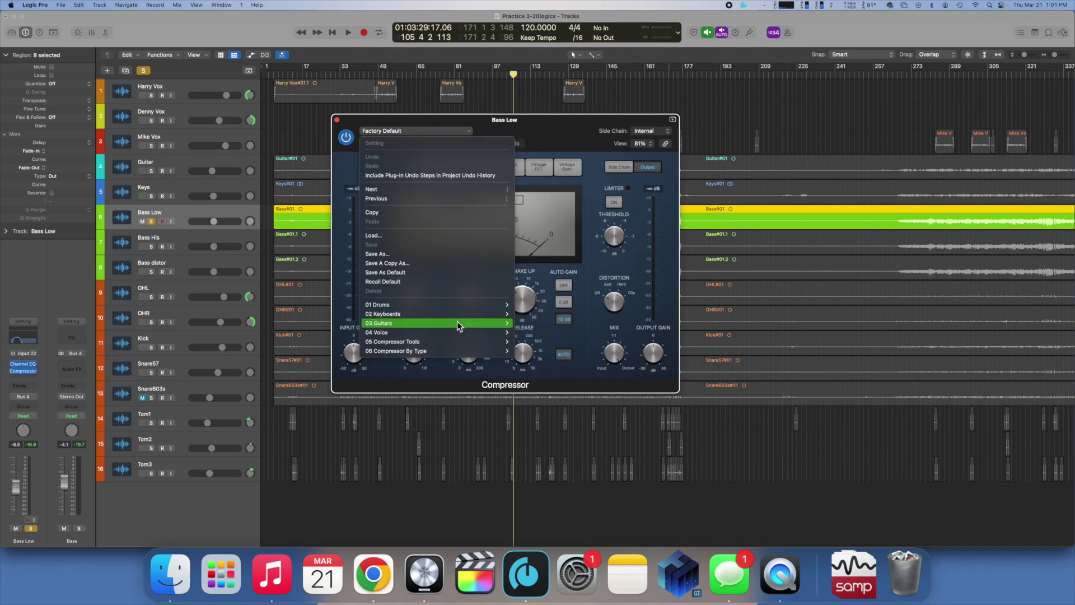
{"action": "mouse_move", "coordinate": [458, 323]}
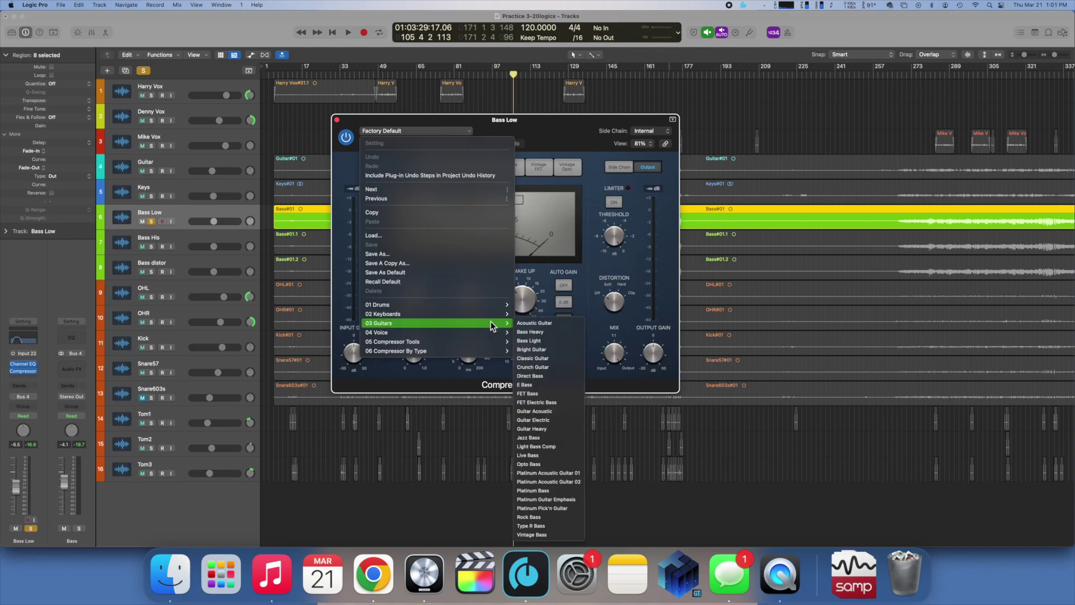
{"action": "left_click", "coordinate": [562, 339]}
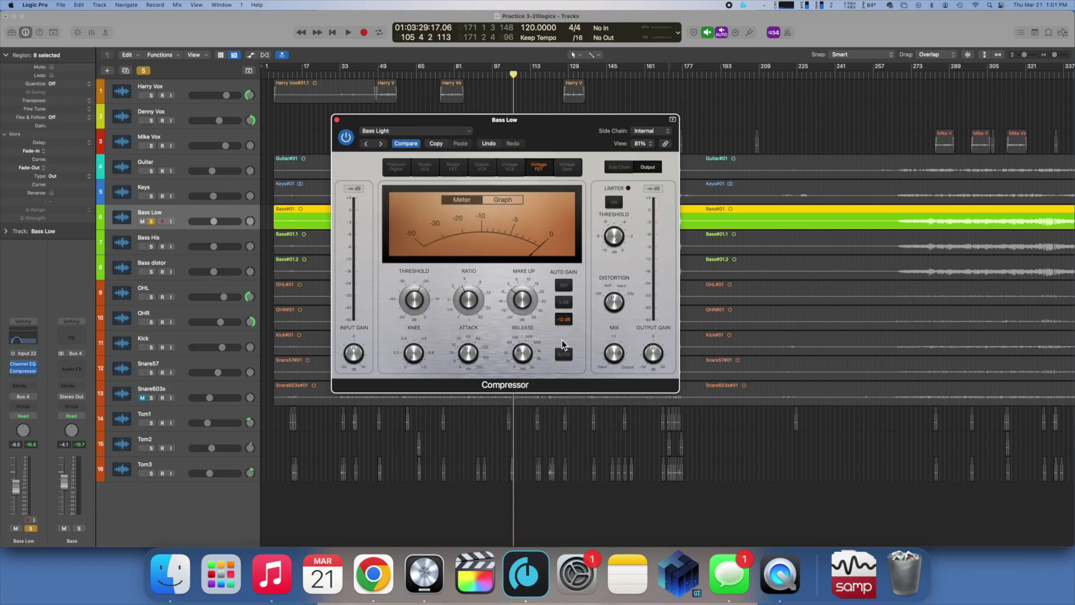
Step: During playback, lower the Bass Low compressor's threshold, keep automatic release off, and try the distortion control
{"action": "key", "text": "space"}
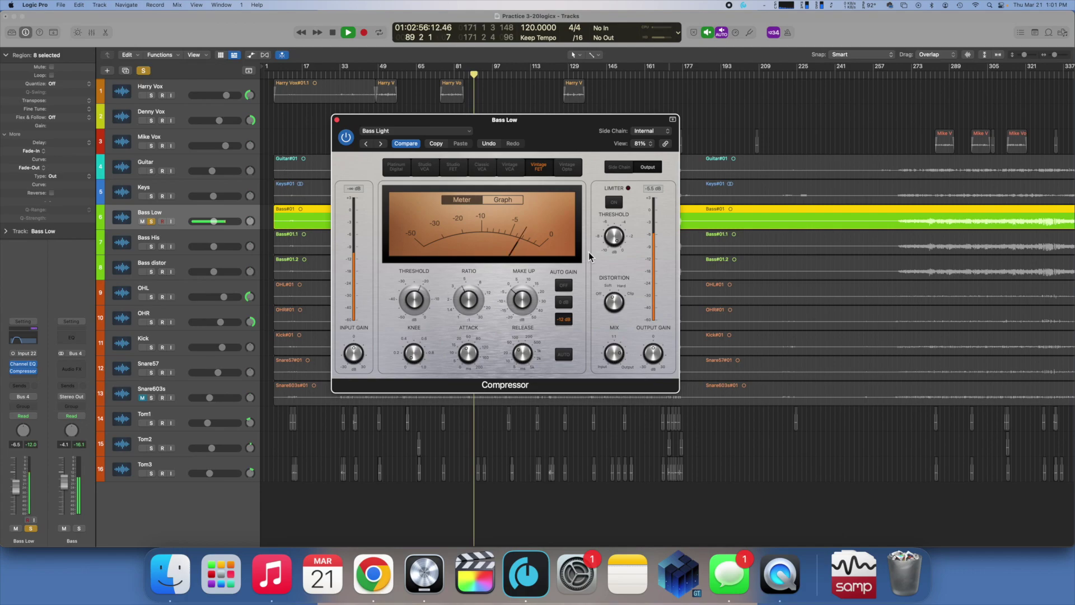
{"action": "mouse_move", "coordinate": [477, 272]}
{"action": "mouse_move", "coordinate": [526, 353]}
{"action": "left_click", "coordinate": [565, 354]}
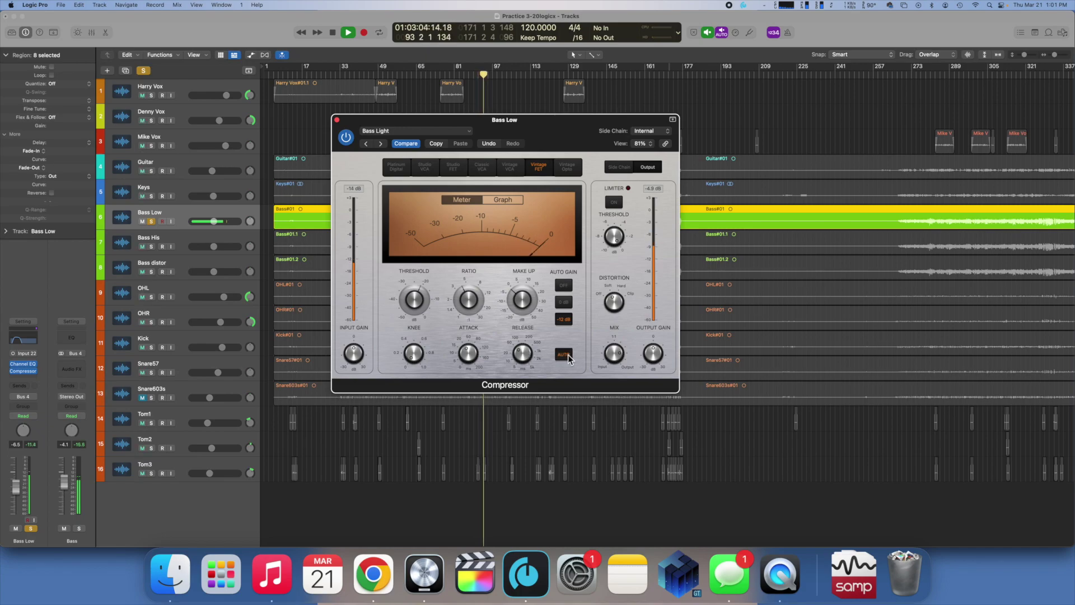
{"action": "left_click", "coordinate": [565, 354]}
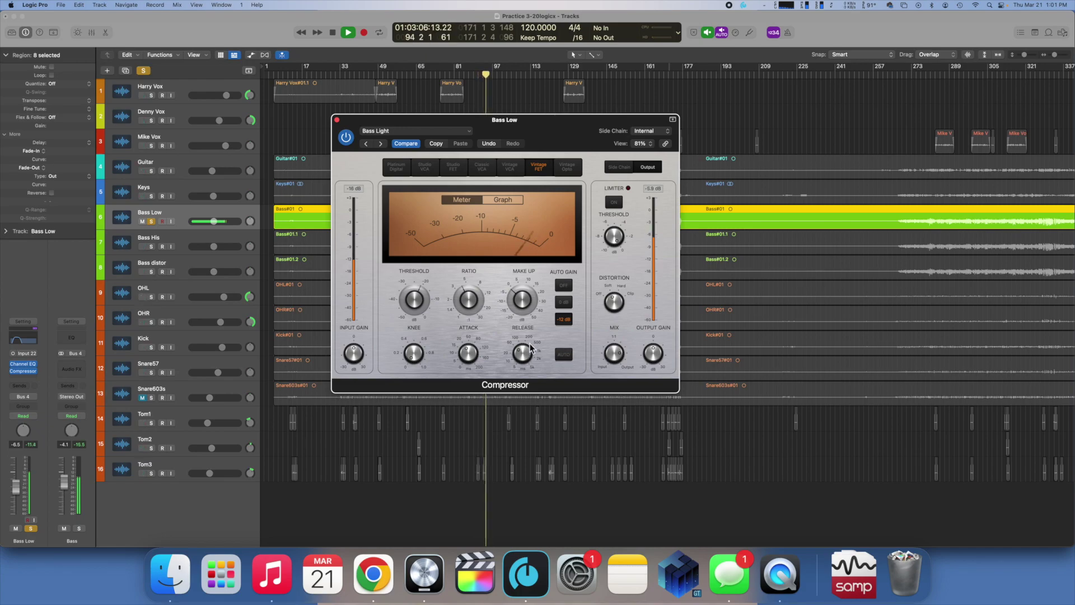
{"action": "mouse_move", "coordinate": [411, 305]}
{"action": "left_click_drag", "start_coordinate": [411, 305], "coordinate": [411, 315]}
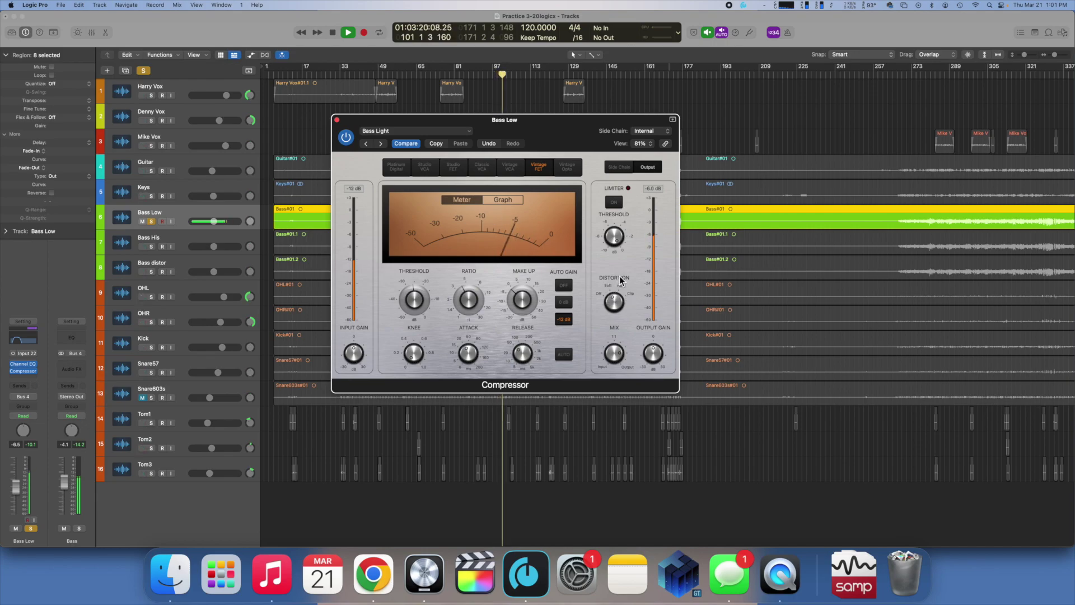
{"action": "mouse_move", "coordinate": [618, 351]}
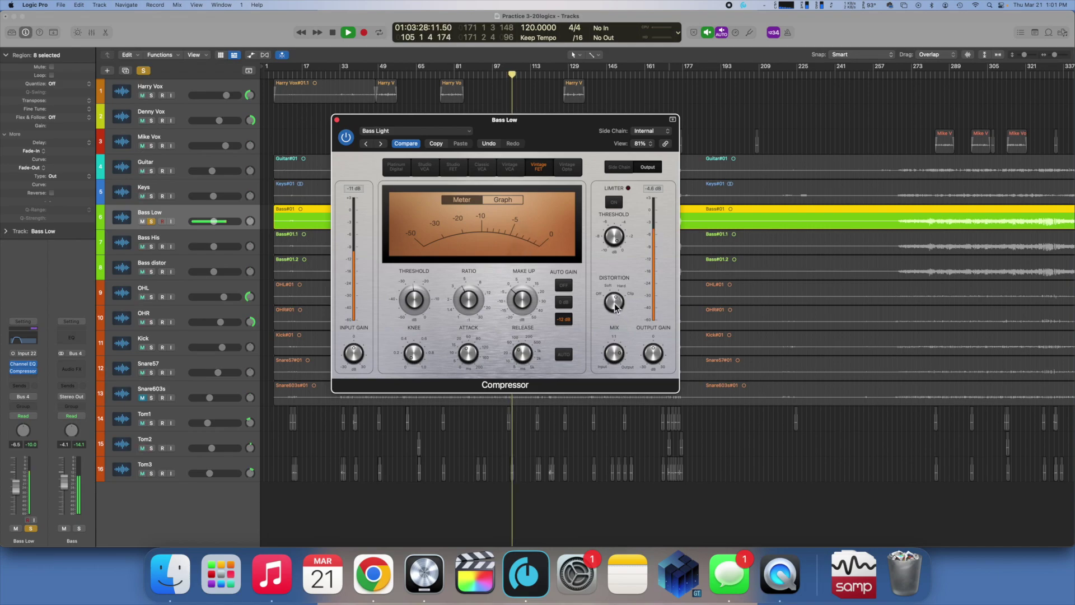
{"action": "left_click_drag", "start_coordinate": [615, 307], "coordinate": [615, 313]}
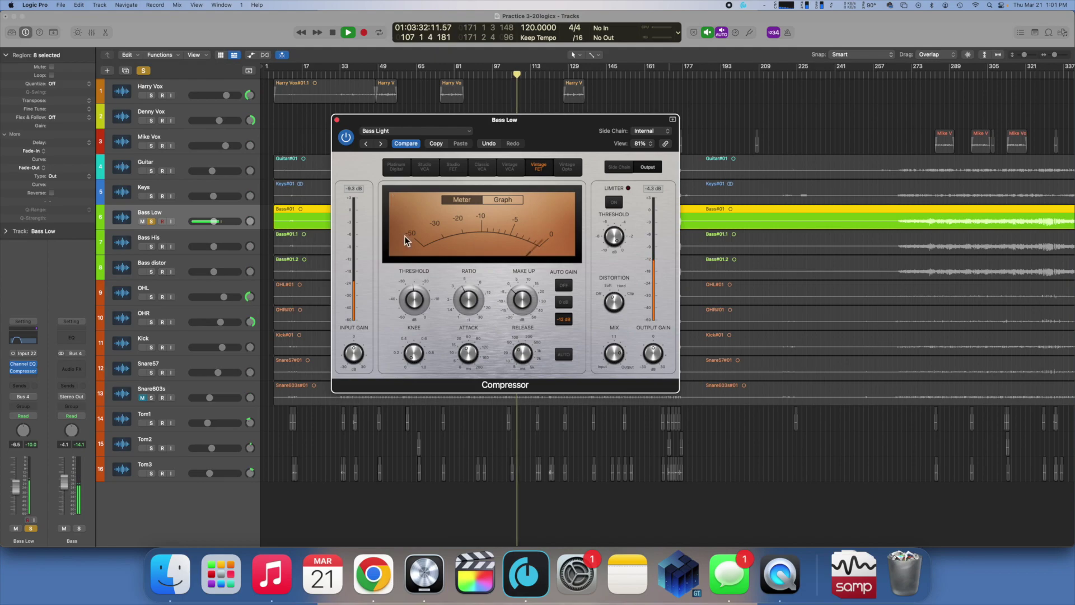
Step: Set the Bass Low compressor's attack to 13.0 ms, adjust its release time, and close the compressor
{"action": "mouse_move", "coordinate": [472, 358]}
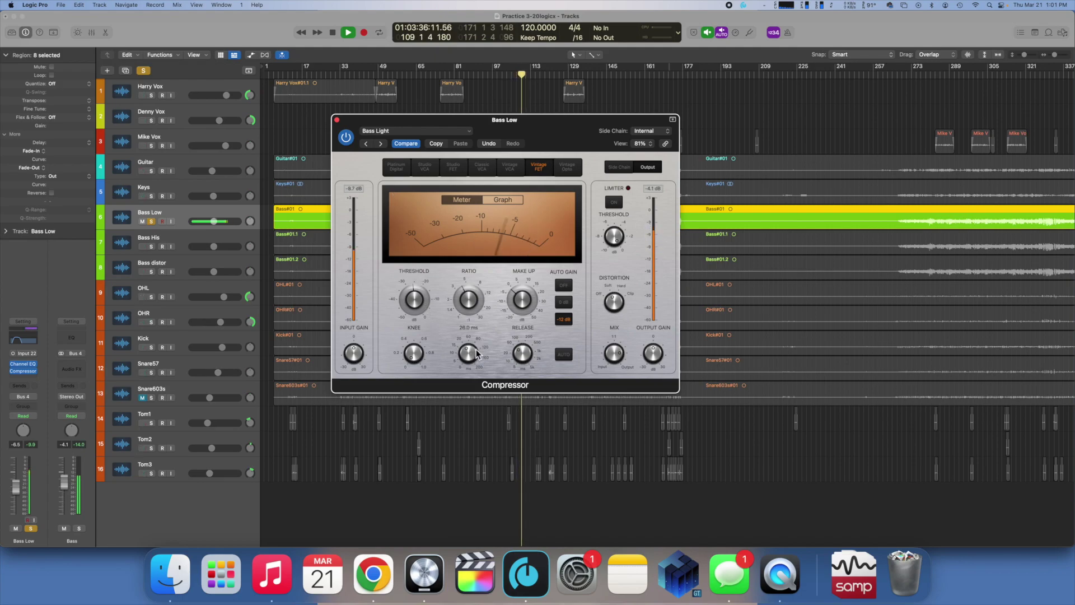
{"action": "mouse_move", "coordinate": [529, 360]}
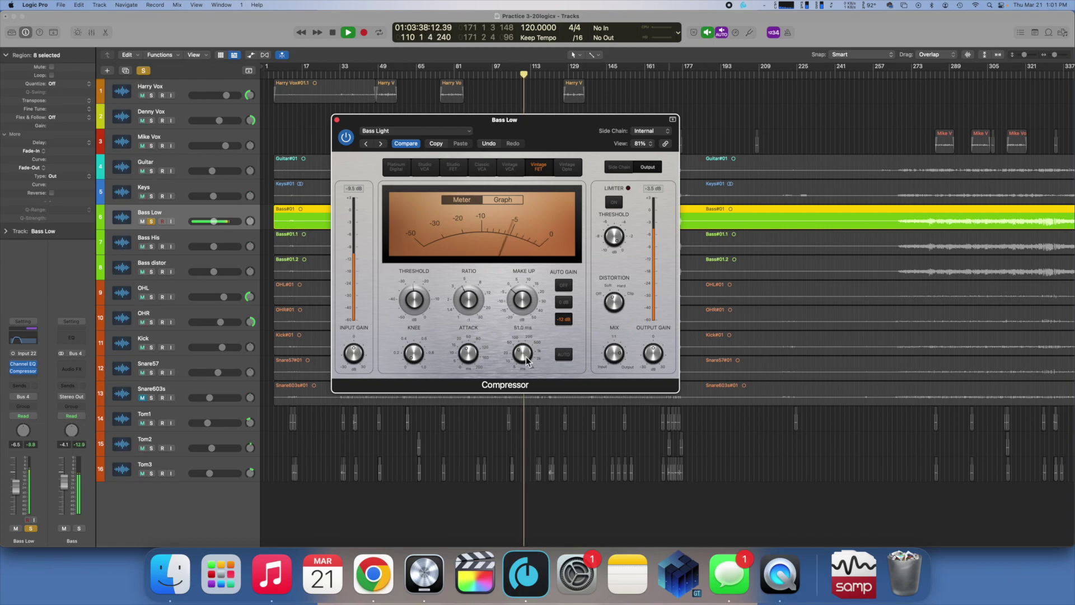
{"action": "left_click_drag", "start_coordinate": [464, 358], "coordinate": [471, 359]}
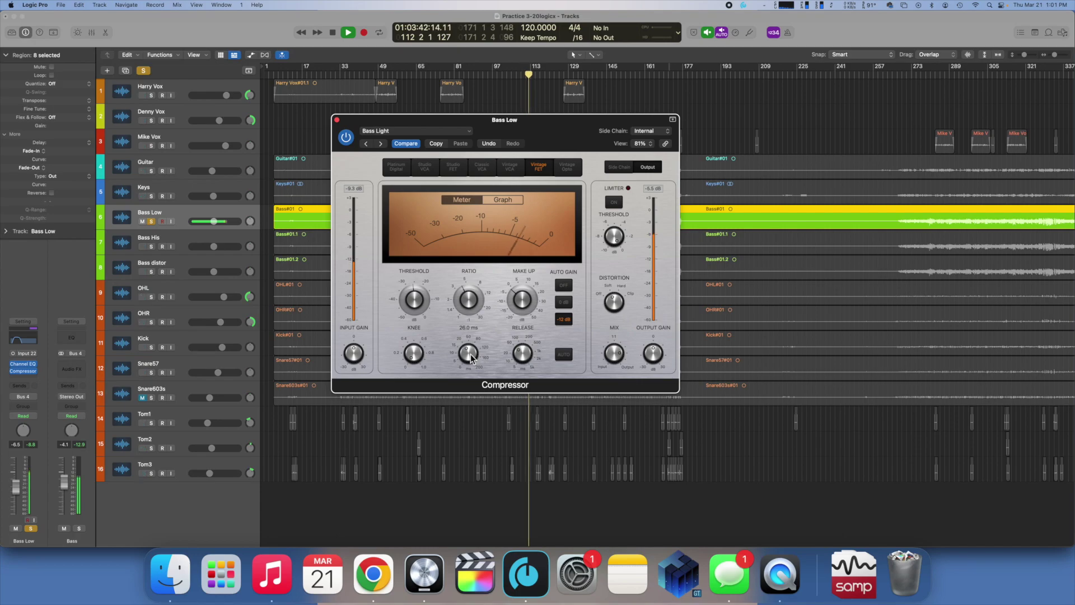
{"action": "left_click_drag", "start_coordinate": [470, 356], "coordinate": [470, 366]}
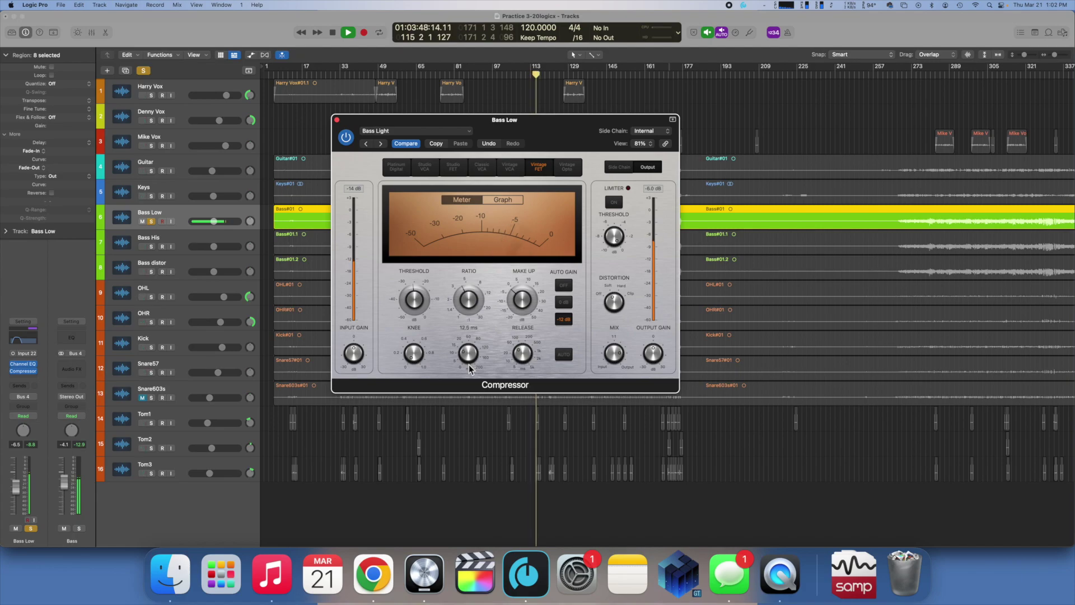
{"action": "left_click_drag", "start_coordinate": [470, 368], "coordinate": [470, 367]}
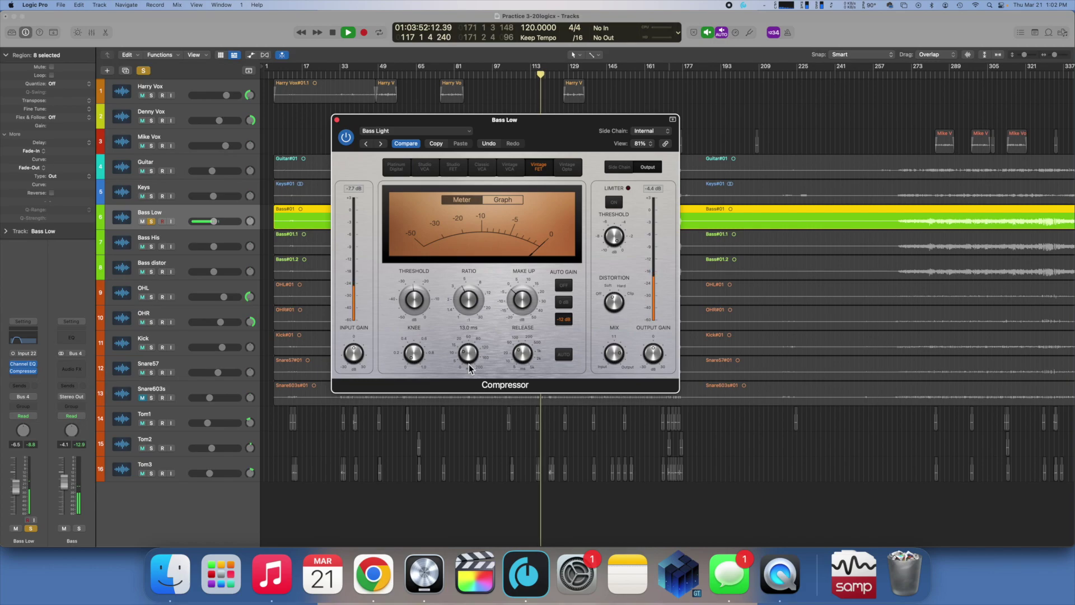
{"action": "left_click_drag", "start_coordinate": [523, 353], "coordinate": [526, 358]}
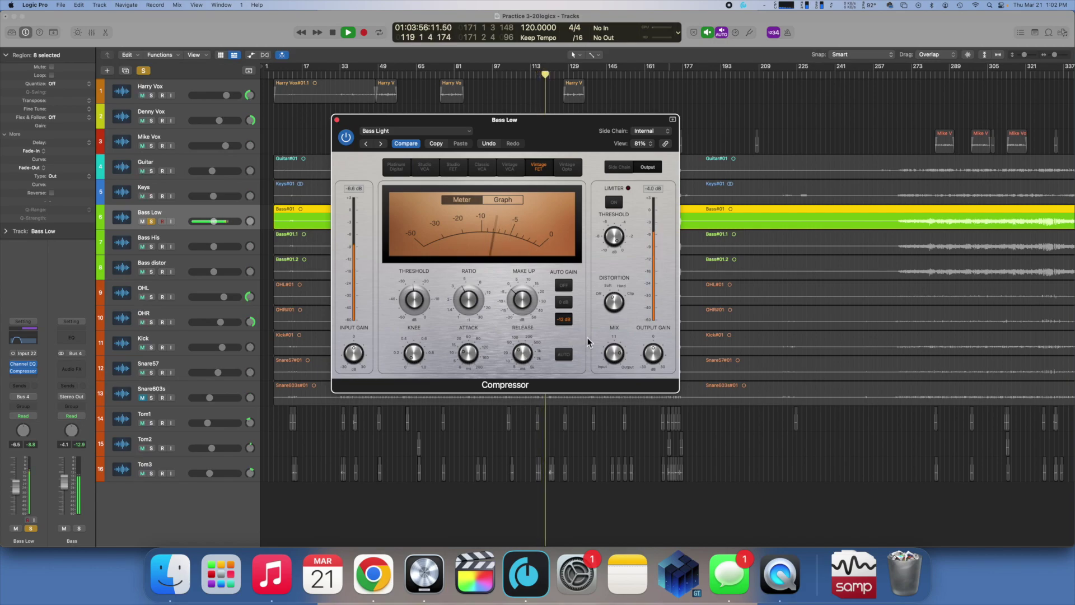
{"action": "left_click", "coordinate": [337, 120]}
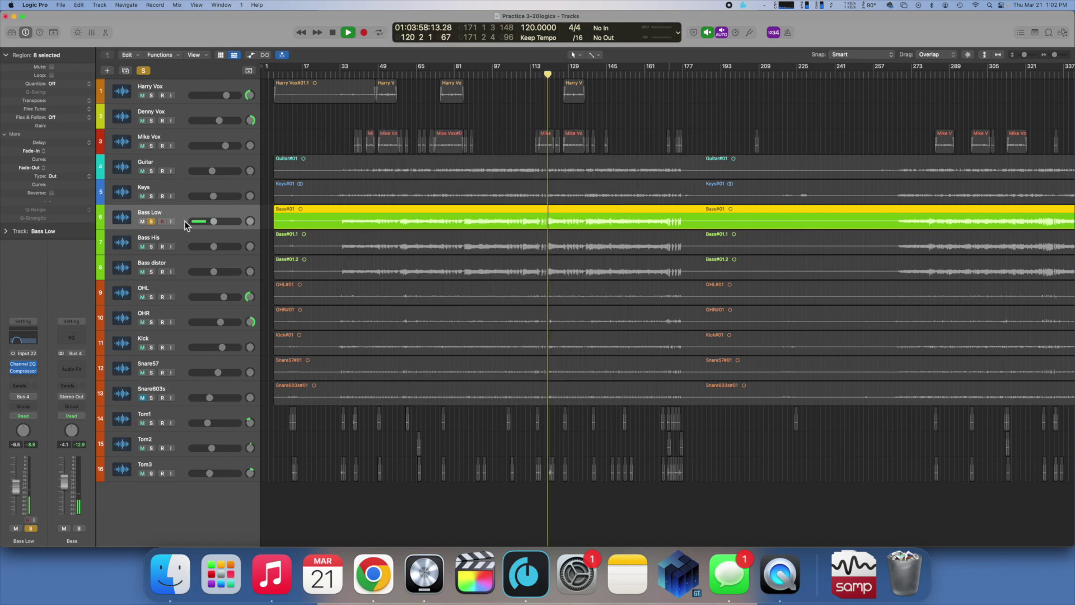
Step: Switch the solo from Bass Low to Bass His
{"action": "left_click", "coordinate": [165, 234]}
{"action": "left_click", "coordinate": [151, 246]}
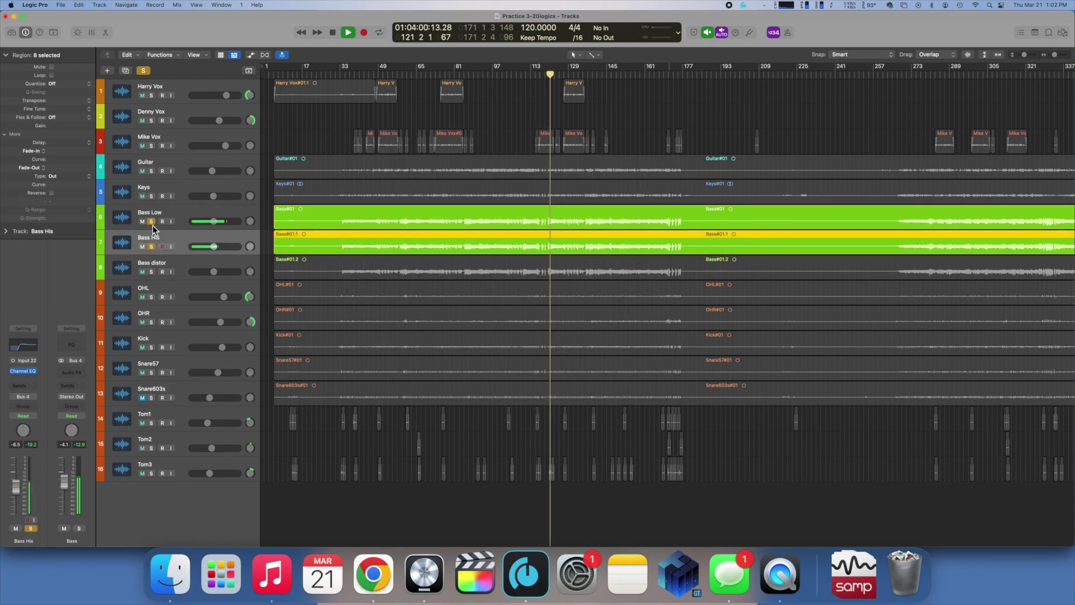
{"action": "left_click", "coordinate": [151, 223]}
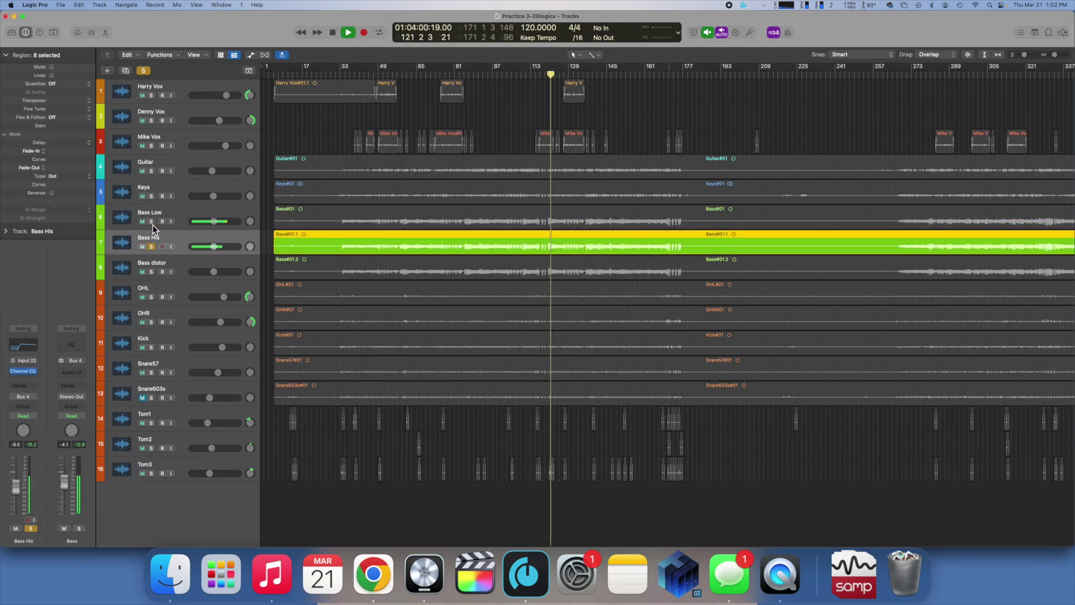
Step: Copy the Bass Low compressor to Bass His in the mixer and open the copy
{"action": "left_click", "coordinate": [31, 377]}
{"action": "left_click", "coordinate": [59, 307]}
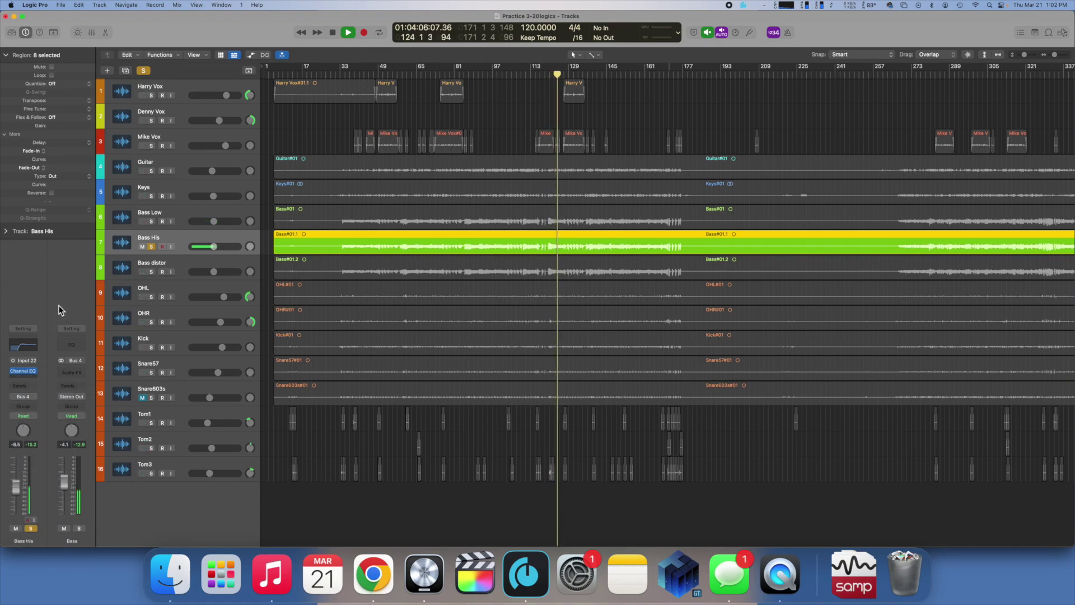
{"action": "key", "text": "x"}
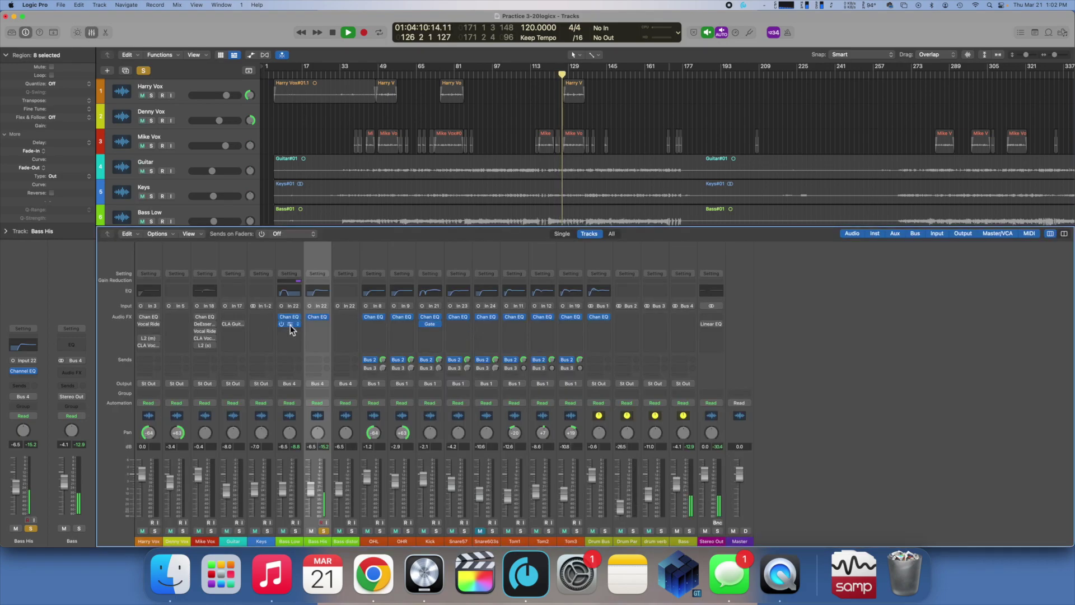
{"action": "left_click_drag", "start_coordinate": [290, 324], "coordinate": [314, 325]}
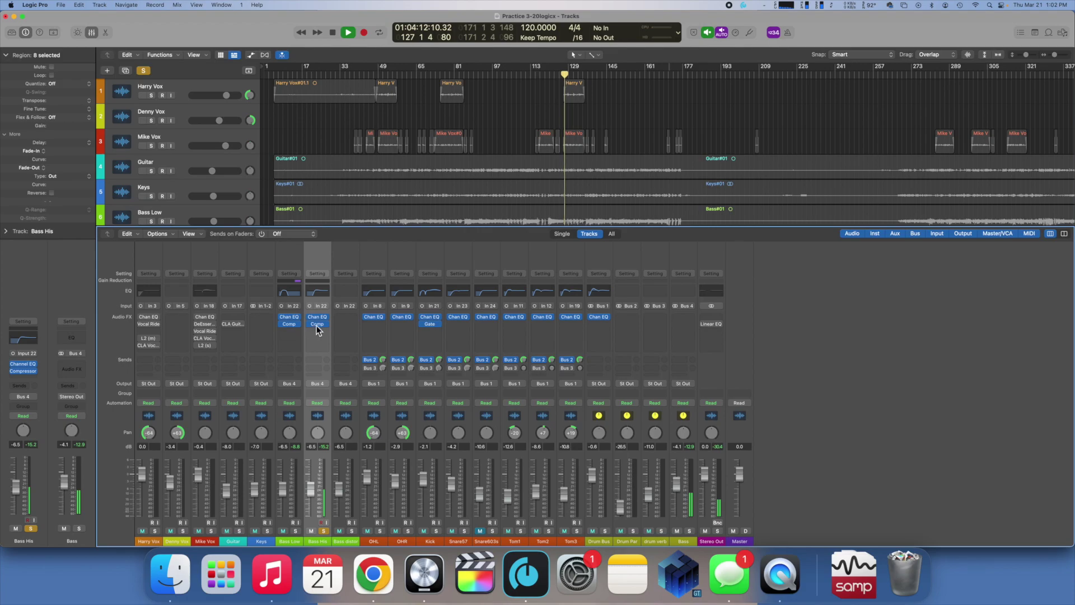
{"action": "left_click", "coordinate": [320, 326]}
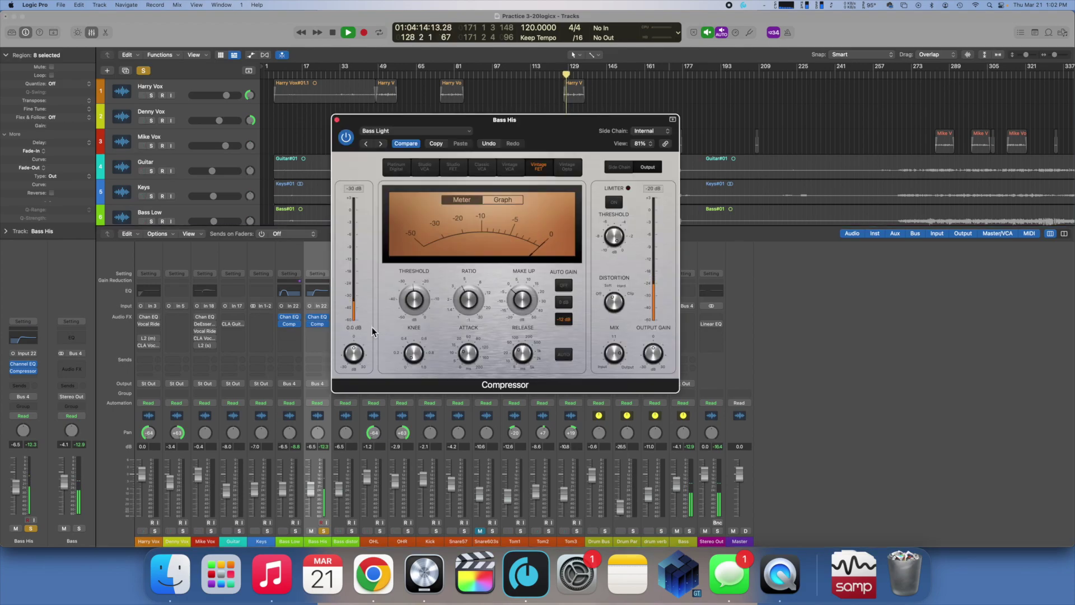
Step: Adjust the Bass His compressor's threshold during playback, set its ratio to 4.8:1, and close the compressor
{"action": "mouse_move", "coordinate": [418, 305]}
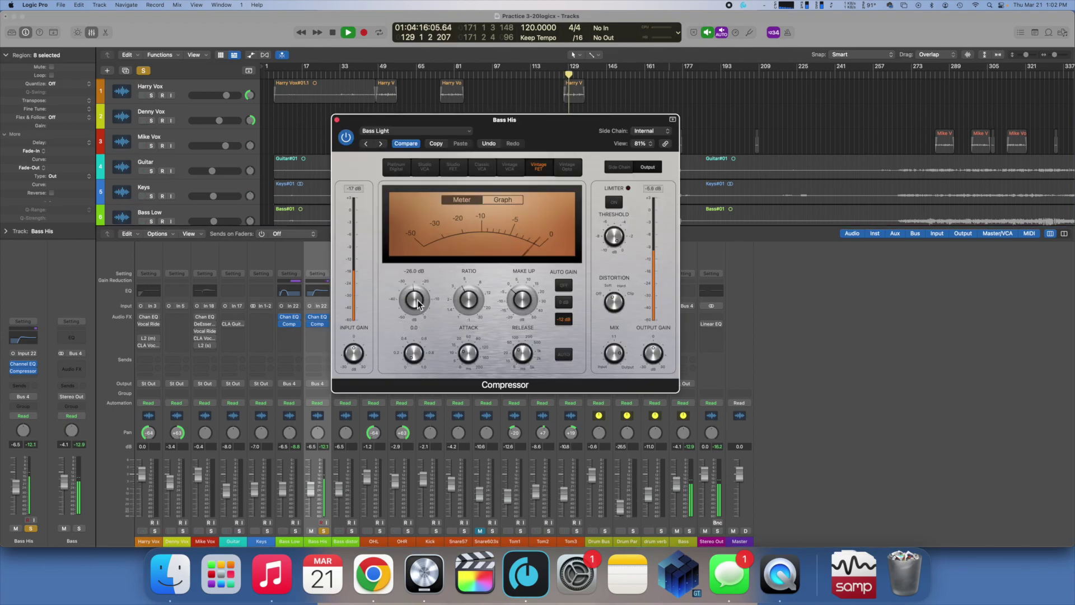
{"action": "left_click_drag", "start_coordinate": [418, 305], "coordinate": [469, 300]}
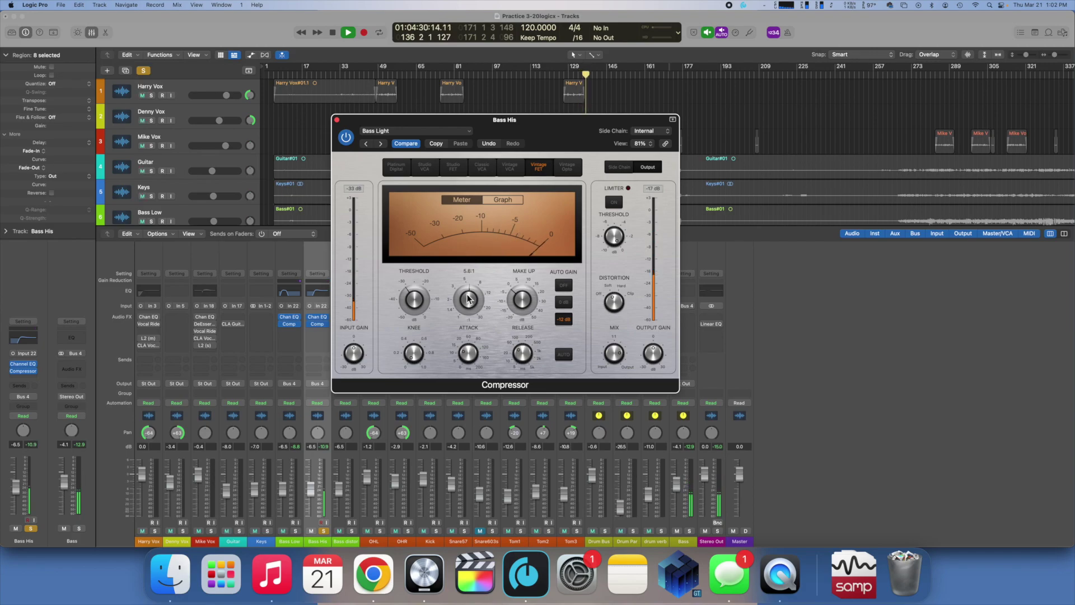
{"action": "left_click", "coordinate": [417, 302]}
{"action": "left_click_drag", "start_coordinate": [457, 303], "coordinate": [467, 309]}
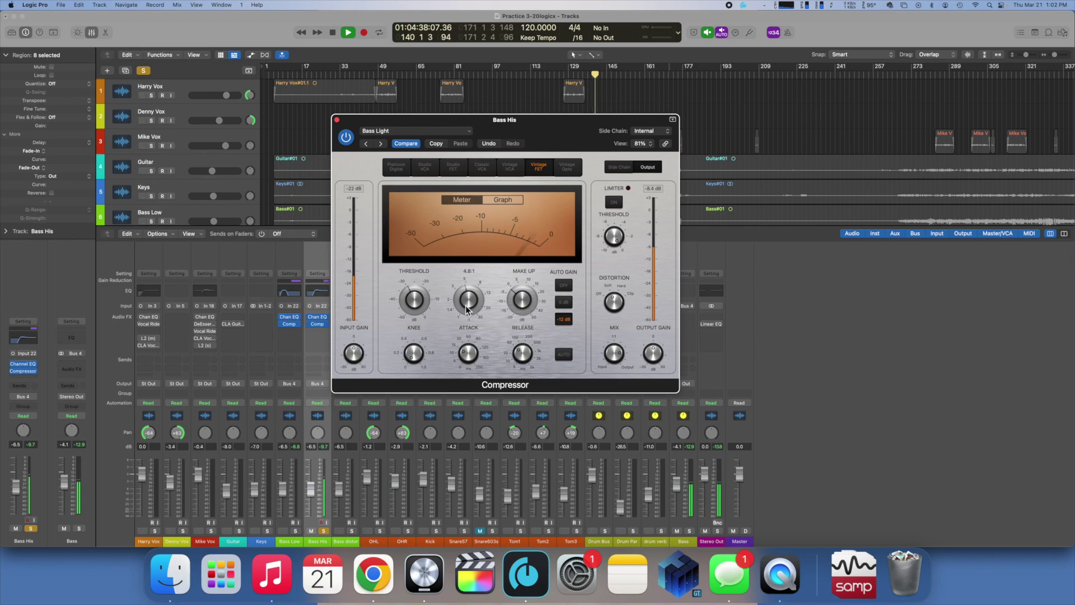
{"action": "left_click", "coordinate": [472, 360]}
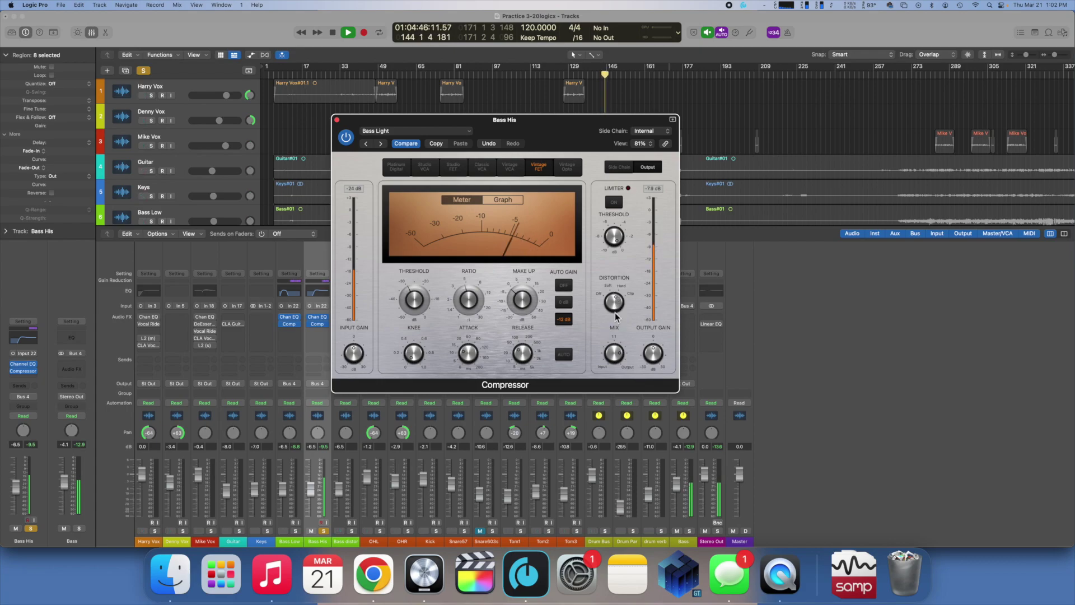
{"action": "left_click_drag", "start_coordinate": [615, 315], "coordinate": [619, 366]}
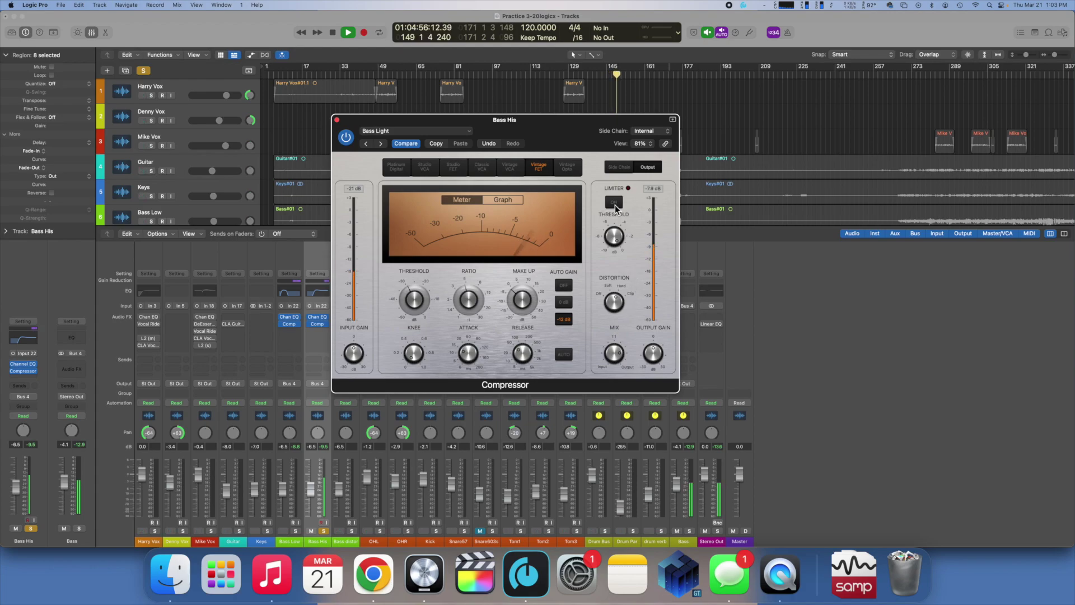
{"action": "left_click", "coordinate": [336, 120]}
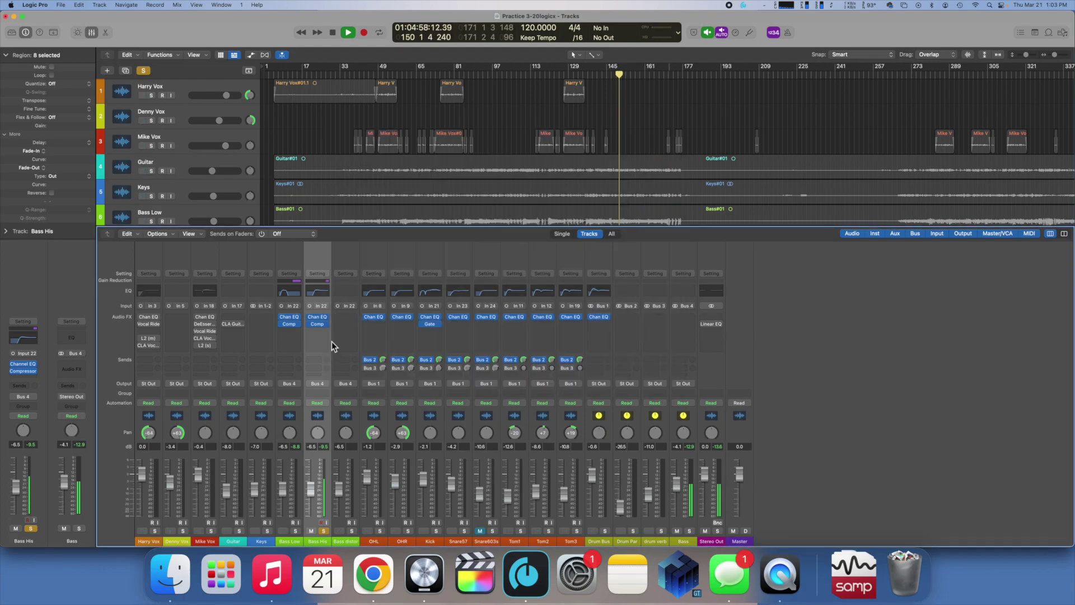
Step: Solo Bass Low alongside Bass His and balance their faders, with Bass Low at -11.0 dB and Bass His at -7.2 dB
{"action": "left_click", "coordinate": [296, 531]}
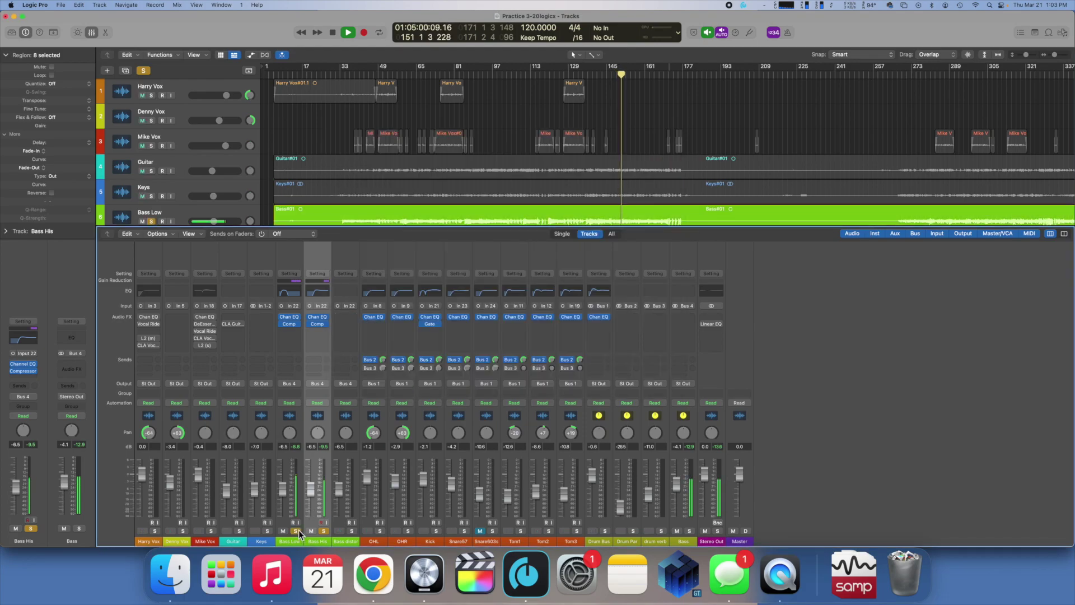
{"action": "left_click", "coordinate": [290, 454]}
{"action": "left_click", "coordinate": [311, 456], "text": "shift"}
{"action": "left_click_drag", "start_coordinate": [284, 489], "coordinate": [283, 495]}
{"action": "left_click", "coordinate": [311, 458]}
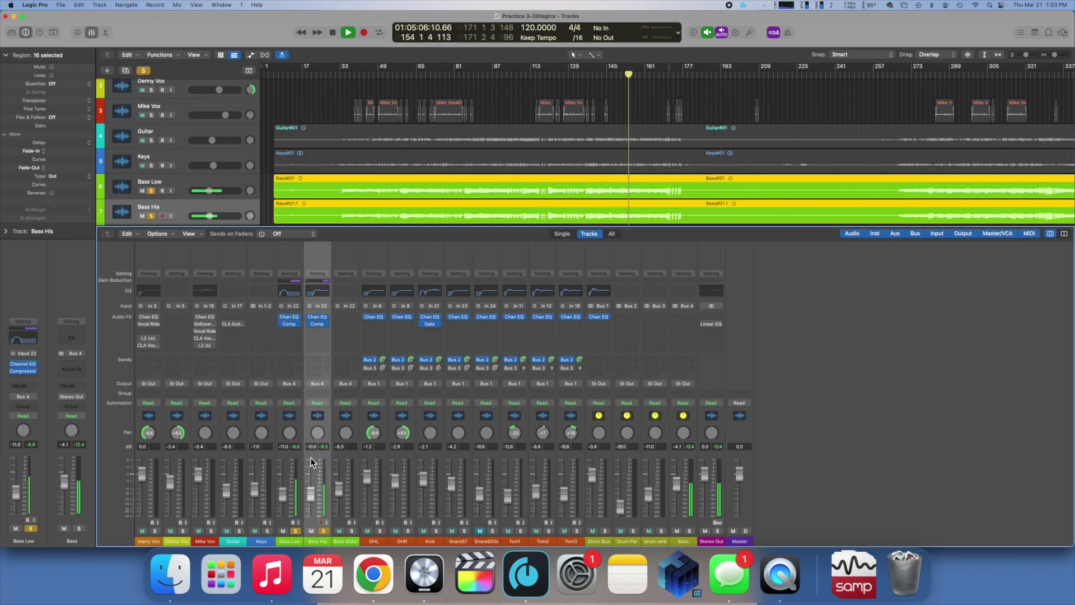
{"action": "left_click_drag", "start_coordinate": [311, 500], "coordinate": [312, 489]}
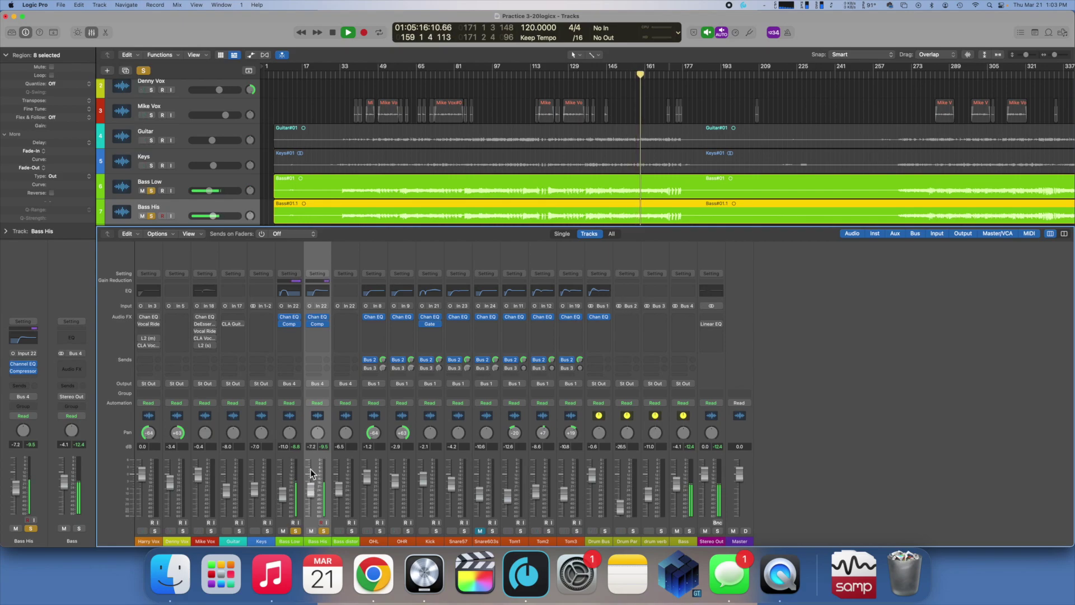
Step: Switch the solo from Bass Low and Bass His to Bass distor alone
{"action": "left_click", "coordinate": [355, 465]}
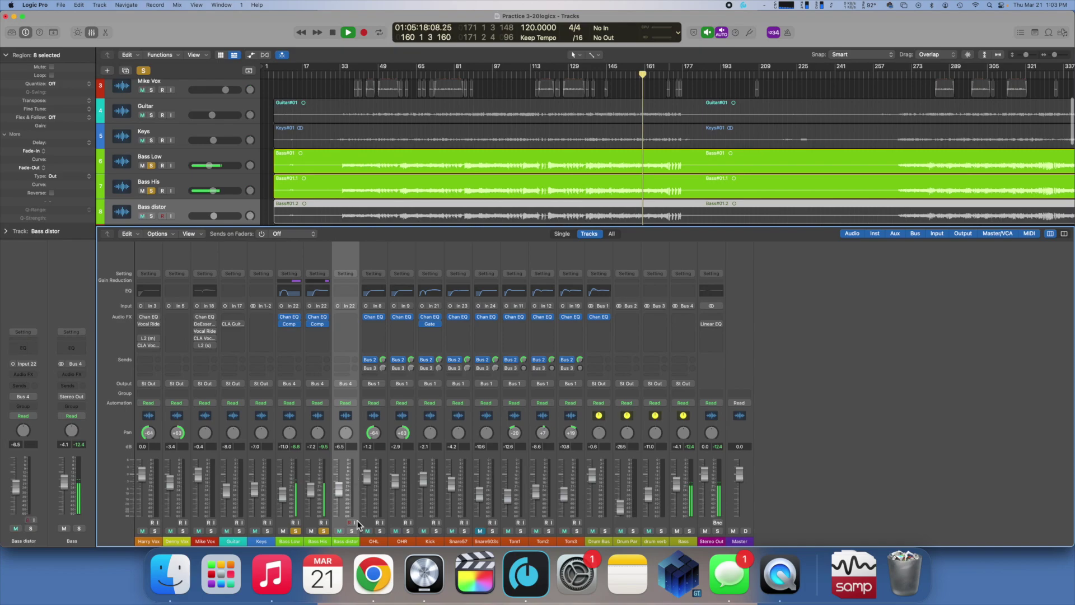
{"action": "left_click", "coordinate": [352, 531]}
{"action": "left_click", "coordinate": [324, 531]}
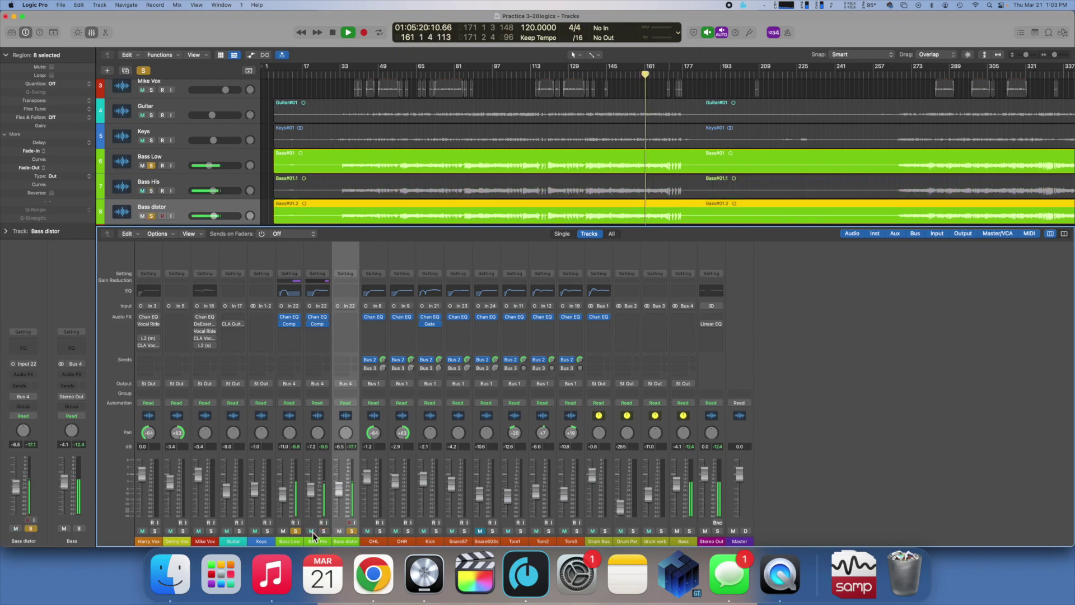
{"action": "left_click", "coordinate": [296, 531]}
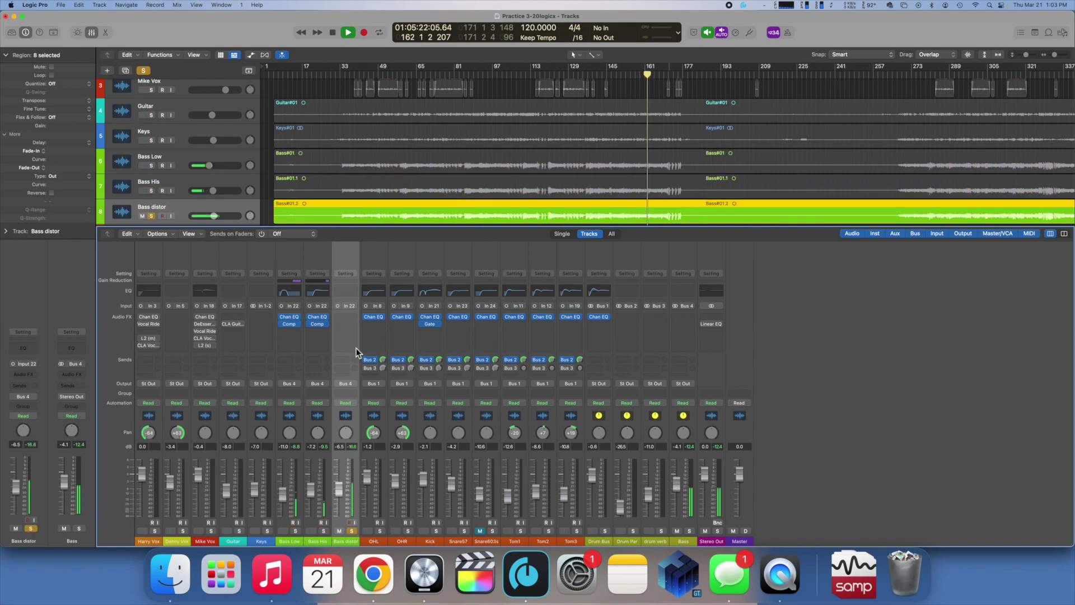
Step: Add a Channel EQ to Bass distor with a low cut near 60 Hz and a high cut near 2 kHz, and close it
{"action": "left_click", "coordinate": [352, 290]}
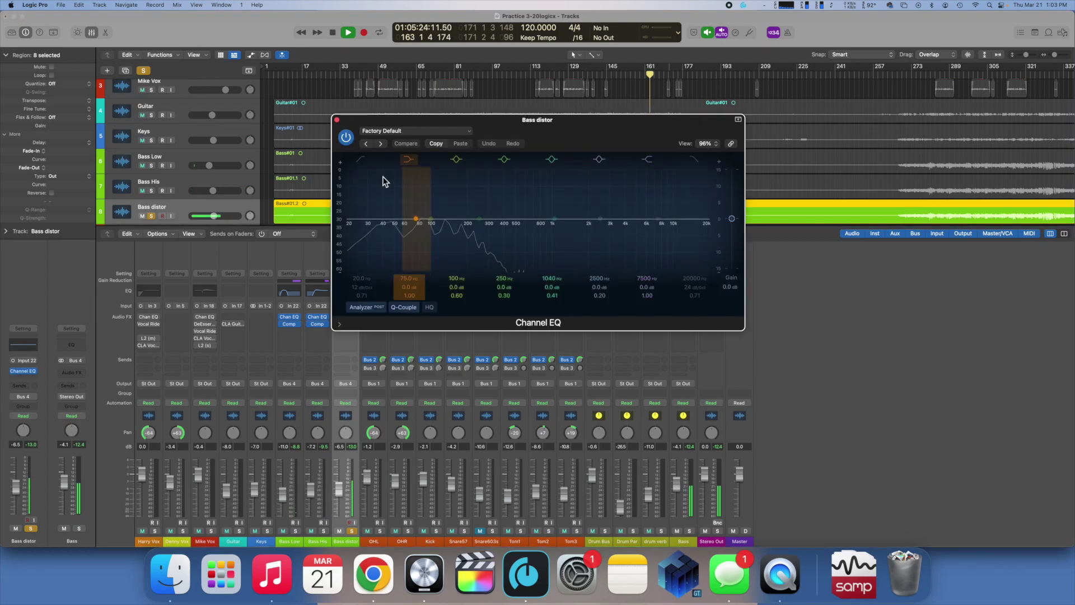
{"action": "left_click", "coordinate": [361, 159]}
{"action": "mouse_move", "coordinate": [347, 227]}
{"action": "left_mouse_down"}
{"action": "mouse_move", "coordinate": [417, 229]}
{"action": "mouse_move", "coordinate": [407, 229]}
{"action": "left_mouse_up"}
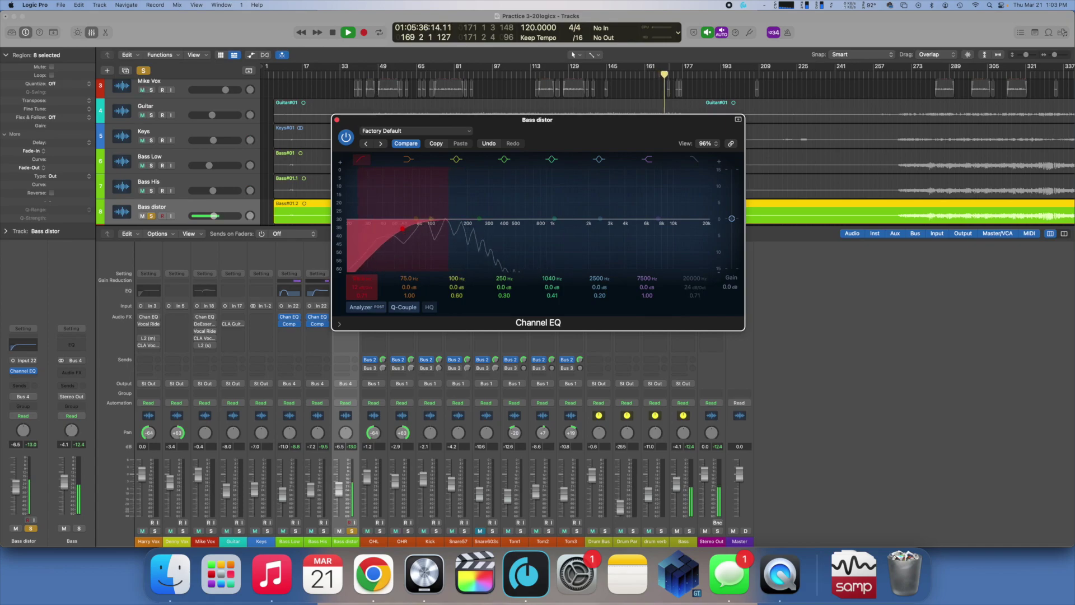
{"action": "left_click_drag", "start_coordinate": [694, 278], "coordinate": [694, 302]}
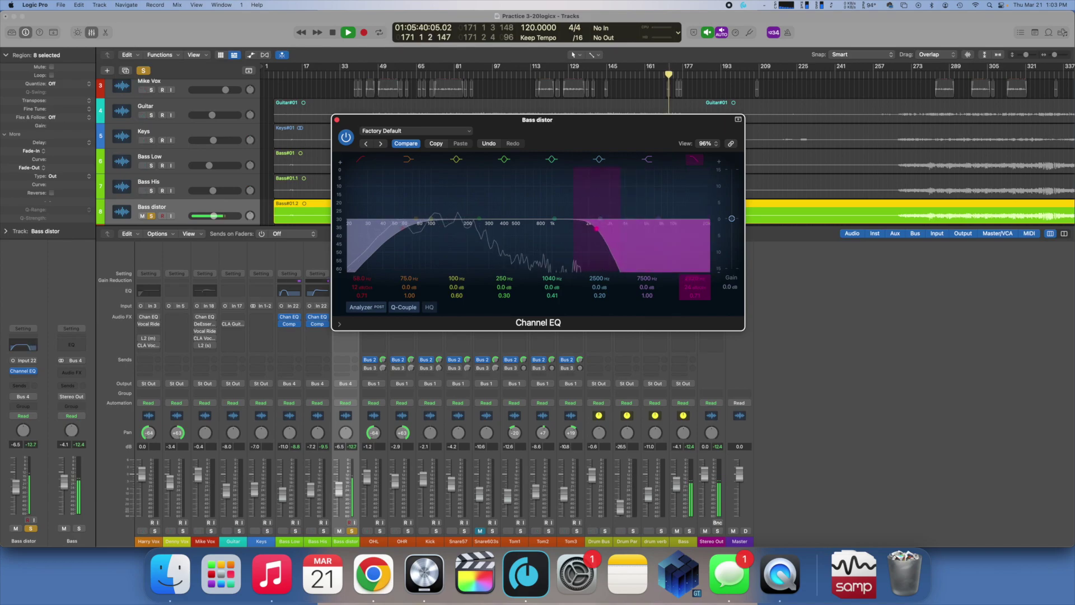
{"action": "left_click", "coordinate": [337, 119]}
Step: Insert a mono Overdrive after the EQ on Bass distor and play from about bar 87
{"action": "left_click", "coordinate": [347, 329]}
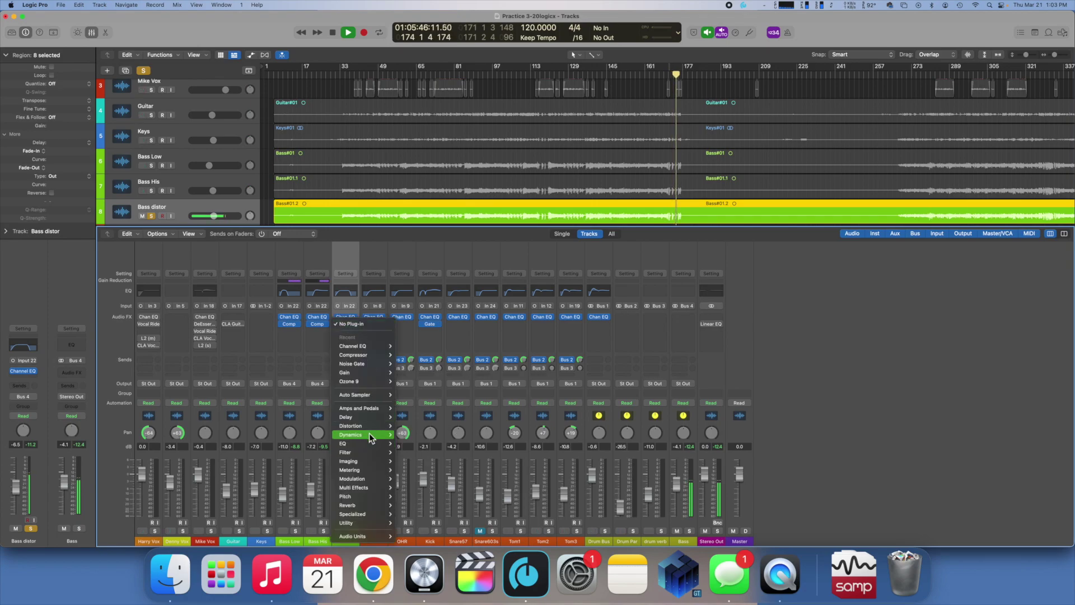
{"action": "mouse_move", "coordinate": [369, 426]}
{"action": "mouse_move", "coordinate": [437, 452]}
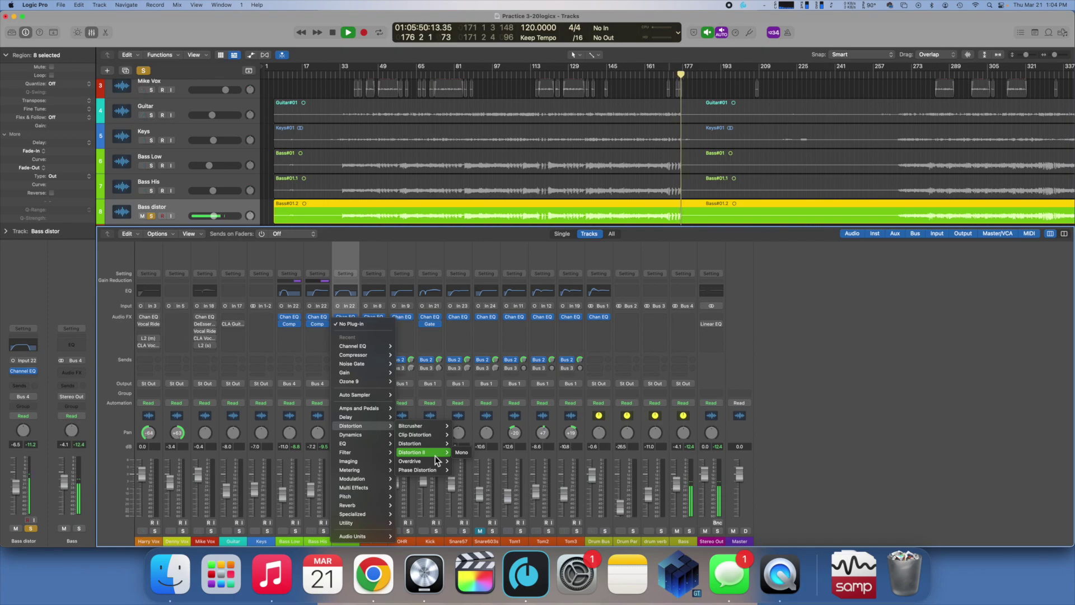
{"action": "left_click", "coordinate": [458, 463]}
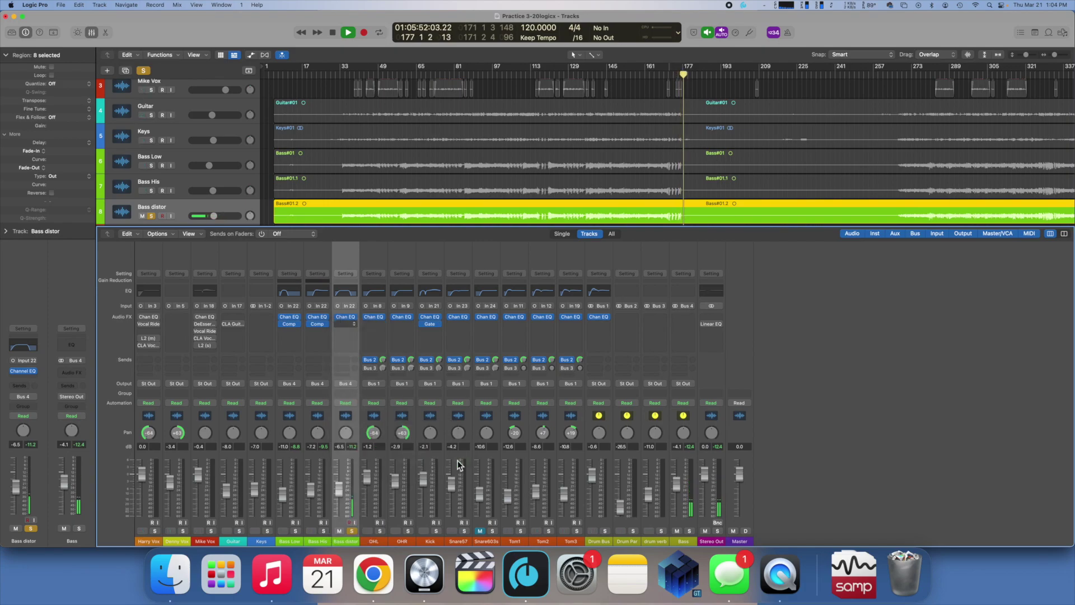
{"action": "left_click", "coordinate": [472, 73]}
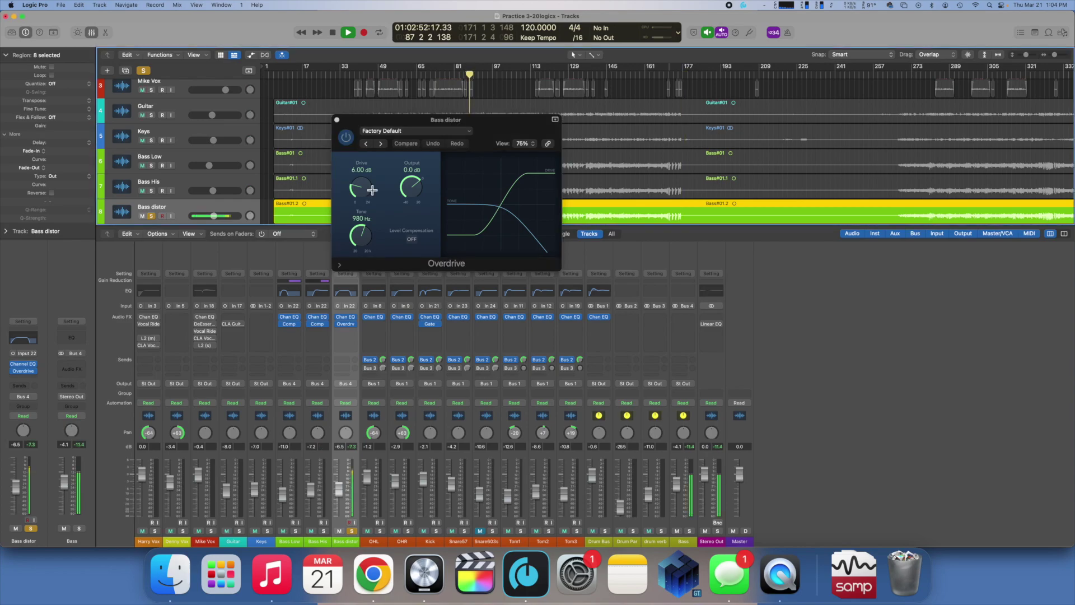
Step: Raise the Overdrive's drive to just over 10 dB, adjust its tone by ear, and close the plug-in
{"action": "left_click_drag", "start_coordinate": [361, 238], "coordinate": [363, 231]}
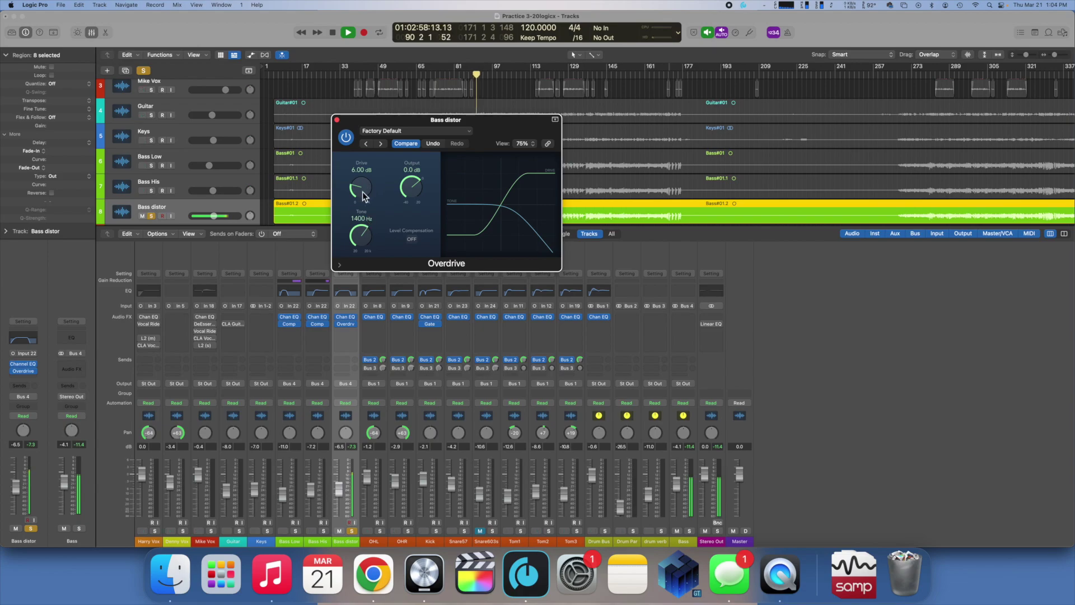
{"action": "left_click_drag", "start_coordinate": [361, 191], "coordinate": [363, 169]}
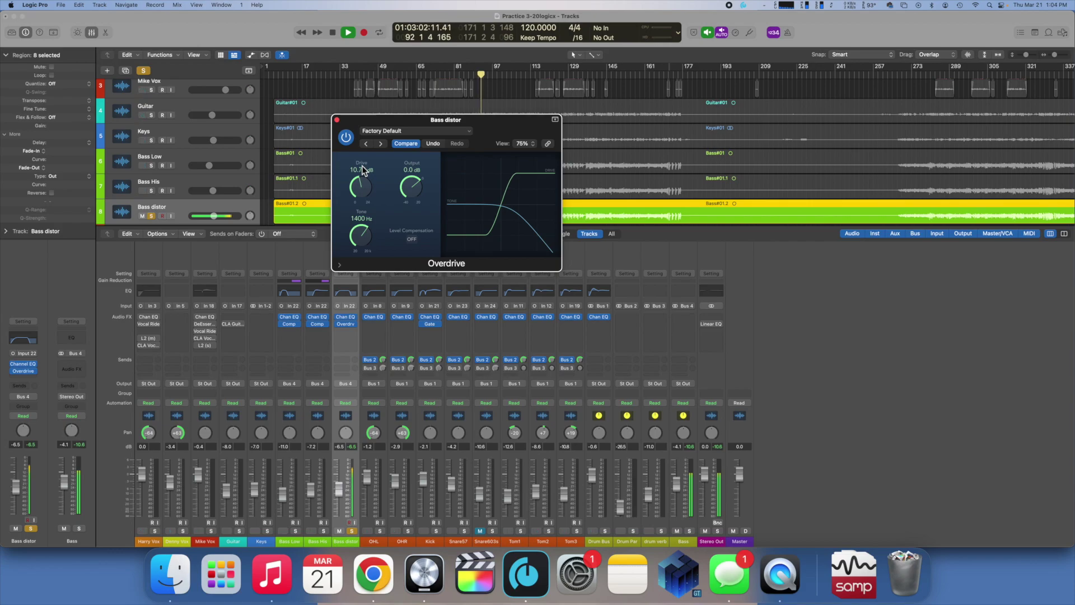
{"action": "mouse_move", "coordinate": [365, 232]}
{"action": "left_mouse_down"}
{"action": "mouse_move", "coordinate": [366, 255]}
{"action": "mouse_move", "coordinate": [359, 240]}
{"action": "left_mouse_up"}
{"action": "left_click", "coordinate": [338, 121]}
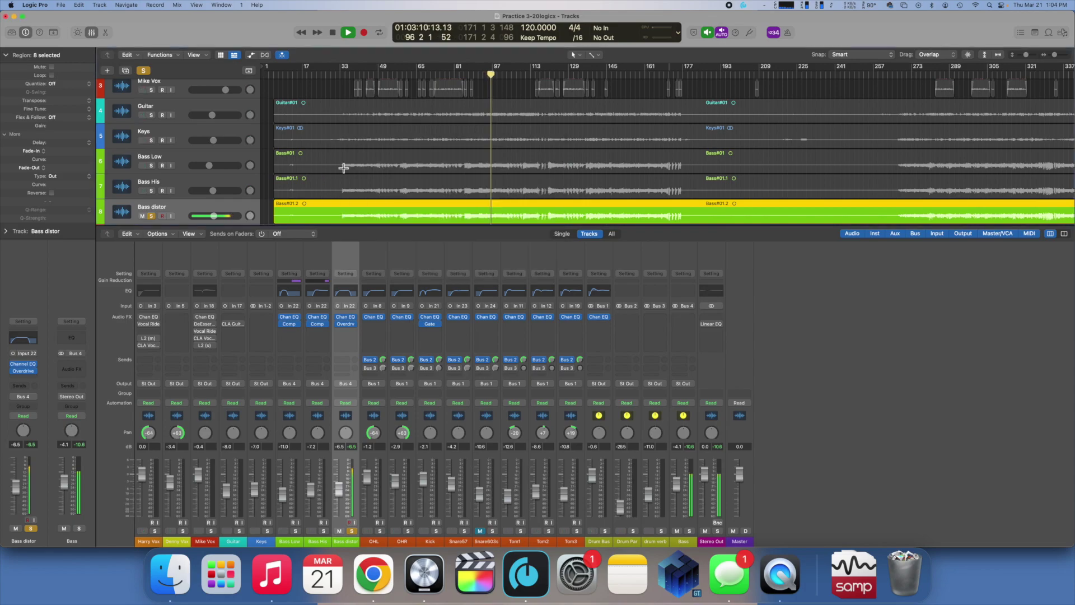
Step: Lower the Bass distor fader to -18.0 dB, switch the solo to Bass Low and Bass His, and select those two channels
{"action": "left_click_drag", "start_coordinate": [338, 488], "coordinate": [338, 503]}
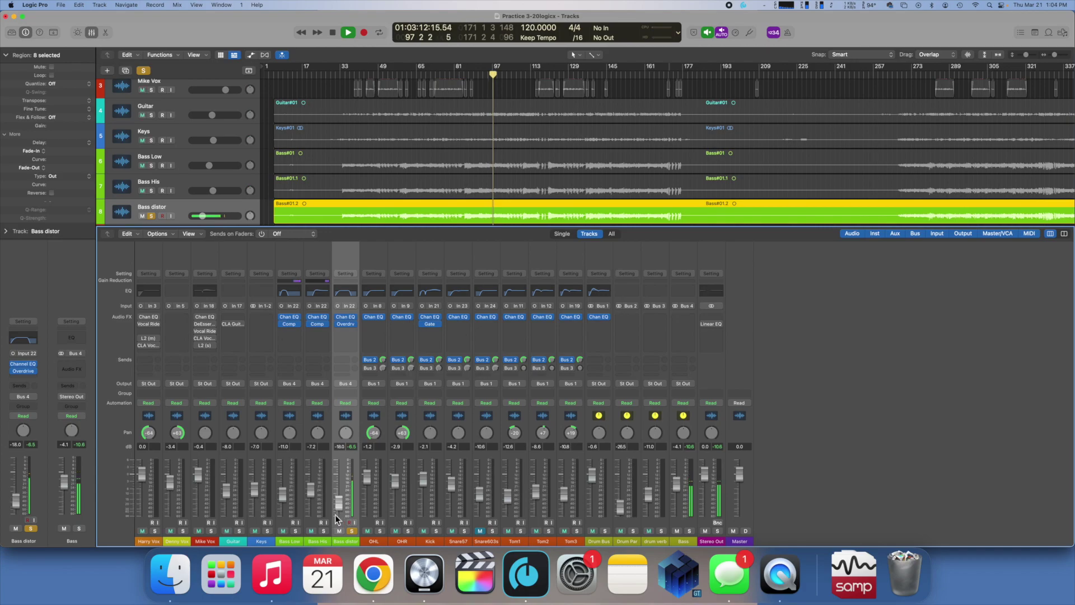
{"action": "left_click", "coordinate": [295, 531]}
{"action": "left_click", "coordinate": [324, 530]}
{"action": "left_click", "coordinate": [351, 531]}
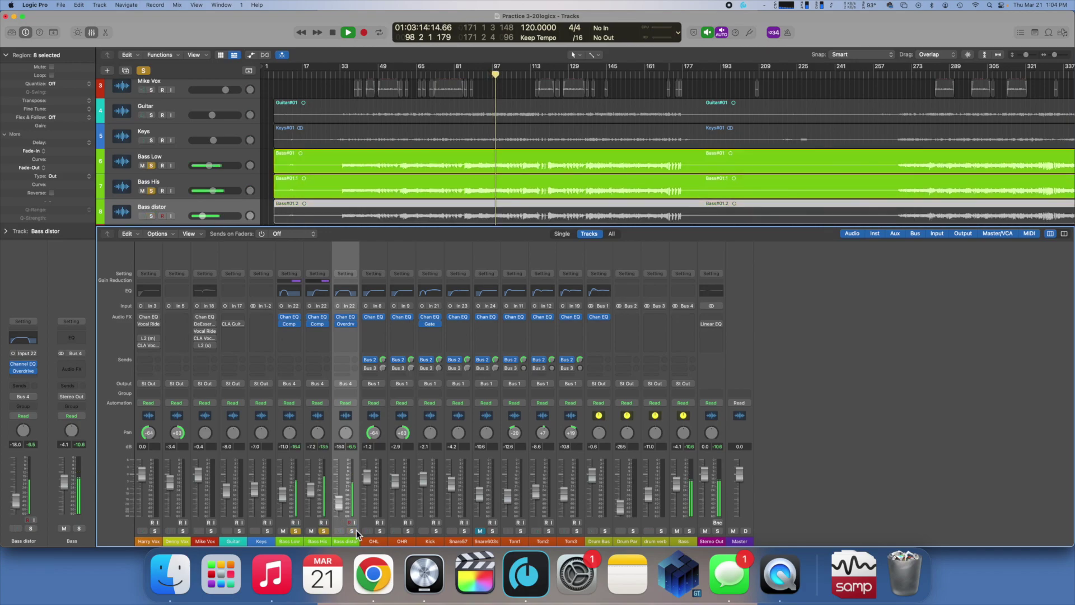
{"action": "left_click_drag", "start_coordinate": [293, 455], "coordinate": [311, 455]}
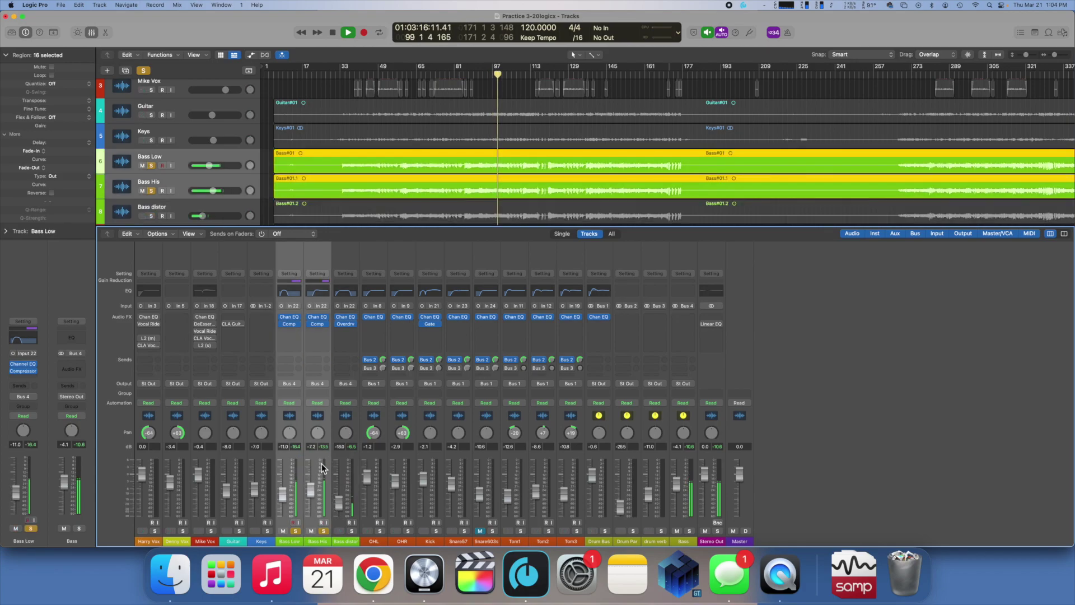
Step: Solo Bass distor alongside the other basses, lower its fader to -25.5 dB, and compare the blend with and without it
{"action": "left_click", "coordinate": [351, 531]}
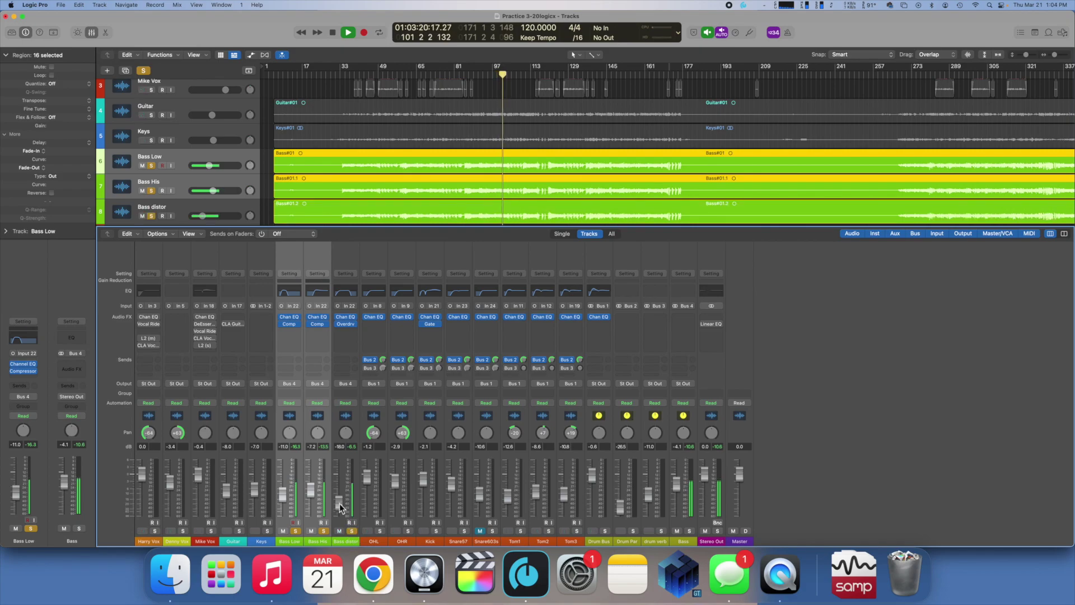
{"action": "left_click_drag", "start_coordinate": [339, 502], "coordinate": [338, 507]}
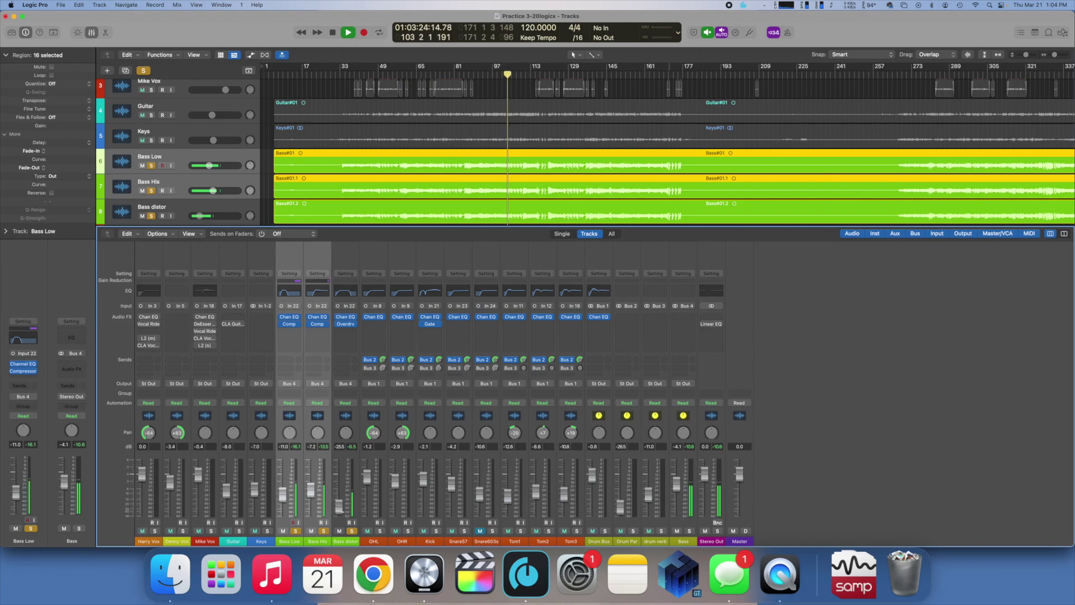
{"action": "left_click", "coordinate": [353, 533]}
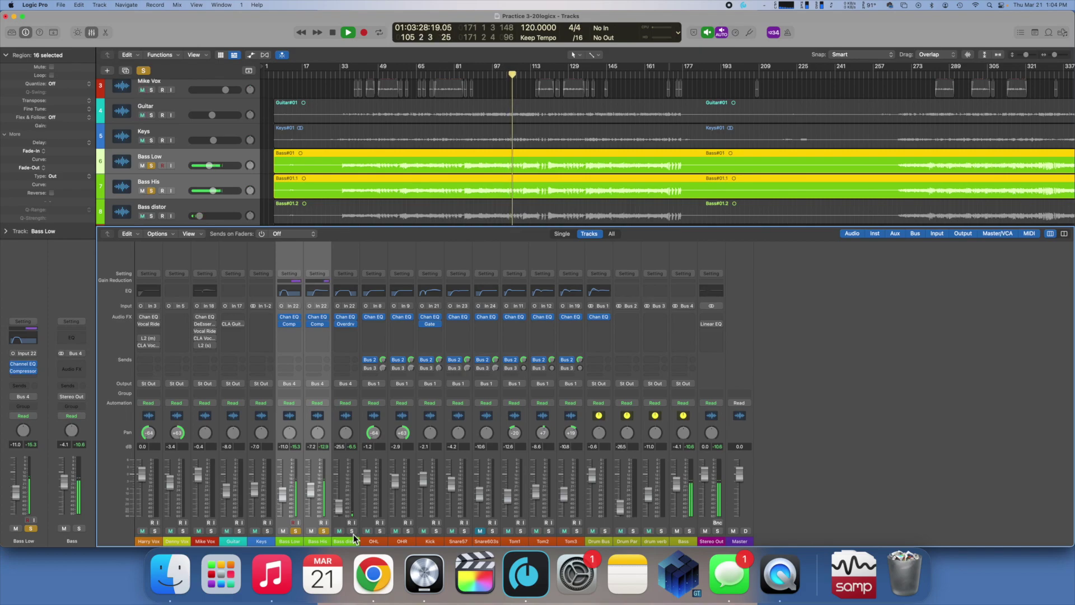
{"action": "left_click", "coordinate": [353, 532]}
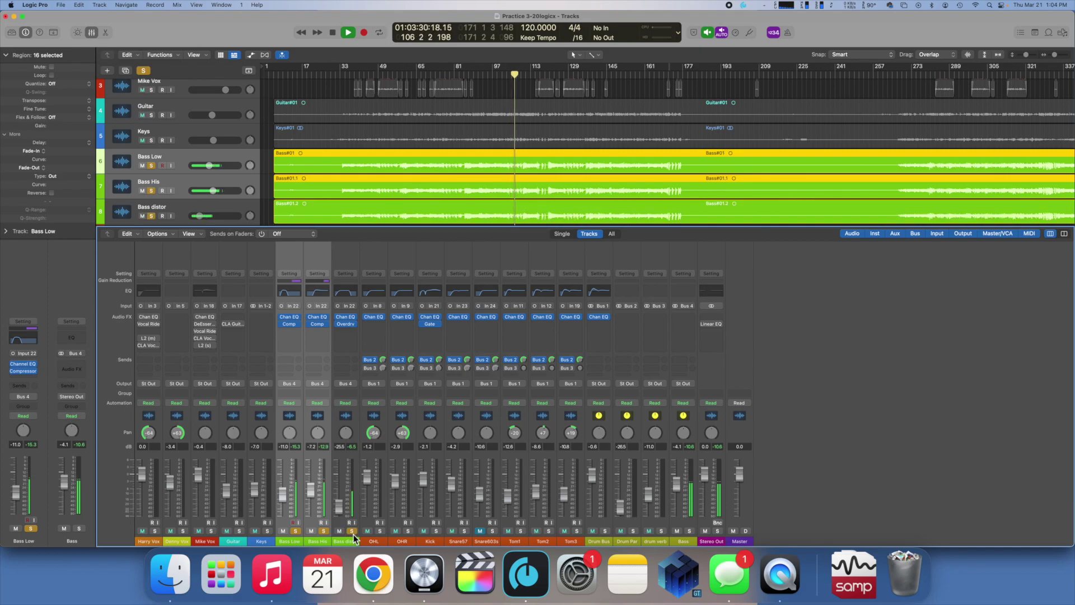
Step: Stop playback, clear the solos on all three bass channels, and select the Bass bus channel
{"action": "key", "text": "space"}
{"action": "left_click_drag", "start_coordinate": [296, 531], "coordinate": [351, 532]}
{"action": "left_click_drag", "start_coordinate": [294, 458], "coordinate": [342, 462]}
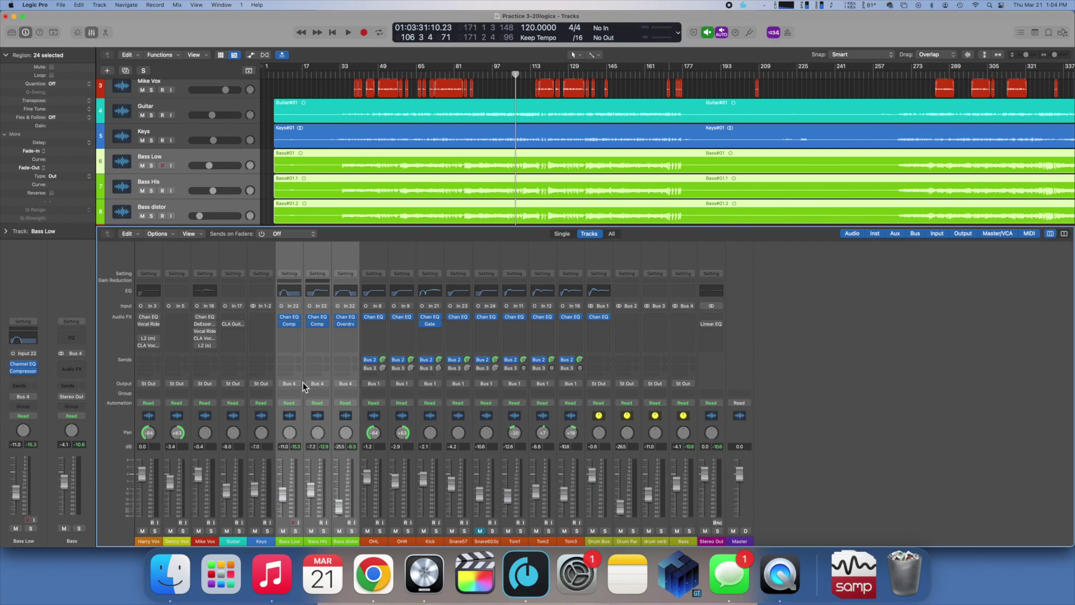
{"action": "left_click", "coordinate": [682, 454]}
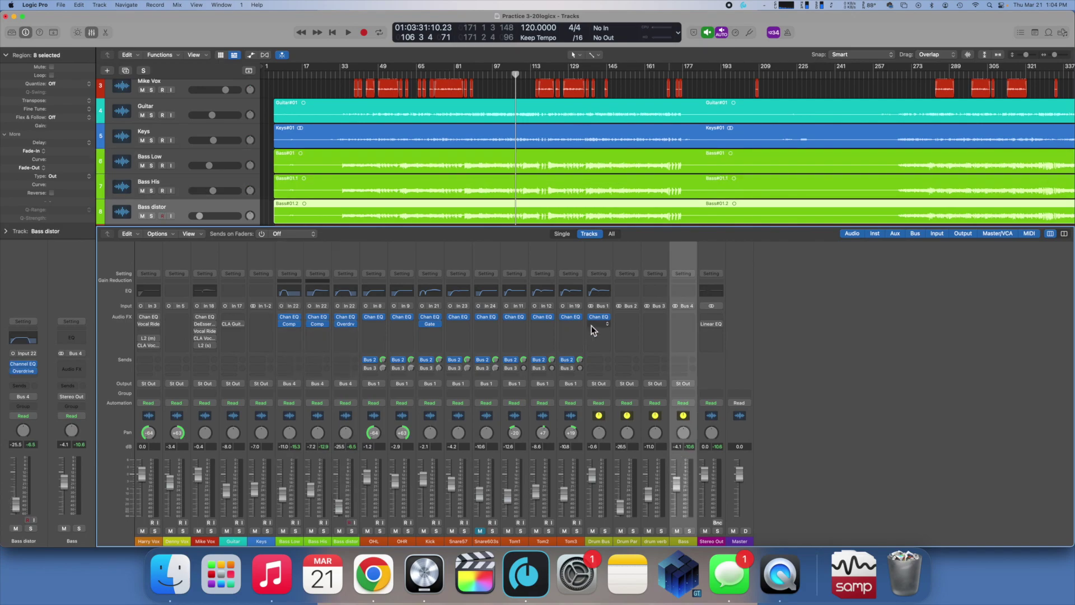
Step: Deselect all regions and hide the mixer to show the full track list
{"action": "key", "text": "x"}
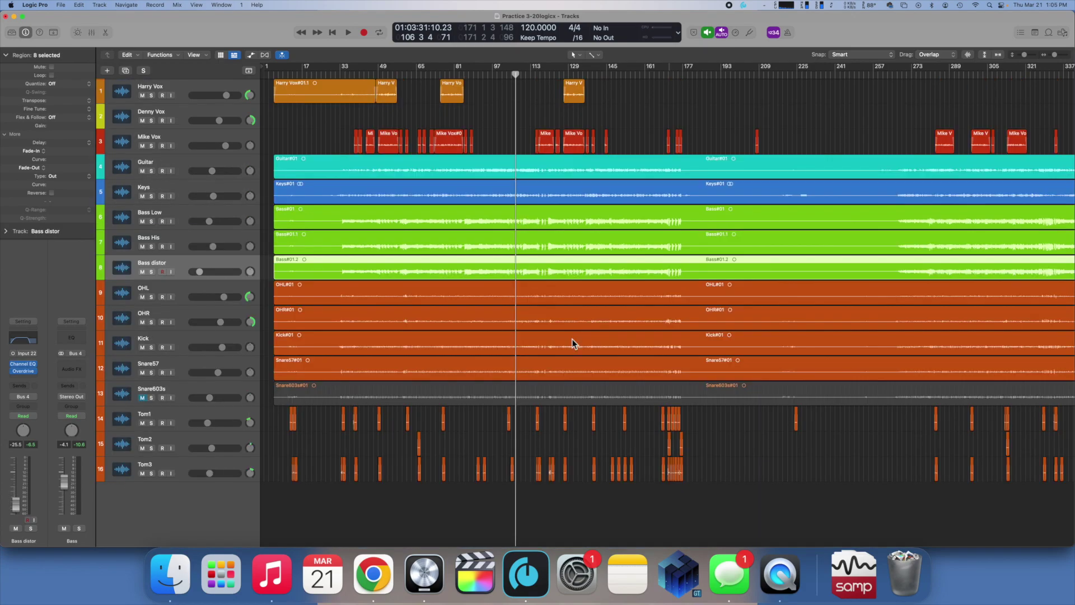
{"action": "left_click", "coordinate": [475, 416]}
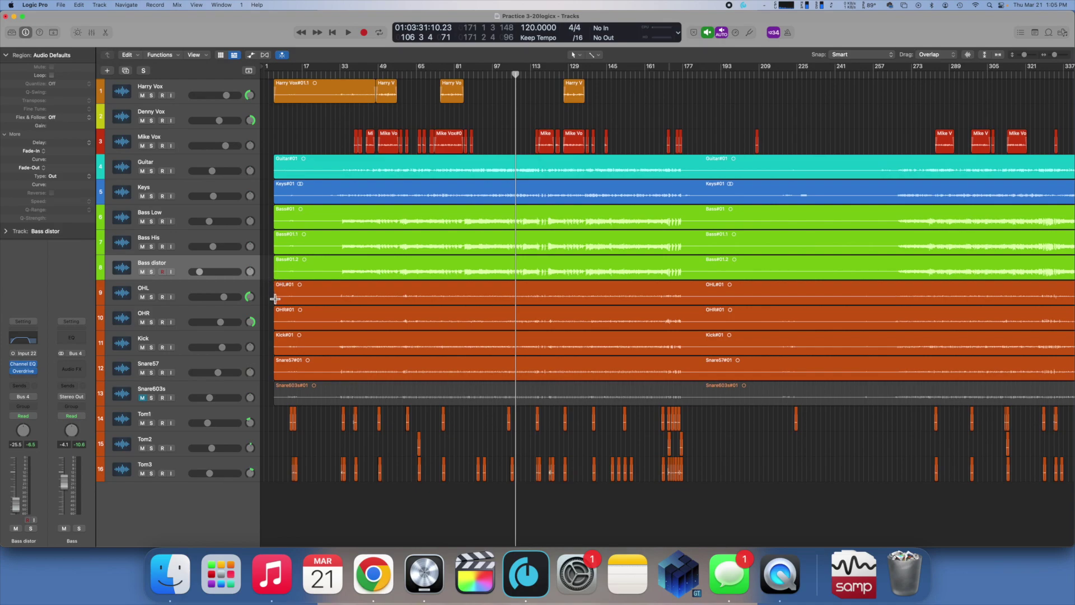
{"action": "key", "text": "x"}
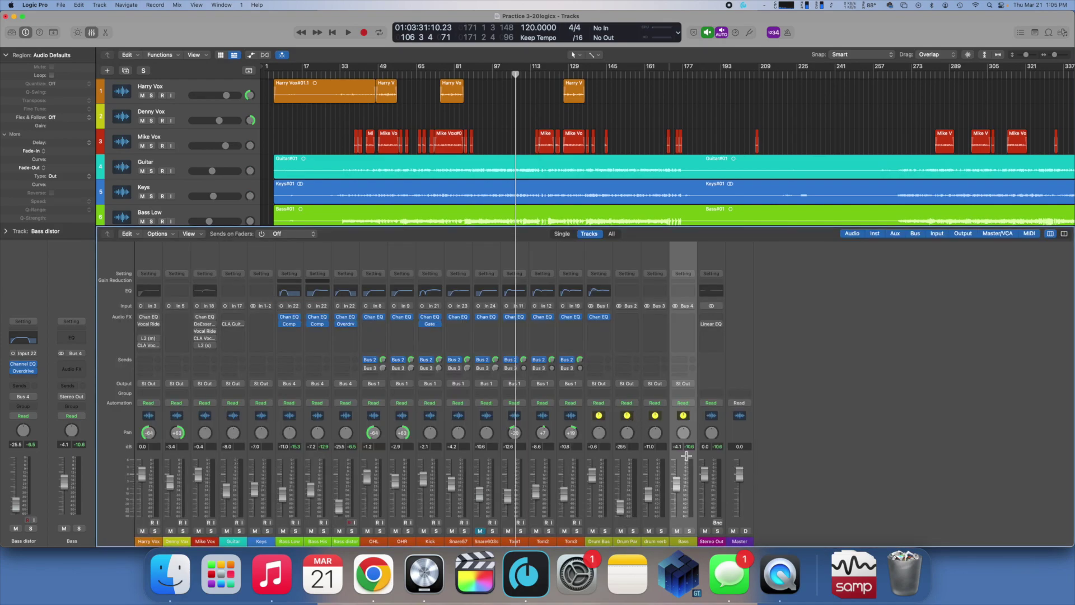
{"action": "key", "text": "x"}
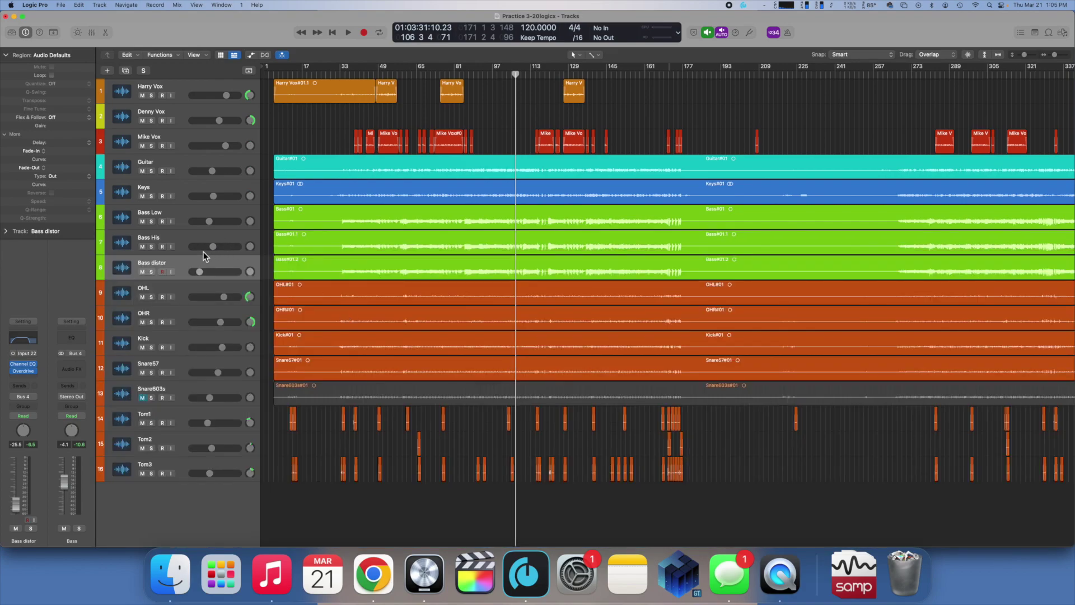
Step: Solo and select the Kick track, start playback, and insert a Compressor after its Noise Gate
{"action": "left_click", "coordinate": [151, 347]}
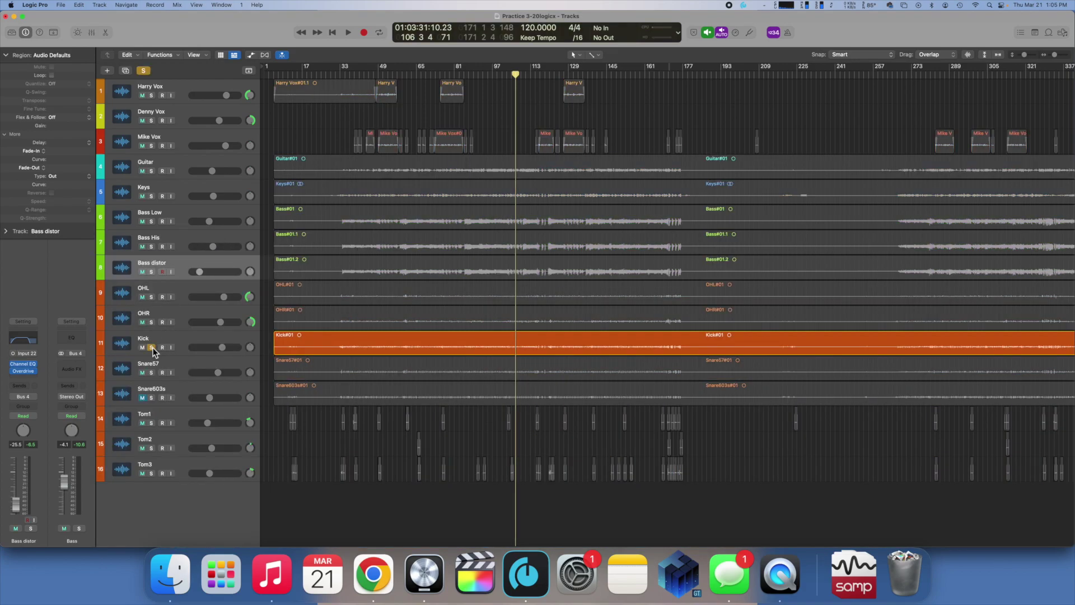
{"action": "key", "text": "space"}
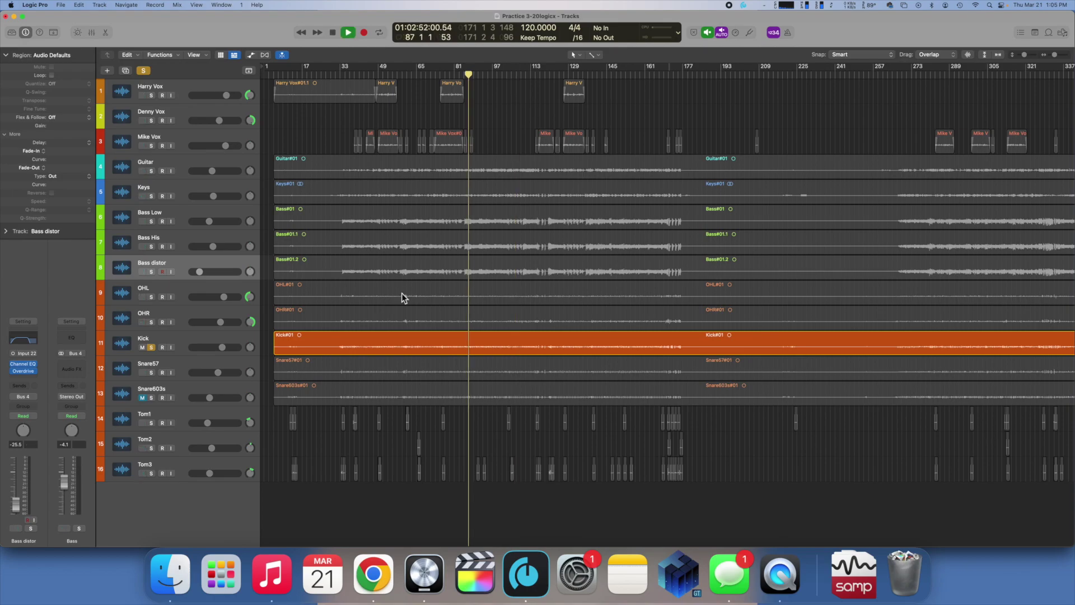
{"action": "left_click", "coordinate": [180, 337]}
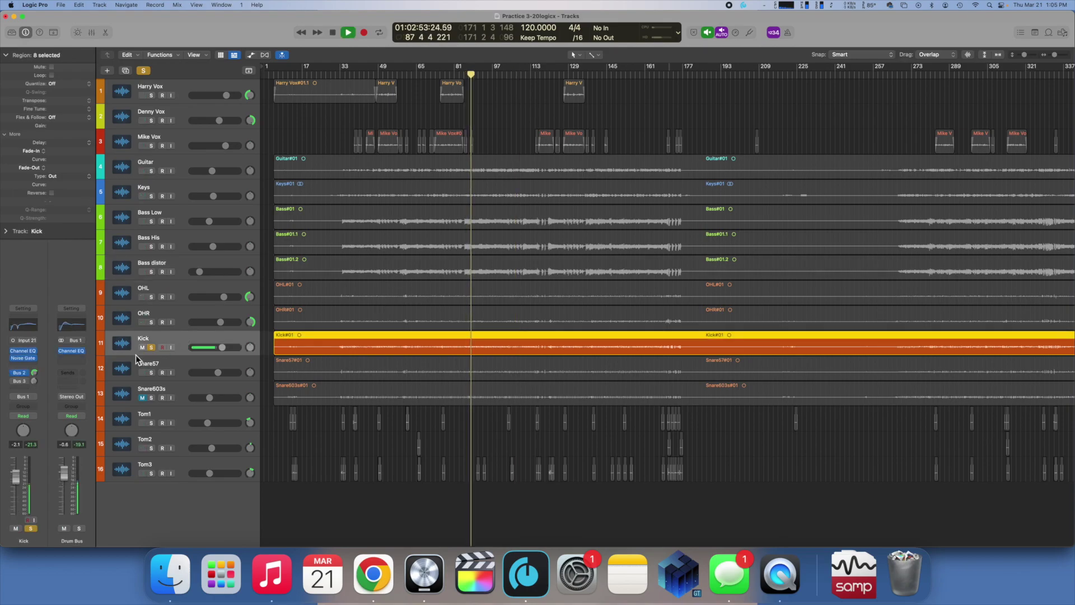
{"action": "left_click", "coordinate": [31, 363]}
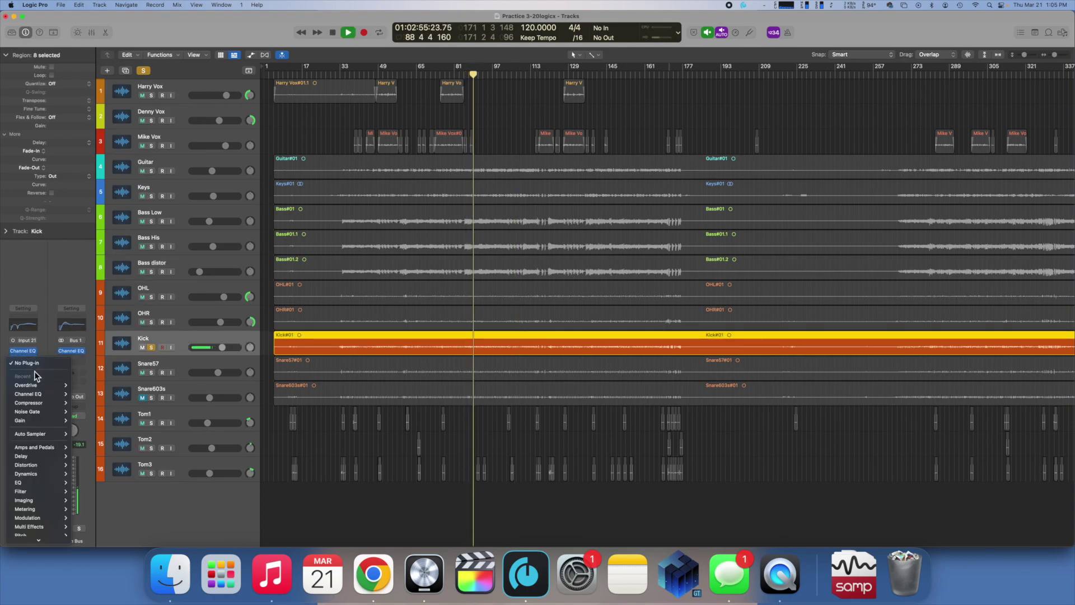
{"action": "left_click", "coordinate": [48, 410]}
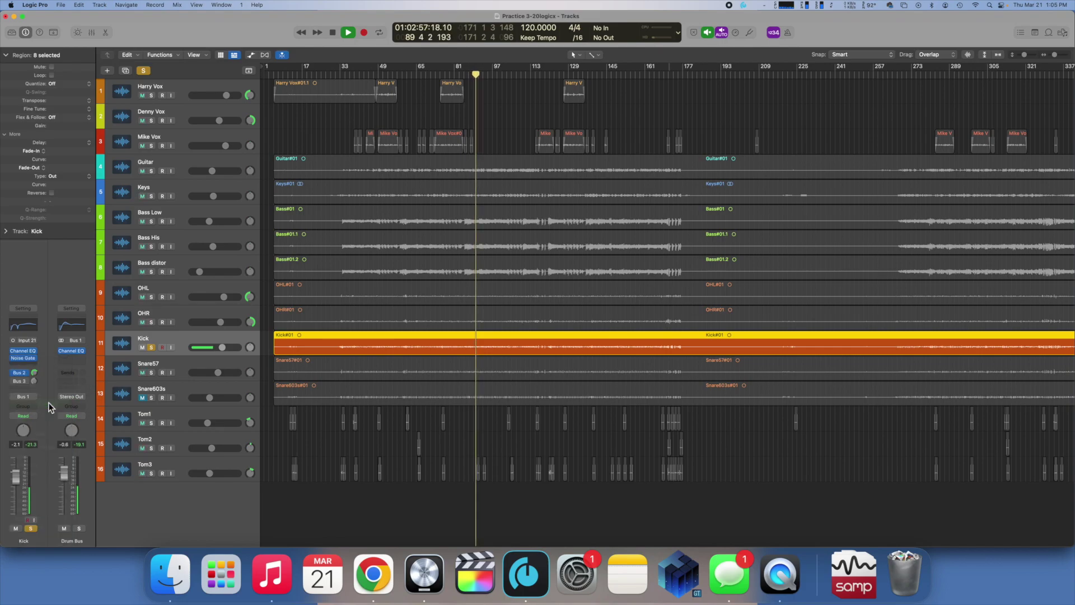
Step: Load the Rock Kick drum preset in the Kick compressor
{"action": "left_click", "coordinate": [455, 132]}
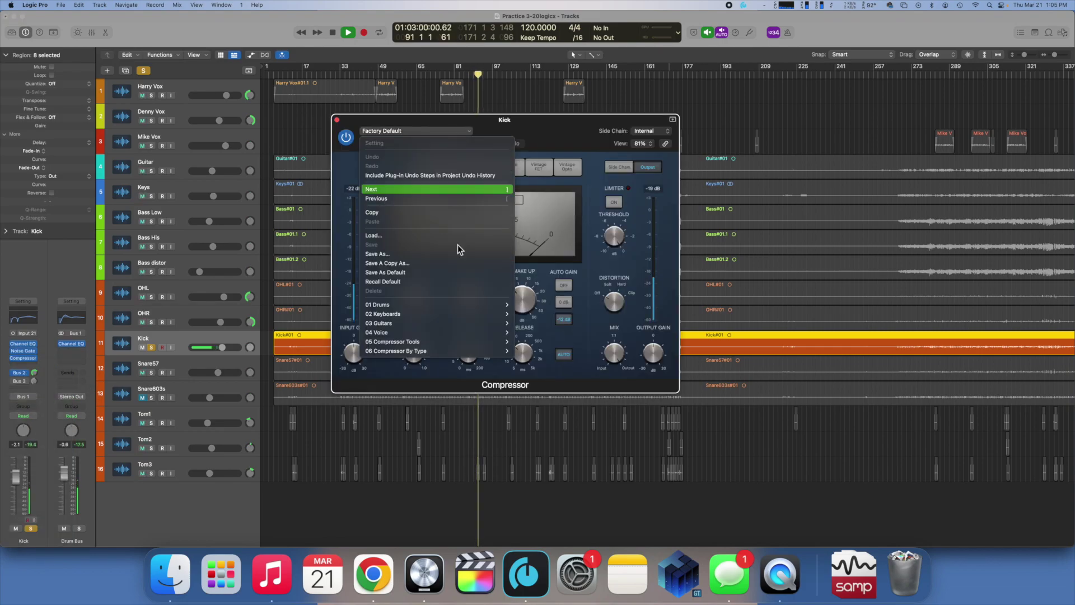
{"action": "mouse_move", "coordinate": [451, 309]}
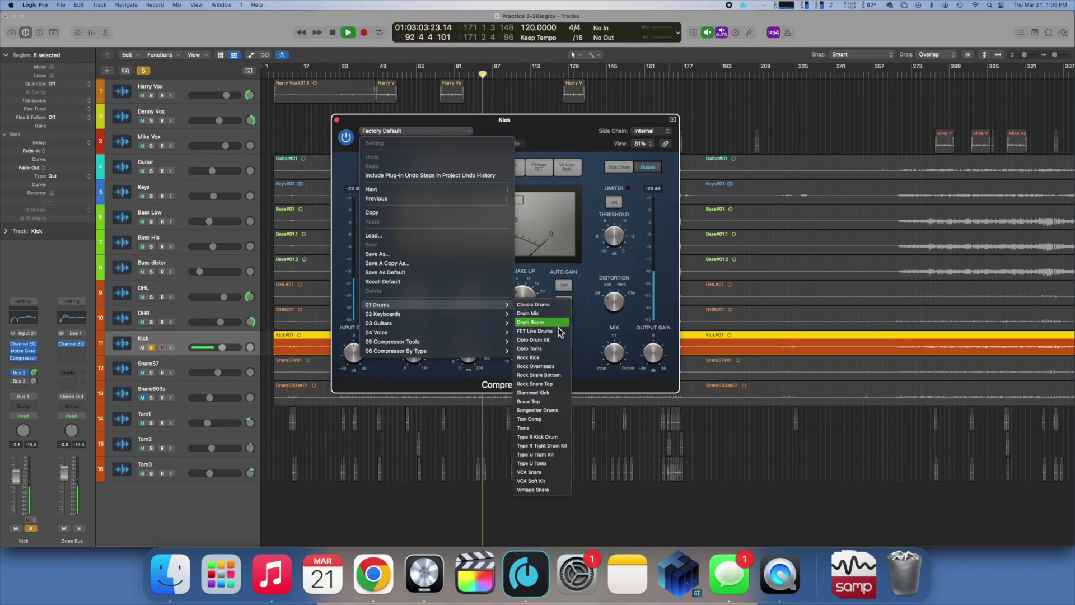
{"action": "left_click", "coordinate": [556, 355]}
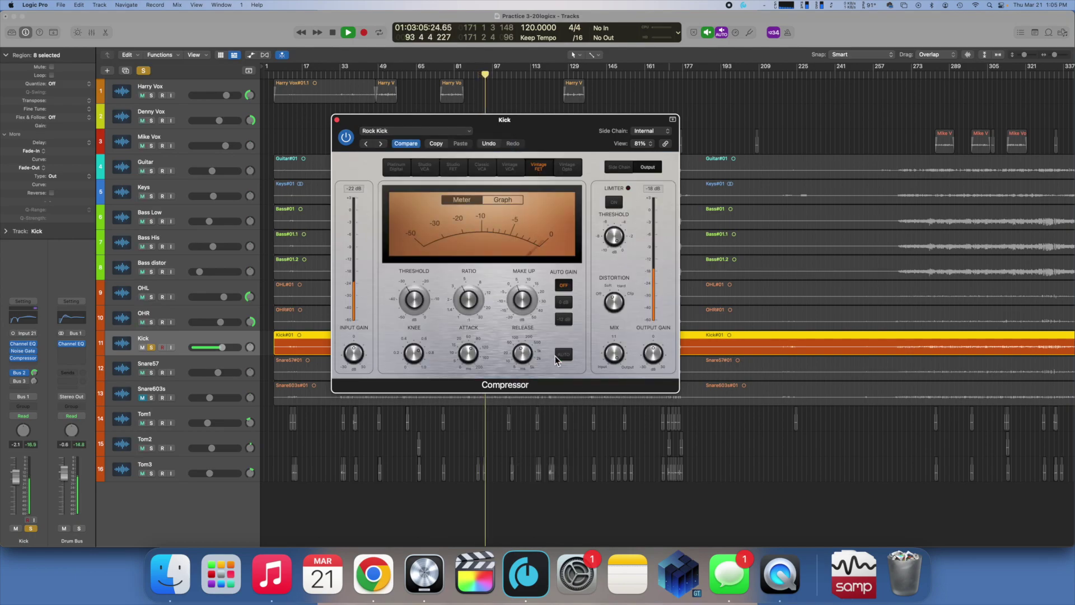
{"action": "mouse_move", "coordinate": [480, 308]}
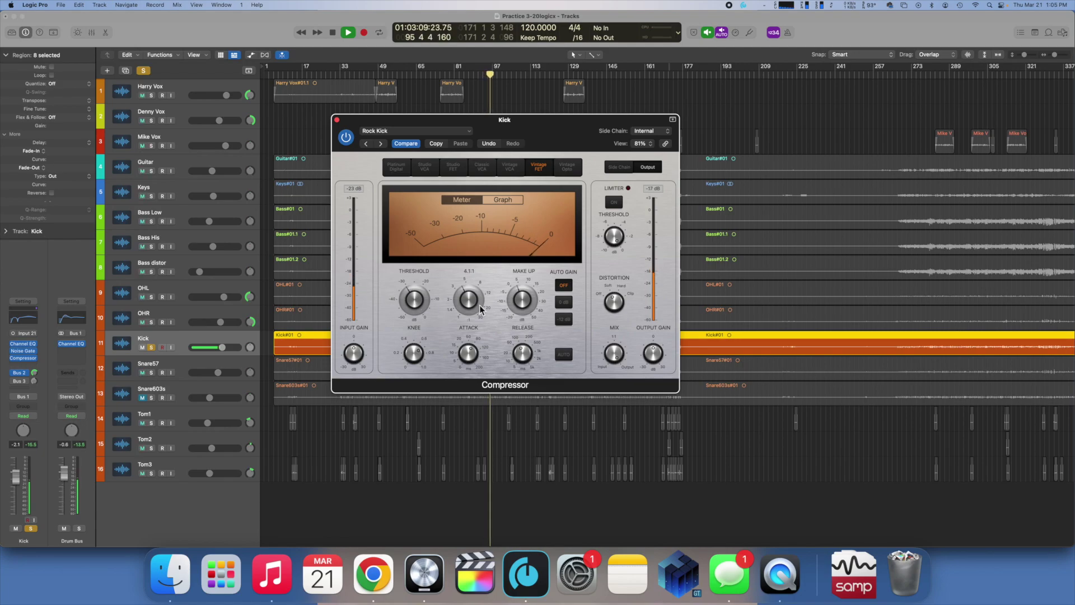
Step: Adjust the Kick compressor to a 4.1:1 ratio, 8 ms attack and −30.5 dB threshold, and close its window
{"action": "left_click_drag", "start_coordinate": [480, 308], "coordinate": [467, 300]}
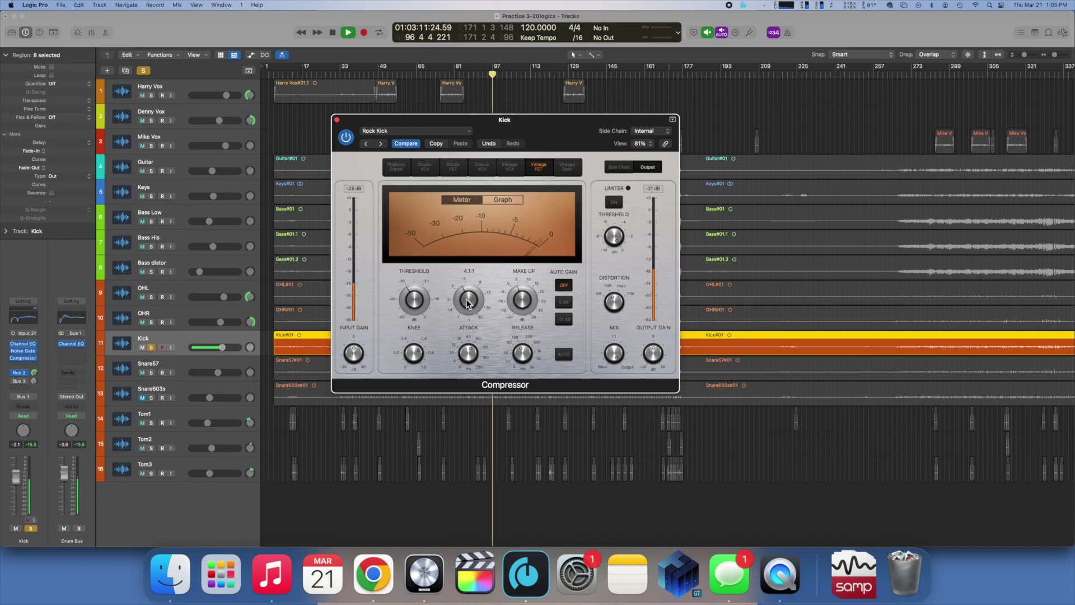
{"action": "left_click_drag", "start_coordinate": [467, 301], "coordinate": [421, 309]}
{"action": "left_click_drag", "start_coordinate": [468, 354], "coordinate": [474, 383]}
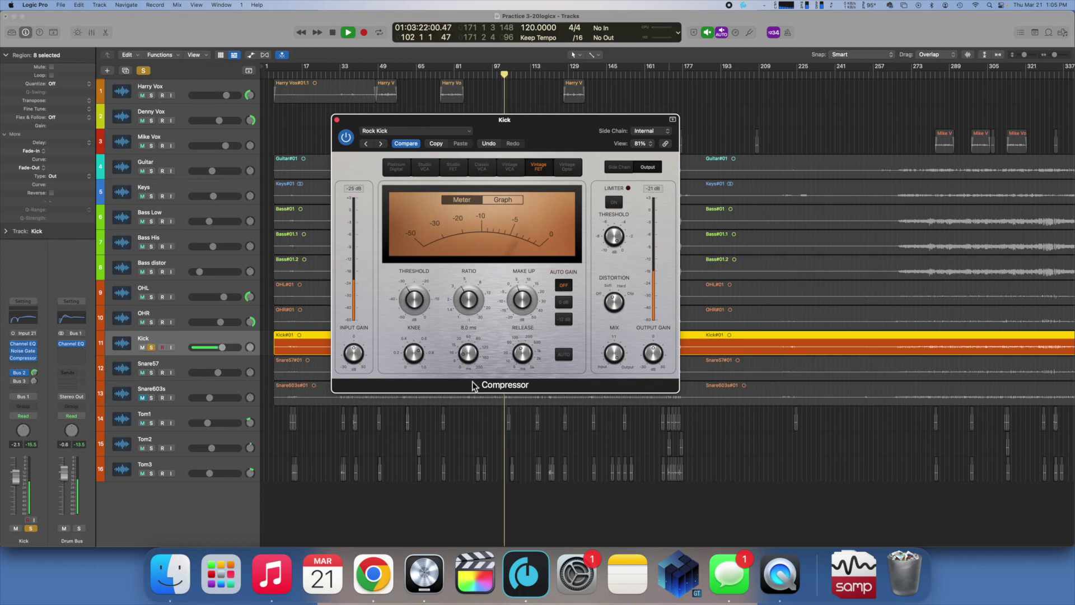
{"action": "left_click_drag", "start_coordinate": [470, 356], "coordinate": [527, 360]}
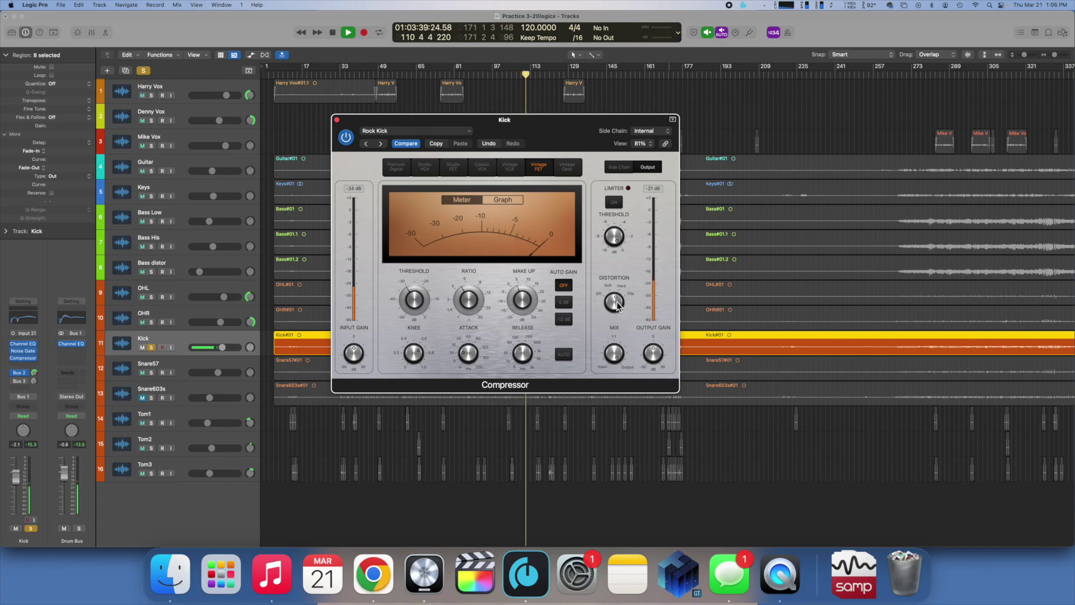
{"action": "left_click", "coordinate": [424, 308]}
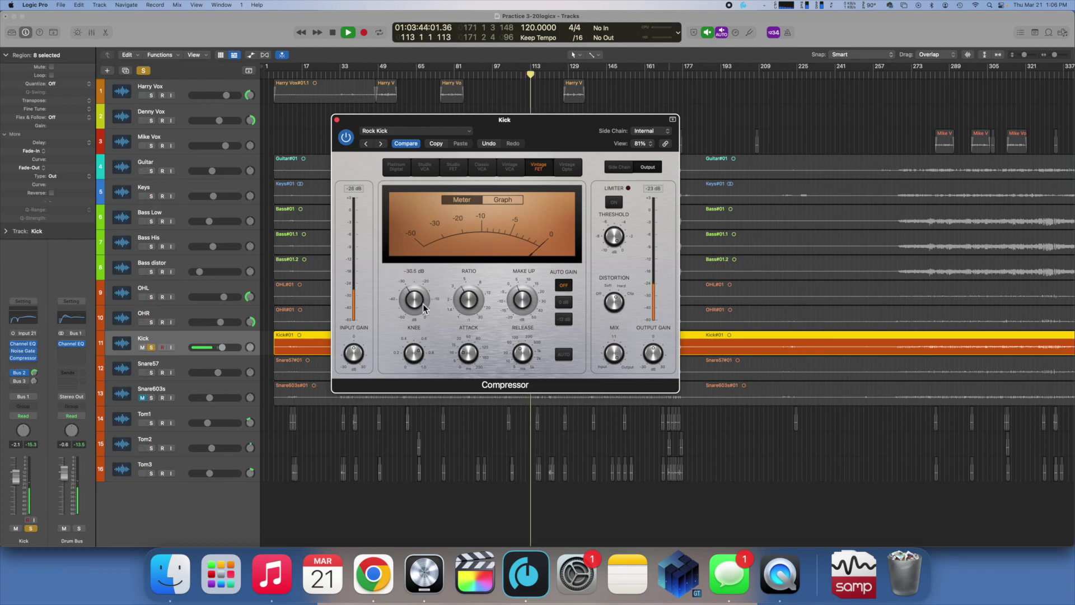
{"action": "left_click", "coordinate": [336, 120]}
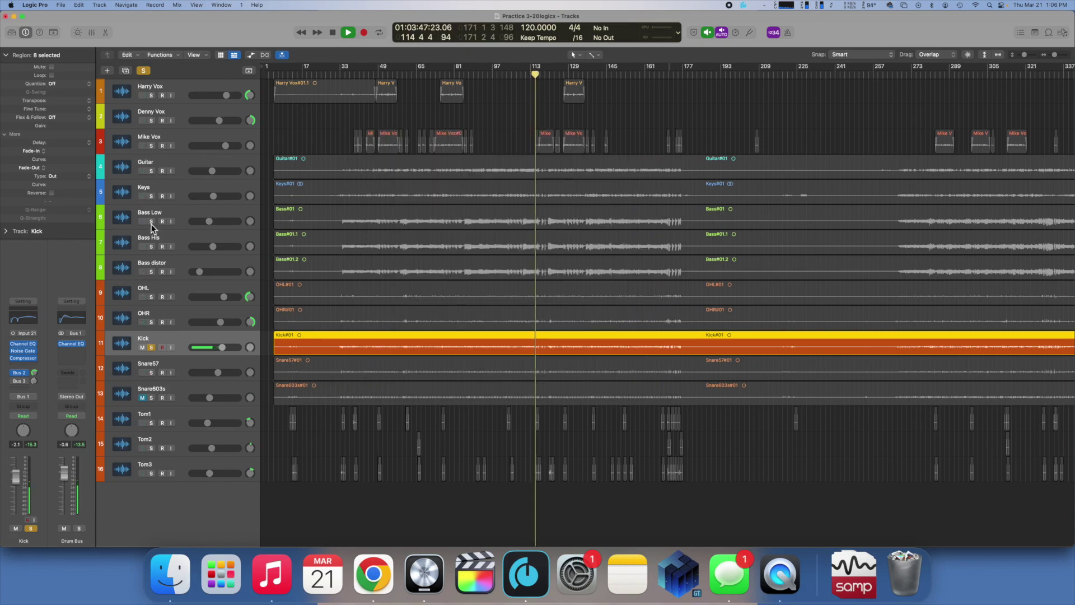
Step: Solo the Bass Low, Bass His and Bass distor tracks together with the soloed Kick
{"action": "left_click", "coordinate": [151, 222]}
{"action": "left_click", "coordinate": [151, 246]}
{"action": "left_click", "coordinate": [152, 198]}
{"action": "left_click", "coordinate": [152, 198]}
{"action": "left_click", "coordinate": [151, 272]}
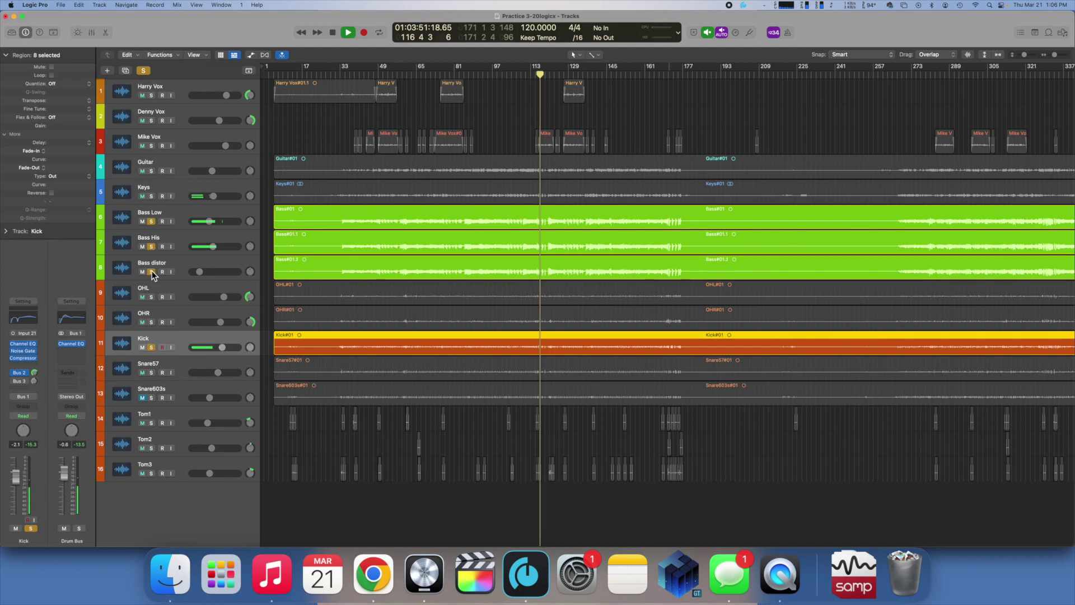
Step: Show the mixer, lower the Bass bus fader to −7.2 dB, and audition the level with a short playback
{"action": "key", "text": "x"}
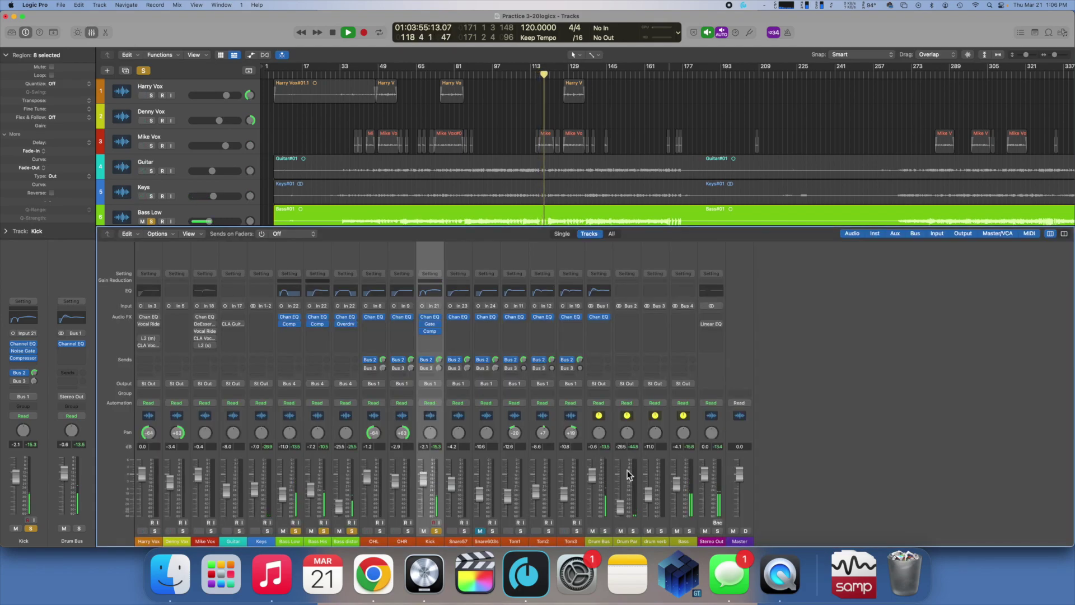
{"action": "left_click", "coordinate": [684, 455]}
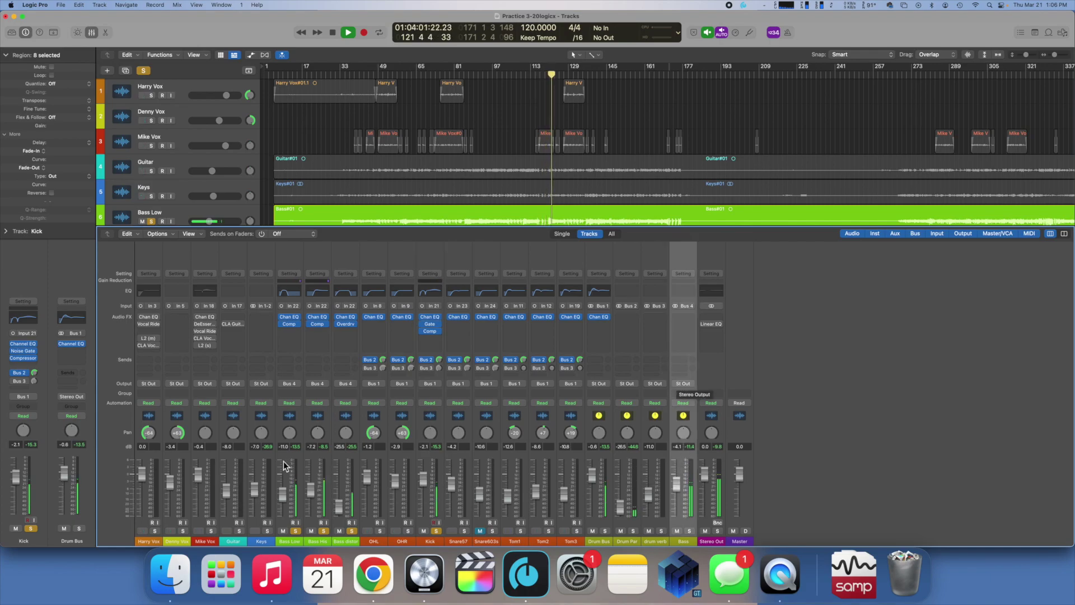
{"action": "key", "text": "space"}
{"action": "left_click_drag", "start_coordinate": [294, 456], "coordinate": [348, 455]}
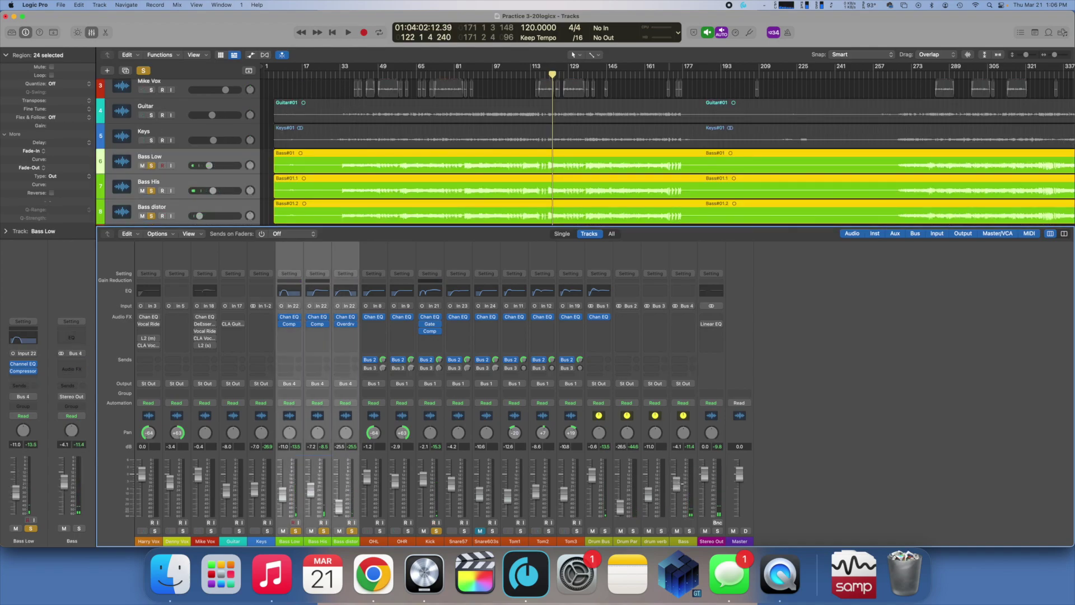
{"action": "left_click_drag", "start_coordinate": [677, 483], "coordinate": [677, 491]}
{"action": "left_click", "coordinate": [679, 457]}
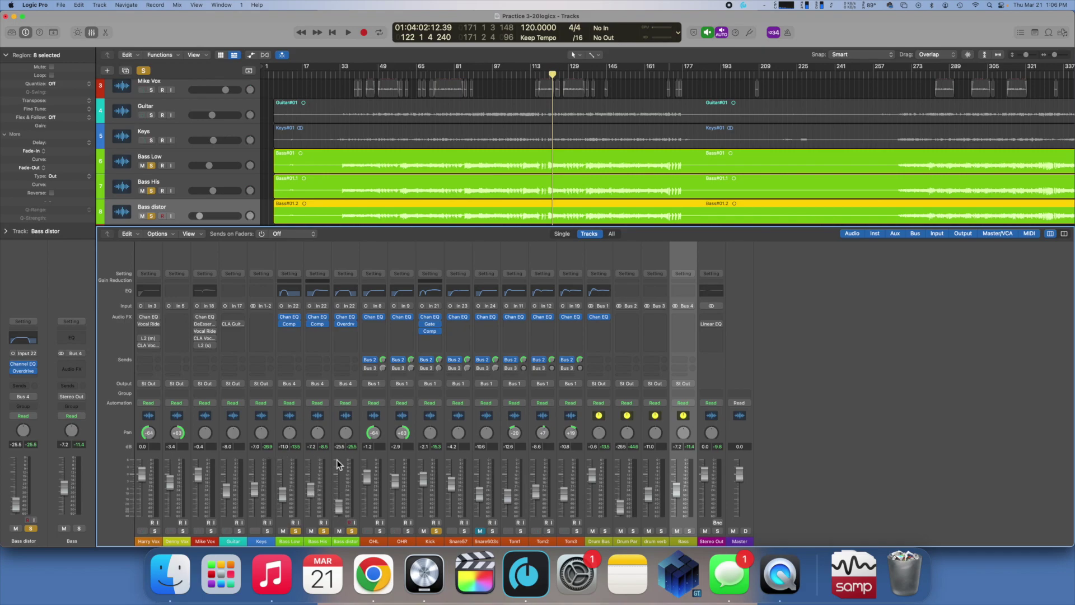
{"action": "key", "text": "space"}
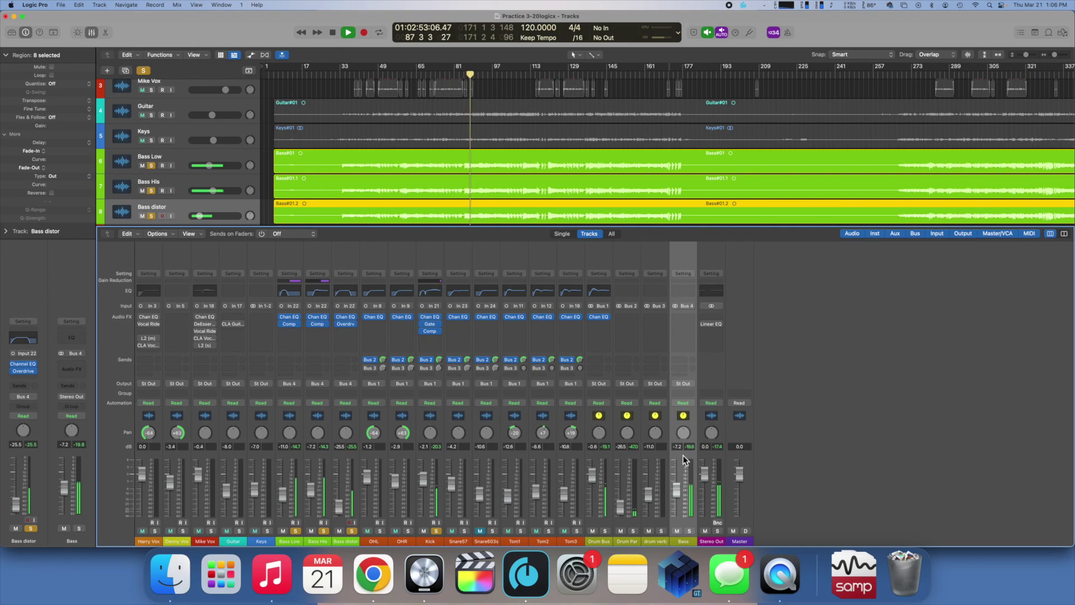
{"action": "key", "text": "space"}
Step: Insert a Compressor on the Bass bus with its side chain fed by Kick (Audio 12)
{"action": "left_click", "coordinate": [686, 334]}
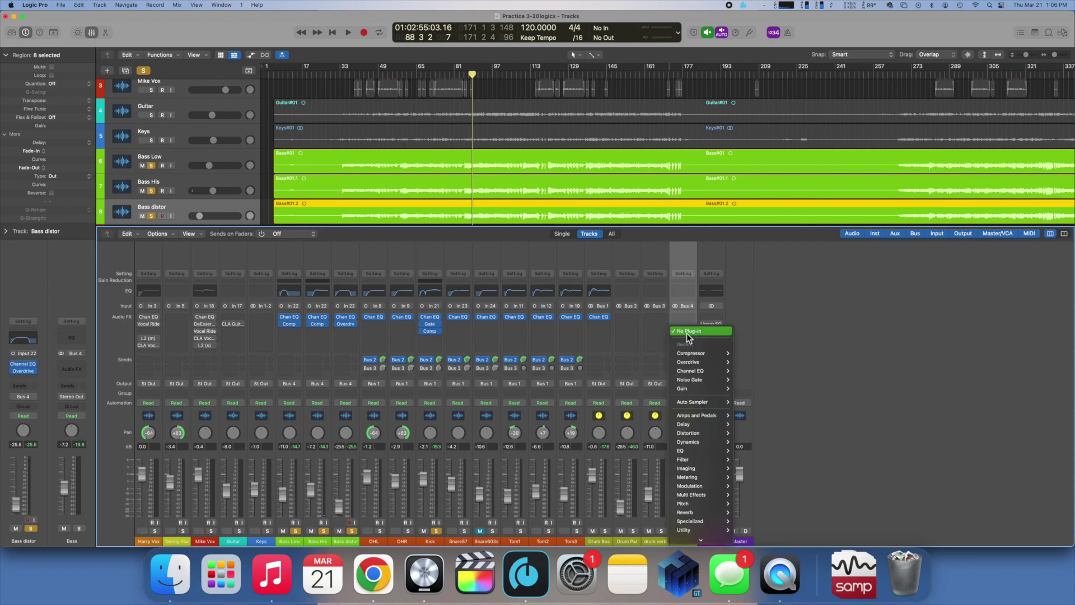
{"action": "left_click", "coordinate": [695, 354]}
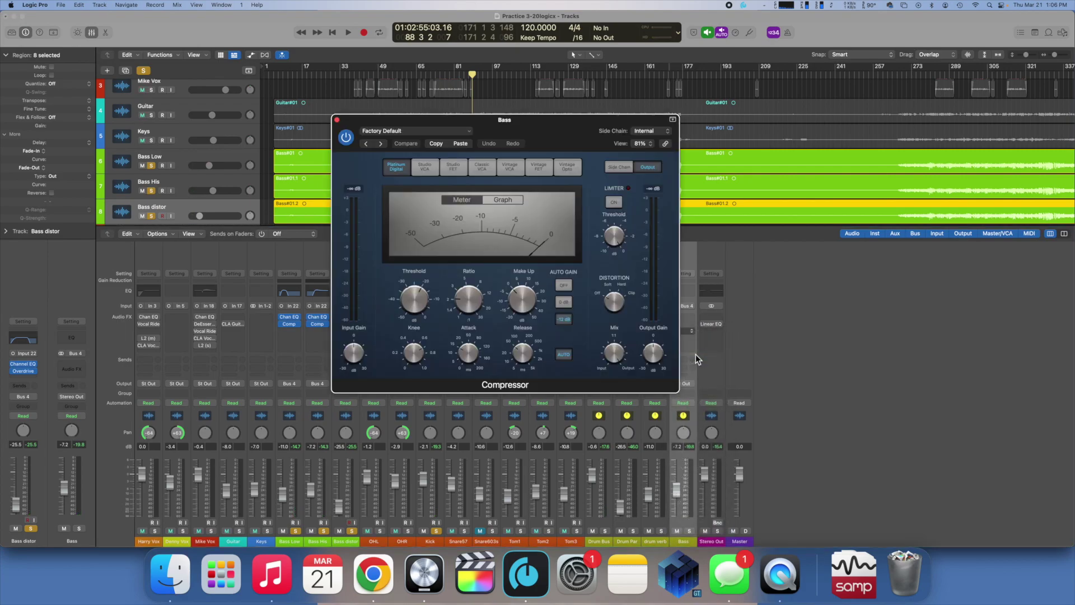
{"action": "left_click", "coordinate": [658, 133]}
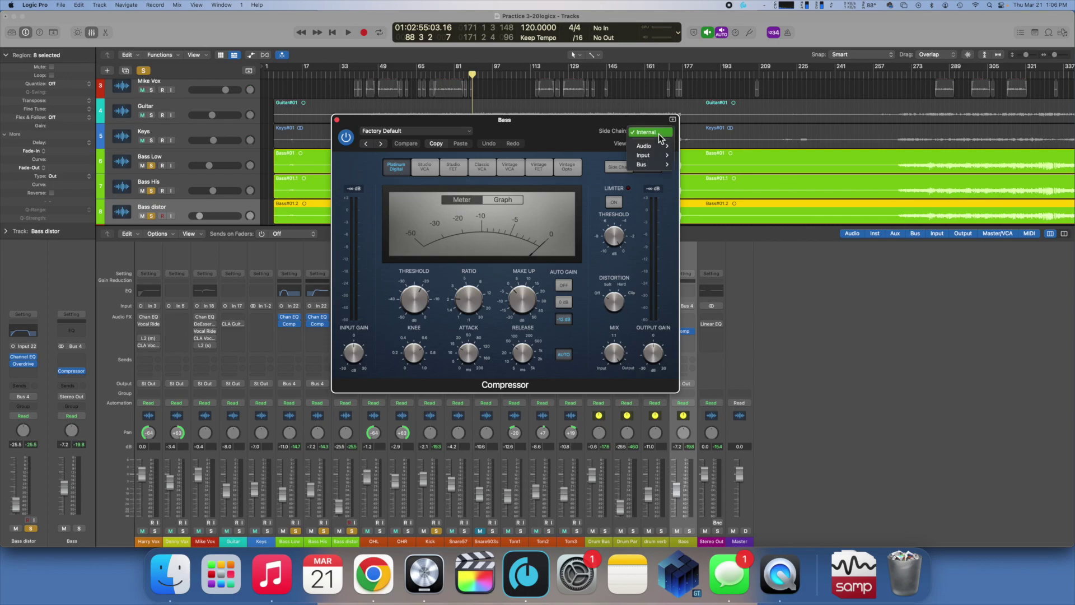
{"action": "mouse_move", "coordinate": [657, 156]}
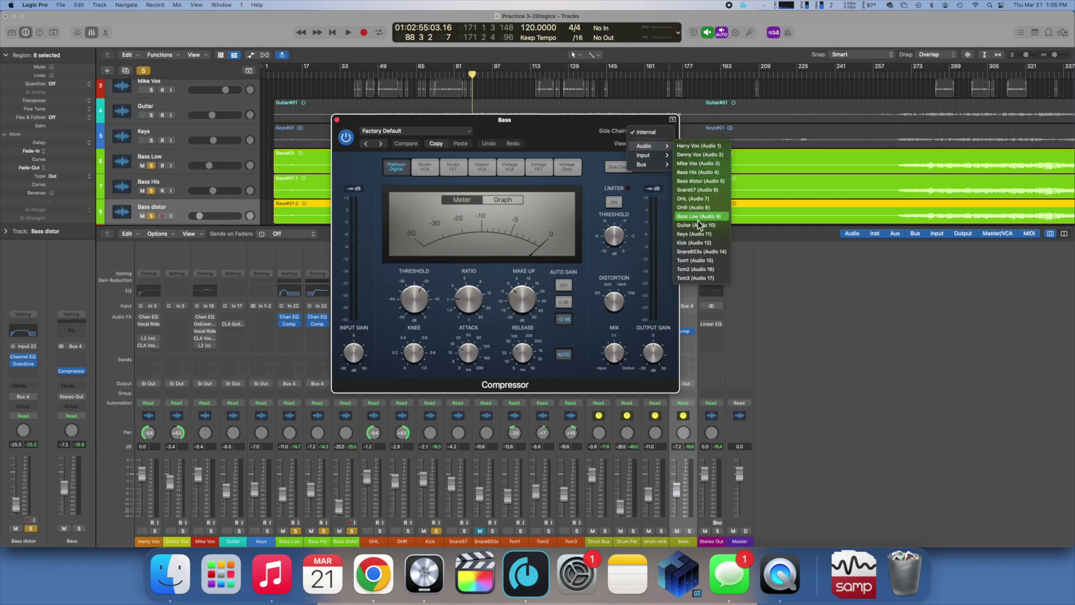
{"action": "left_click", "coordinate": [697, 242]}
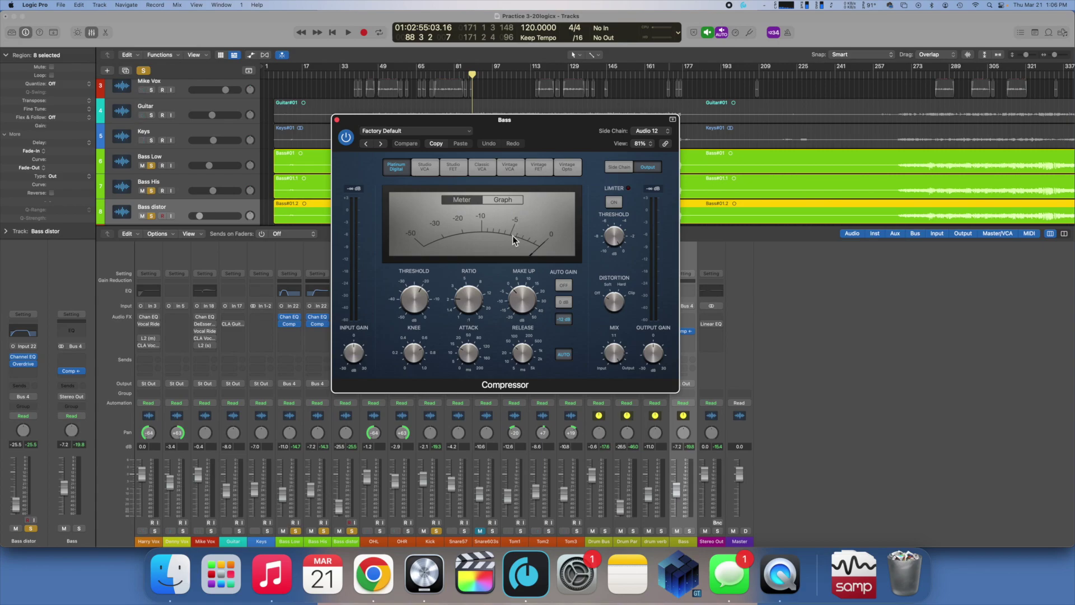
Step: During playback, lower the Bass compressor's threshold to about −31 dB, raise its ratio, and pull the Bass bus fader down to −12.8 dB
{"action": "key", "text": "space"}
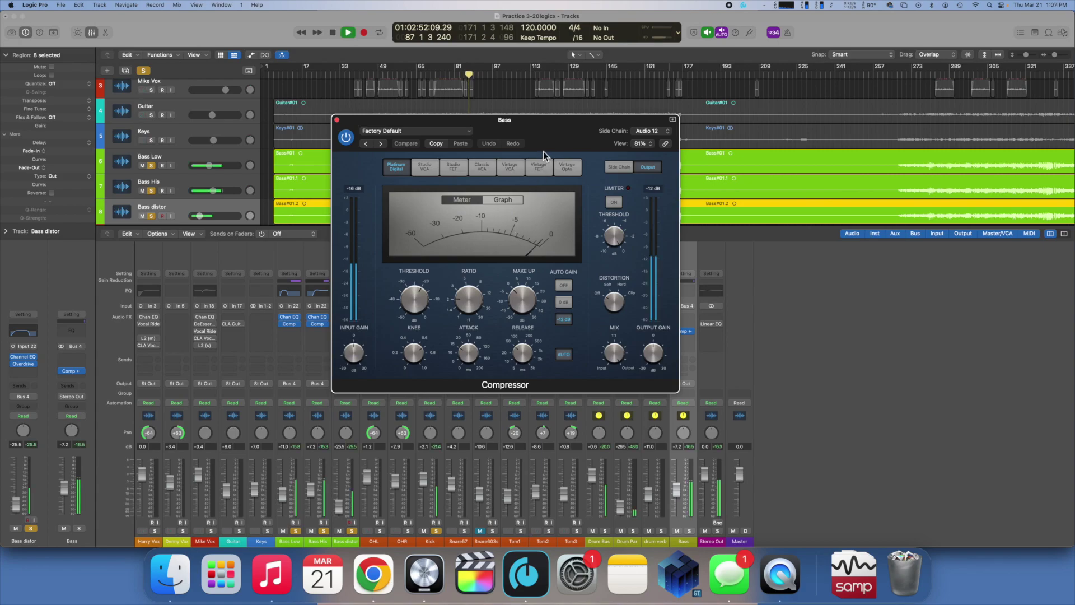
{"action": "left_click_drag", "start_coordinate": [416, 301], "coordinate": [416, 326]}
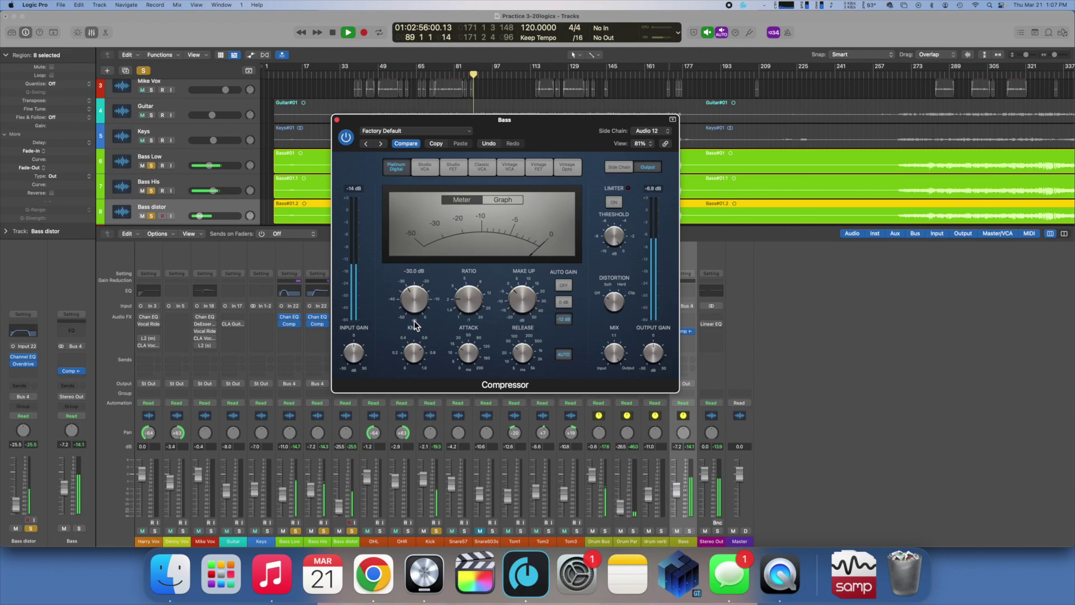
{"action": "mouse_move", "coordinate": [469, 373]}
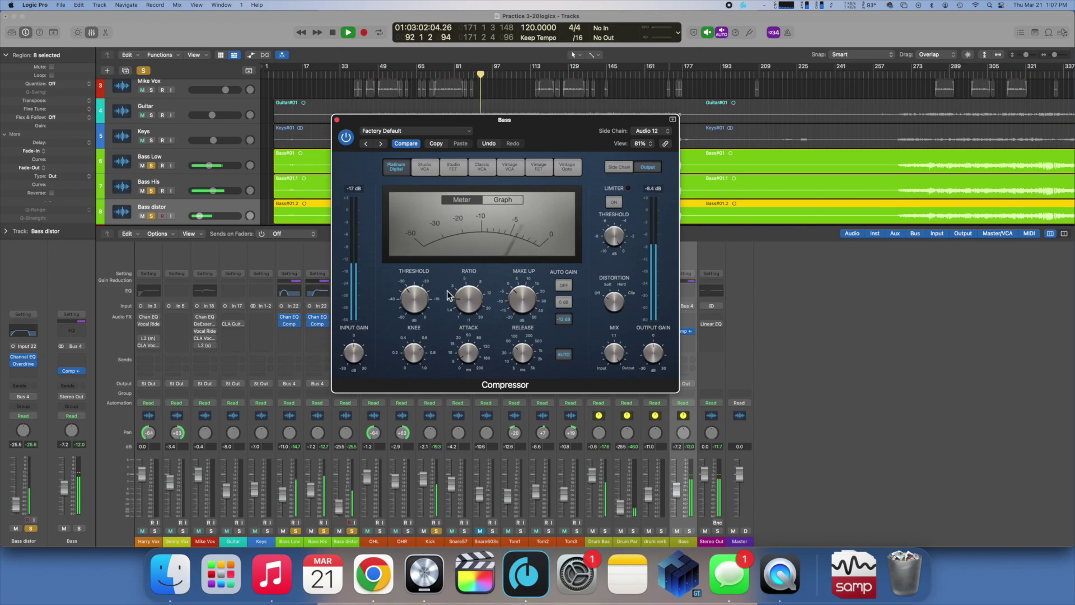
{"action": "left_click_drag", "start_coordinate": [676, 489], "coordinate": [677, 505]}
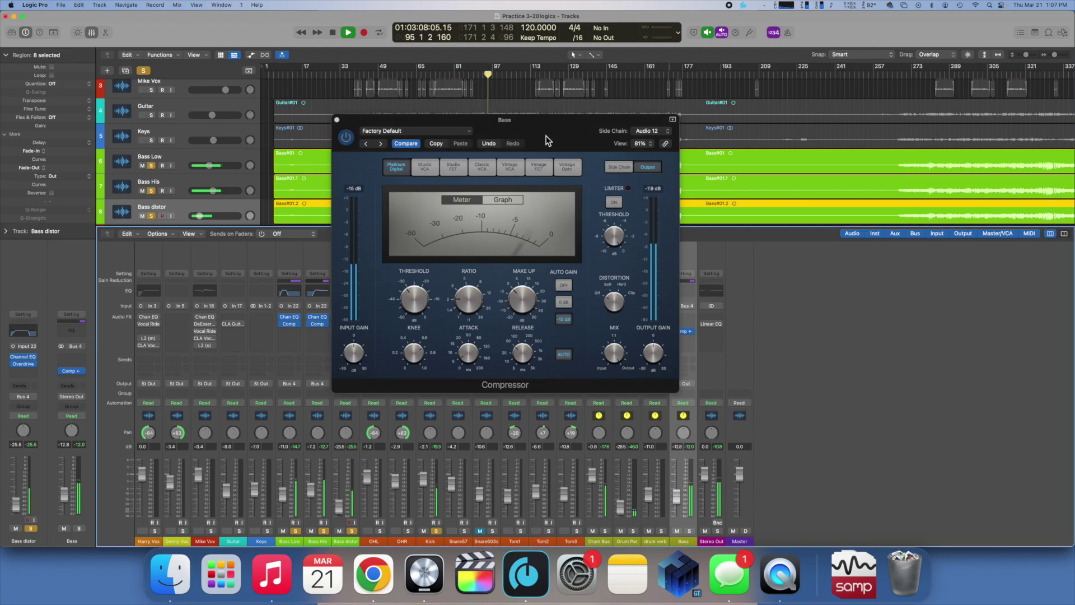
{"action": "left_click_drag", "start_coordinate": [472, 308], "coordinate": [470, 291]}
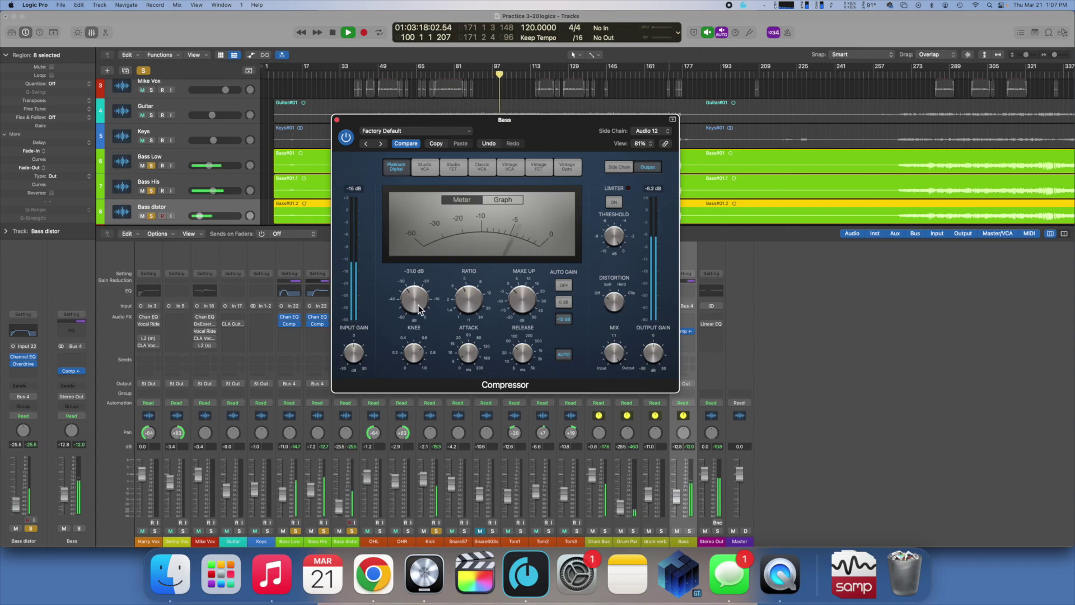
{"action": "scroll", "coordinate": [419, 315], "scroll_direction": "up", "scroll_amount": 3}
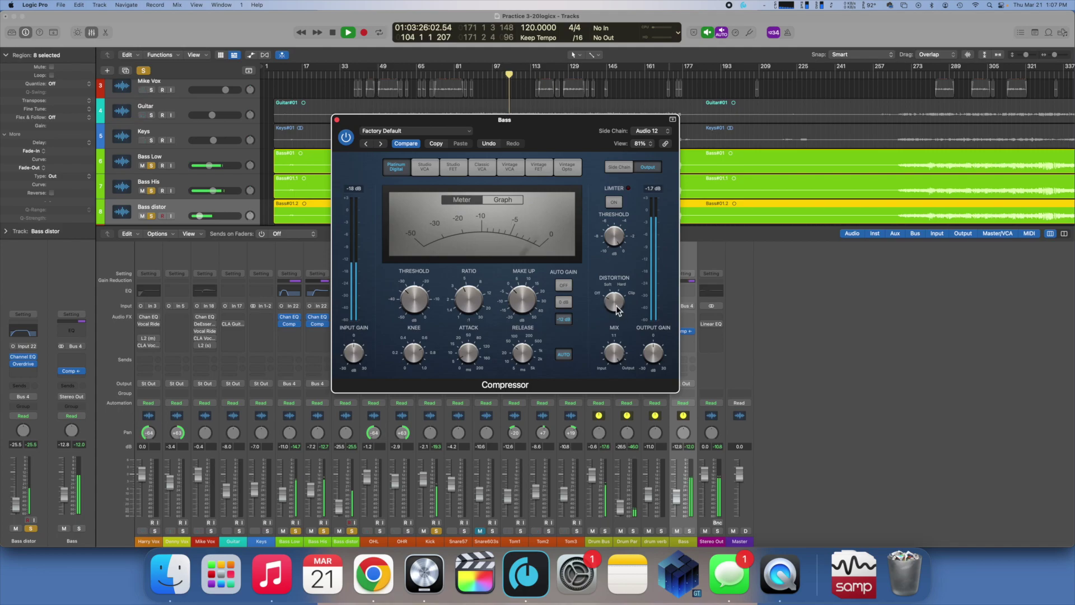
Step: Turn off the Bass compressor's auto gain, raise the Bass bus fader to about −6.2 dB, set the release to 32 ms, and close the compressor
{"action": "left_click", "coordinate": [570, 286]}
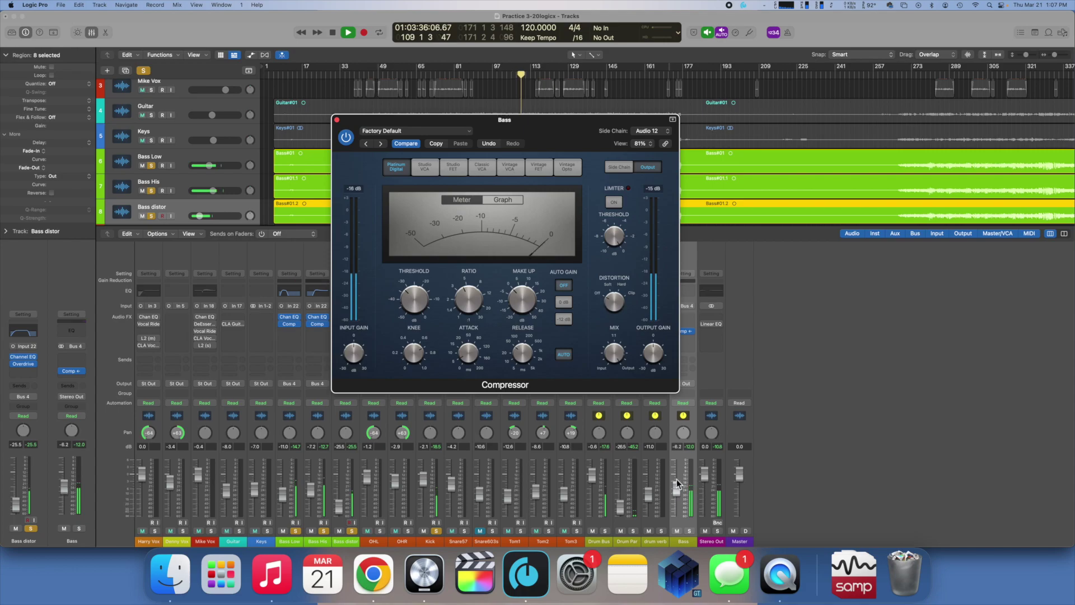
{"action": "mouse_move", "coordinate": [523, 355]}
{"action": "scroll", "coordinate": [522, 354], "scroll_direction": "down", "scroll_amount": 3}
{"action": "scroll", "coordinate": [469, 356], "scroll_direction": "down", "scroll_amount": 1}
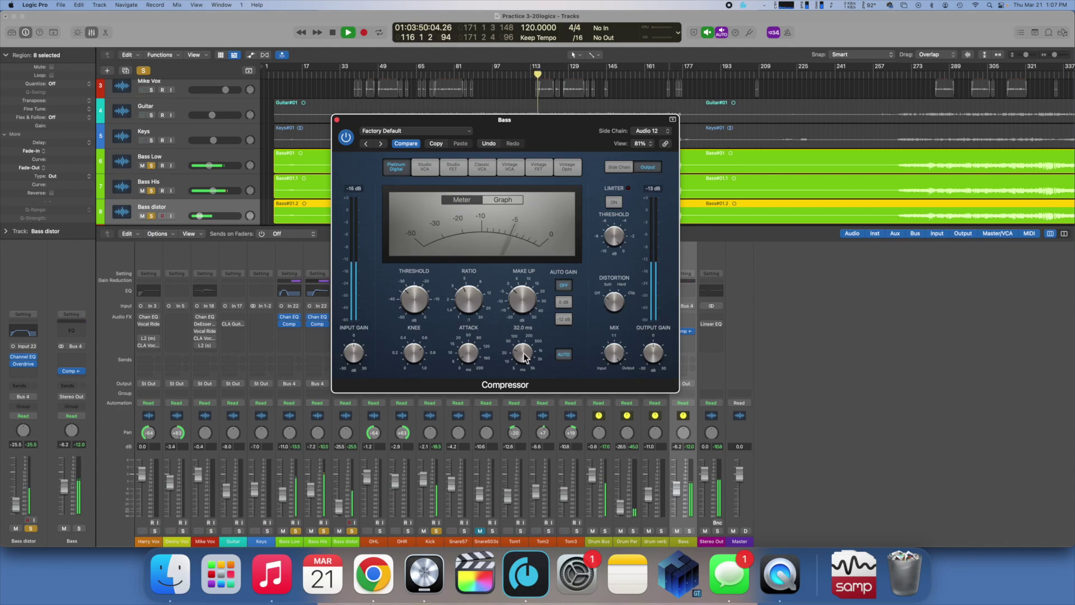
{"action": "key", "text": "space"}
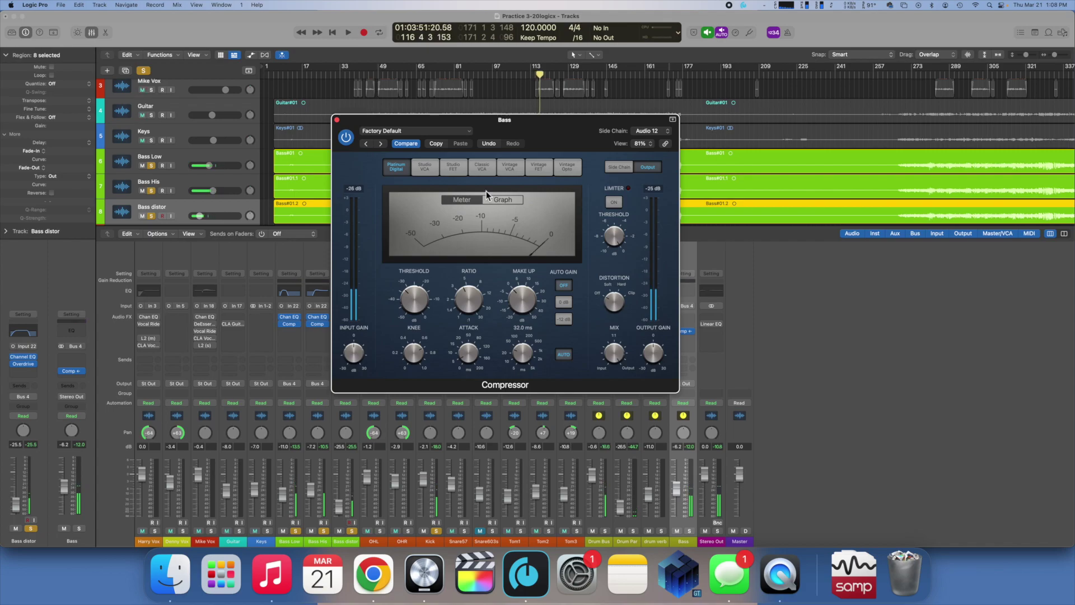
{"action": "left_click", "coordinate": [337, 121]}
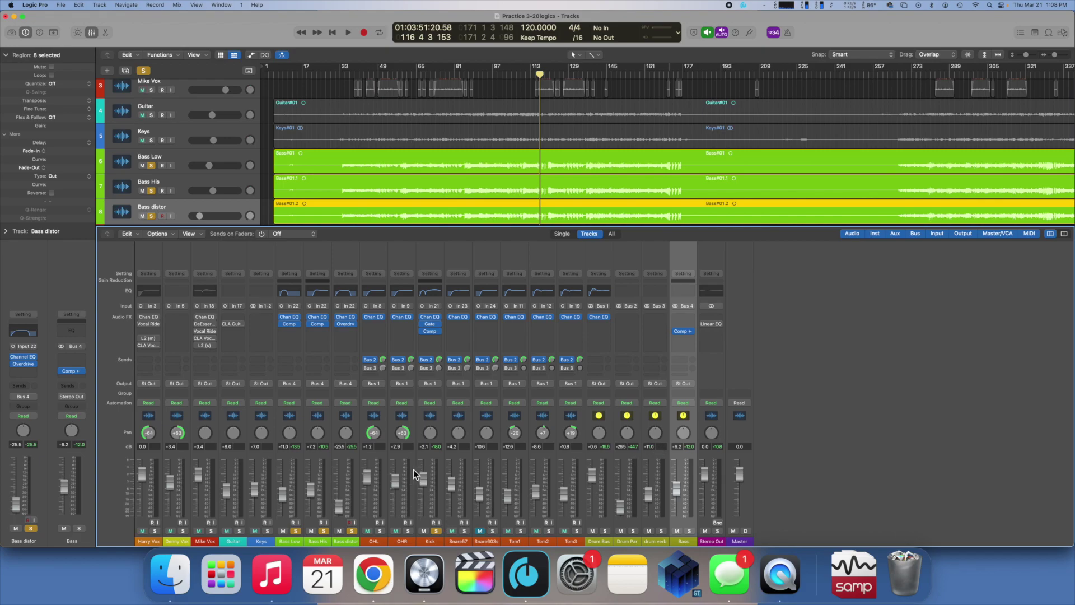
Step: Play the mix and open the Kick and Bass Low Channel EQs, comparing the bass with its 79 Hz band off and on
{"action": "left_click", "coordinate": [429, 458]}
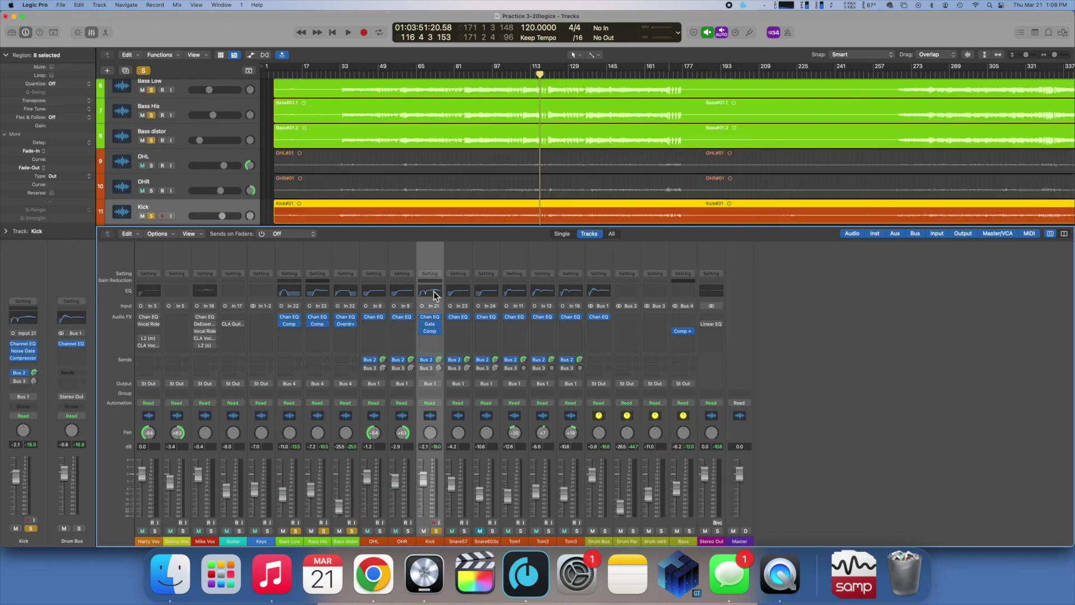
{"action": "left_click", "coordinate": [434, 292]}
{"action": "key", "text": "space"}
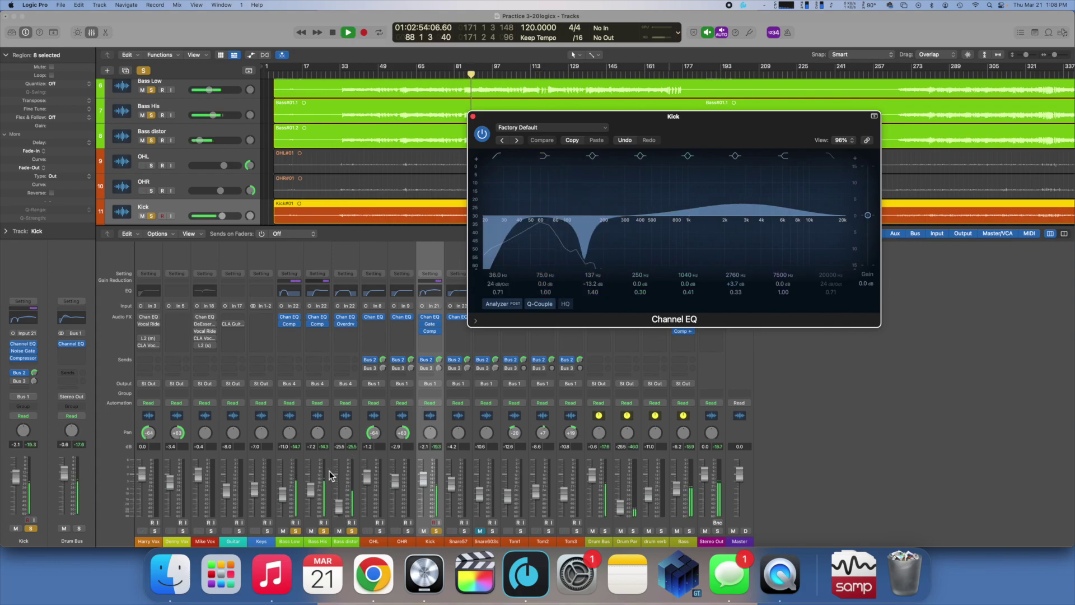
{"action": "left_click", "coordinate": [297, 454]}
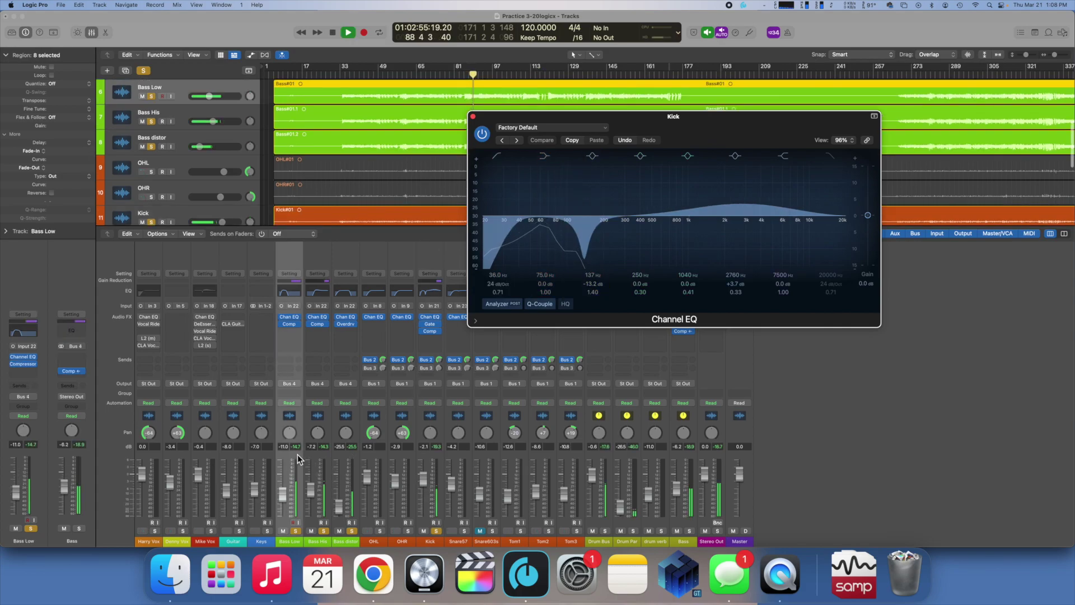
{"action": "left_click", "coordinate": [294, 294]}
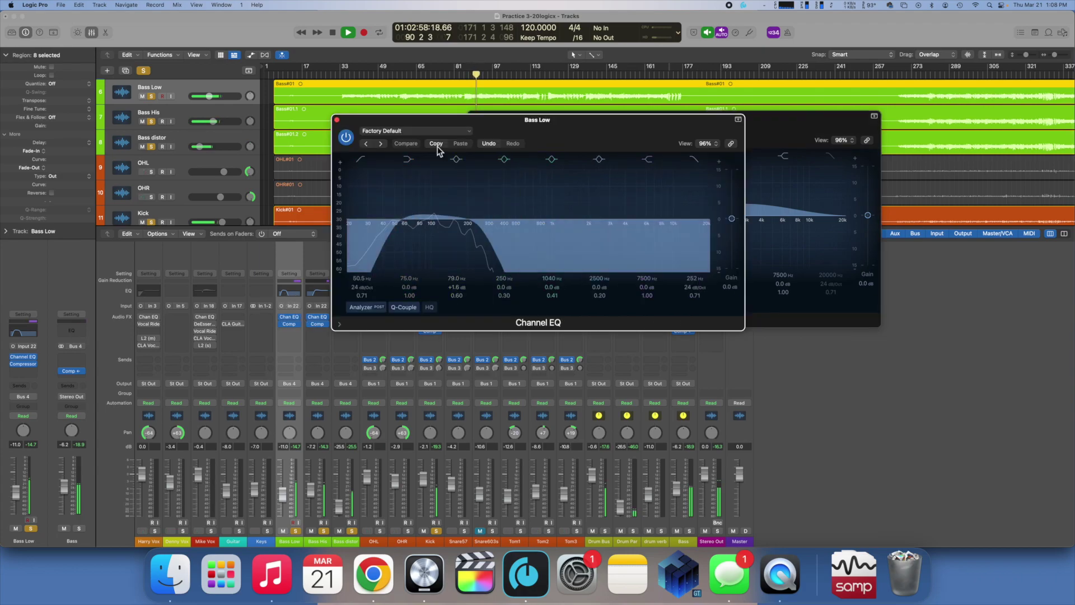
{"action": "left_click", "coordinate": [454, 160]}
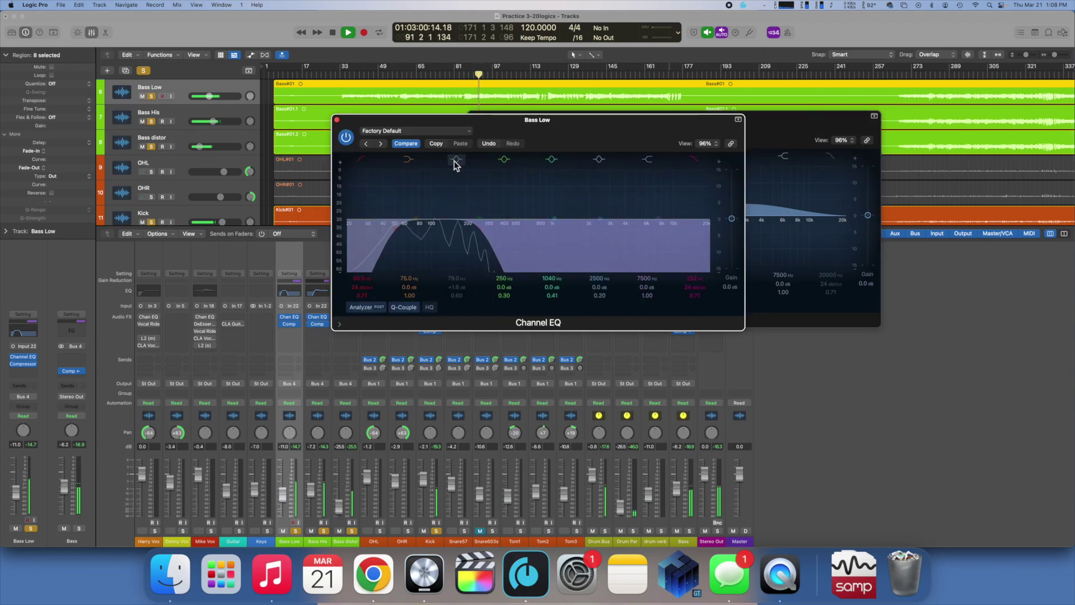
{"action": "left_click", "coordinate": [455, 161]}
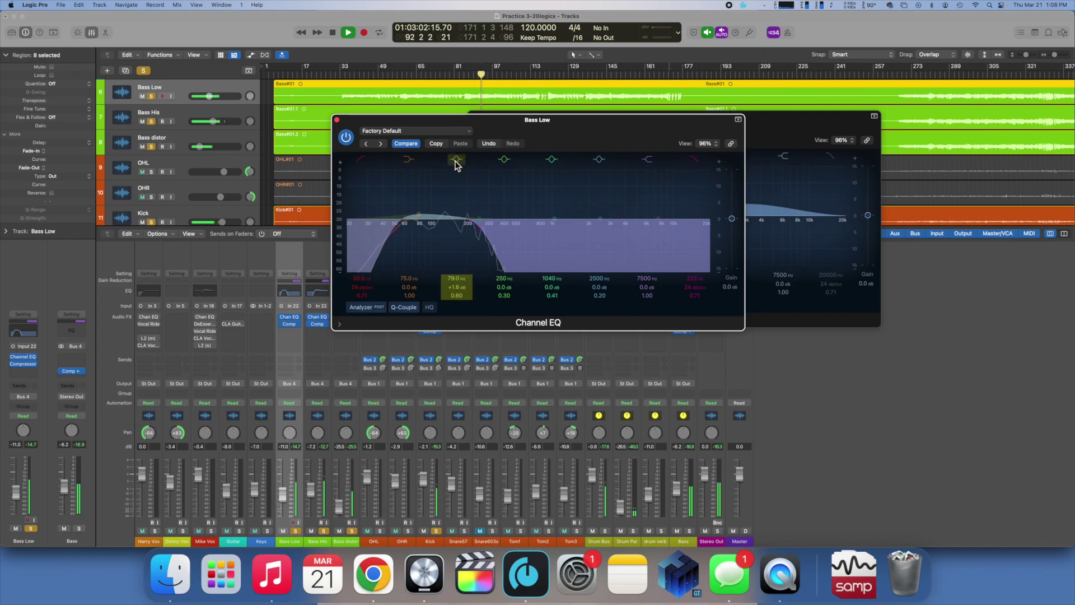
Step: Cut 238 Hz by 1.3 dB with a Q of 1.30 in the Bass Low Channel EQ, and close that EQ
{"action": "left_click_drag", "start_coordinate": [510, 287], "coordinate": [504, 288]}
{"action": "left_click_drag", "start_coordinate": [459, 173], "coordinate": [476, 224]}
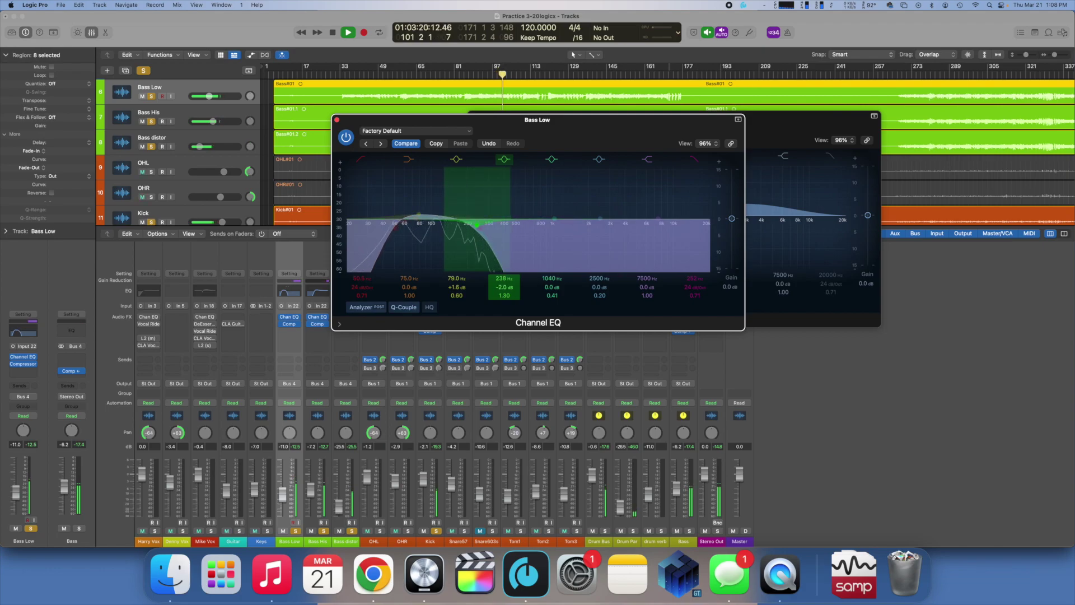
{"action": "left_click_drag", "start_coordinate": [476, 223], "coordinate": [476, 222]}
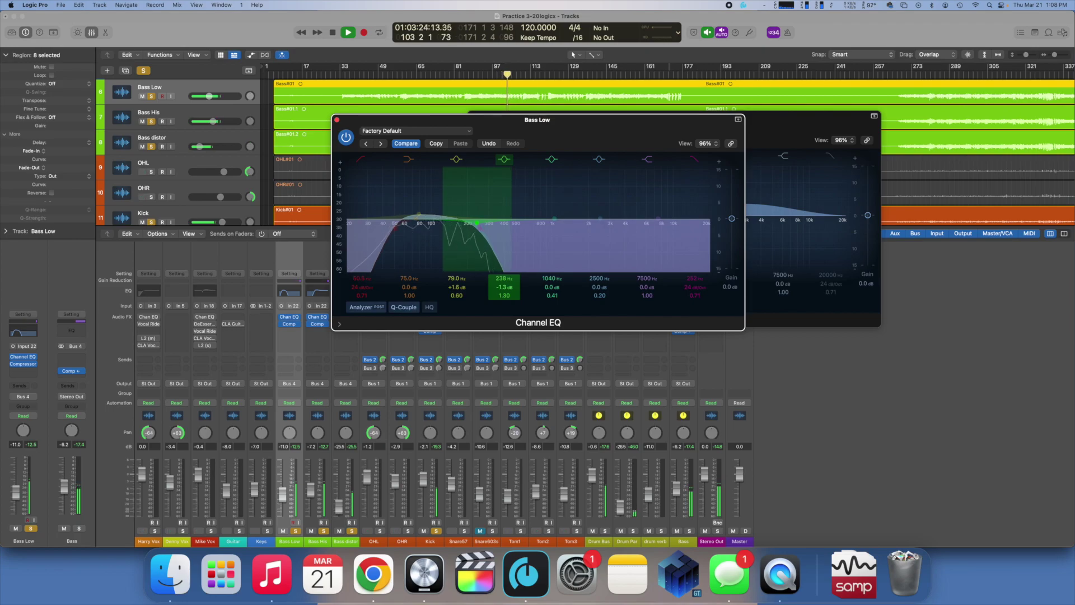
{"action": "left_click", "coordinate": [337, 119]}
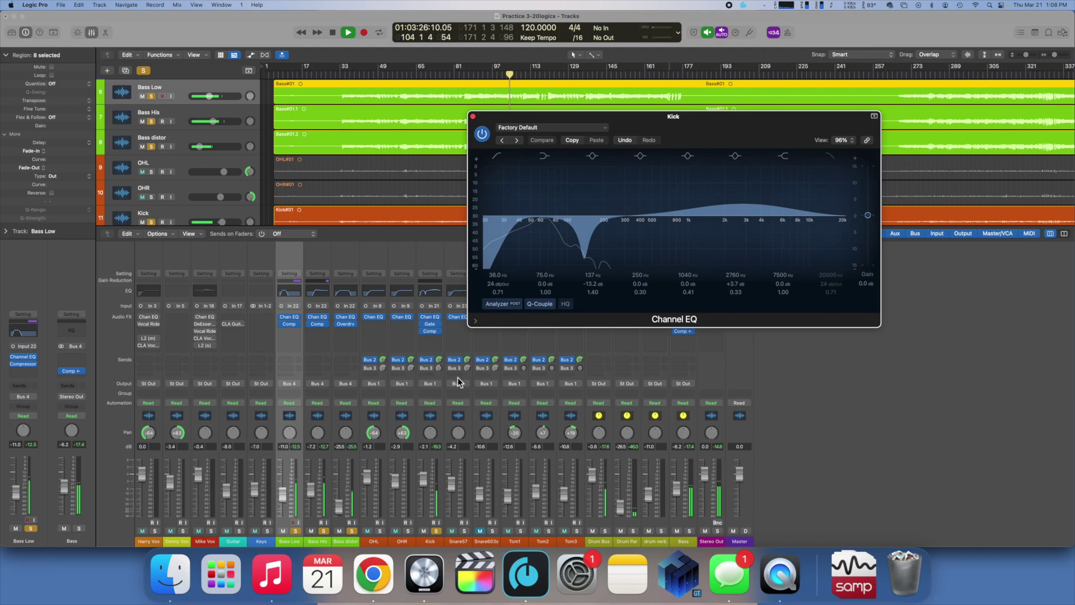
Step: Close the Kick EQ, hide the mixer, deselect the regions, stop playback, and clear the bass and kick solos
{"action": "left_click", "coordinate": [473, 116]}
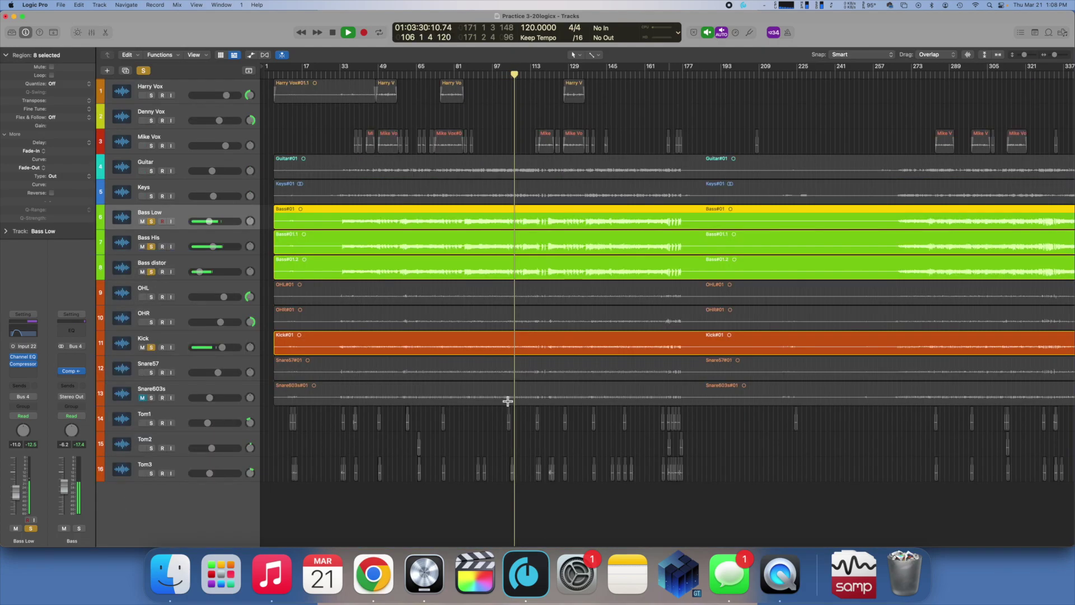
{"action": "key", "text": "x"}
{"action": "left_click", "coordinate": [557, 444]}
{"action": "key", "text": "space"}
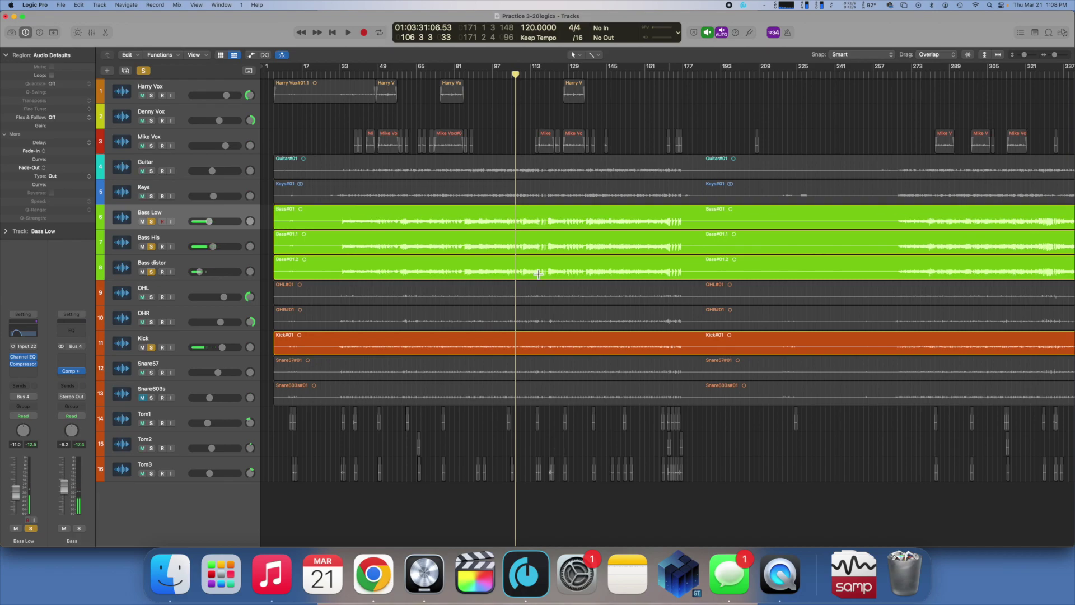
{"action": "left_click", "coordinate": [150, 221], "text": "alt"}
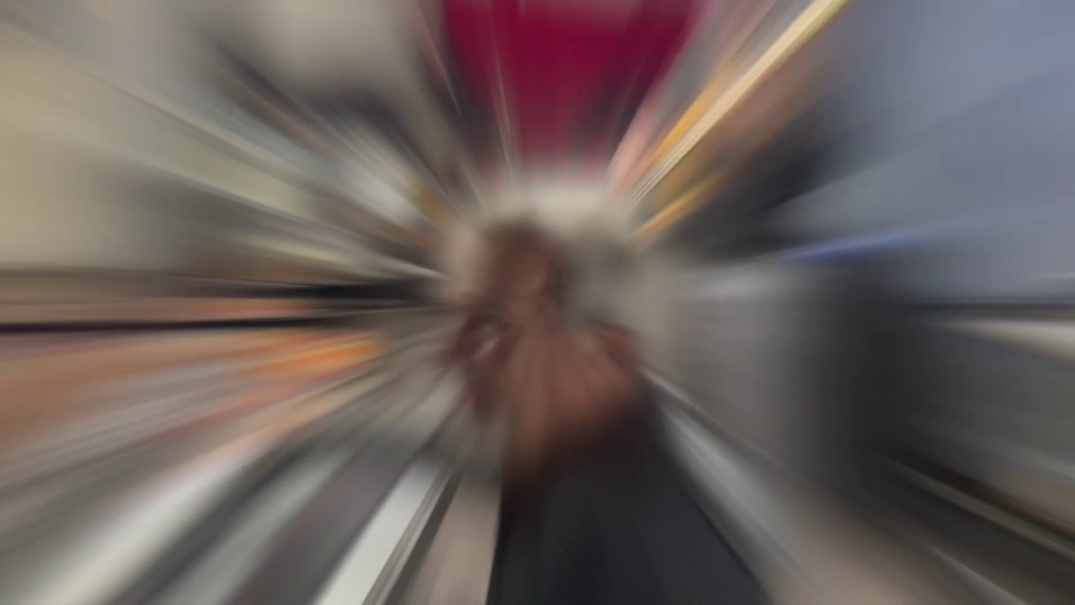
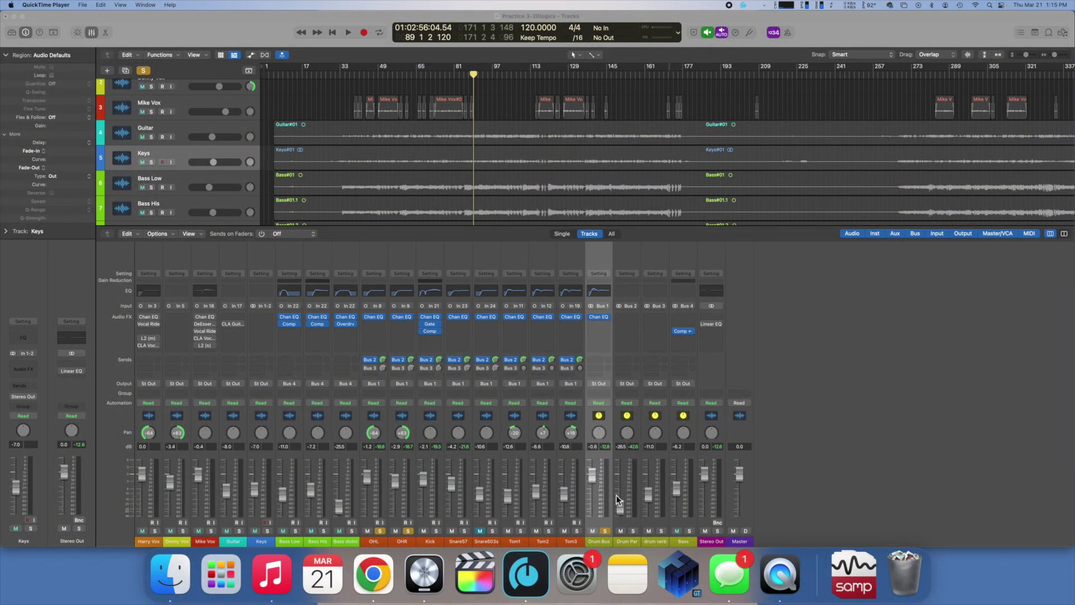
Step: Select the Drum Par channel, clear the overhead solos while listening to the soloed Drum Bus, and stop playback
{"action": "left_click", "coordinate": [624, 460]}
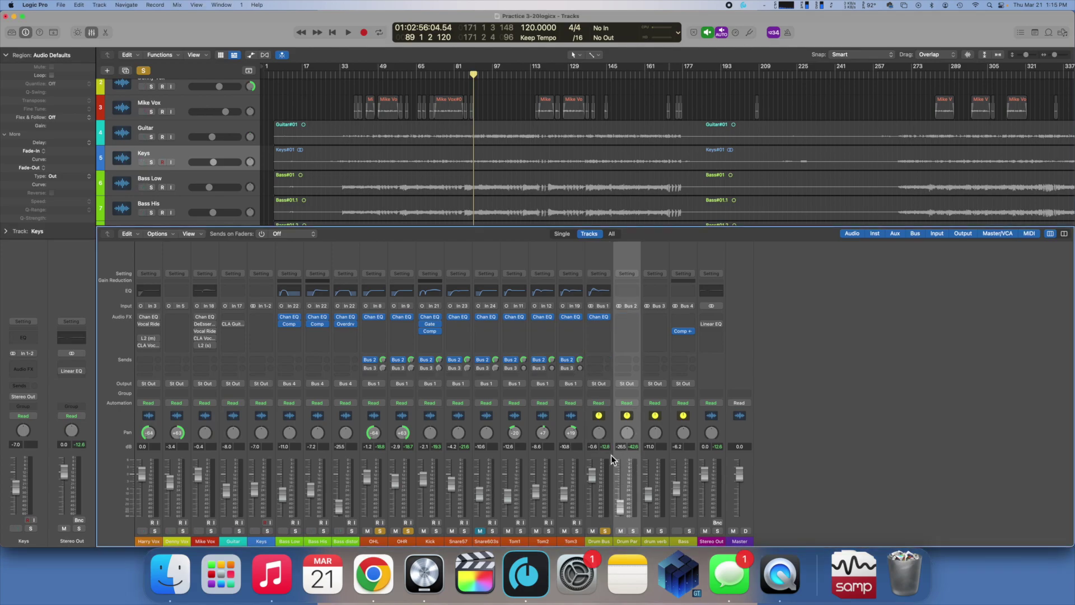
{"action": "key", "text": "space"}
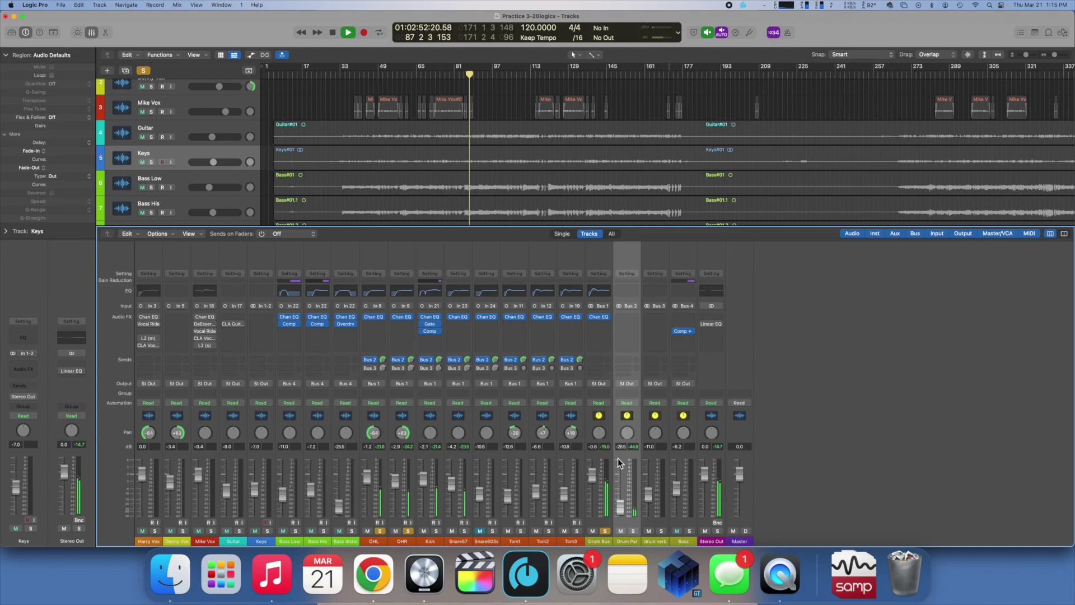
{"action": "left_click", "coordinate": [408, 530]}
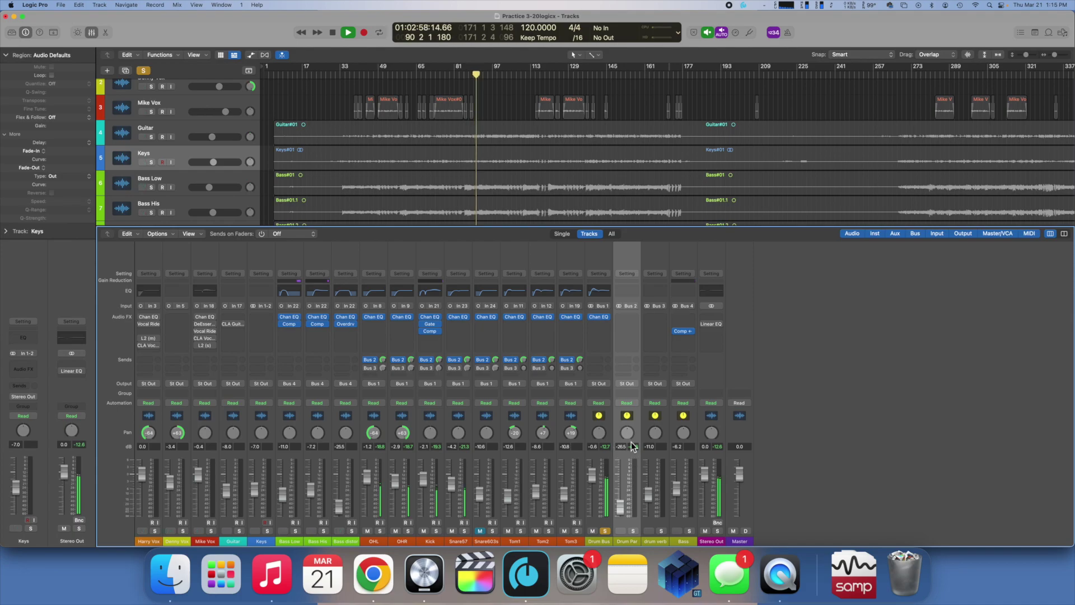
{"action": "key", "text": "space"}
Step: Insert a Compressor on the Drum Par bus and load its Drum Mix preset
{"action": "left_click", "coordinate": [630, 335]}
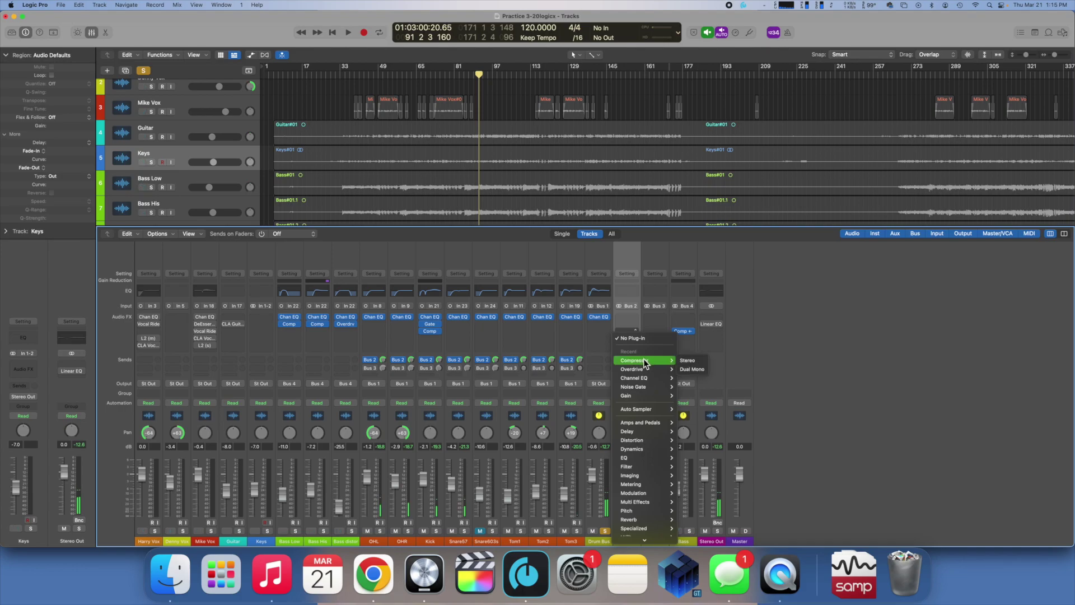
{"action": "left_click", "coordinate": [641, 360]}
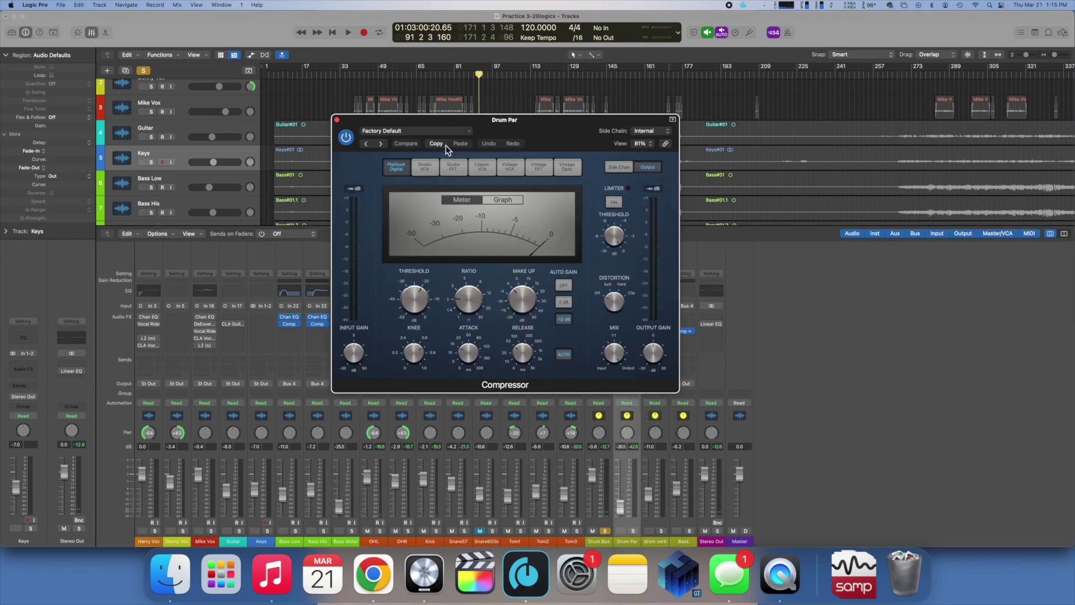
{"action": "left_click", "coordinate": [448, 133]}
{"action": "mouse_move", "coordinate": [445, 304]}
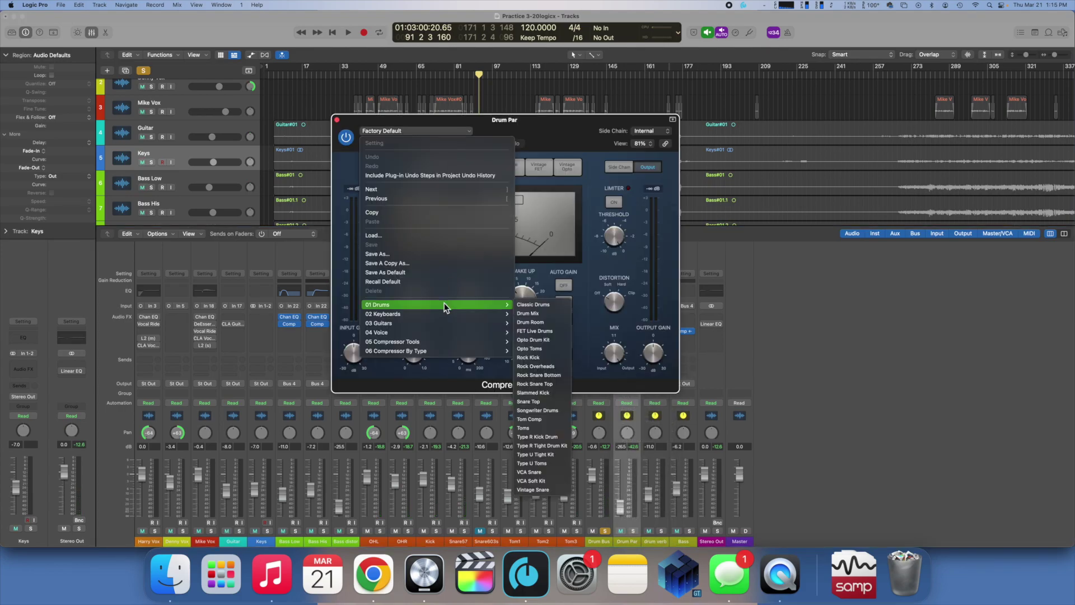
{"action": "left_click", "coordinate": [549, 313]}
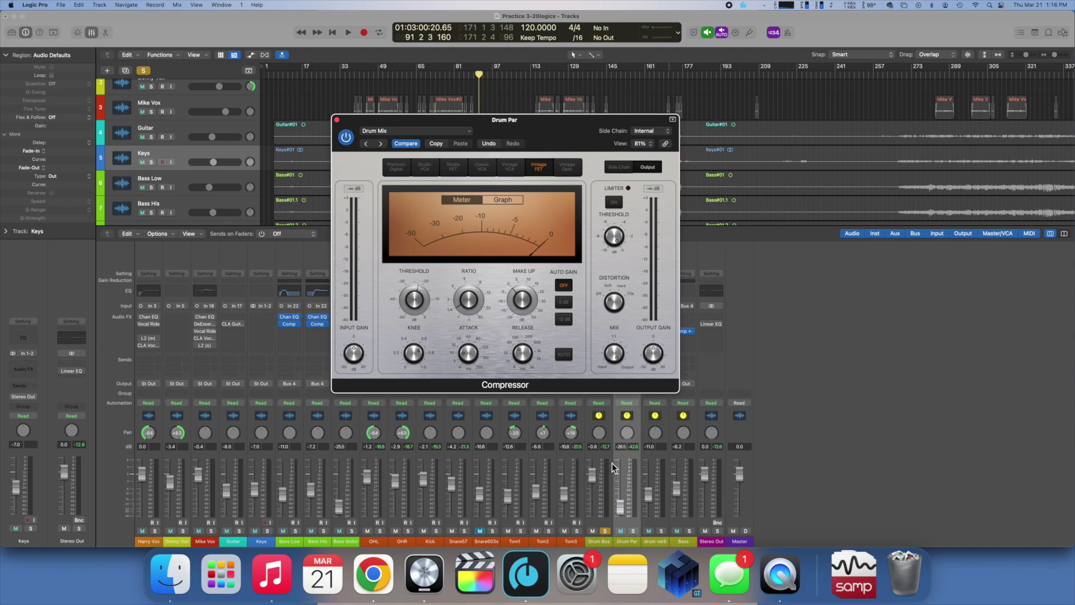
Step: Solo only the Drum Par bus, start playback, and reset its fader to 0.0 dB, leaving compressor auto gain off
{"action": "left_click", "coordinate": [633, 531]}
{"action": "key", "text": "space"}
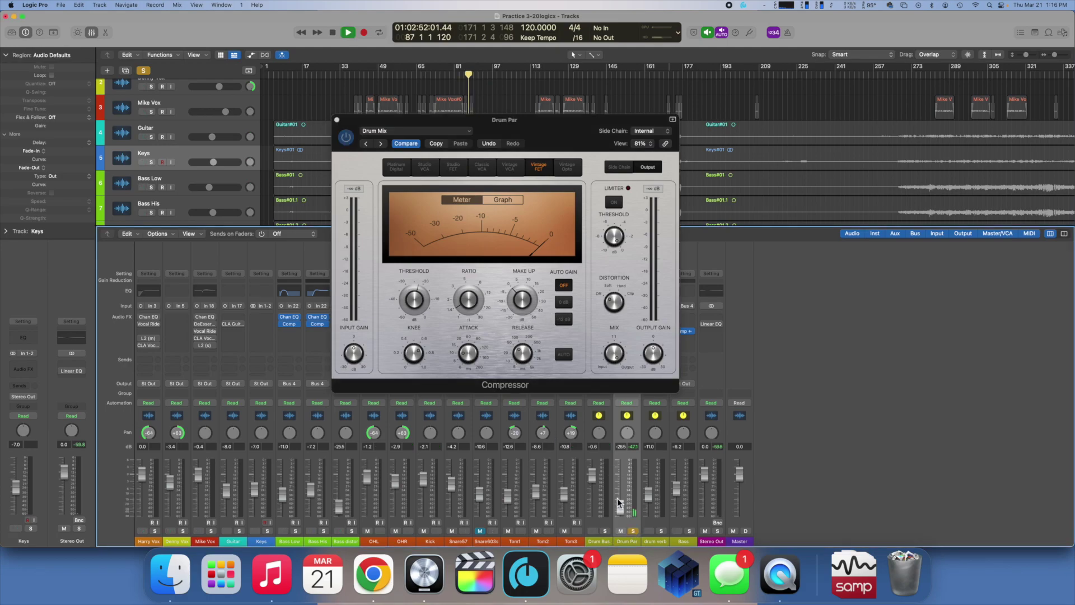
{"action": "left_click", "coordinate": [562, 305]}
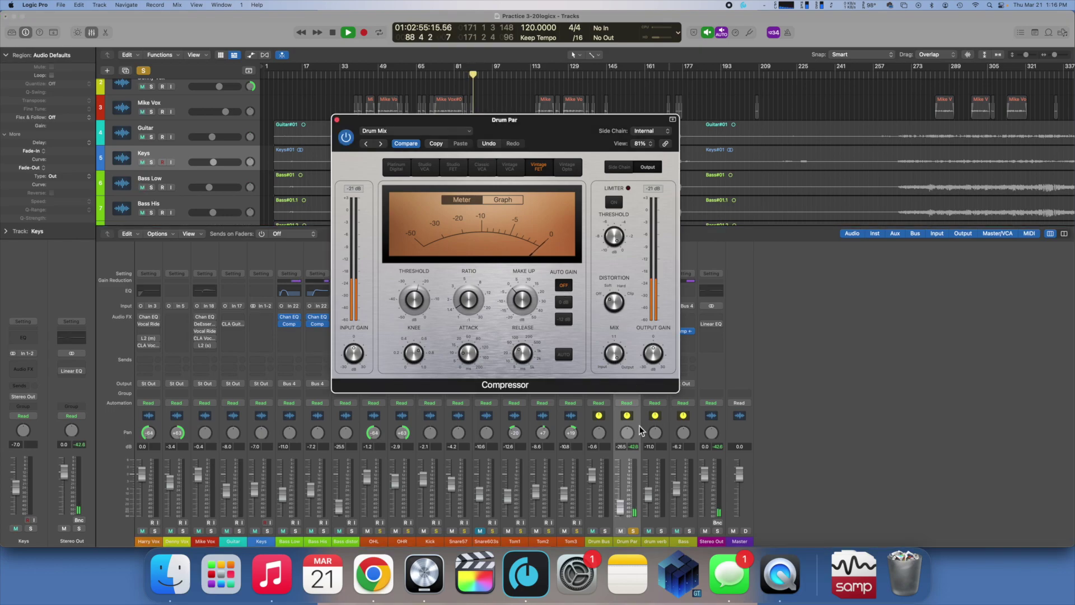
{"action": "left_click", "coordinate": [619, 507], "text": "alt"}
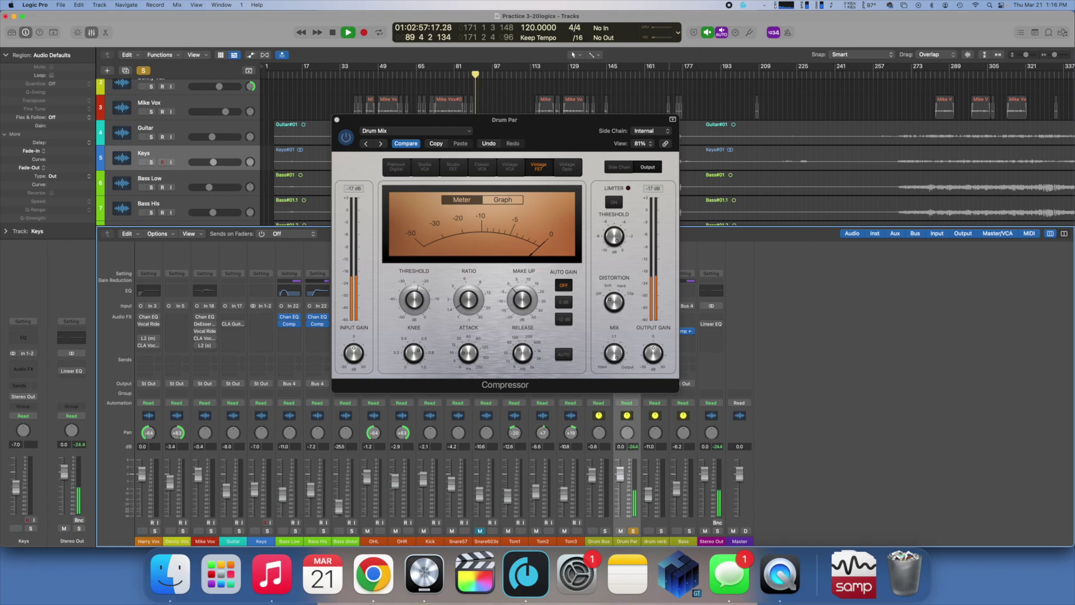
Step: Raise the ratio of the Drum Par compressor and set its attack to 5.0 ms during playback
{"action": "mouse_move", "coordinate": [466, 312]}
{"action": "left_click_drag", "start_coordinate": [466, 311], "coordinate": [459, 252]}
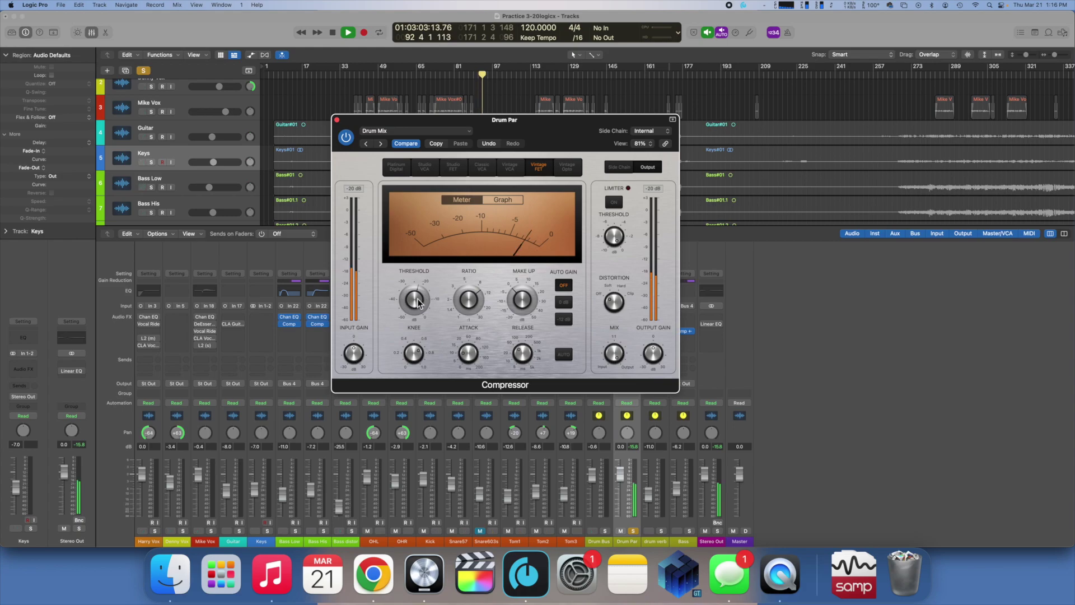
{"action": "mouse_move", "coordinate": [416, 315]}
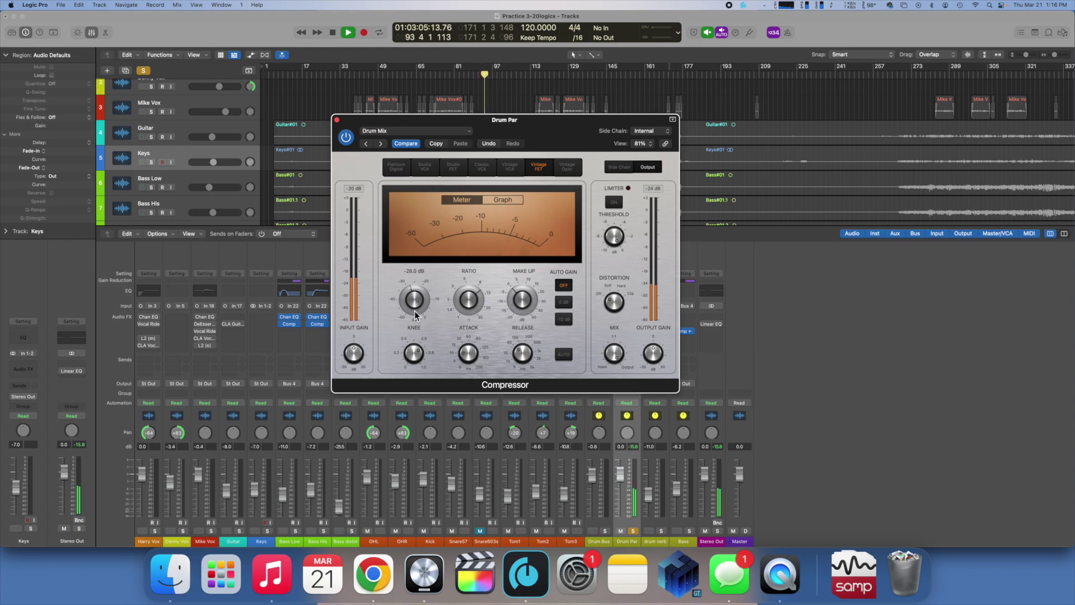
{"action": "mouse_move", "coordinate": [470, 359]}
{"action": "left_click_drag", "start_coordinate": [470, 360], "coordinate": [471, 361]}
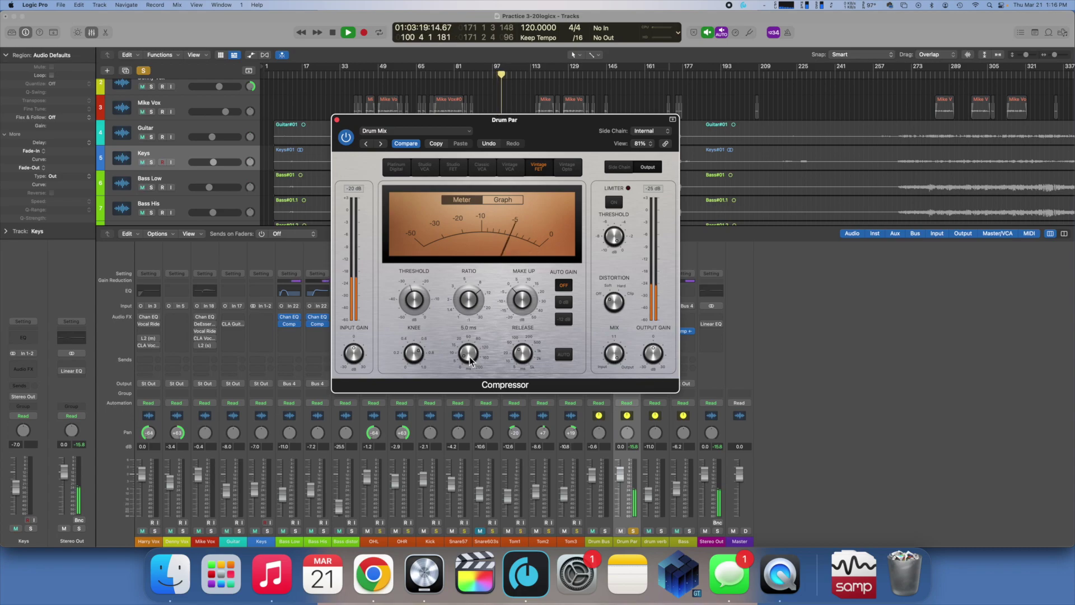
Step: Fine-tune the Drum Par compressor's release and set its threshold to −29 dB
{"action": "left_click", "coordinate": [521, 350]}
{"action": "left_click_drag", "start_coordinate": [522, 349], "coordinate": [523, 350]}
{"action": "mouse_move", "coordinate": [417, 303]}
{"action": "left_mouse_down"}
{"action": "mouse_move", "coordinate": [416, 317]}
{"action": "mouse_move", "coordinate": [415, 305]}
{"action": "left_mouse_up"}
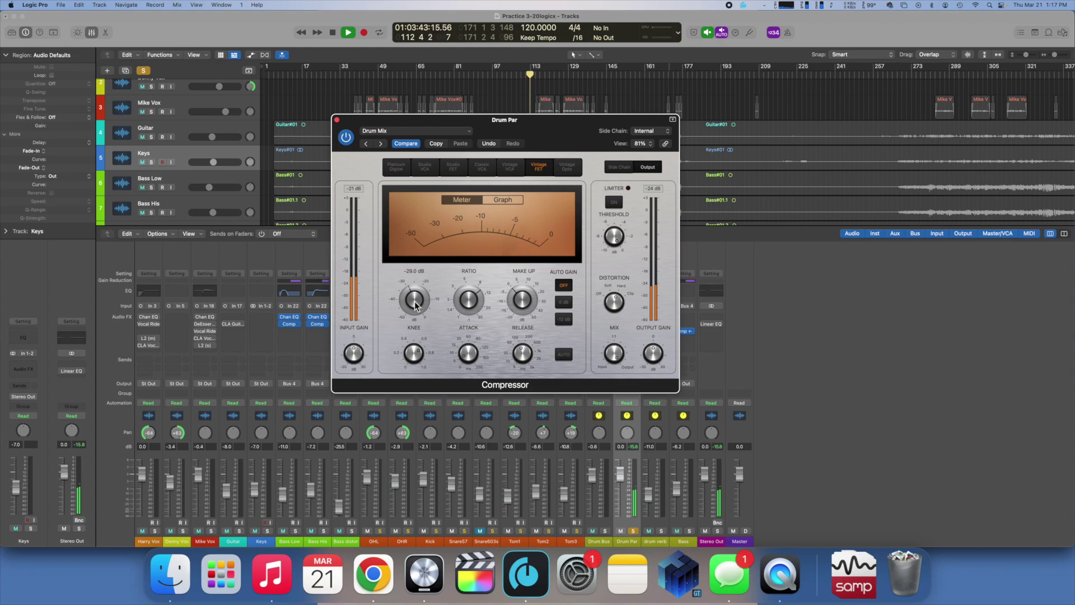
Step: Compare the Drum Par bus with its compressor bypassed and active, replaying from around bar 113, and close the compressor
{"action": "left_click", "coordinate": [347, 145]}
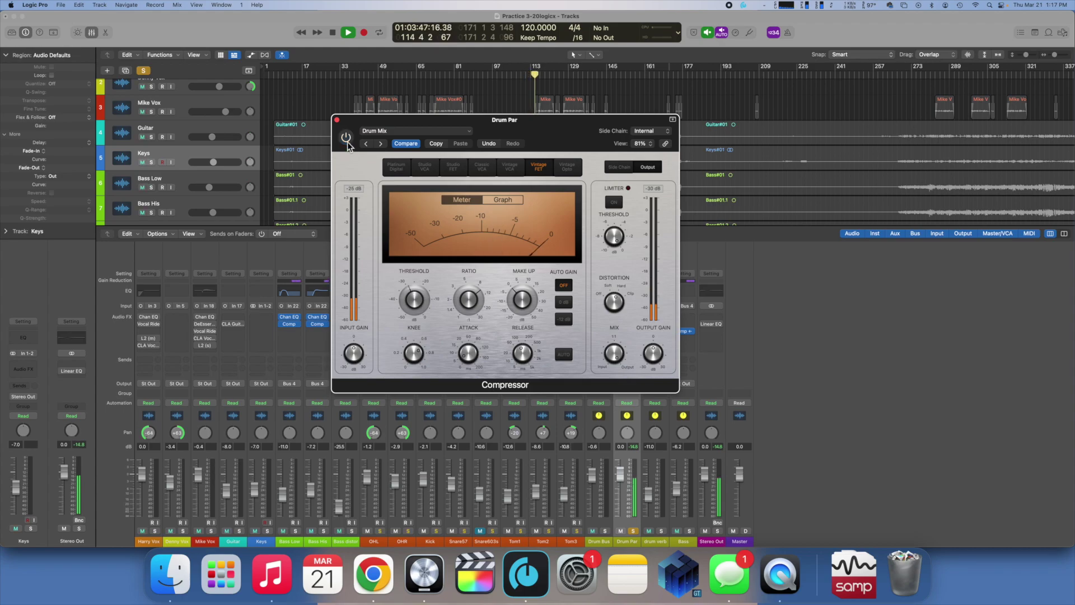
{"action": "left_click", "coordinate": [347, 144]}
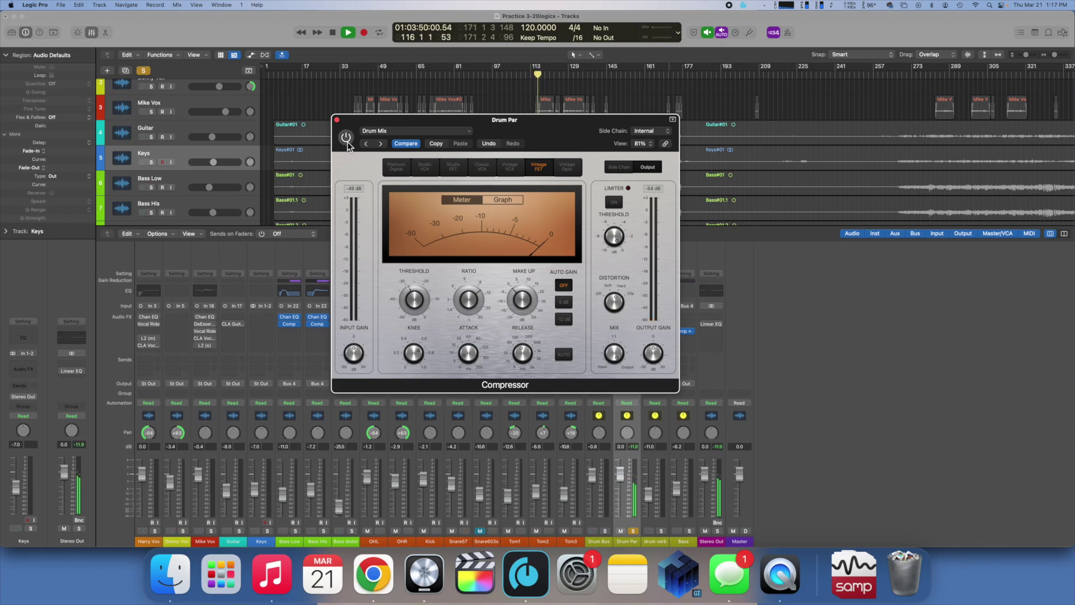
{"action": "left_click", "coordinate": [530, 76]}
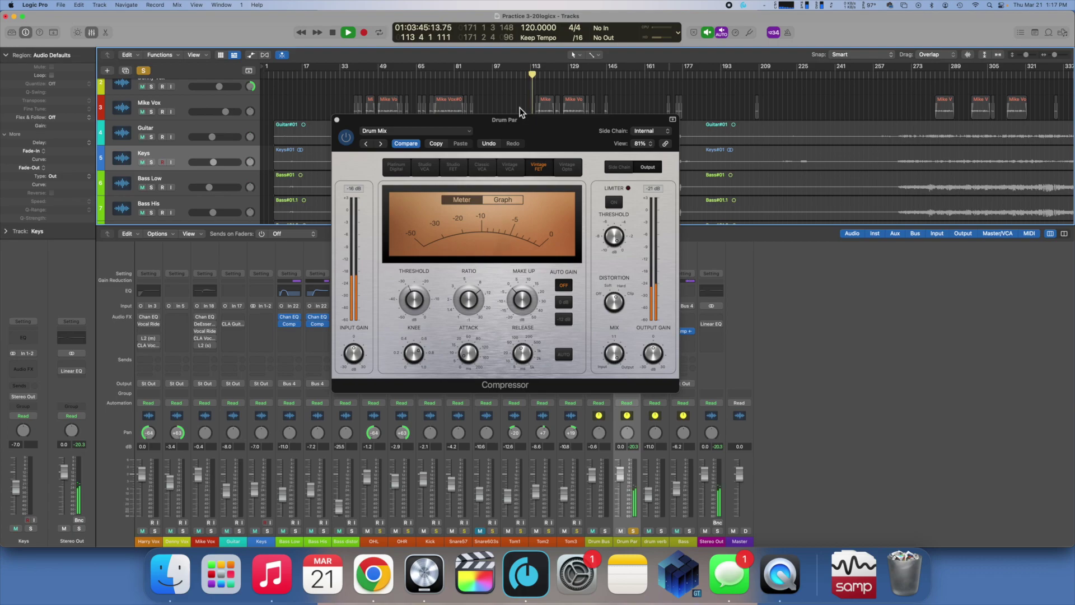
{"action": "left_click", "coordinate": [511, 126]}
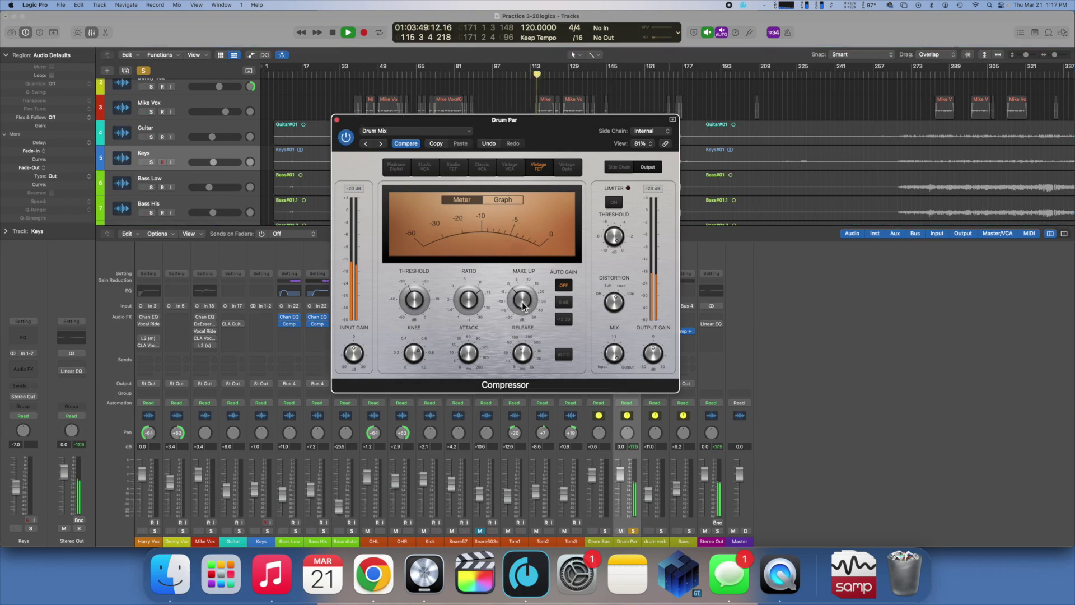
{"action": "mouse_move", "coordinate": [468, 307]}
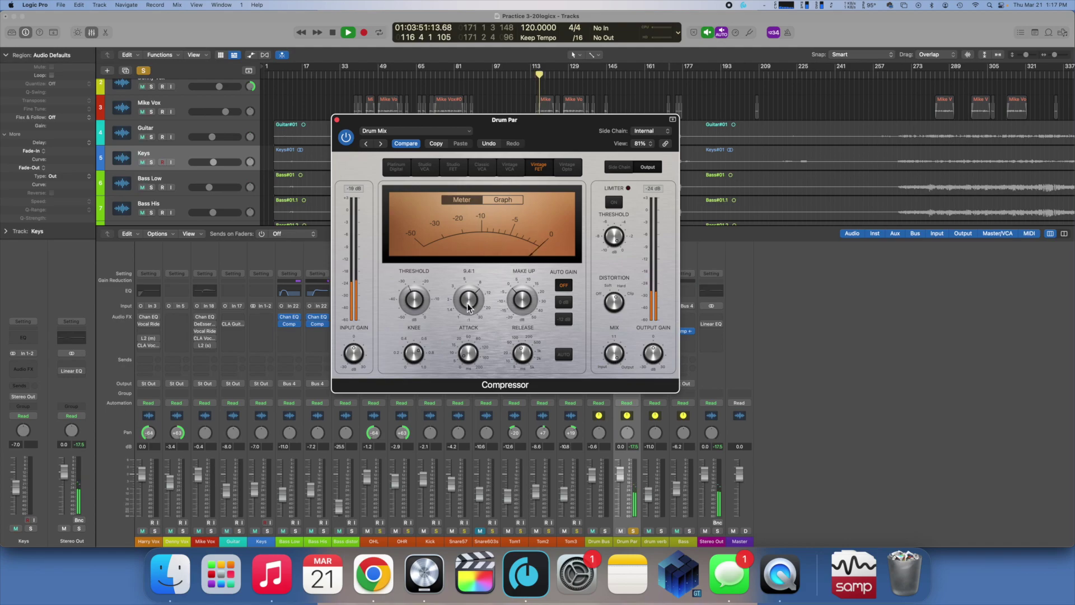
{"action": "key", "text": "super+w"}
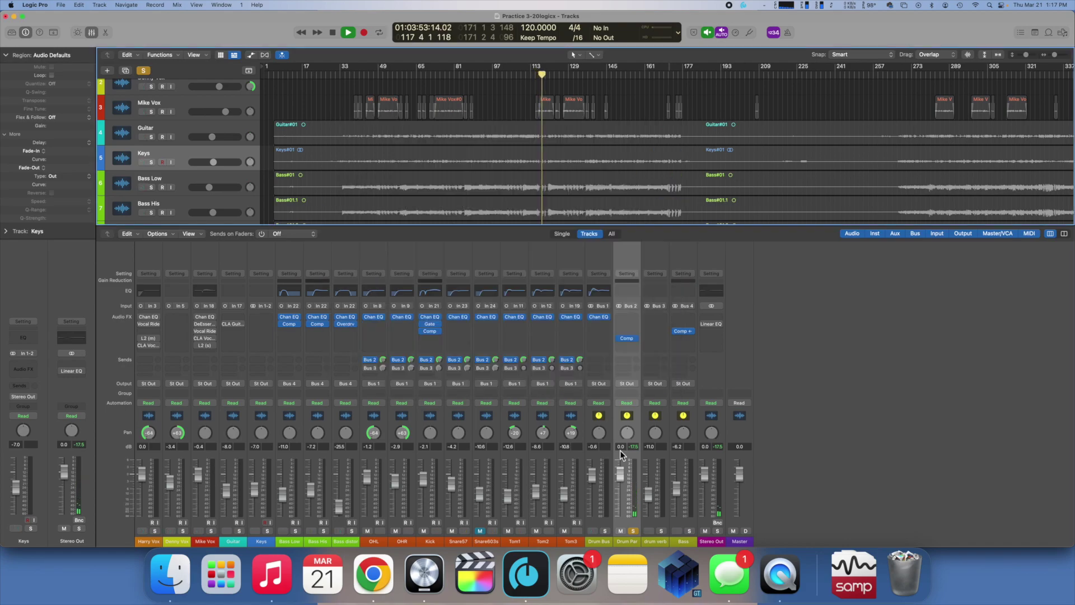
Step: Solo the Drum Bus alongside Drum Par and balance the Drum Par fader at −4.1 dB, comparing with Drum Par out
{"action": "left_click", "coordinate": [605, 531]}
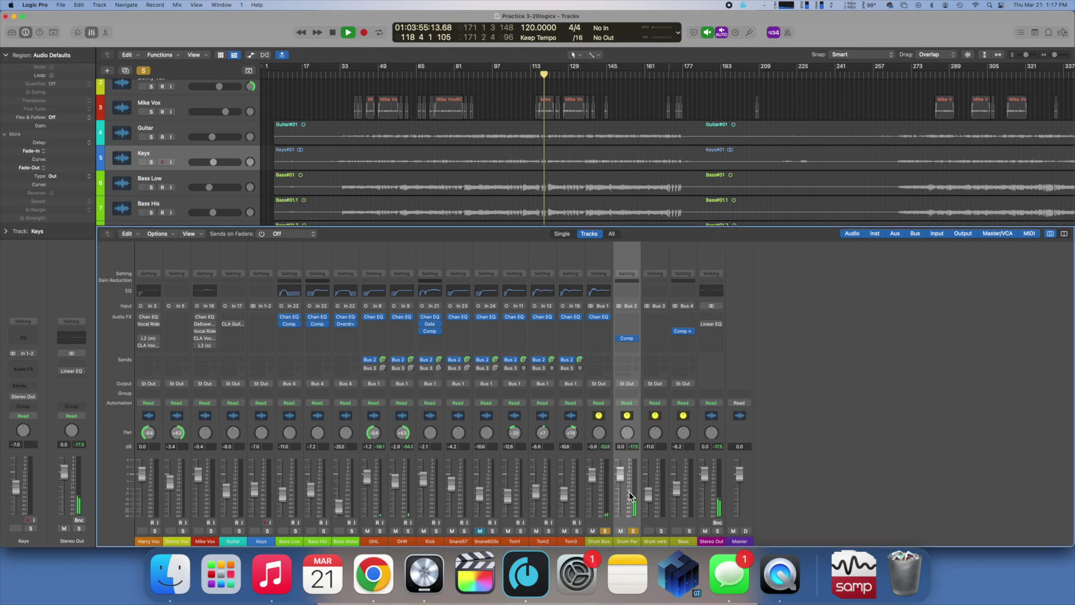
{"action": "left_click_drag", "start_coordinate": [620, 474], "coordinate": [620, 488]}
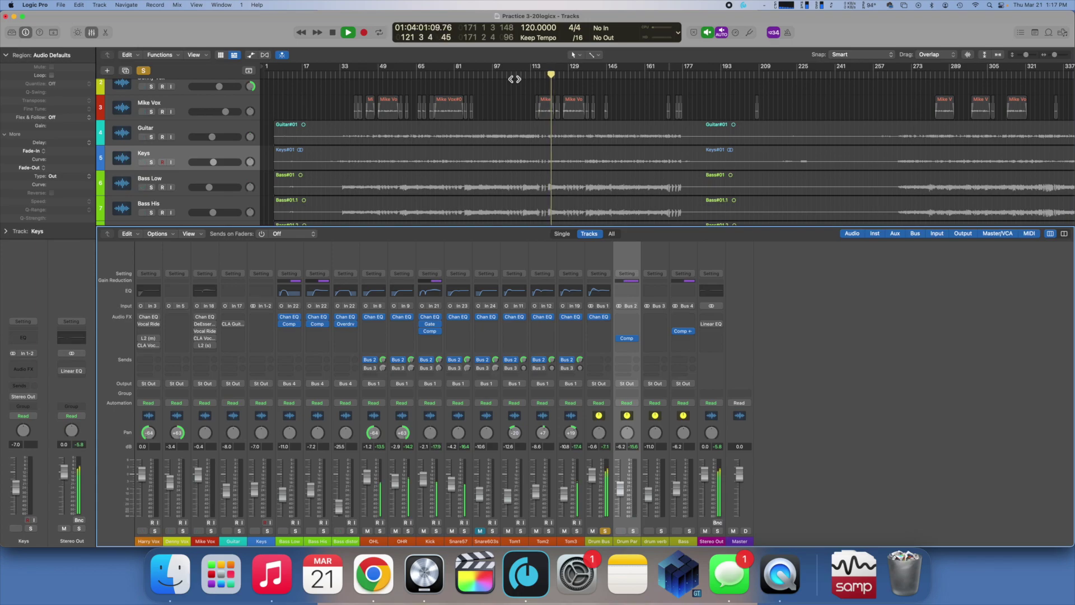
{"action": "left_click", "coordinate": [633, 530]}
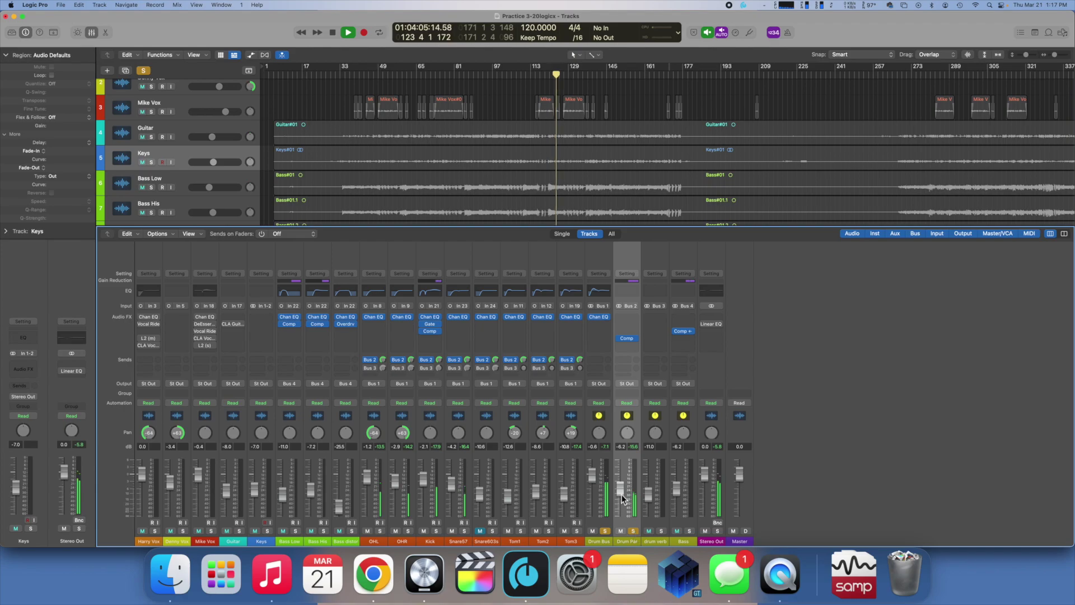
{"action": "left_click_drag", "start_coordinate": [623, 499], "coordinate": [620, 482]}
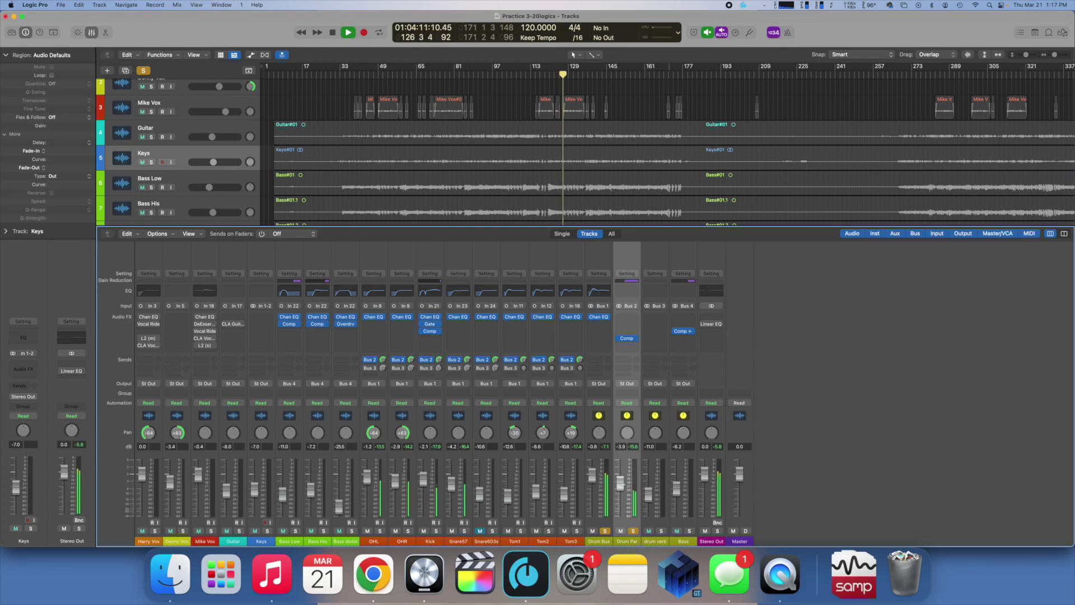
{"action": "left_click_drag", "start_coordinate": [621, 482], "coordinate": [620, 483]}
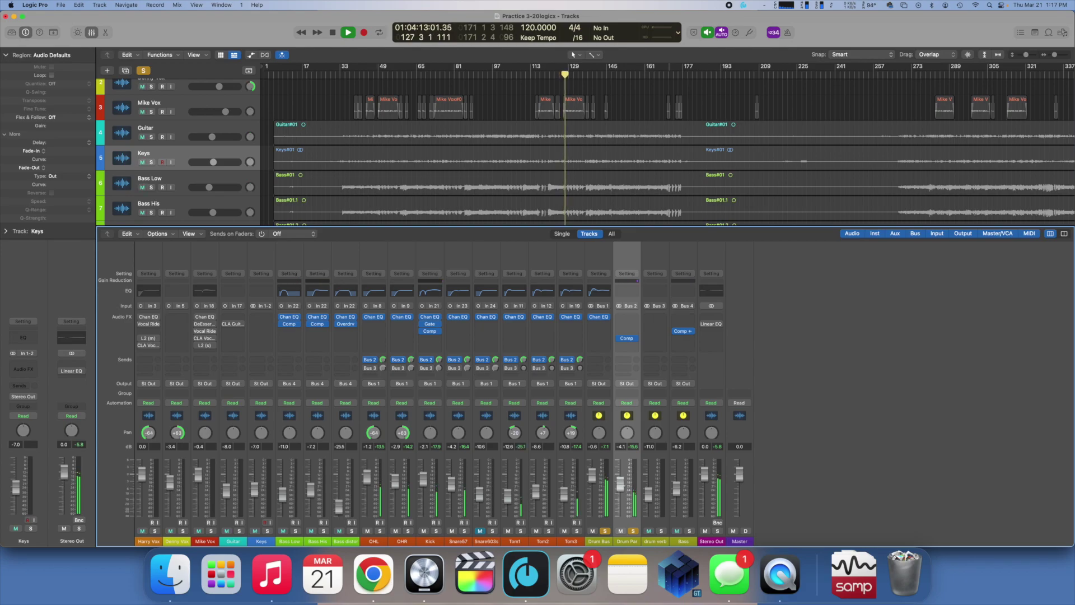
Step: Compare the drums with and without Drum Par, lower its fader to about −4.5 dB, and stop playback
{"action": "left_click", "coordinate": [633, 530]}
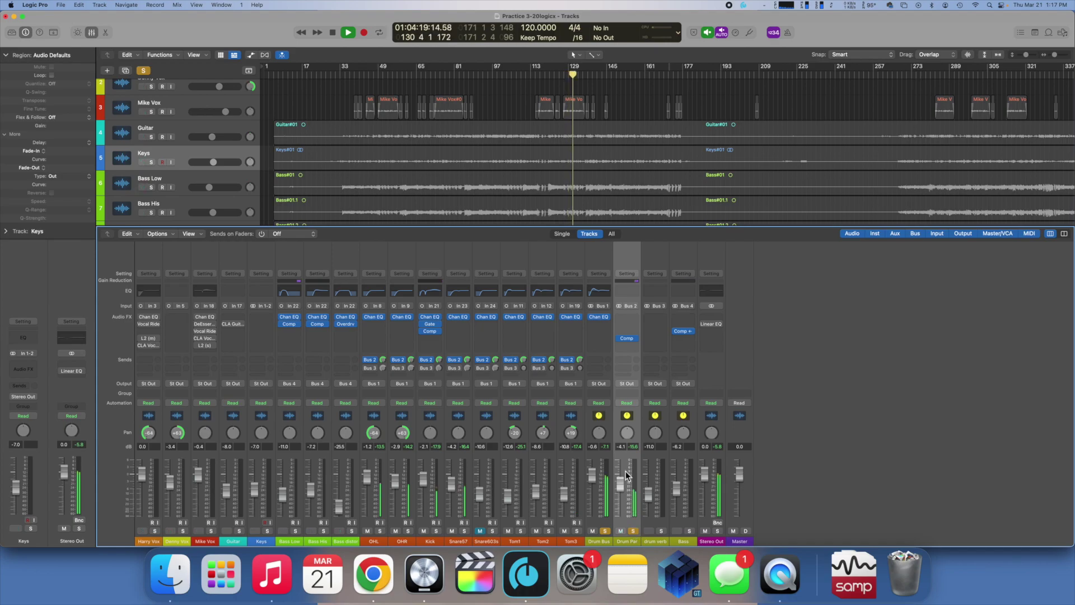
{"action": "left_click_drag", "start_coordinate": [627, 461], "coordinate": [621, 485]}
{"action": "key", "text": "space"}
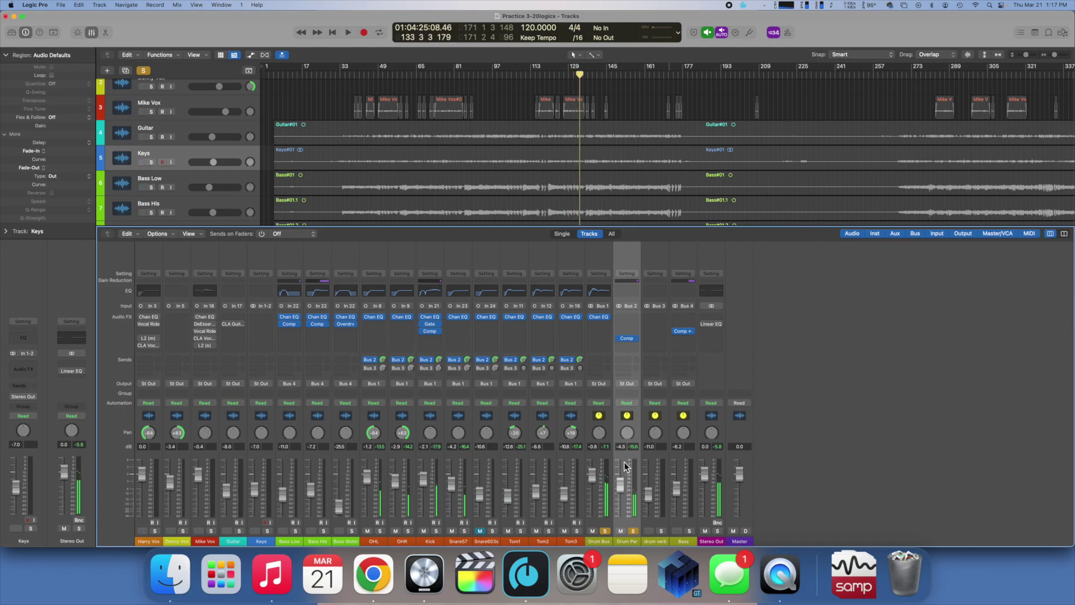
Step: Clear the Drum Bus and Drum Par solos, hide the mixer, and play the Keys track soloed
{"action": "left_click", "coordinate": [605, 531]}
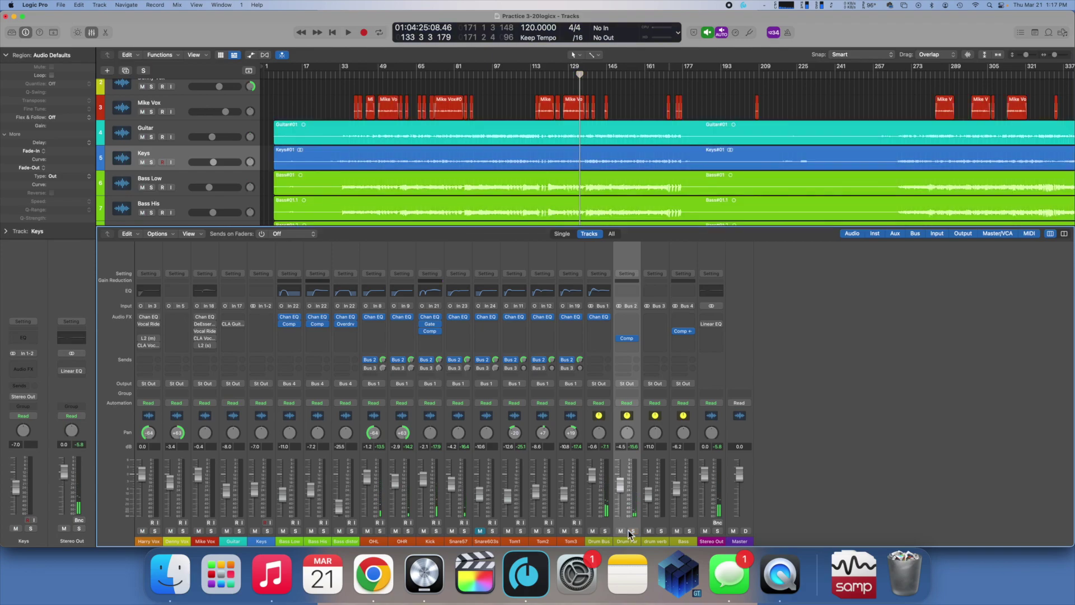
{"action": "key", "text": "x"}
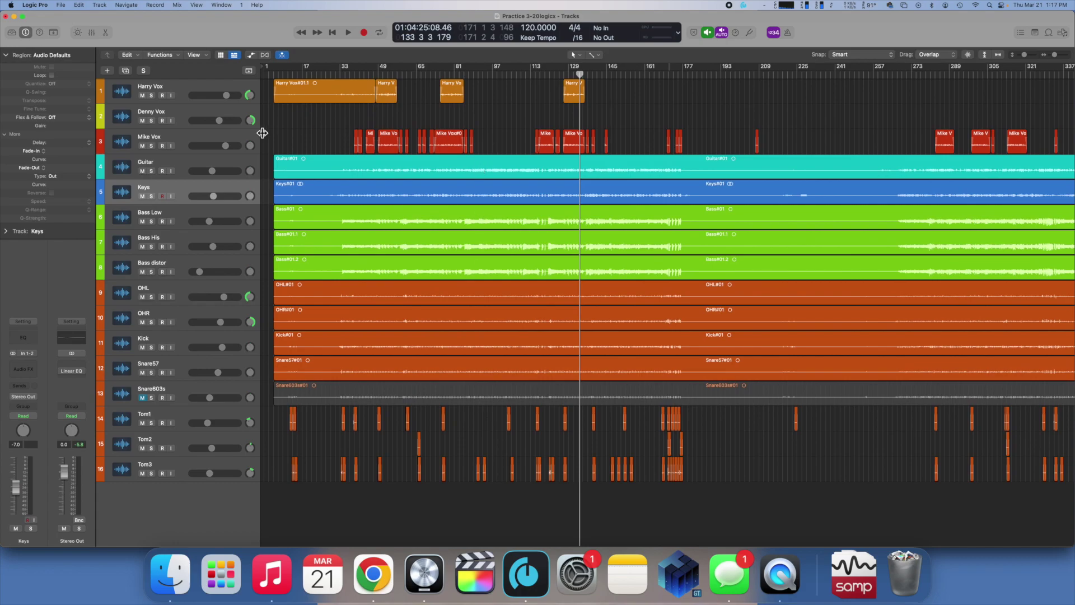
{"action": "left_click", "coordinate": [177, 185]}
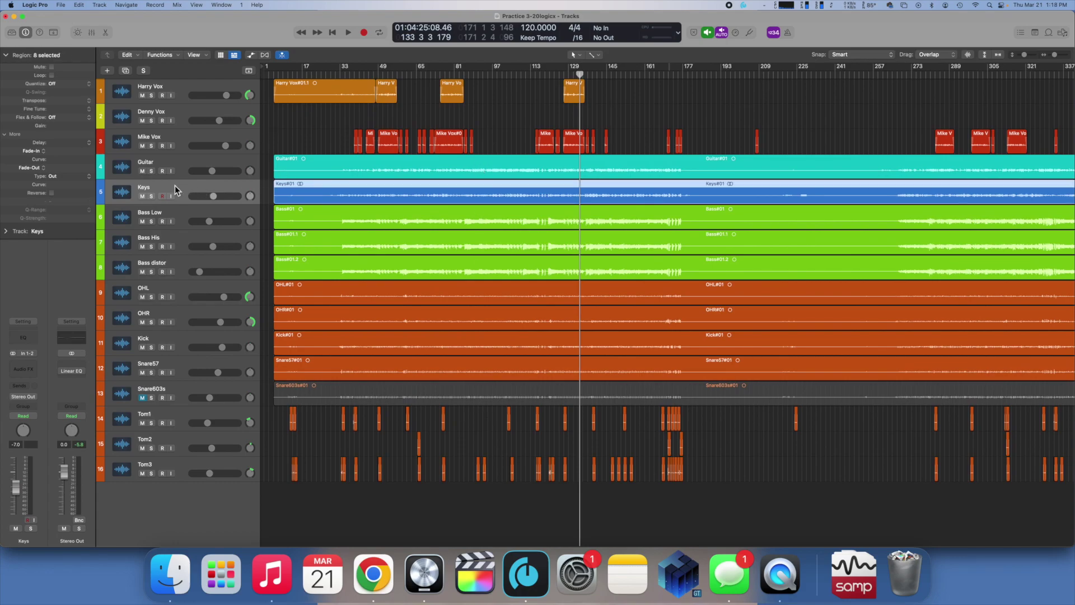
{"action": "left_click", "coordinate": [152, 197]}
{"action": "key", "text": "space"}
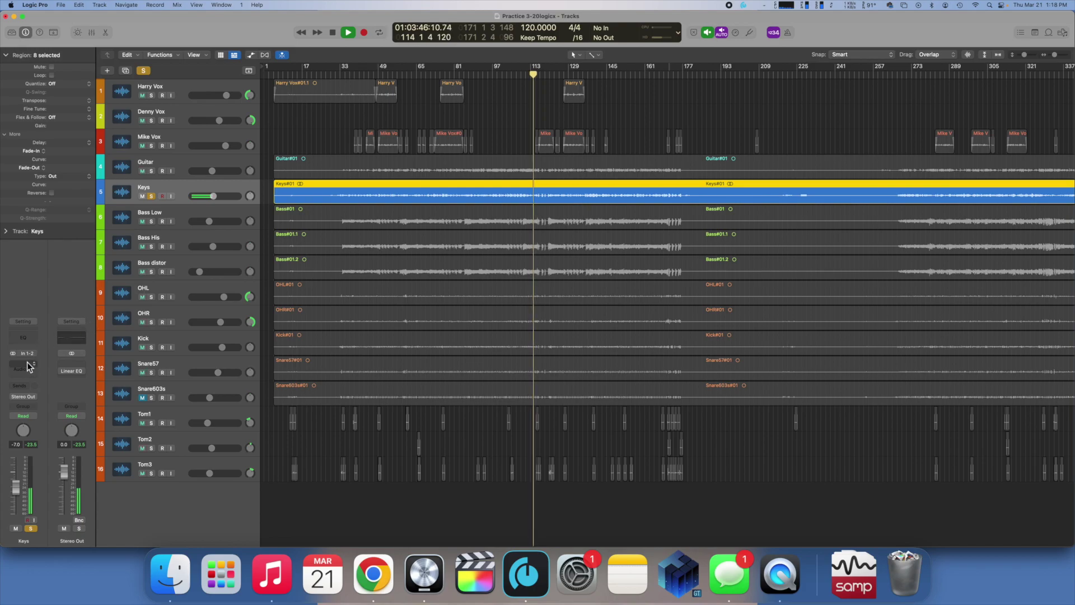
Step: Add a Channel EQ to the Keys track with a low cut at 43.2 Hz and 12 dB/Oct, and close it
{"action": "left_click", "coordinate": [25, 337]}
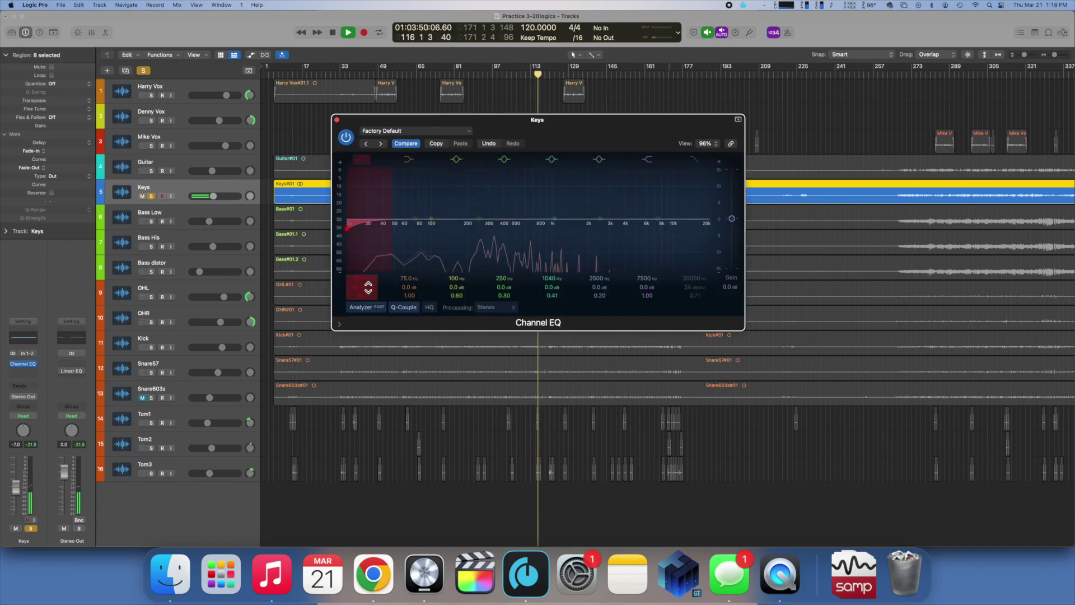
{"action": "left_click_drag", "start_coordinate": [347, 229], "coordinate": [383, 229]}
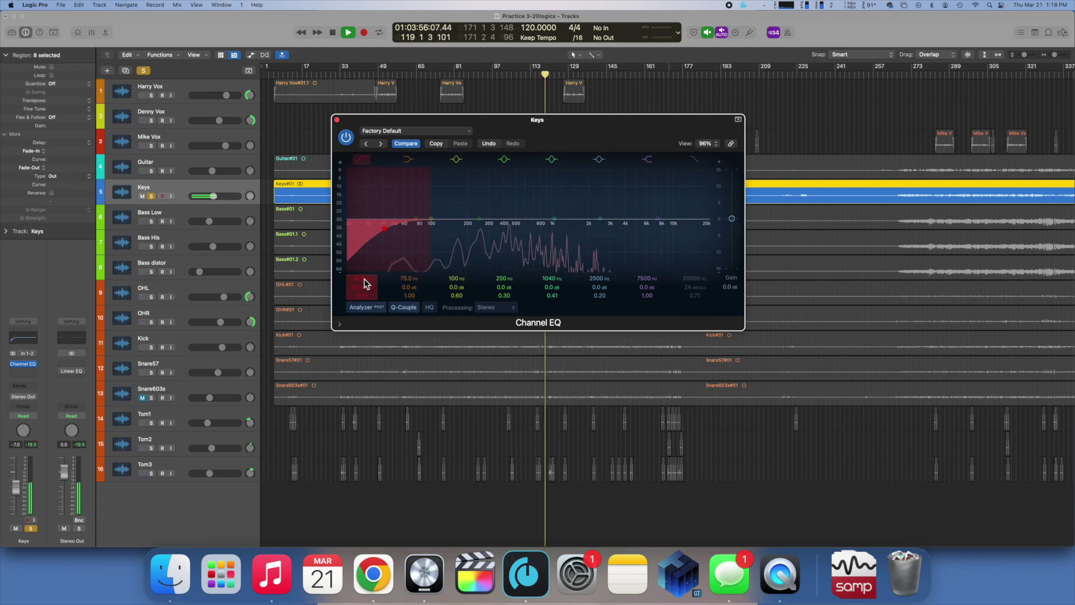
{"action": "left_click", "coordinate": [361, 159]}
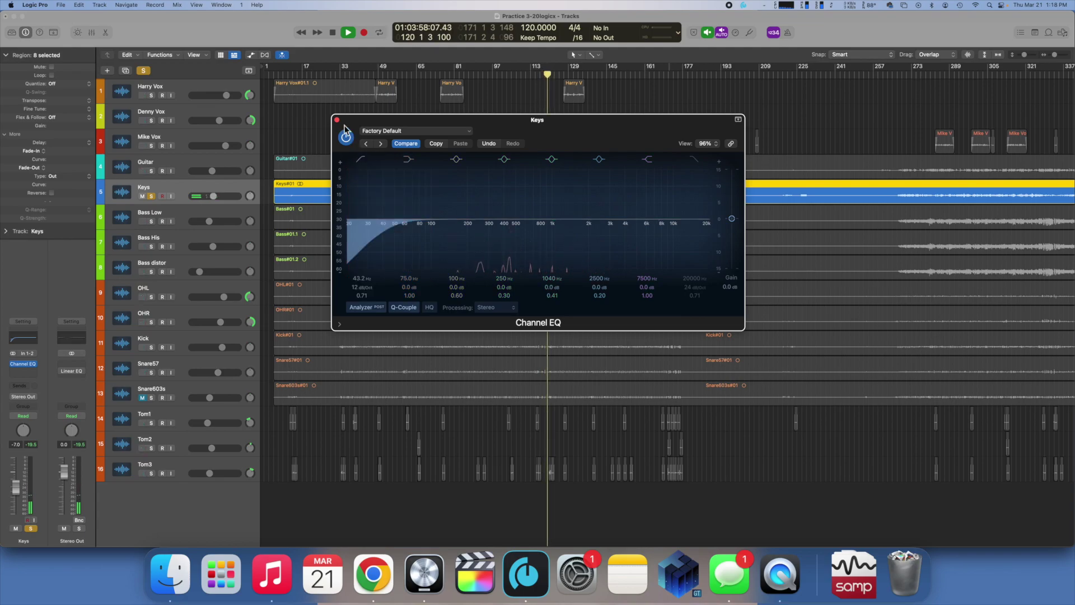
{"action": "left_click", "coordinate": [337, 119]}
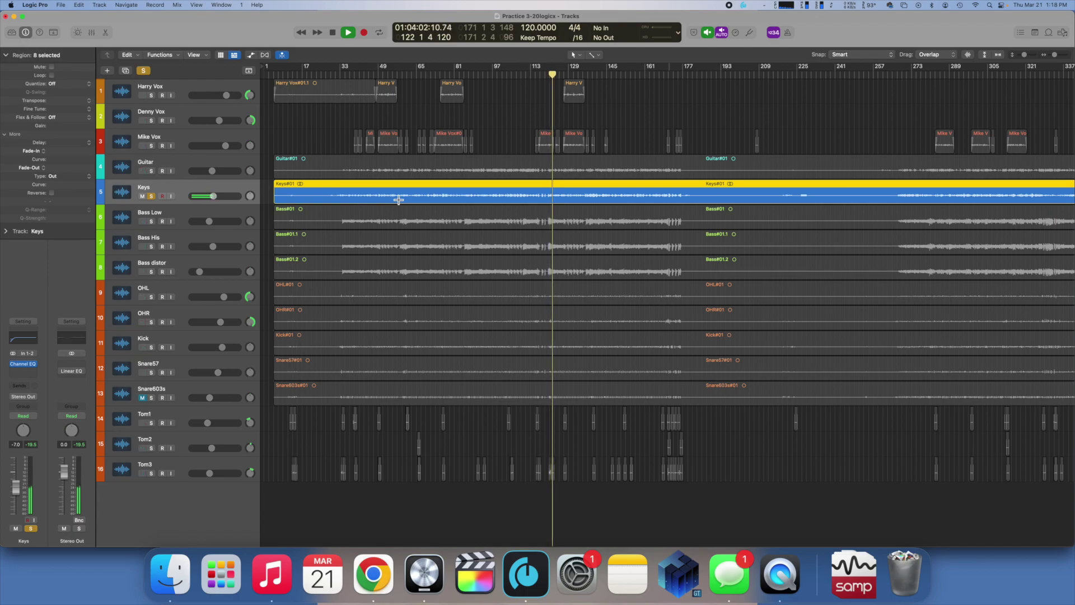
{"action": "left_click", "coordinate": [498, 125]}
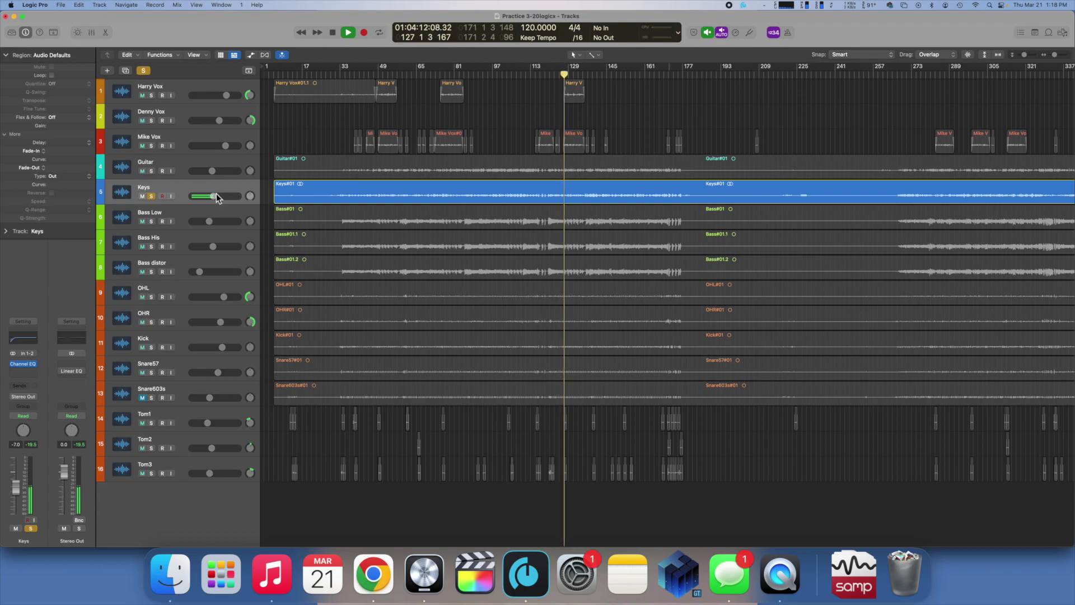
Step: Insert Stereo Spread on the Keys track, raising the lower frequency to about 80 Hz and setting the lower intensity to 40%
{"action": "left_click", "coordinate": [189, 193]}
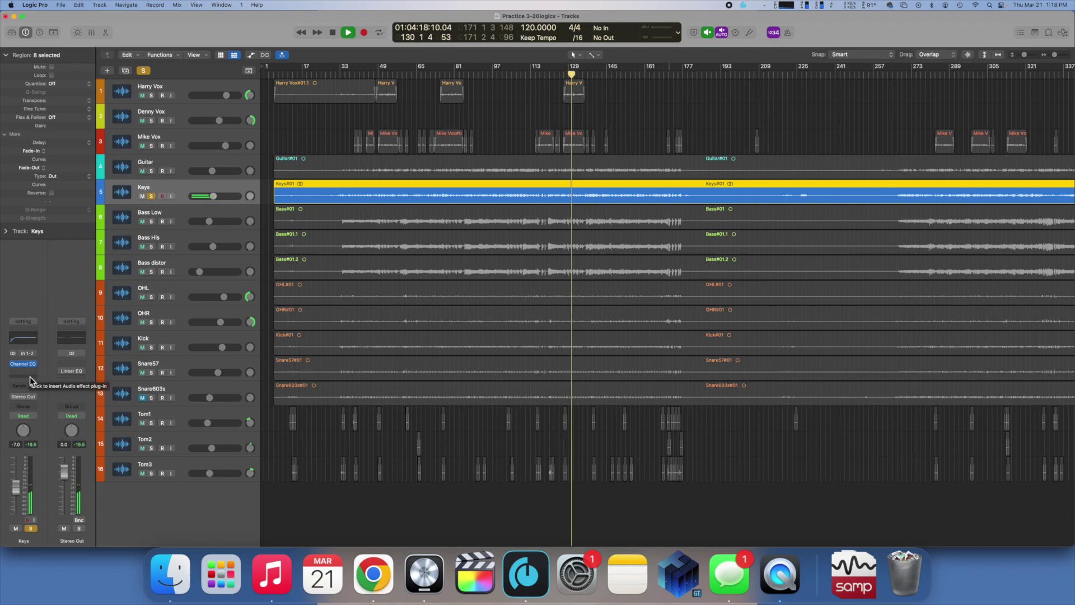
{"action": "left_click", "coordinate": [29, 374]}
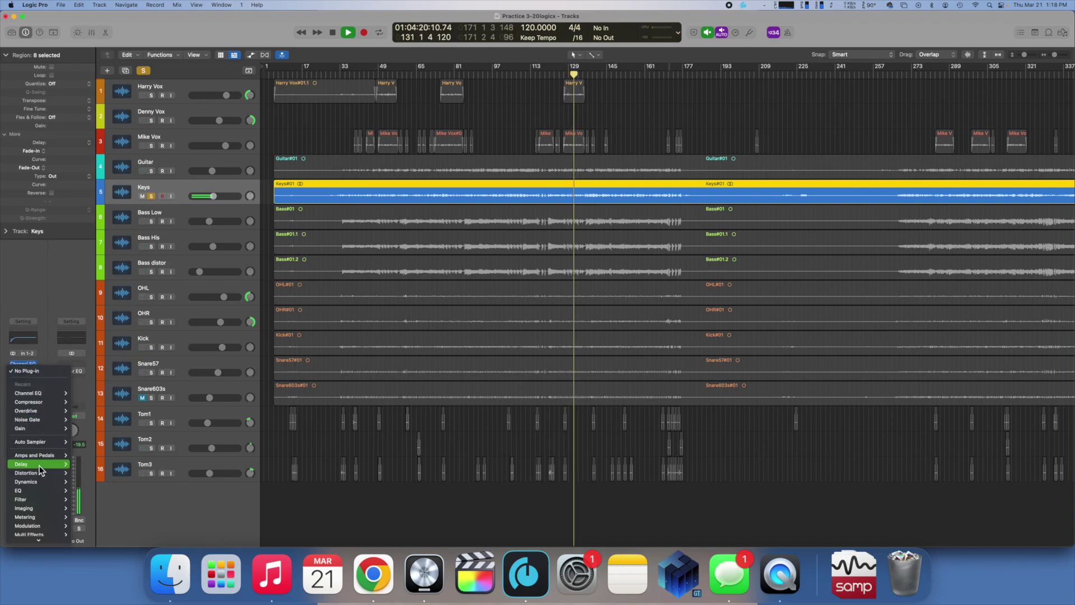
{"action": "mouse_move", "coordinate": [44, 510]}
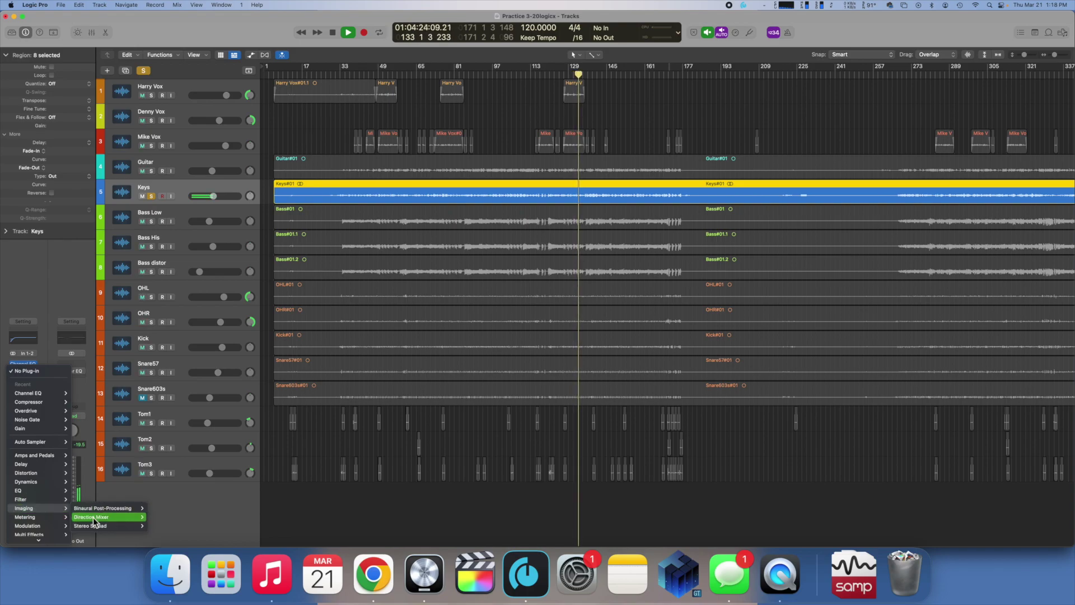
{"action": "left_click", "coordinate": [106, 523]}
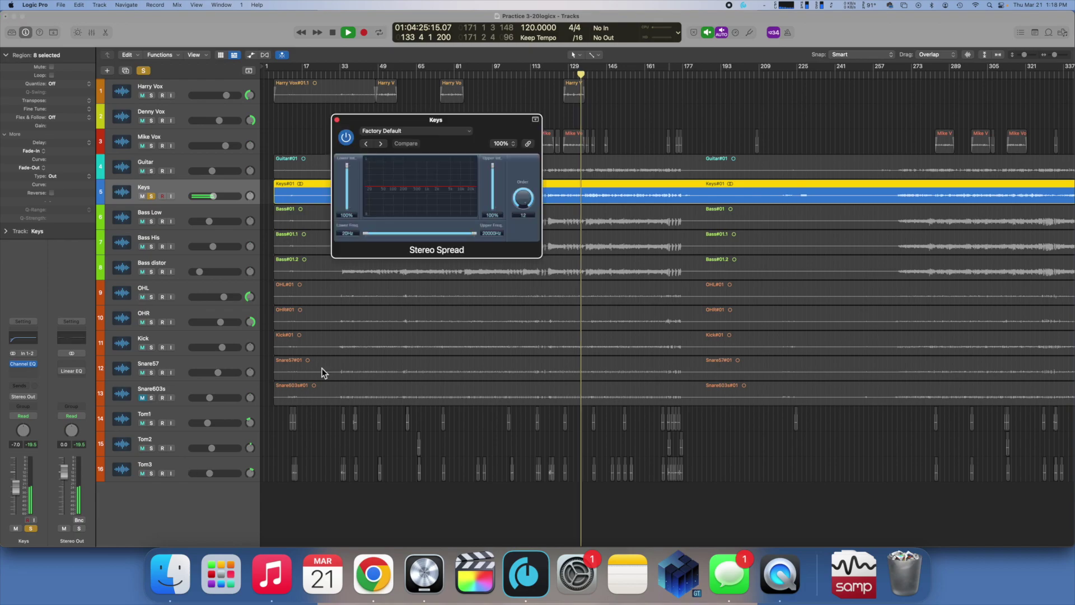
{"action": "left_click_drag", "start_coordinate": [365, 233], "coordinate": [388, 234]}
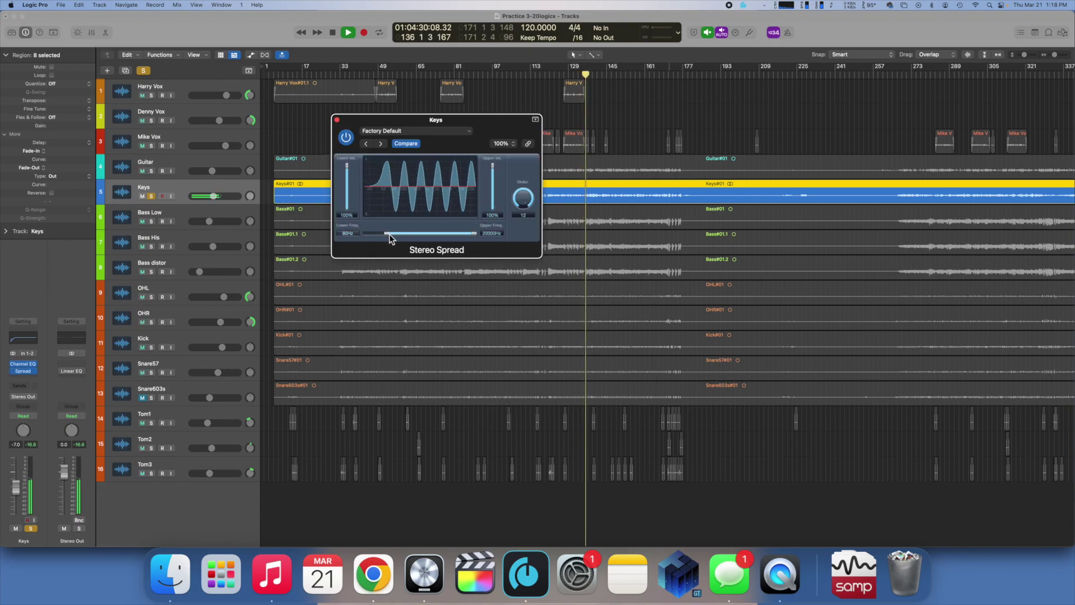
{"action": "left_click_drag", "start_coordinate": [347, 176], "coordinate": [348, 184]}
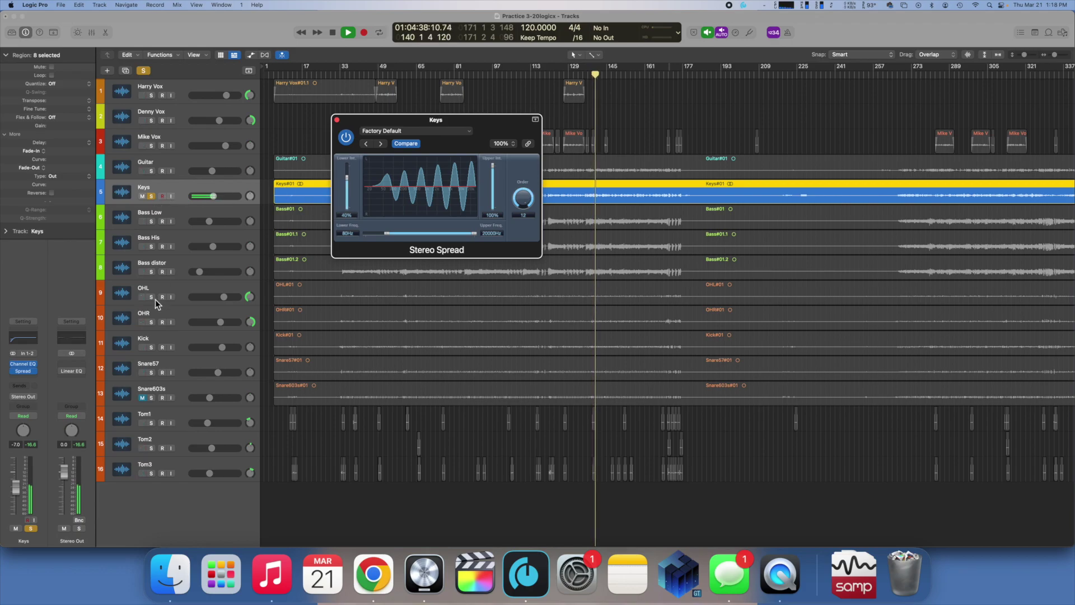
Step: Solo all the drum tracks from OHL down to Tom3 to hear them together with the Keys
{"action": "left_click_drag", "start_coordinate": [152, 299], "coordinate": [150, 496]}
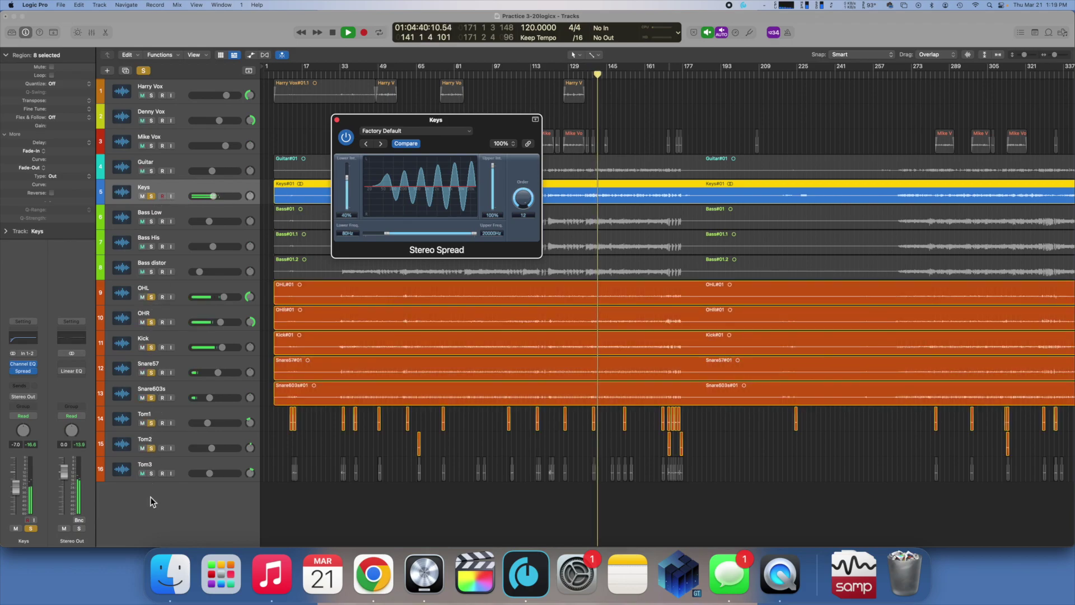
{"action": "left_click", "coordinate": [152, 472]}
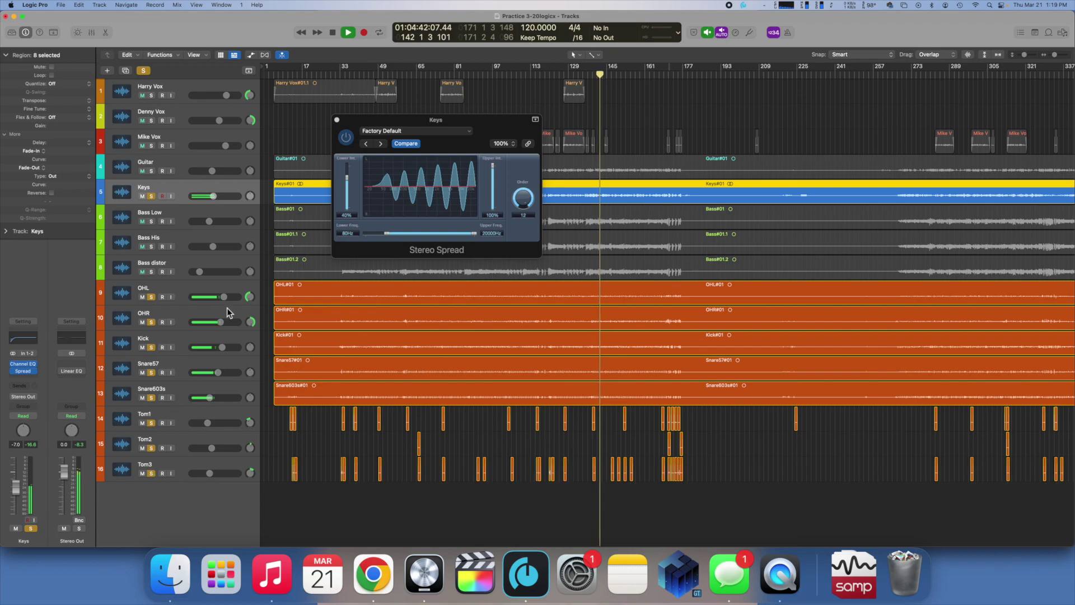
{"action": "left_click", "coordinate": [401, 123]}
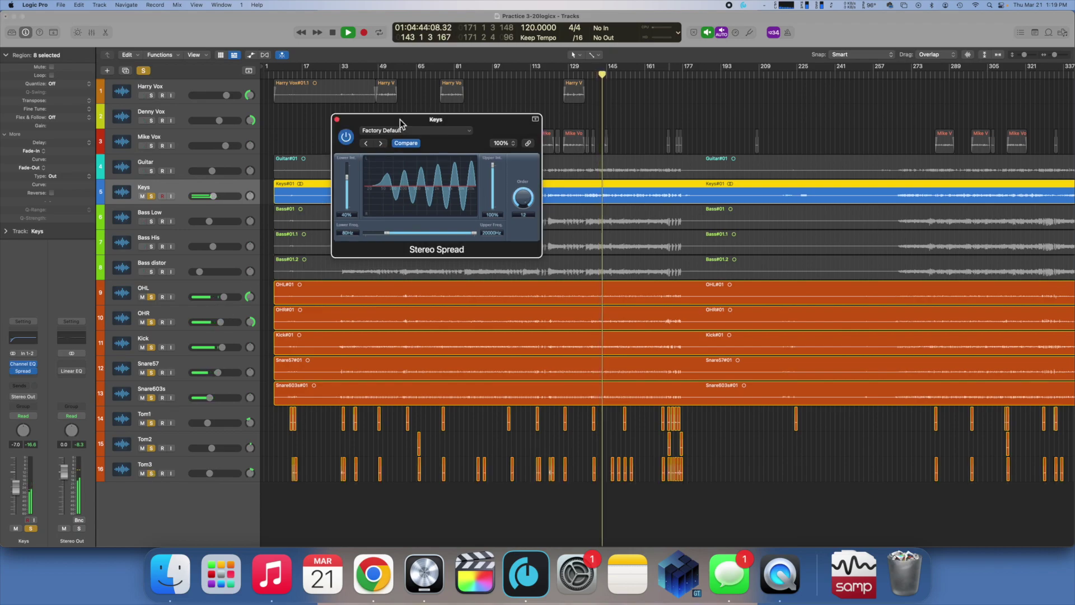
Step: Cut 1.5 dB at 224 Hz with a Q of 0.88 in the Keys Channel EQ, and close both plug-in windows
{"action": "left_click", "coordinate": [185, 189]}
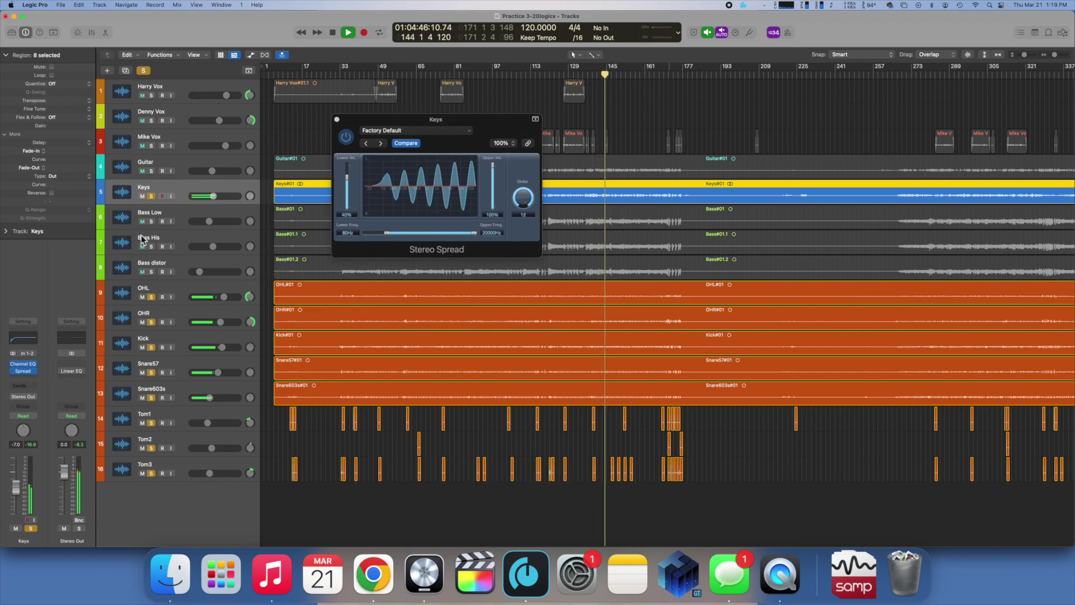
{"action": "left_click", "coordinate": [31, 336]}
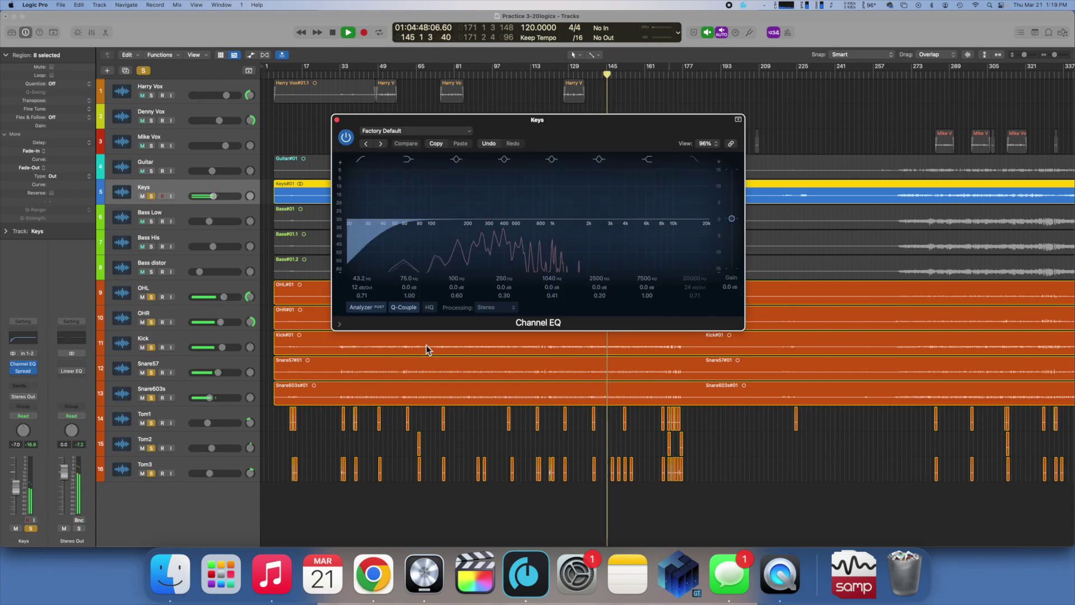
{"action": "mouse_move", "coordinate": [512, 289]}
{"action": "left_mouse_down"}
{"action": "mouse_move", "coordinate": [513, 267]}
{"action": "mouse_move", "coordinate": [507, 300]}
{"action": "left_mouse_up"}
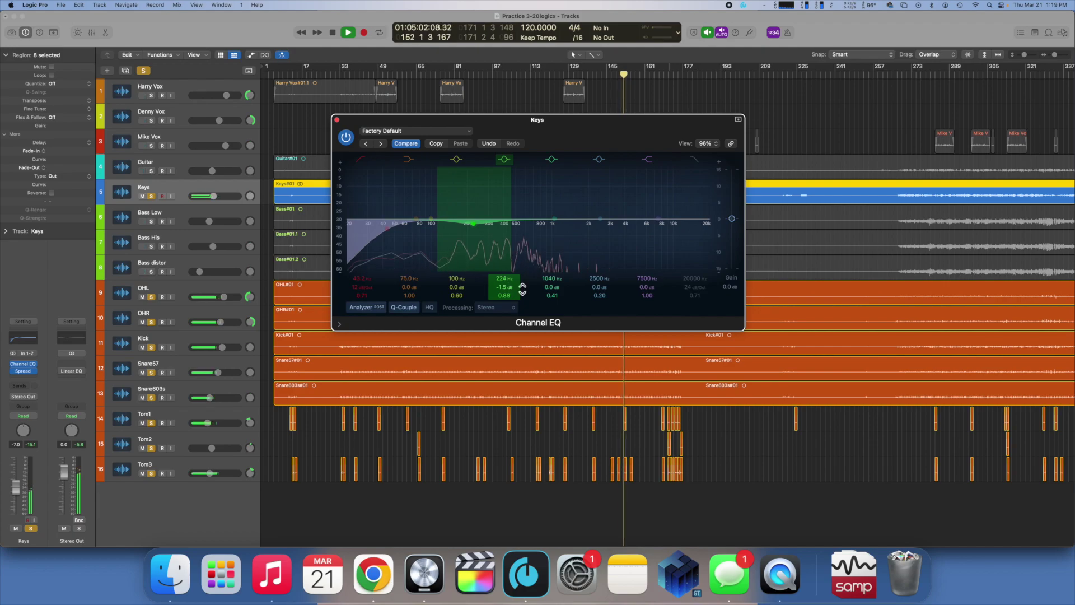
{"action": "left_click", "coordinate": [337, 121]}
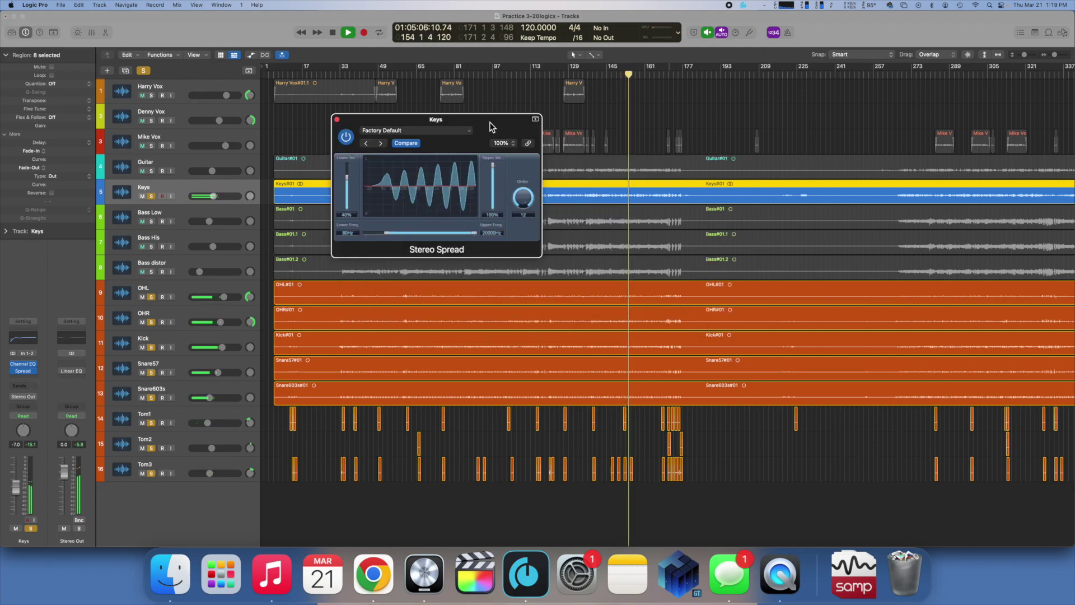
{"action": "left_click", "coordinate": [337, 119]}
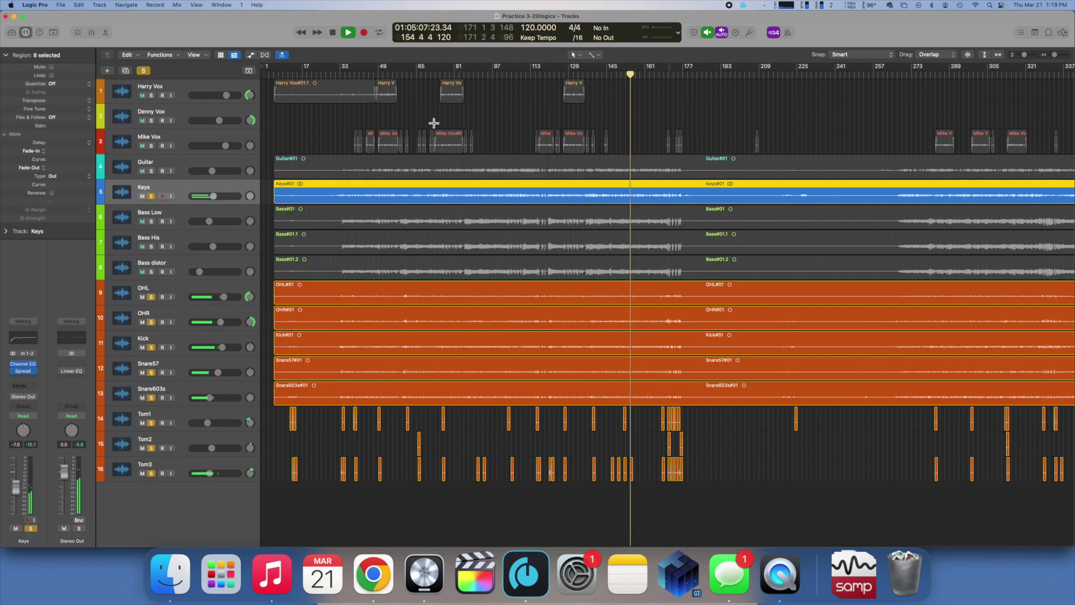
Step: Stop playback, review the Stereo Spread settings on the Keys track, and close the plug-in
{"action": "left_click", "coordinate": [508, 133]}
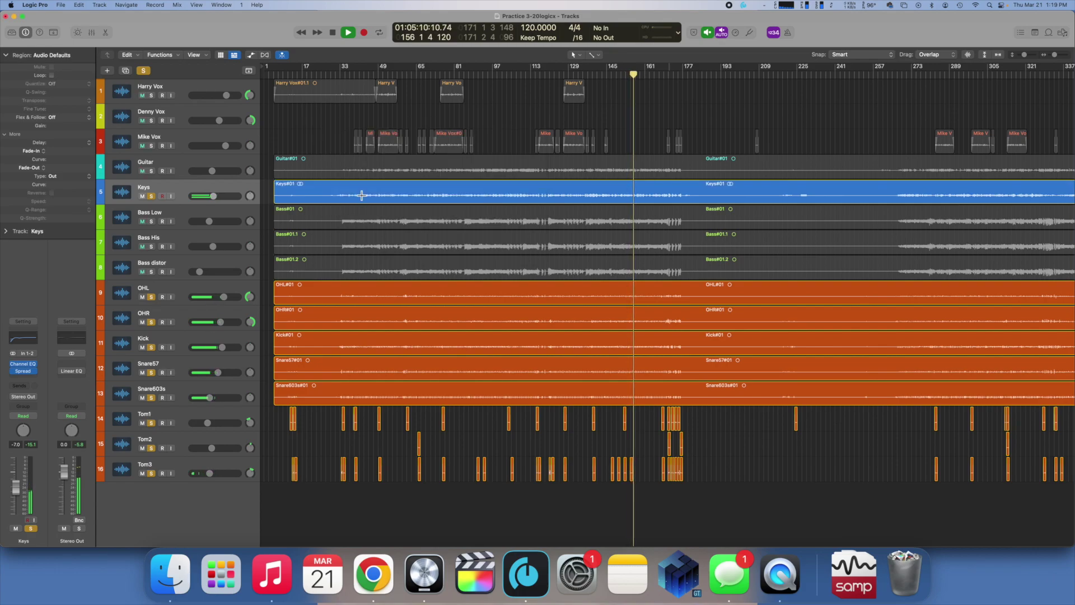
{"action": "left_click", "coordinate": [24, 371]}
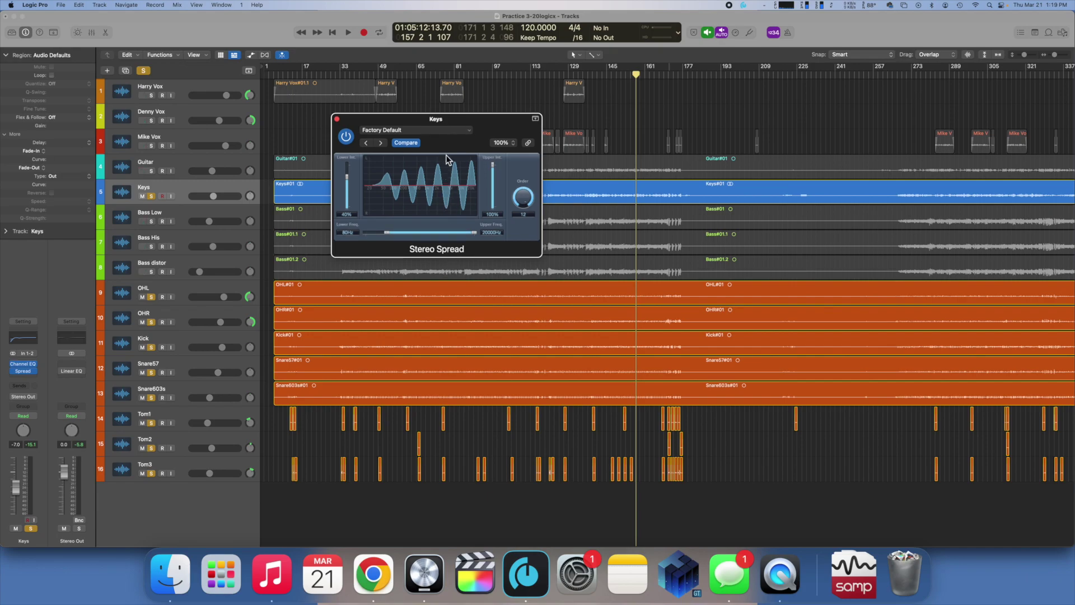
{"action": "left_click", "coordinate": [337, 120]}
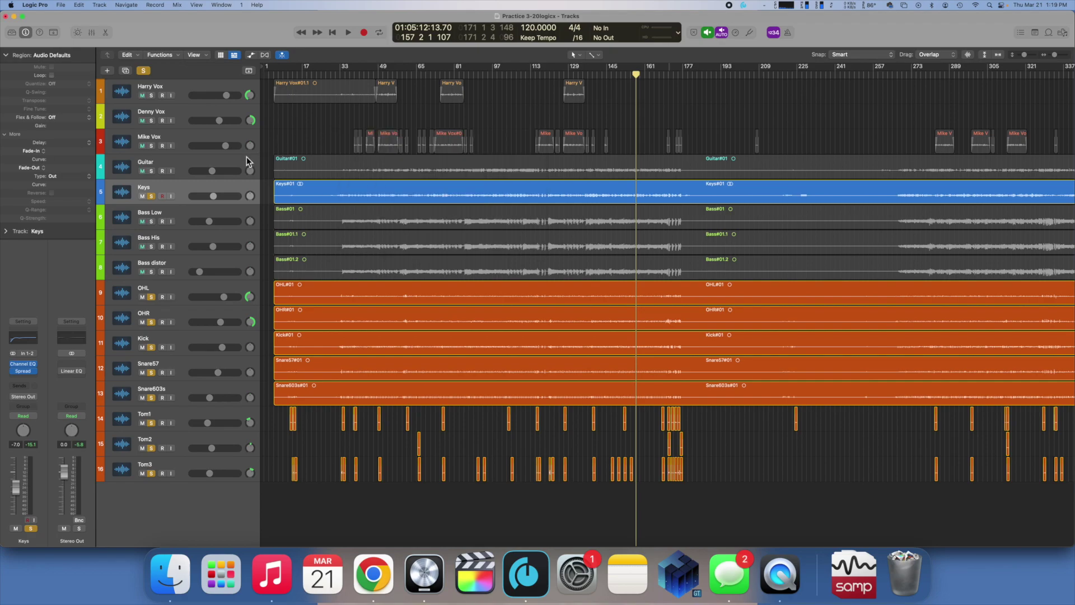
Step: Unsolo the Keys, solo the Guitar track alongside the drums, and move the playhead to bar 83
{"action": "left_click", "coordinate": [152, 196]}
{"action": "left_click", "coordinate": [164, 163]}
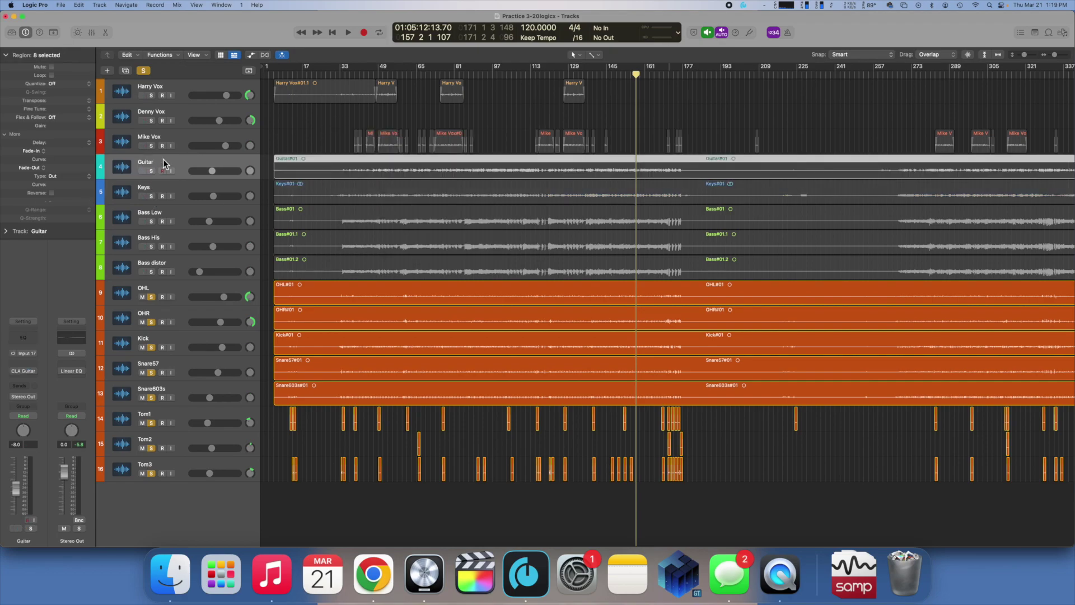
{"action": "left_click", "coordinate": [152, 171]}
{"action": "left_click", "coordinate": [460, 80]}
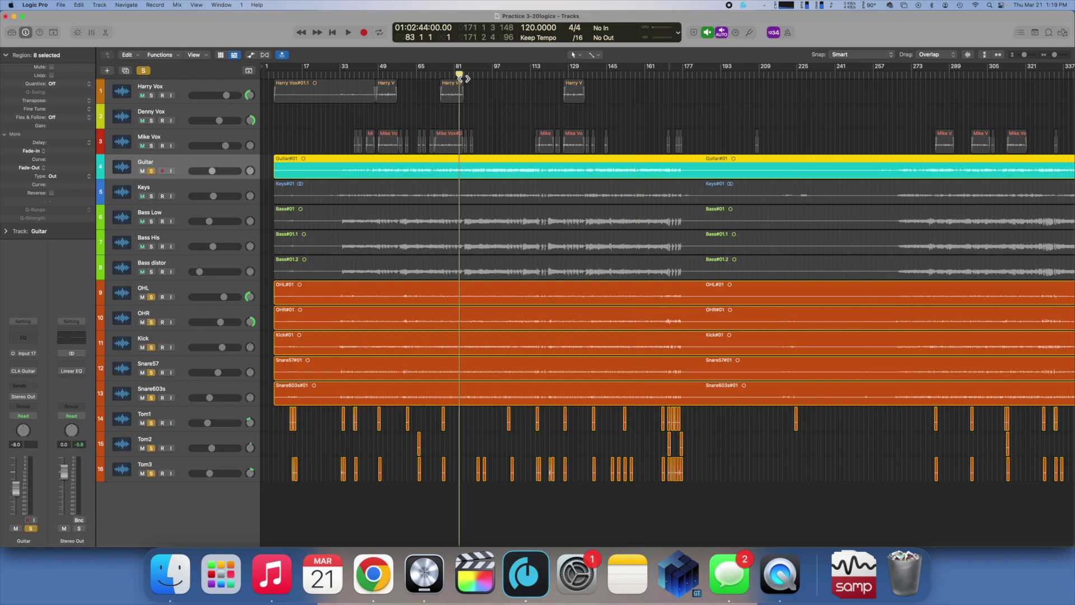
Step: Deselect the regions and play back a short passage of the soloed guitar and drums around bar 83
{"action": "left_click", "coordinate": [485, 114]}
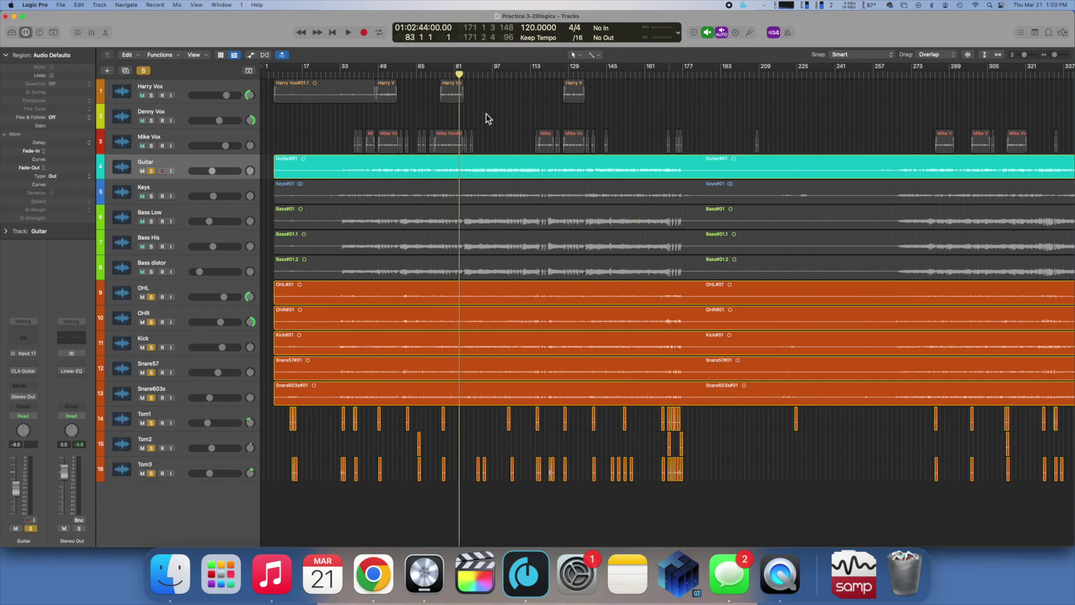
{"action": "key", "text": "space"}
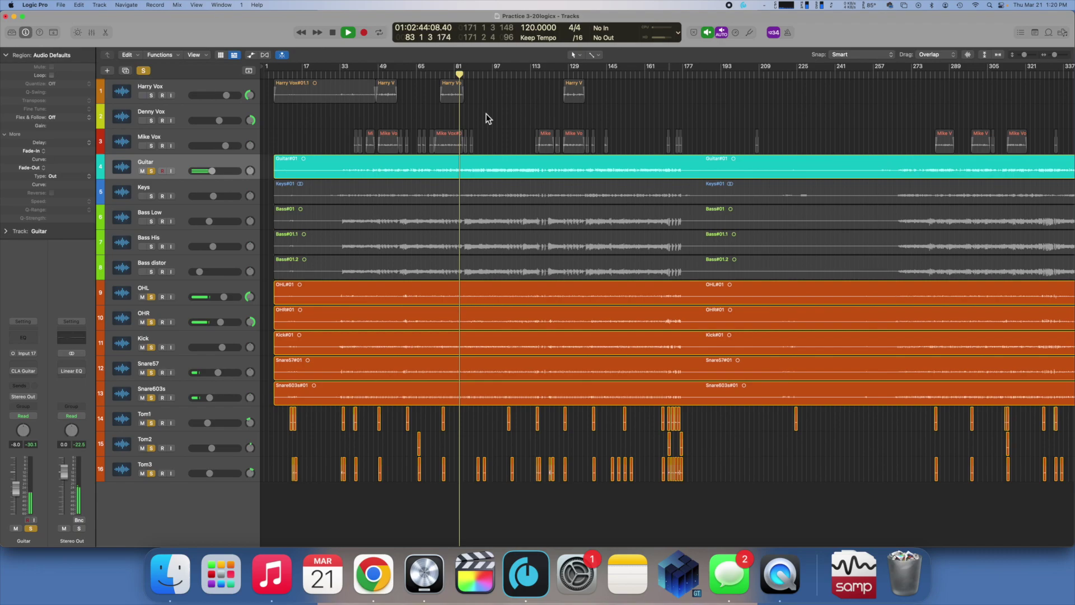
{"action": "key", "text": "space"}
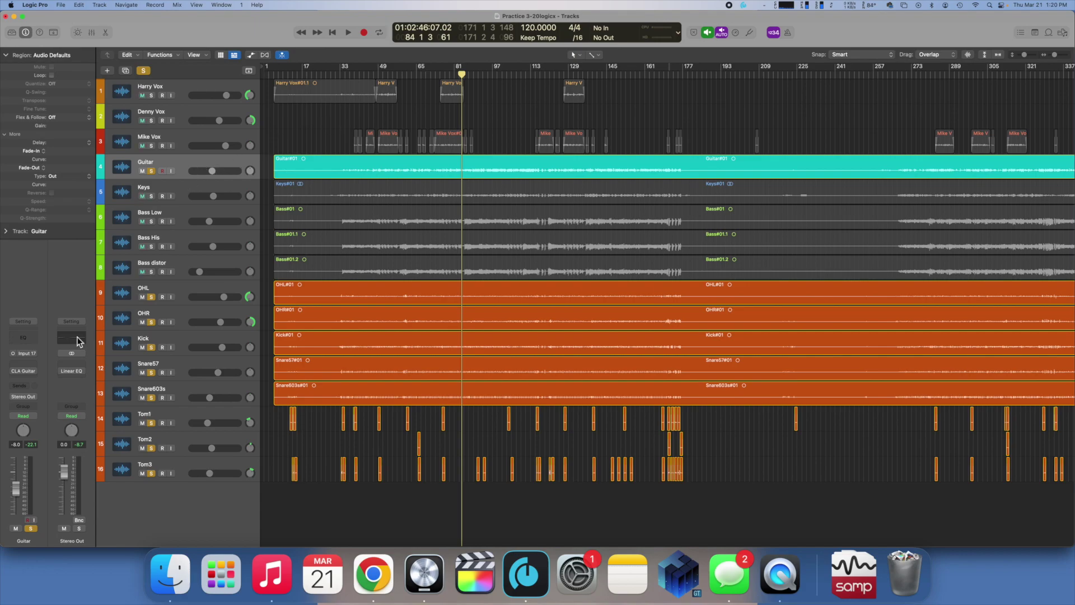
Step: Add a Channel EQ to the Guitar track with an 18 dB/oct low cut at 96 Hz and a 1.1 dB boost at 1040 Hz
{"action": "left_click", "coordinate": [27, 372]}
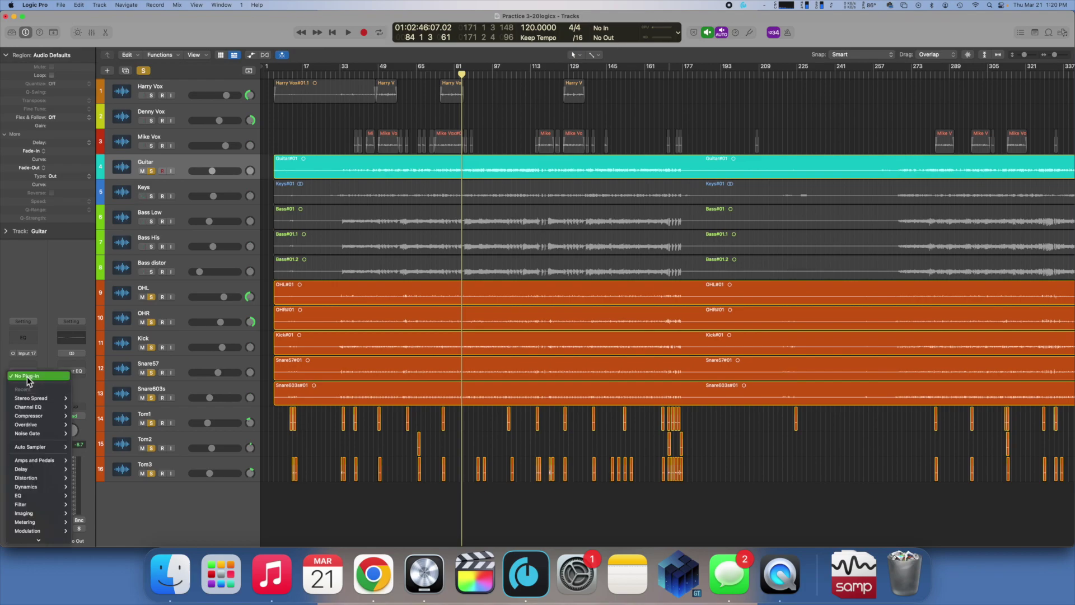
{"action": "left_click", "coordinate": [28, 338]}
{"action": "left_click", "coordinate": [28, 338]}
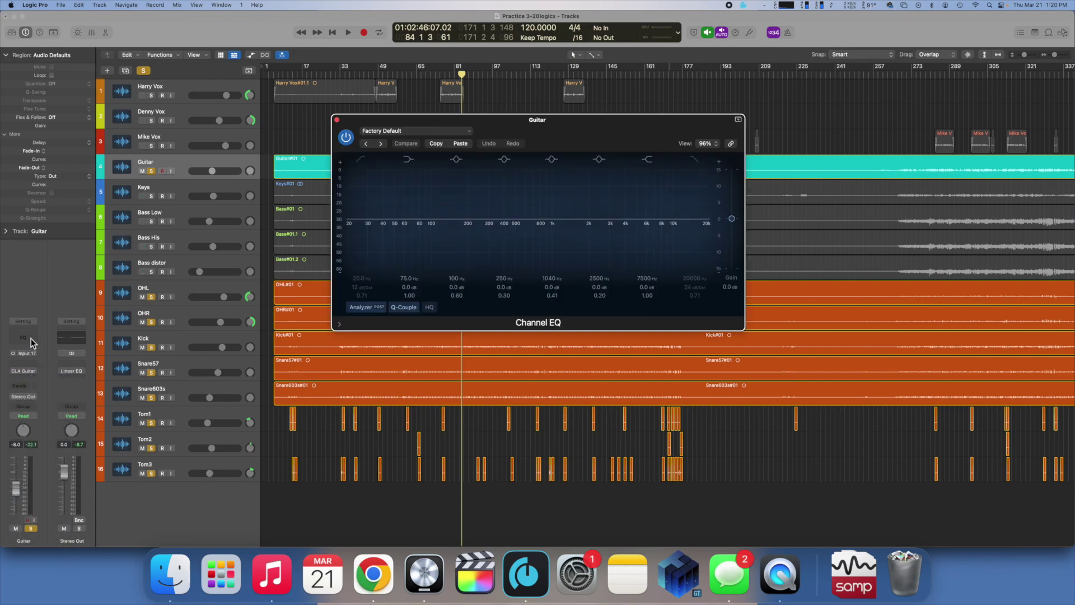
{"action": "key", "text": "space"}
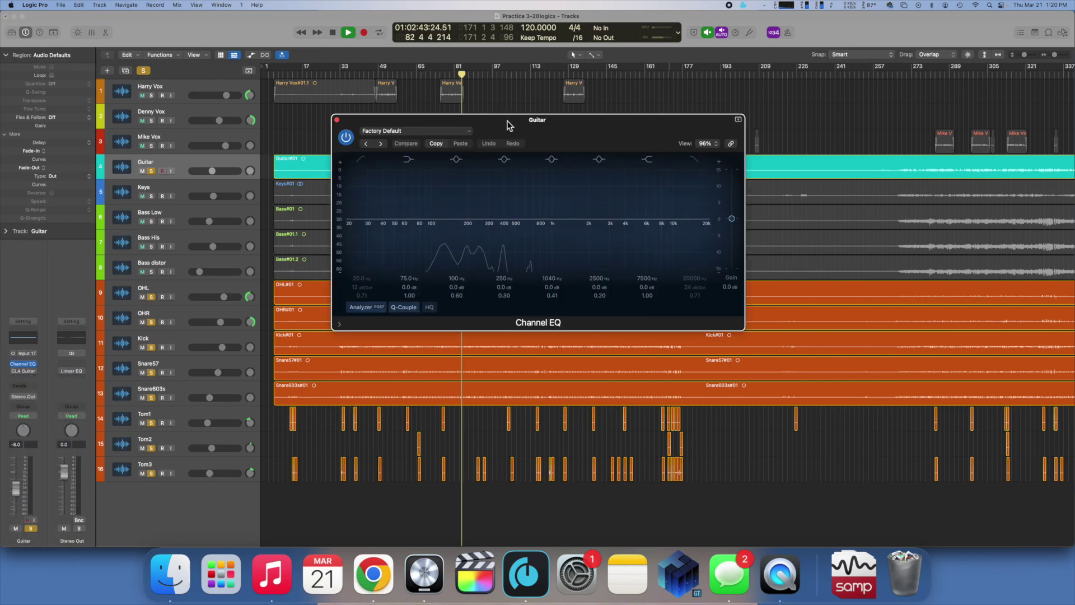
{"action": "left_click", "coordinate": [361, 159]}
{"action": "left_click_drag", "start_coordinate": [362, 278], "coordinate": [362, 241]}
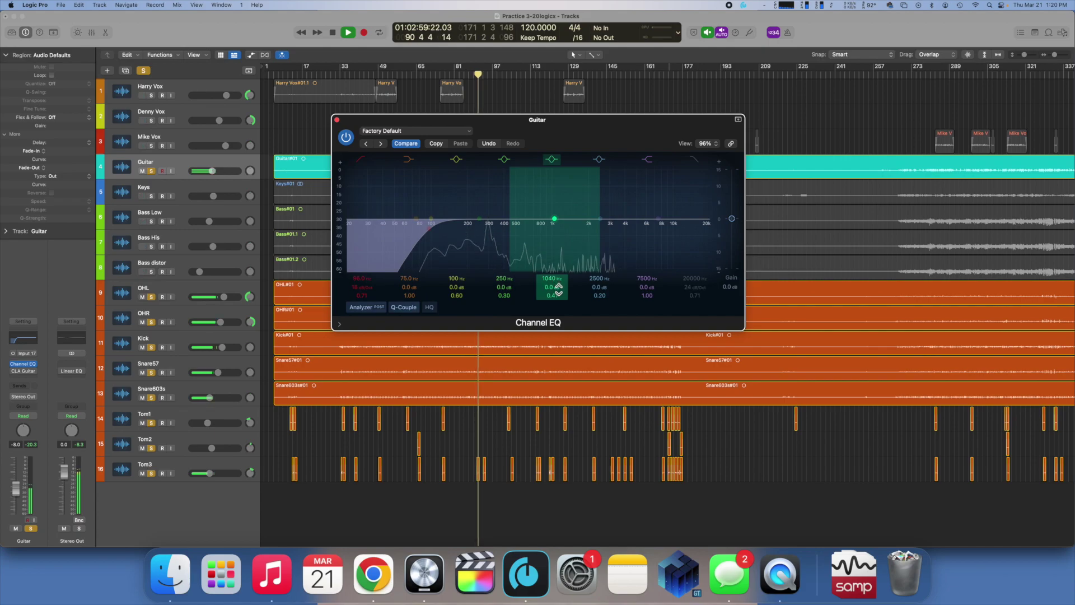
{"action": "mouse_move", "coordinate": [558, 289]}
{"action": "left_mouse_down"}
{"action": "mouse_move", "coordinate": [558, 269]}
{"action": "mouse_move", "coordinate": [558, 283]}
{"action": "left_mouse_up"}
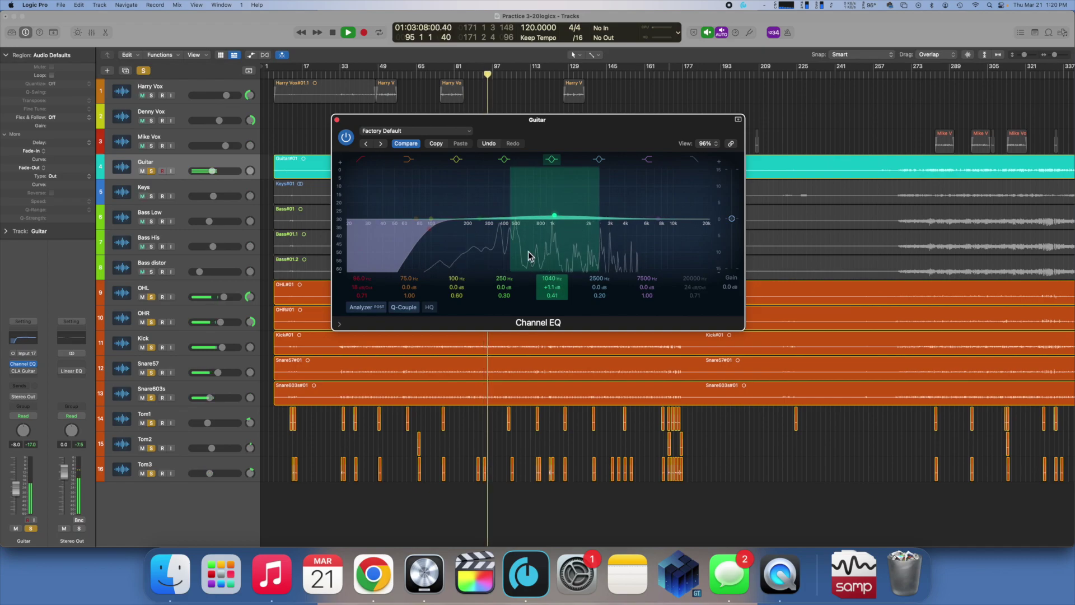
{"action": "left_click", "coordinate": [337, 120]}
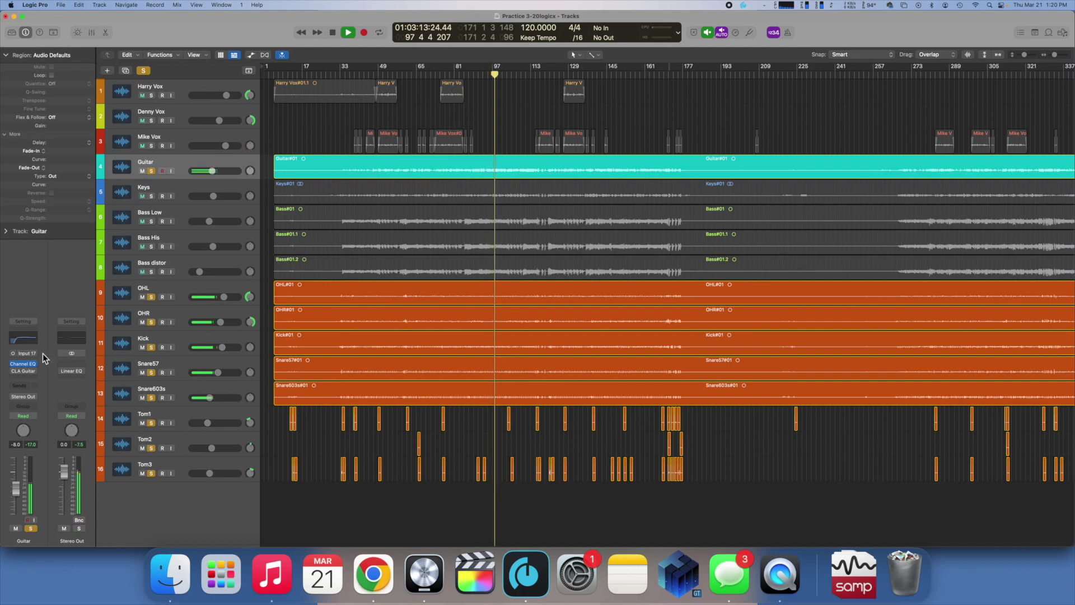
Step: Add a Stereo Spread plug-in to the Guitar track with the lower frequency at 110 Hz and a reduced lower intensity
{"action": "left_click", "coordinate": [25, 377]}
{"action": "mouse_move", "coordinate": [42, 409]}
{"action": "left_click", "coordinate": [81, 407]}
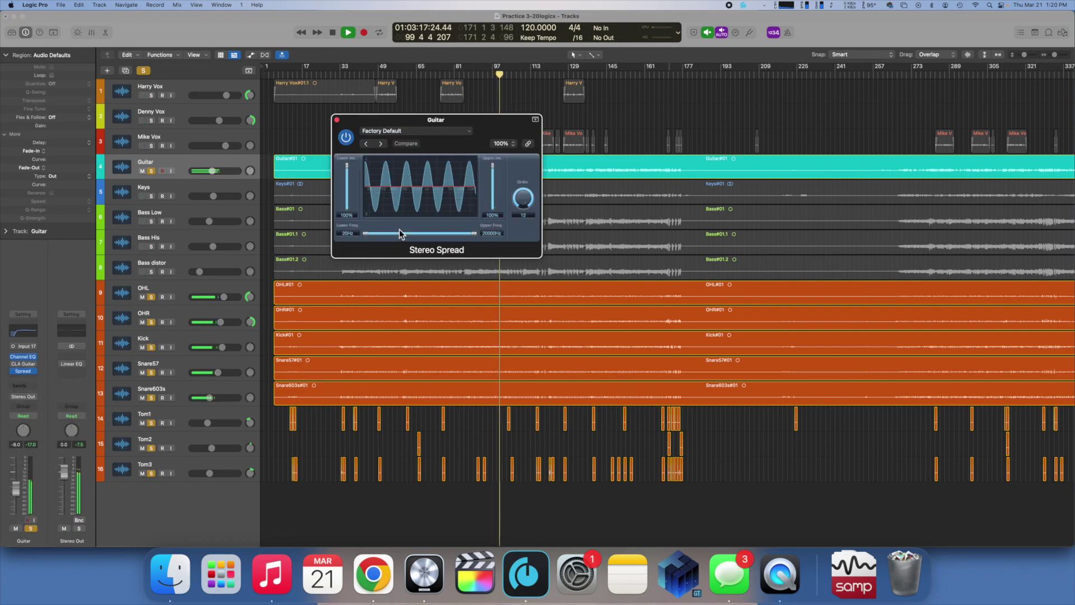
{"action": "left_click_drag", "start_coordinate": [366, 233], "coordinate": [394, 233]}
{"action": "left_click_drag", "start_coordinate": [347, 165], "coordinate": [347, 187]}
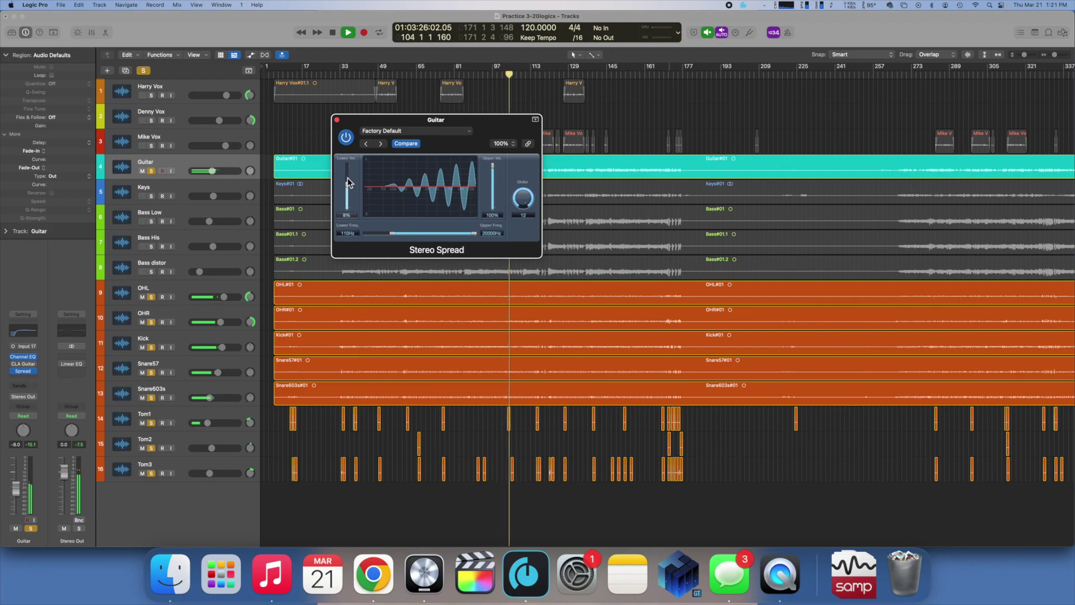
{"action": "left_click", "coordinate": [336, 119]}
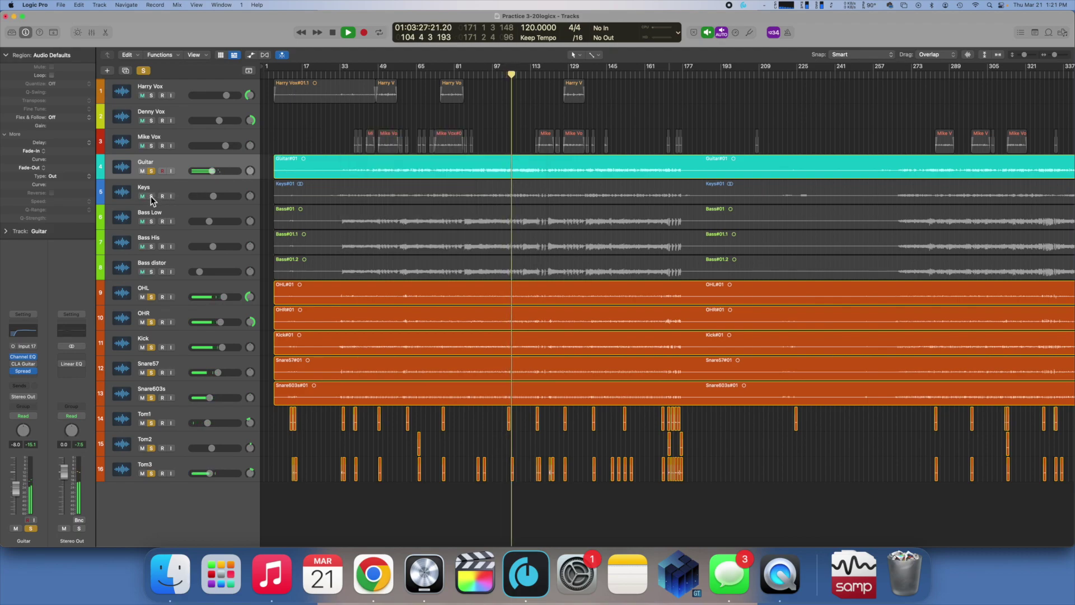
Step: Solo the Keys track alongside the guitar and drums, listen to the blend, and stop playback
{"action": "left_click", "coordinate": [166, 190]}
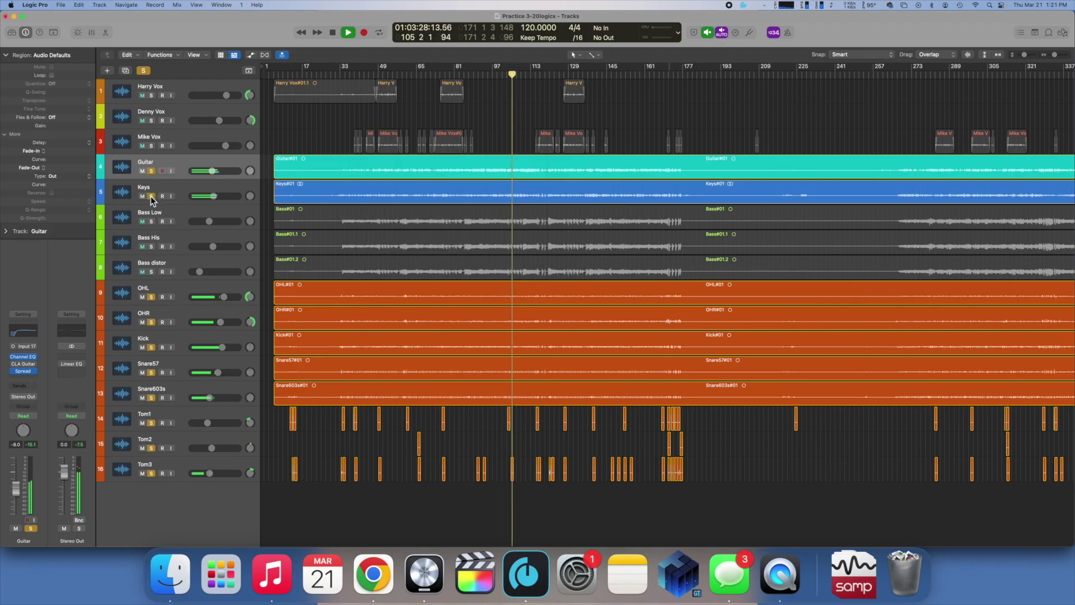
{"action": "left_click", "coordinate": [184, 184]}
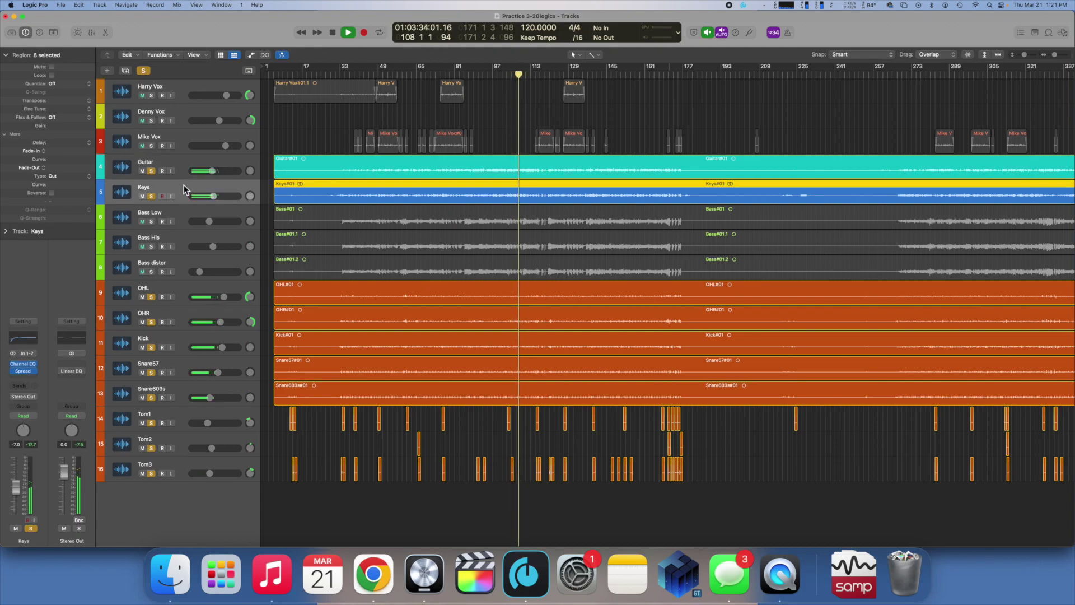
{"action": "key", "text": "space"}
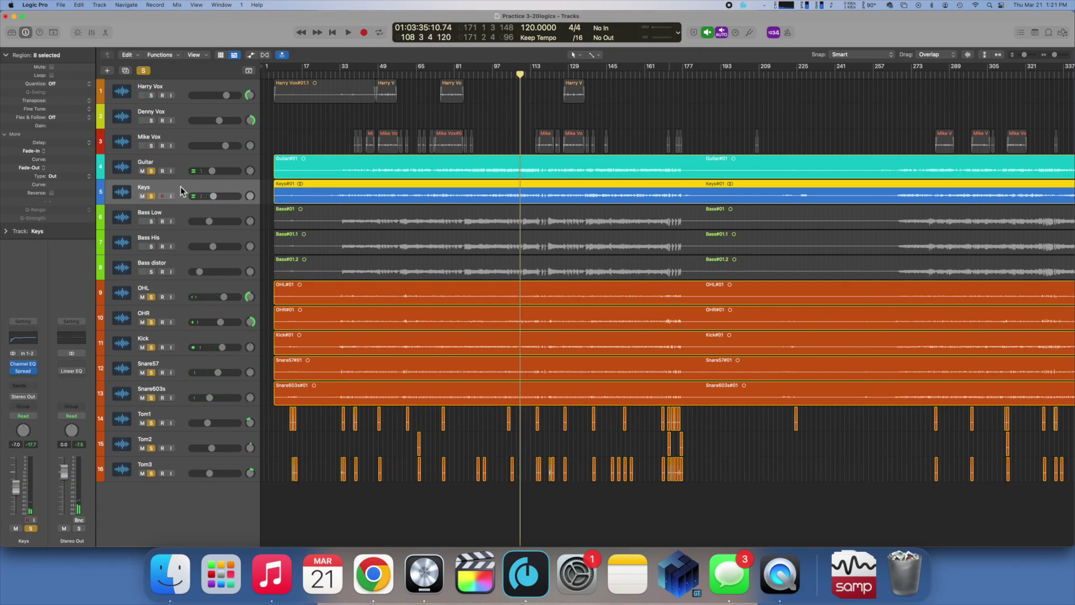
Step: Replay the passage from about bar 83 while reviewing the Guitar track's Channel EQ curve
{"action": "left_click", "coordinate": [180, 164]}
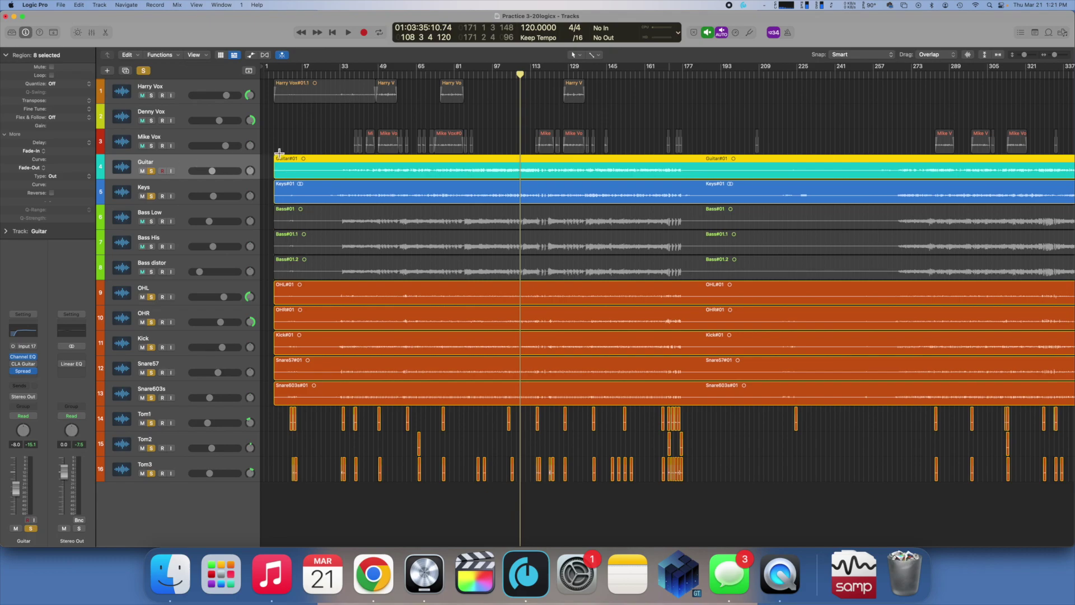
{"action": "left_click", "coordinate": [35, 358]}
{"action": "key", "text": "space"}
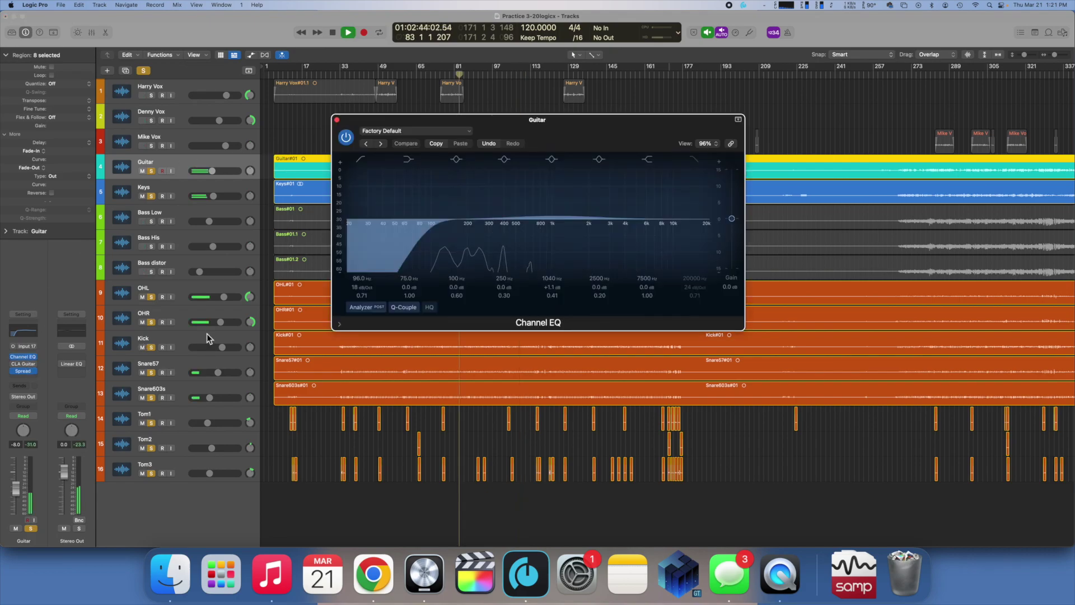
{"action": "left_click", "coordinate": [337, 120]}
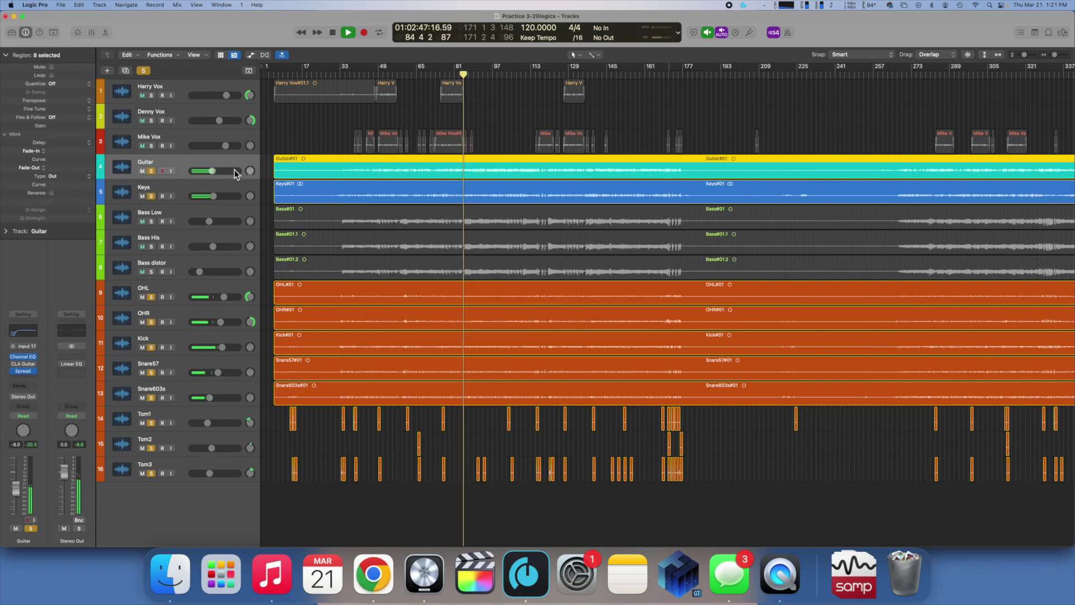
Step: Boost the Keys track's Channel EQ by 0.9 dB at 3140 Hz, close the plug-in and stop playback
{"action": "left_click", "coordinate": [179, 183]}
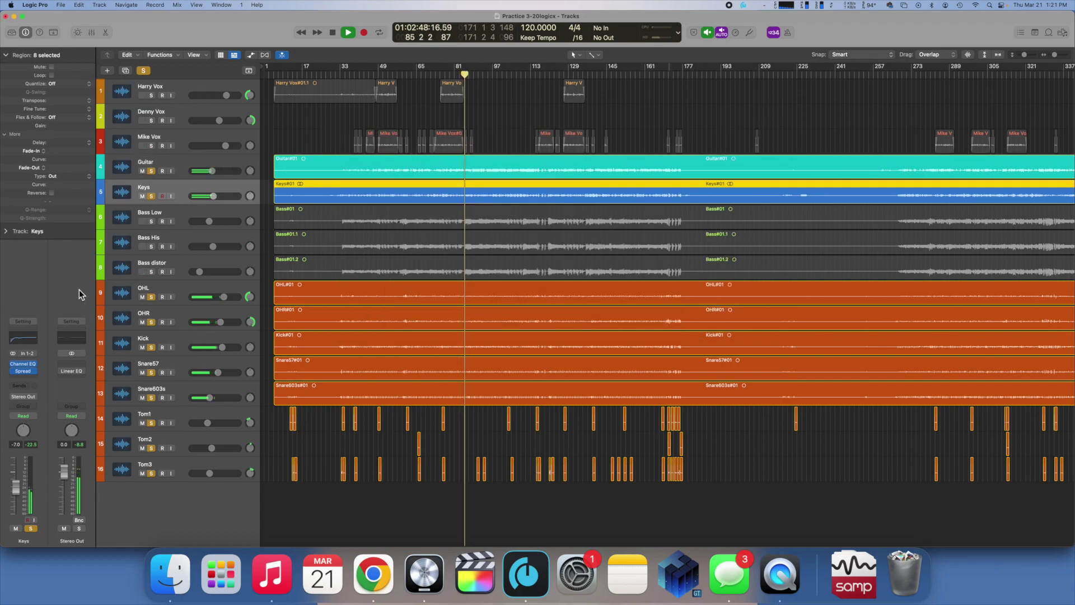
{"action": "left_click", "coordinate": [31, 337]}
{"action": "left_click_drag", "start_coordinate": [562, 287], "coordinate": [610, 289]}
{"action": "mouse_move", "coordinate": [609, 283]}
{"action": "left_mouse_down"}
{"action": "mouse_move", "coordinate": [608, 270]}
{"action": "mouse_move", "coordinate": [609, 281]}
{"action": "left_mouse_up"}
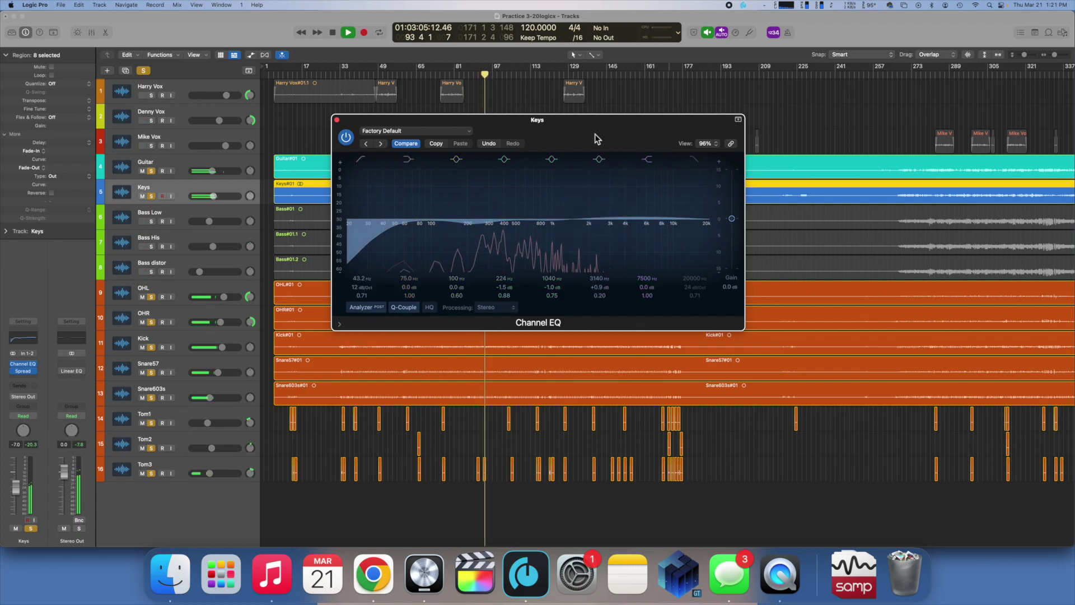
{"action": "left_click", "coordinate": [336, 120]}
{"action": "key", "text": "space"}
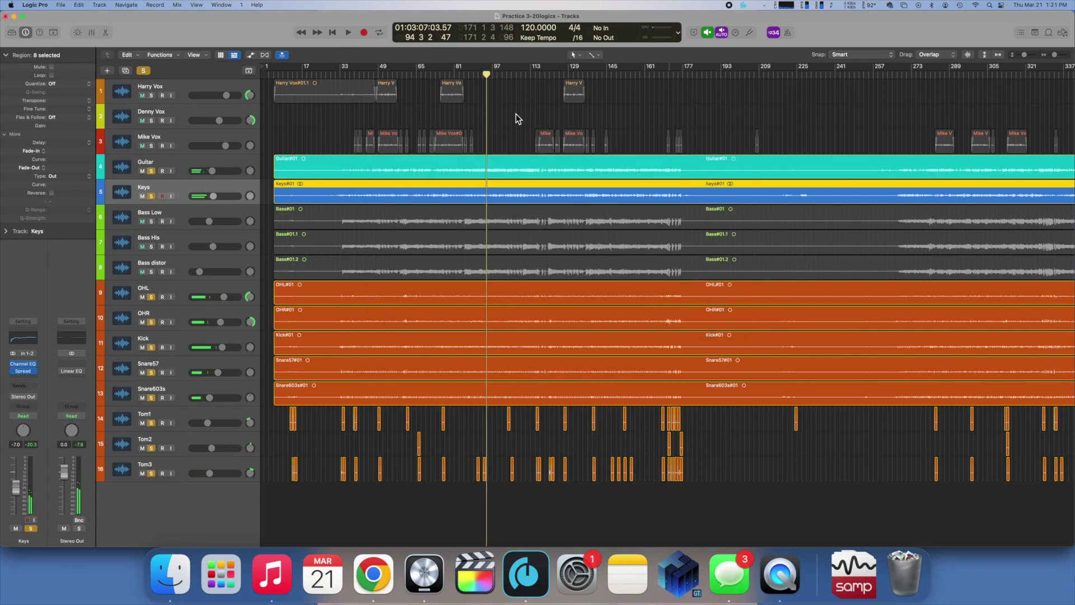
Step: Clear the region selection and turn off solo on the keys, guitar and all drum tracks
{"action": "left_click", "coordinate": [515, 115]}
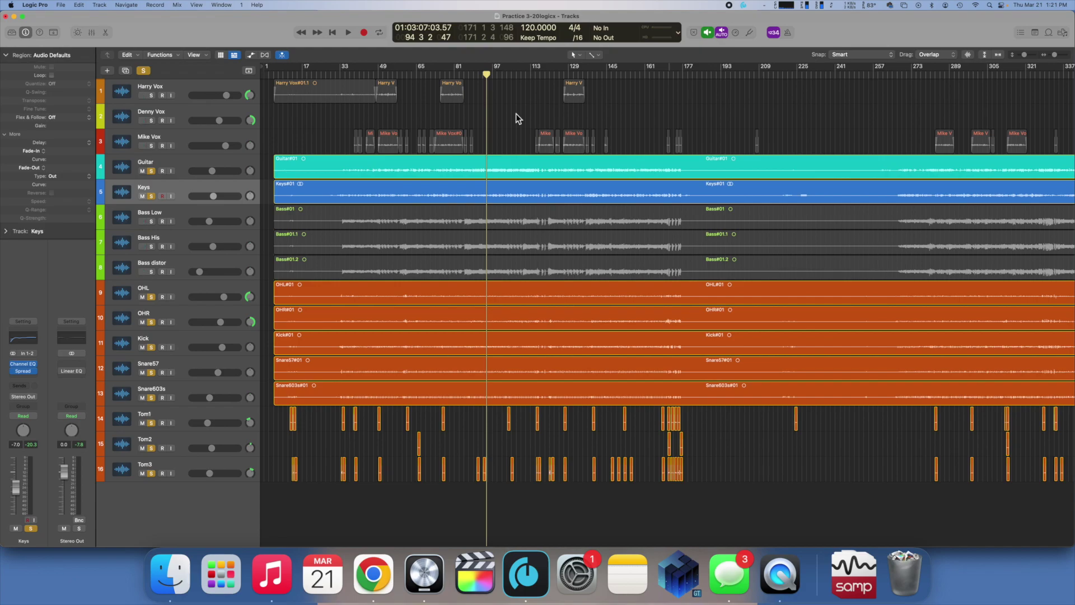
{"action": "left_click", "coordinate": [151, 196]}
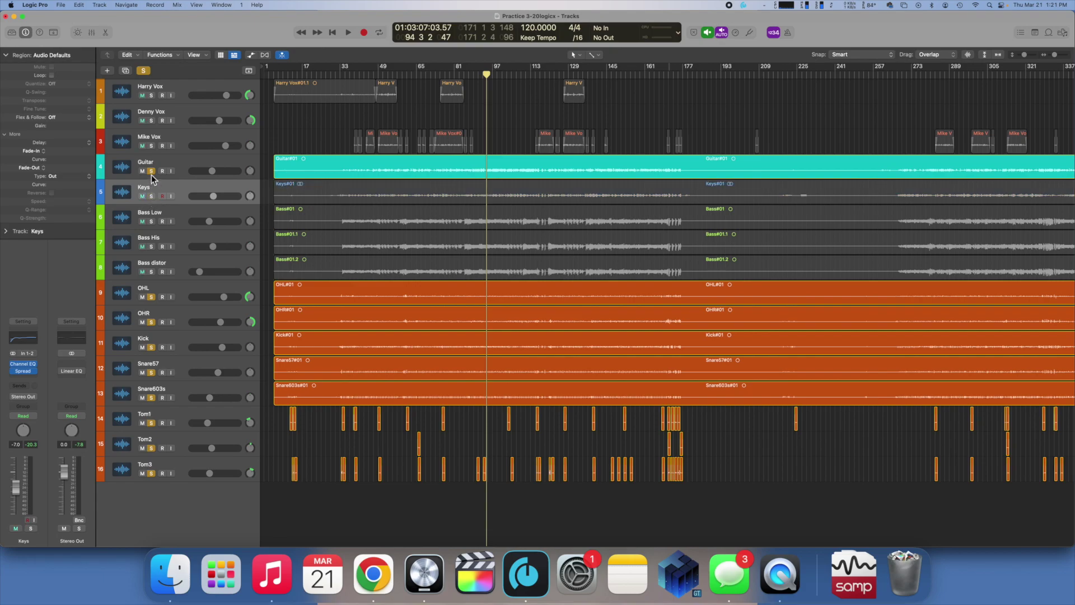
{"action": "left_click", "coordinate": [152, 171]}
{"action": "left_click", "coordinate": [151, 297]}
{"action": "left_click_drag", "start_coordinate": [151, 324], "coordinate": [153, 475]}
Step: Play the full unsoloed mix from around bar 83 to hear the guitar and keys in context
{"action": "key", "text": "space"}
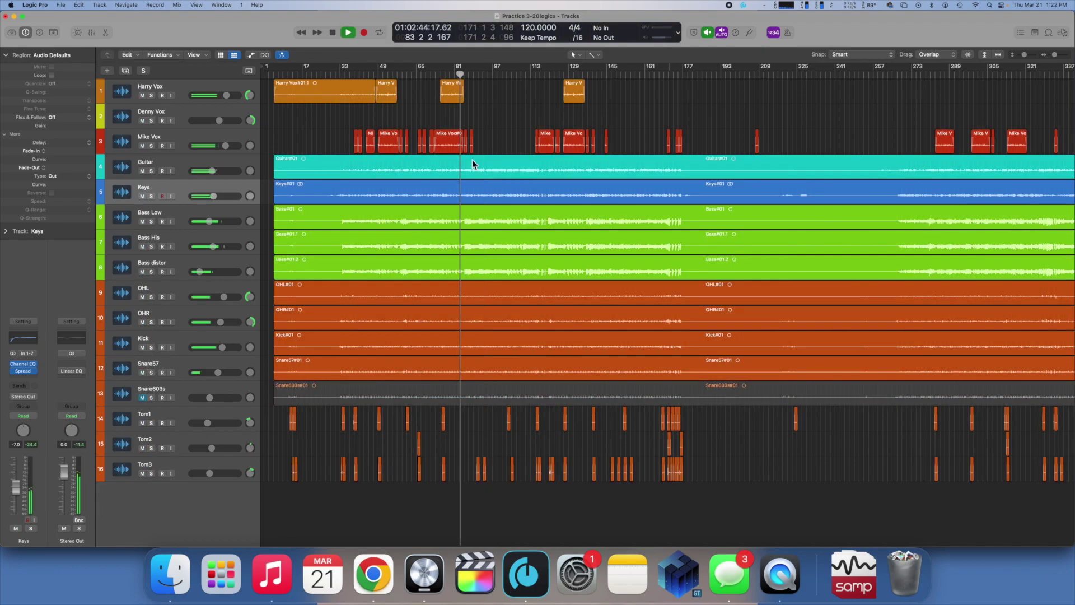
{"action": "left_click", "coordinate": [485, 77]}
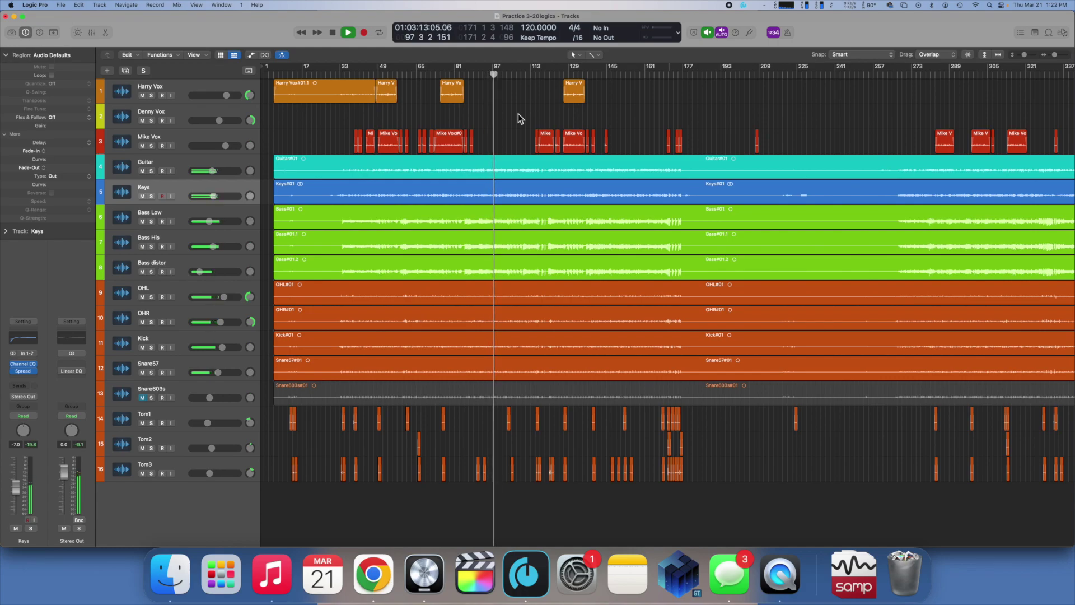
{"action": "key", "text": "space"}
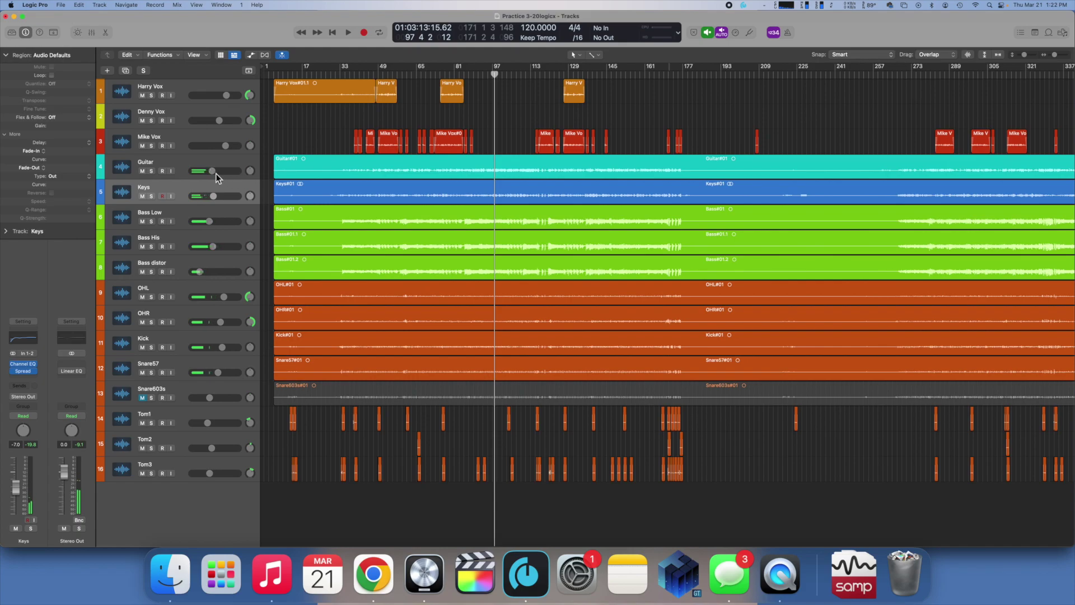
{"action": "mouse_move", "coordinate": [216, 175]}
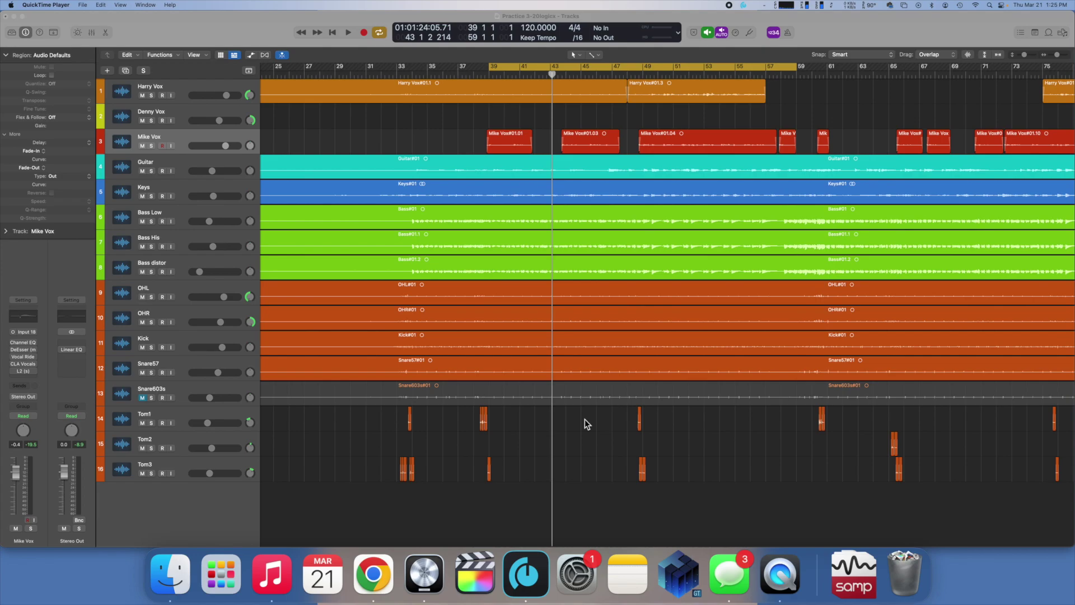
Step: Enable the low cut on the third vocal track's Channel EQ, raise its cutoff frequency, and audition it in the mix
{"action": "left_click", "coordinate": [186, 139]}
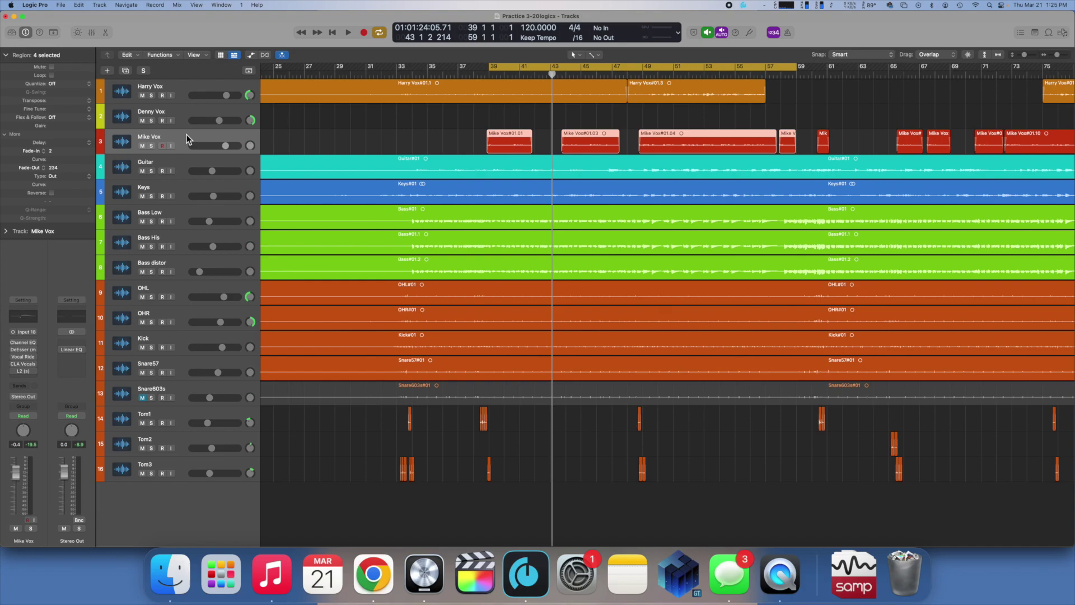
{"action": "mouse_move", "coordinate": [13, 347]}
{"action": "left_click", "coordinate": [13, 346]}
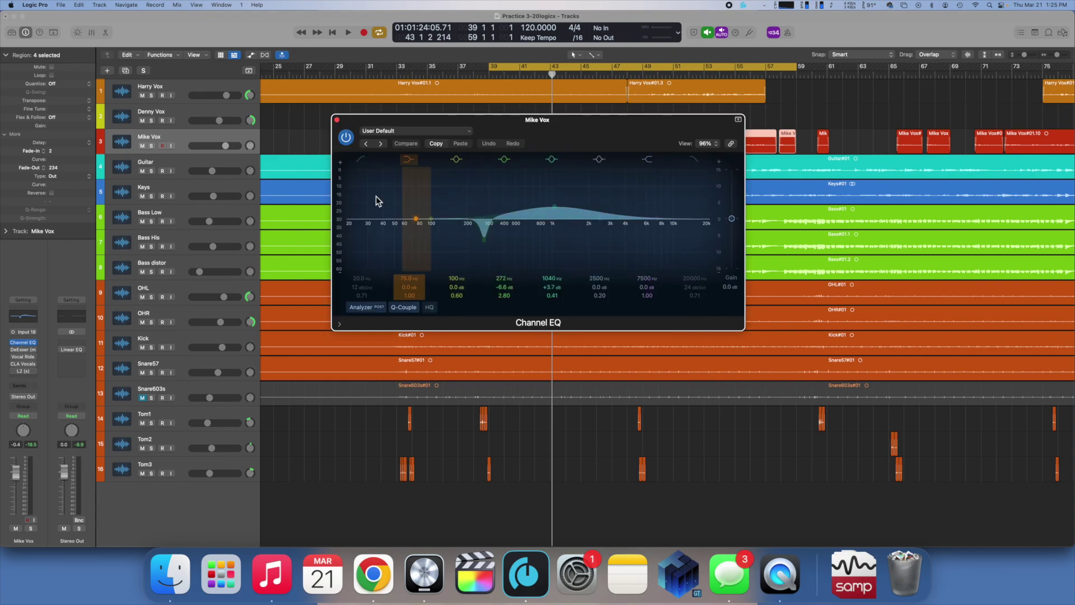
{"action": "left_click", "coordinate": [360, 159]}
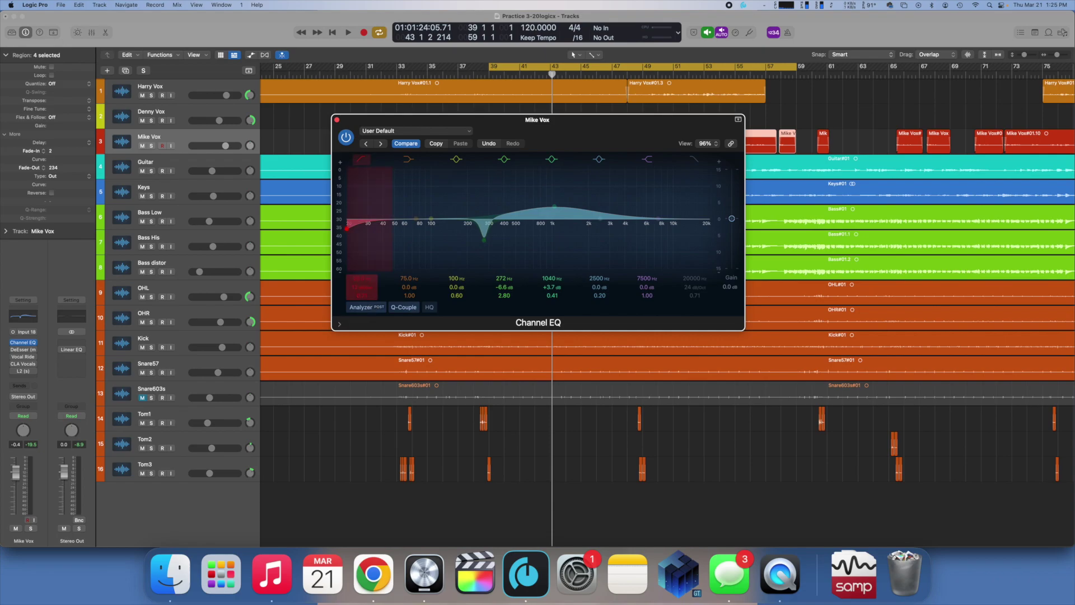
{"action": "left_click_drag", "start_coordinate": [368, 288], "coordinate": [369, 272]}
{"action": "key", "text": "space"}
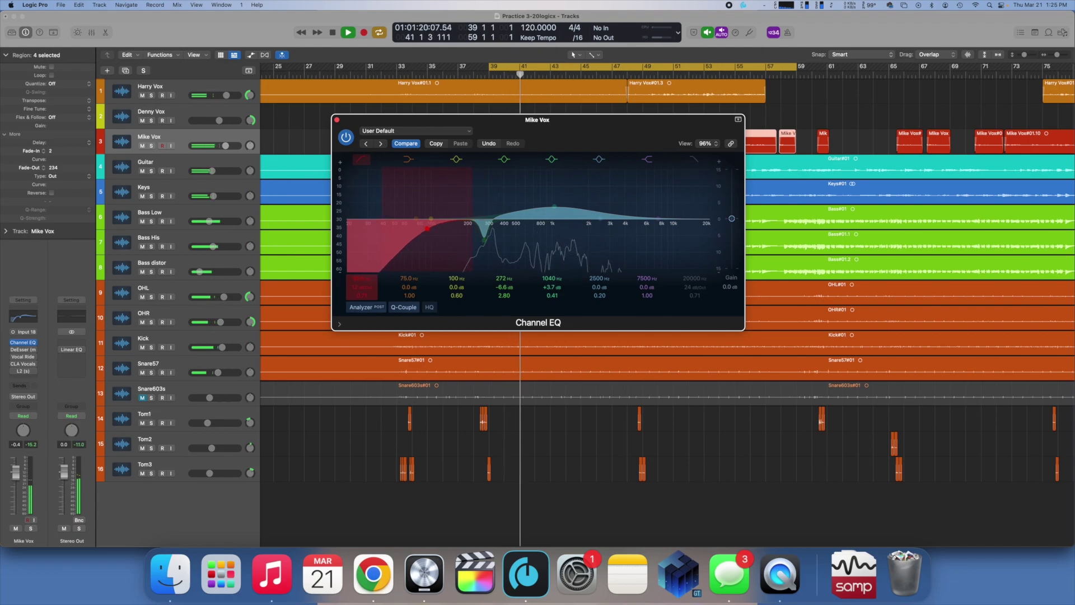
{"action": "key", "text": "space"}
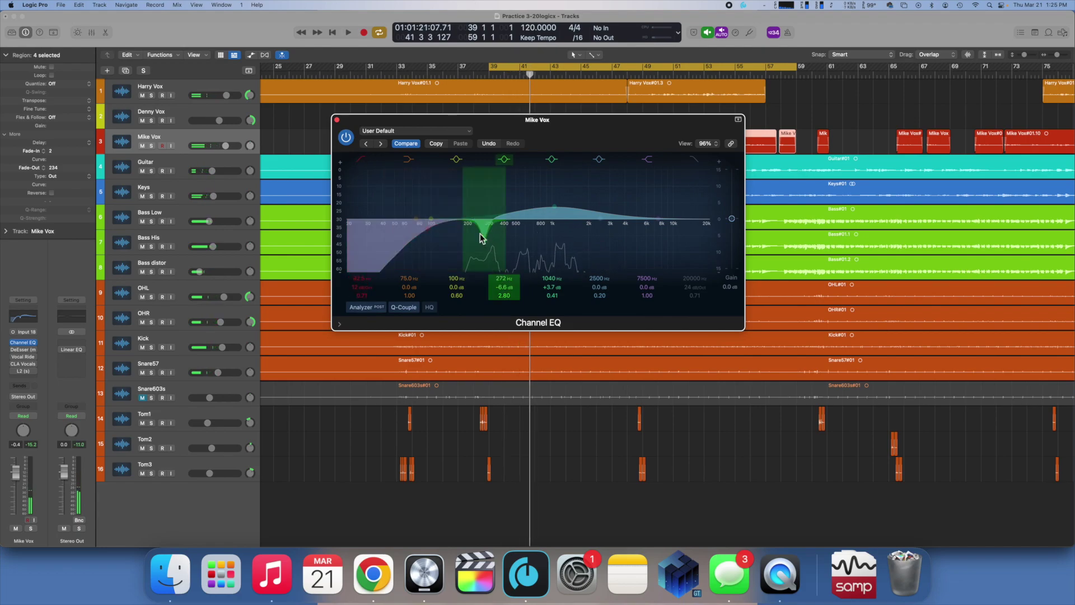
{"action": "left_click", "coordinate": [337, 120]}
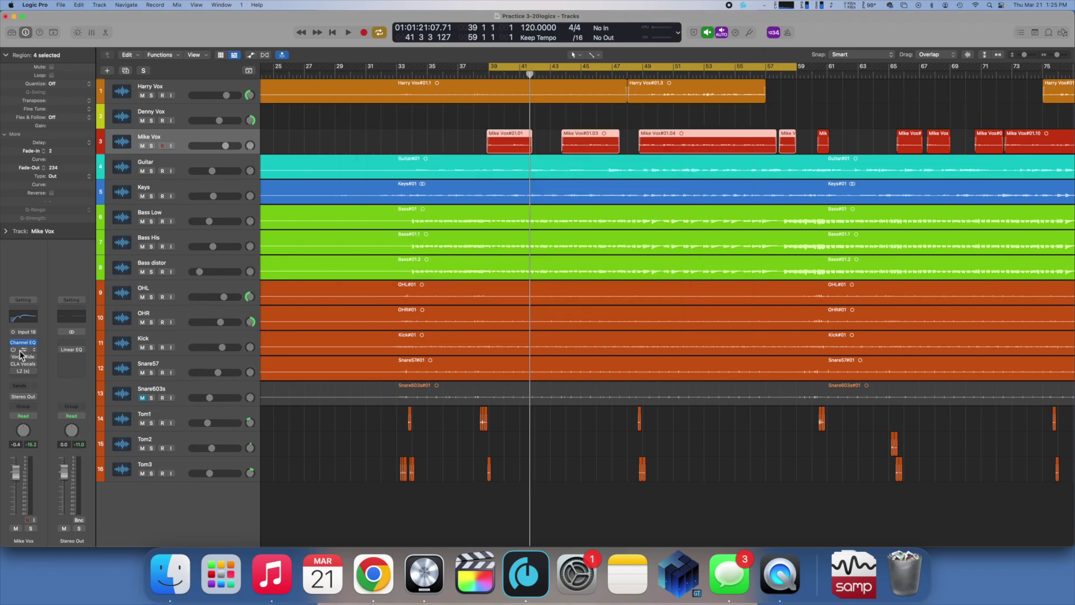
Step: Turn on the DeEsser on the third vocal track, audition it in the mix, stop playback and close the plug-in
{"action": "key", "text": "space"}
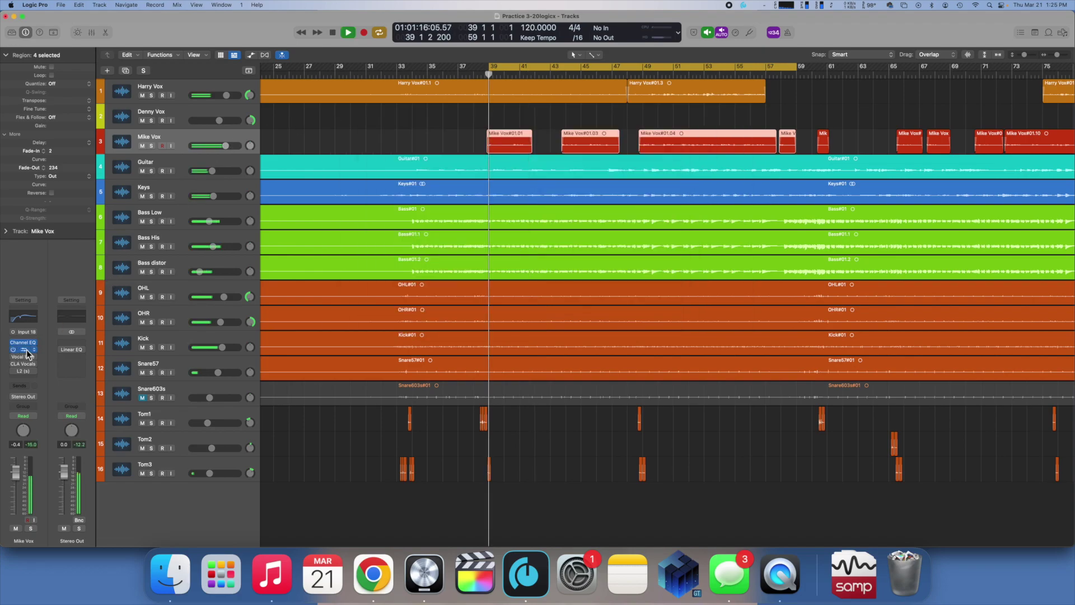
{"action": "left_click", "coordinate": [26, 351]}
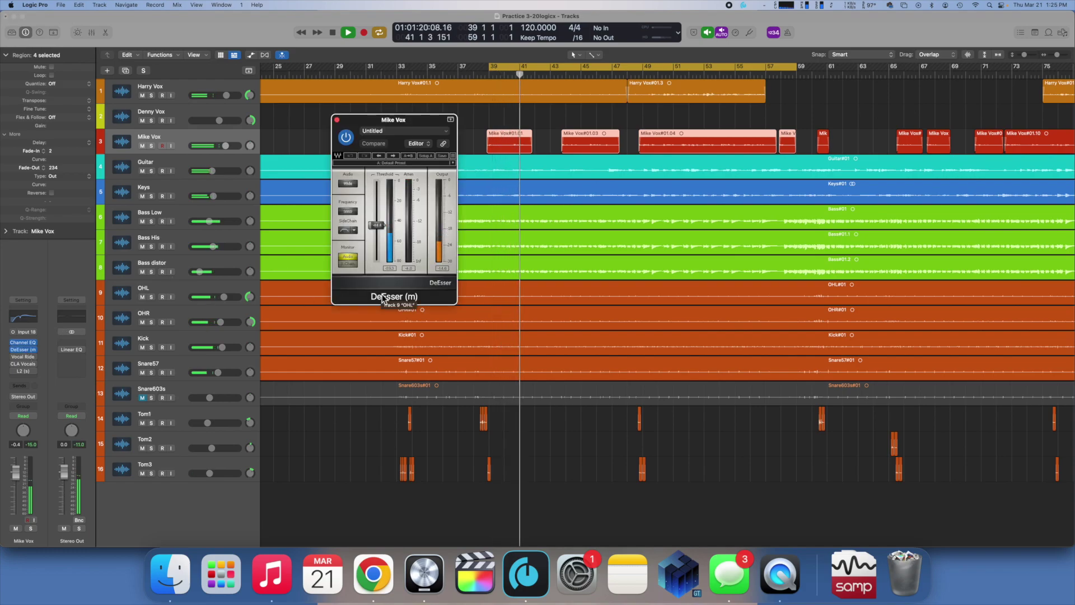
{"action": "key", "text": "space"}
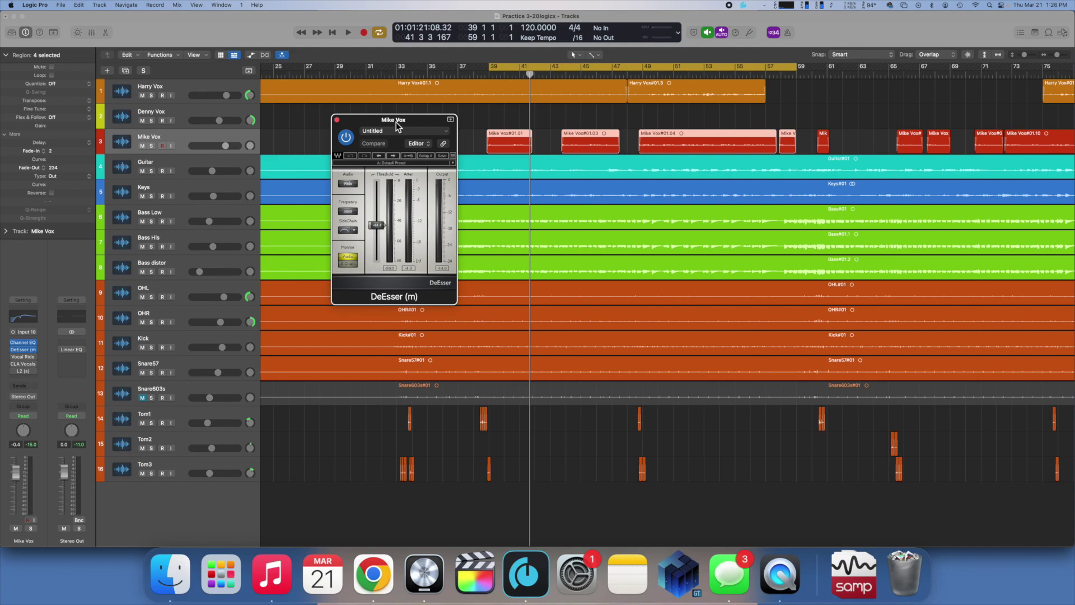
{"action": "left_click", "coordinate": [337, 119]}
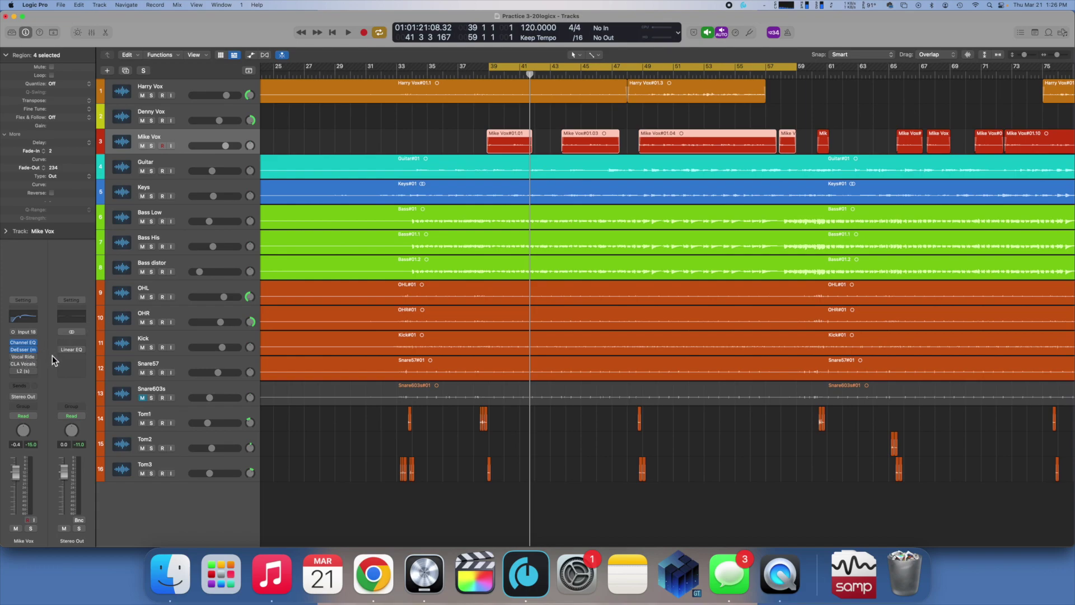
Step: Turn on the third vocal track's Vocal Rider, lower its target level slightly during playback, and close the plug-in
{"action": "mouse_move", "coordinate": [17, 360]}
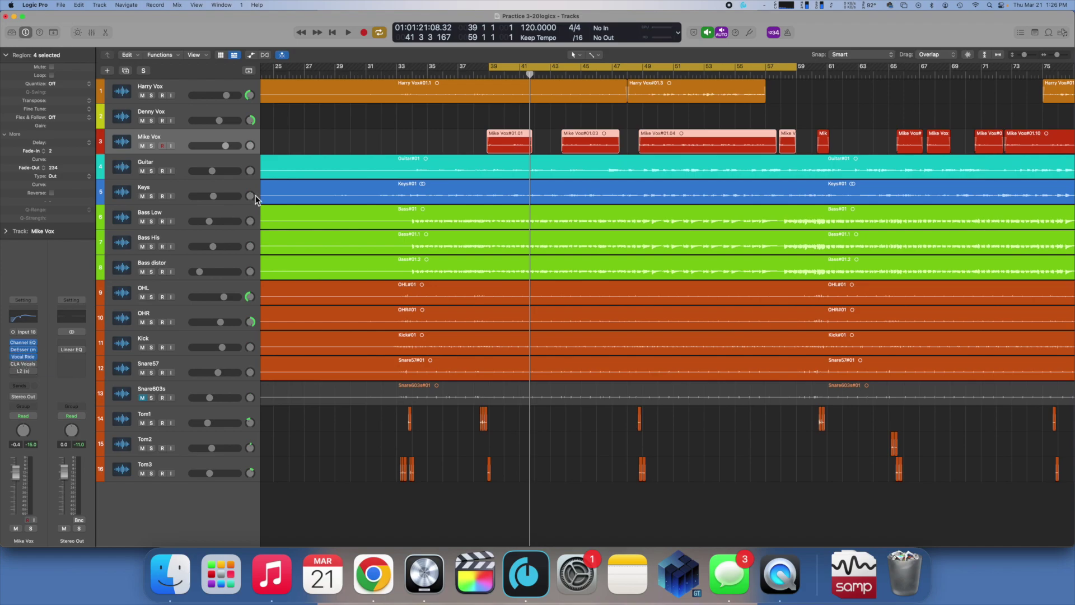
{"action": "left_click", "coordinate": [414, 144]}
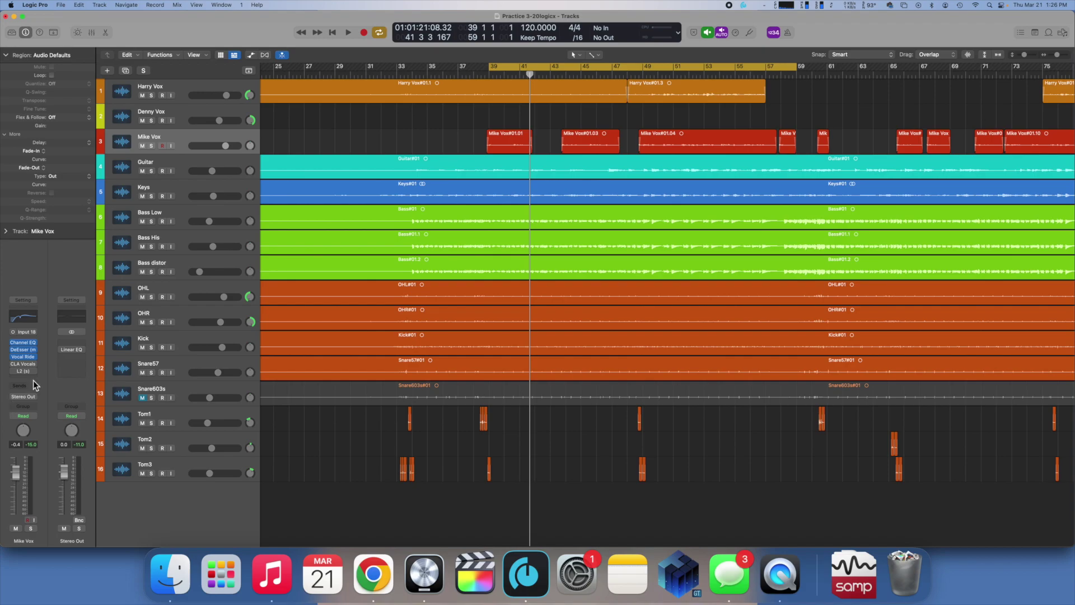
{"action": "left_click", "coordinate": [22, 357]}
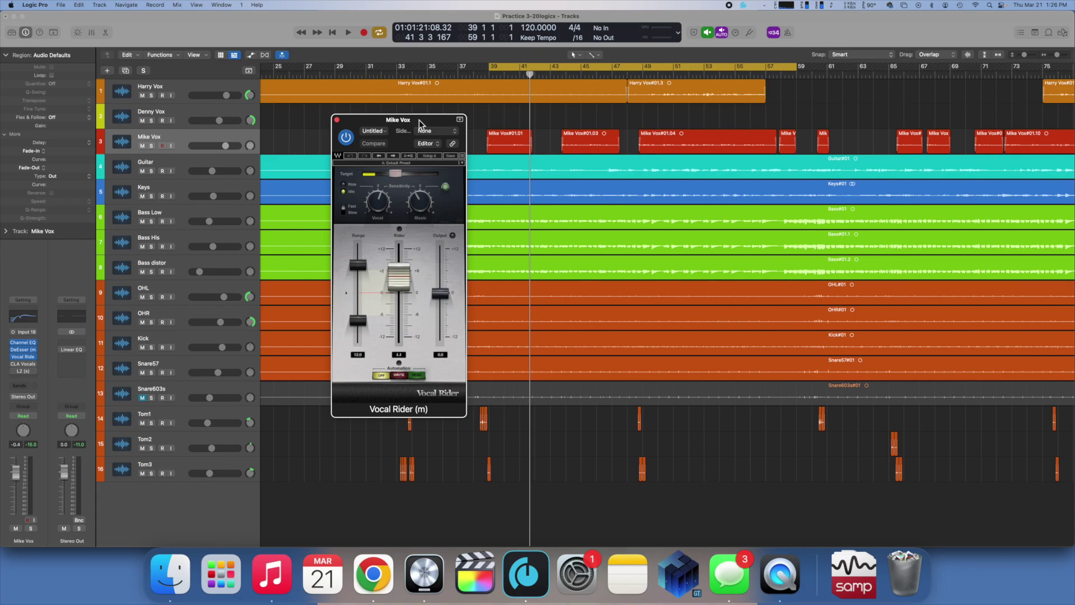
{"action": "key", "text": "space"}
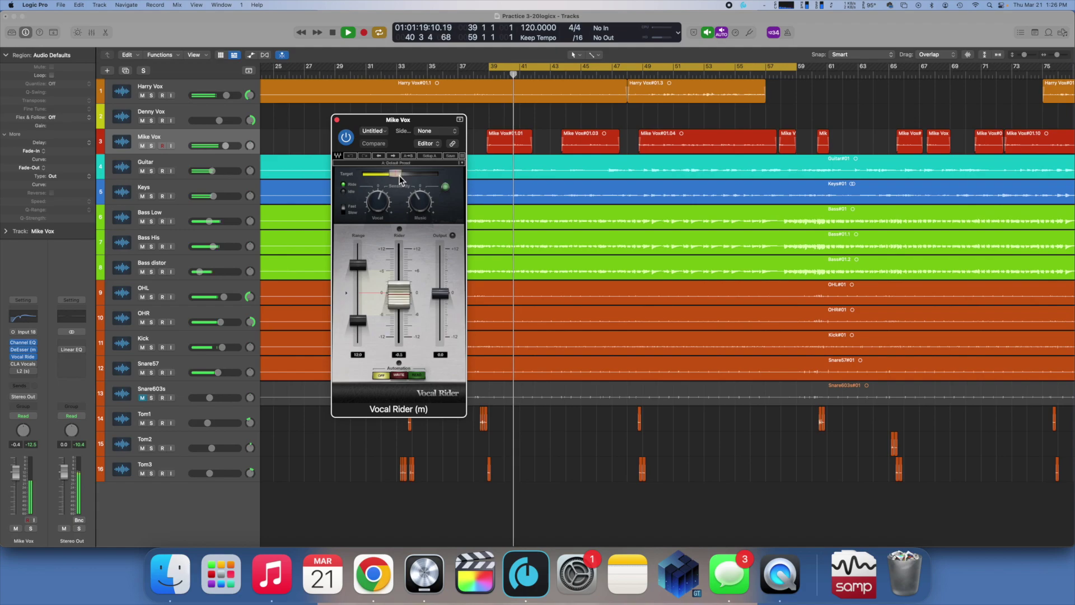
{"action": "left_click_drag", "start_coordinate": [398, 175], "coordinate": [396, 178]}
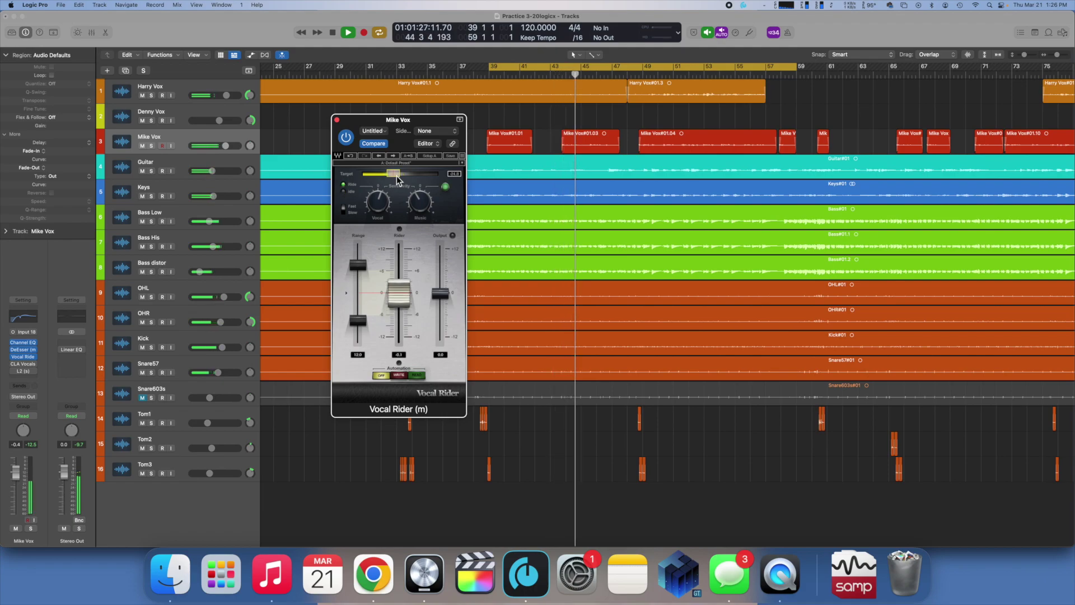
{"action": "key", "text": "space"}
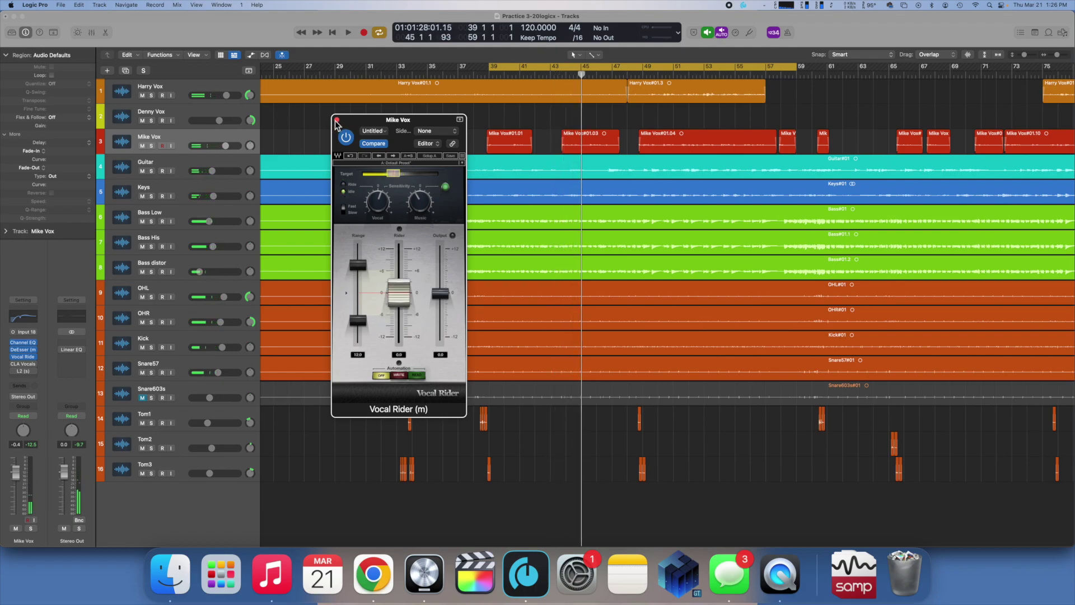
{"action": "left_click", "coordinate": [336, 120]}
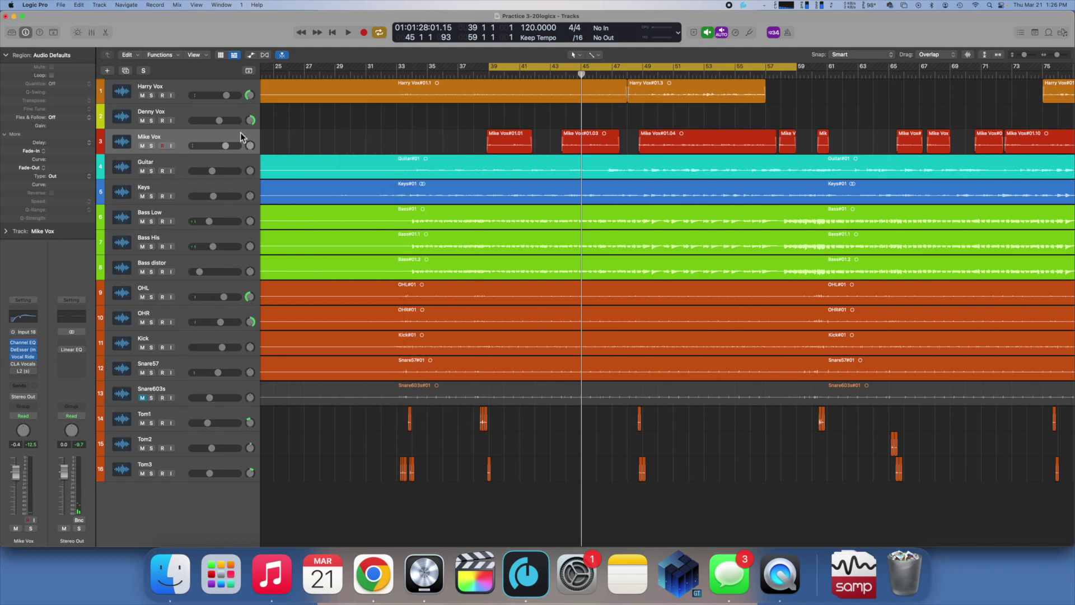
Step: Turn on CLA Vocals on the third vocal track, audition it in the mix, and close the plug-in
{"action": "mouse_move", "coordinate": [17, 370]}
{"action": "key", "text": "space"}
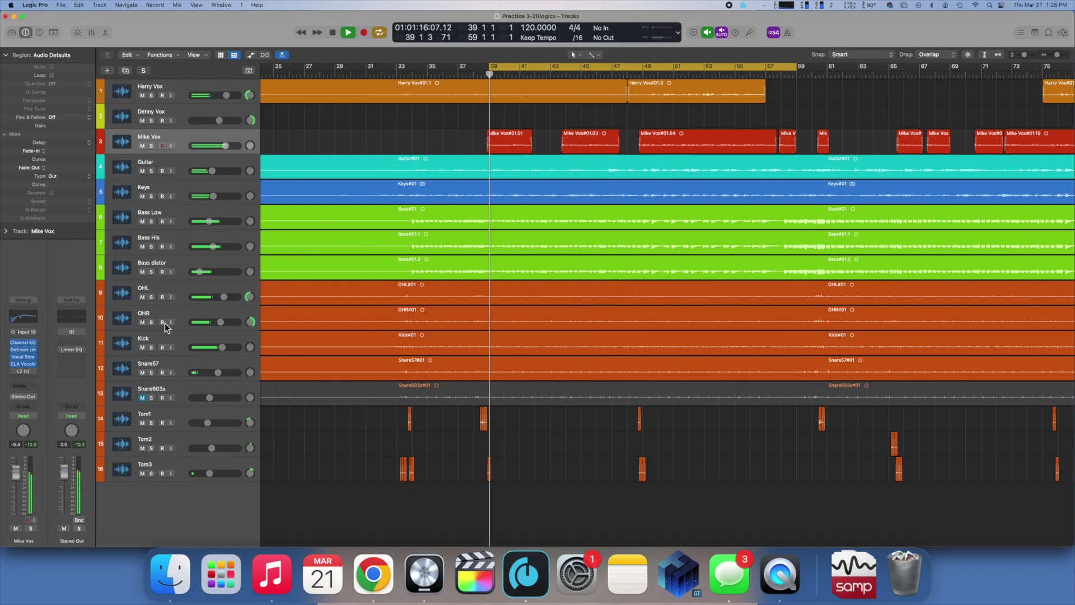
{"action": "left_click", "coordinate": [23, 364]}
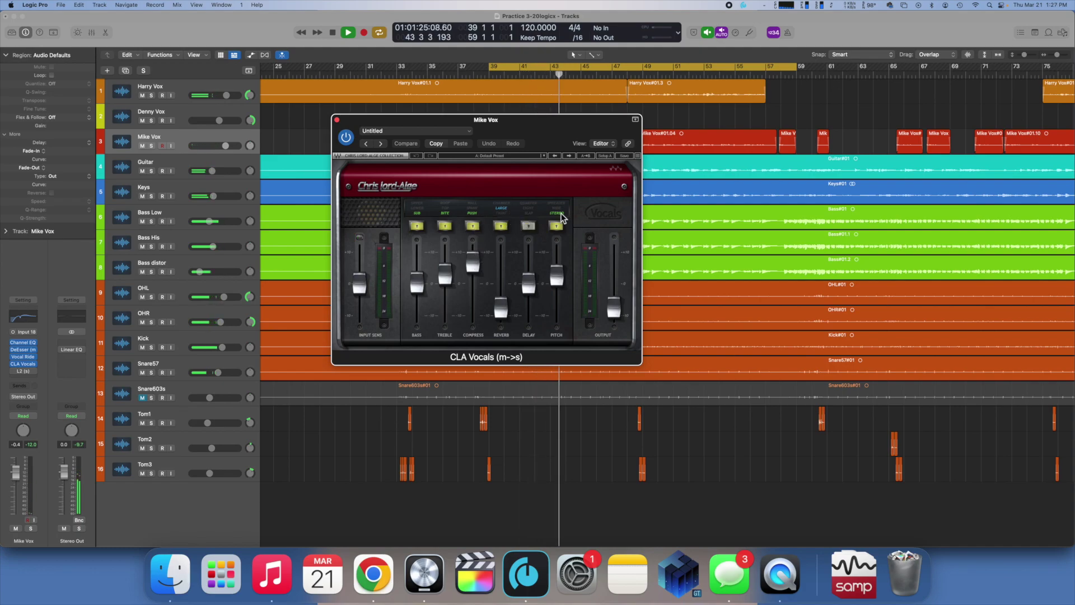
{"action": "left_click", "coordinate": [337, 119]}
{"action": "key", "text": "space"}
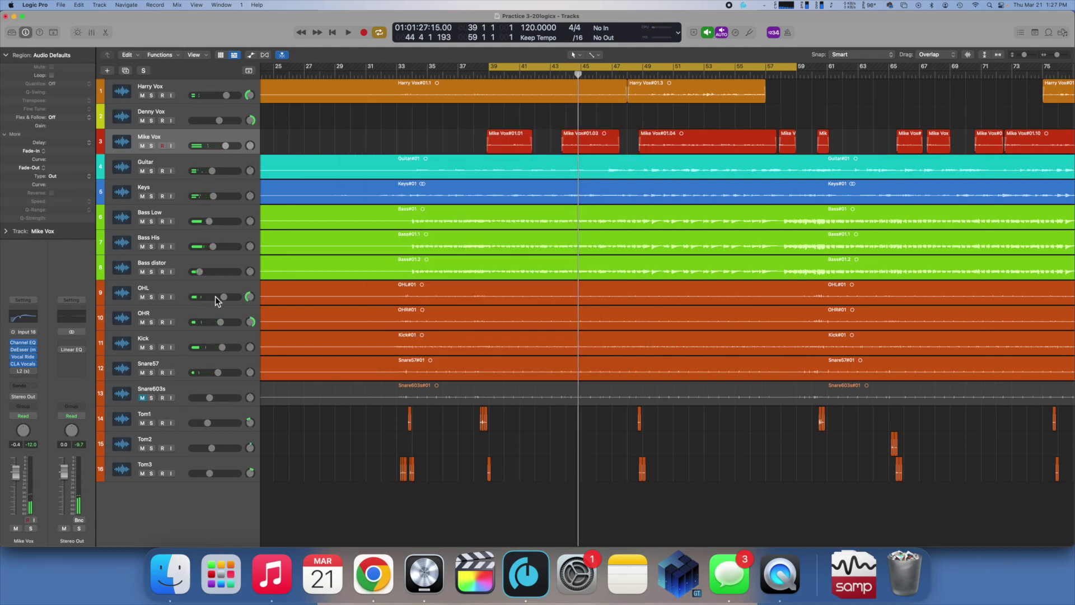
Step: Check the channel strips of the distorted bass and keys tracks, and reselect the third vocal track with no regions selected
{"action": "left_click", "coordinate": [156, 265]}
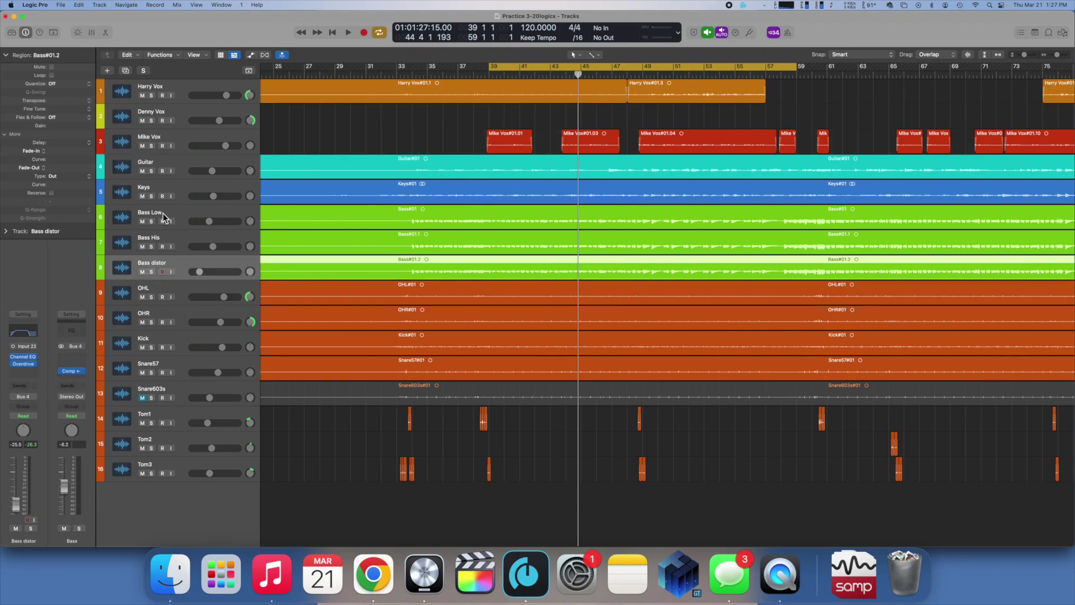
{"action": "left_click", "coordinate": [162, 186]}
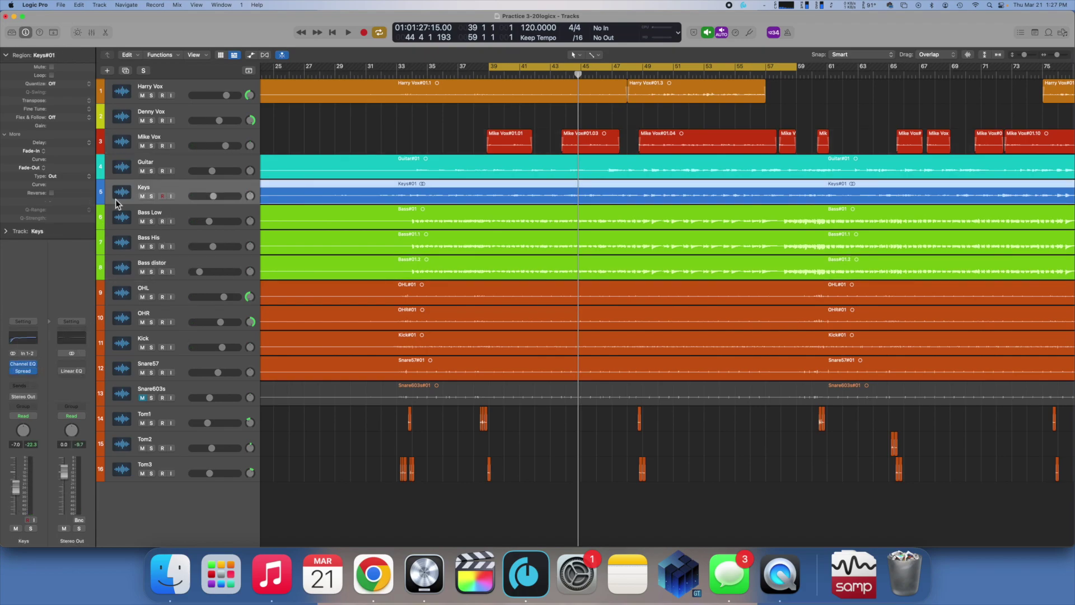
{"action": "left_click", "coordinate": [165, 133]}
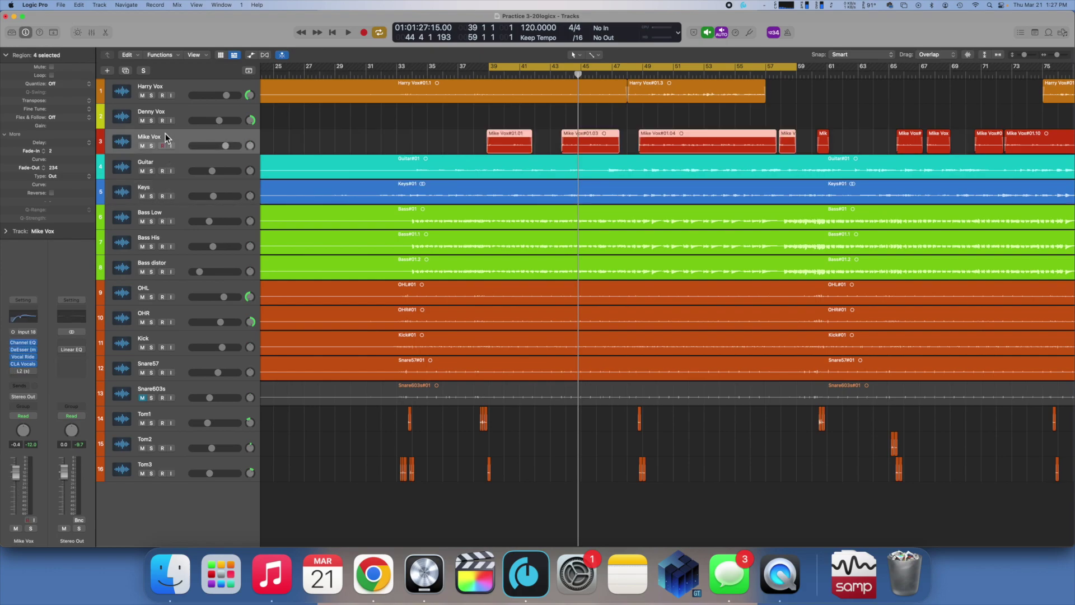
{"action": "left_click", "coordinate": [476, 112]}
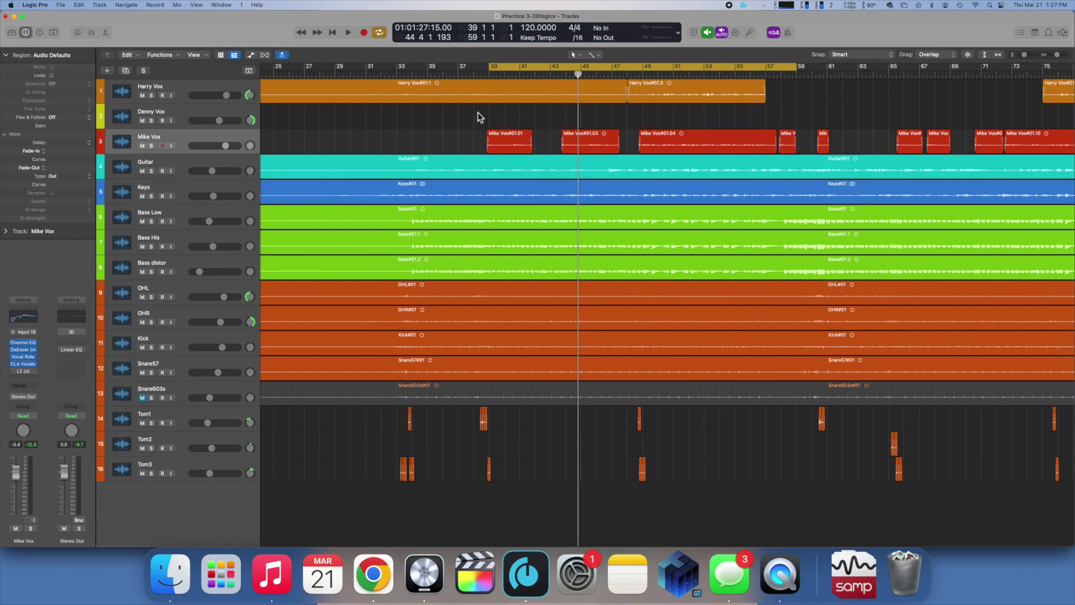
Step: Turn on the third vocal track's L2 limiter and play from about bar 546 with cycle mode off
{"action": "key", "text": "space"}
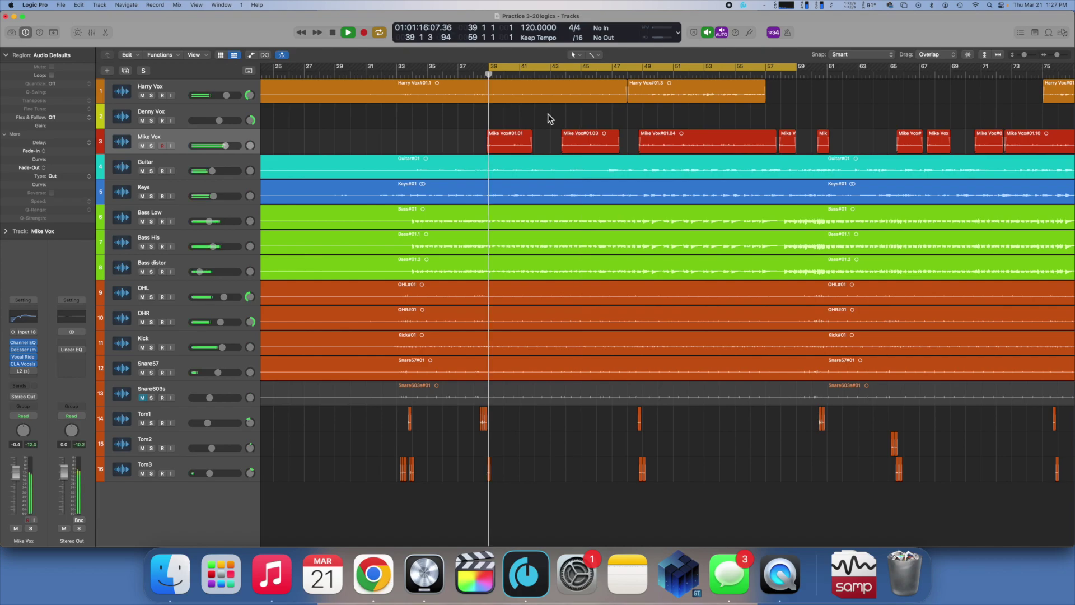
{"action": "left_click", "coordinate": [24, 371]}
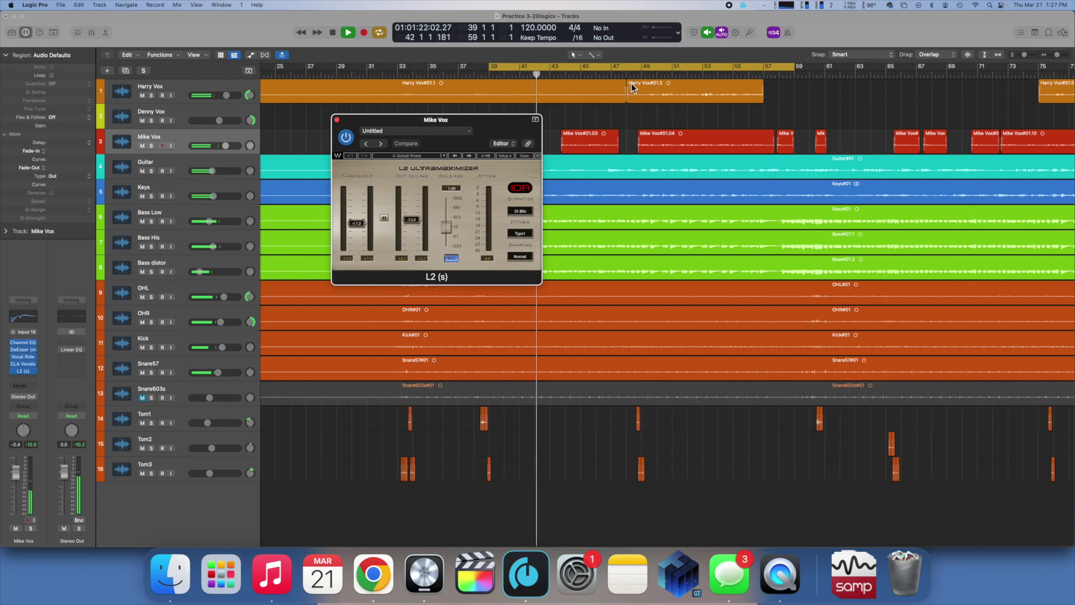
{"action": "key", "text": "z"}
{"action": "left_click", "coordinate": [721, 77]}
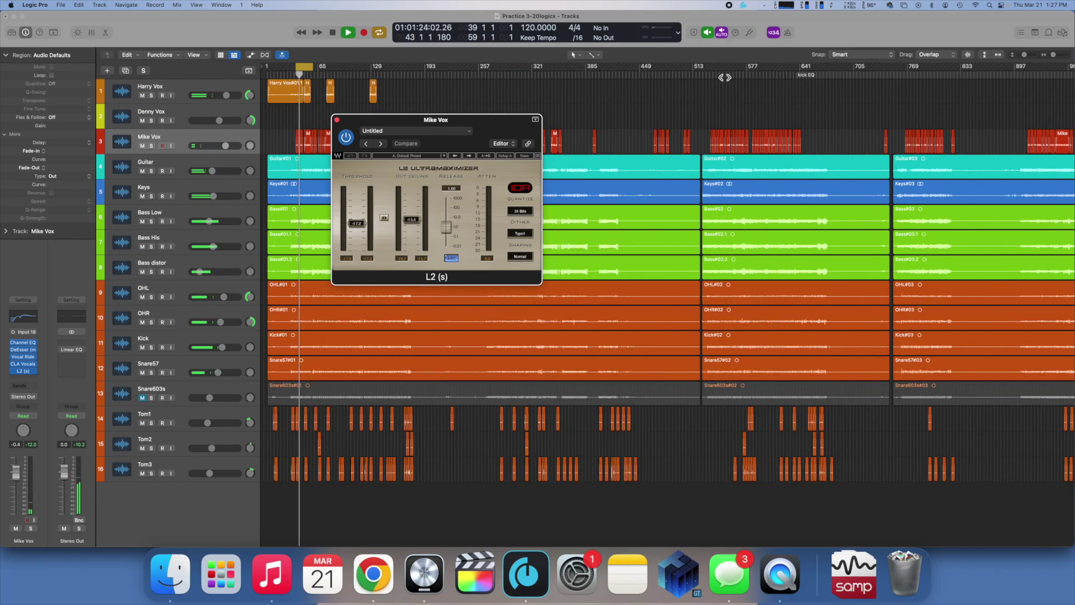
{"action": "left_click", "coordinate": [307, 68]}
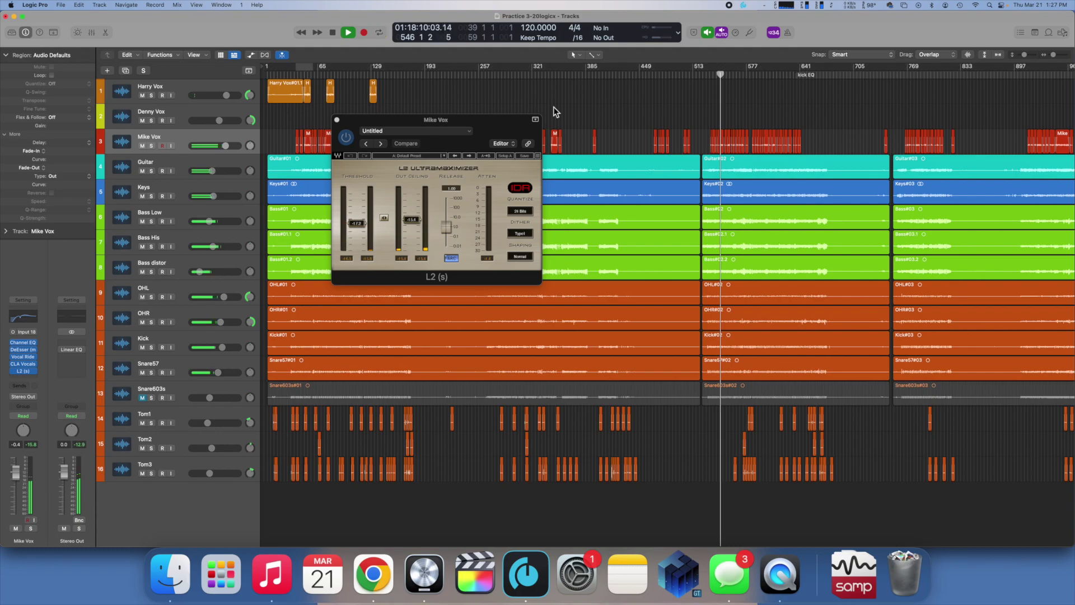
Step: Audition passages around bars 951, 1224, 1544 and 1872 to check how the L2 limiter reacts to the vocals
{"action": "scroll", "coordinate": [556, 111], "scroll_direction": "right", "scroll_amount": 10}
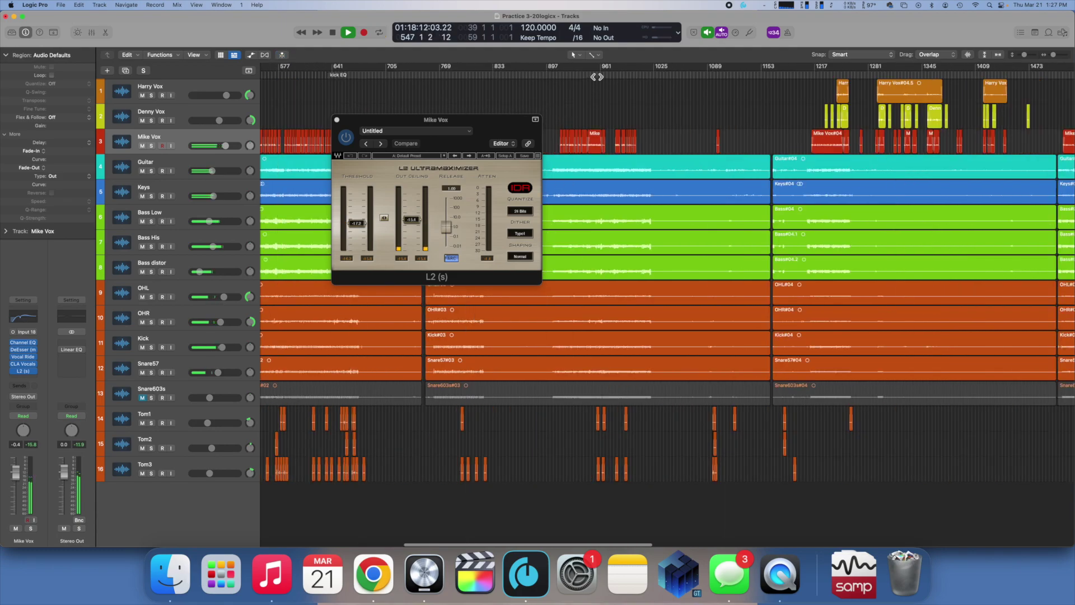
{"action": "scroll", "coordinate": [642, 110], "scroll_direction": "right", "scroll_amount": 5}
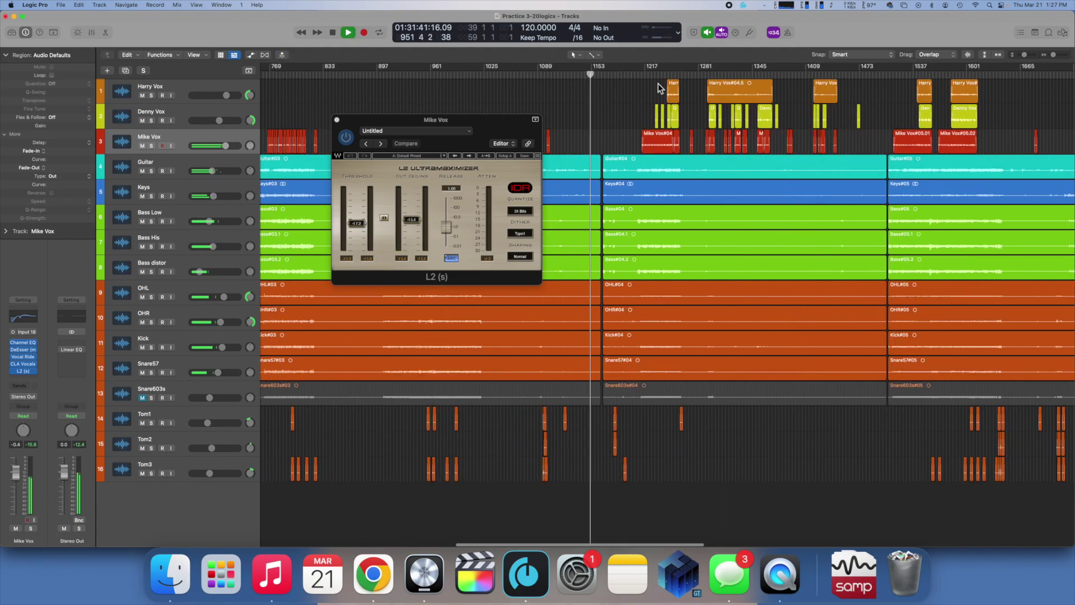
{"action": "scroll", "coordinate": [606, 112], "scroll_direction": "right", "scroll_amount": 10}
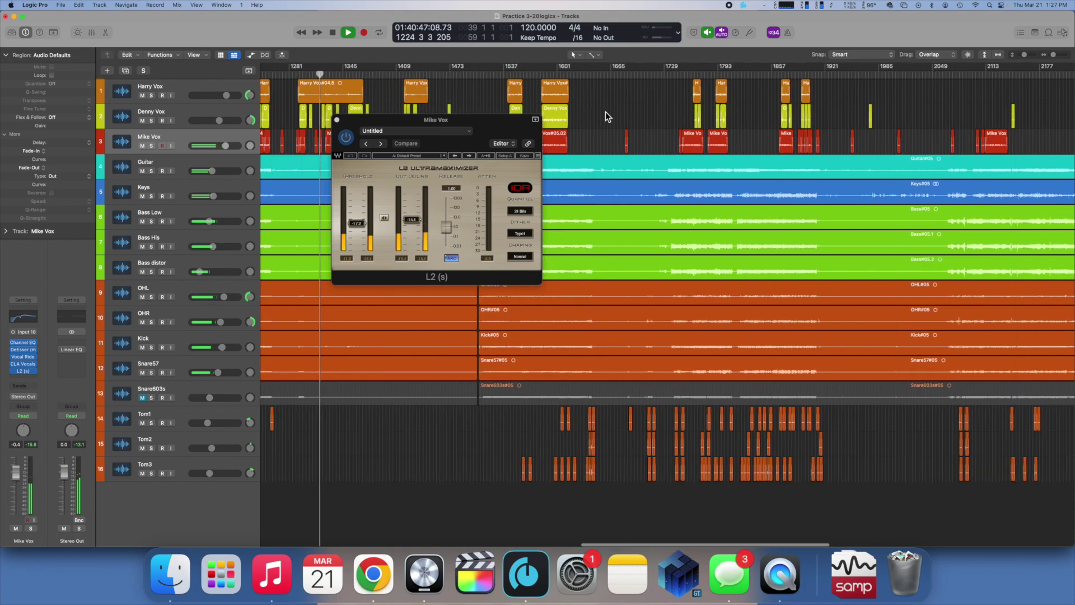
{"action": "scroll", "coordinate": [606, 112], "scroll_direction": "left", "scroll_amount": 3}
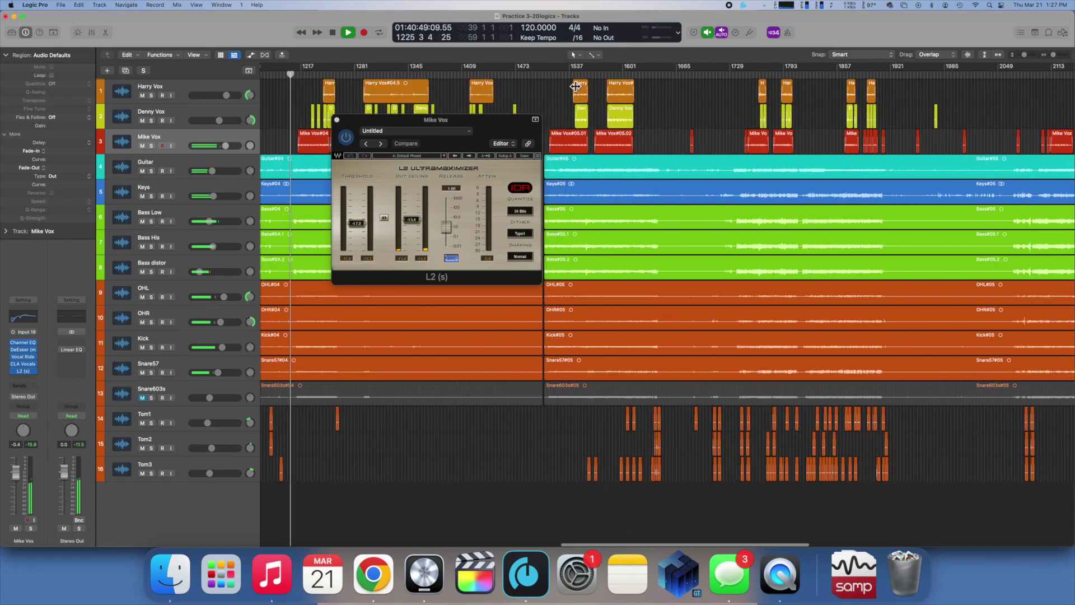
{"action": "left_click", "coordinate": [576, 76]}
{"action": "scroll", "coordinate": [598, 108], "scroll_direction": "up", "scroll_amount": 10}
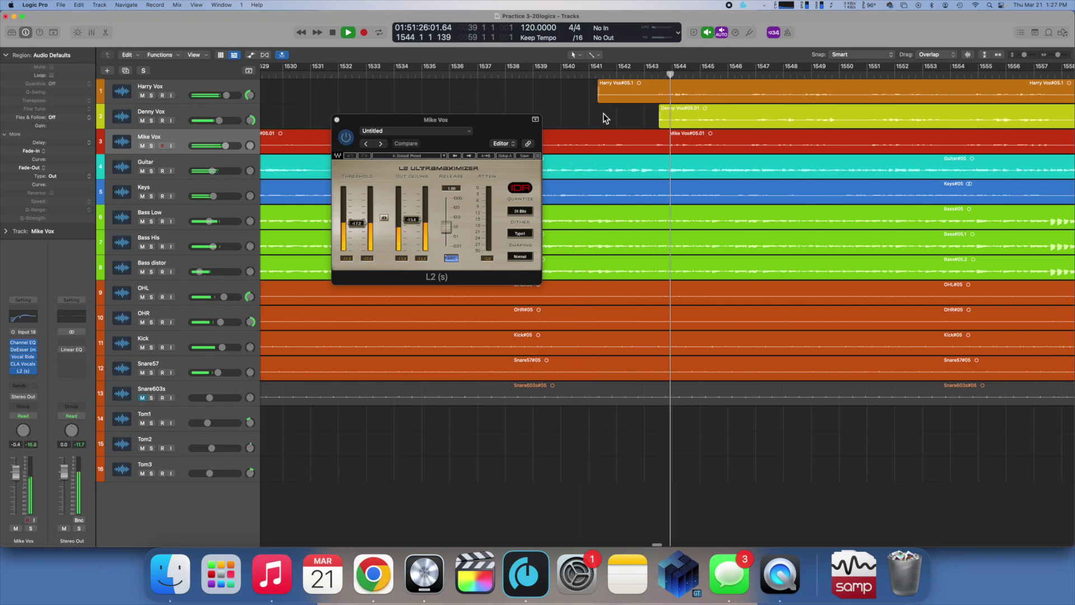
{"action": "scroll", "coordinate": [603, 113], "scroll_direction": "down", "scroll_amount": 10}
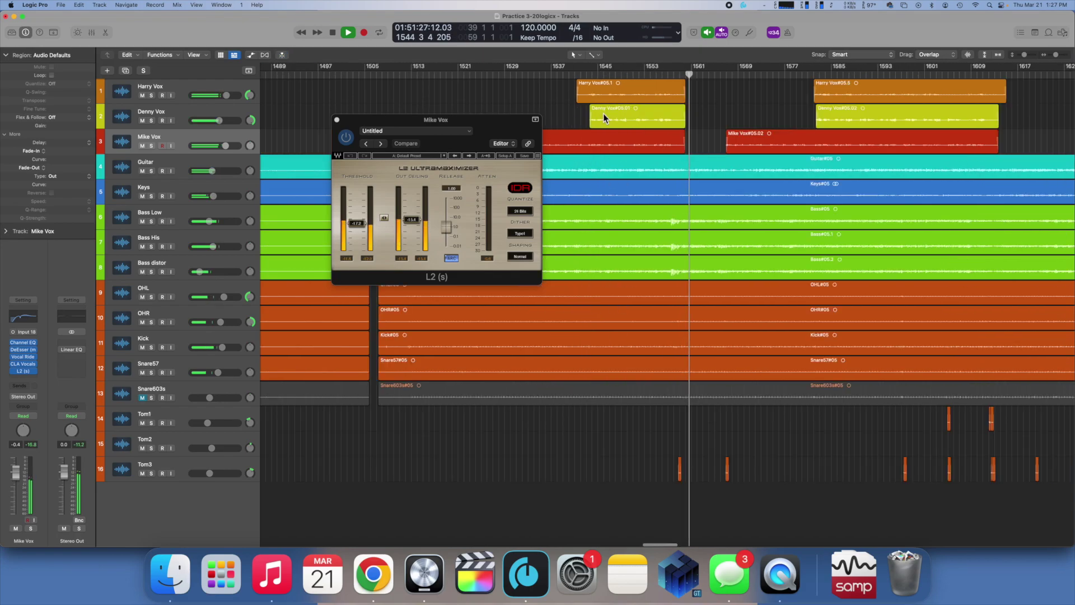
{"action": "scroll", "coordinate": [602, 113], "scroll_direction": "right", "scroll_amount": 15}
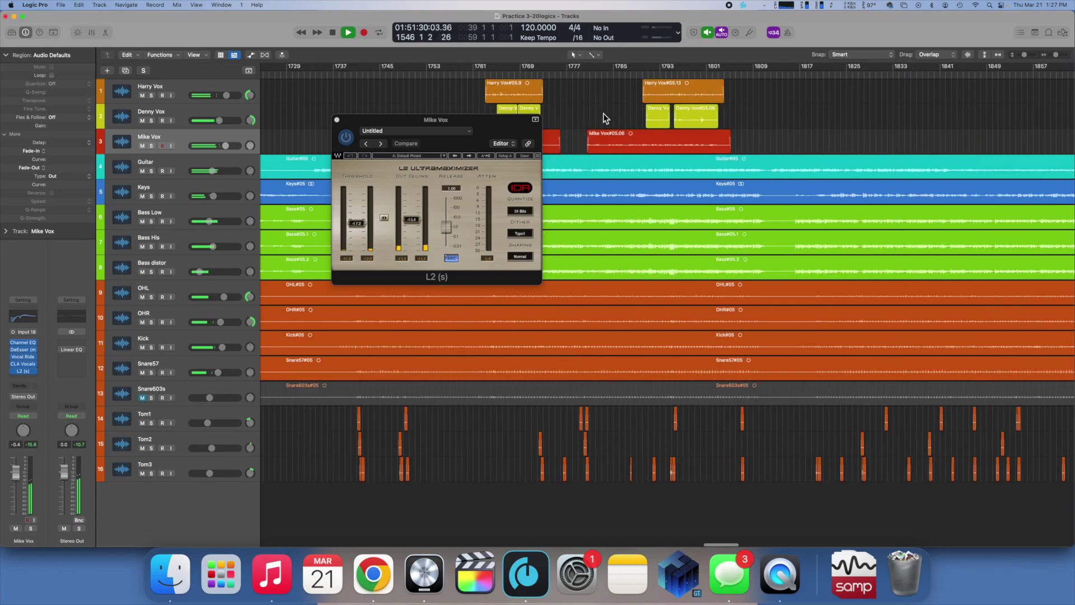
{"action": "scroll", "coordinate": [603, 113], "scroll_direction": "right", "scroll_amount": 2}
{"action": "left_click", "coordinate": [578, 74]}
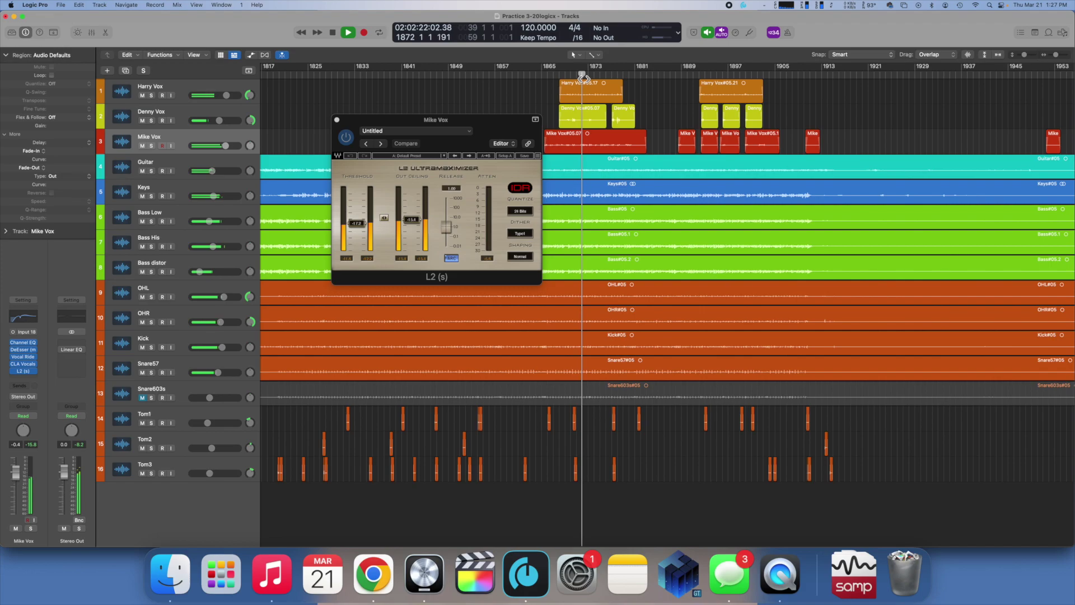
{"action": "key", "text": "space"}
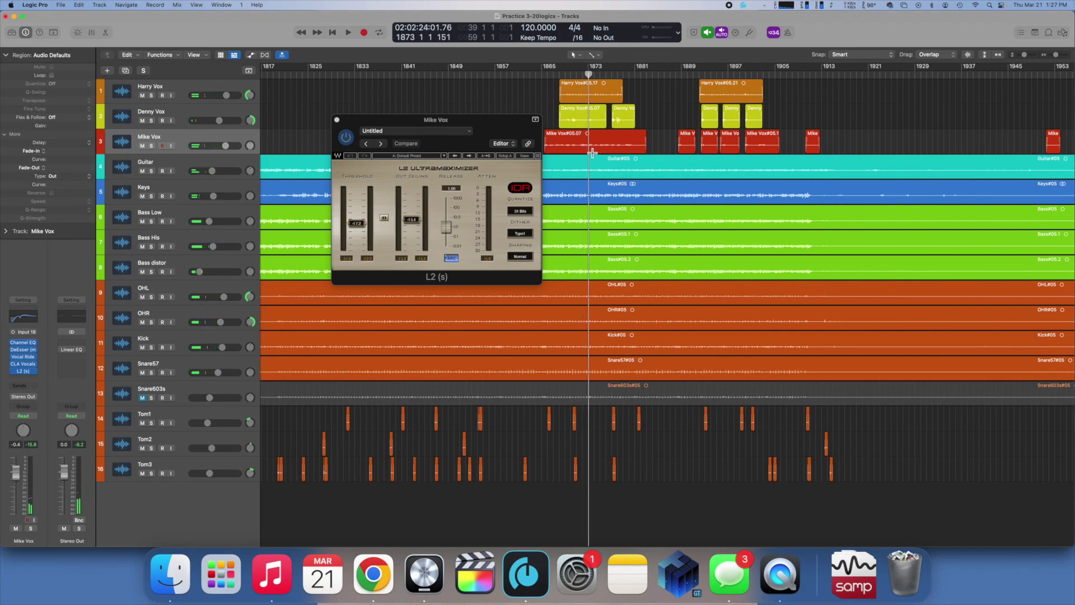
Step: Play from bar 1871 and lower the L2 limiter's linked threshold and output ceiling slightly
{"action": "left_click", "coordinate": [587, 80]}
{"action": "left_click", "coordinate": [582, 79]}
{"action": "left_click", "coordinate": [415, 120]}
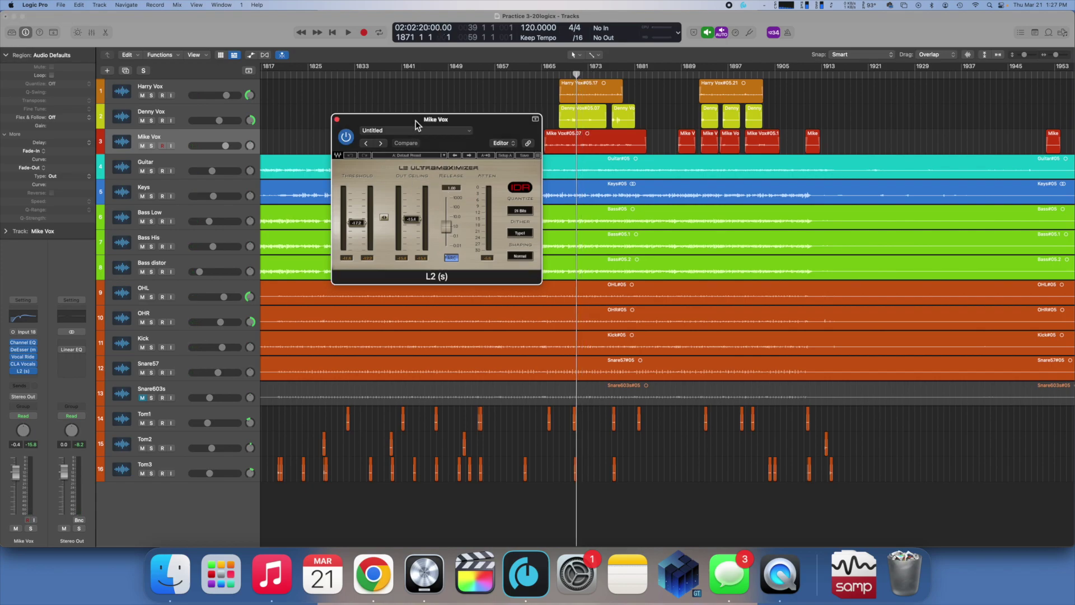
{"action": "key", "text": "space"}
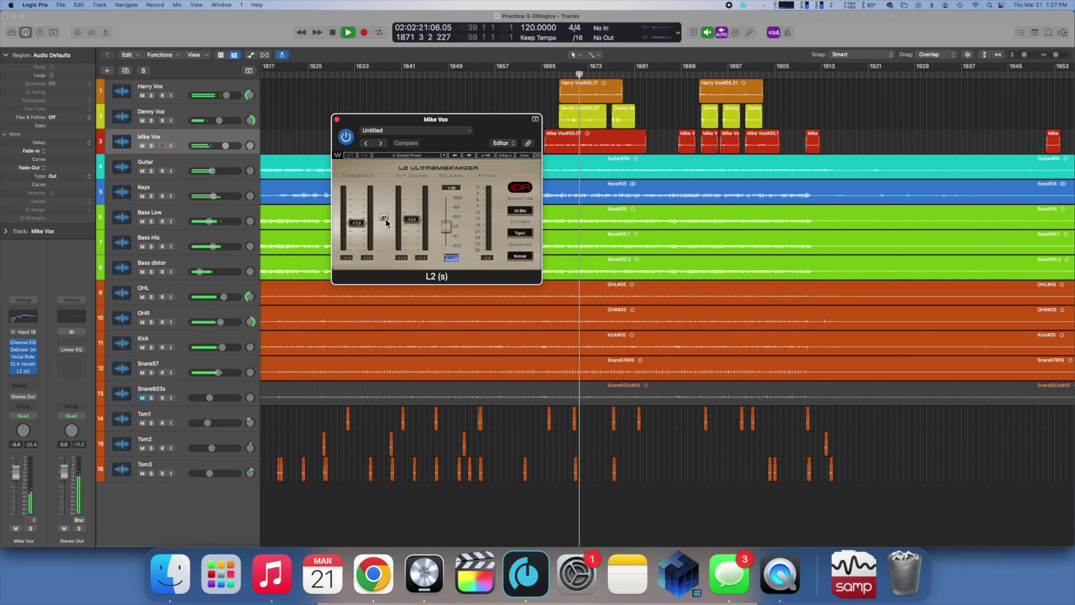
{"action": "left_click_drag", "start_coordinate": [385, 218], "coordinate": [385, 222]}
Step: Move playback to about bar 2589 to check the adjusted L2 limiter on another vocal passage
{"action": "key", "text": "super+Left"}
{"action": "scroll", "coordinate": [663, 102], "scroll_direction": "right", "scroll_amount": 5}
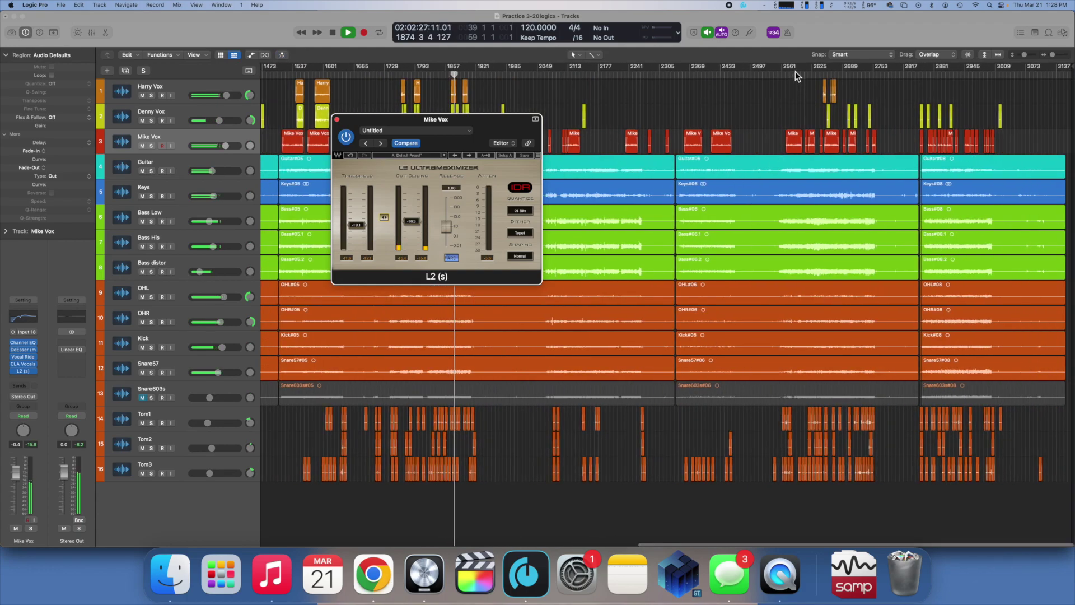
{"action": "left_click", "coordinate": [795, 73]}
{"action": "key", "text": "super+Right"}
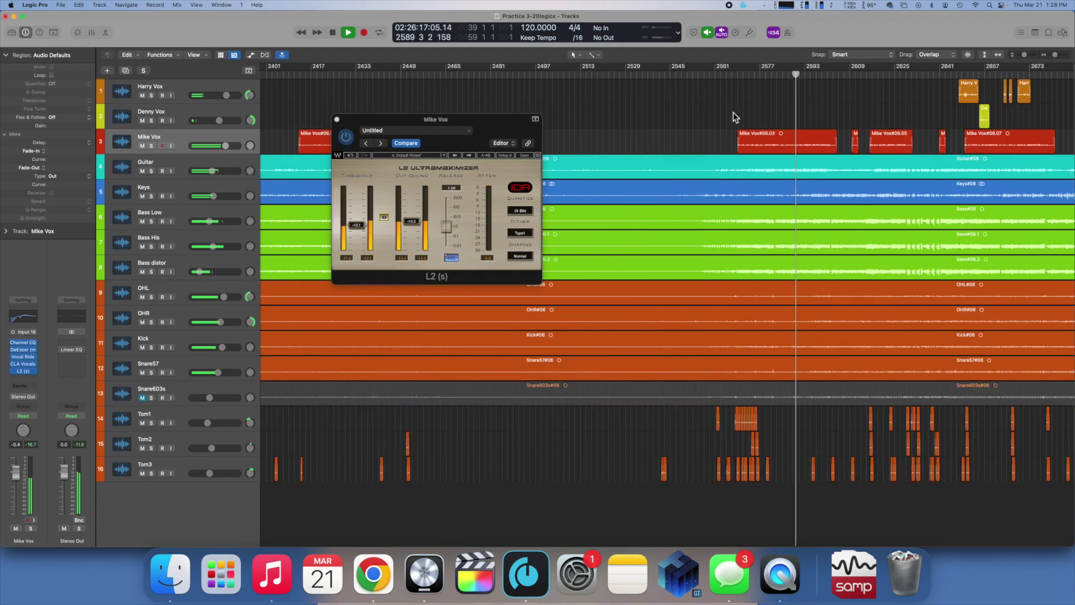
Step: Audition the vocal through the L2 limiter around bar 2706, close the limiter and stop playback
{"action": "scroll", "coordinate": [733, 112], "scroll_direction": "right", "scroll_amount": 5}
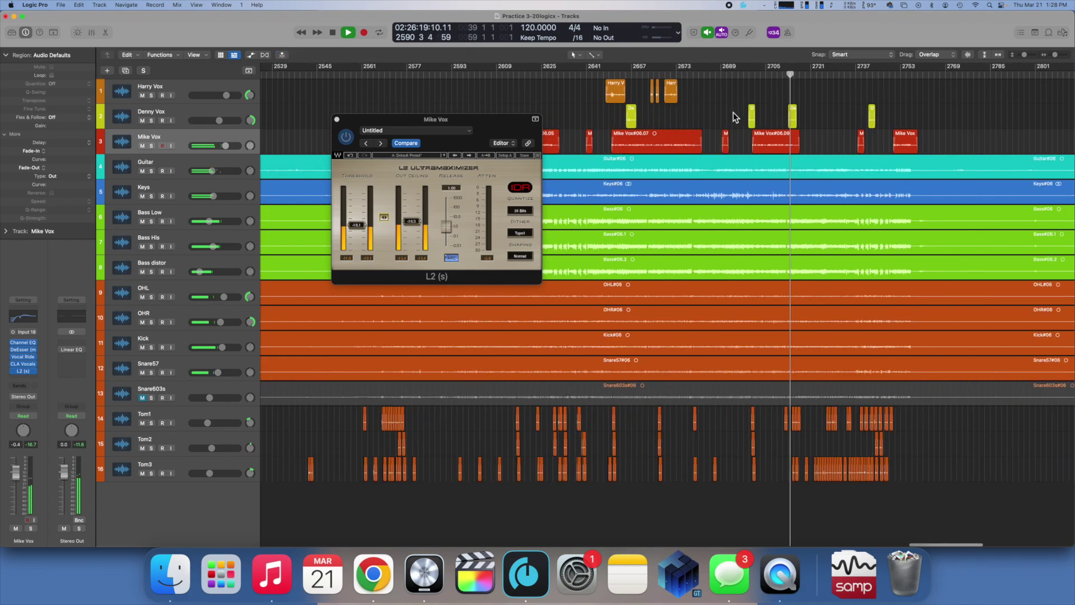
{"action": "left_click", "coordinate": [763, 74]}
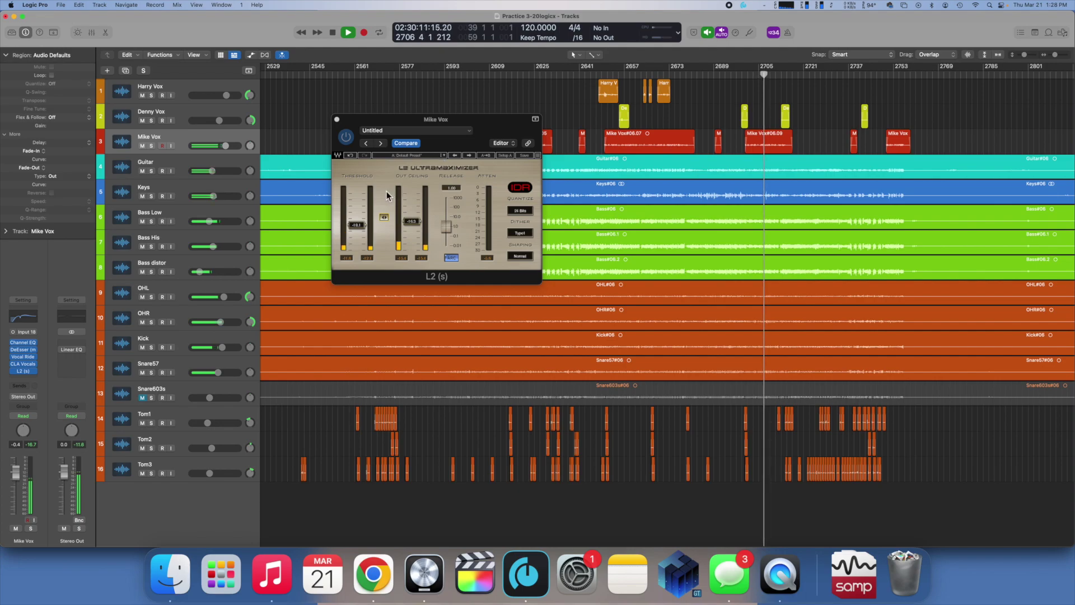
{"action": "left_click", "coordinate": [385, 215]}
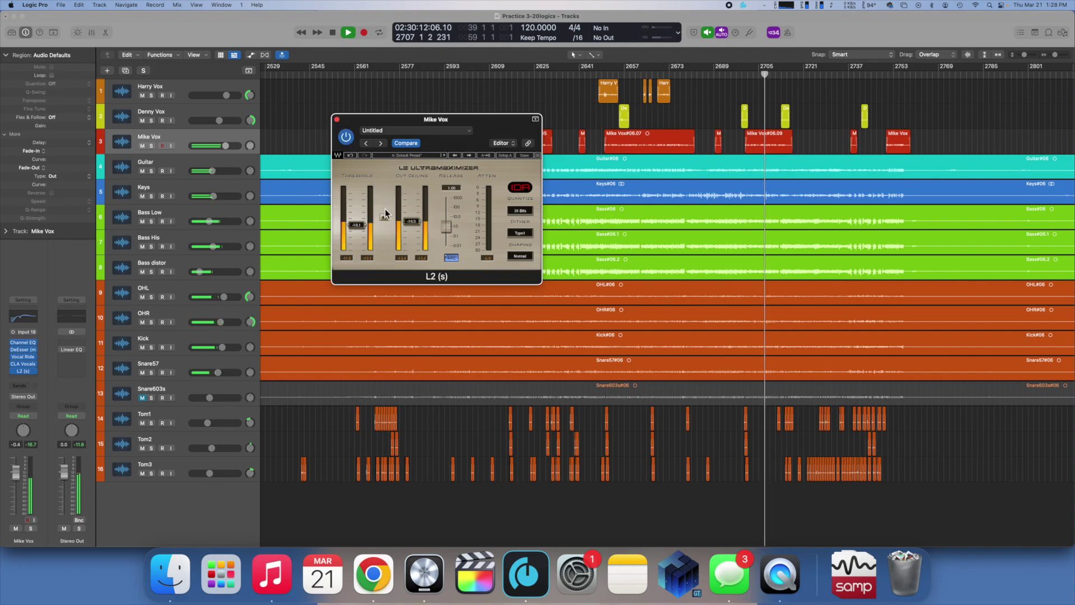
{"action": "left_click", "coordinate": [336, 118]}
{"action": "key", "text": "space"}
{"action": "key", "text": "super+Left"}
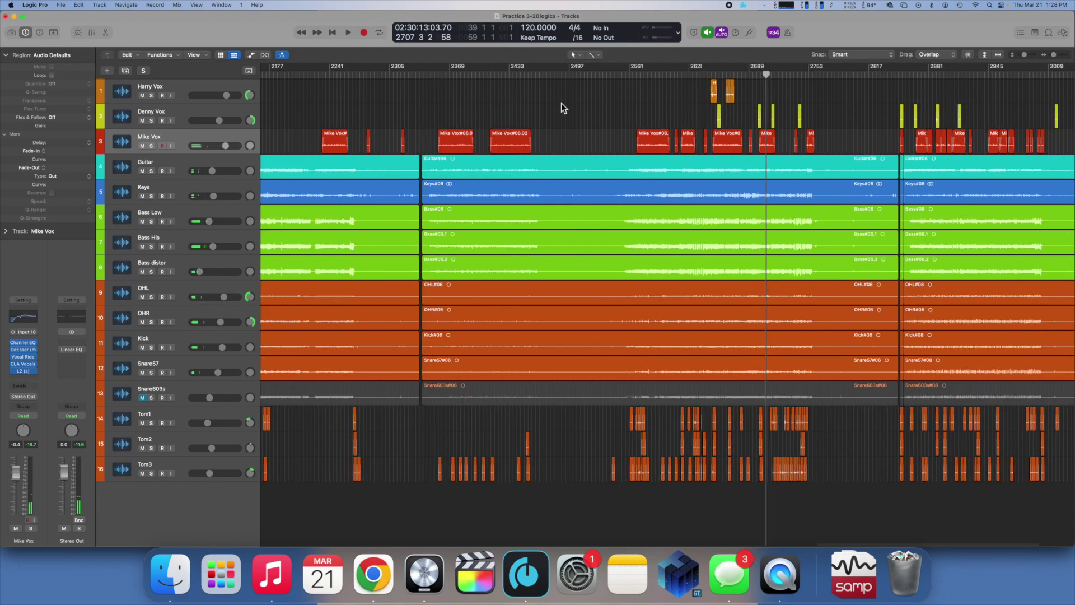
Step: Compare the third vocal track from about bar 2579 with its insert plug-ins bypassed and active, and view its Vocal Rider settings
{"action": "left_click", "coordinate": [649, 77]}
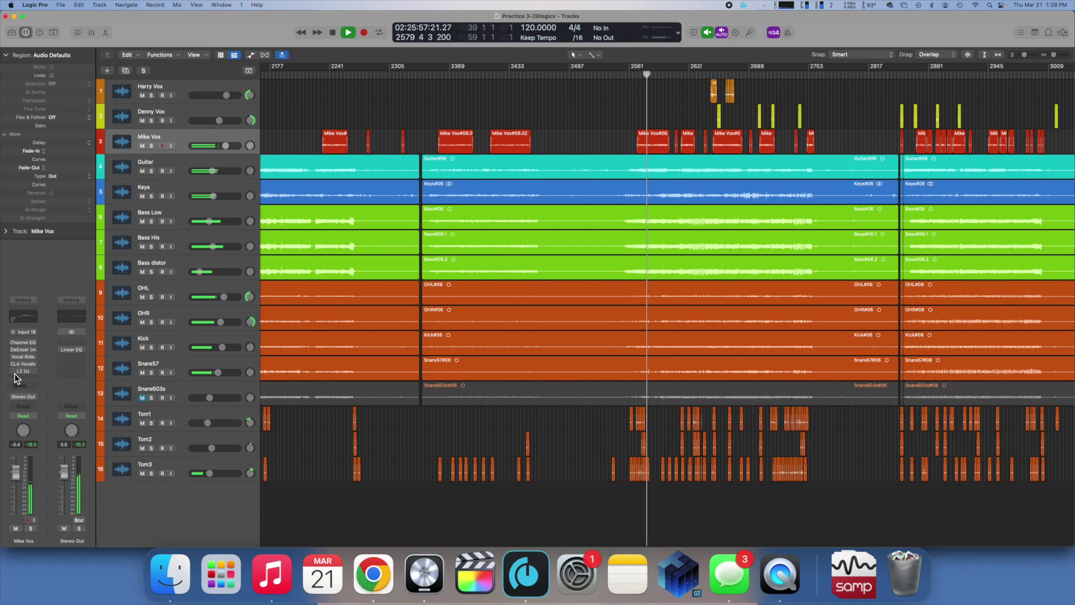
{"action": "key", "text": "space"}
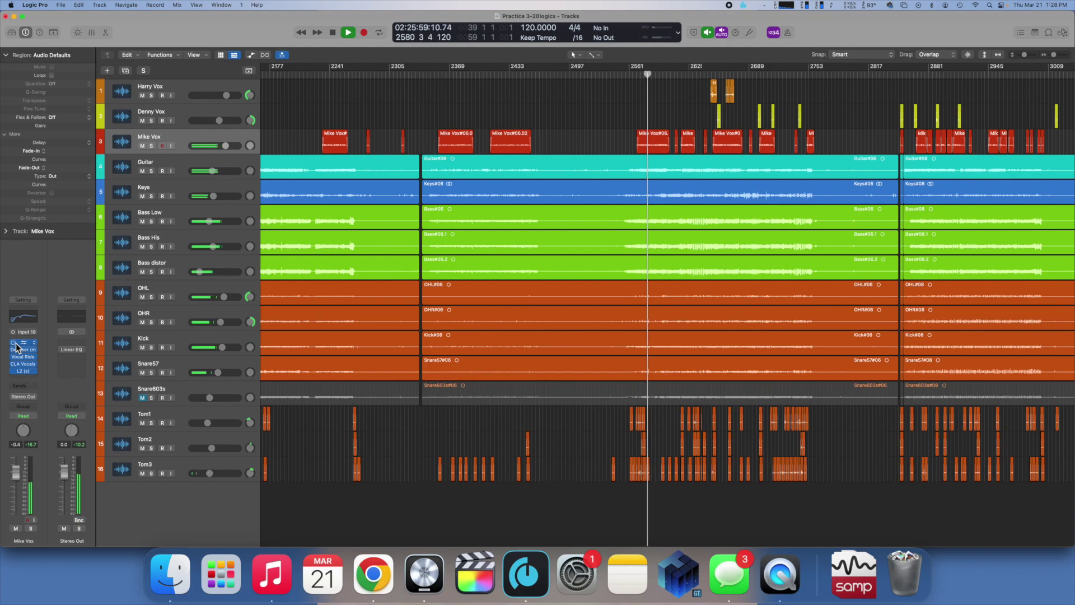
{"action": "key", "text": "space"}
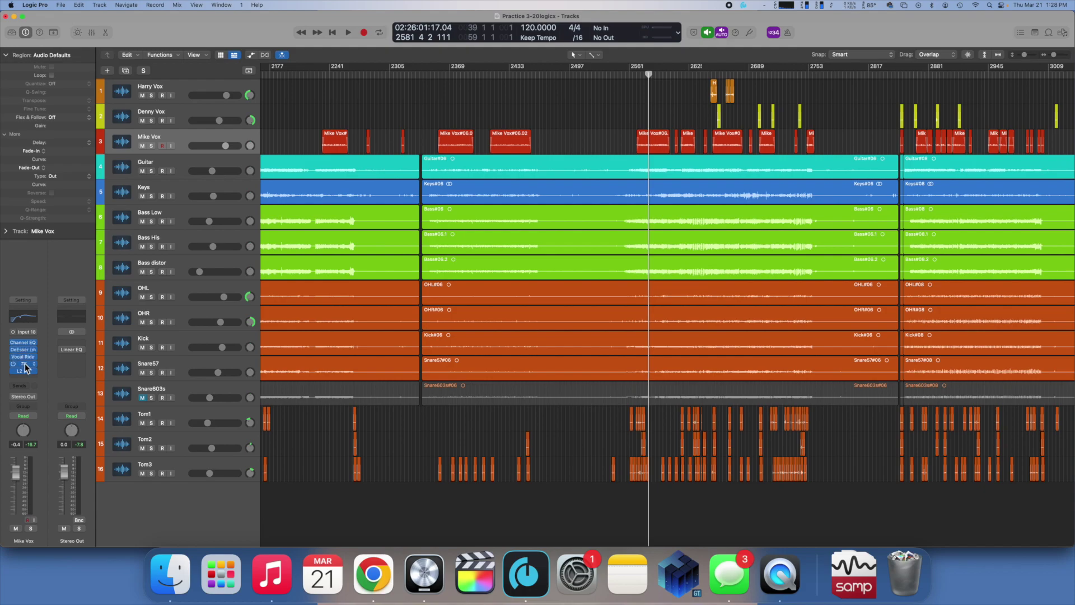
{"action": "left_click", "coordinate": [25, 359]}
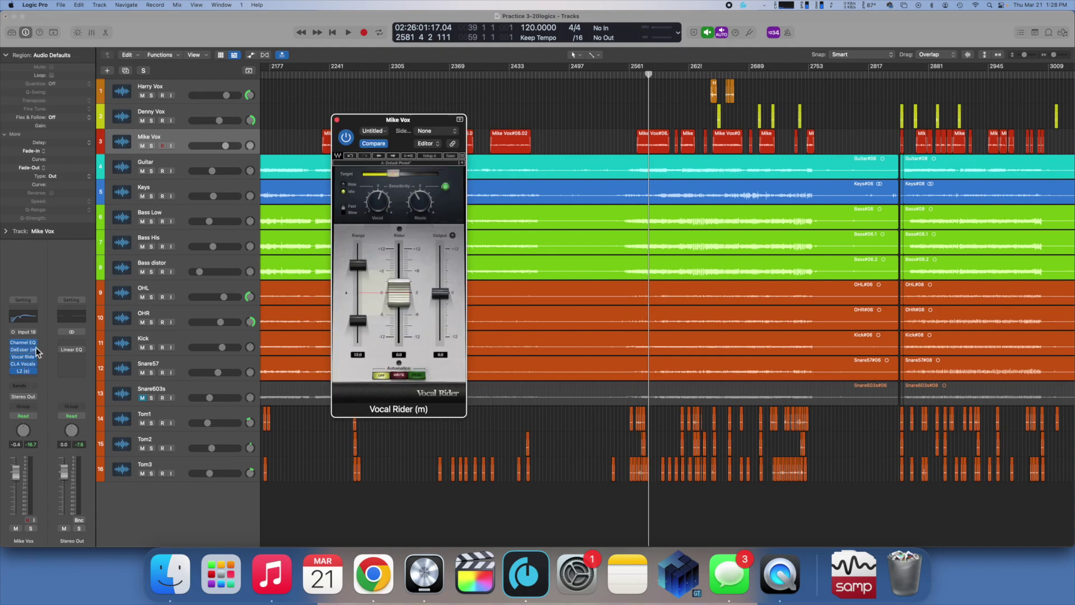
{"action": "left_click", "coordinate": [337, 119]}
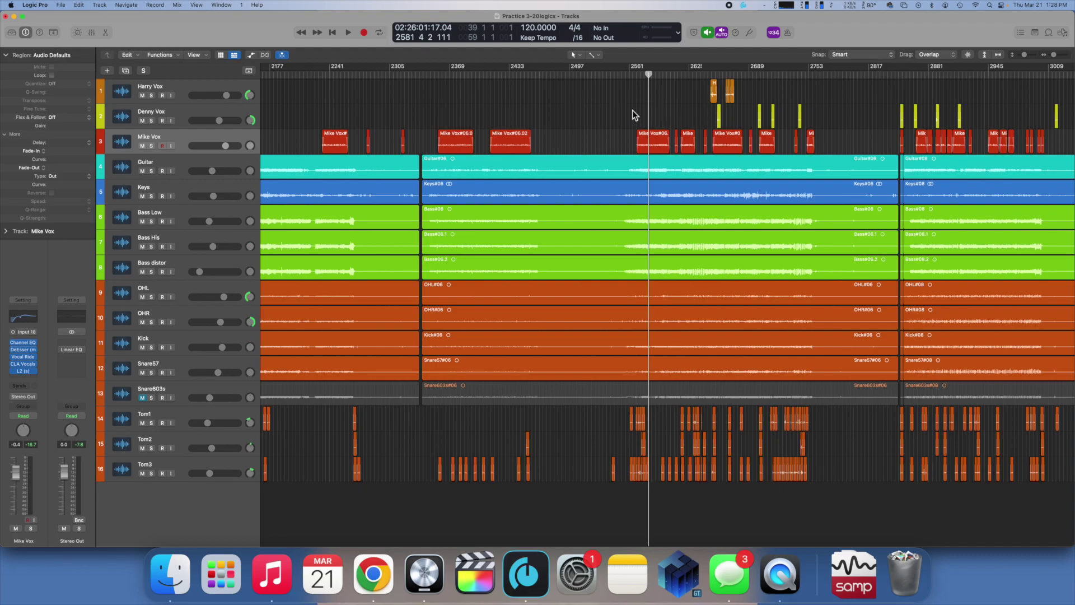
Step: Select the second vocal track, play it from about bar 2654 and solo it
{"action": "scroll", "coordinate": [674, 109], "scroll_direction": "right", "scroll_amount": 3}
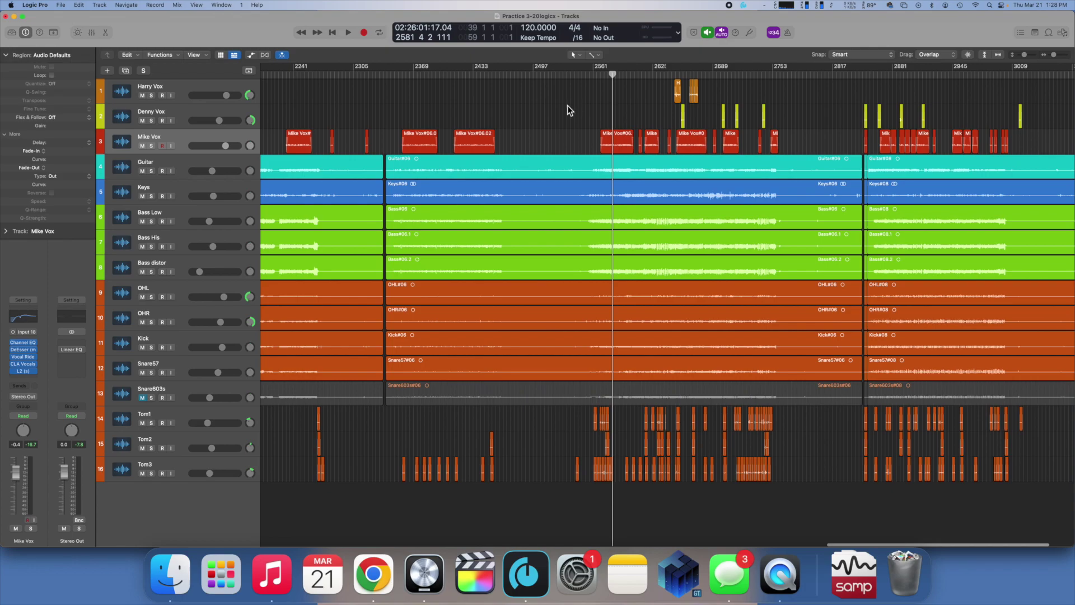
{"action": "left_click", "coordinate": [187, 112]}
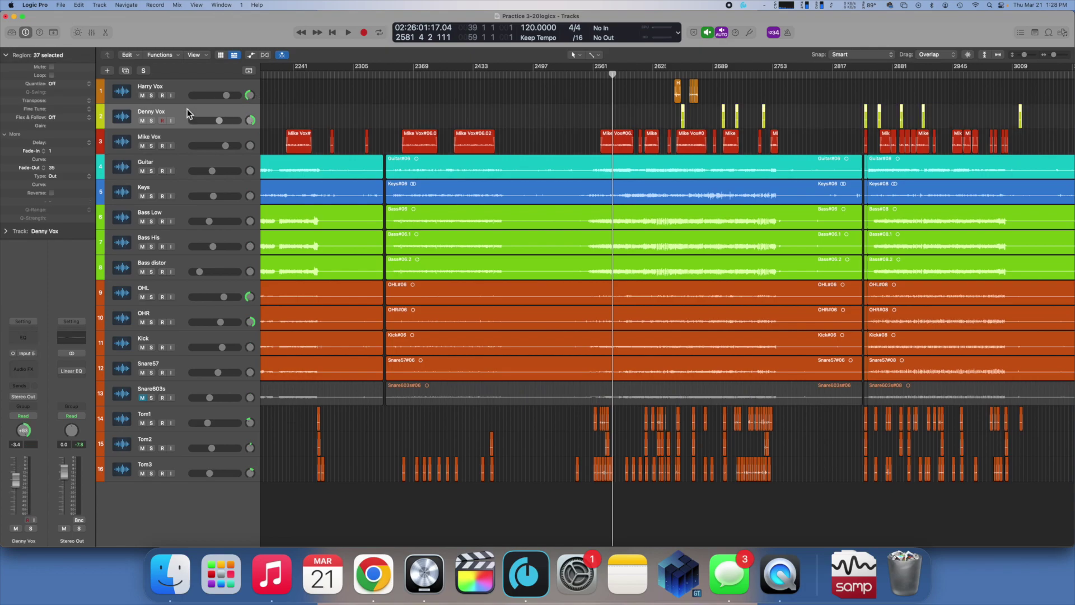
{"action": "left_click", "coordinate": [680, 70]}
{"action": "key", "text": "space"}
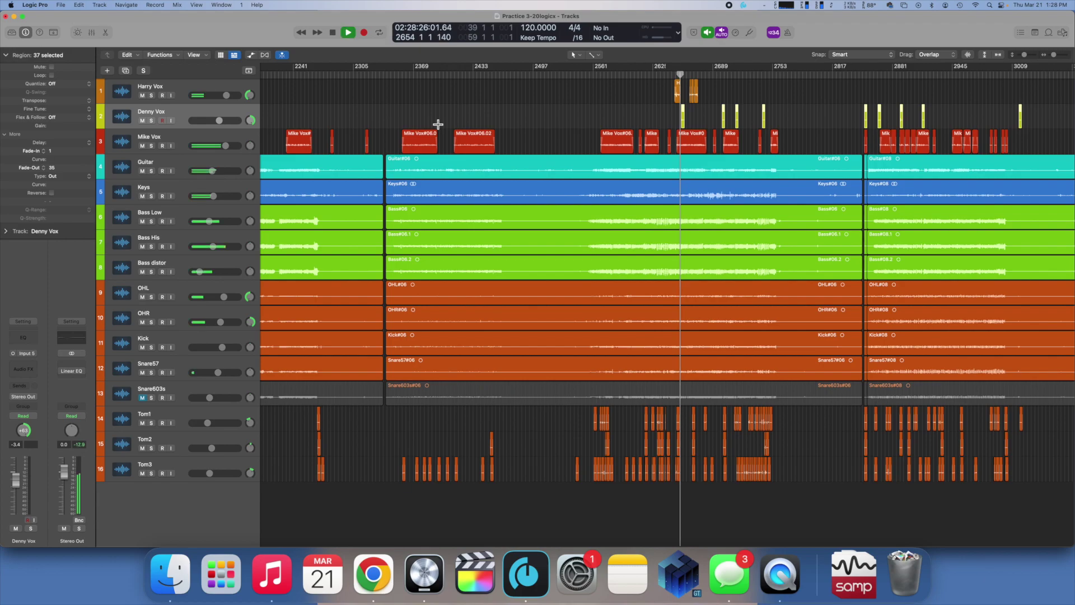
{"action": "left_click", "coordinate": [150, 121]}
{"action": "scroll", "coordinate": [572, 87], "scroll_direction": "up", "scroll_amount": 5}
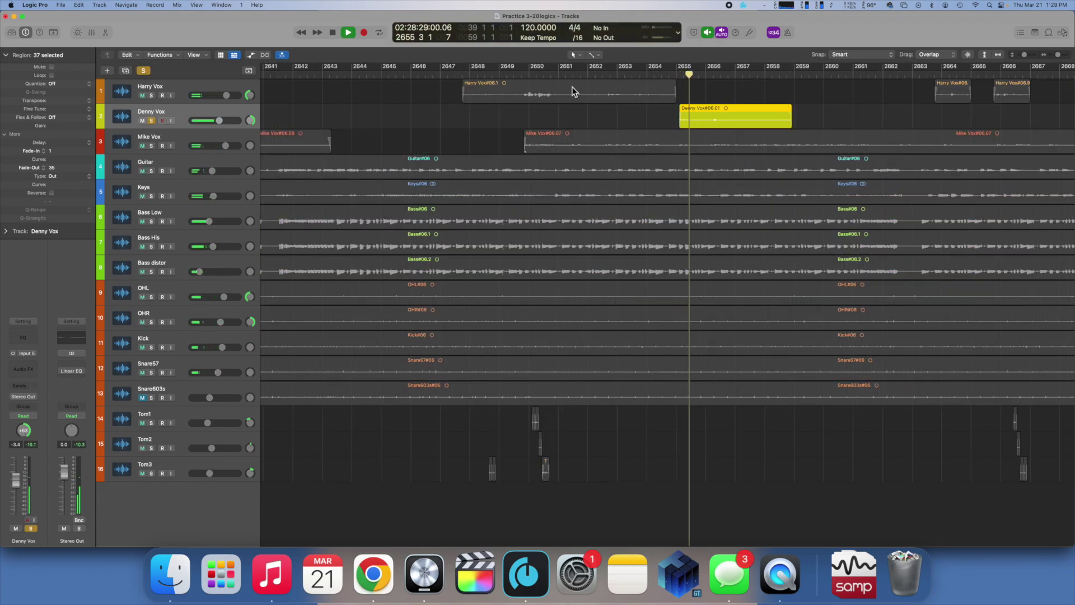
{"action": "scroll", "coordinate": [572, 86], "scroll_direction": "right", "scroll_amount": 2}
{"action": "left_click_drag", "start_coordinate": [634, 129], "coordinate": [626, 129]}
{"action": "key", "text": "space"}
{"action": "key", "text": "super+z"}
{"action": "left_click", "coordinate": [613, 201]}
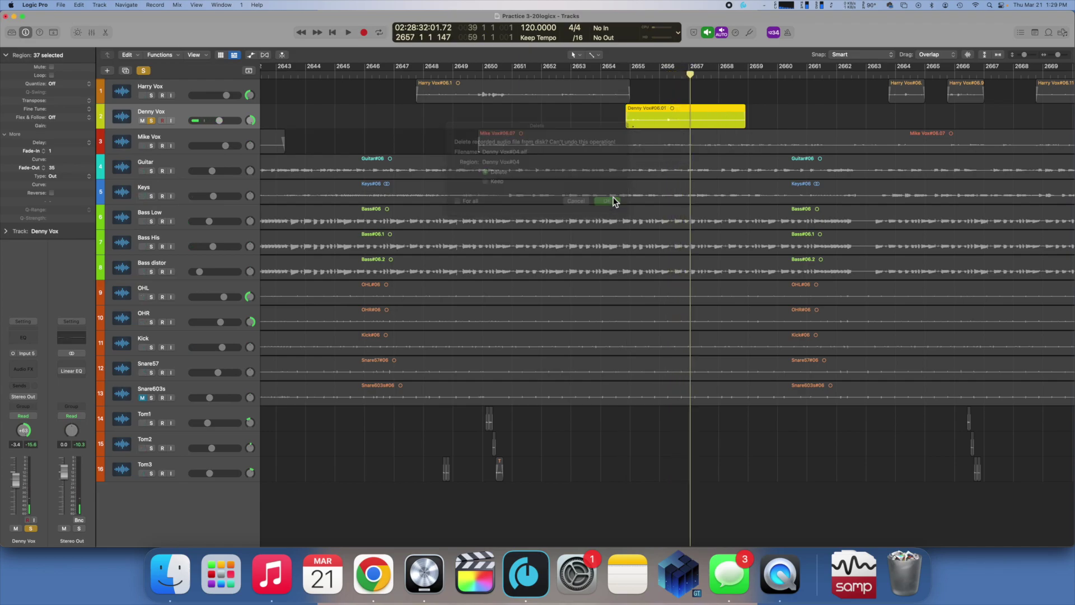
{"action": "left_click", "coordinate": [582, 201]}
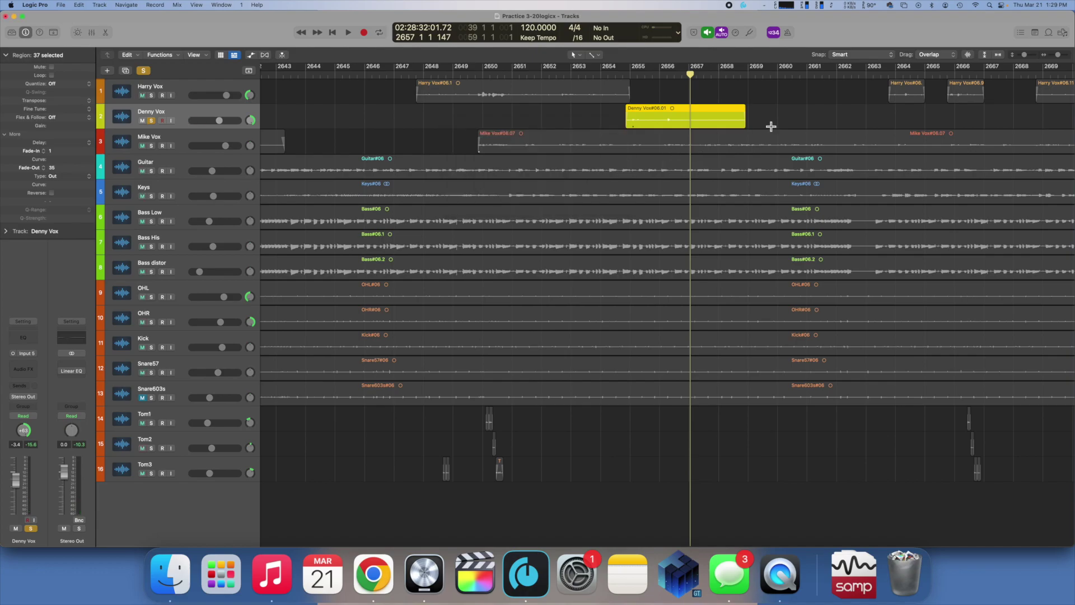
Step: Play the soloed second vocal track from about bar 2698 and delete only its short region there
{"action": "scroll", "coordinate": [770, 125], "scroll_direction": "right", "scroll_amount": 5}
{"action": "scroll", "coordinate": [771, 127], "scroll_direction": "right", "scroll_amount": 3}
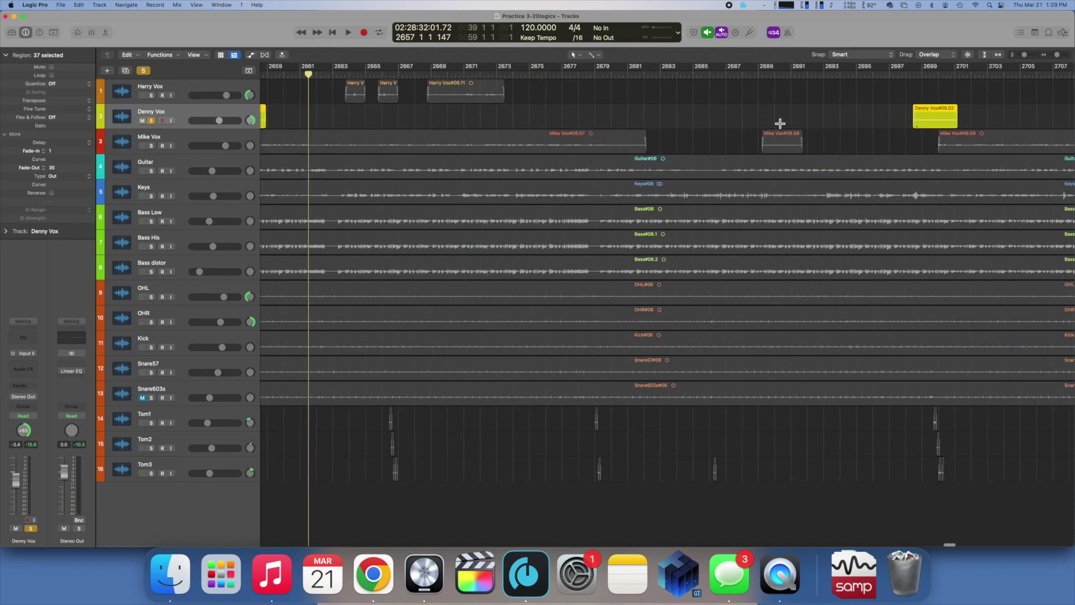
{"action": "left_click", "coordinate": [916, 74]}
{"action": "key", "text": "space"}
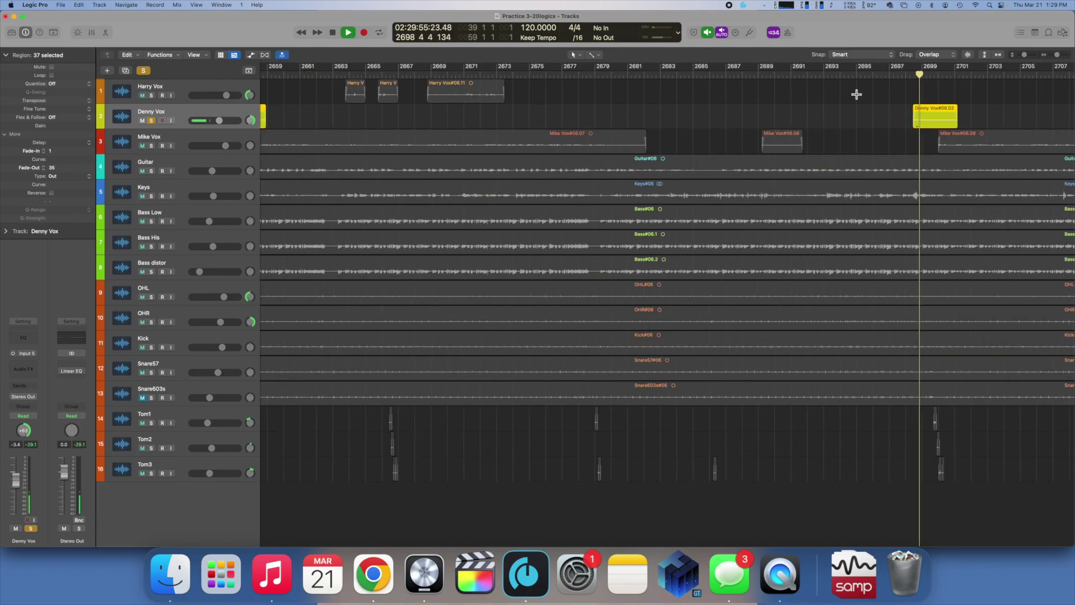
{"action": "scroll", "coordinate": [857, 95], "scroll_direction": "right", "scroll_amount": 5}
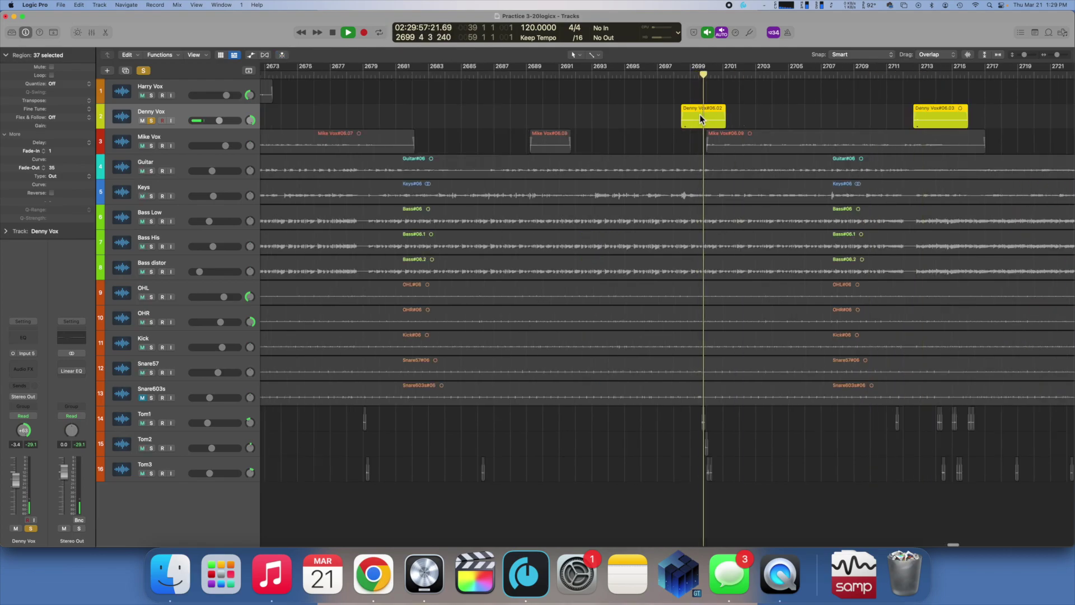
{"action": "key", "text": "space"}
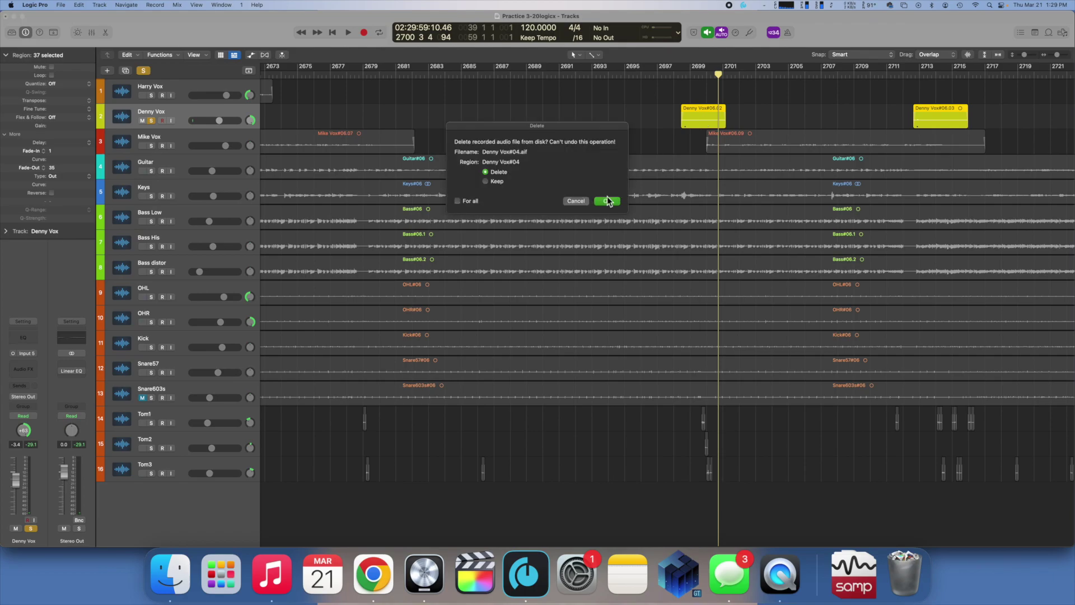
{"action": "left_click", "coordinate": [577, 203]}
{"action": "left_click", "coordinate": [652, 120]}
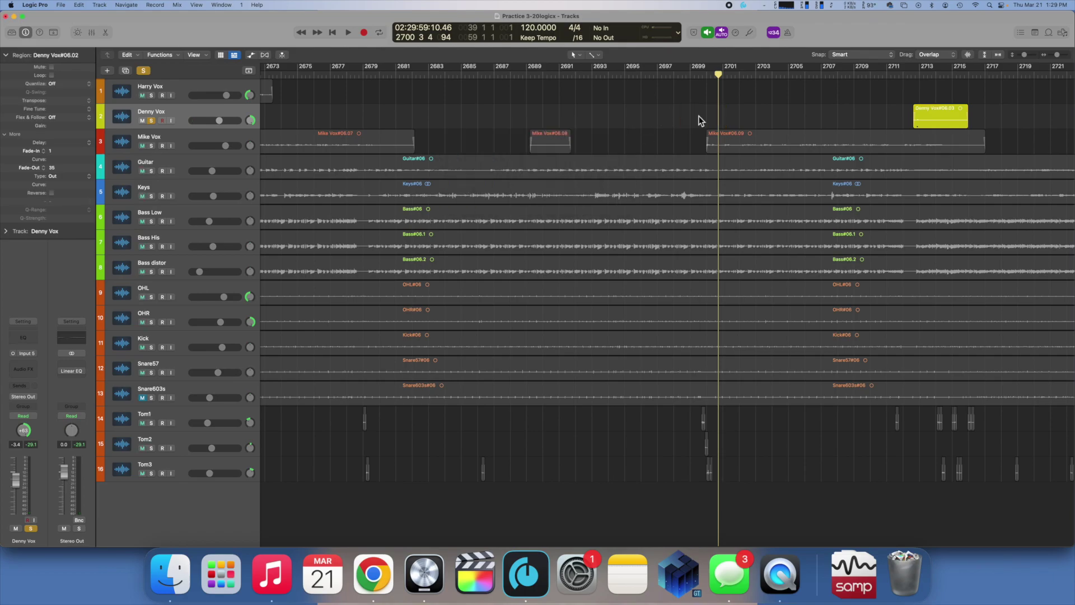
Step: Audition the second vocal track's region around bar 2713 and delete that region
{"action": "scroll", "coordinate": [797, 112], "scroll_direction": "right", "scroll_amount": 10}
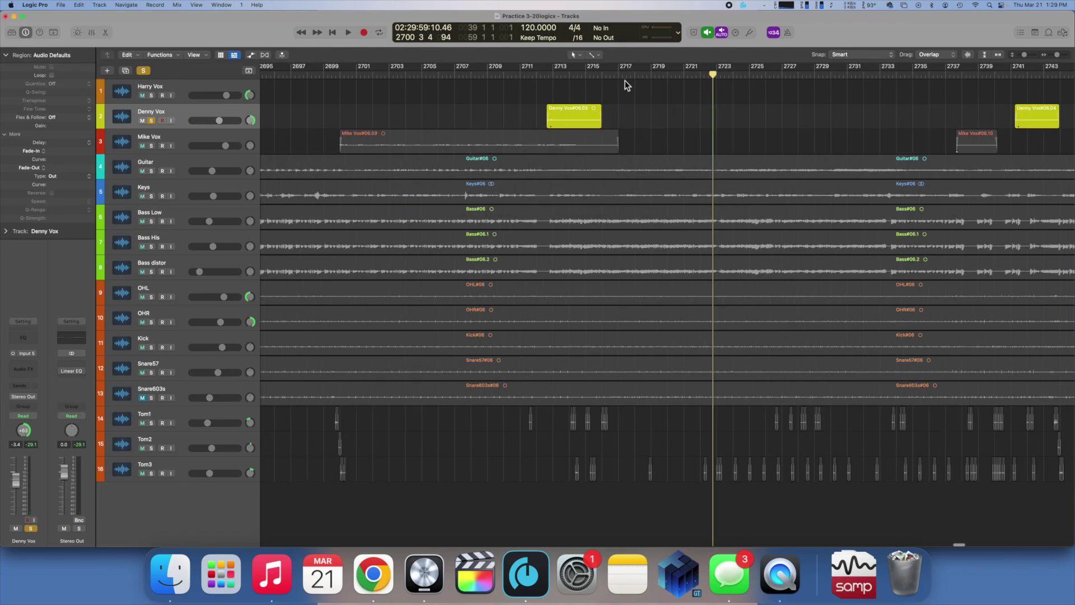
{"action": "left_click", "coordinate": [551, 79]}
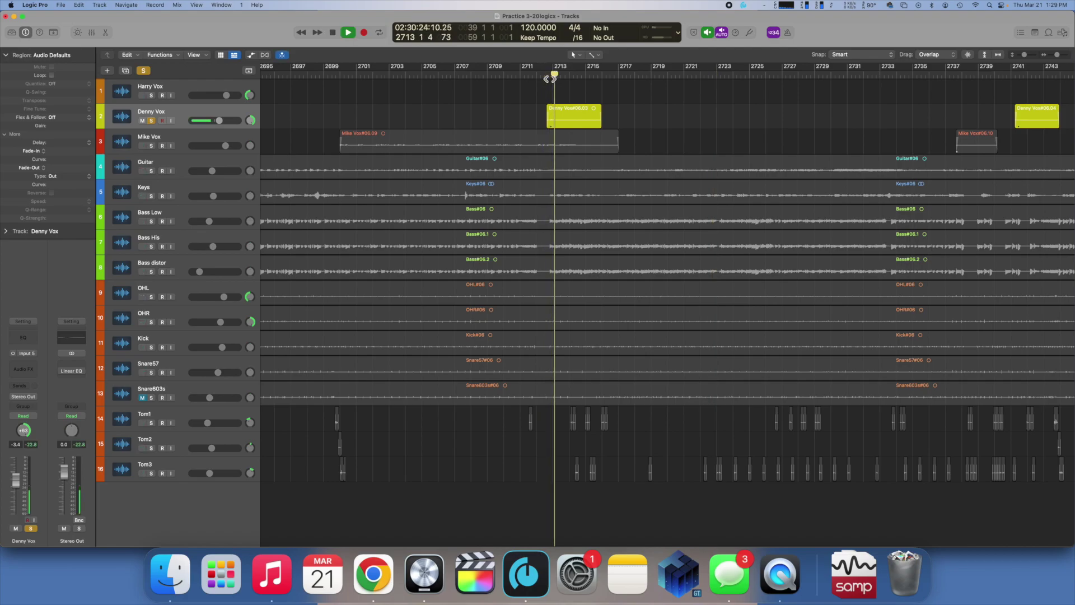
{"action": "key", "text": "space"}
{"action": "left_click", "coordinate": [578, 112]}
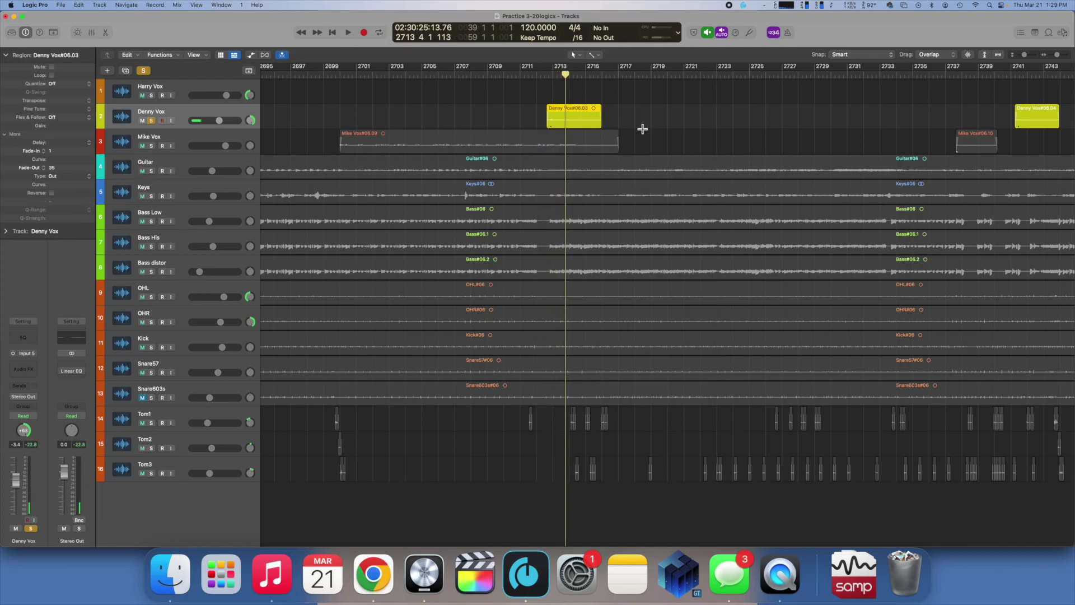
{"action": "left_click", "coordinate": [644, 130]}
Step: Turn off the second vocal track's solo and solo the first vocal track instead
{"action": "scroll", "coordinate": [505, 111], "scroll_direction": "down", "scroll_amount": 5}
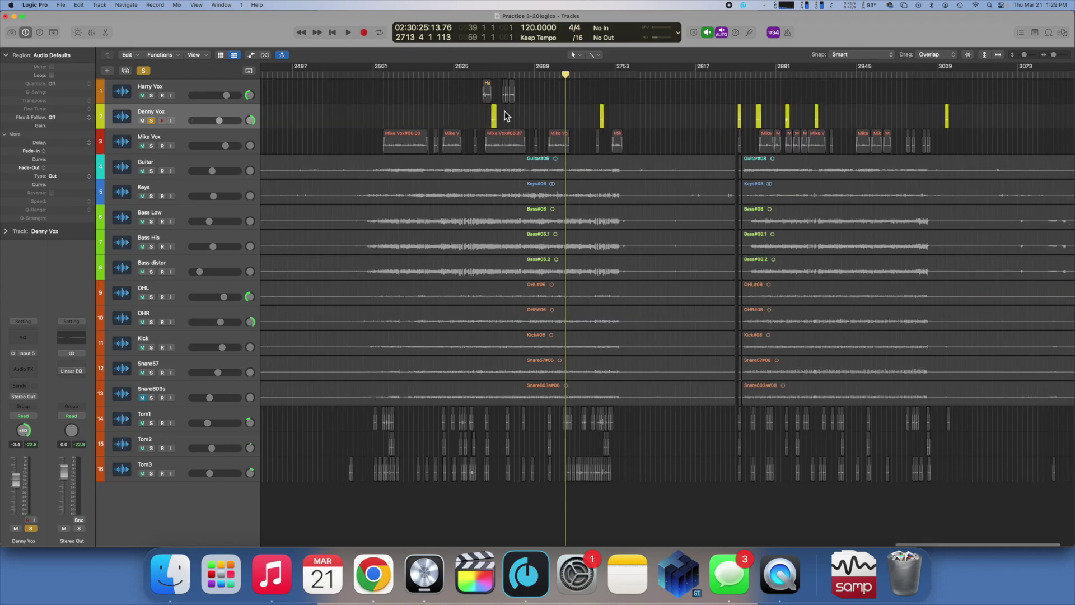
{"action": "scroll", "coordinate": [505, 111], "scroll_direction": "down", "scroll_amount": 3}
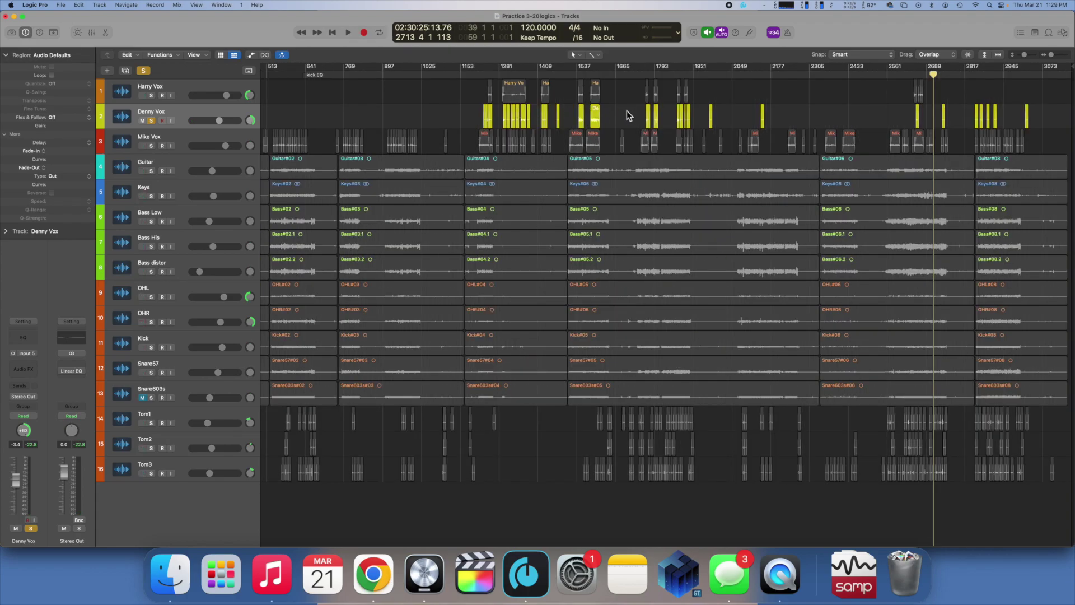
{"action": "left_click", "coordinate": [151, 121]}
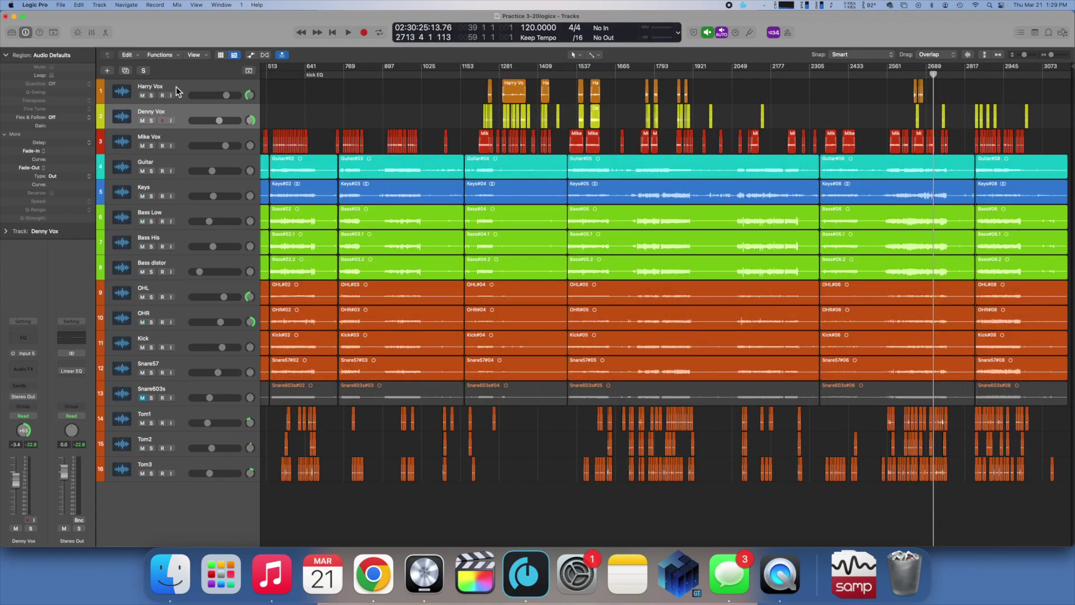
{"action": "left_click", "coordinate": [178, 91]}
{"action": "left_click", "coordinate": [151, 95]}
Step: Play the soloed first vocal track from about bar 1289 and inspect the start of its long region
{"action": "left_click", "coordinate": [502, 74]}
{"action": "scroll", "coordinate": [522, 83], "scroll_direction": "up", "scroll_amount": 7}
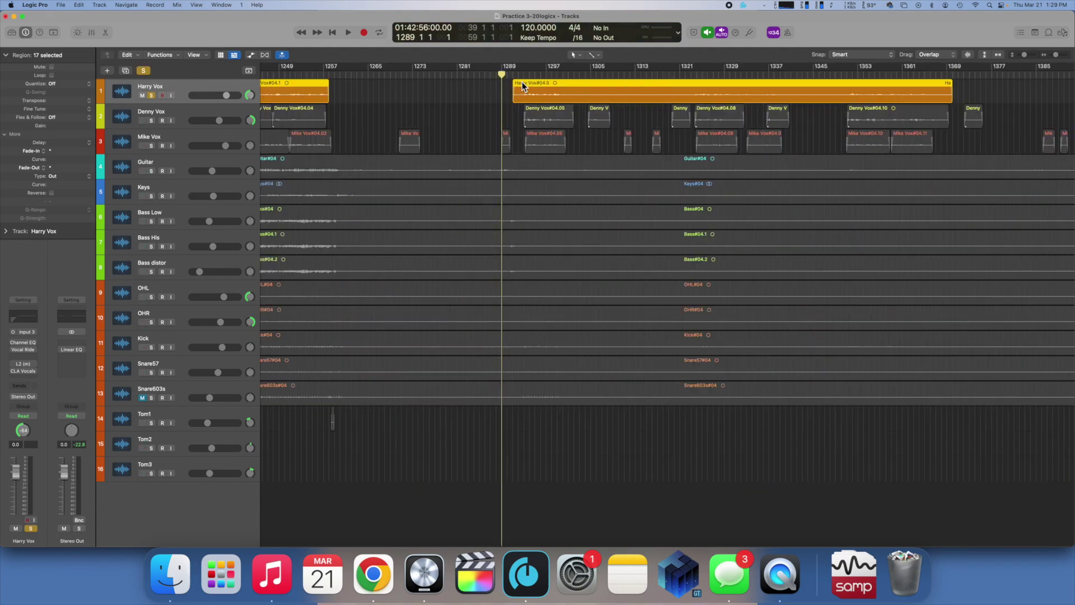
{"action": "scroll", "coordinate": [522, 82], "scroll_direction": "up", "scroll_amount": 2}
{"action": "key", "text": "space"}
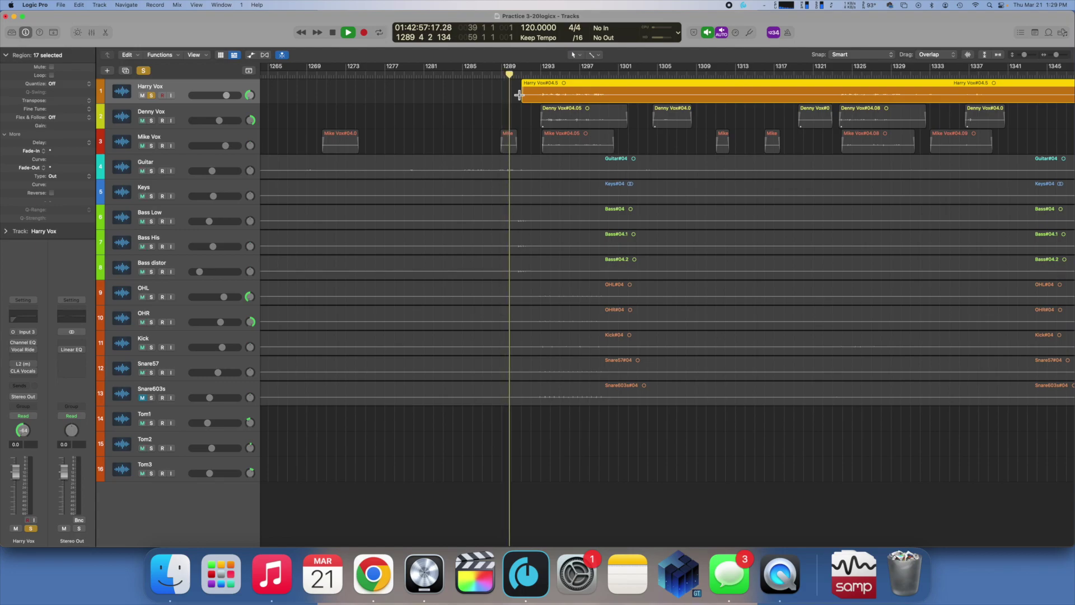
{"action": "mouse_move", "coordinate": [520, 96]}
{"action": "left_mouse_down"}
{"action": "mouse_move", "coordinate": [537, 105]}
{"action": "mouse_move", "coordinate": [523, 102]}
{"action": "left_mouse_up"}
Step: Audition the first vocal track from about bar 1758 and trim the start of its bar 1764 region to about the middle of bar 1765
{"action": "scroll", "coordinate": [523, 102], "scroll_direction": "down", "scroll_amount": 10}
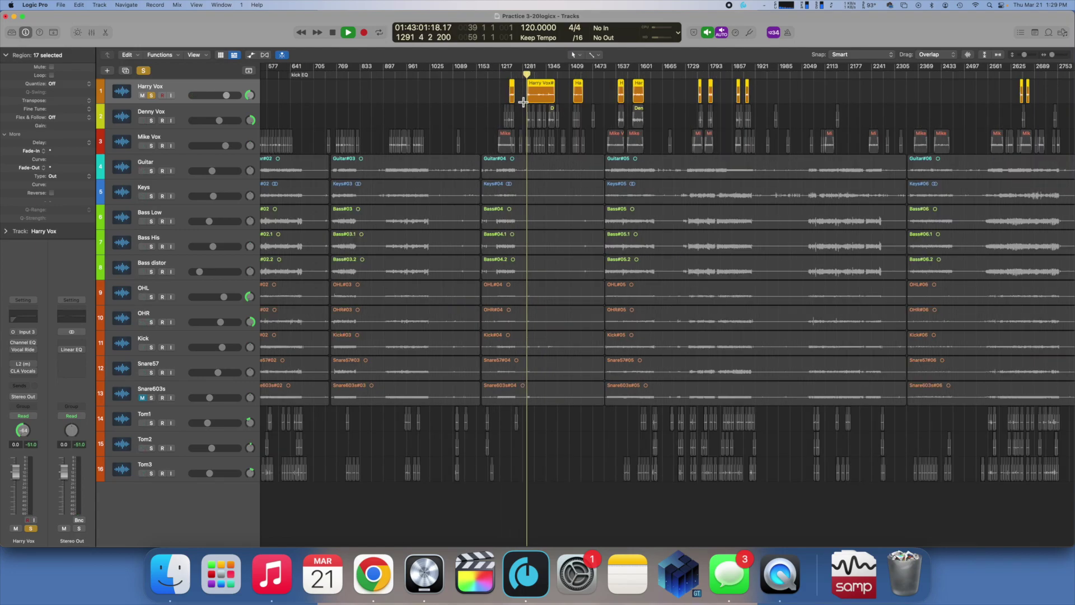
{"action": "scroll", "coordinate": [523, 101], "scroll_direction": "left", "scroll_amount": 10}
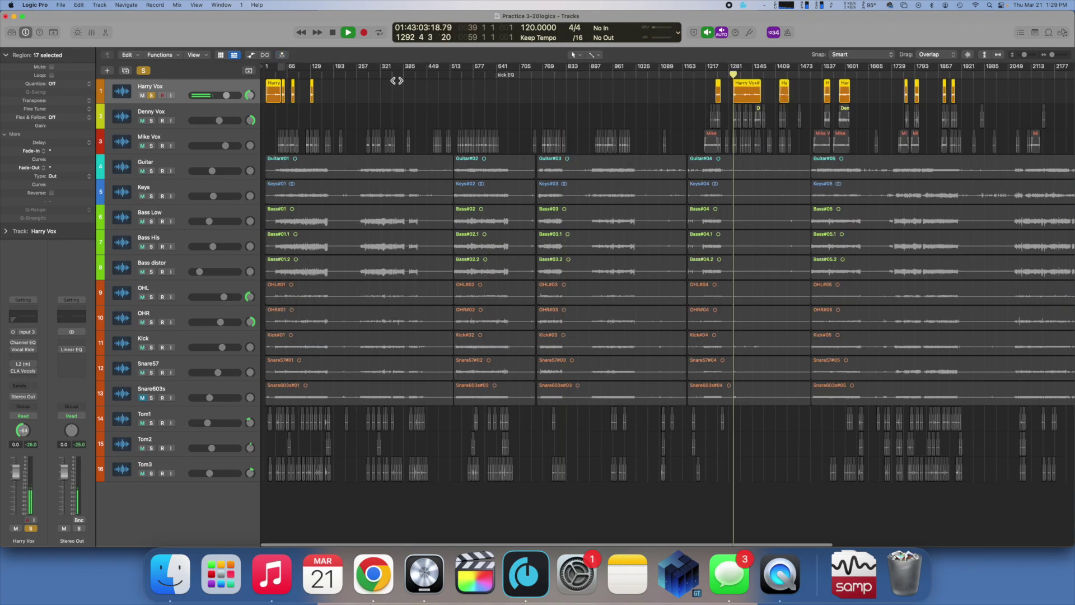
{"action": "scroll", "coordinate": [597, 101], "scroll_direction": "right", "scroll_amount": 12}
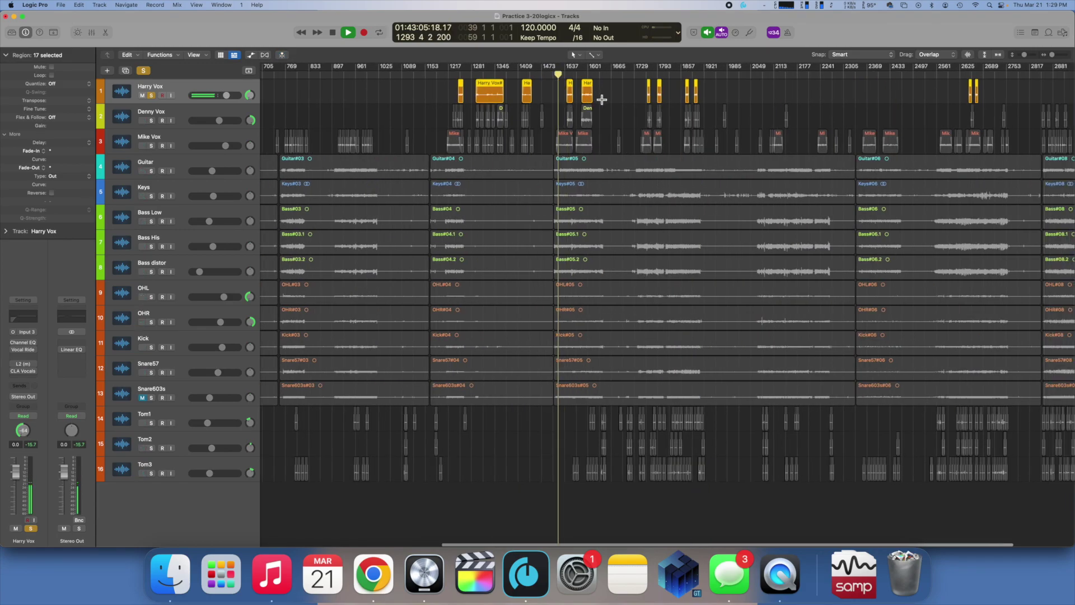
{"action": "left_click", "coordinate": [650, 80]}
{"action": "scroll", "coordinate": [677, 105], "scroll_direction": "up", "scroll_amount": 10}
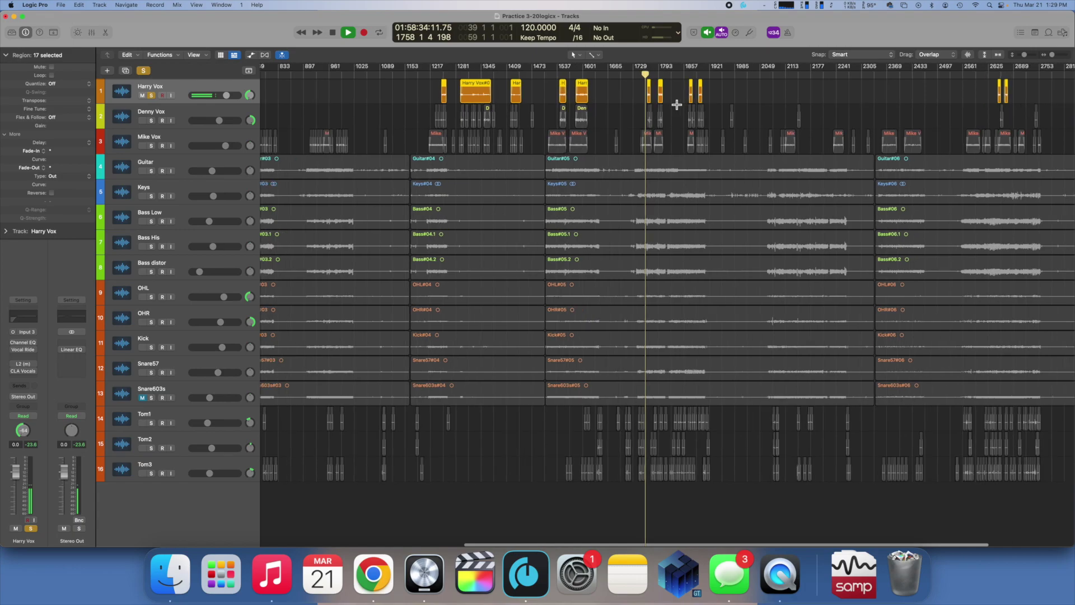
{"action": "scroll", "coordinate": [672, 98], "scroll_direction": "right", "scroll_amount": 3}
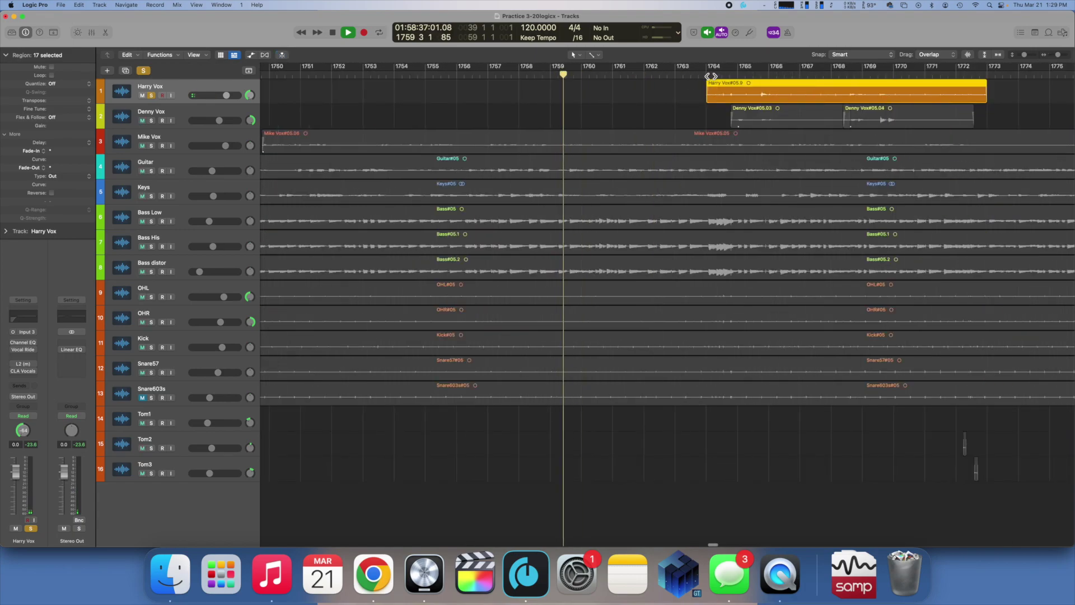
{"action": "scroll", "coordinate": [653, 89], "scroll_direction": "right", "scroll_amount": 5}
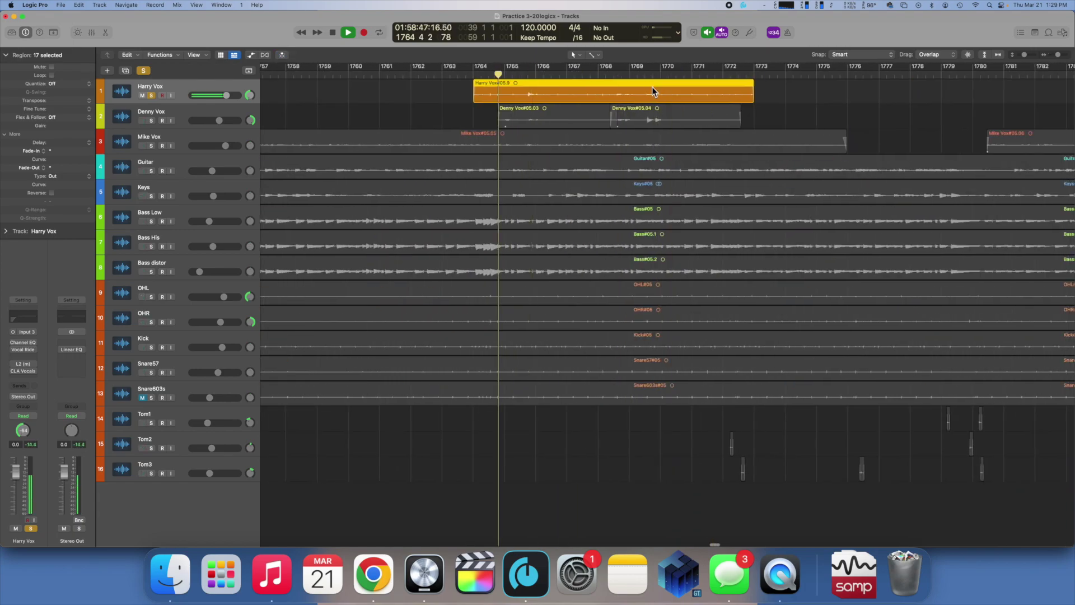
{"action": "left_click_drag", "start_coordinate": [474, 101], "coordinate": [569, 95]}
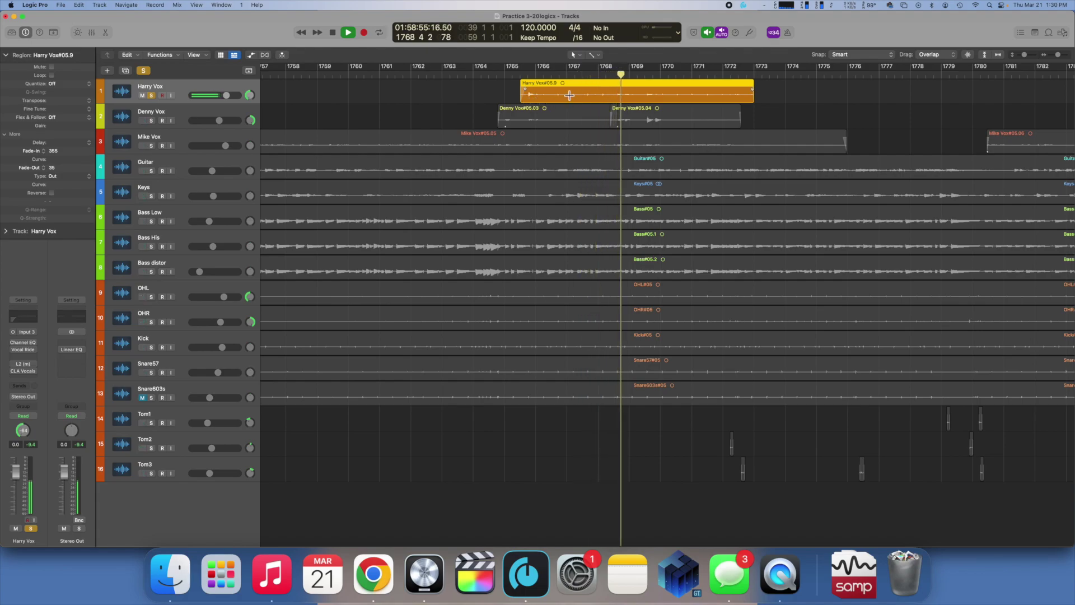
Step: Solo the second vocal track alongside the first and play them with a cycle range from bar 1765 to 1773
{"action": "key", "text": "space"}
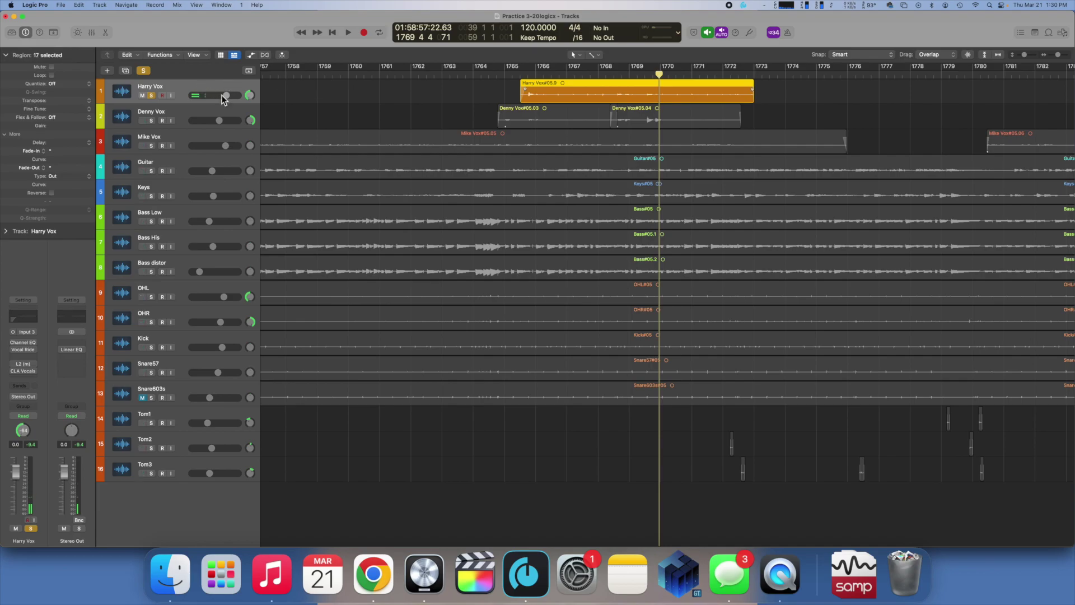
{"action": "left_click", "coordinate": [193, 110]}
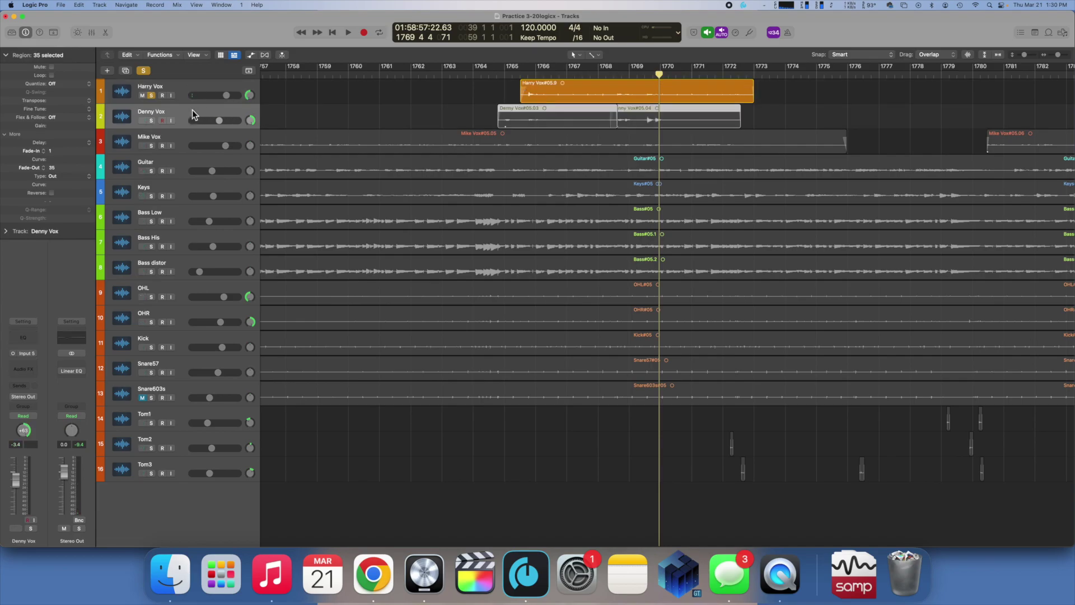
{"action": "left_click", "coordinate": [154, 122]}
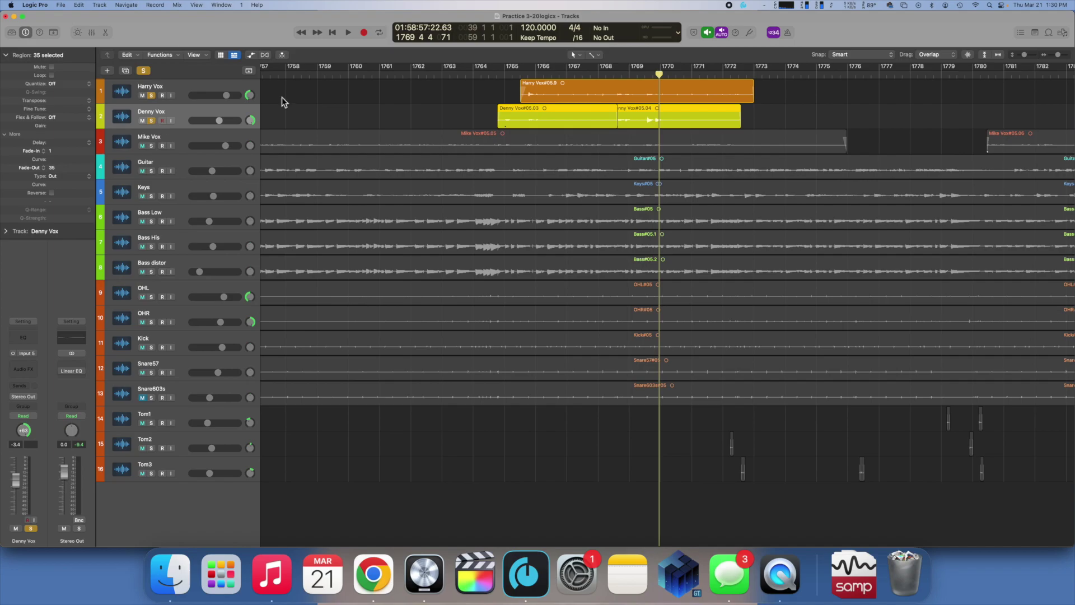
{"action": "key", "text": "space"}
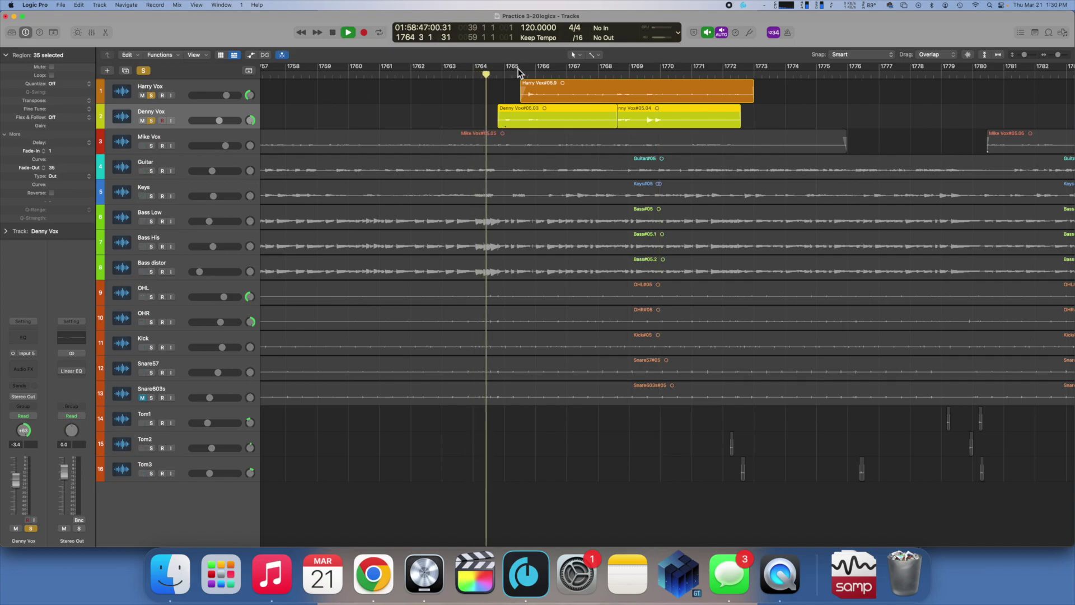
{"action": "left_click_drag", "start_coordinate": [514, 69], "coordinate": [623, 70]}
{"action": "left_click_drag", "start_coordinate": [710, 80], "coordinate": [751, 83]}
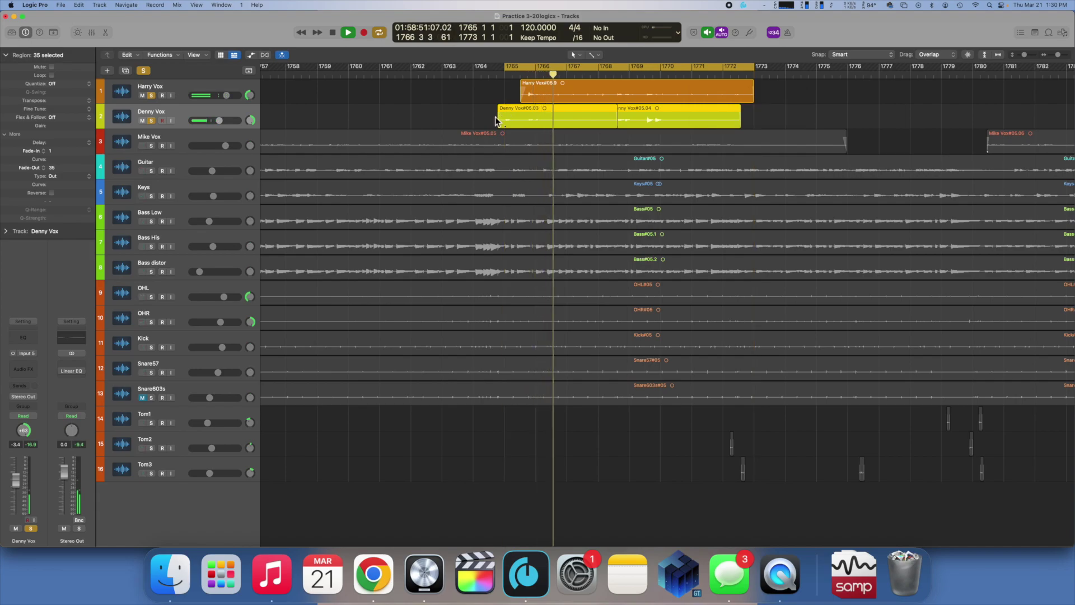
Step: Trim the ends of the first two vocal tracks' regions to about bar 1771 and add a 1683 fade-out to the first track's region
{"action": "left_click", "coordinate": [479, 86]}
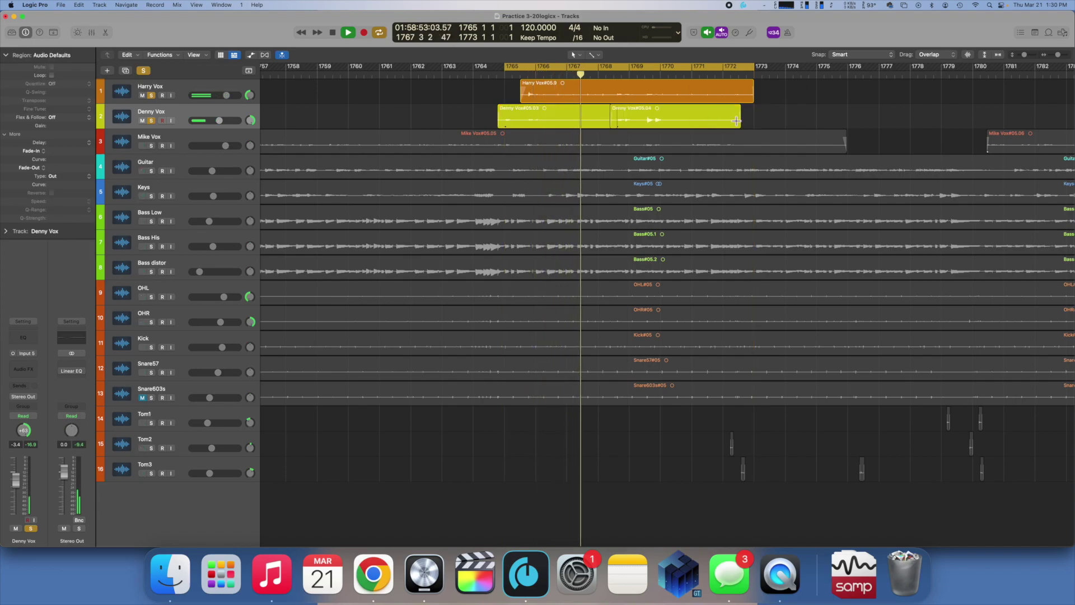
{"action": "left_click_drag", "start_coordinate": [766, 89], "coordinate": [693, 130]}
{"action": "left_click_drag", "start_coordinate": [758, 104], "coordinate": [698, 109]}
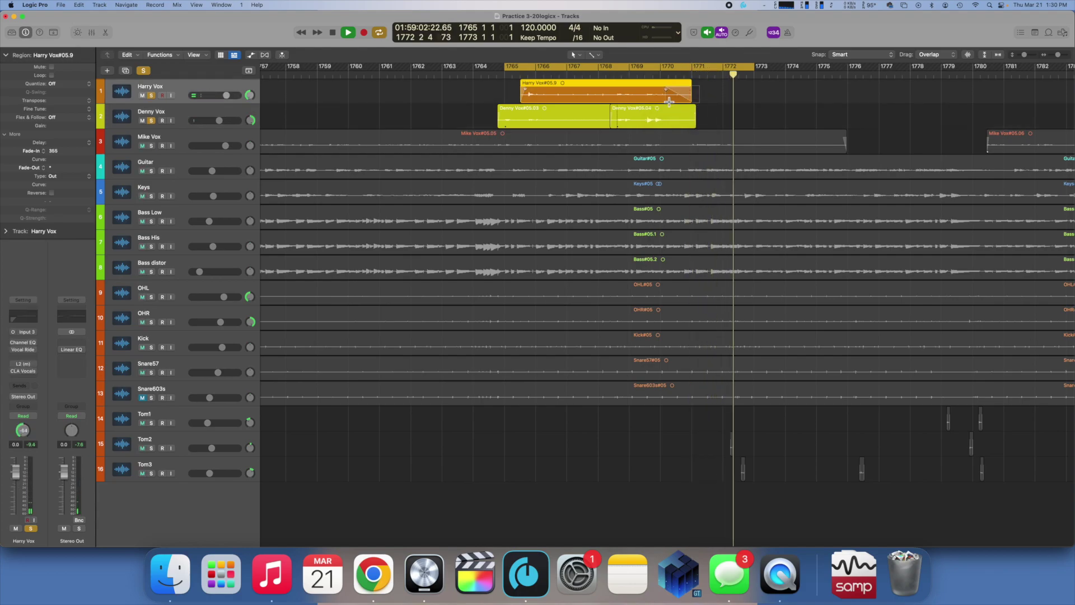
{"action": "left_click_drag", "start_coordinate": [684, 89], "coordinate": [665, 89]}
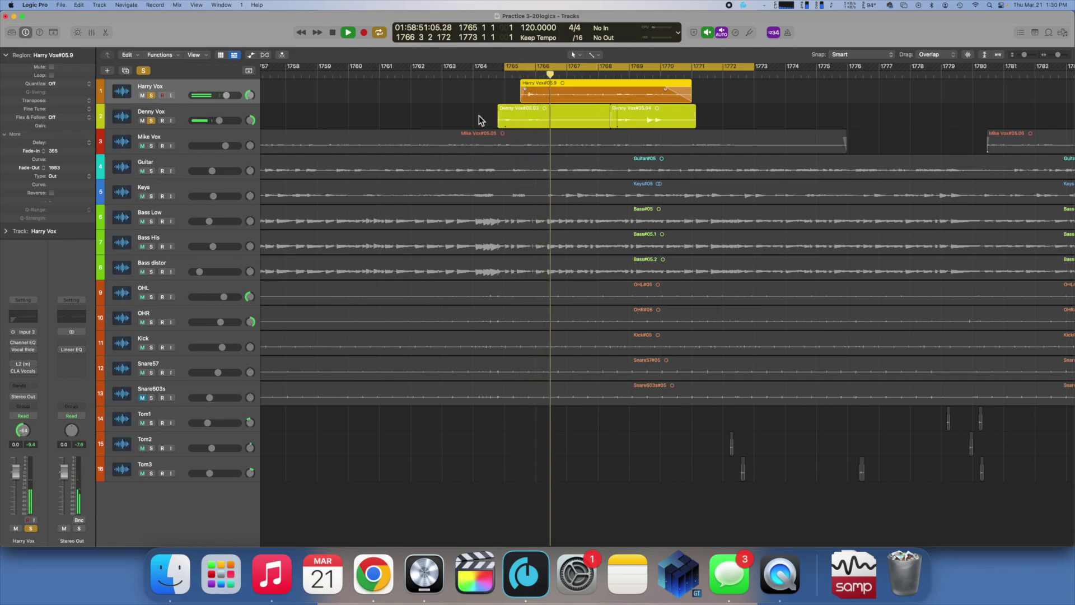
Step: Lower the second vocal track's volume to -7.2 dB
{"action": "left_click", "coordinate": [347, 123]}
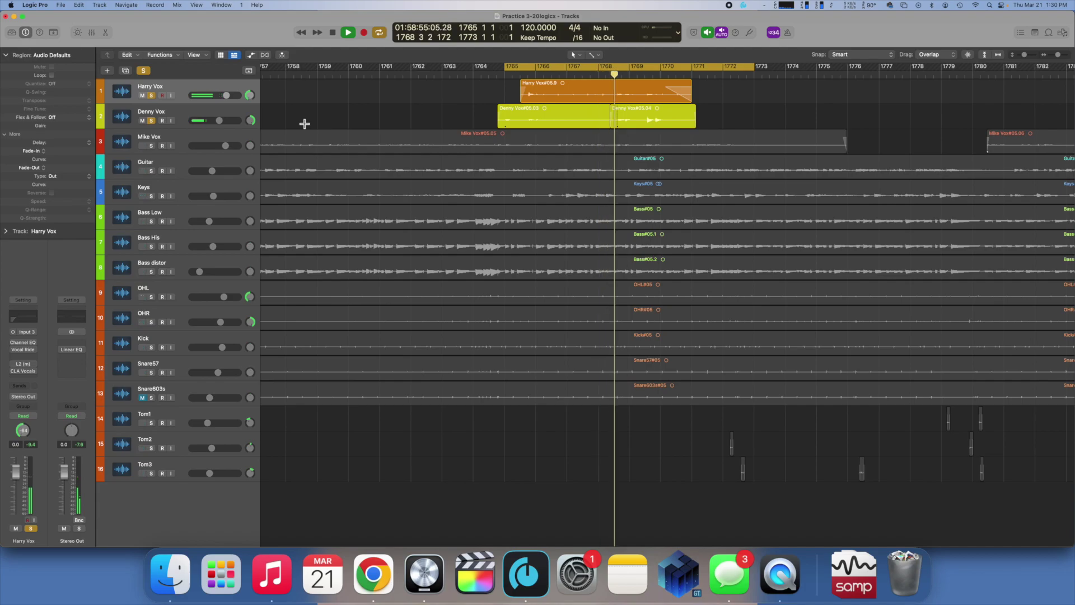
{"action": "mouse_move", "coordinate": [224, 122]}
{"action": "left_click_drag", "start_coordinate": [224, 121], "coordinate": [207, 123]}
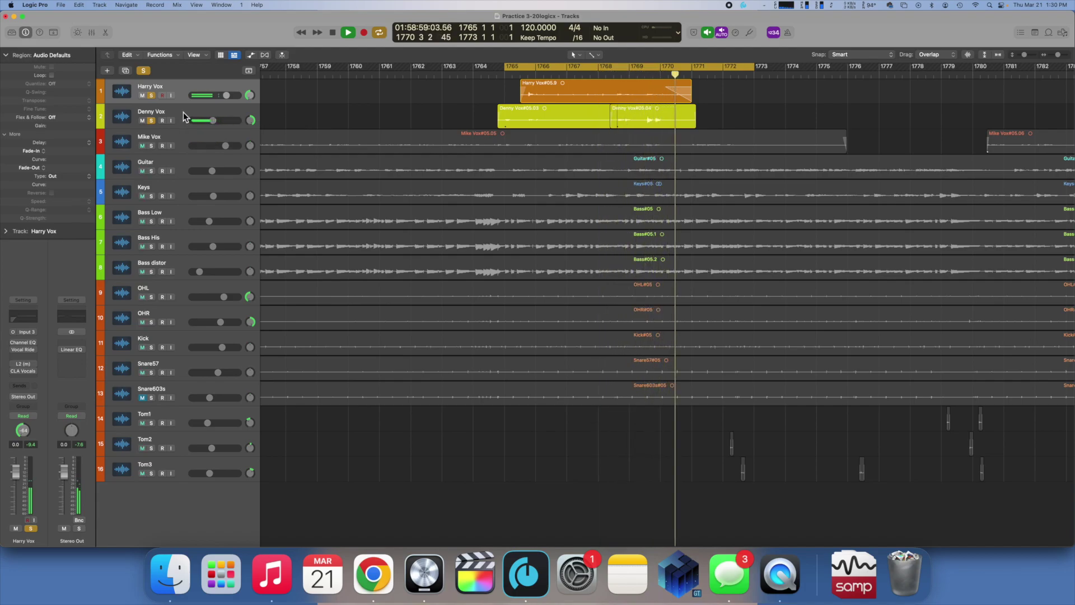
Step: Insert the mono Waves L2 limiter on the second vocal track and lower its threshold to about -14.5 dB
{"action": "left_click", "coordinate": [183, 112]}
{"action": "left_click", "coordinate": [31, 367]}
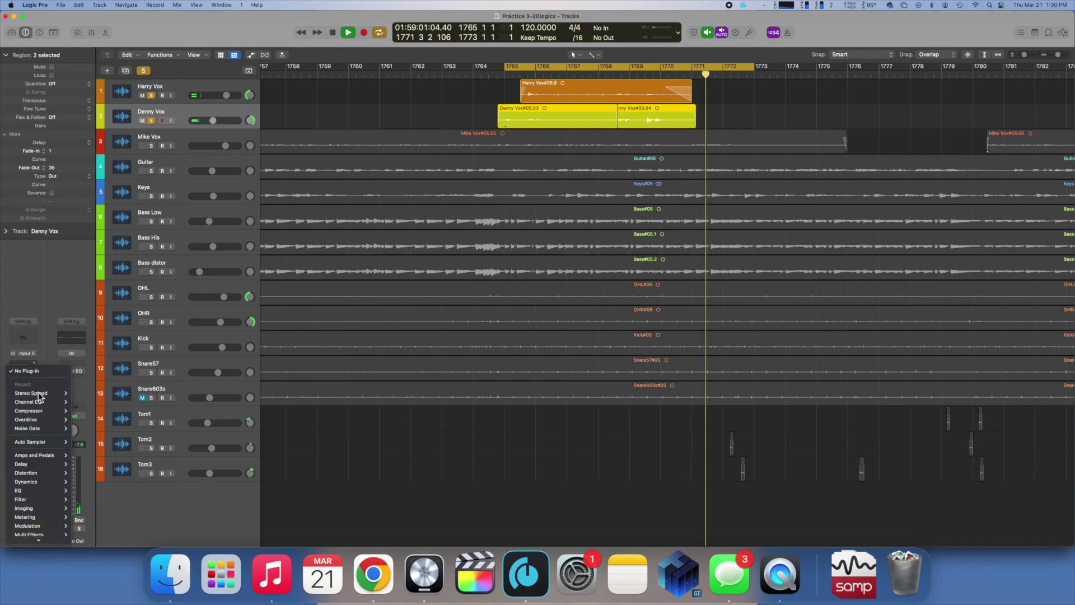
{"action": "mouse_move", "coordinate": [44, 543]}
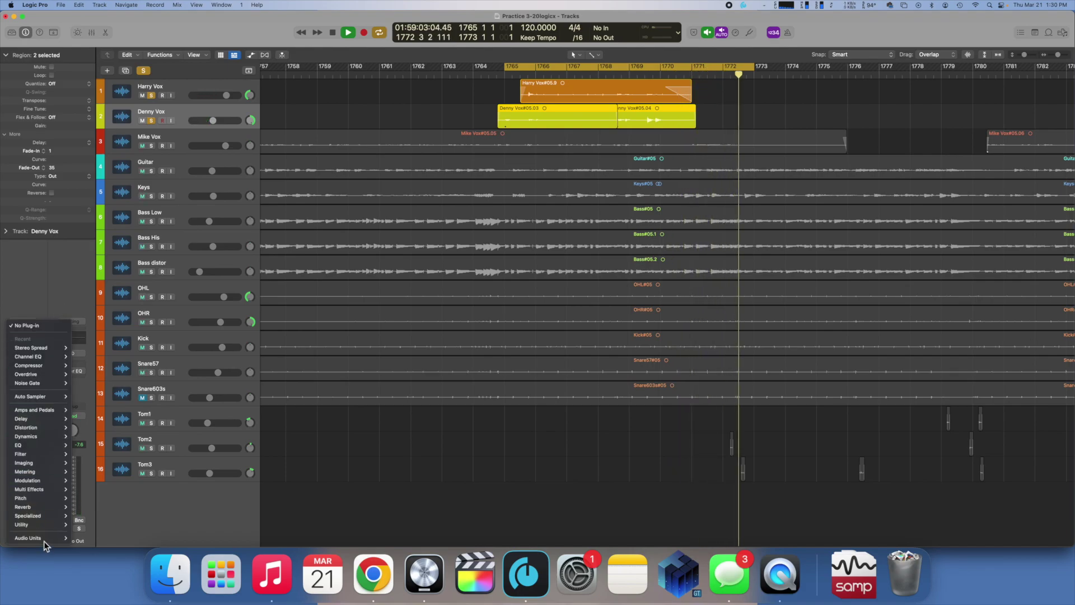
{"action": "mouse_move", "coordinate": [88, 539]}
{"action": "scroll", "coordinate": [149, 431], "scroll_direction": "down", "scroll_amount": 10}
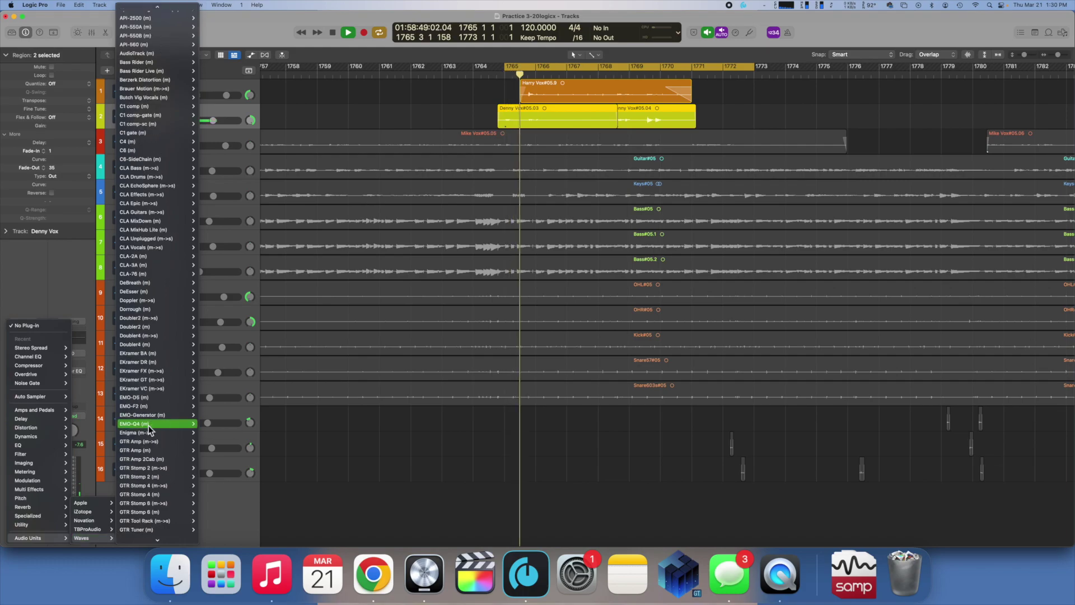
{"action": "left_click", "coordinate": [150, 363]}
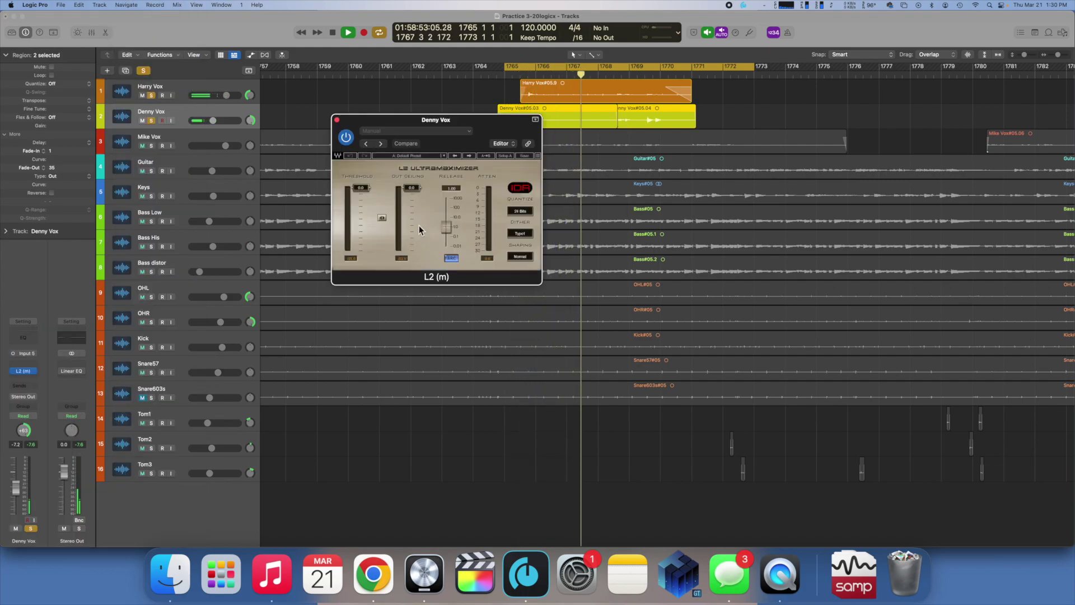
{"action": "left_click_drag", "start_coordinate": [360, 189], "coordinate": [361, 218]}
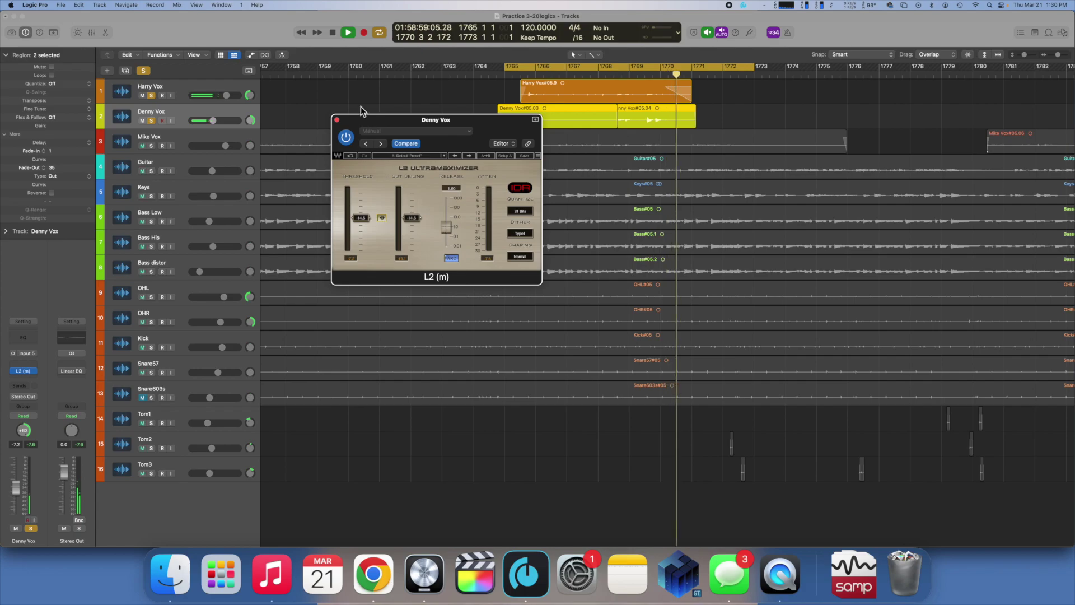
{"action": "left_click", "coordinate": [337, 119]}
Step: Switch the first vocal track's bypassed plug-ins back on and lower the second vocal track's volume to -11.2 dB
{"action": "left_click", "coordinate": [200, 91]}
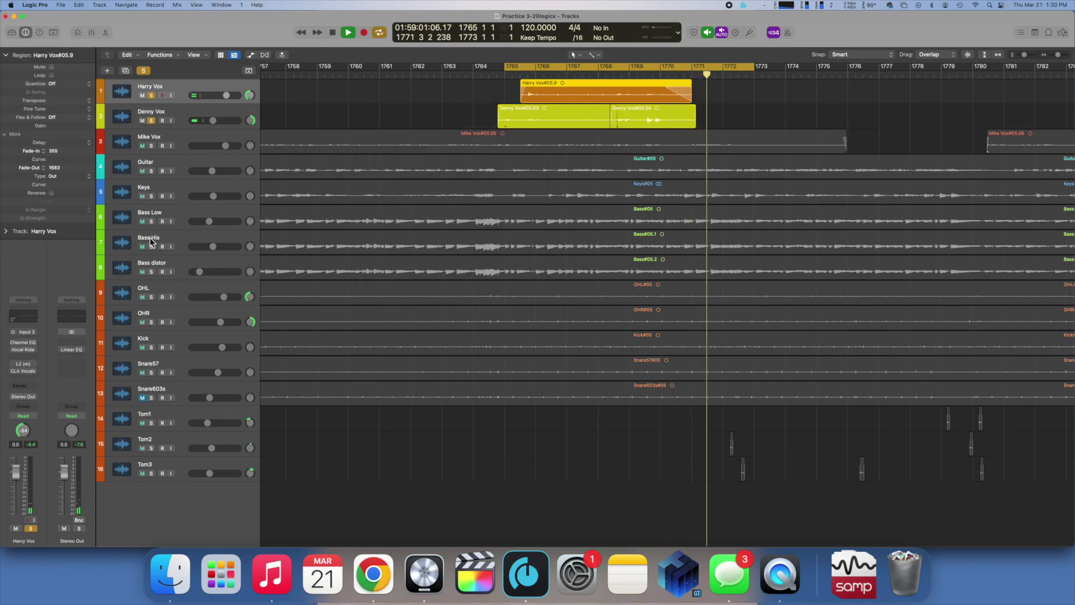
{"action": "mouse_move", "coordinate": [15, 346]}
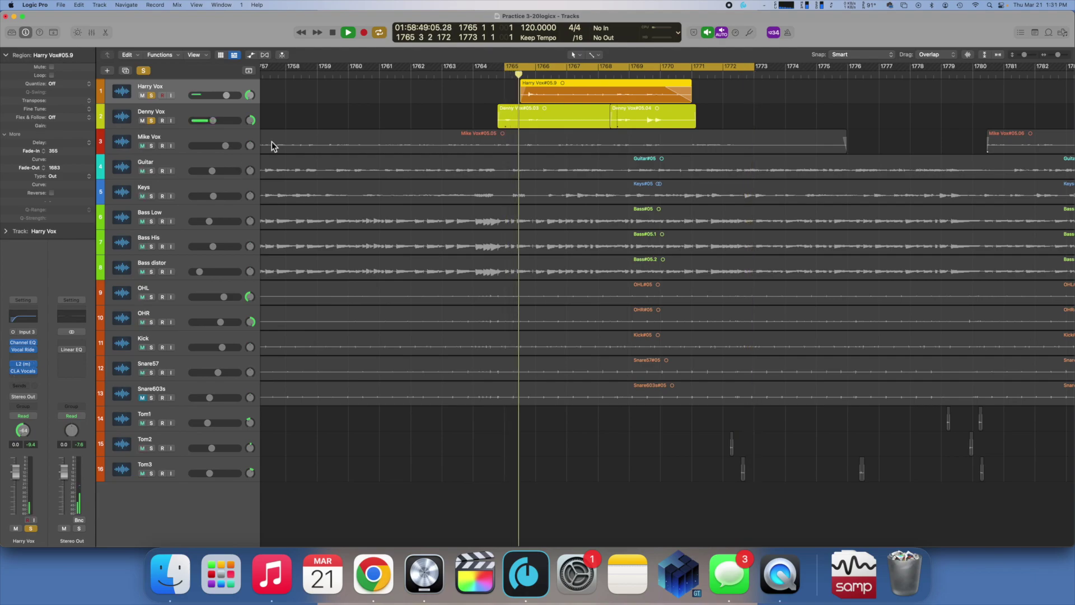
{"action": "left_click", "coordinate": [325, 110]}
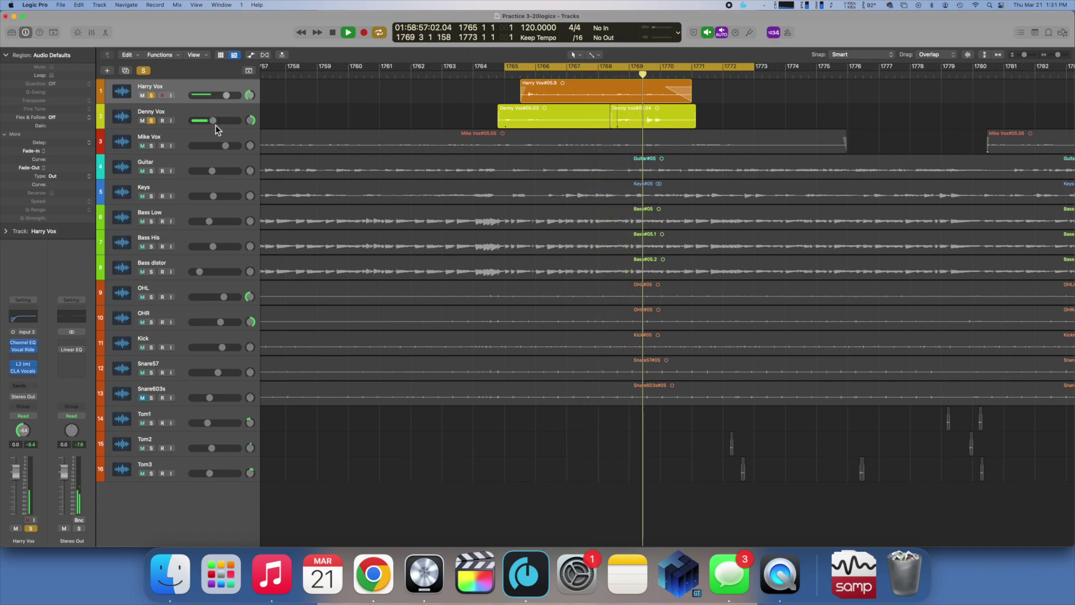
{"action": "left_click_drag", "start_coordinate": [213, 121], "coordinate": [208, 121]}
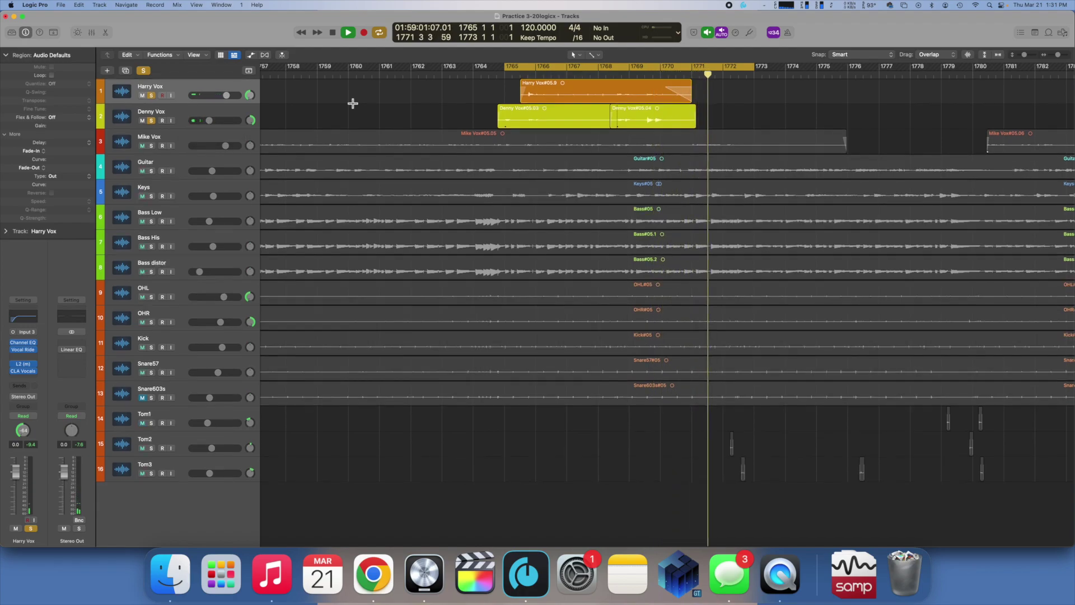
Step: Audition the third vocal track soloed with the other two, and turn off cycle mode
{"action": "left_click", "coordinate": [151, 146]}
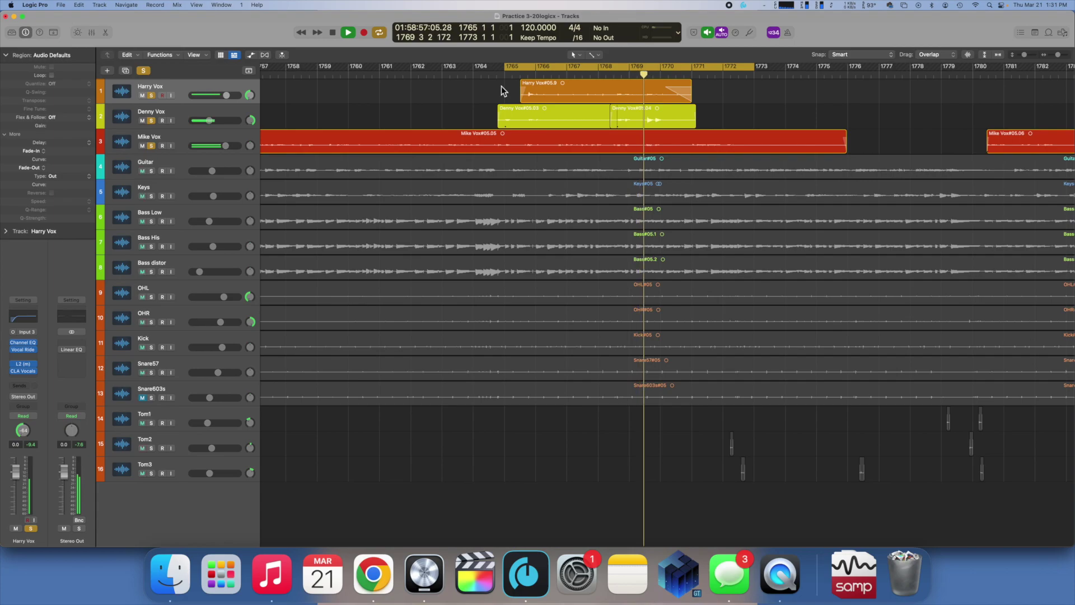
{"action": "key", "text": "space"}
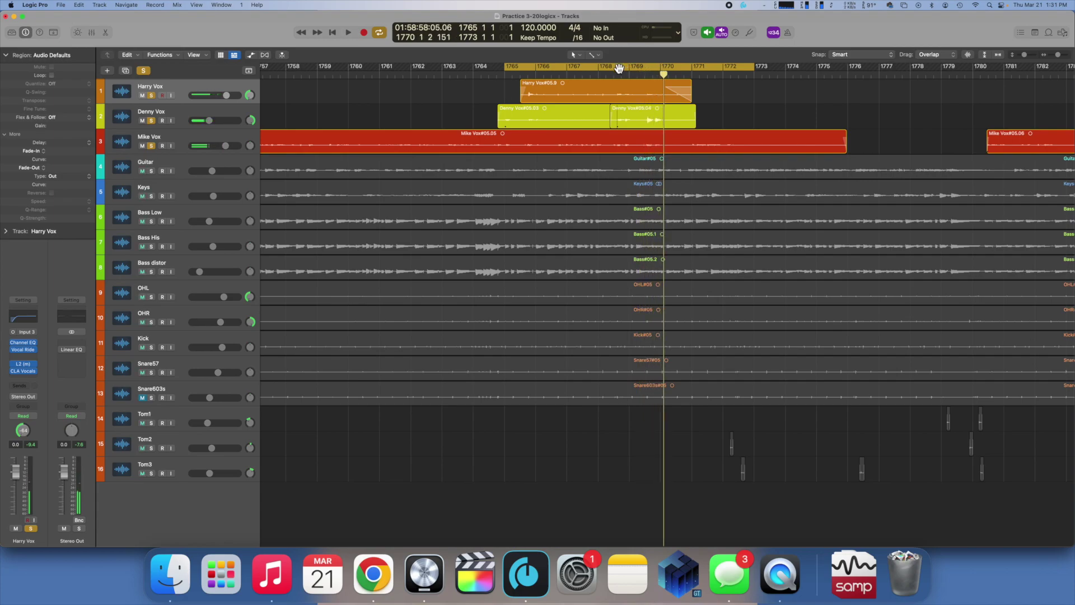
{"action": "key", "text": "c"}
Step: Review the Channel EQ and CLA Vocals settings on the first vocal track
{"action": "left_click", "coordinate": [169, 85]}
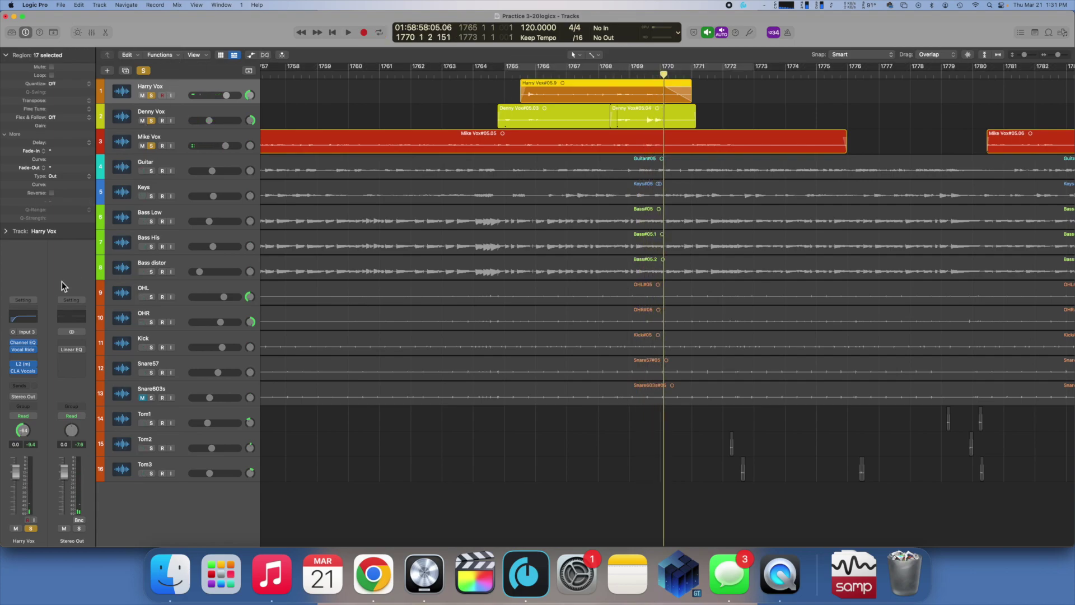
{"action": "left_click", "coordinate": [32, 343]}
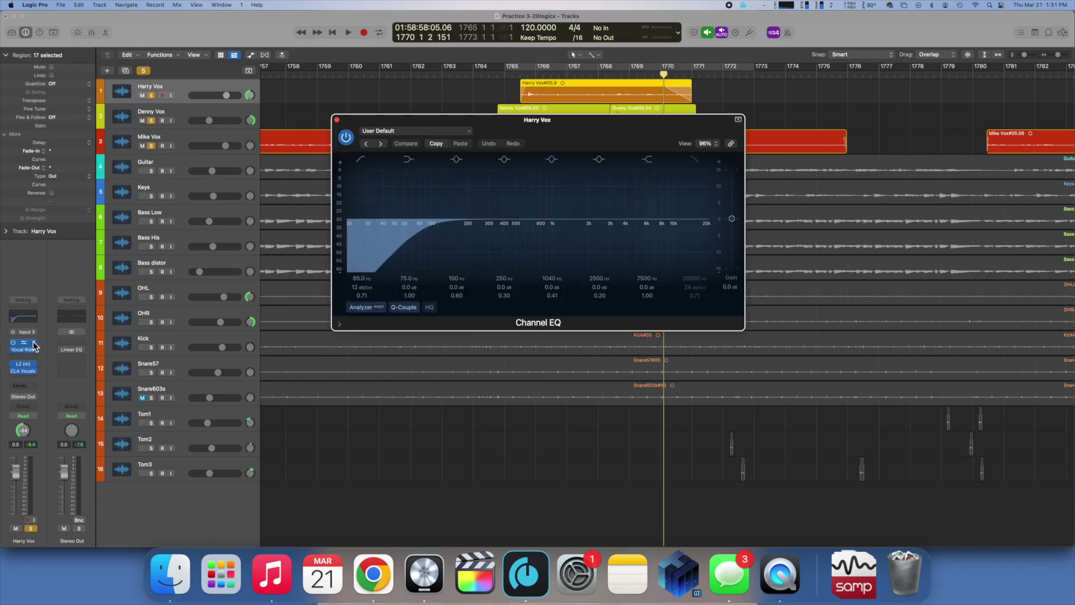
{"action": "left_click", "coordinate": [337, 121]}
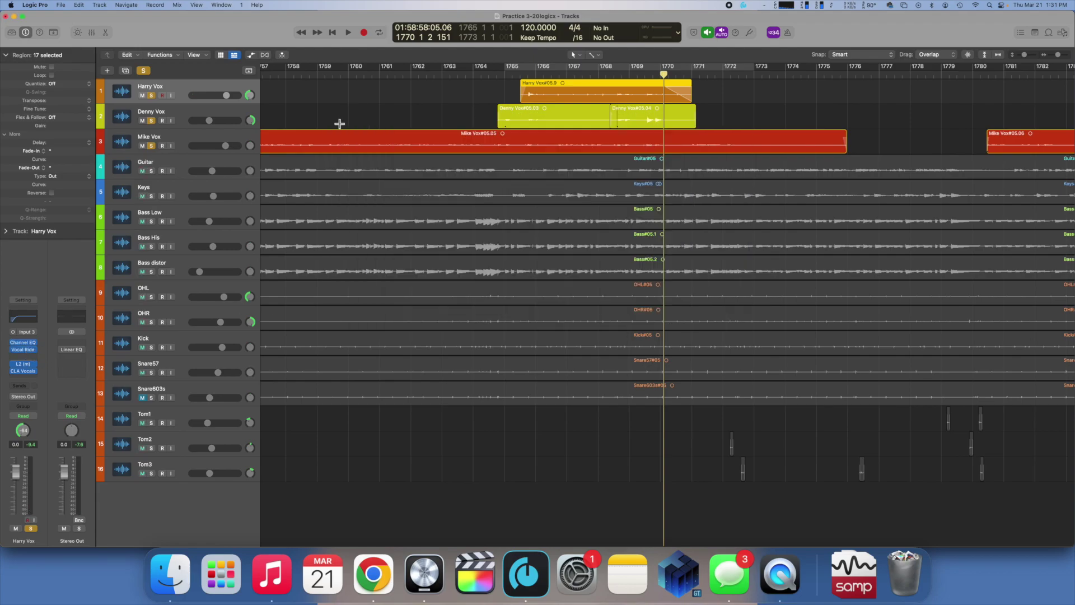
{"action": "left_click", "coordinate": [26, 372]}
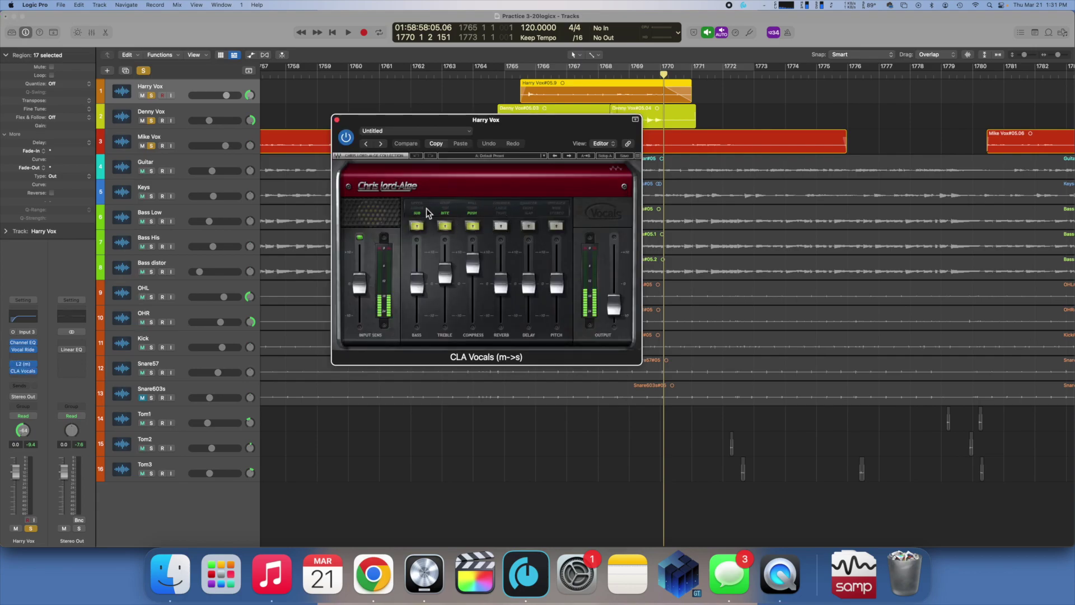
{"action": "left_click", "coordinate": [337, 121]}
{"action": "left_click", "coordinate": [384, 111]}
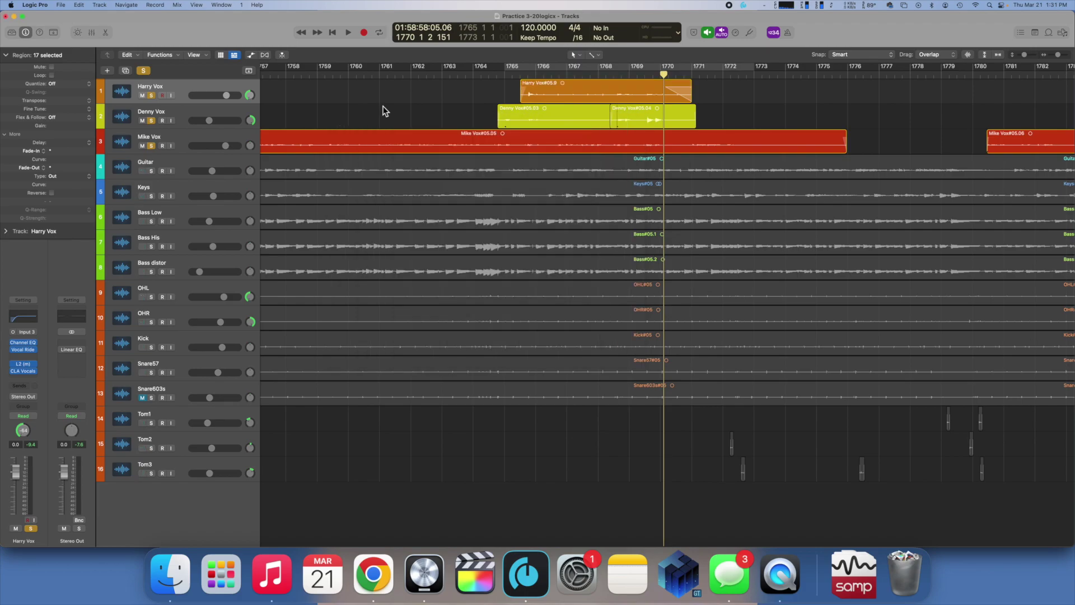
Step: Turn off solo on all three vocal tracks
{"action": "left_click", "coordinate": [151, 145]}
{"action": "left_click", "coordinate": [151, 120]}
{"action": "left_click", "coordinate": [151, 95]}
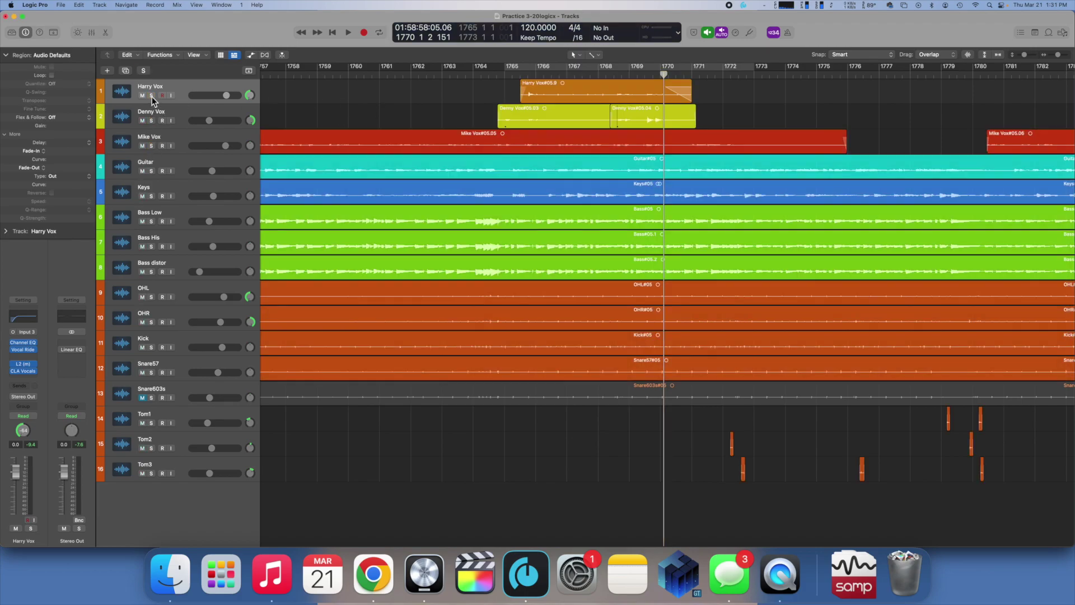
Step: Look over the whole arrangement and briefly play the full mix from bar 294
{"action": "key", "text": "super+Left"}
{"action": "key", "text": "super+Left"}
{"action": "key", "text": "super+Left"}
{"action": "key", "text": "super+Left"}
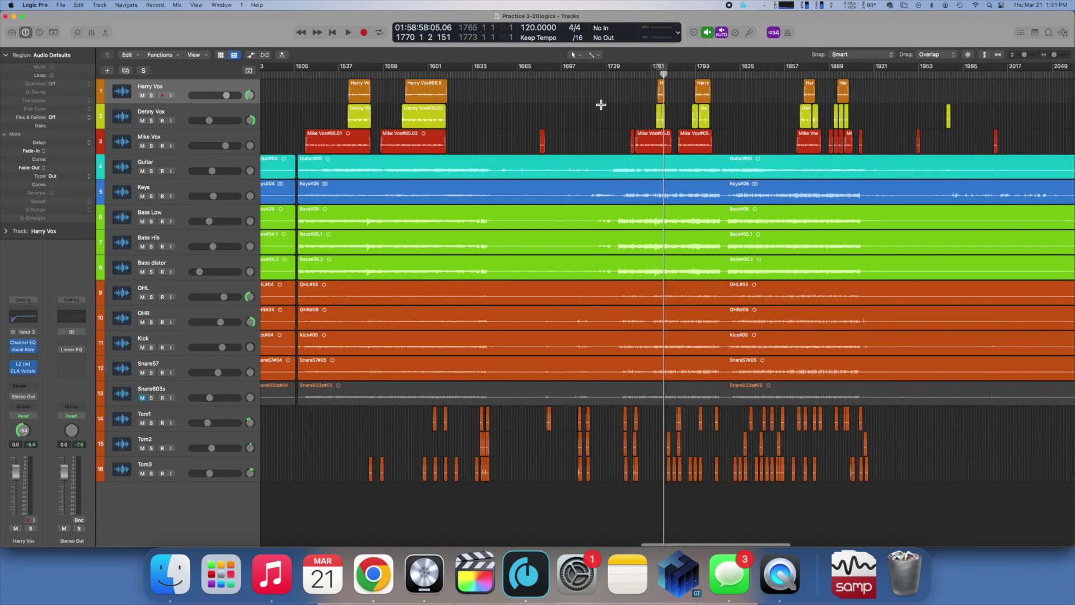
{"action": "key", "text": "super+Left"}
{"action": "key", "text": "super+Left"}
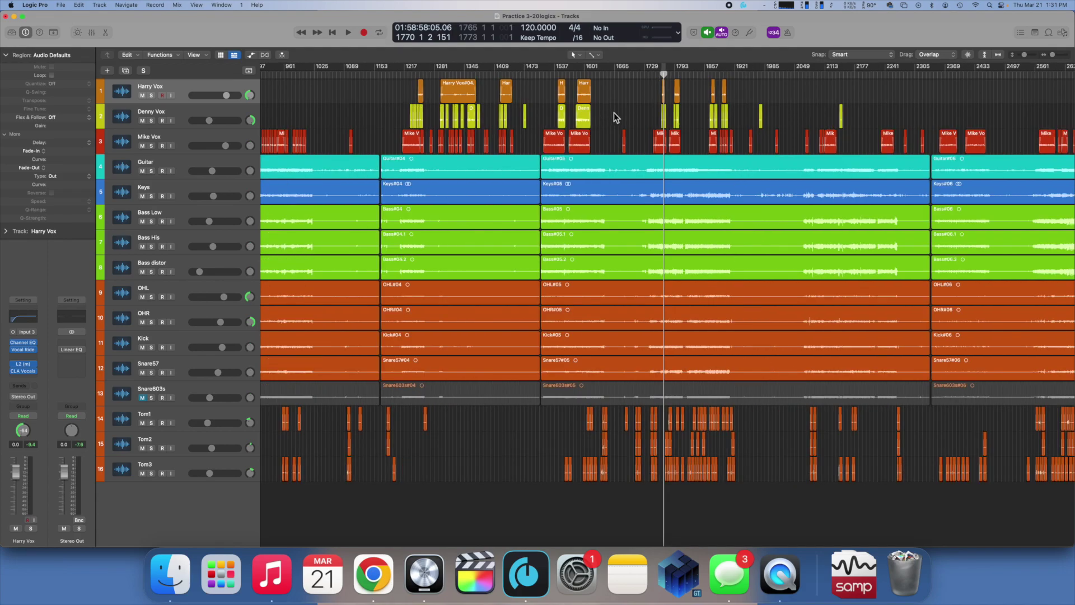
{"action": "scroll", "coordinate": [614, 112], "scroll_direction": "left", "scroll_amount": 15}
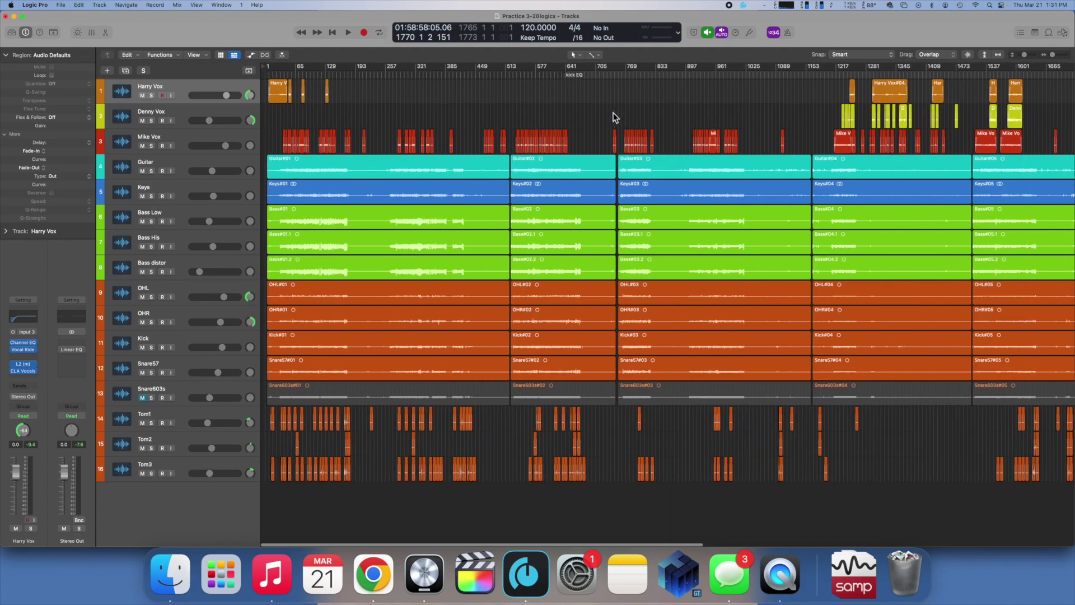
{"action": "left_click", "coordinate": [401, 78]}
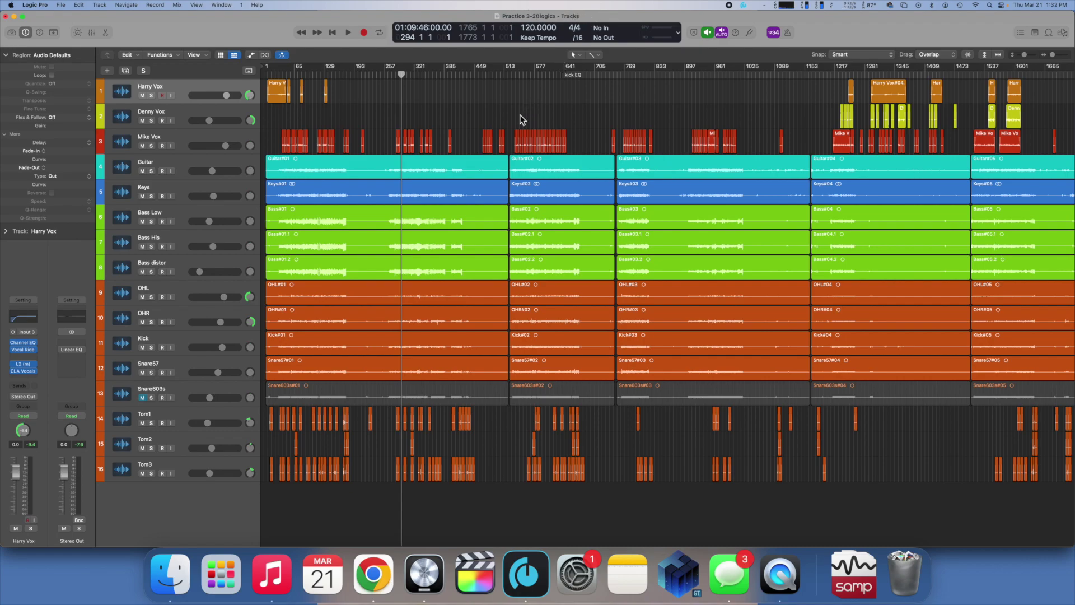
{"action": "key", "text": "space"}
{"action": "key", "text": "space"}
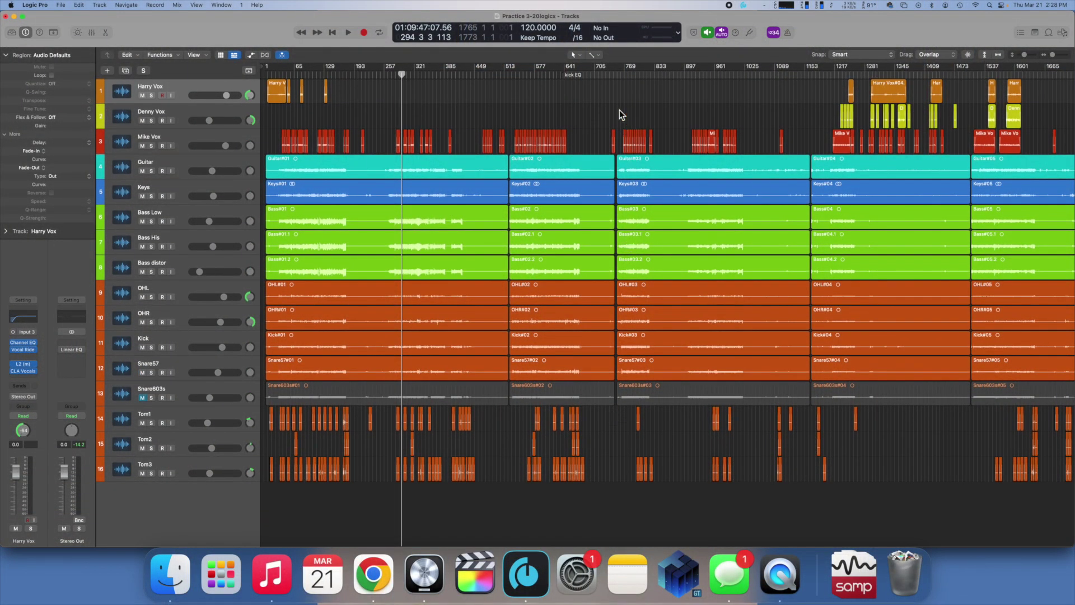
Step: Show the mixer and add a Bus 5 send to all three vocal channels
{"action": "key", "text": "x"}
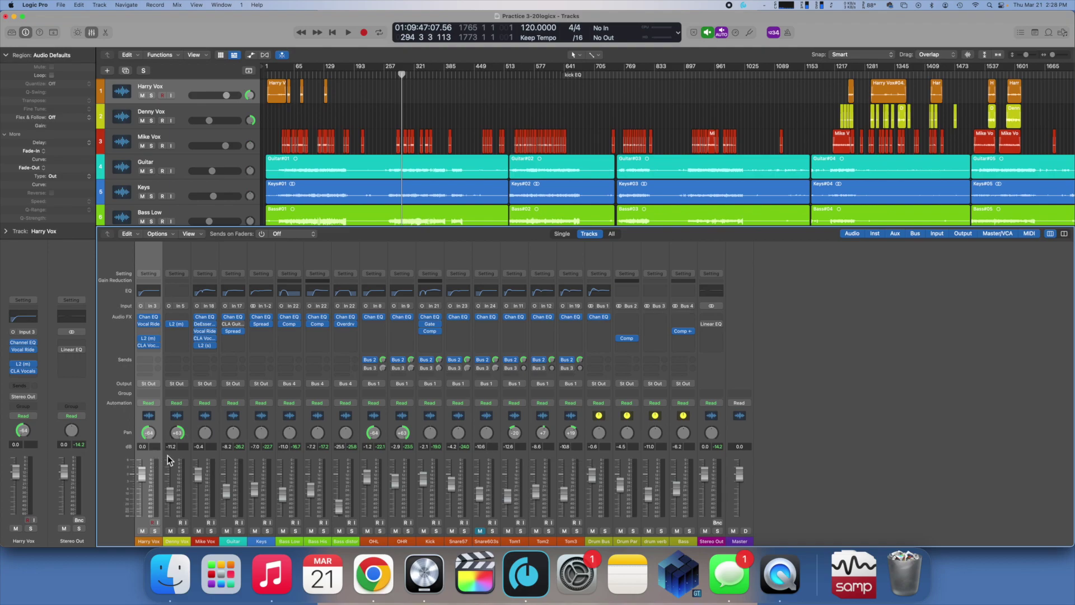
{"action": "left_click_drag", "start_coordinate": [168, 460], "coordinate": [201, 455]}
{"action": "left_click", "coordinate": [154, 367]}
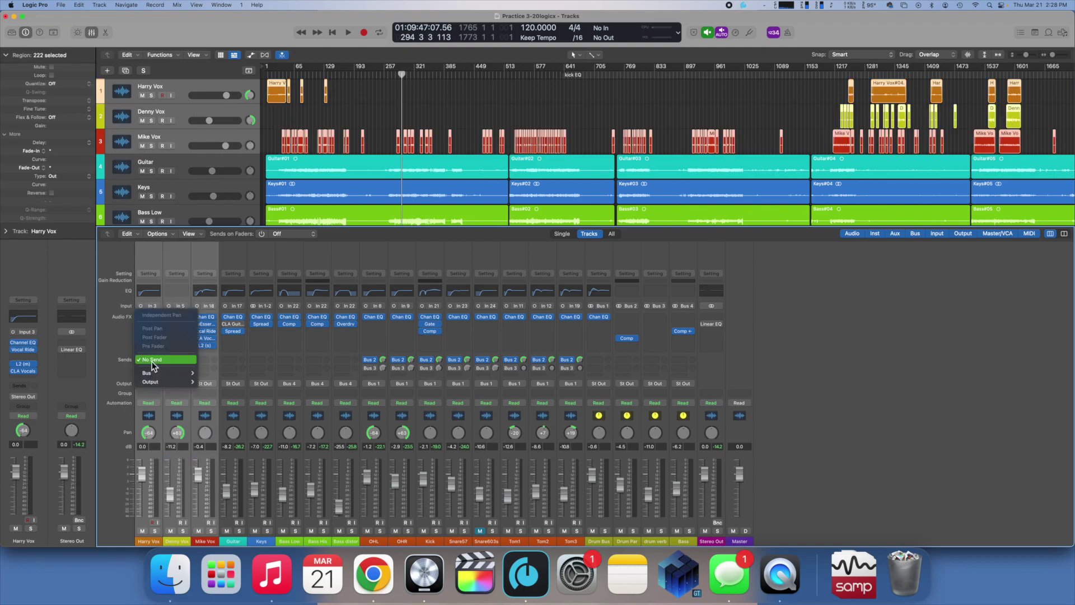
{"action": "mouse_move", "coordinate": [163, 373]}
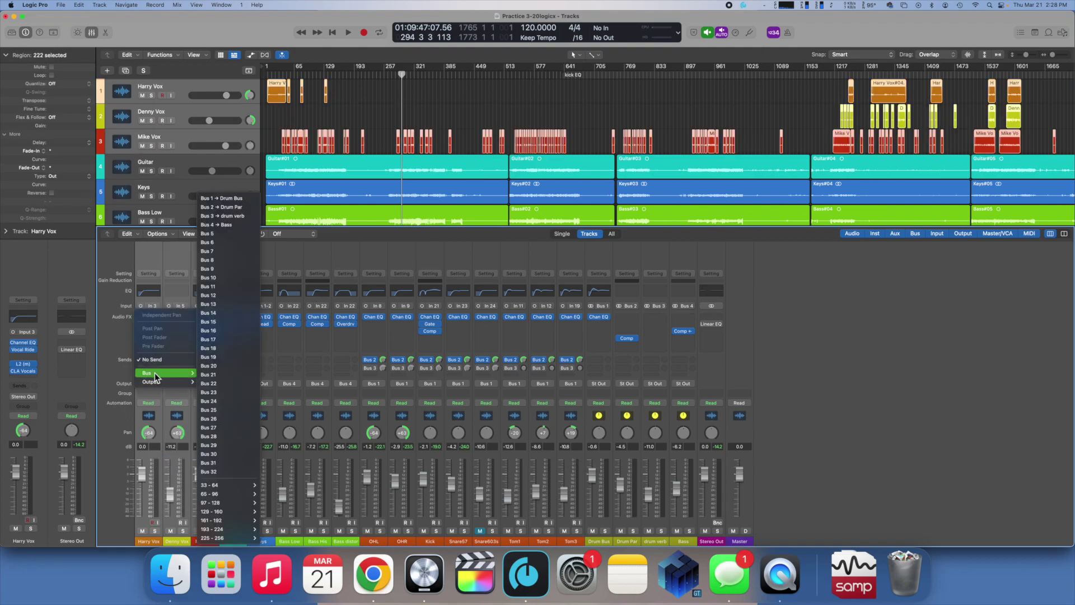
{"action": "left_click", "coordinate": [227, 236]}
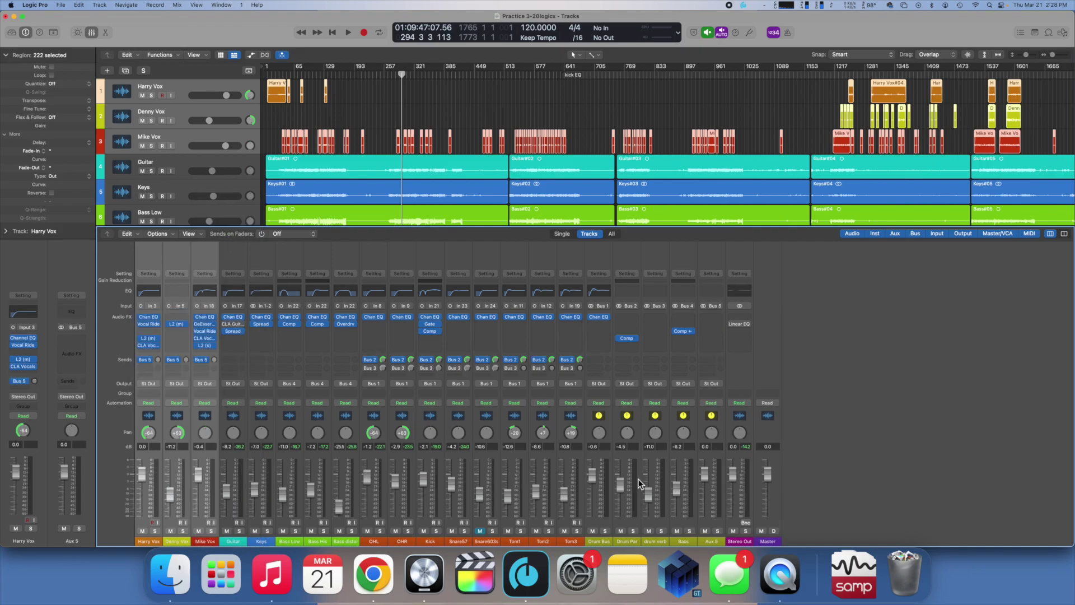
Step: Rename the new Bus 5 aux channel as vocals
{"action": "double_click", "coordinate": [711, 541]}
{"action": "type", "text": "vocals"}
{"action": "key", "text": "Return"}
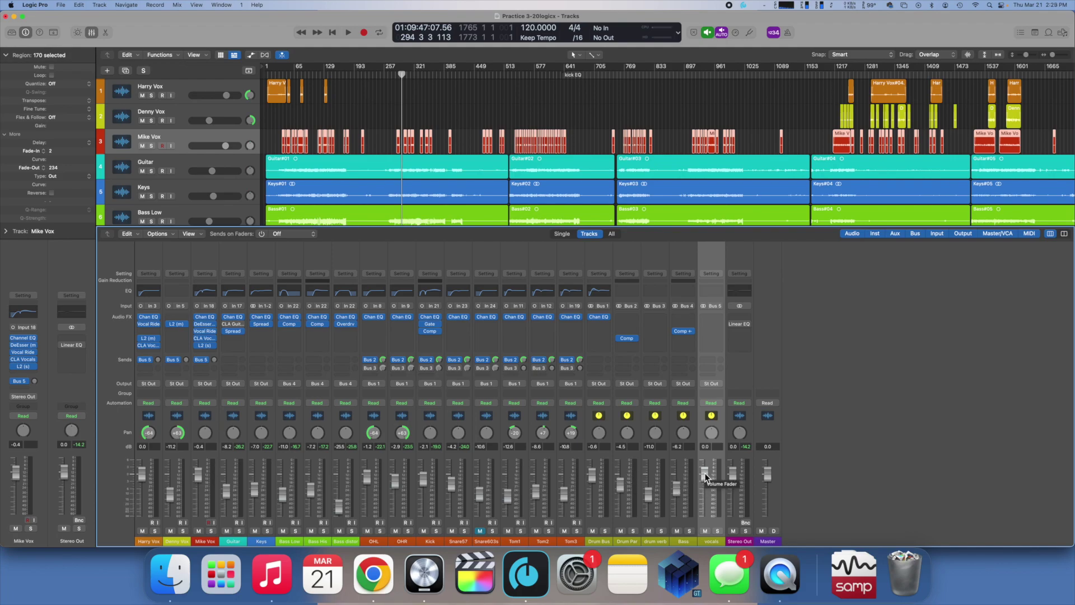
{"action": "left_click", "coordinate": [233, 456]}
{"action": "left_click", "coordinate": [260, 455]}
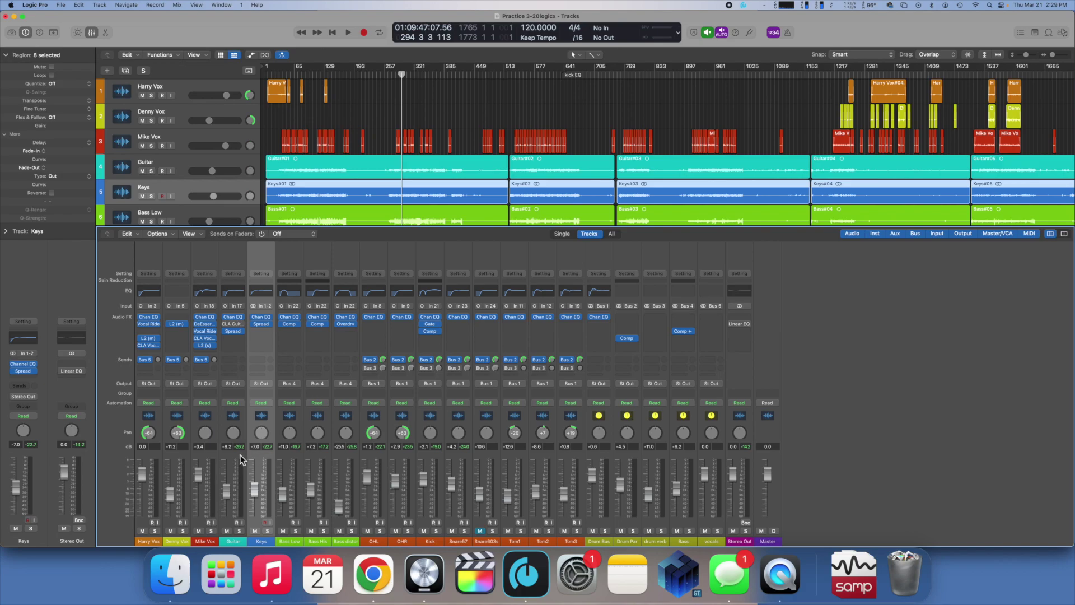
{"action": "left_click", "coordinate": [240, 454]}
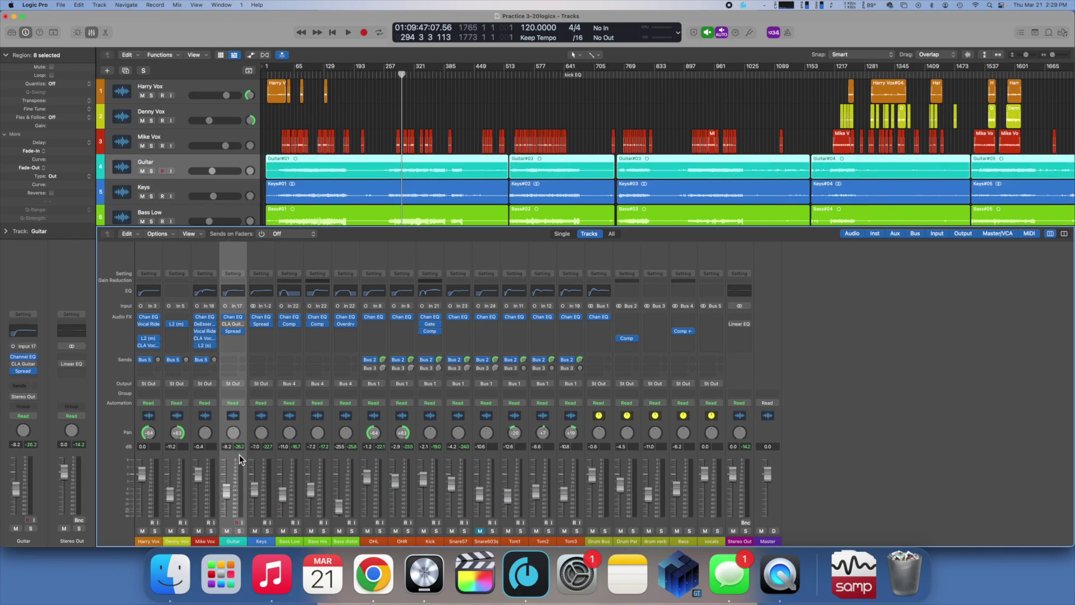
{"action": "left_click", "coordinate": [259, 457]}
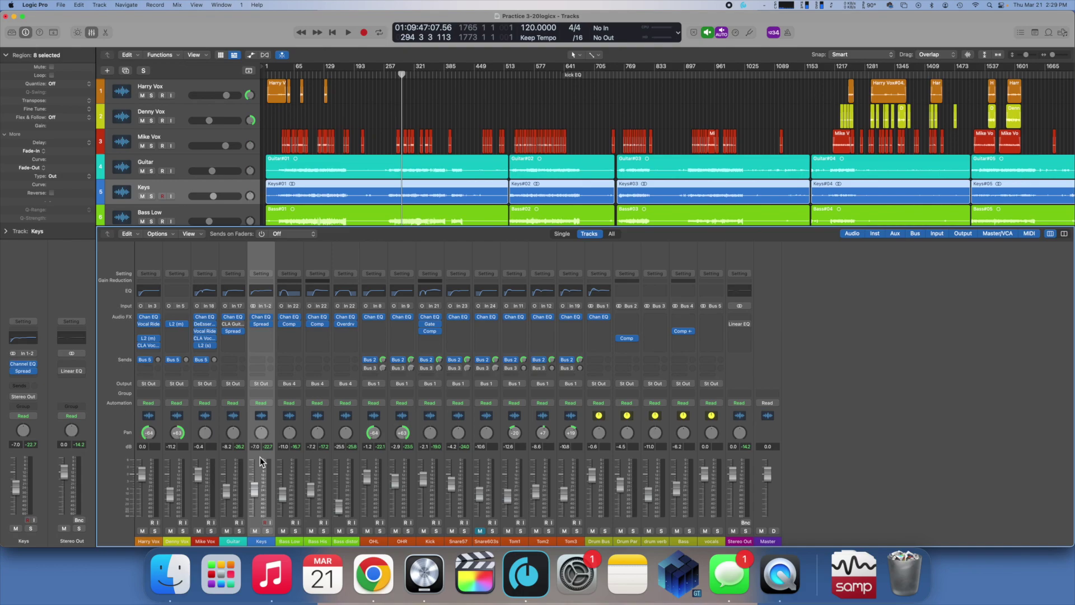
{"action": "left_click", "coordinate": [469, 112]}
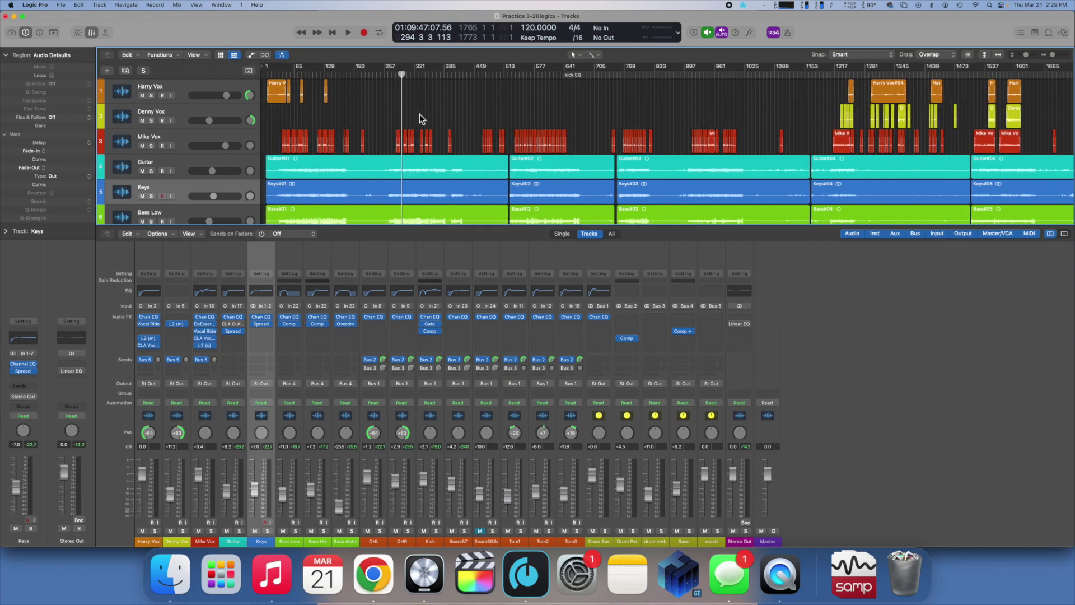
Step: Move the playhead to bar 62 and briefly play the full mix from there
{"action": "key", "text": "space"}
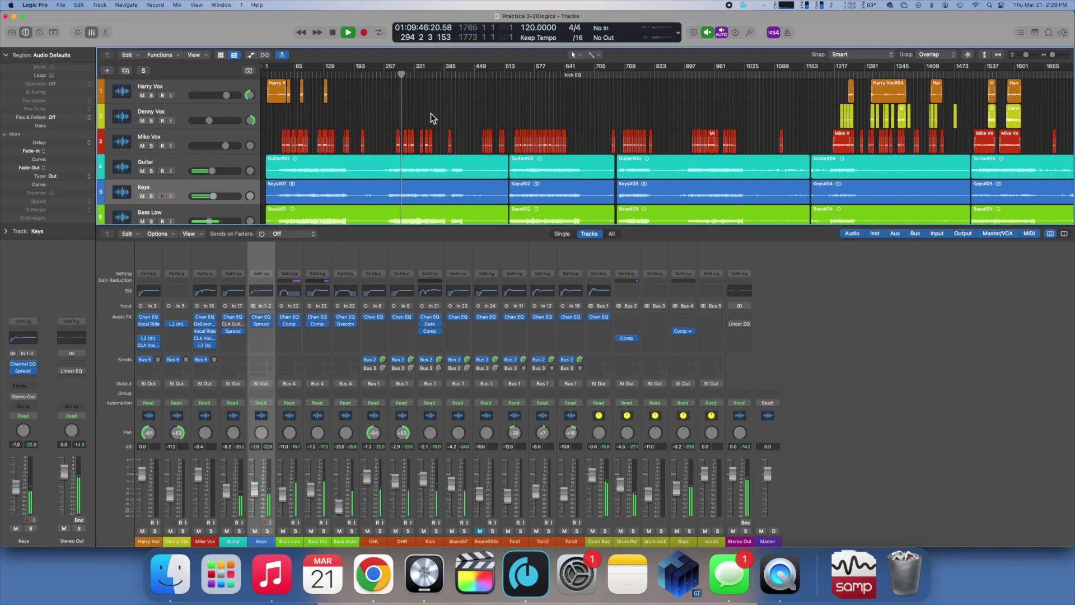
{"action": "left_click", "coordinate": [297, 78]}
{"action": "key", "text": "space"}
{"action": "key", "text": "space"}
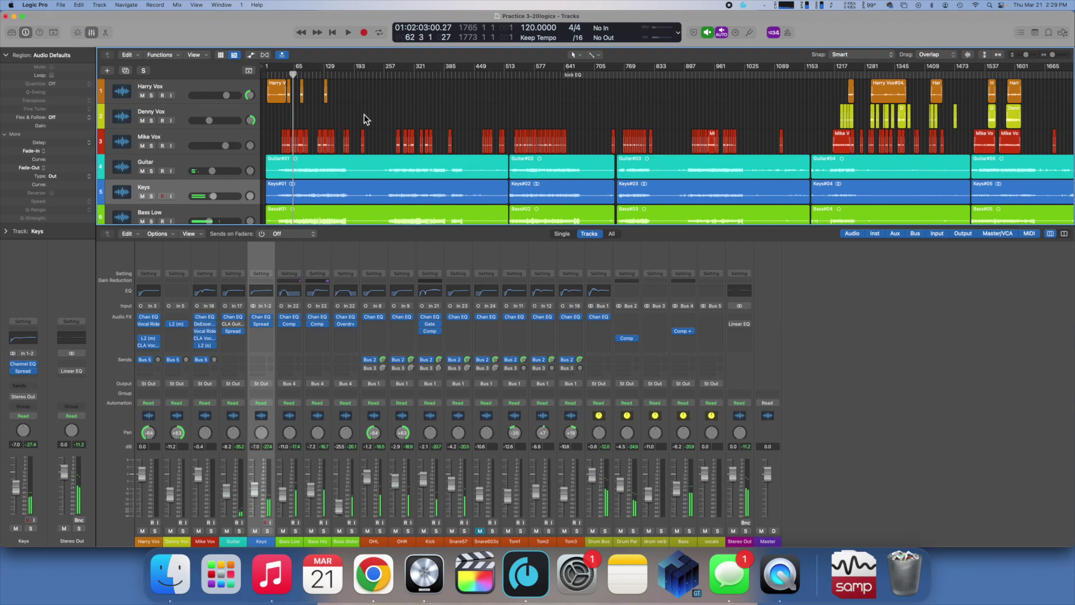
Step: Solo the Drum Bus and Drum Par channels and start playback around bar 62
{"action": "left_click", "coordinate": [605, 531]}
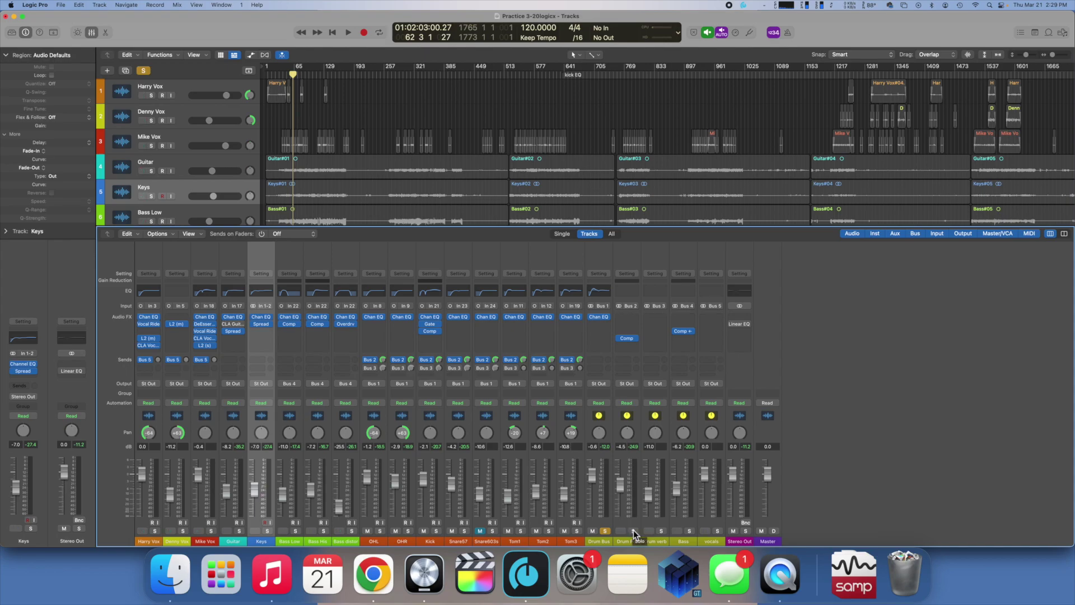
{"action": "left_click", "coordinate": [633, 530]}
{"action": "key", "text": "space"}
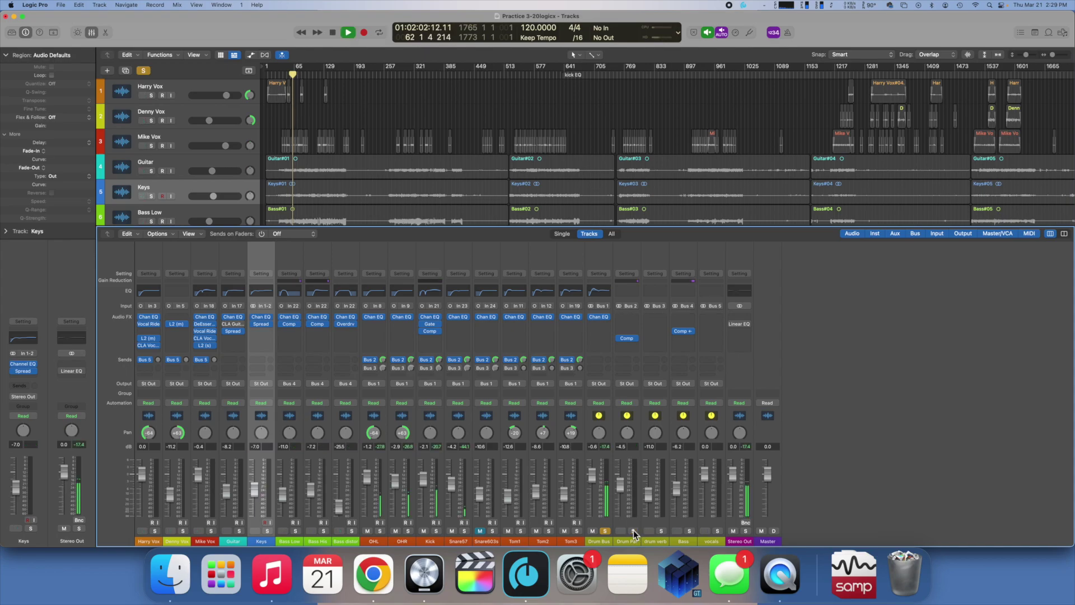
{"action": "left_click", "coordinate": [633, 531]}
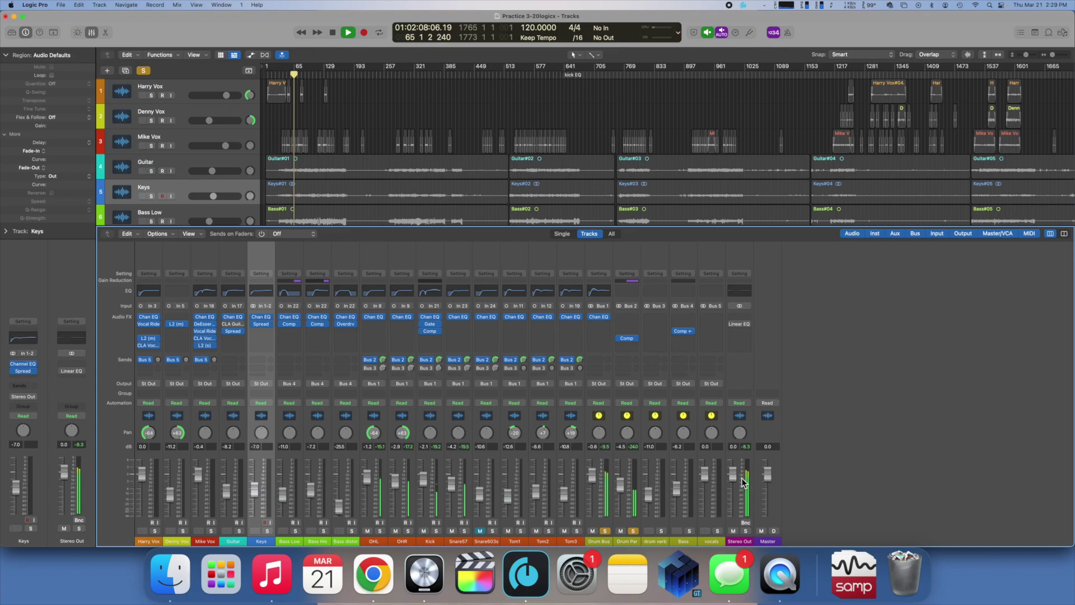
Step: Lower the Drum Bus and Drum Par faders together to -2.6 dB and -6.5 dB
{"action": "left_click", "coordinate": [603, 455]}
{"action": "left_click", "coordinate": [619, 455], "text": "shift"}
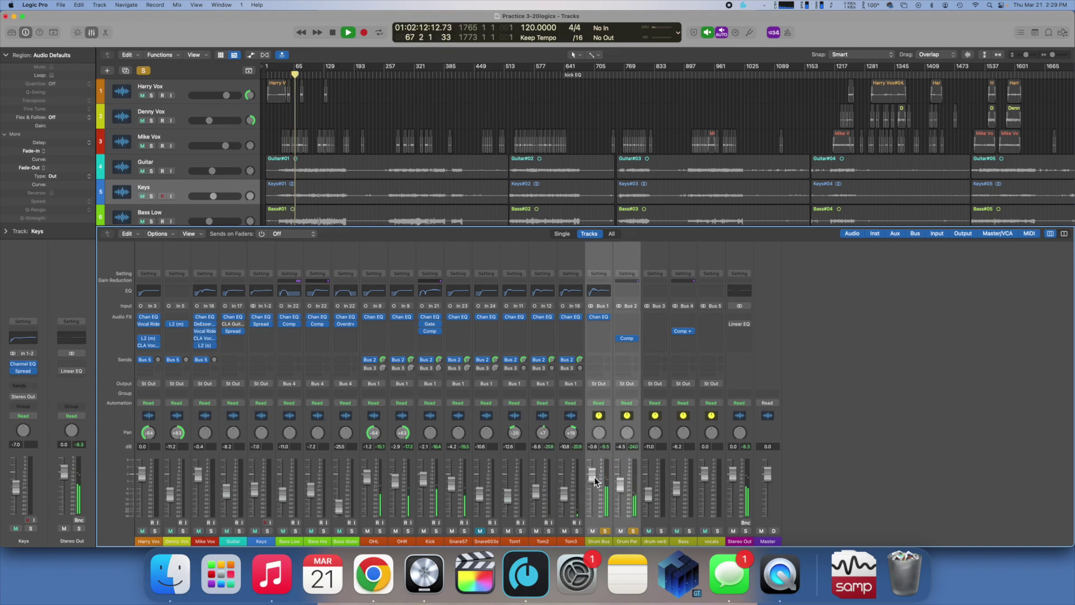
{"action": "left_click_drag", "start_coordinate": [594, 477], "coordinate": [596, 487]}
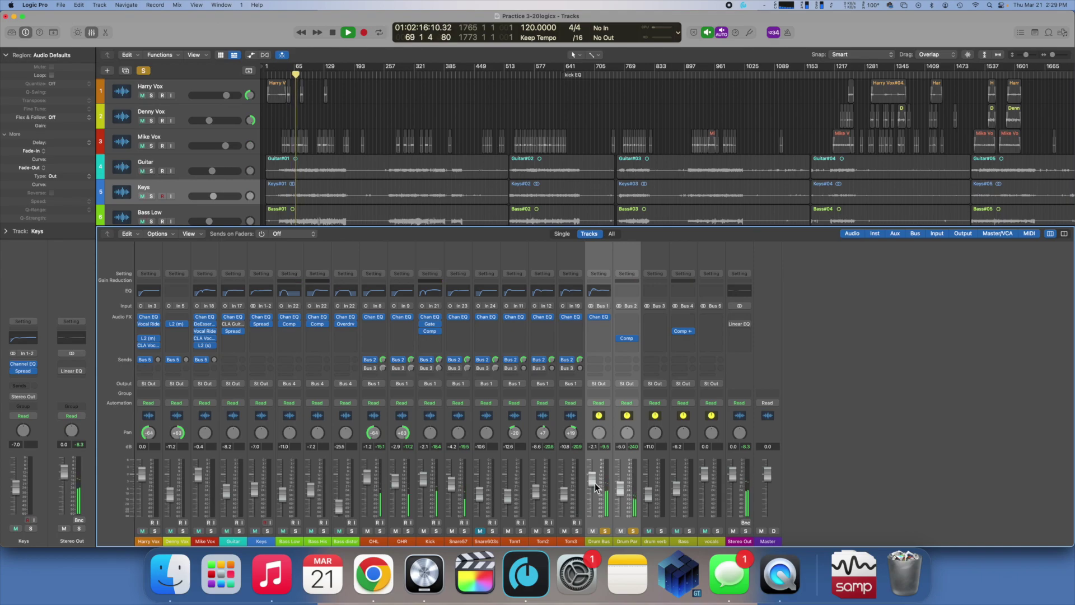
{"action": "left_click_drag", "start_coordinate": [595, 486], "coordinate": [597, 488]}
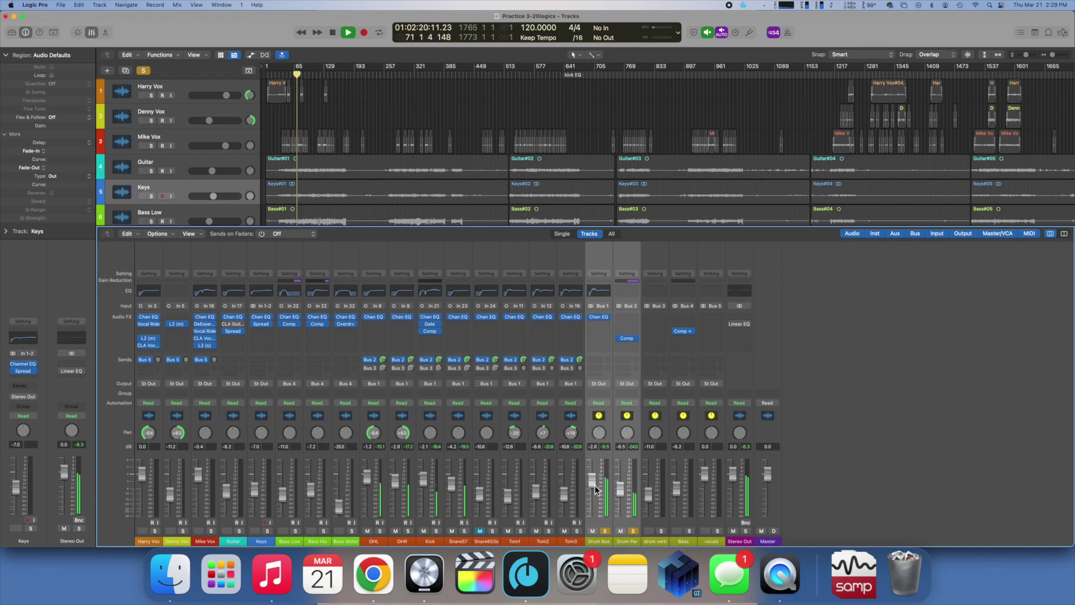
Step: Add the Bass bus to the solo and lower its level to -8.8 dB
{"action": "left_click", "coordinate": [690, 529]}
{"action": "left_click_drag", "start_coordinate": [682, 489], "coordinate": [677, 493]}
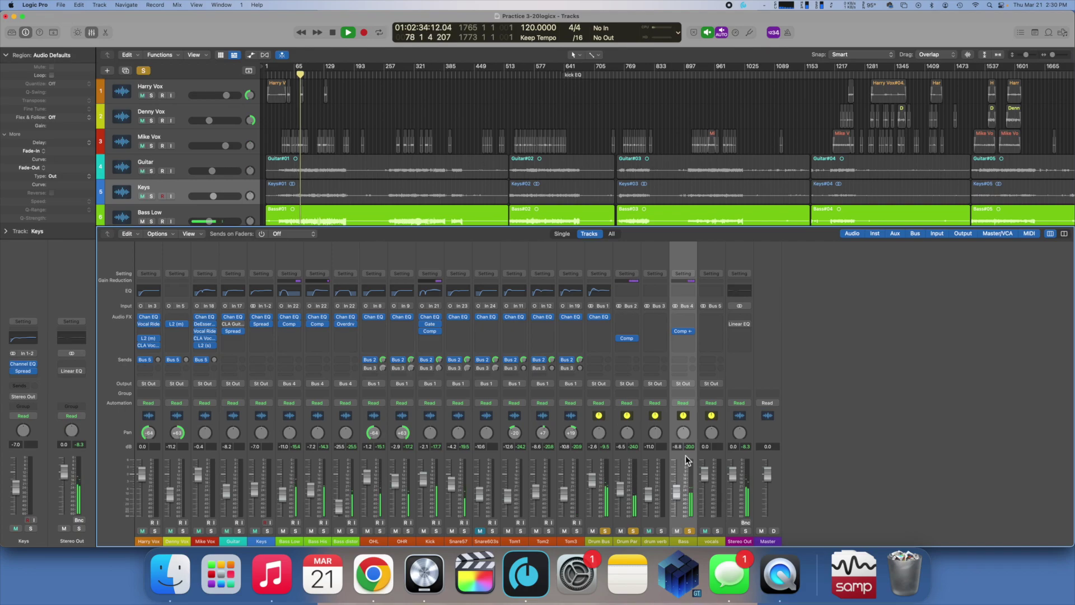
Step: Set the Bass bus Compressor's threshold to -29.0 dB and check its attack and release
{"action": "left_click", "coordinate": [683, 332]}
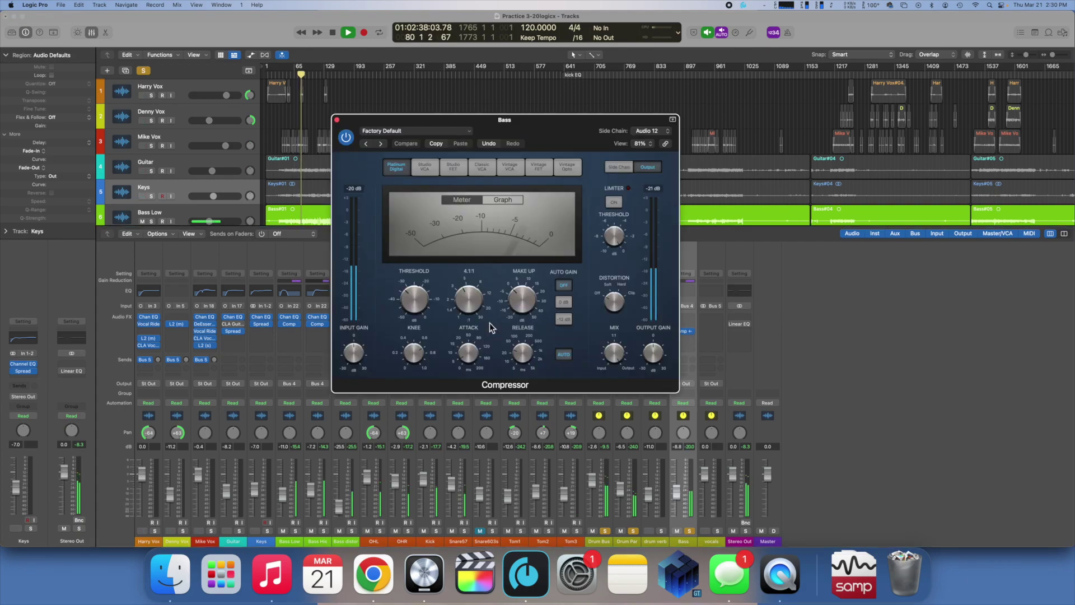
{"action": "mouse_move", "coordinate": [408, 304]}
{"action": "left_click_drag", "start_coordinate": [408, 304], "coordinate": [408, 300]}
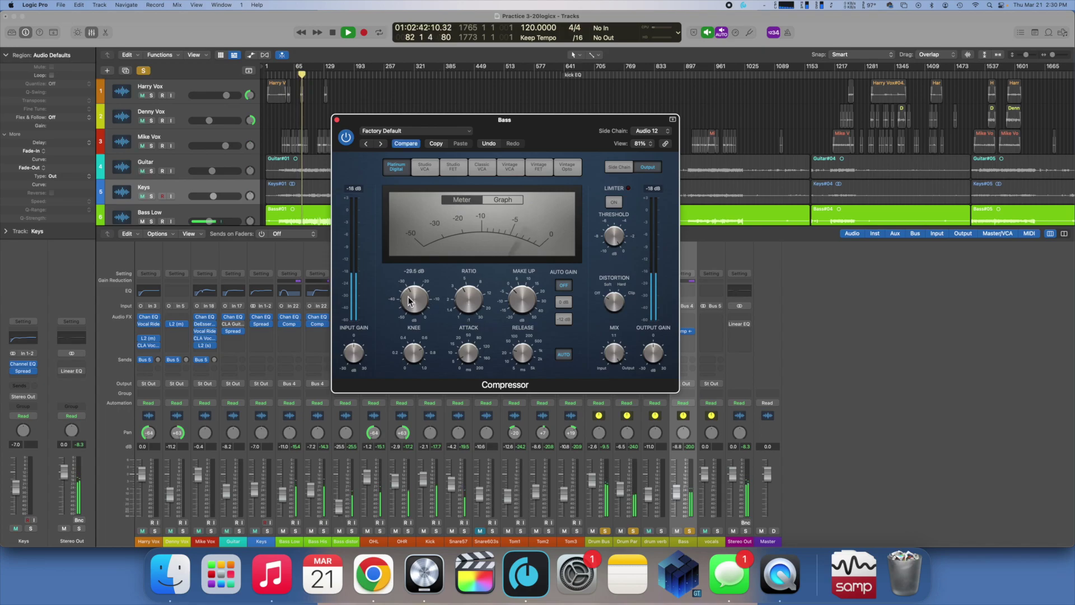
{"action": "left_click_drag", "start_coordinate": [409, 300], "coordinate": [409, 298]}
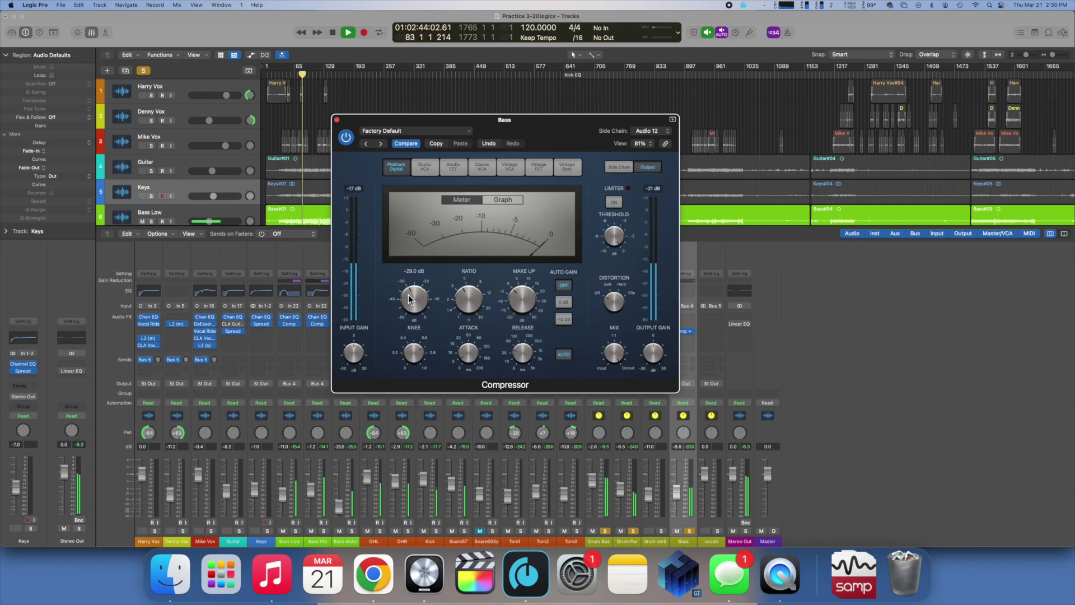
{"action": "mouse_move", "coordinate": [468, 362]}
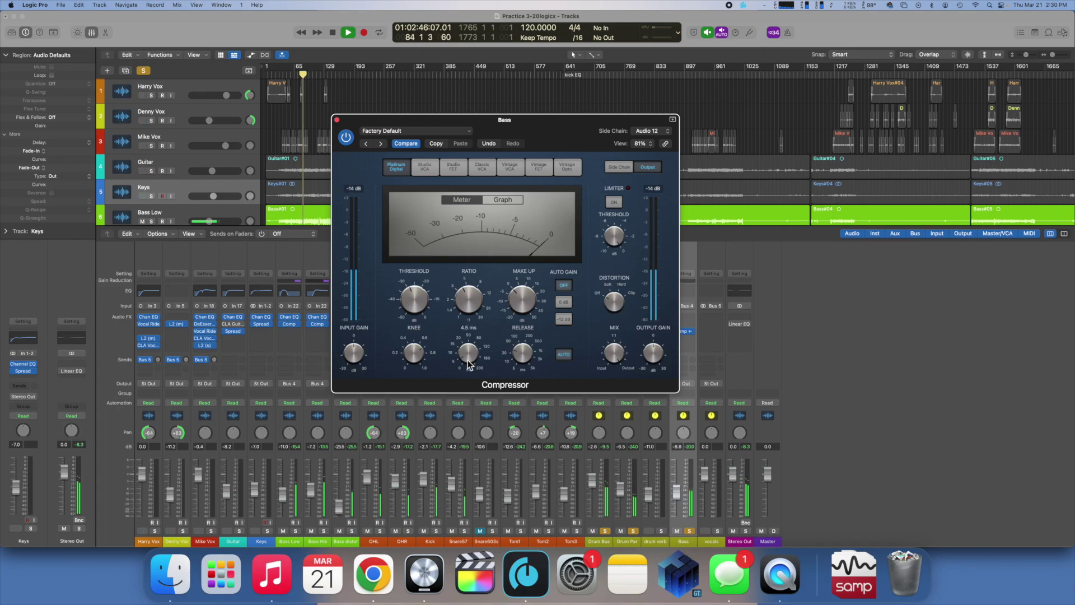
{"action": "mouse_move", "coordinate": [525, 363]}
{"action": "left_click_drag", "start_coordinate": [525, 363], "coordinate": [525, 364]}
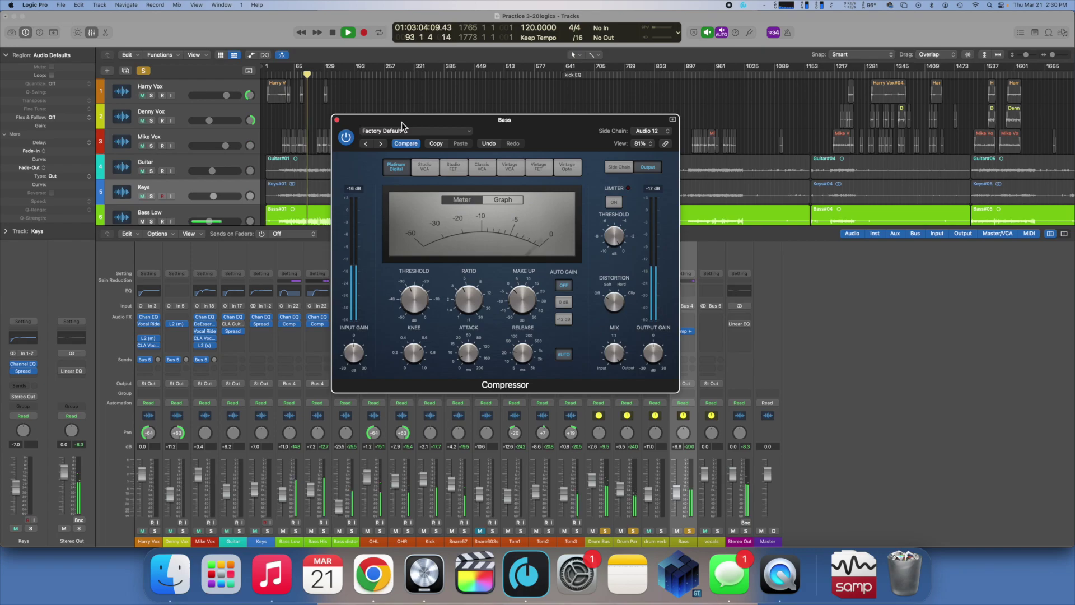
{"action": "left_click", "coordinate": [337, 121]}
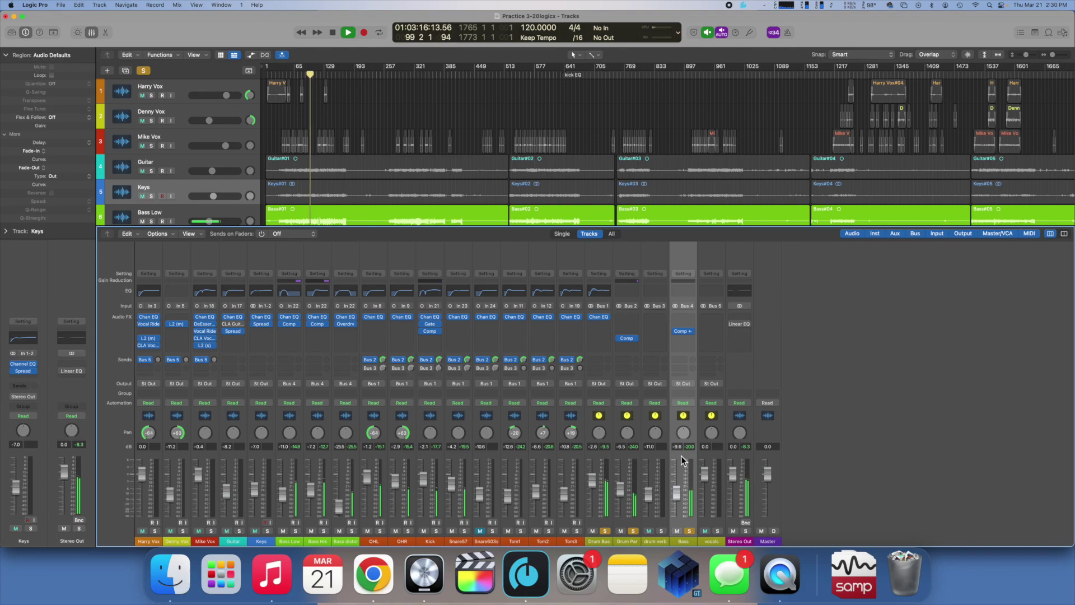
Step: Add the Keys track to the solo and lower its level to -13.0 dB
{"action": "left_click", "coordinate": [269, 531]}
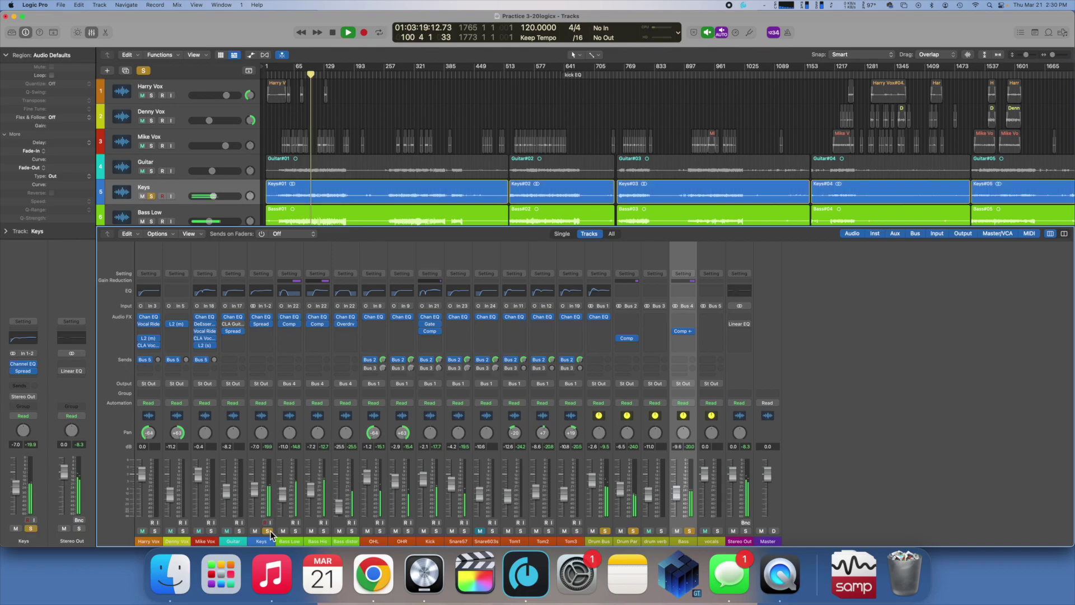
{"action": "left_click", "coordinate": [264, 456]}
{"action": "left_click_drag", "start_coordinate": [261, 492], "coordinate": [258, 513]}
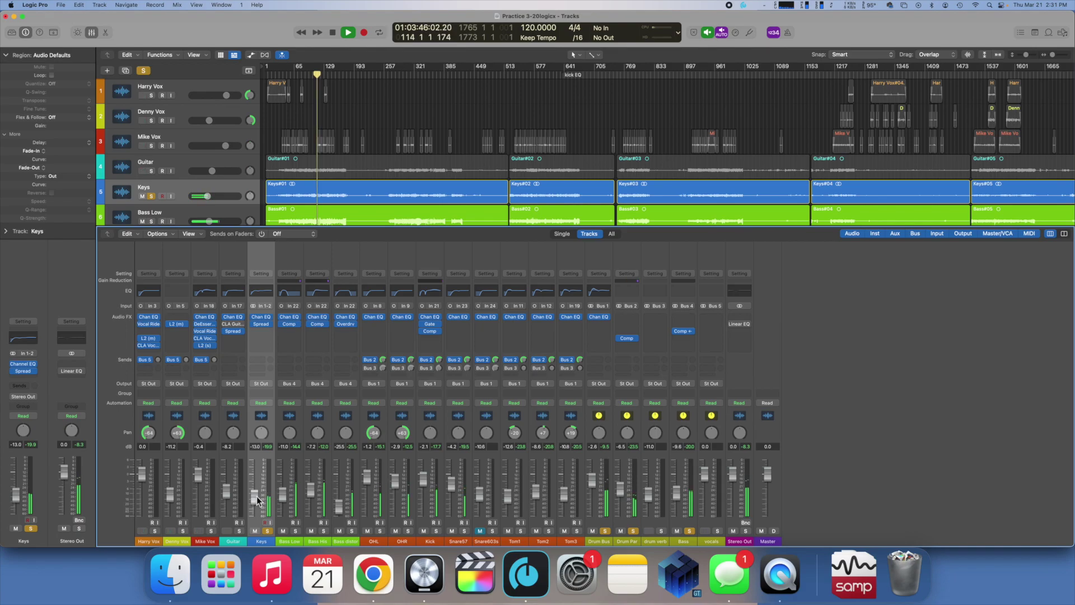
Step: Free the slot above the Stereo Spread on the Keys channel and insert a Compressor there
{"action": "left_click_drag", "start_coordinate": [264, 324], "coordinate": [262, 338]}
{"action": "left_click", "coordinate": [263, 332]}
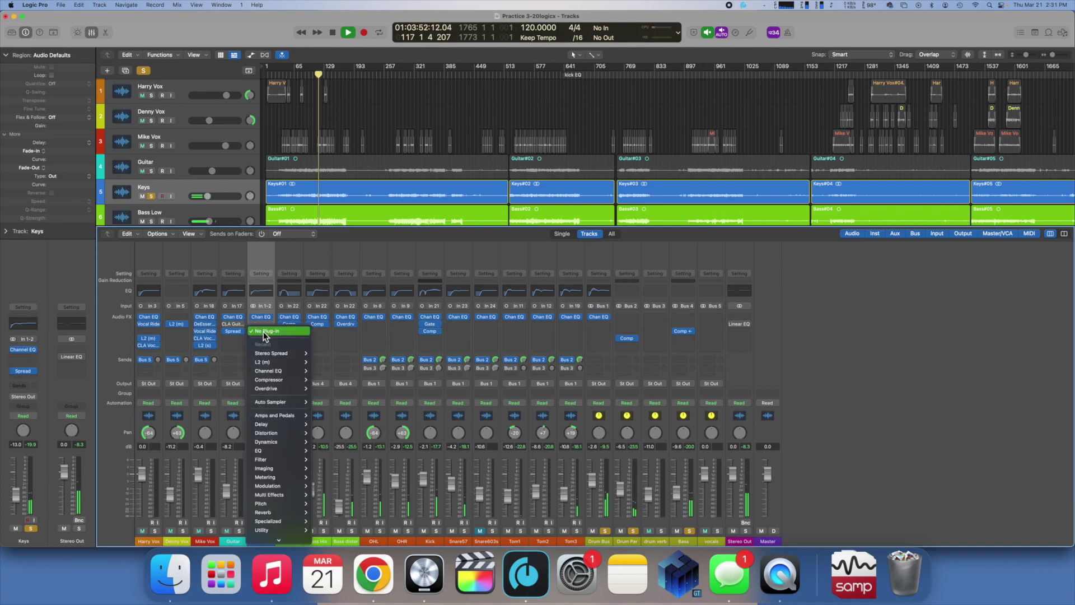
{"action": "left_click", "coordinate": [287, 381]}
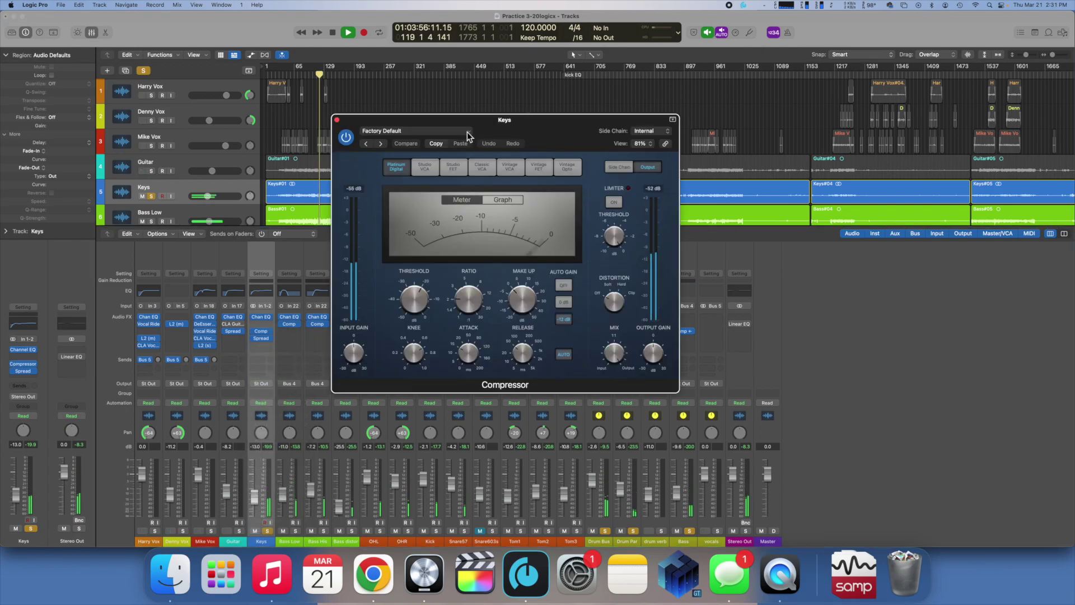
Step: Try the FET Clav keyboard preset on the Keys Compressor and replace it with the Piano preset
{"action": "left_click", "coordinate": [468, 131]}
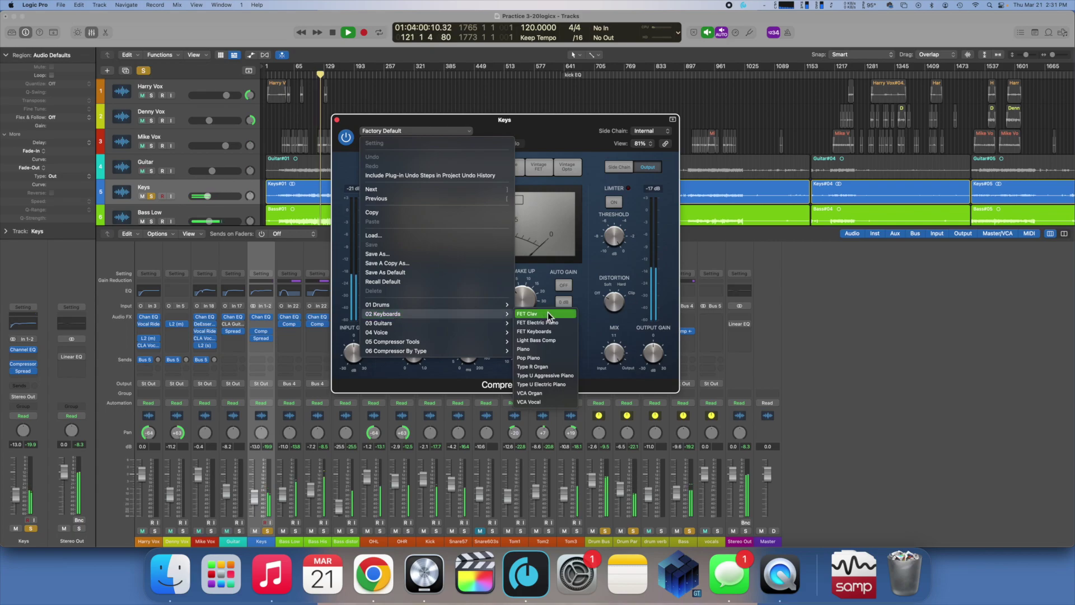
{"action": "left_click", "coordinate": [549, 316]}
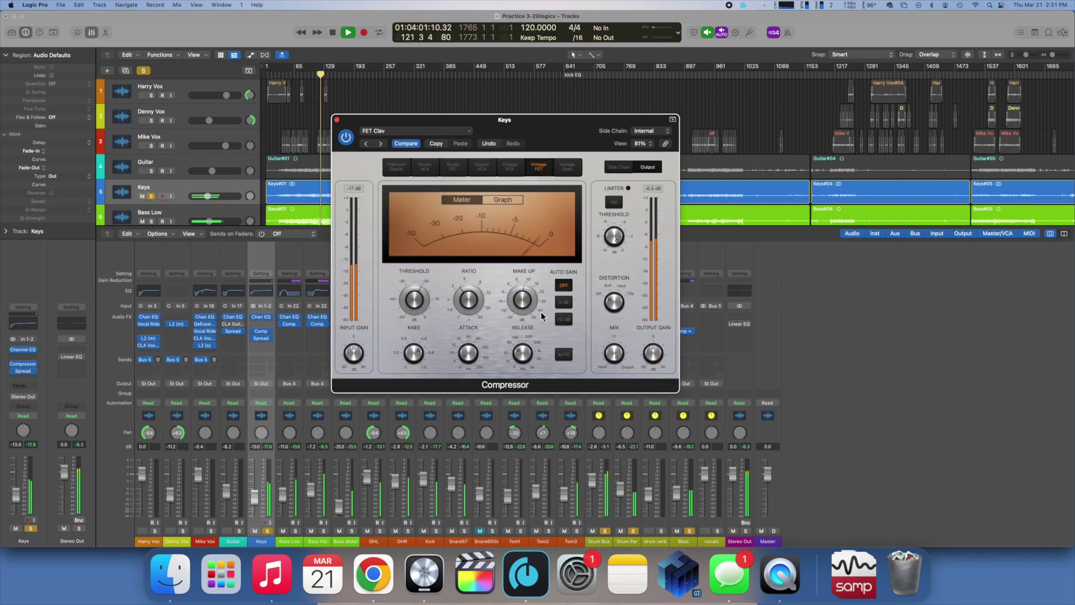
{"action": "left_click", "coordinate": [458, 133]}
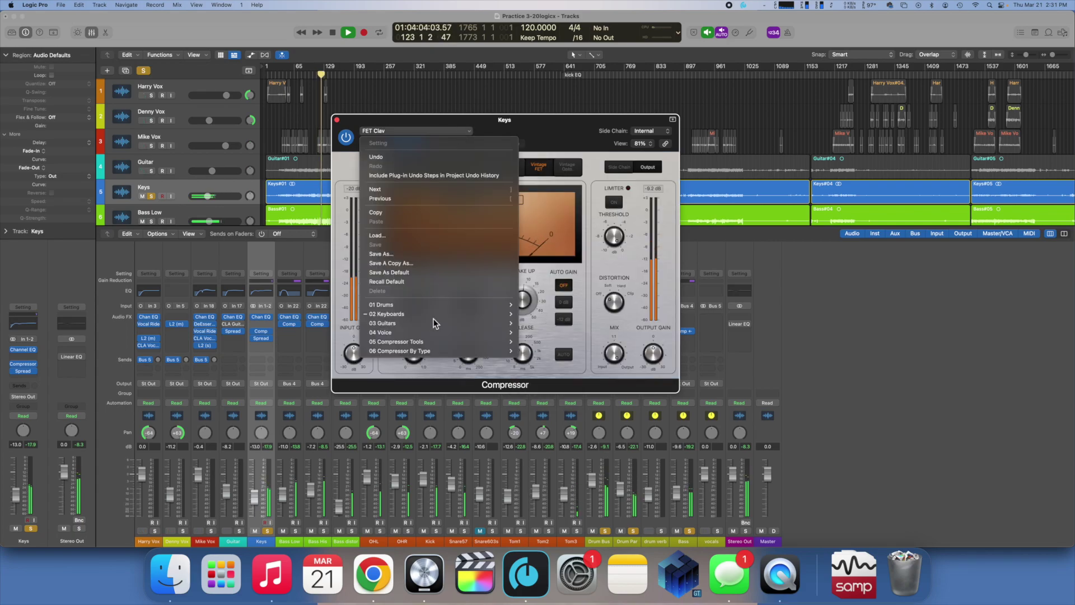
{"action": "mouse_move", "coordinate": [493, 317]}
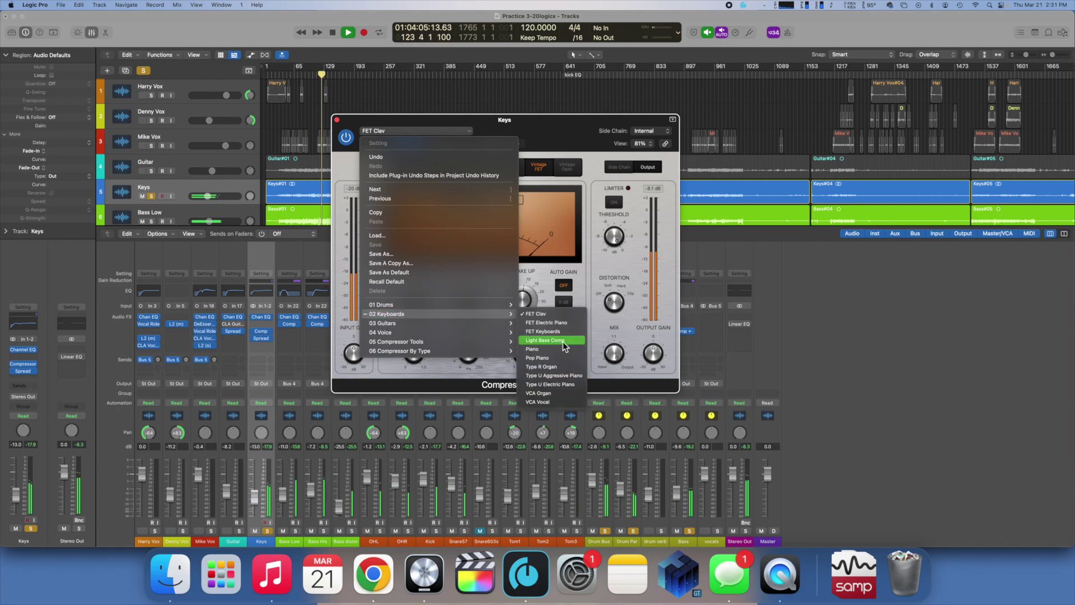
{"action": "left_click", "coordinate": [564, 351]}
Step: Adjust the ratio and threshold of the Keys Compressor
{"action": "left_click", "coordinate": [471, 307]}
{"action": "left_click_drag", "start_coordinate": [471, 304], "coordinate": [424, 295]}
{"action": "left_click", "coordinate": [424, 295]}
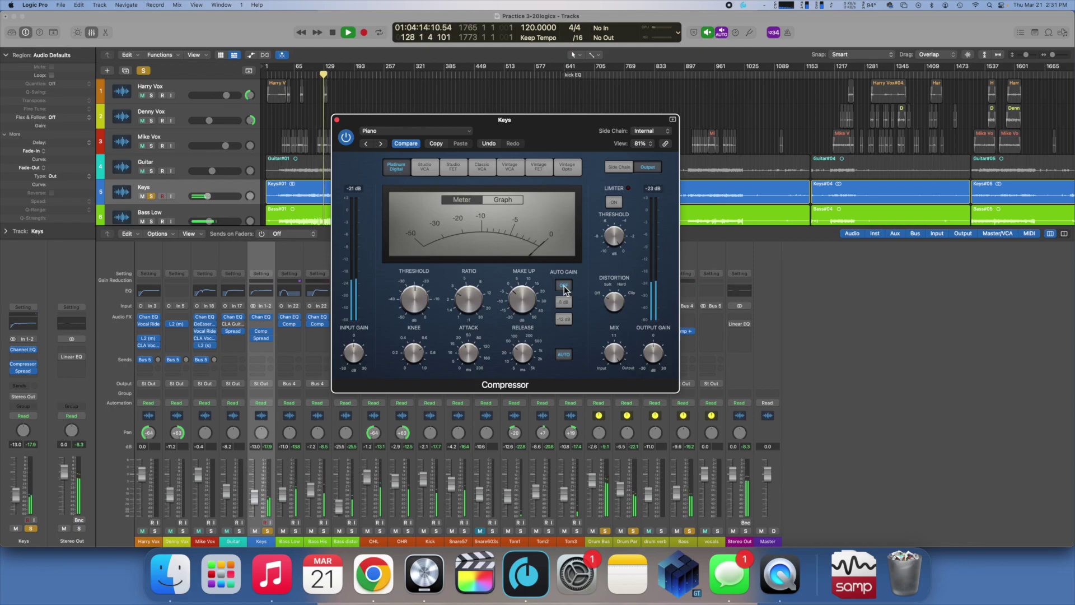
Step: Raise the Keys level to -6.2 dB and turn off the Compressor's auto release
{"action": "mouse_move", "coordinate": [633, 352]}
{"action": "left_click_drag", "start_coordinate": [260, 494], "coordinate": [259, 484]}
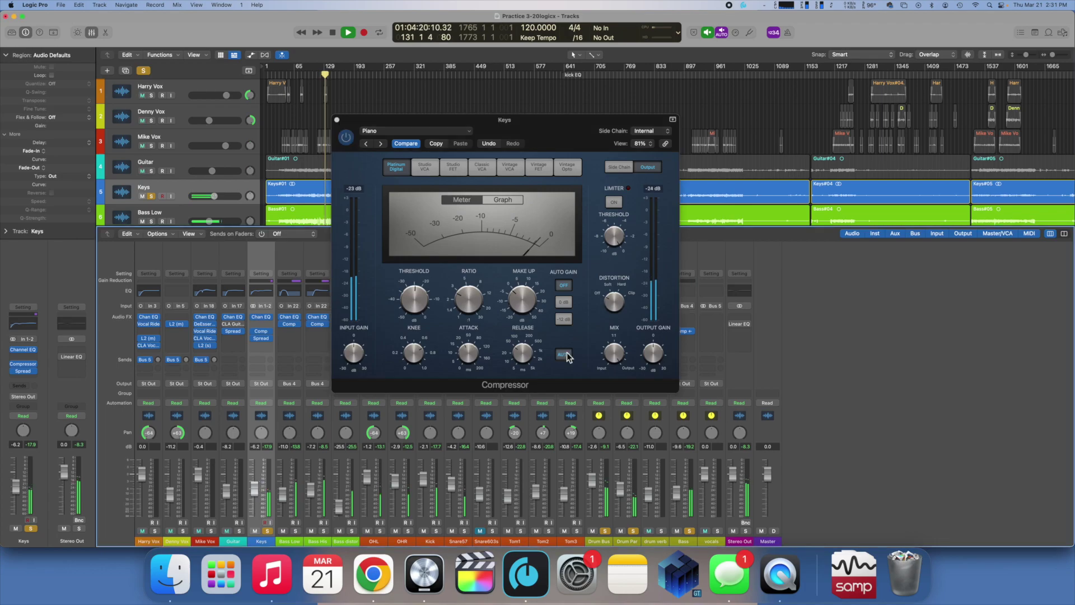
{"action": "mouse_move", "coordinate": [472, 353]}
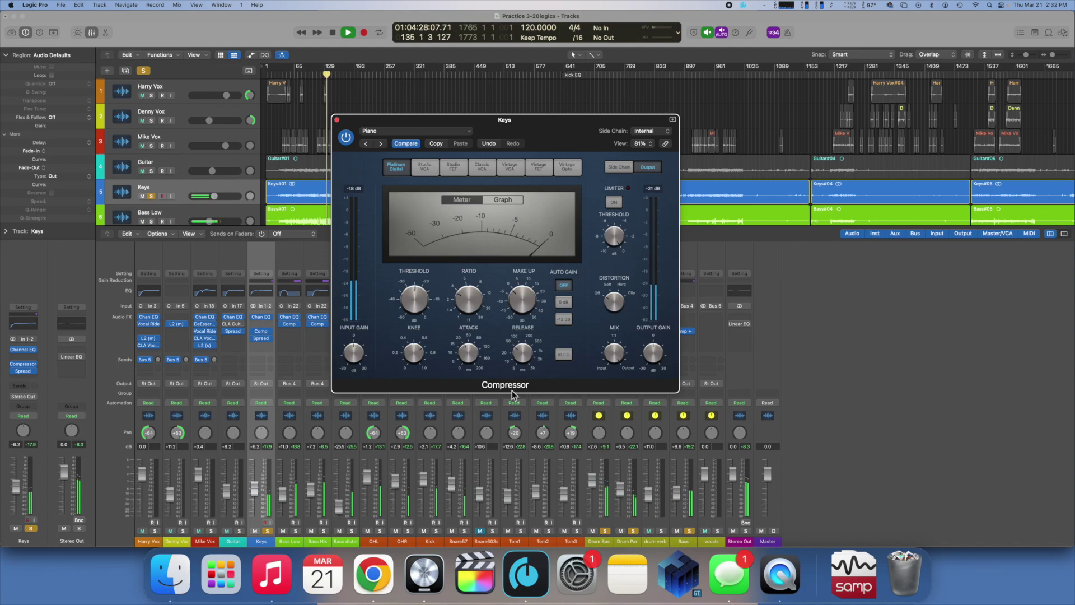
Step: Set the Keys Compressor's release to 170 ms, close the plug-in and lower the Keys level to -8.2 dB
{"action": "mouse_move", "coordinate": [522, 356]}
{"action": "left_click_drag", "start_coordinate": [522, 356], "coordinate": [523, 346]}
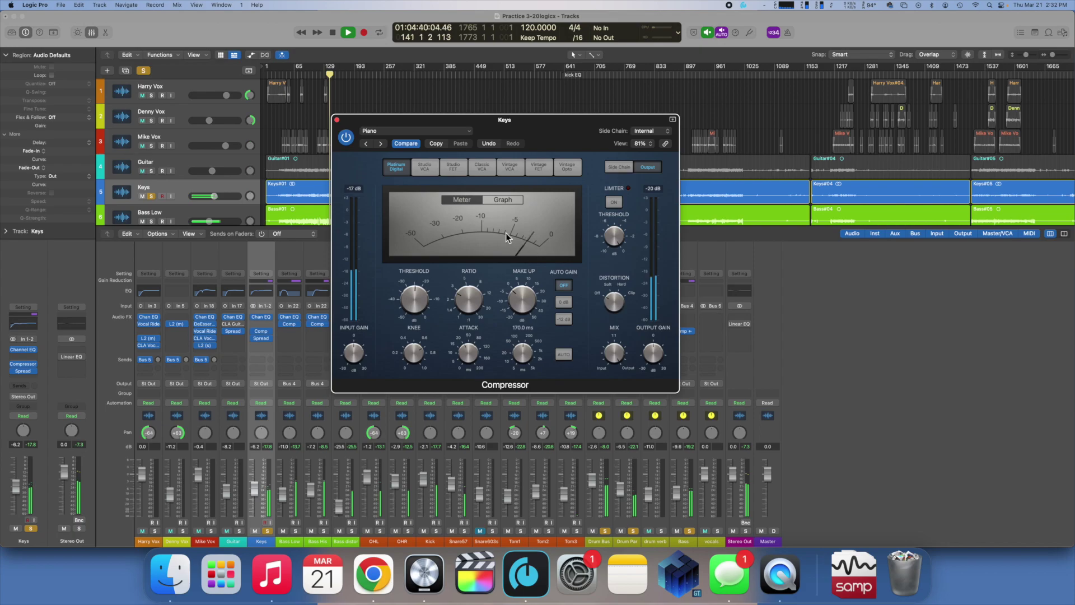
{"action": "left_click", "coordinate": [336, 119]}
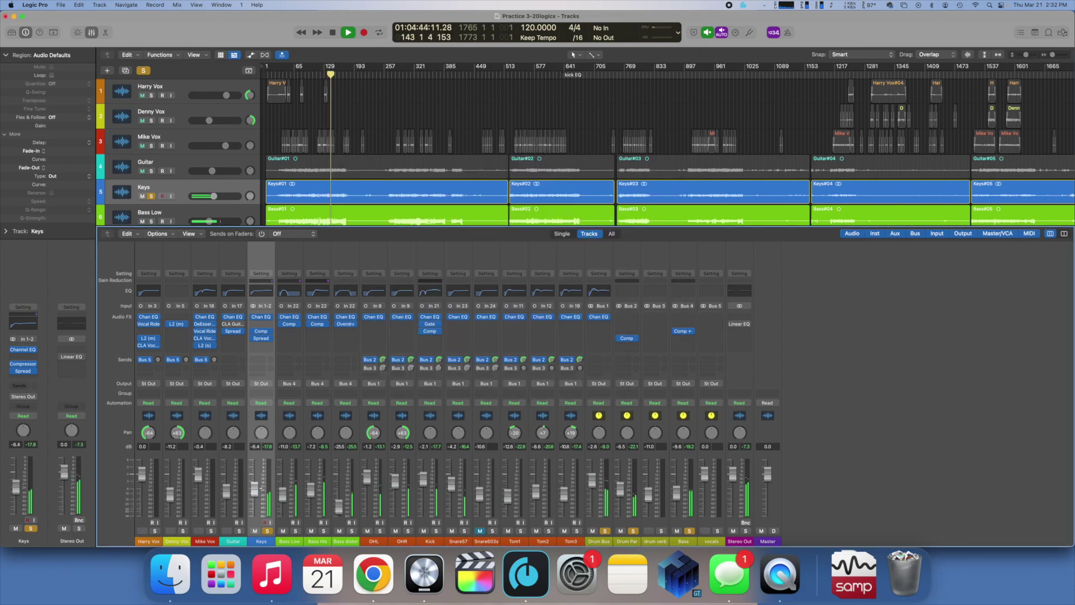
{"action": "left_click_drag", "start_coordinate": [261, 485], "coordinate": [261, 490]}
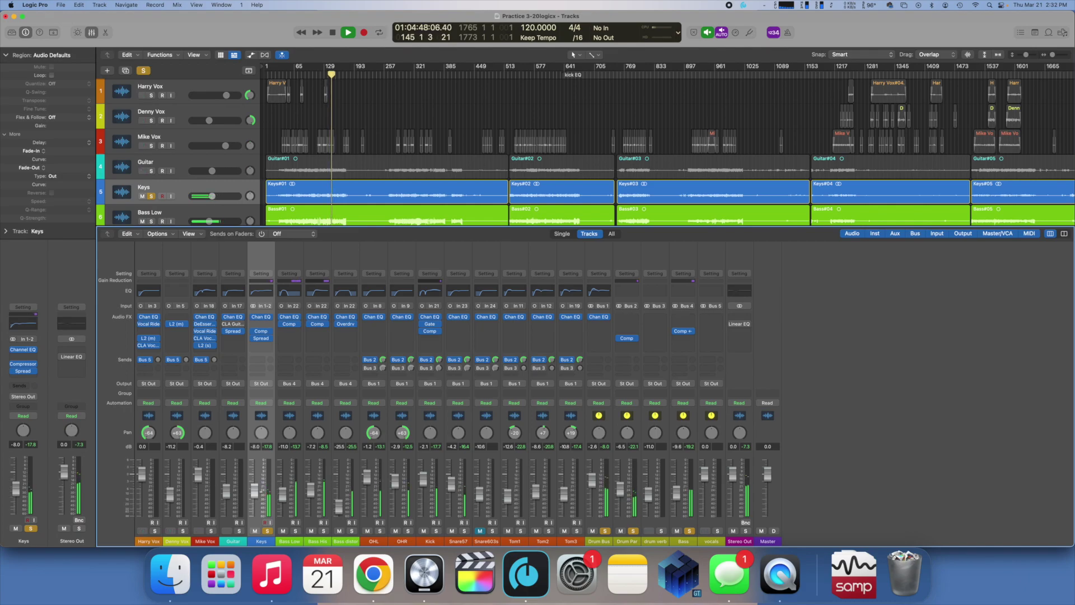
Step: Brighten the Keys Channel EQ by moving its high shelf to 4060 Hz with about +4.8 dB of gain
{"action": "left_click", "coordinate": [261, 292]}
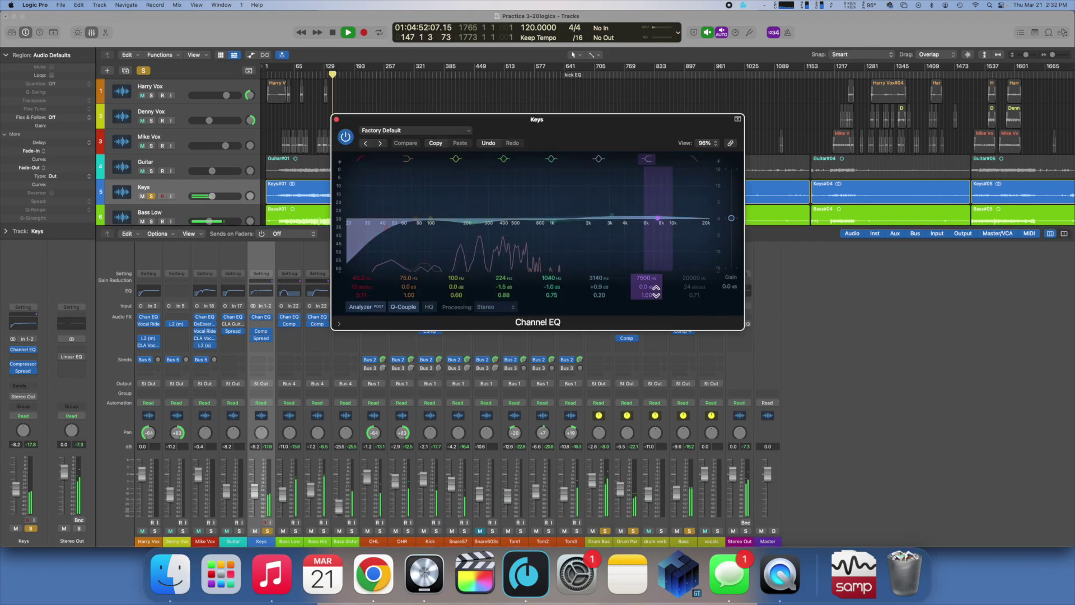
{"action": "left_click_drag", "start_coordinate": [658, 219], "coordinate": [625, 211]}
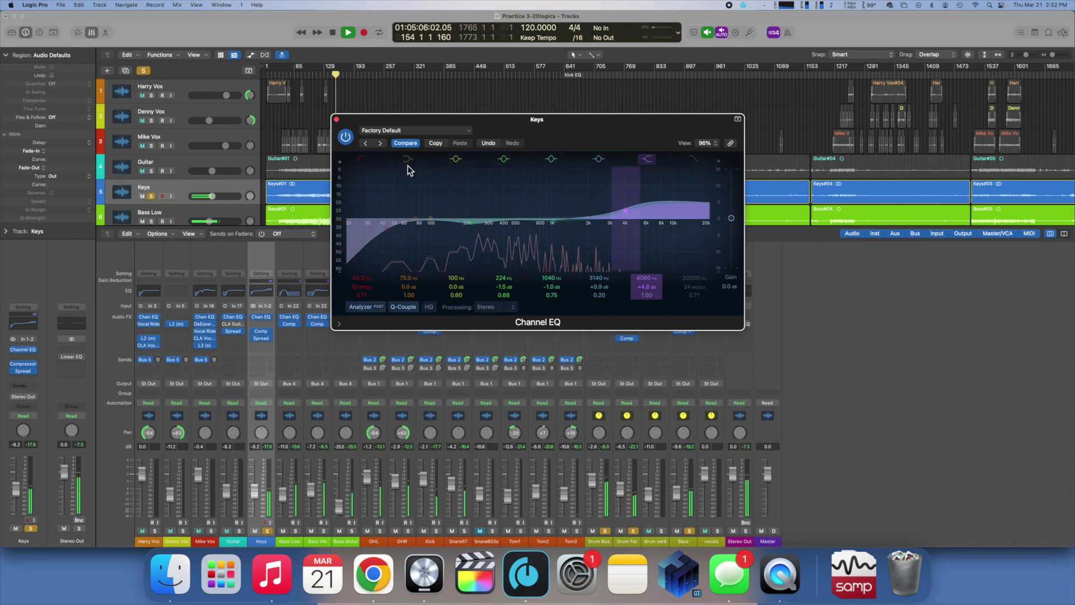
{"action": "left_click", "coordinate": [337, 120]}
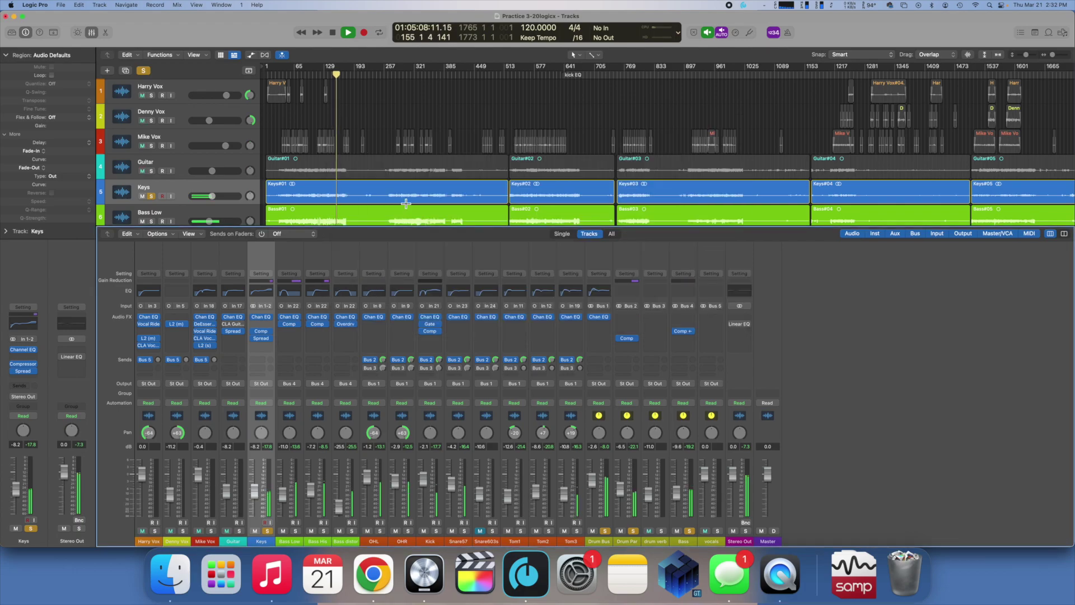
Step: Solo the Guitar channel along with the other soloed channels and open its CLA Guitars plug-in
{"action": "left_click", "coordinate": [238, 532]}
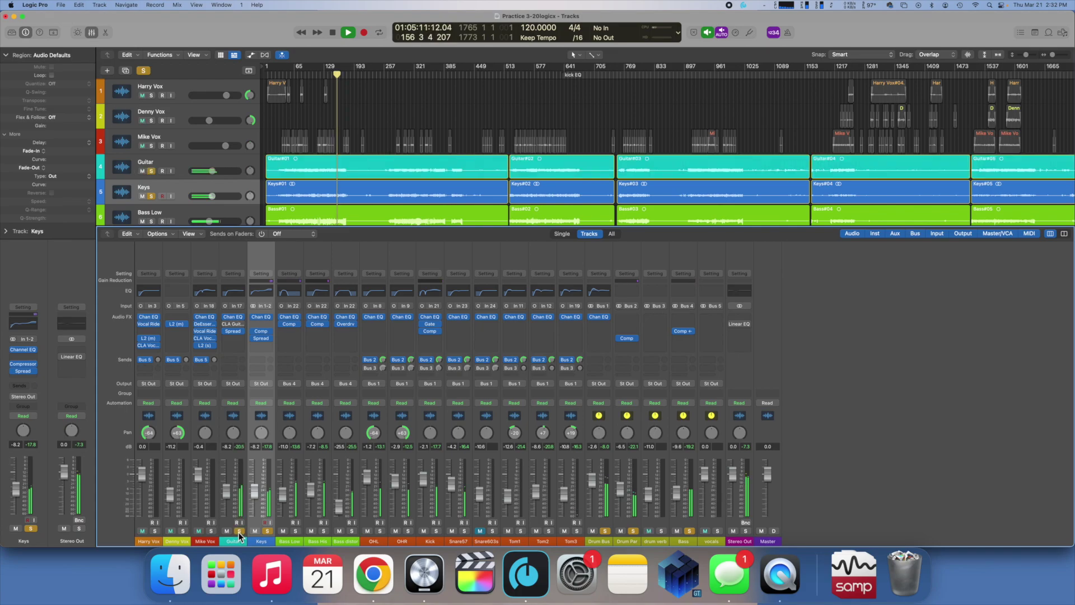
{"action": "left_click", "coordinate": [234, 454]}
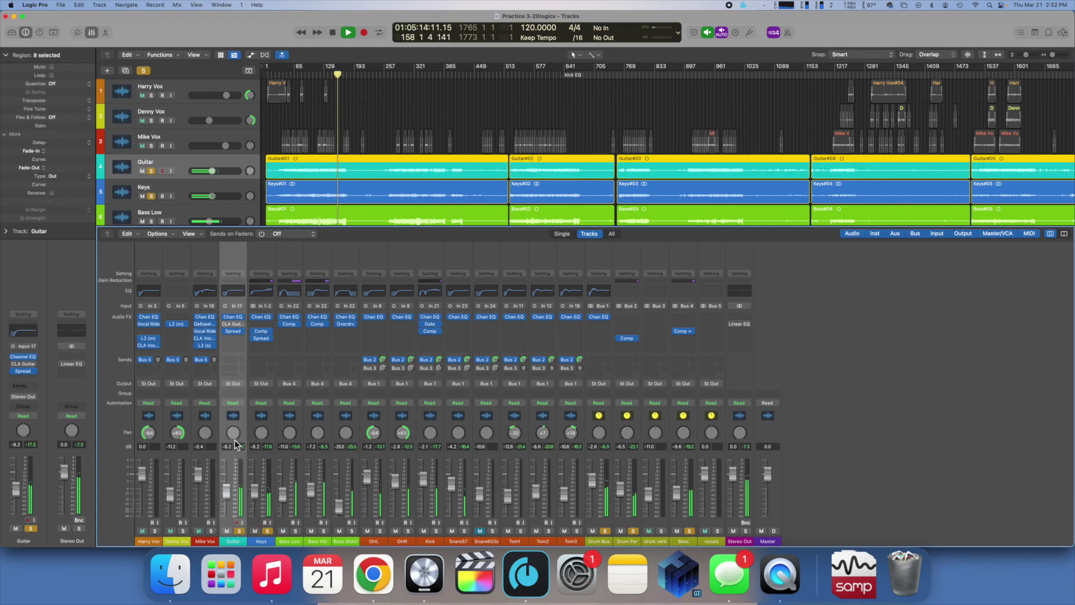
{"action": "left_click", "coordinate": [235, 325]}
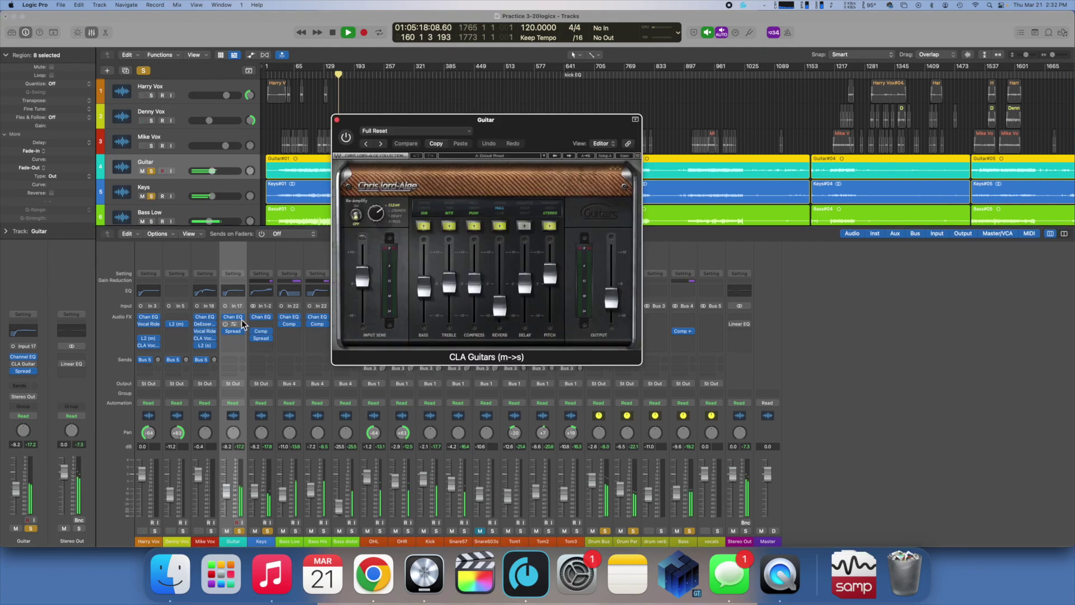
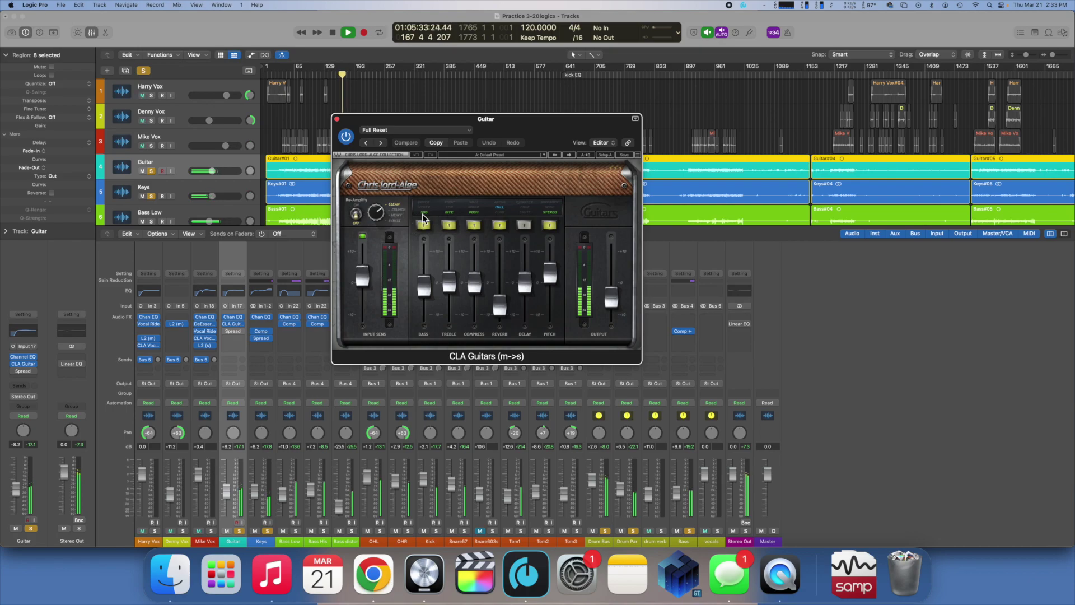
Step: Try the Bypass setting of the CLA Guitars Re-amplify control from an earlier song position, and switch back to Clean
{"action": "left_click", "coordinate": [395, 222]}
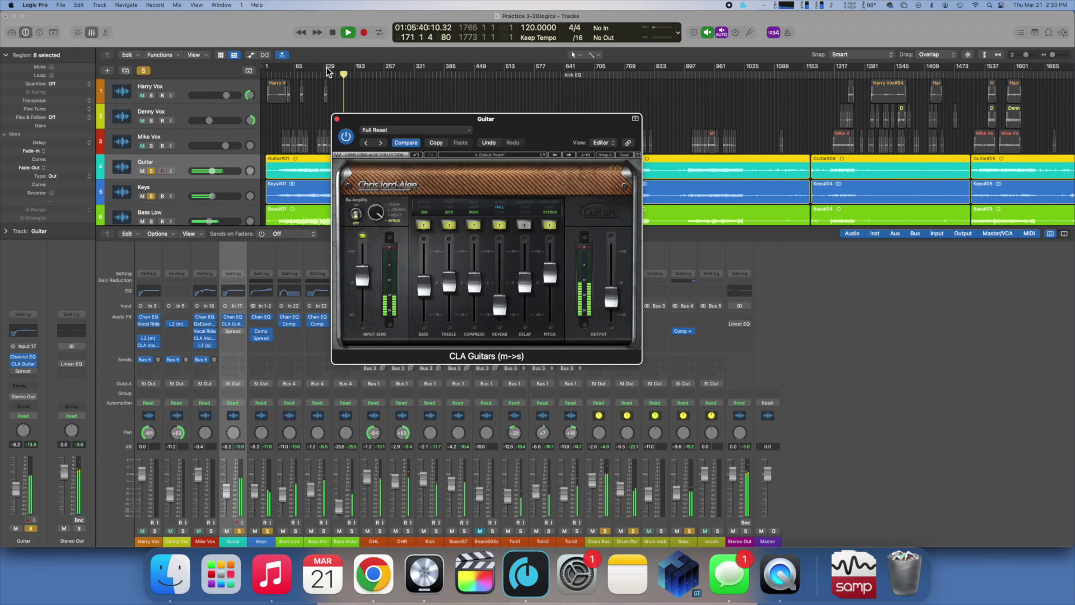
{"action": "left_click", "coordinate": [303, 74]}
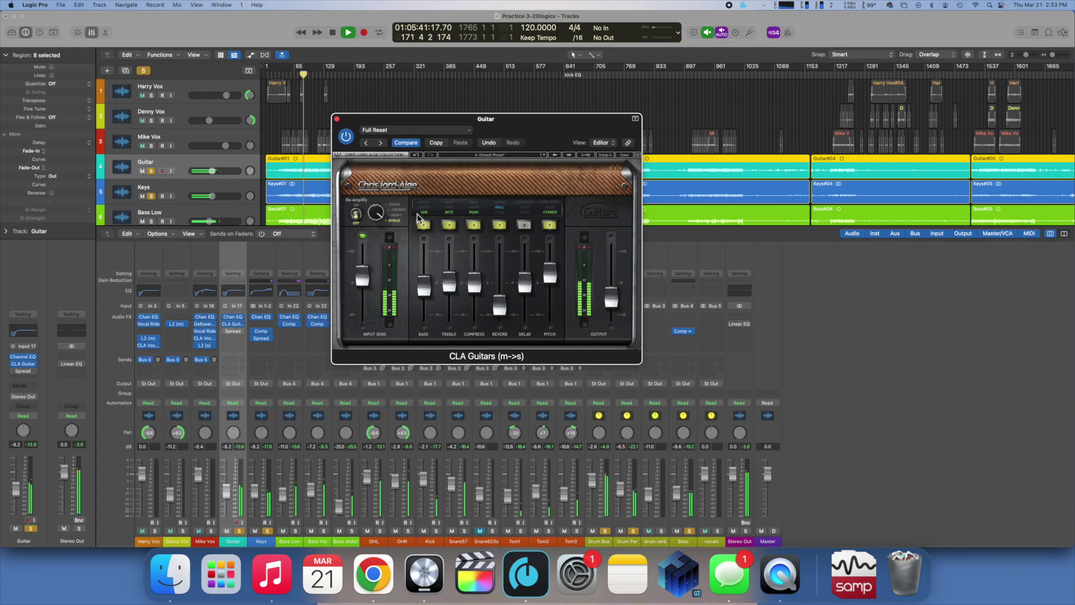
{"action": "left_click", "coordinate": [396, 206]}
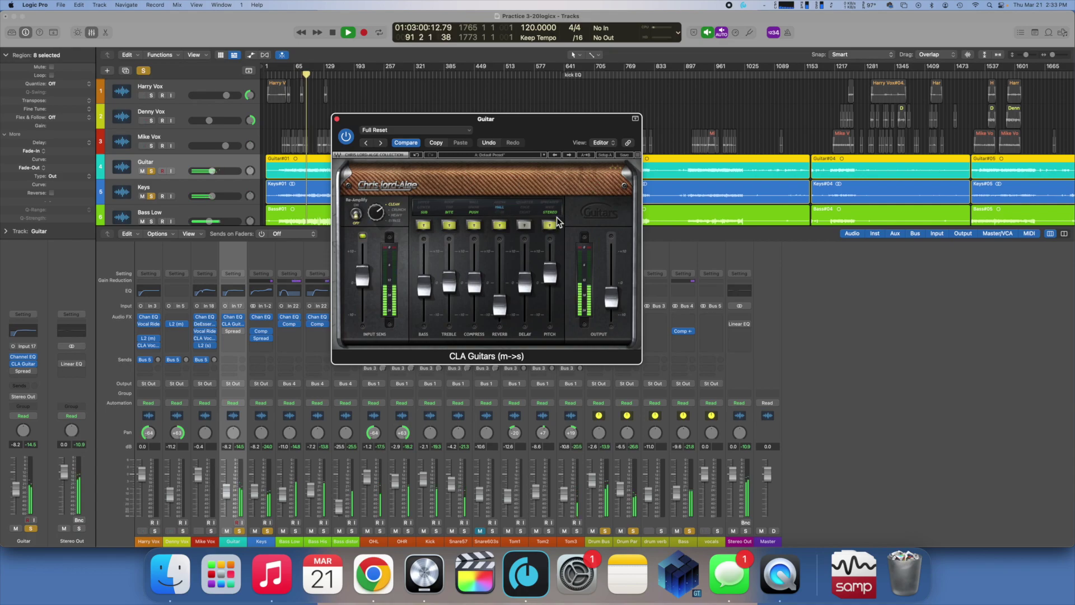
{"action": "left_click", "coordinate": [337, 119]}
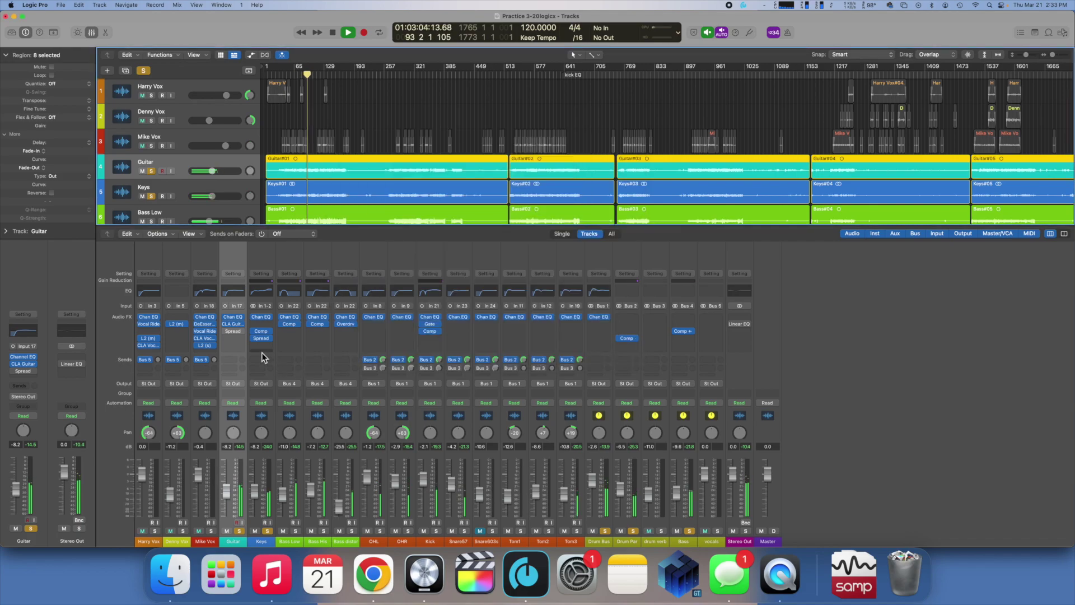
Step: Lower the Guitar level gradually to -14.2 dB while the song plays
{"action": "left_click_drag", "start_coordinate": [226, 490], "coordinate": [227, 493]}
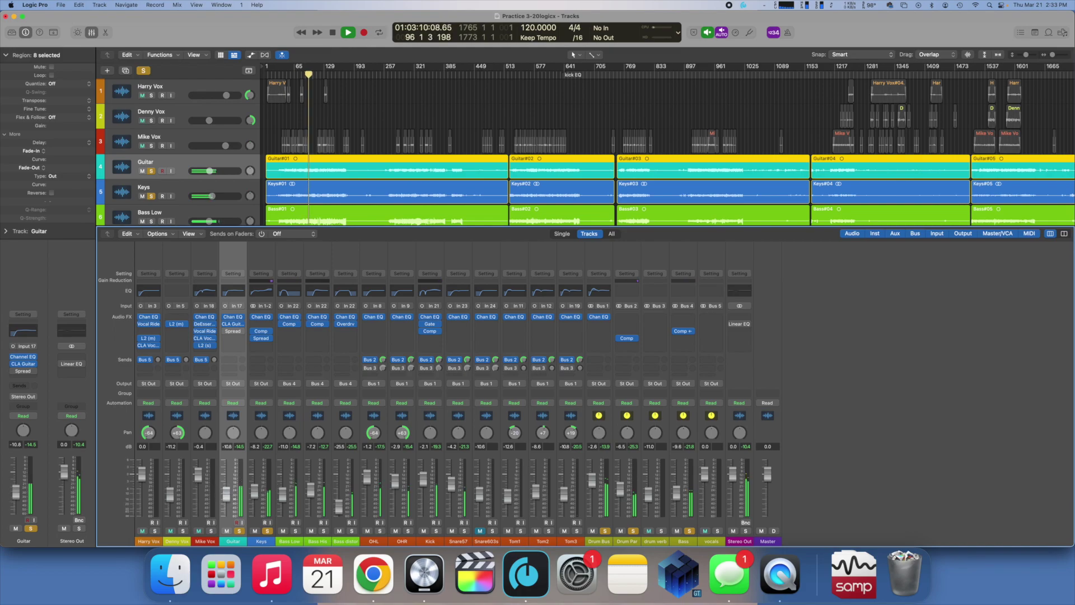
{"action": "left_click_drag", "start_coordinate": [227, 493], "coordinate": [227, 495]}
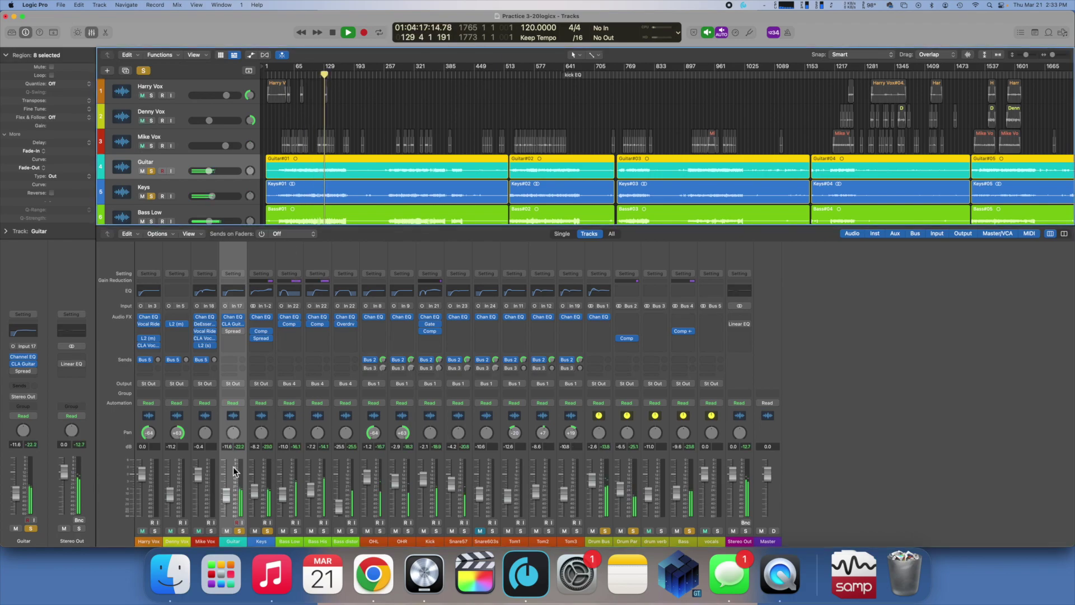
{"action": "left_click_drag", "start_coordinate": [227, 493], "coordinate": [227, 497]}
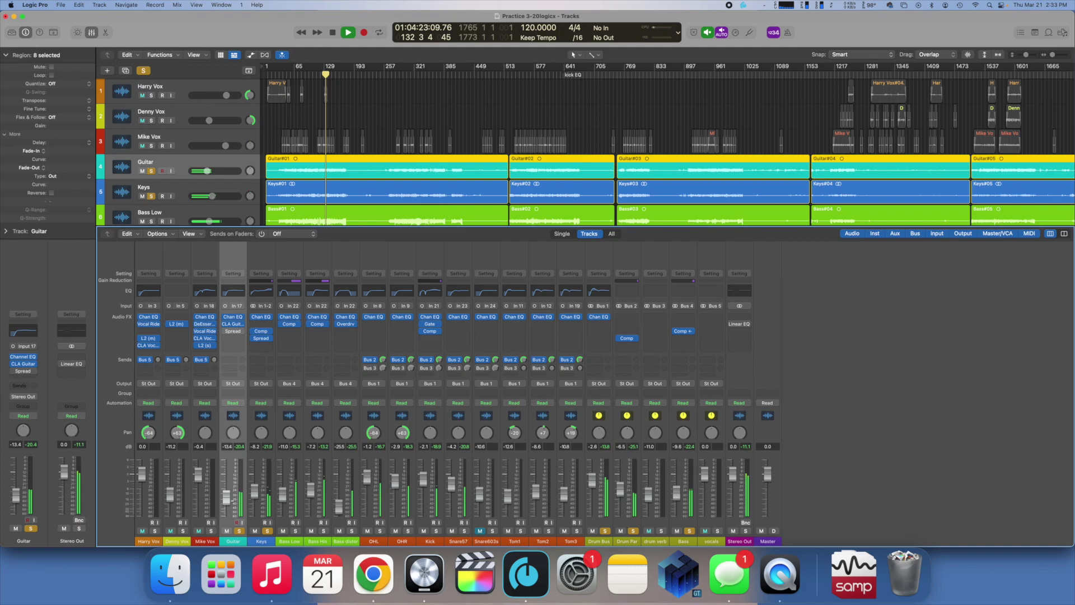
{"action": "left_click_drag", "start_coordinate": [227, 495], "coordinate": [228, 504]}
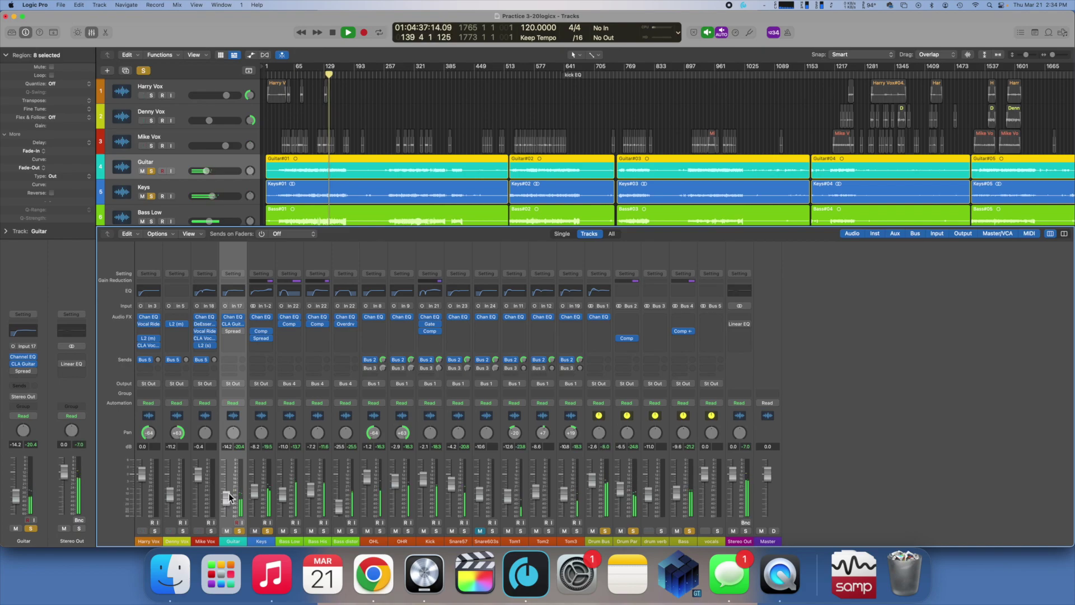
Step: Raise the reverb amount slightly in the Guitar's CLA Guitars plug-in, close it and clear the region selection
{"action": "left_click", "coordinate": [236, 323]}
{"action": "left_click_drag", "start_coordinate": [499, 306], "coordinate": [499, 302]}
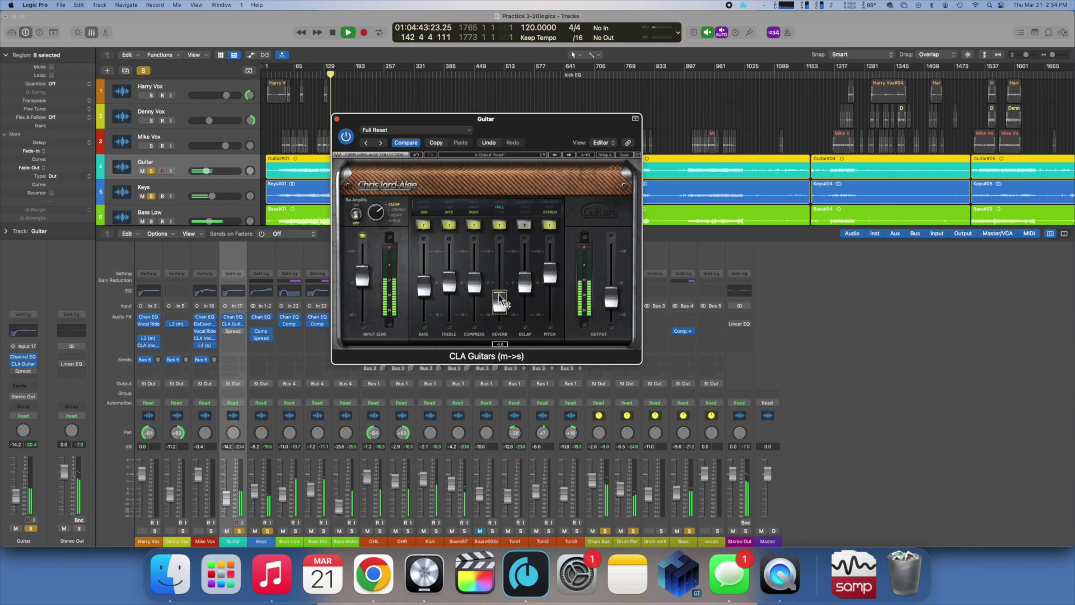
{"action": "left_click", "coordinate": [337, 119]}
{"action": "left_click", "coordinate": [414, 110]}
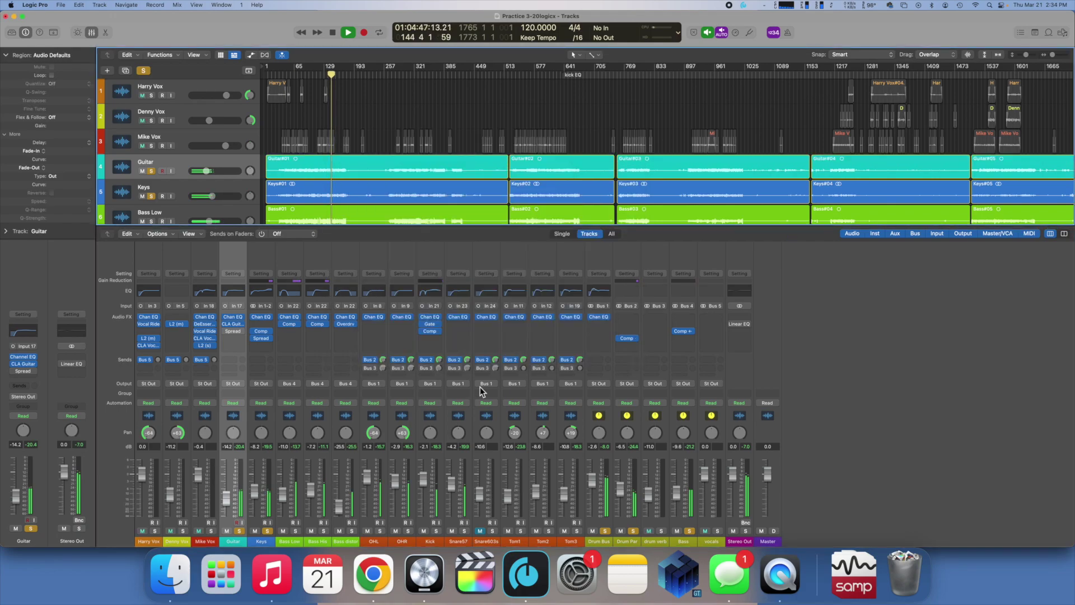
Step: Stop playback, select the drum channels from OHL to Tom3, and insert ChromaVerb below the Compressor on the Bass bus
{"action": "key", "text": "space"}
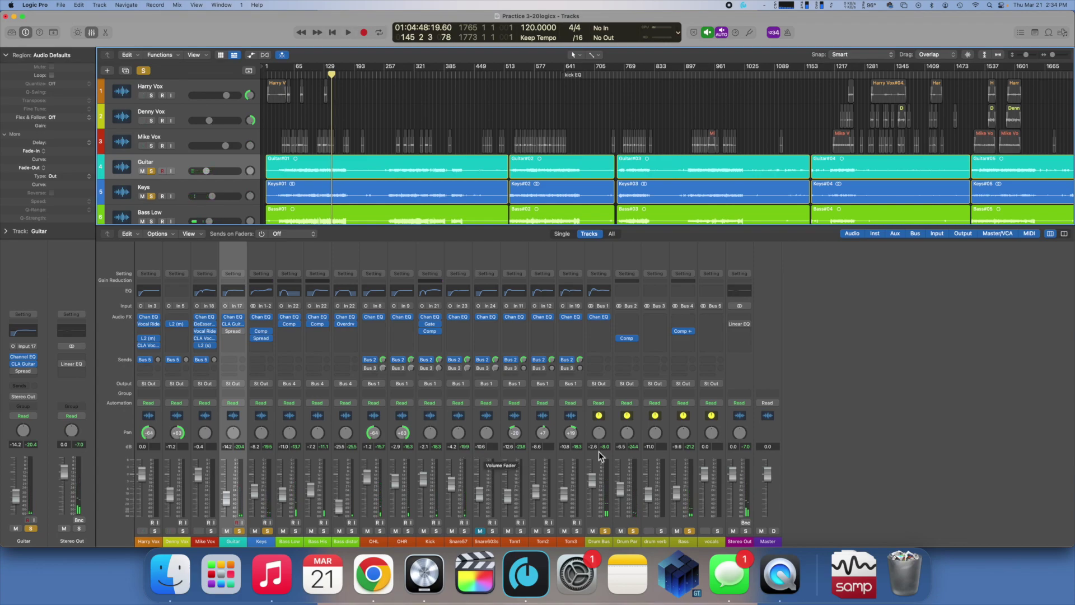
{"action": "left_click", "coordinate": [653, 456]}
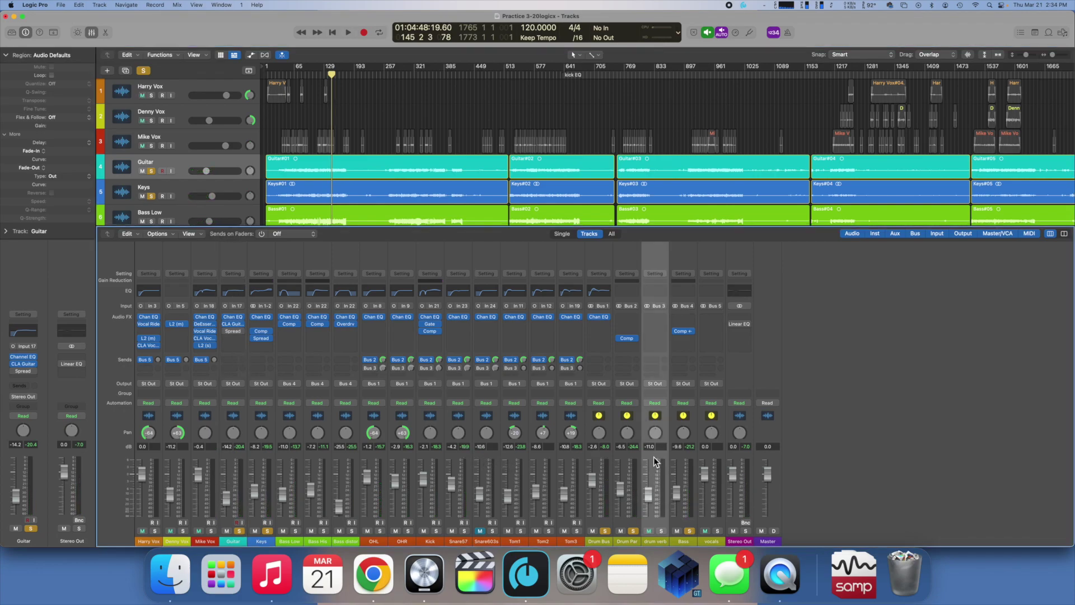
{"action": "left_click_drag", "start_coordinate": [372, 454], "coordinate": [563, 468]}
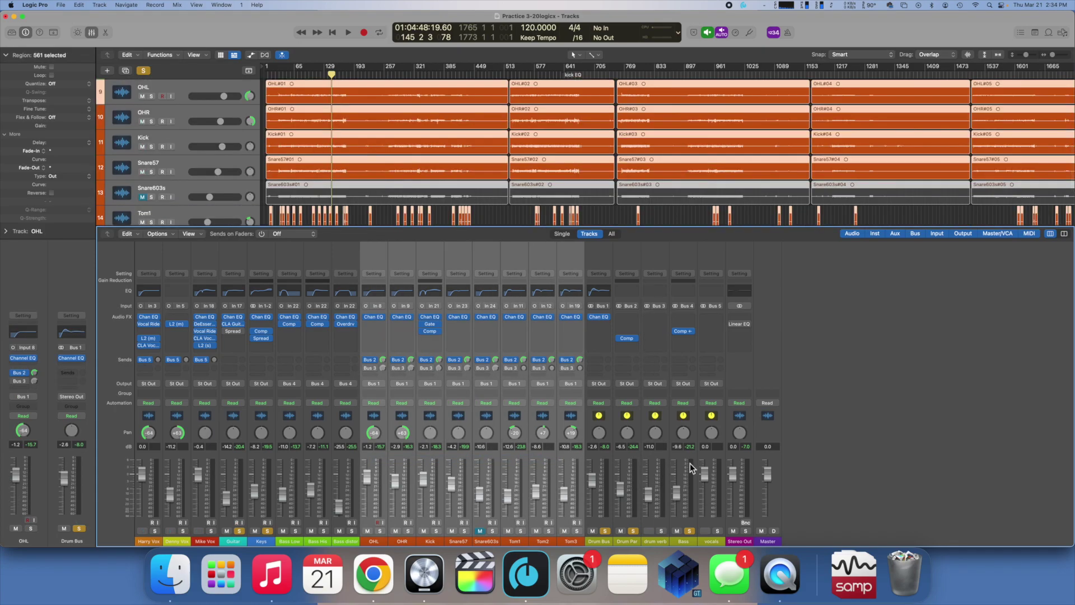
{"action": "left_click", "coordinate": [685, 340]}
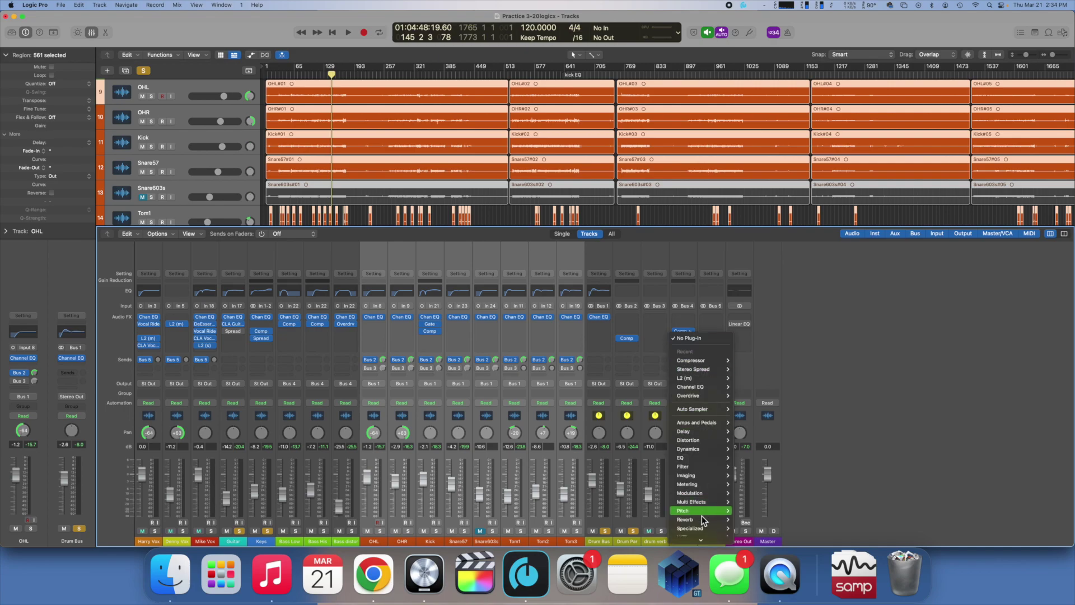
{"action": "mouse_move", "coordinate": [704, 520]}
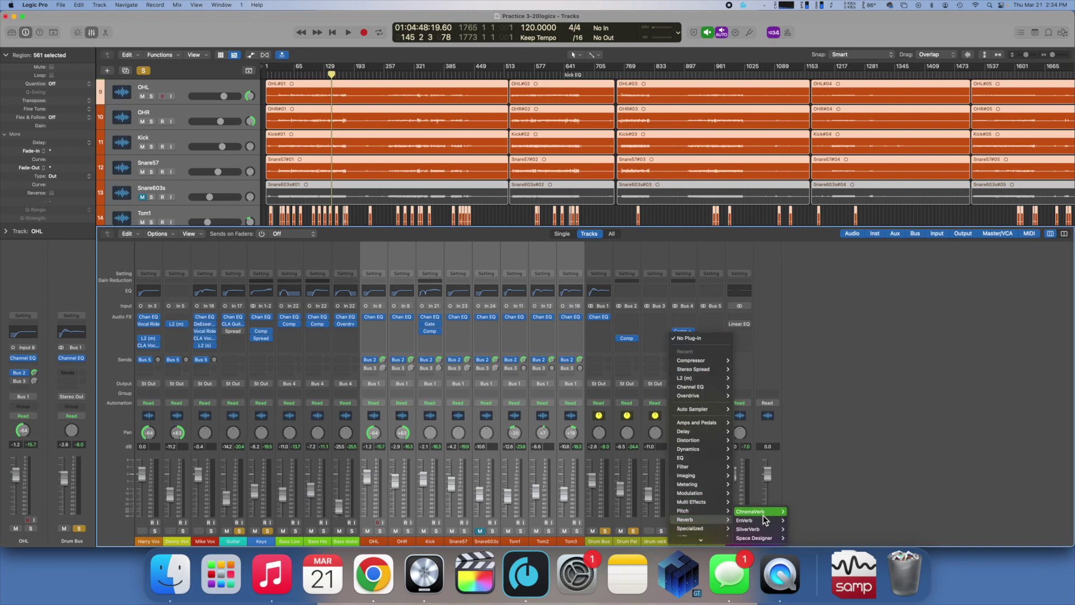
{"action": "left_click", "coordinate": [795, 511]}
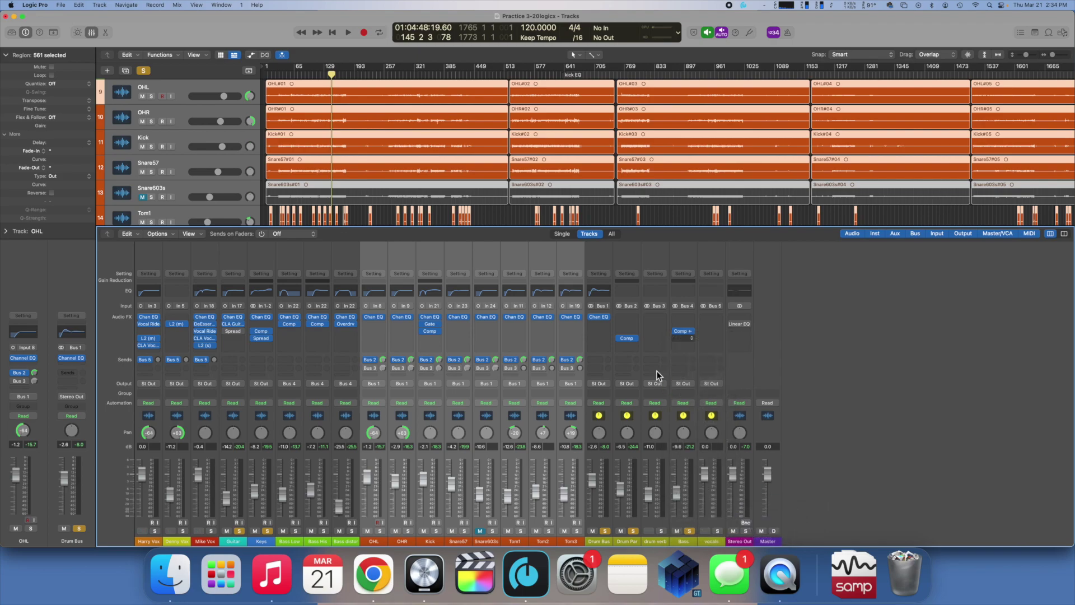
Step: Restart playback with the Guitar, Keys and Bass unsoloed, and move the ChromaVerb window clear of the drum channels
{"action": "key", "text": "space"}
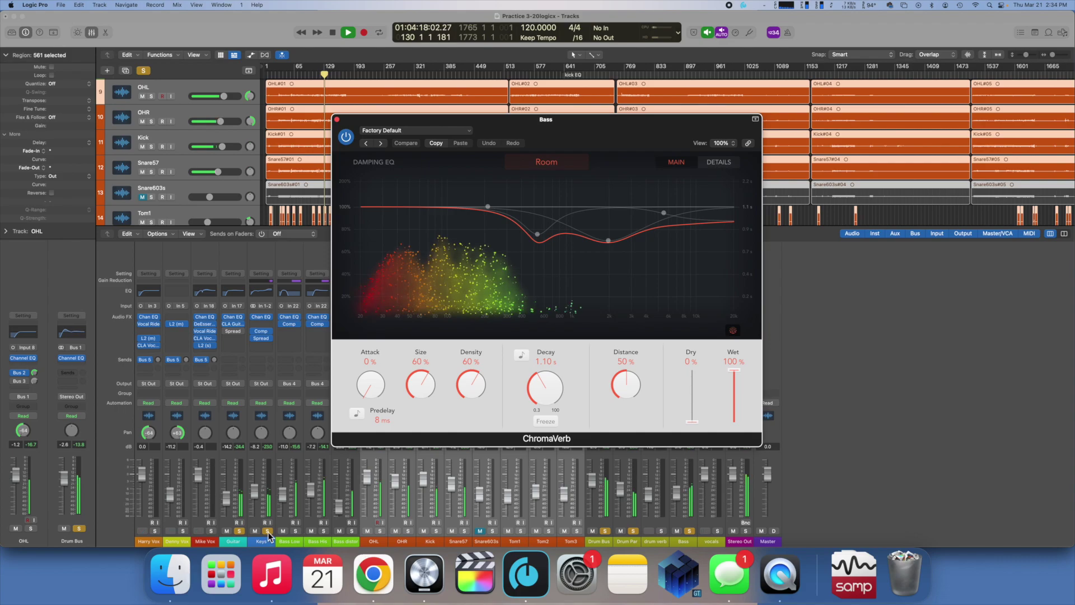
{"action": "left_click", "coordinate": [239, 532]}
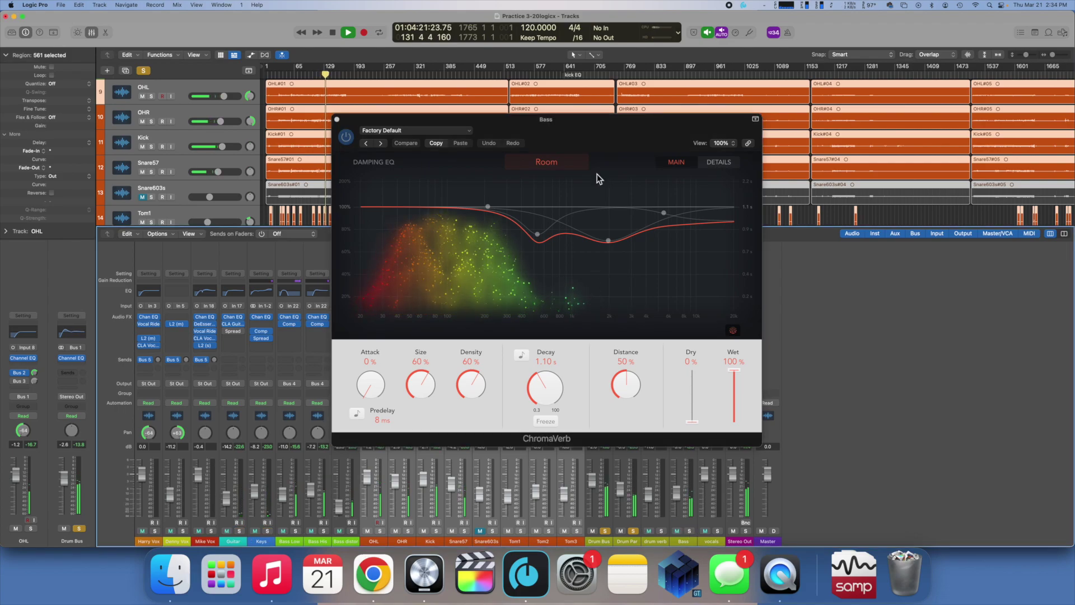
{"action": "left_click_drag", "start_coordinate": [602, 124], "coordinate": [826, 134]}
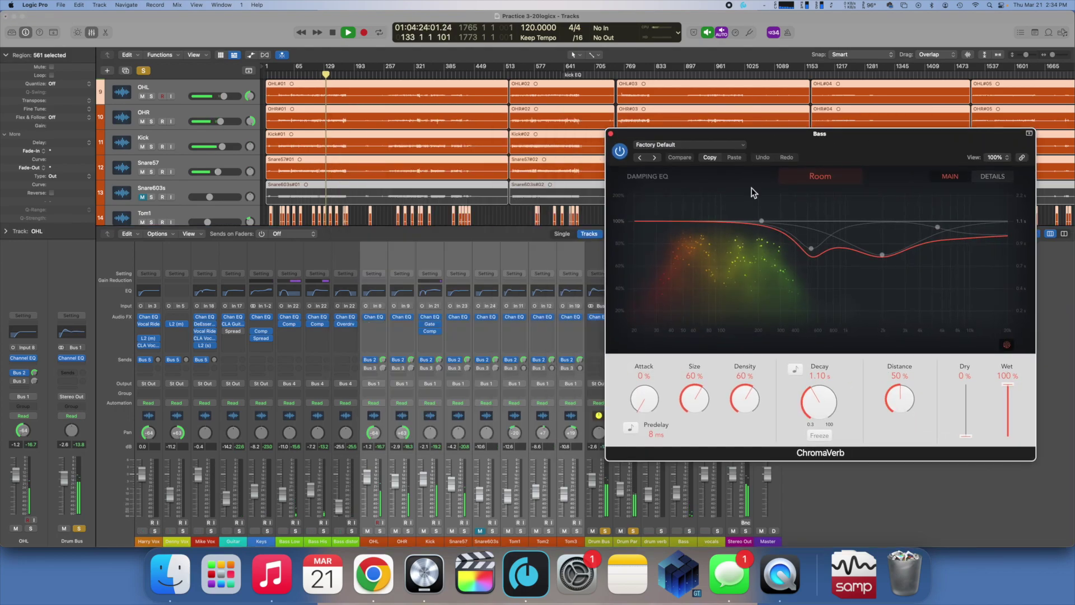
Step: Turn up the Bus 3 sends of the drum channels, including Tom1 to Tom3, and move ChromaVerb off the bus channels
{"action": "left_click", "coordinate": [383, 369]}
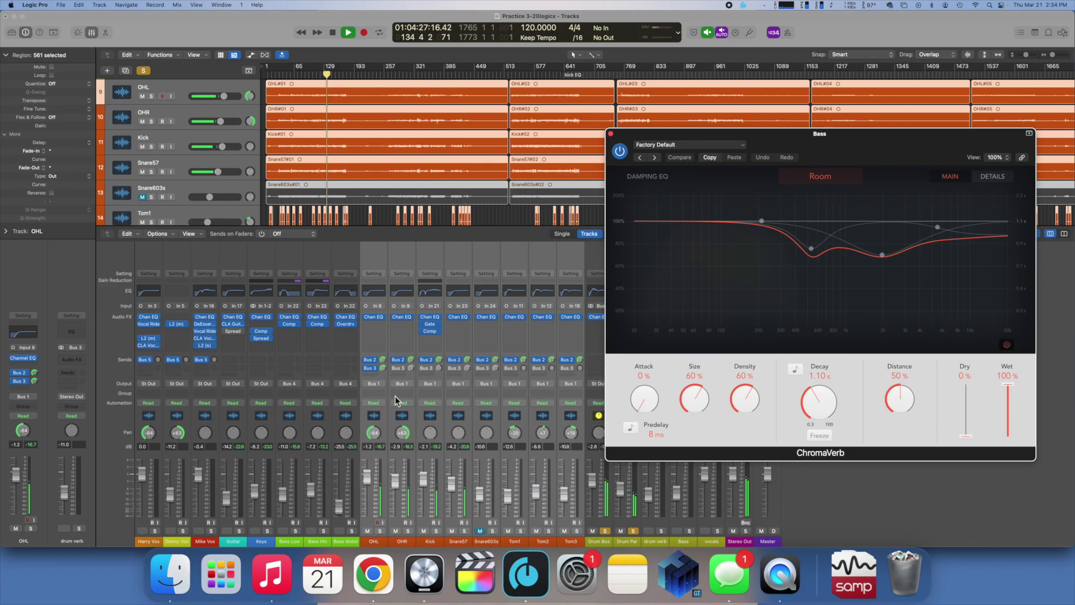
{"action": "left_click_drag", "start_coordinate": [375, 449], "coordinate": [577, 460]}
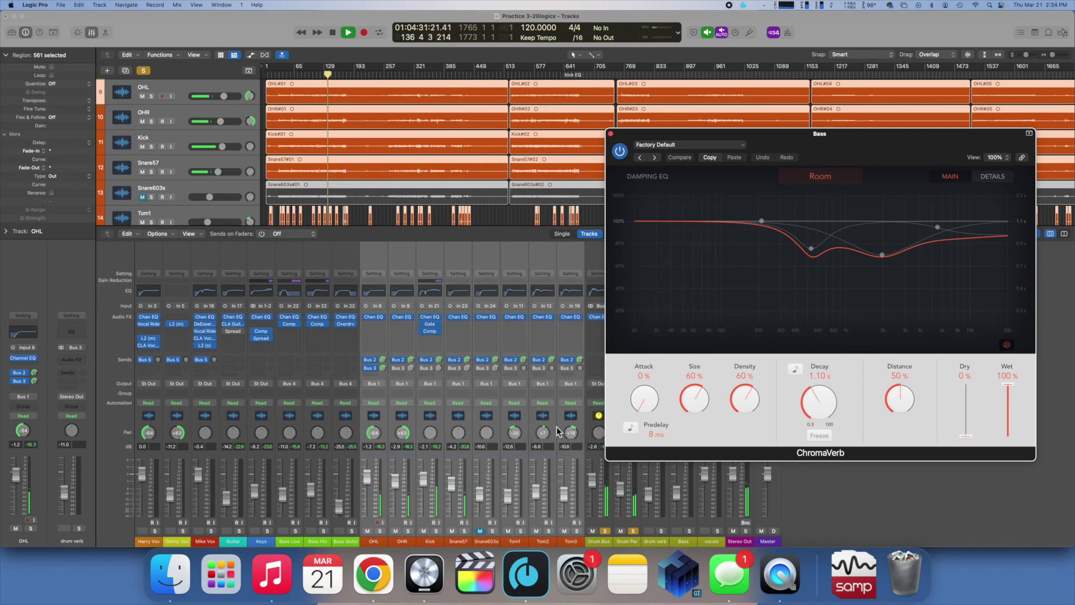
{"action": "mouse_move", "coordinate": [534, 371]}
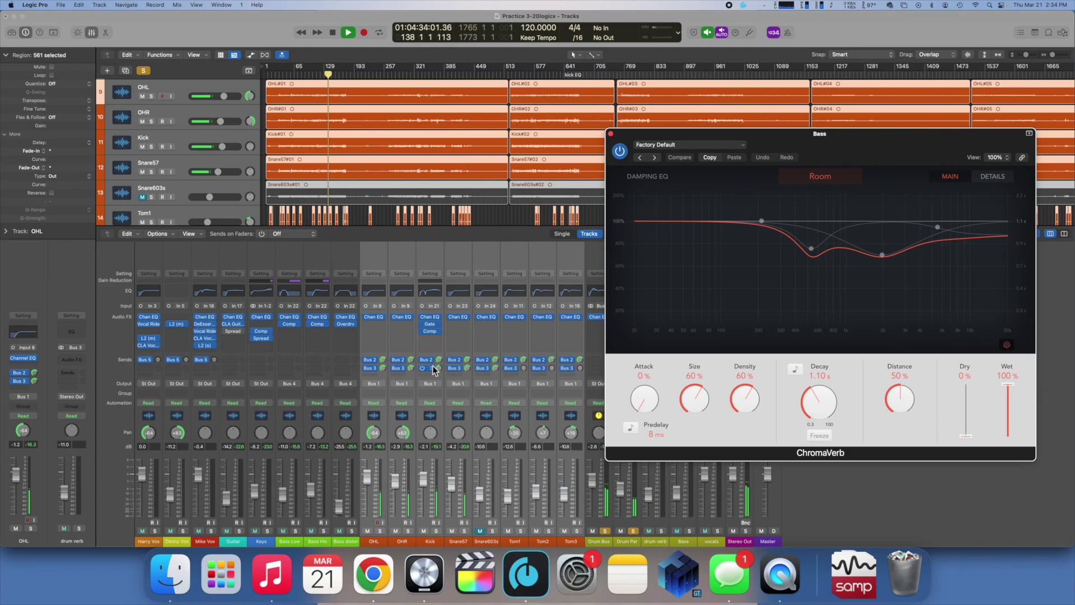
{"action": "left_click", "coordinate": [516, 458]}
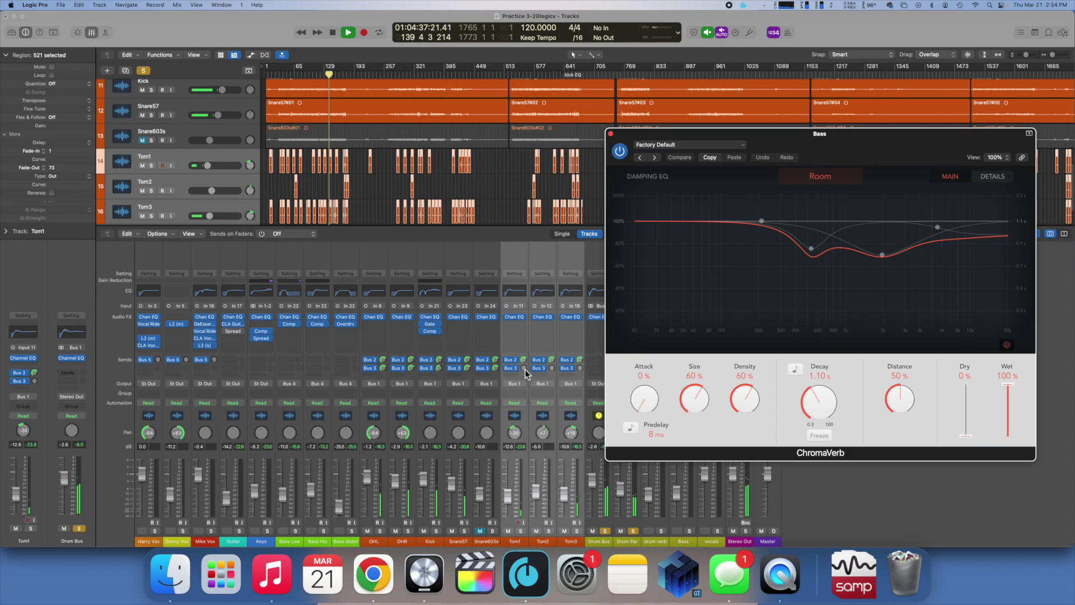
{"action": "left_click", "coordinate": [525, 368], "text": "alt"}
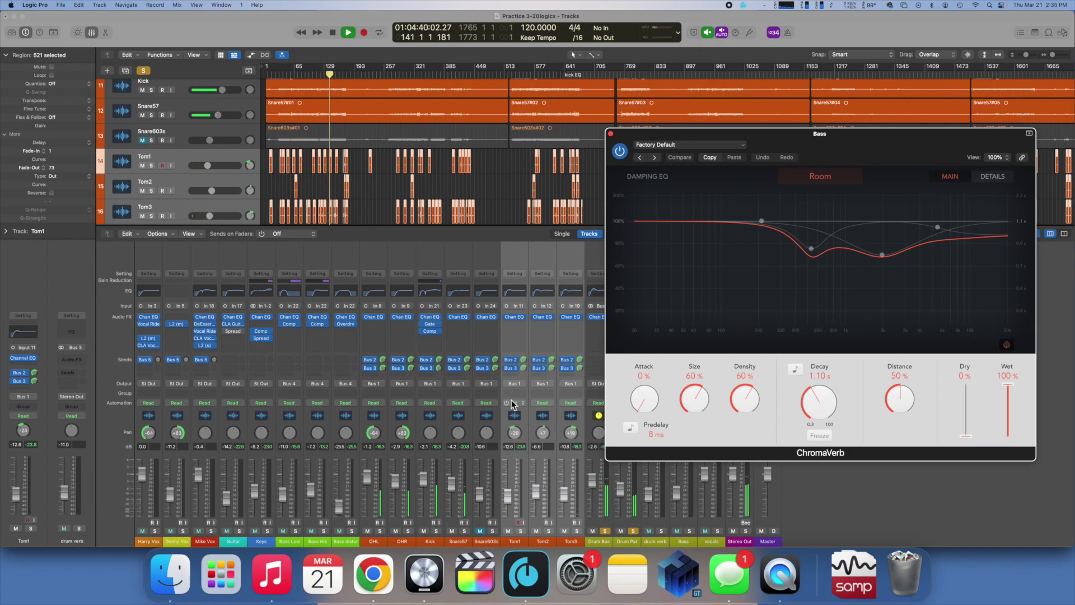
{"action": "left_click_drag", "start_coordinate": [613, 128], "coordinate": [384, 113]}
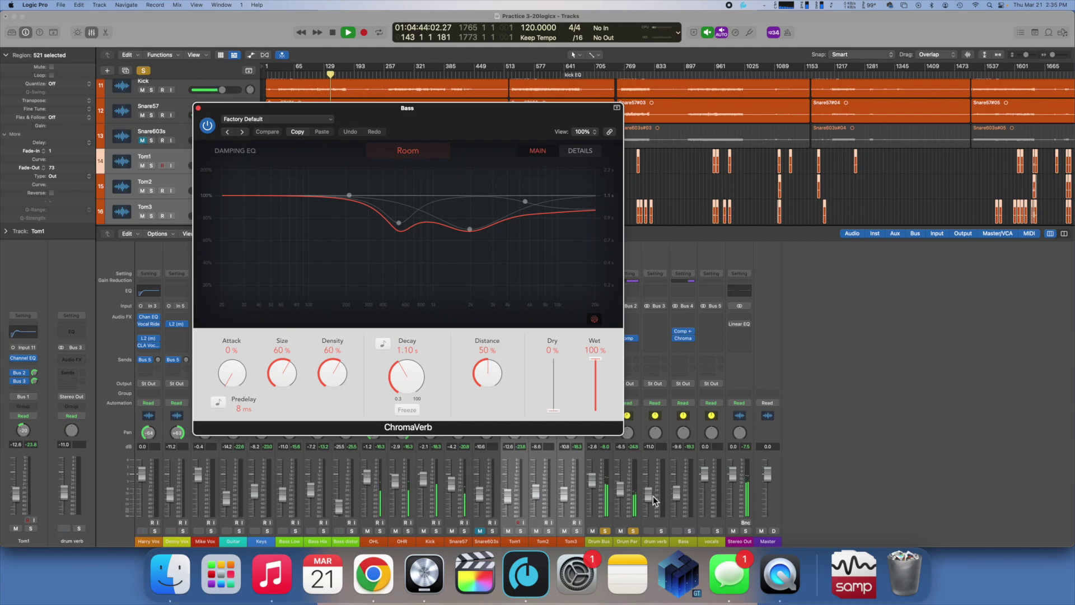
Step: Solo the drum verb bus and raise its fader to 2.4 dB
{"action": "left_click", "coordinate": [661, 530]}
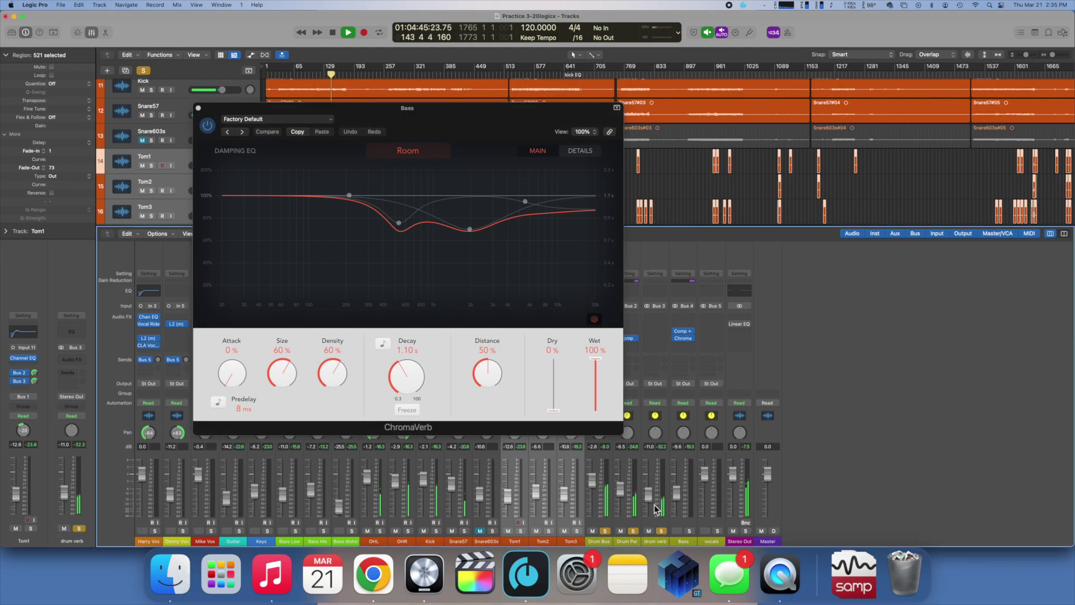
{"action": "left_click_drag", "start_coordinate": [647, 492], "coordinate": [651, 466]}
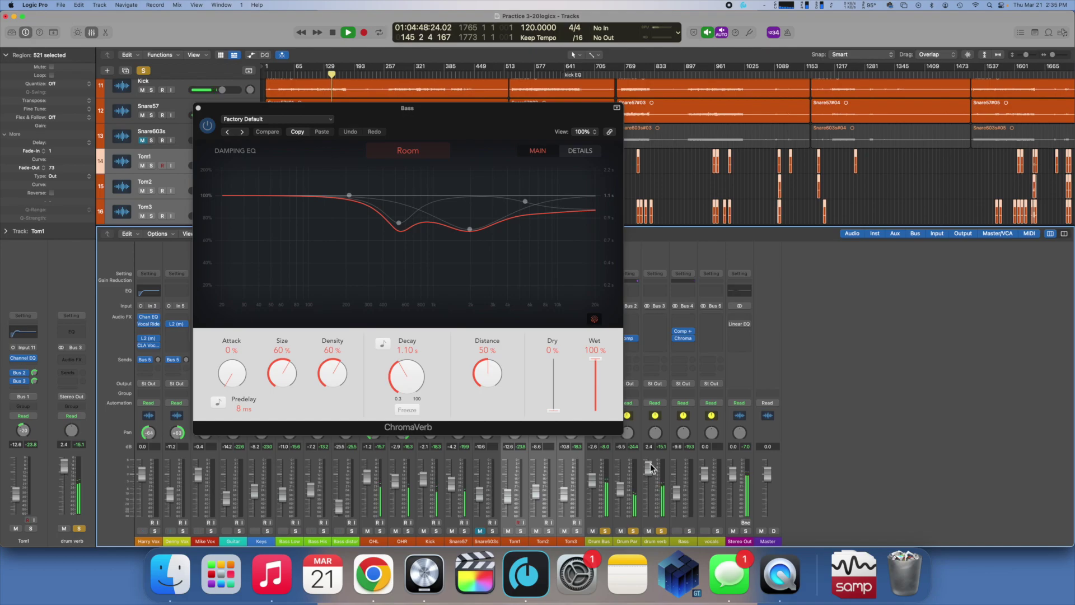
Step: Load the Big Room preset from the Rooms category in ChromaVerb
{"action": "left_click", "coordinate": [414, 154]}
{"action": "left_click", "coordinate": [325, 120]}
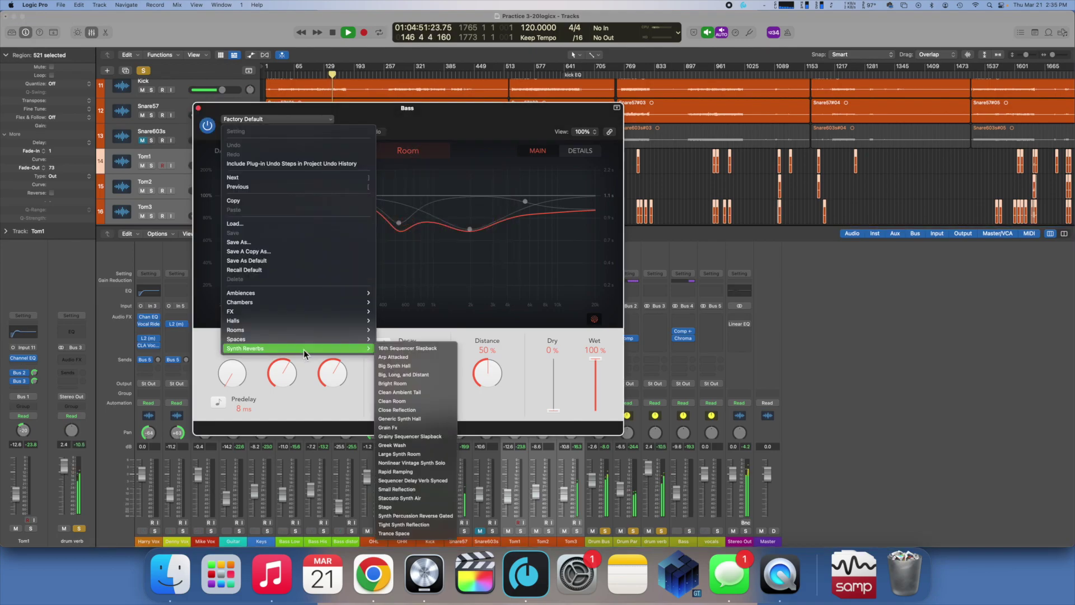
{"action": "mouse_move", "coordinate": [303, 327]}
{"action": "left_click", "coordinate": [388, 347]}
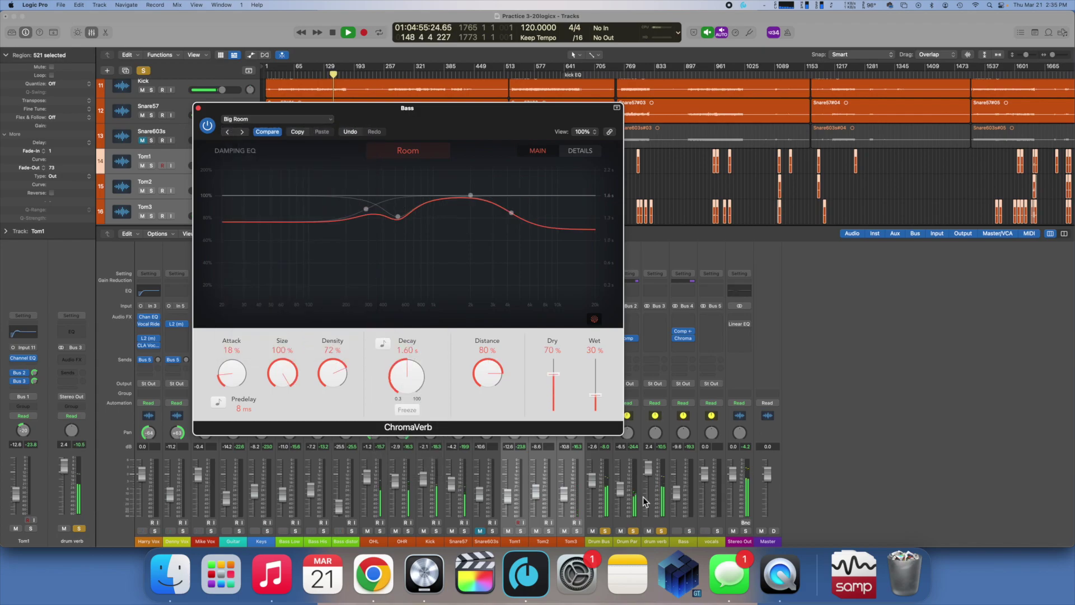
Step: Solo only the drum verb bus, and set ChromaVerb to 100% wet and 0% dry
{"action": "left_click", "coordinate": [636, 532]}
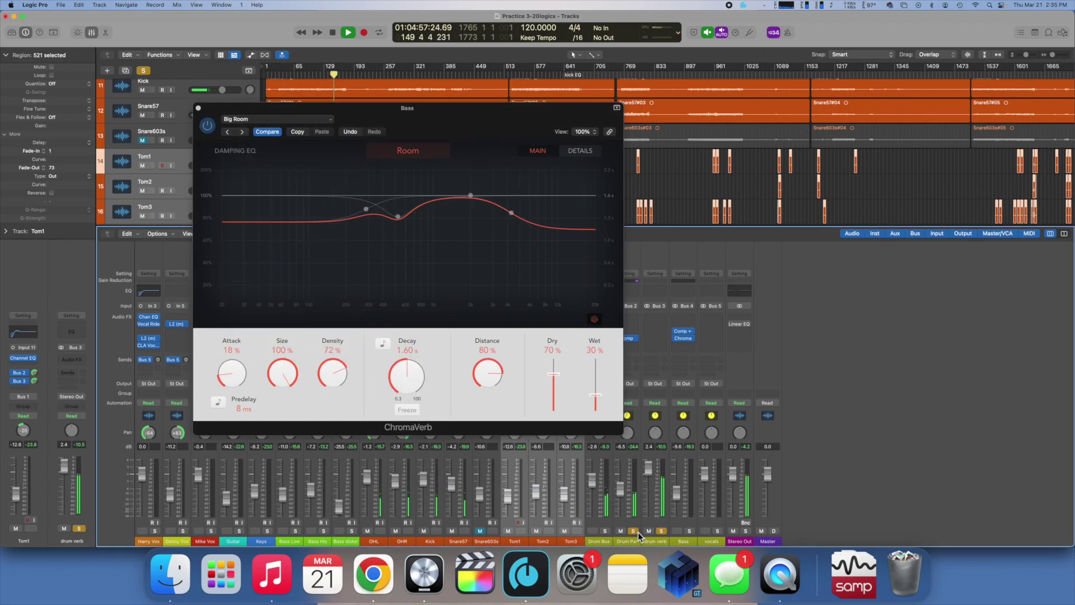
{"action": "left_click", "coordinate": [658, 532], "text": "alt"}
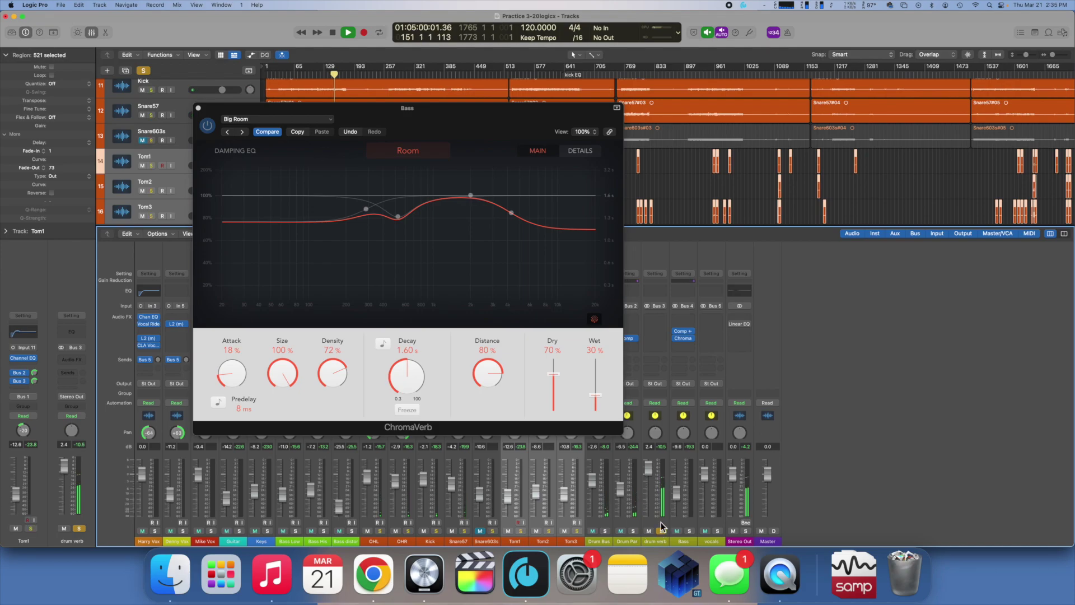
{"action": "left_click", "coordinate": [660, 455]}
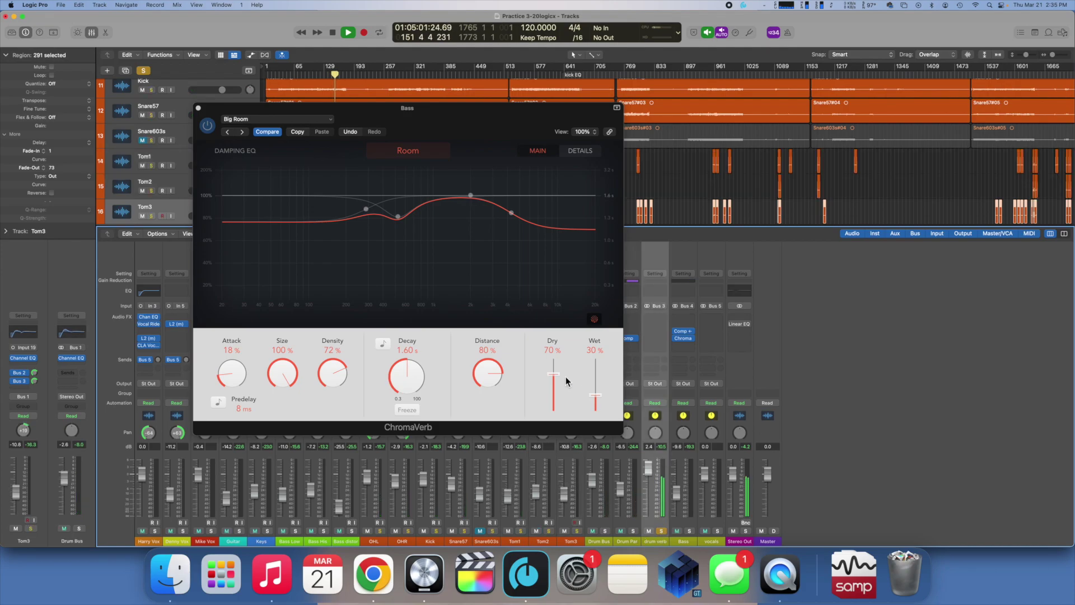
{"action": "left_click_drag", "start_coordinate": [595, 395], "coordinate": [605, 350]}
{"action": "left_click_drag", "start_coordinate": [559, 407], "coordinate": [556, 418]}
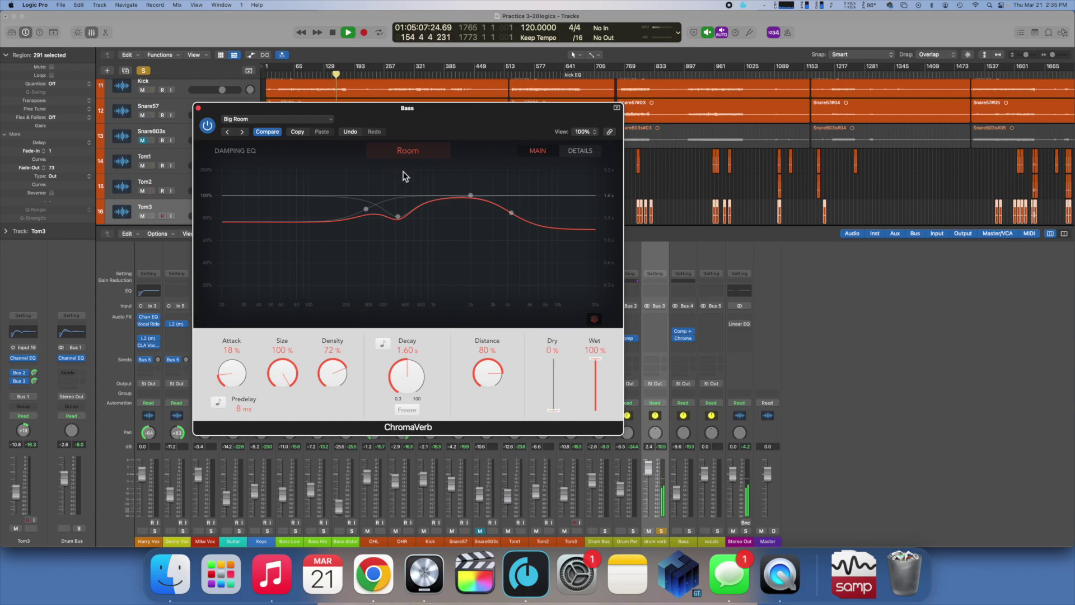
Step: Change ChromaVerb's room type to Concert Hall, then move the plug-in from the Bass bus to the drum verb bus and open it there
{"action": "left_click", "coordinate": [402, 152]}
{"action": "left_click", "coordinate": [410, 193]}
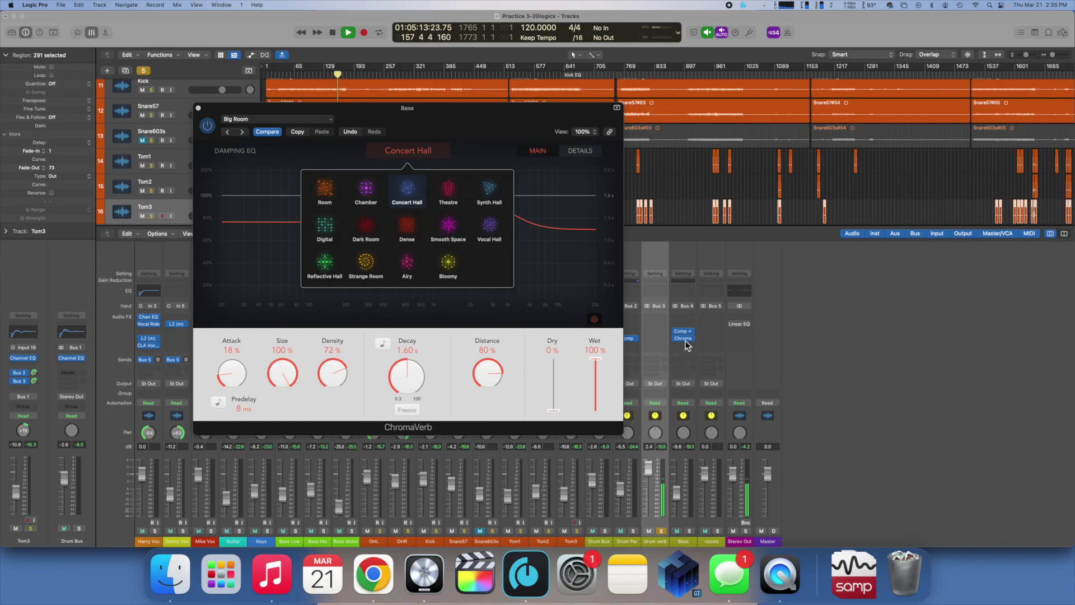
{"action": "left_click", "coordinate": [658, 339]}
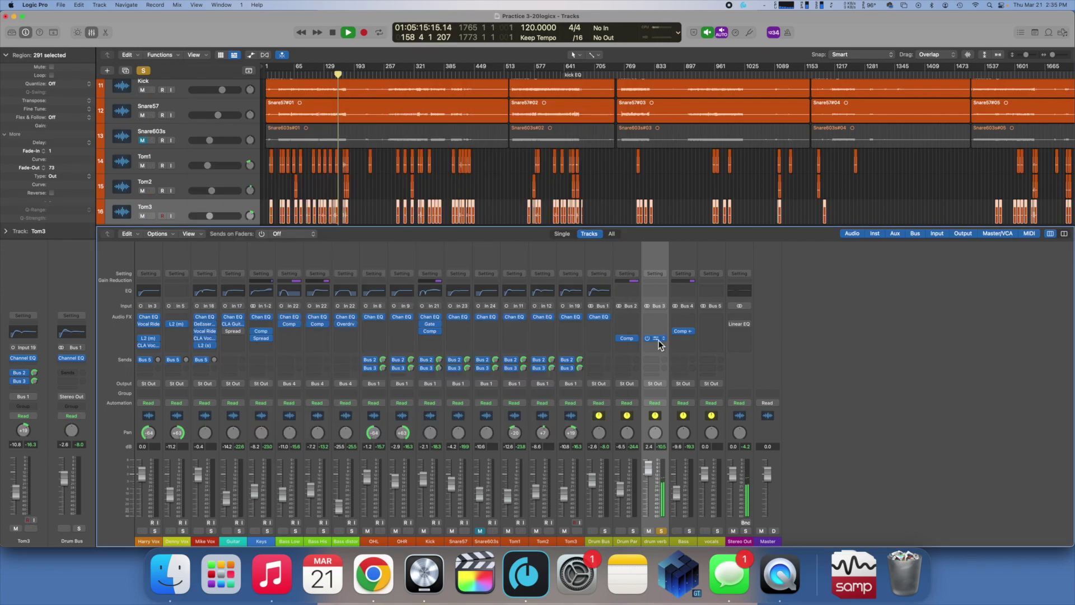
{"action": "left_click", "coordinate": [658, 339]}
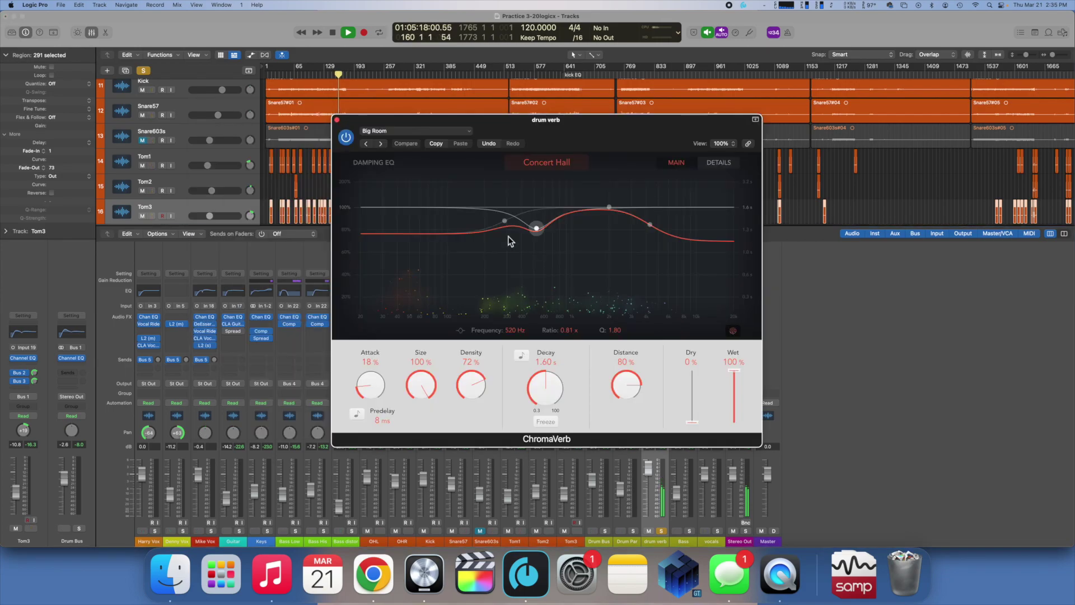
Step: Reload the Big Room preset in the drum verb's ChromaVerb and set its Size to 61%
{"action": "left_click", "coordinate": [463, 131]}
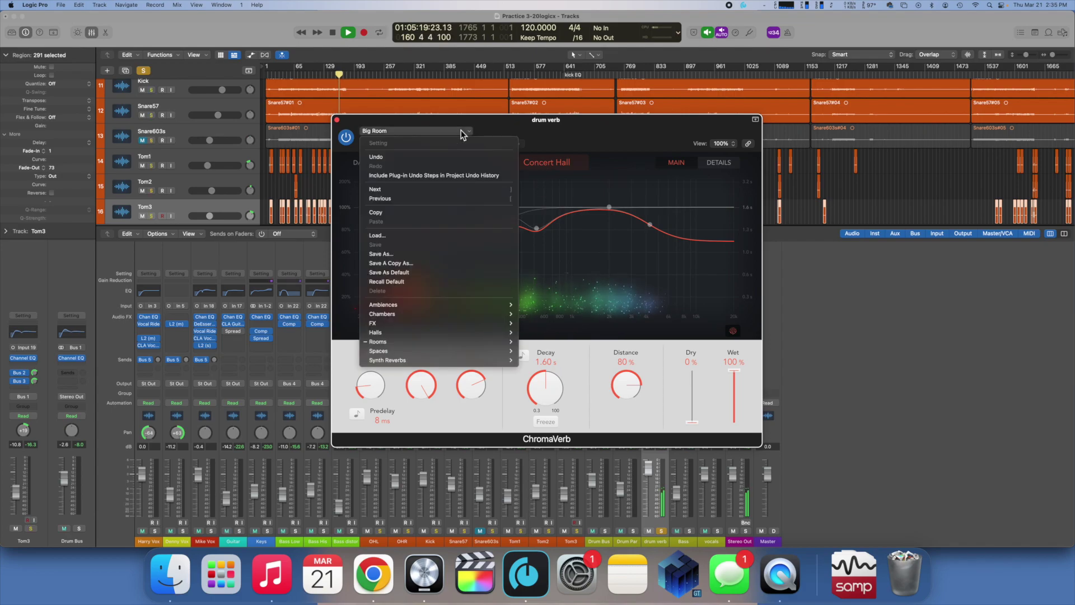
{"action": "mouse_move", "coordinate": [442, 342]}
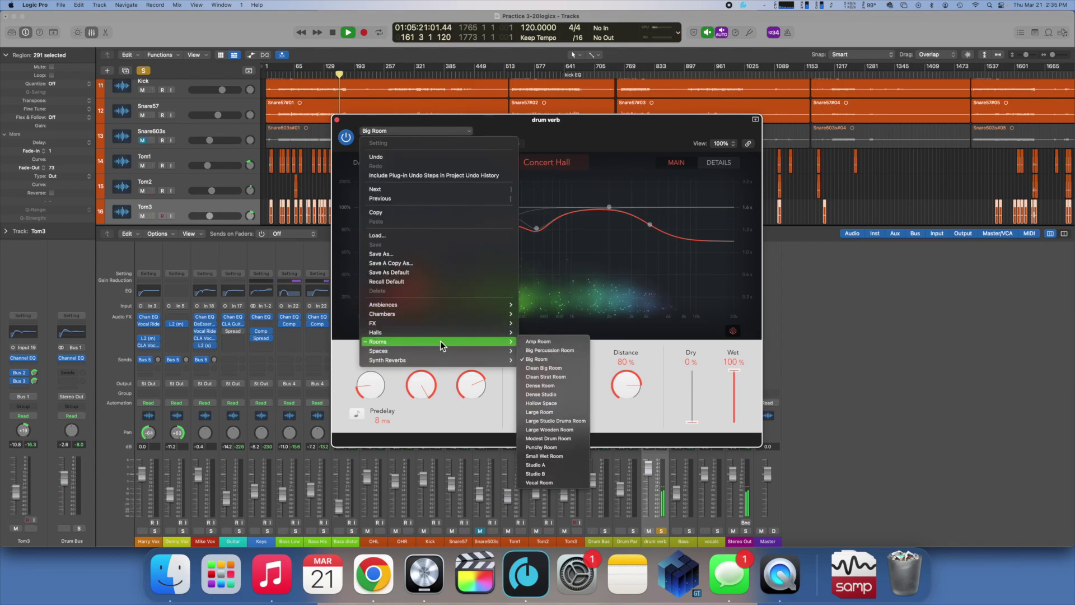
{"action": "left_click", "coordinate": [550, 360]}
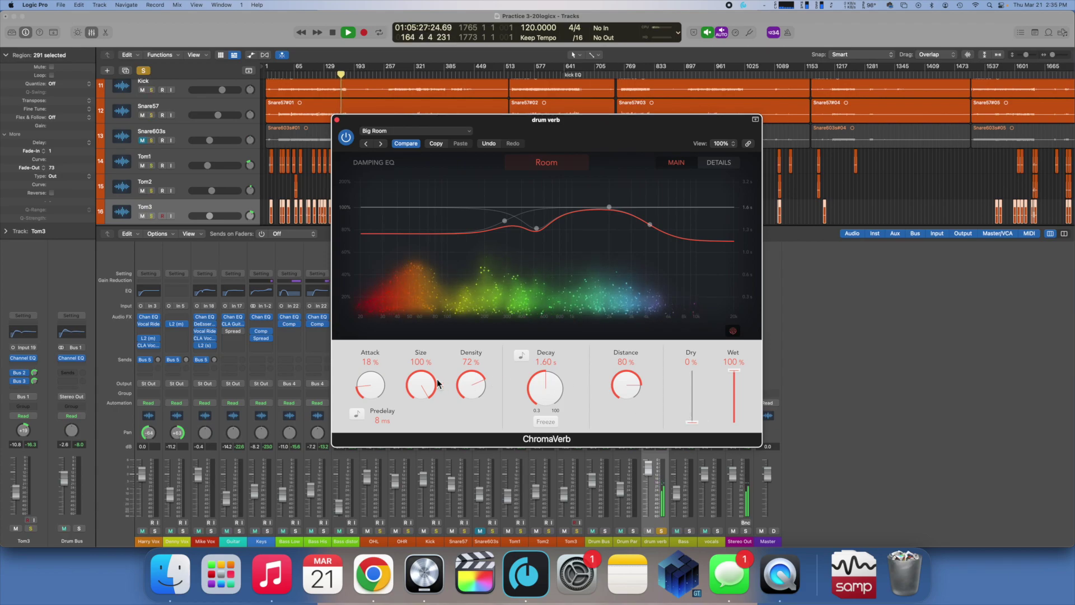
{"action": "mouse_move", "coordinate": [424, 385]}
{"action": "left_mouse_down"}
{"action": "mouse_move", "coordinate": [421, 422]}
{"action": "mouse_move", "coordinate": [421, 406]}
{"action": "left_mouse_up"}
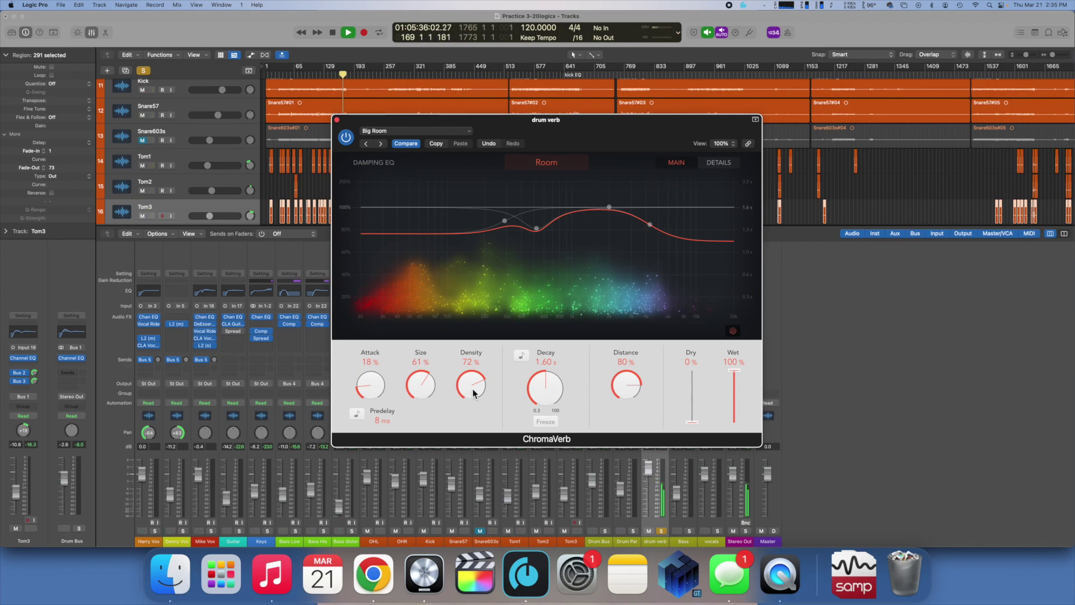
Step: With the Drum Bus and Drum Par also soloed, set ChromaVerb's Size to 65% and lower the drum verb fader to -13.8 dB
{"action": "left_click", "coordinate": [604, 531]}
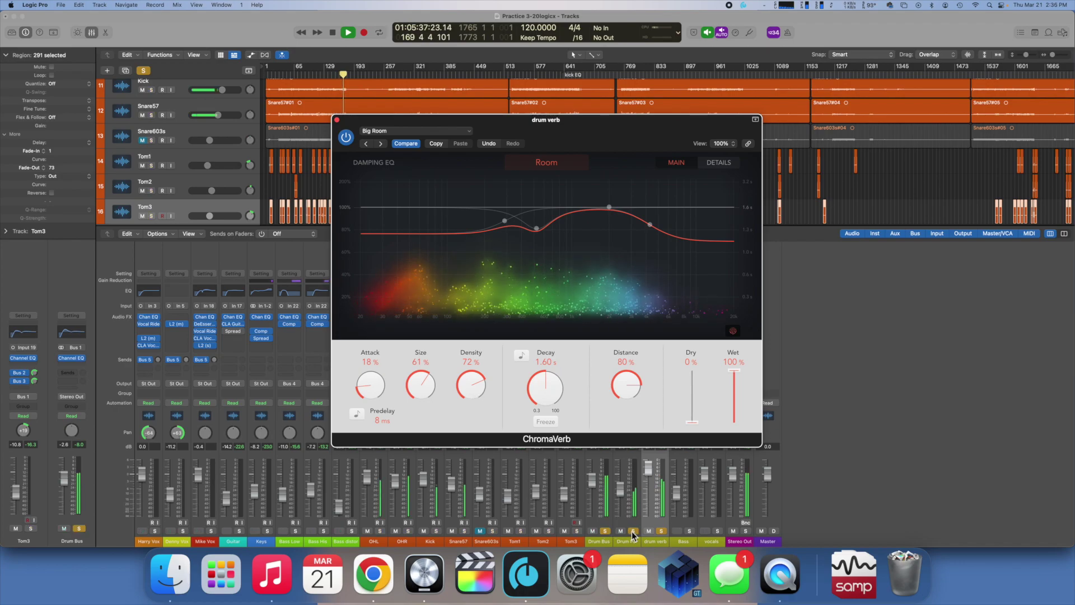
{"action": "left_click", "coordinate": [633, 531]}
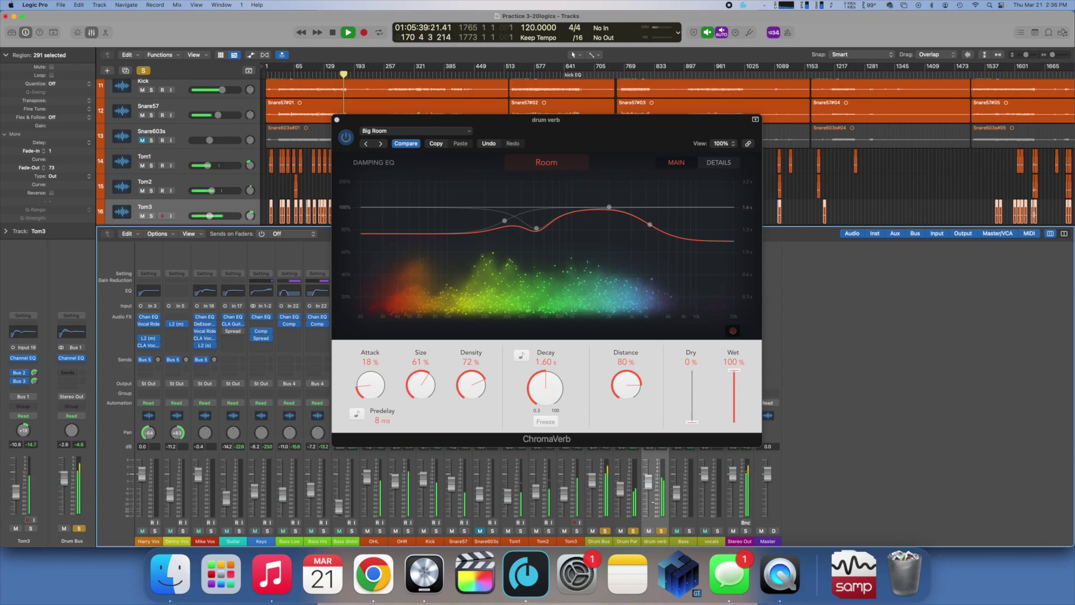
{"action": "left_click_drag", "start_coordinate": [421, 386], "coordinate": [424, 387]}
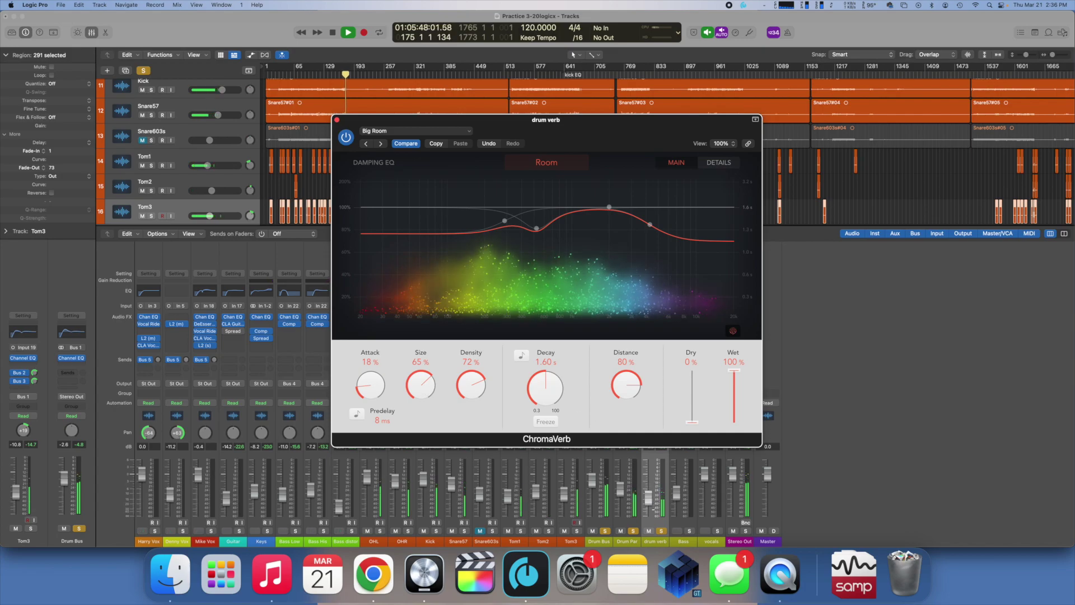
{"action": "left_click", "coordinate": [655, 507]}
Step: Replay the song from about bar 125 and compare the drums with and without the drum verb bus
{"action": "mouse_move", "coordinate": [643, 218]}
{"action": "left_click_drag", "start_coordinate": [620, 123], "coordinate": [577, 95]}
{"action": "left_click", "coordinate": [323, 73]}
{"action": "mouse_move", "coordinate": [505, 207]}
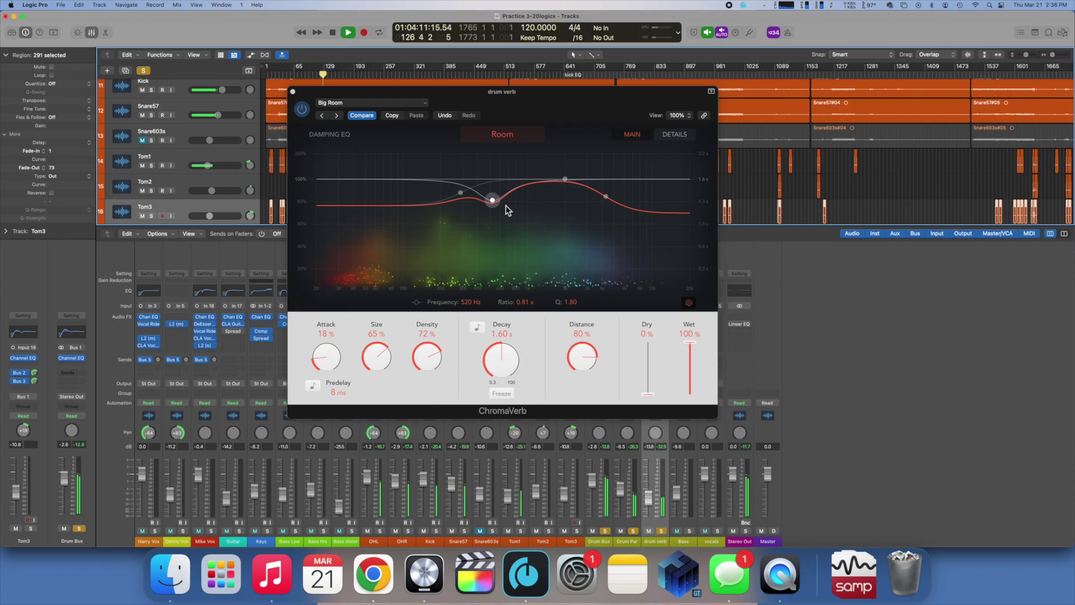
{"action": "left_click", "coordinate": [662, 531]}
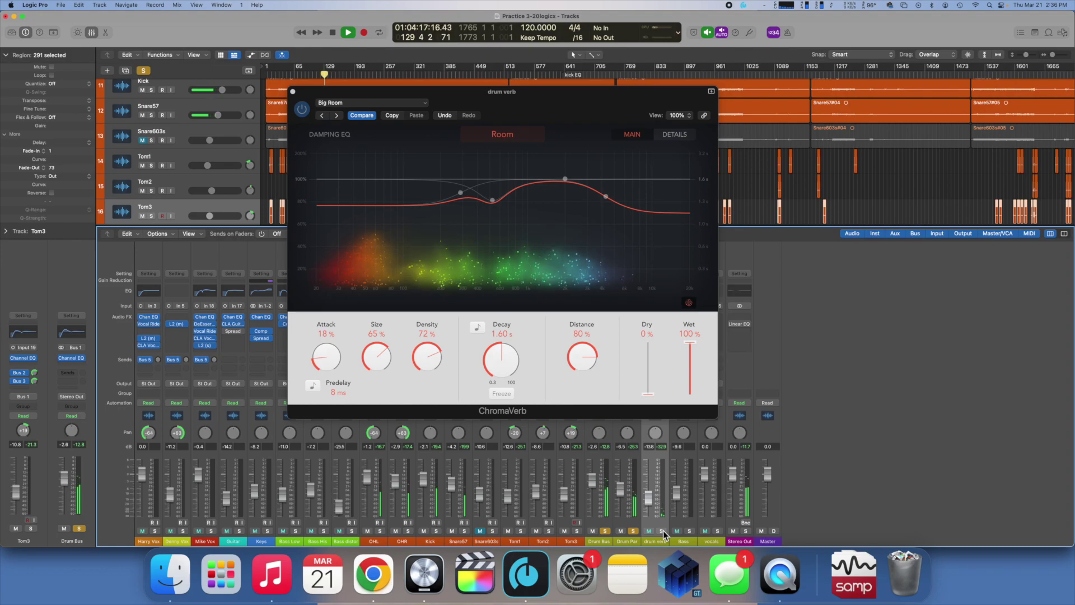
{"action": "left_click", "coordinate": [663, 530]}
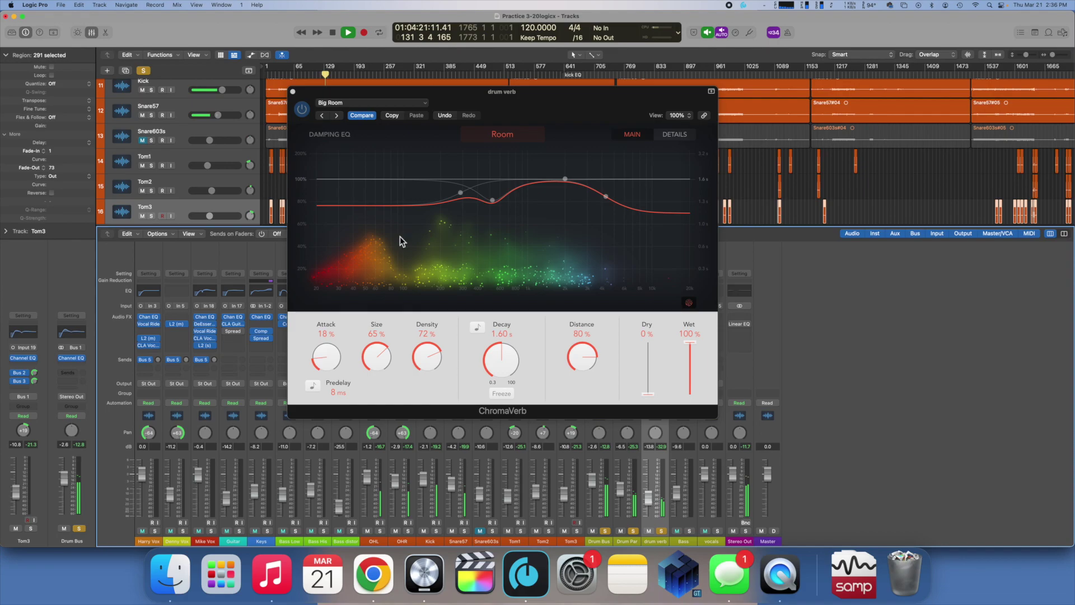
Step: Shape the low shelf of the drum verb's damping EQ to 170 Hz with a ratio of 0.28 s
{"action": "left_click", "coordinate": [460, 193]}
{"action": "left_click_drag", "start_coordinate": [337, 206], "coordinate": [284, 260]}
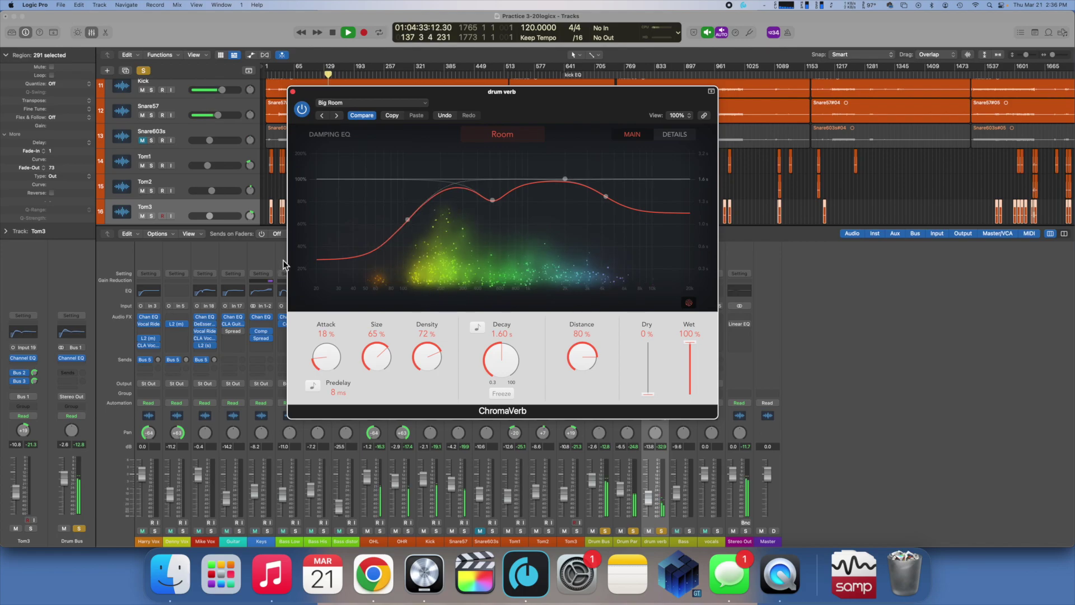
{"action": "mouse_move", "coordinate": [401, 226]}
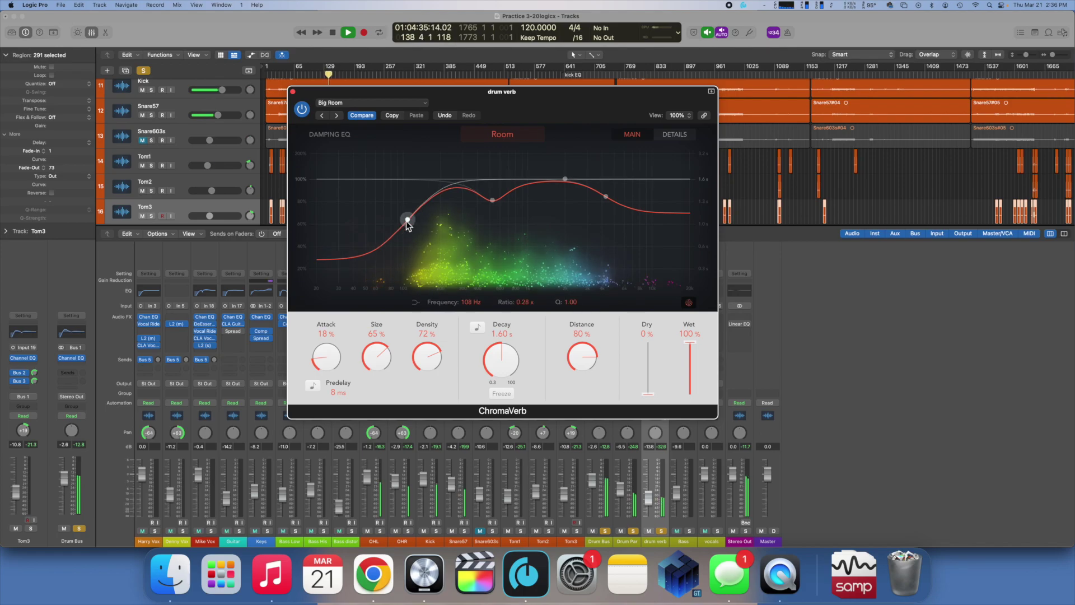
{"action": "left_click_drag", "start_coordinate": [408, 223], "coordinate": [434, 225]}
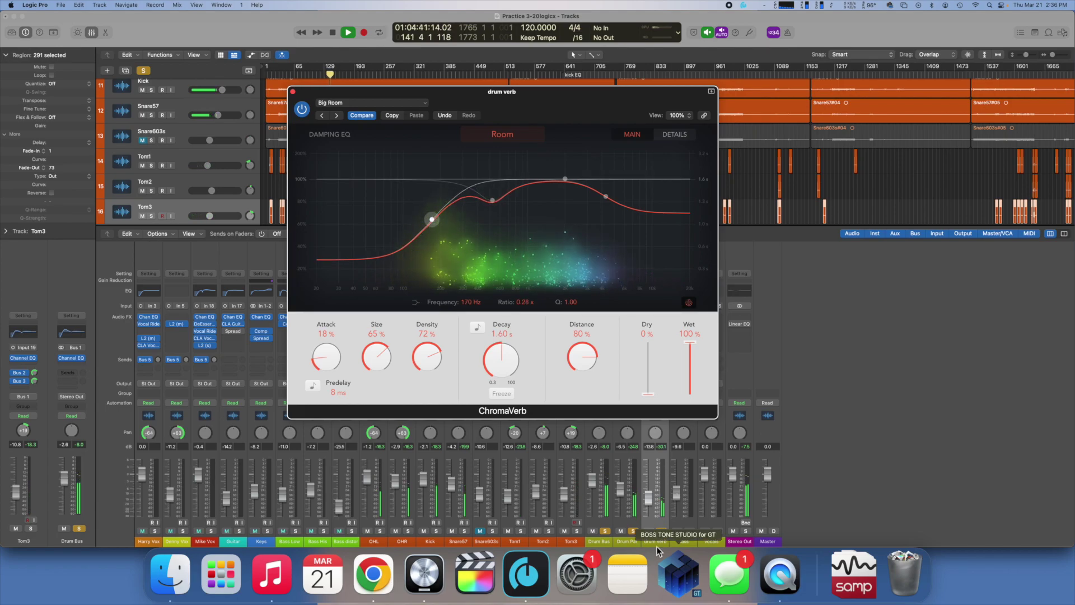
Step: Recheck the drums without the drum verb, close its ChromaVerb and solo the Bass bus
{"action": "left_click", "coordinate": [662, 532]}
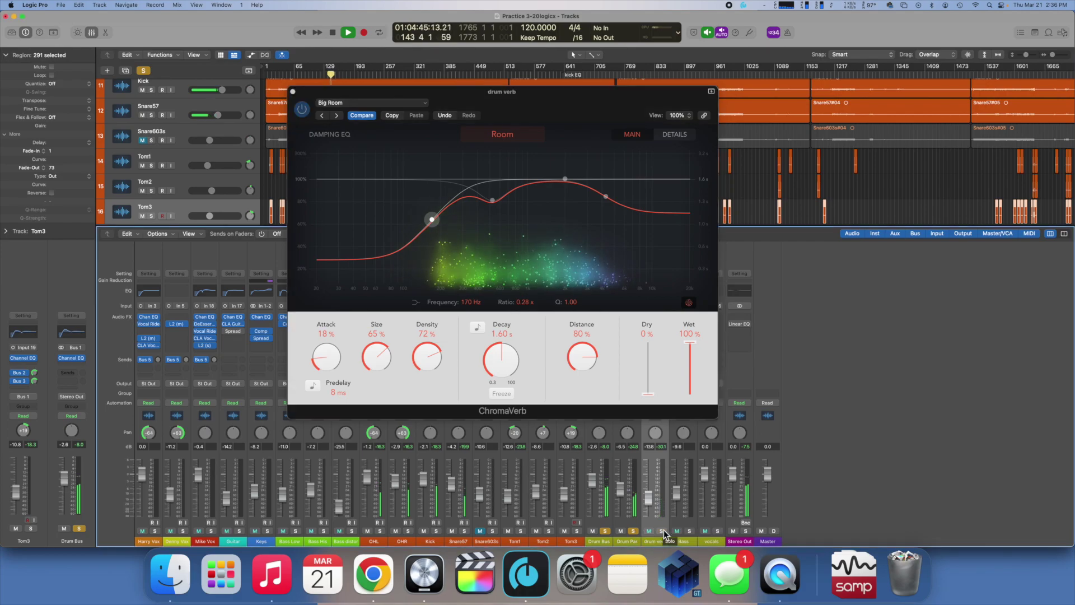
{"action": "left_click", "coordinate": [293, 92]}
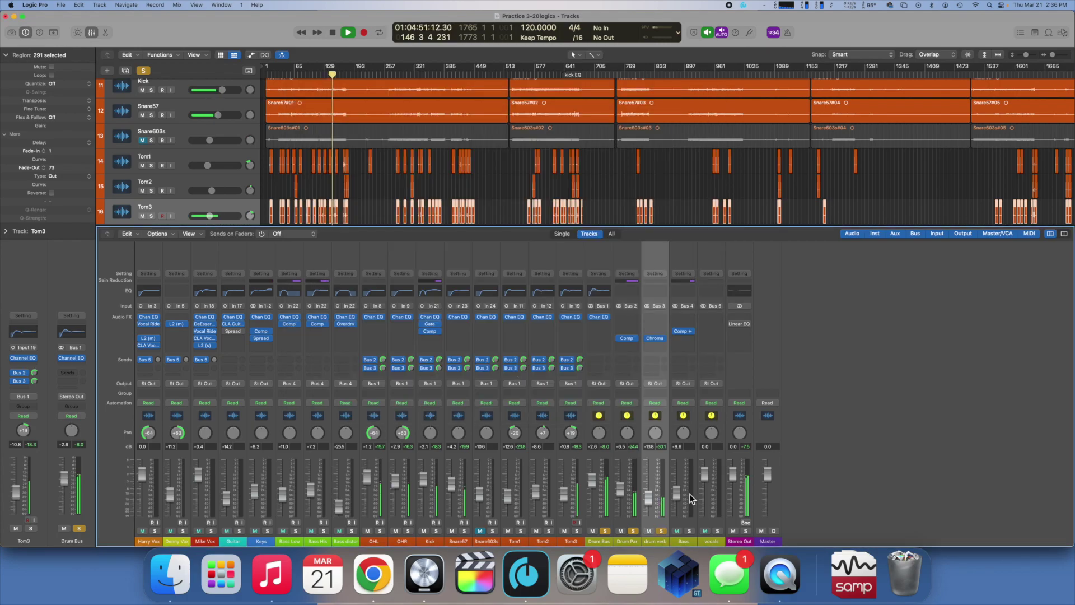
{"action": "left_click", "coordinate": [689, 532]}
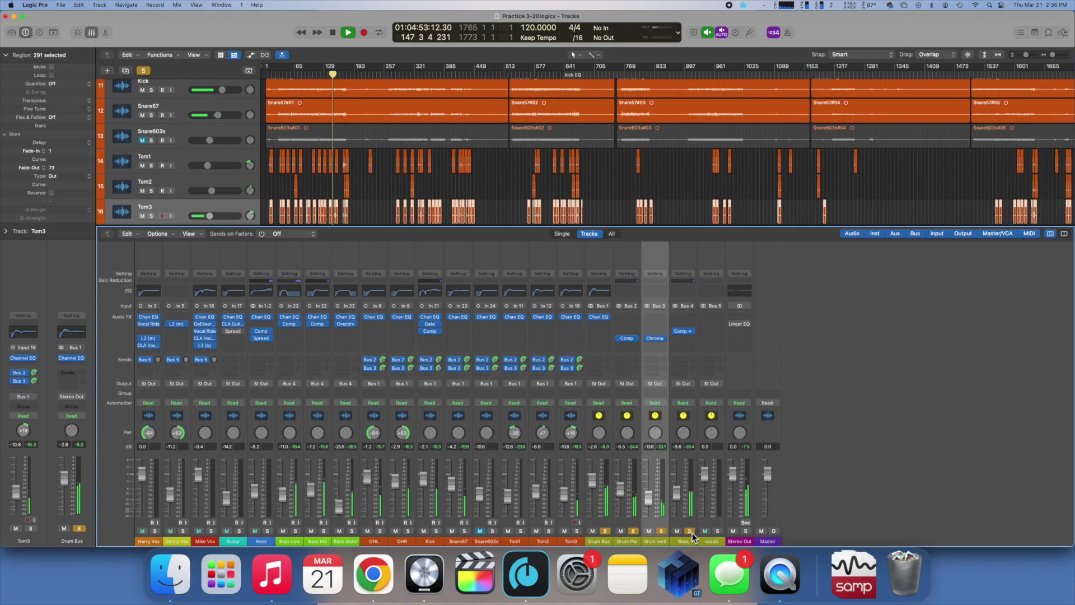
Step: Add a send to Bus 3 (drum verb) on the Bass His channel and turn up its level
{"action": "left_click", "coordinate": [315, 456]}
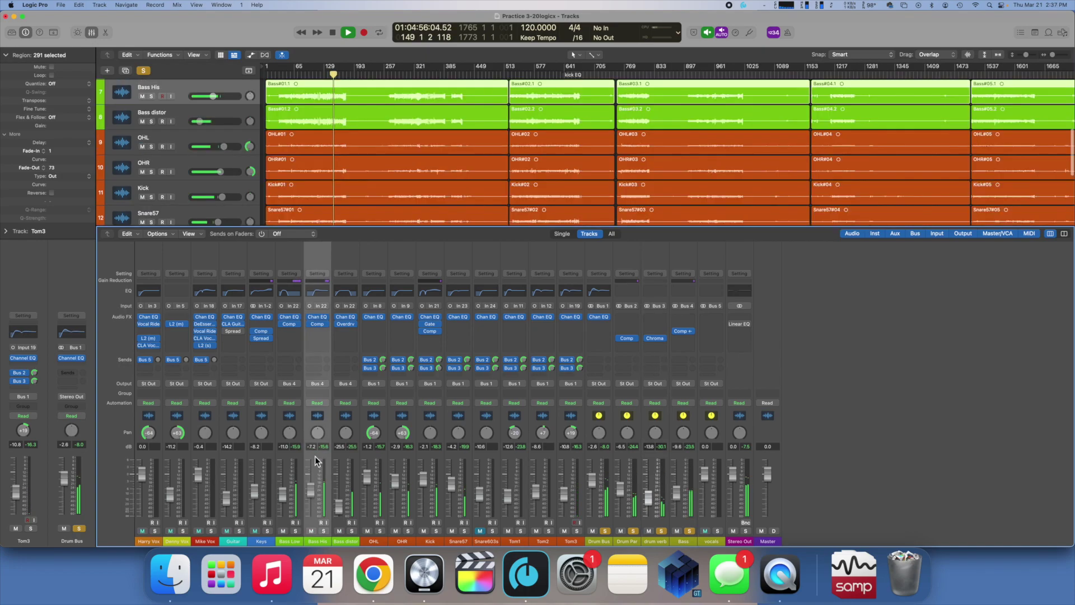
{"action": "left_click", "coordinate": [317, 368]}
{"action": "mouse_move", "coordinate": [328, 382]}
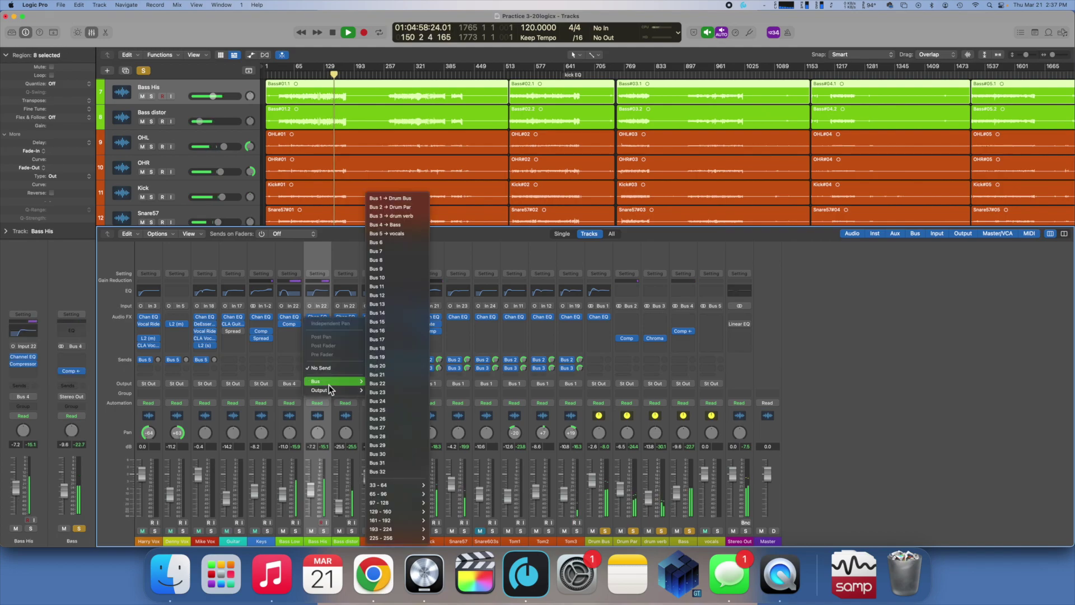
{"action": "left_click", "coordinate": [401, 216]}
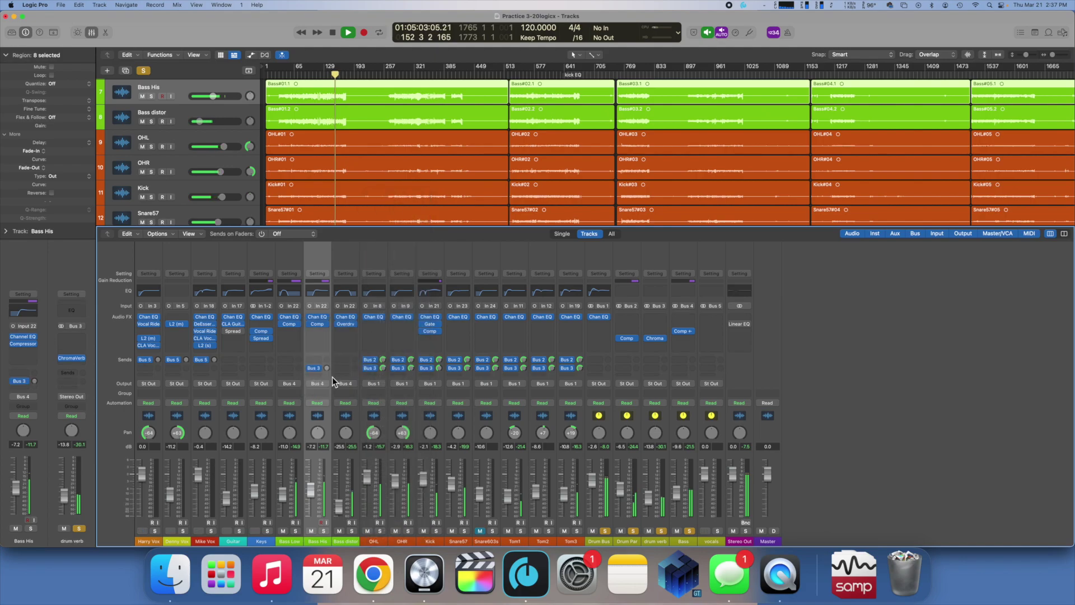
{"action": "left_click_drag", "start_coordinate": [327, 367], "coordinate": [332, 343]}
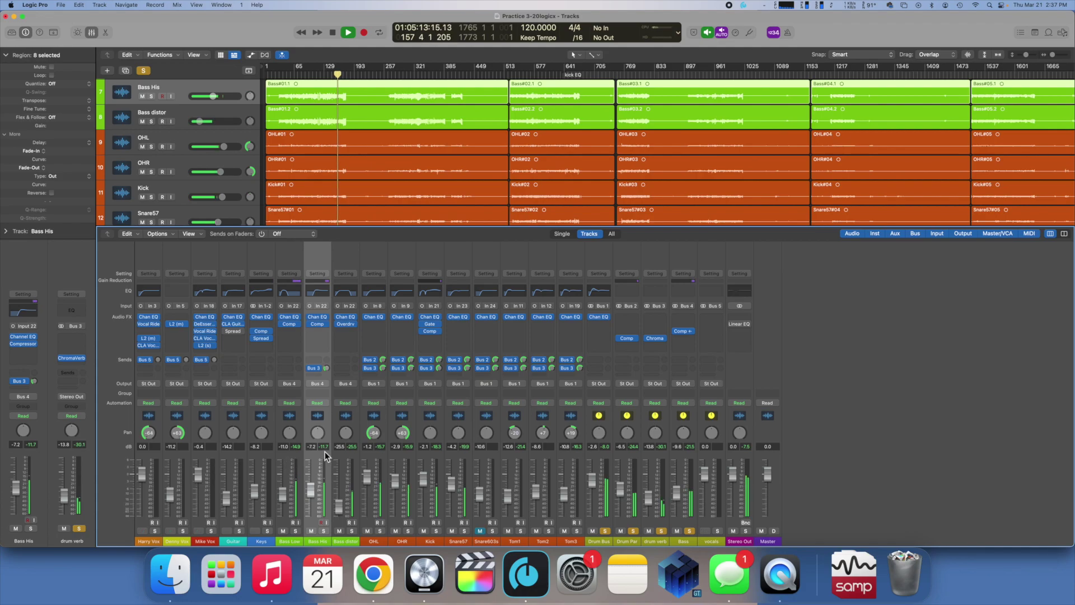
Step: Add a send to Bus 3 (drum verb) on the Keys channel
{"action": "left_click", "coordinate": [266, 455]}
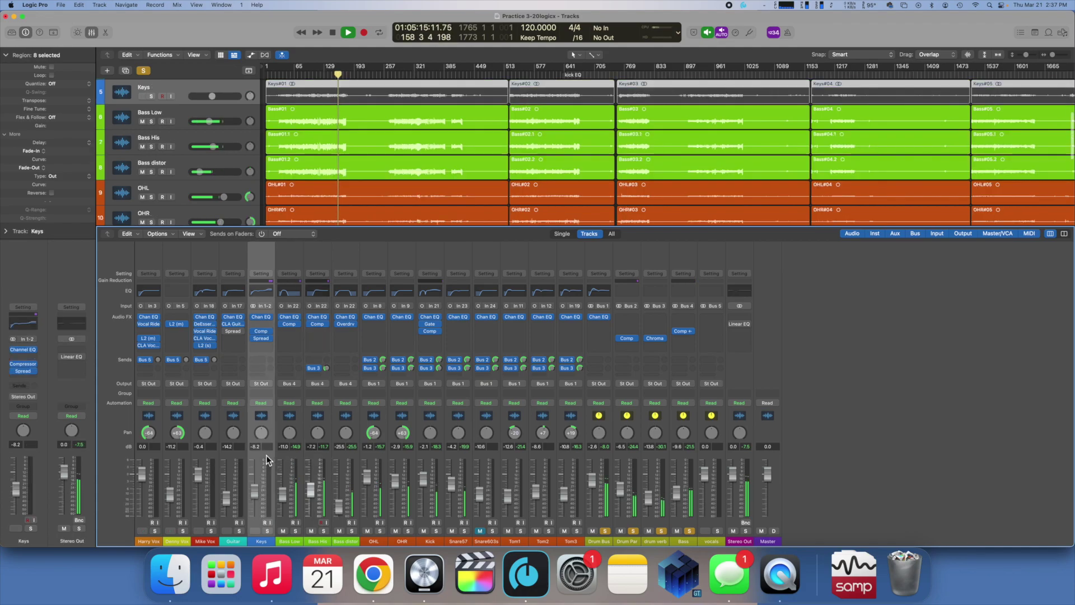
{"action": "left_click", "coordinate": [262, 368]}
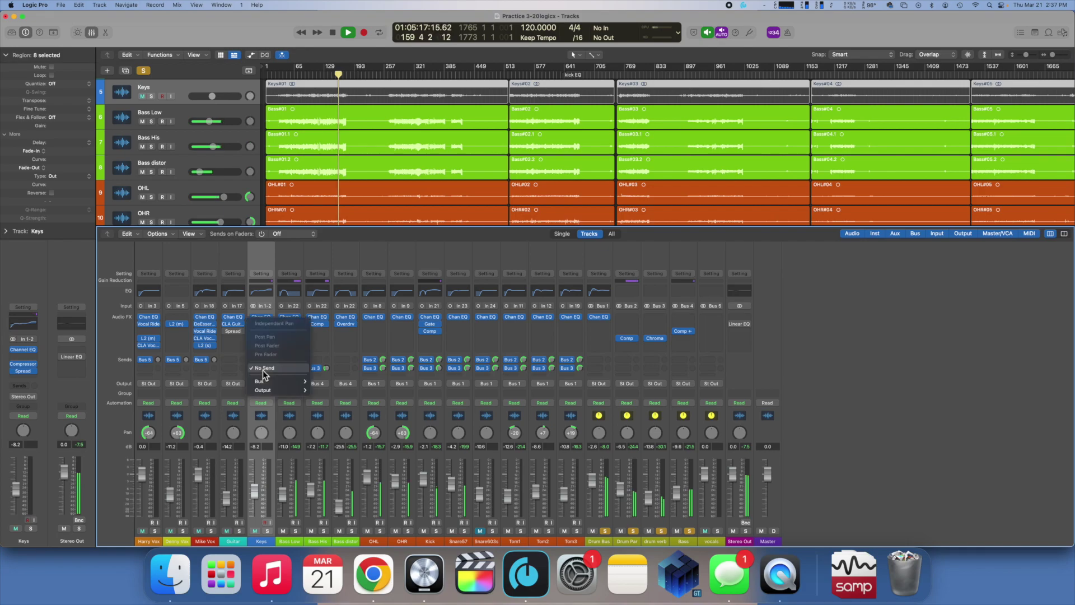
{"action": "mouse_move", "coordinate": [271, 381]}
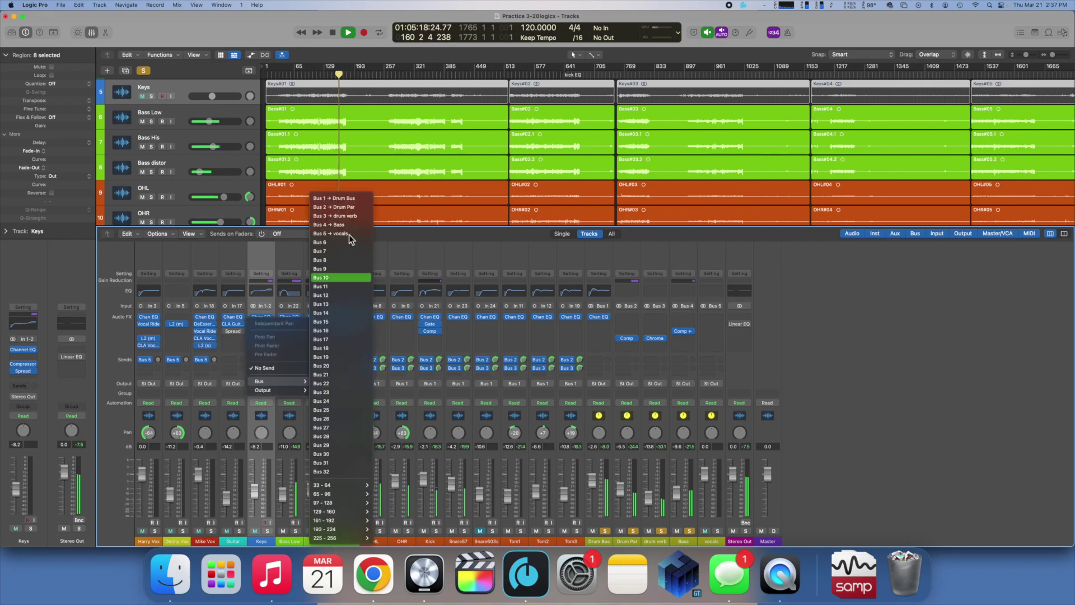
{"action": "left_click", "coordinate": [348, 219]}
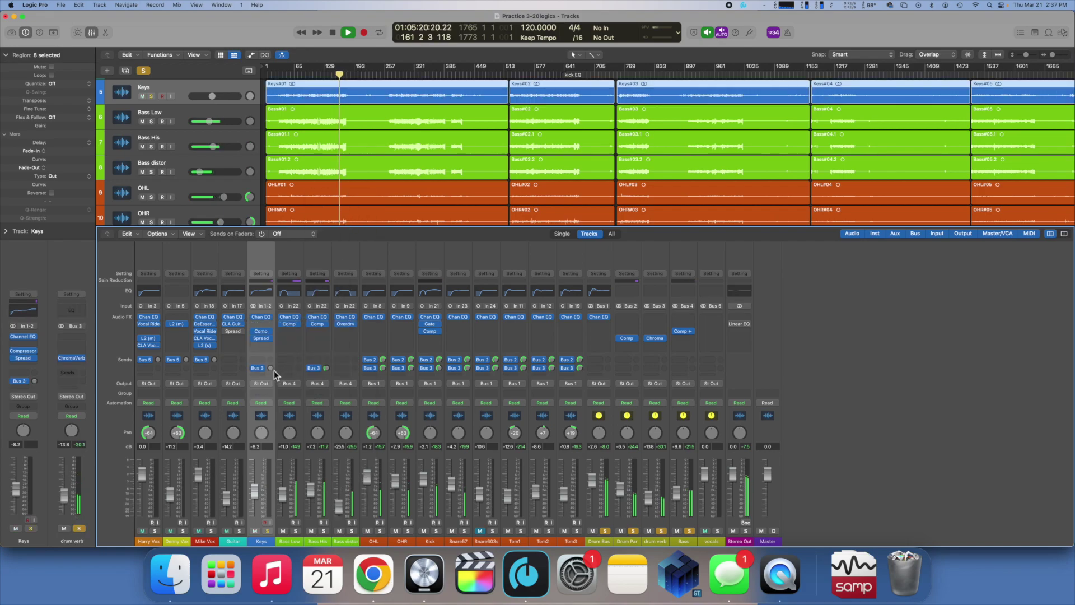
Step: Turn up the Keys channel's send level to Bus 3 and add the Keys and Guitar channels to the soloed channels
{"action": "left_click_drag", "start_coordinate": [274, 370], "coordinate": [273, 380]}
{"action": "left_click", "coordinate": [267, 531]}
{"action": "left_click", "coordinate": [265, 531]}
{"action": "left_click", "coordinate": [241, 532]}
{"action": "left_click_drag", "start_coordinate": [267, 368], "coordinate": [267, 396]}
{"action": "left_click", "coordinate": [236, 455]}
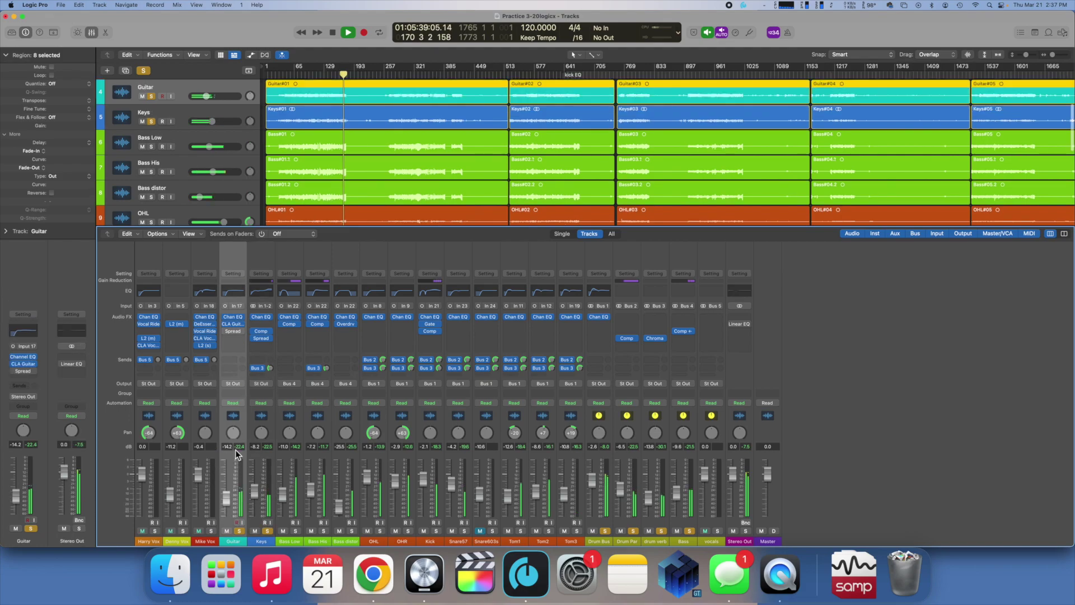
Step: Stop playback and check the CLA Guitars plug-in settings on the Guitar channel
{"action": "key", "text": "space"}
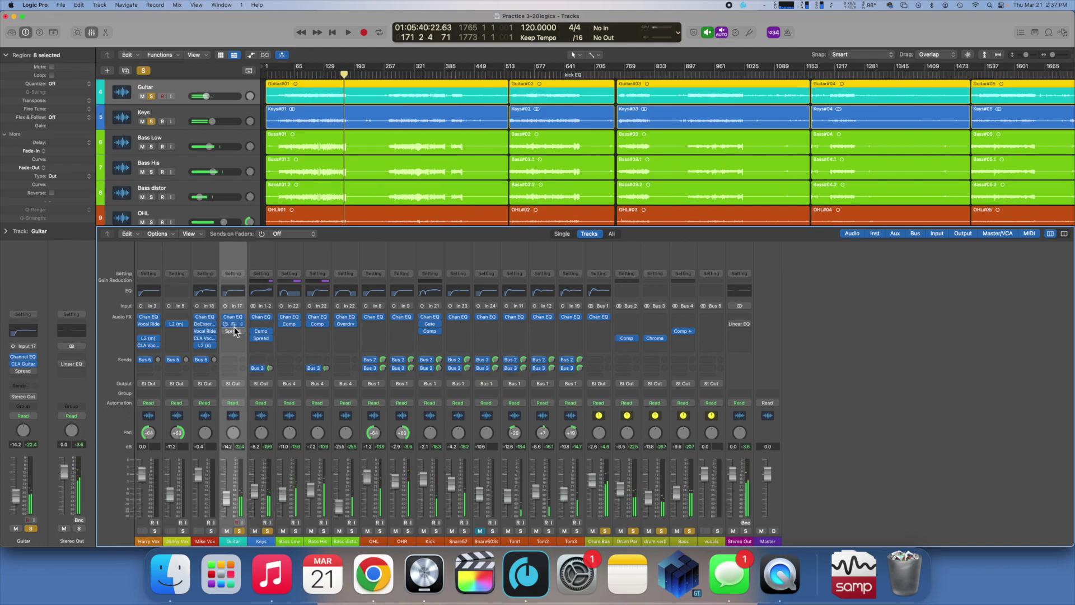
{"action": "left_click", "coordinate": [233, 324]}
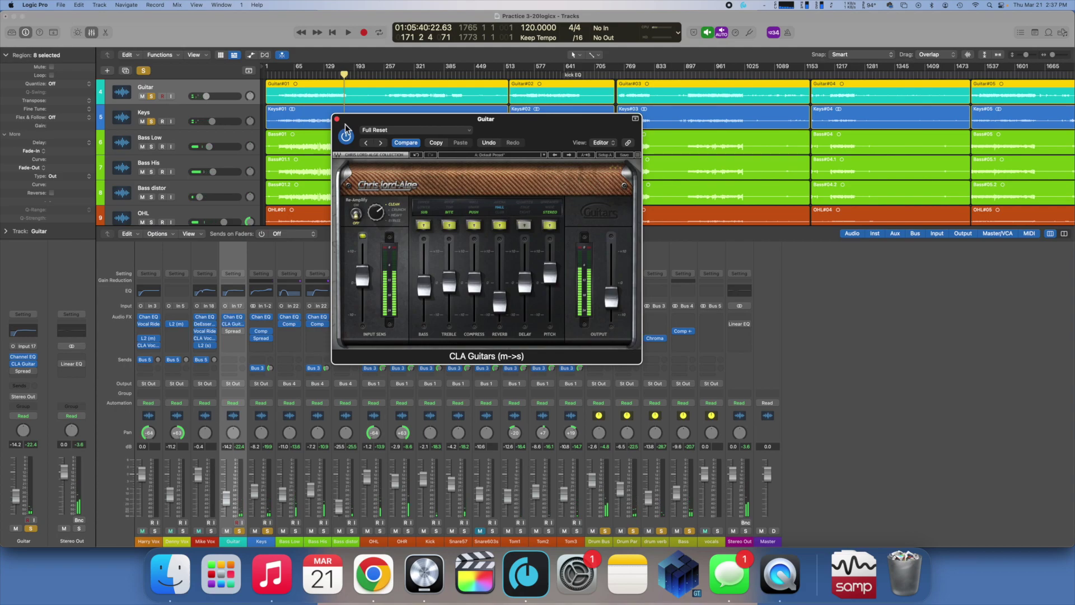
{"action": "left_click", "coordinate": [337, 120]}
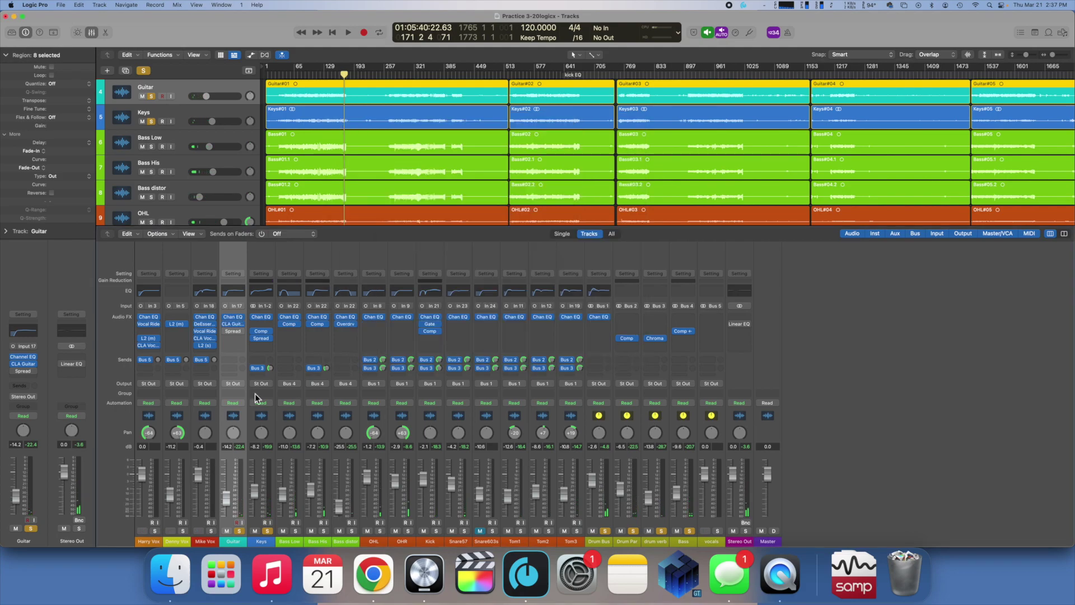
Step: Add a send to Bus 3 (drum verb) on the Guitar channel and turn up its level while playing from about bar 80
{"action": "left_click", "coordinate": [234, 367]}
{"action": "mouse_move", "coordinate": [246, 379]}
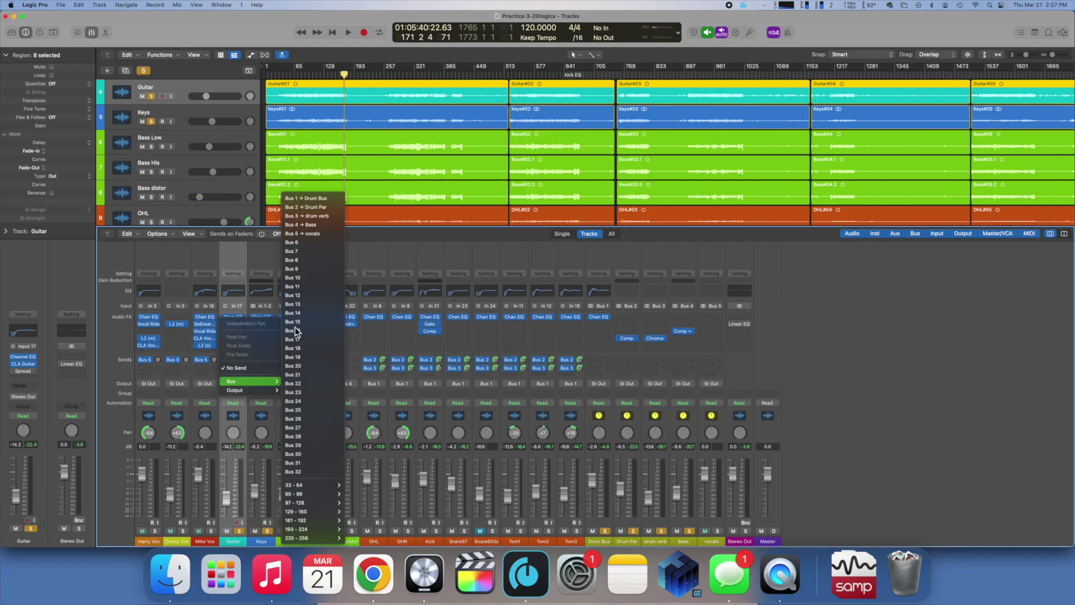
{"action": "left_click", "coordinate": [320, 217]}
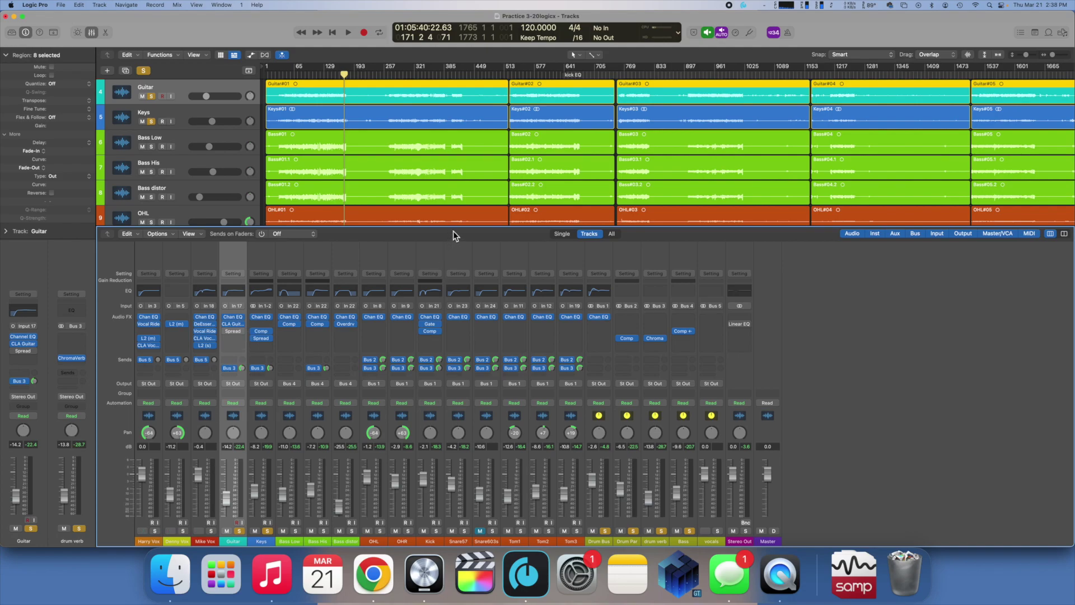
{"action": "left_click", "coordinate": [300, 72]}
{"action": "key", "text": "space"}
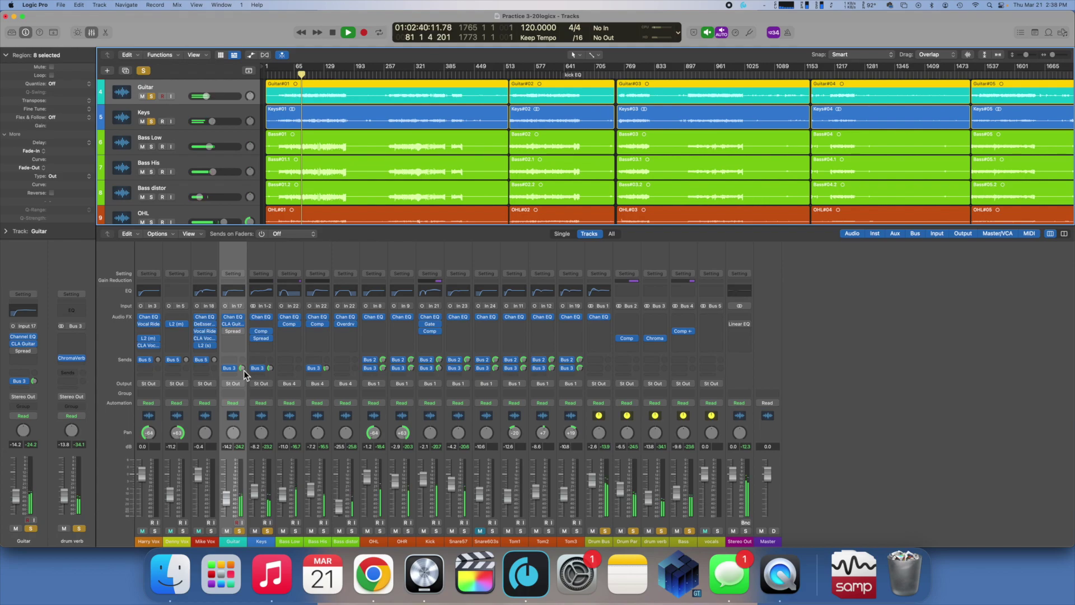
{"action": "left_click_drag", "start_coordinate": [244, 370], "coordinate": [244, 393]}
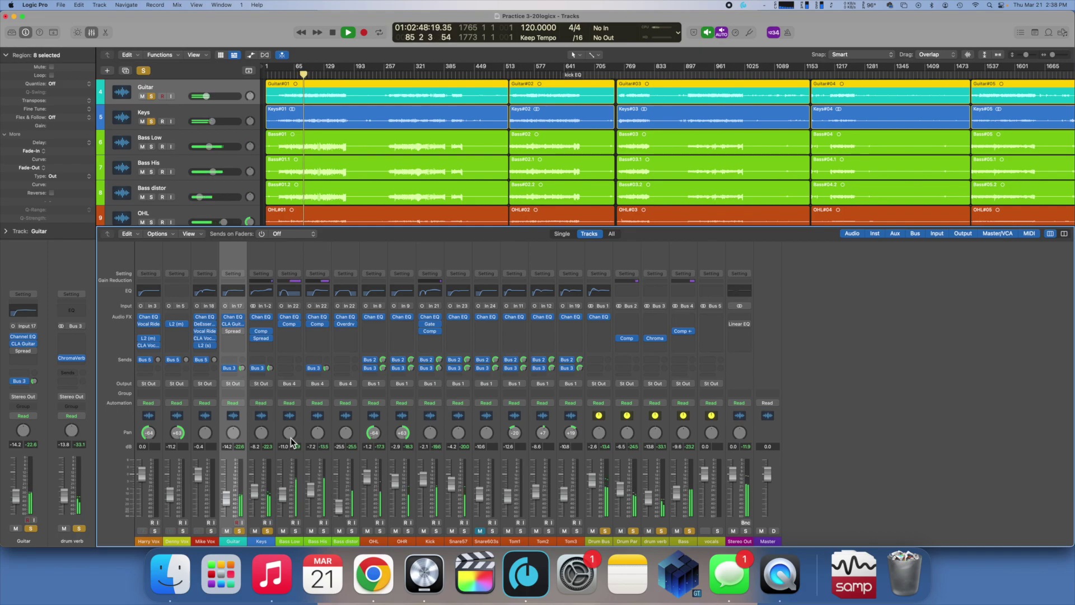
Step: Select and unmute the three vocal channels, and clear the solos on the drum and bass buses, Guitar and Keys
{"action": "left_click", "coordinate": [155, 455]}
{"action": "left_click", "coordinate": [188, 456], "text": "shift"}
{"action": "left_click", "coordinate": [211, 516], "text": "shift"}
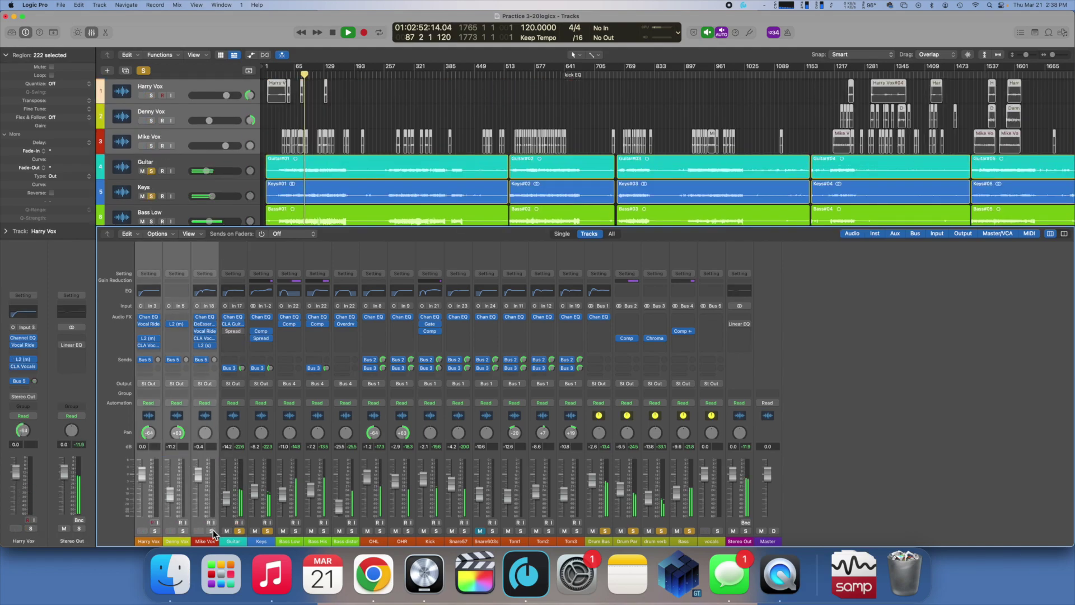
{"action": "left_click", "coordinate": [212, 530]}
{"action": "left_click", "coordinate": [157, 530]}
{"action": "left_click_drag", "start_coordinate": [227, 530], "coordinate": [602, 535]}
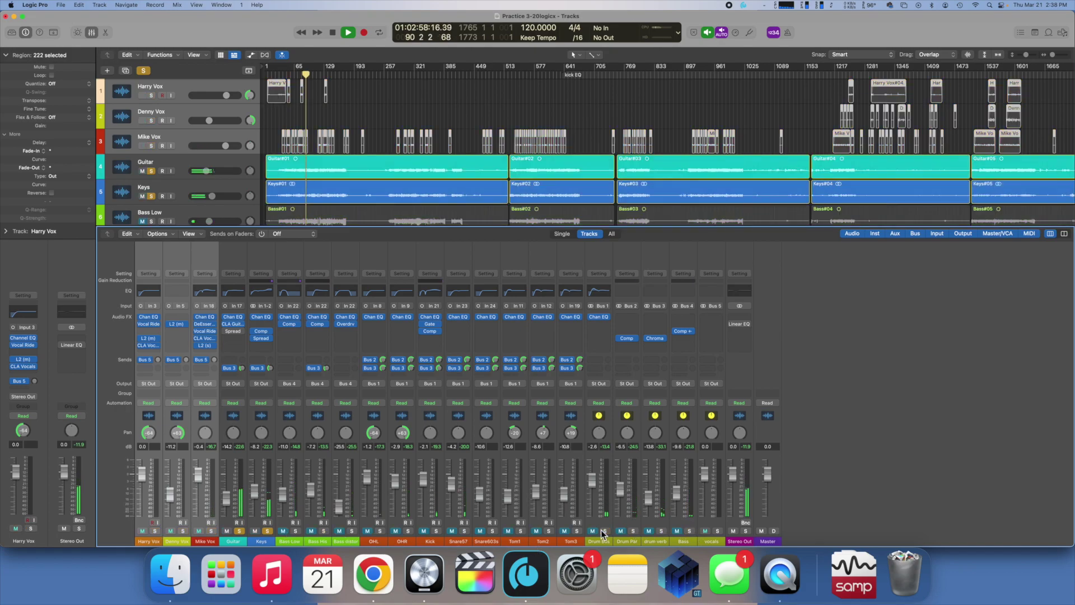
{"action": "key", "text": "x"}
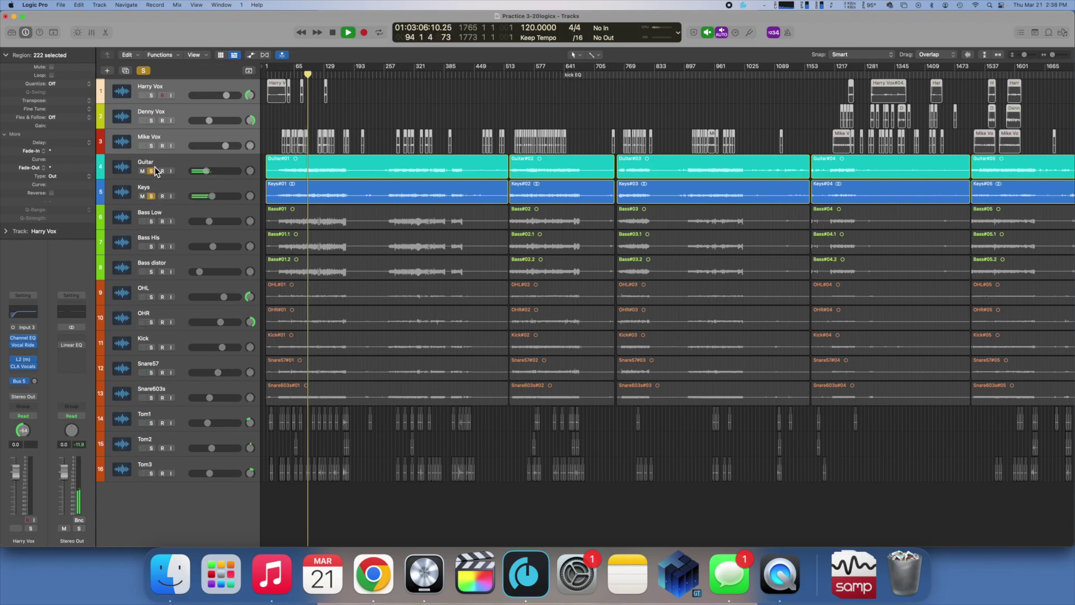
{"action": "left_click", "coordinate": [152, 196]}
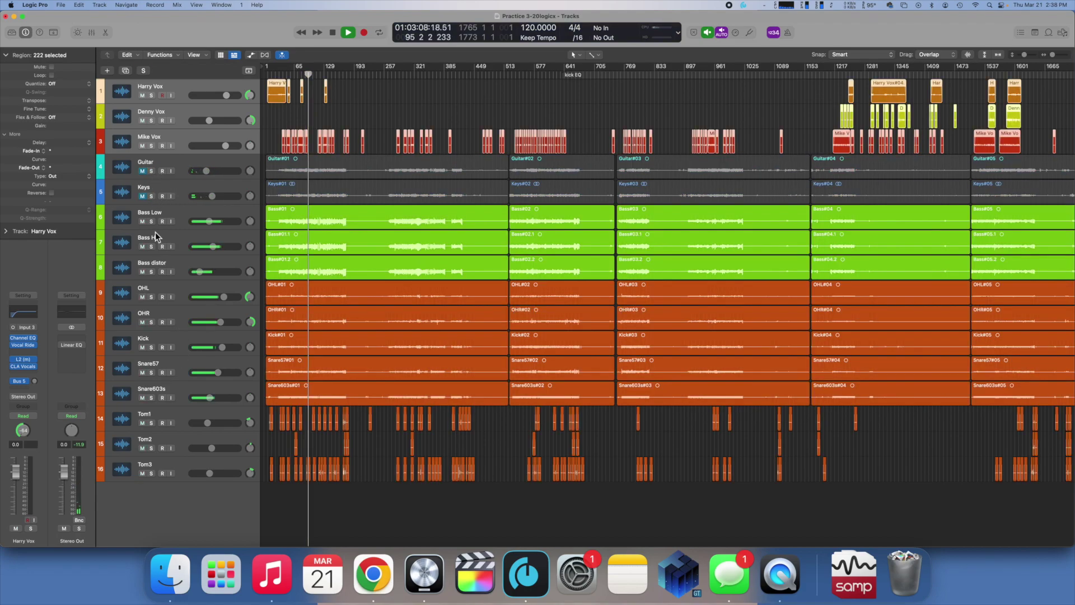
Step: Unmute the drum, drum verb and bass buses in the mixer and play from about bar 80
{"action": "left_click_drag", "start_coordinate": [308, 169], "coordinate": [301, 170]}
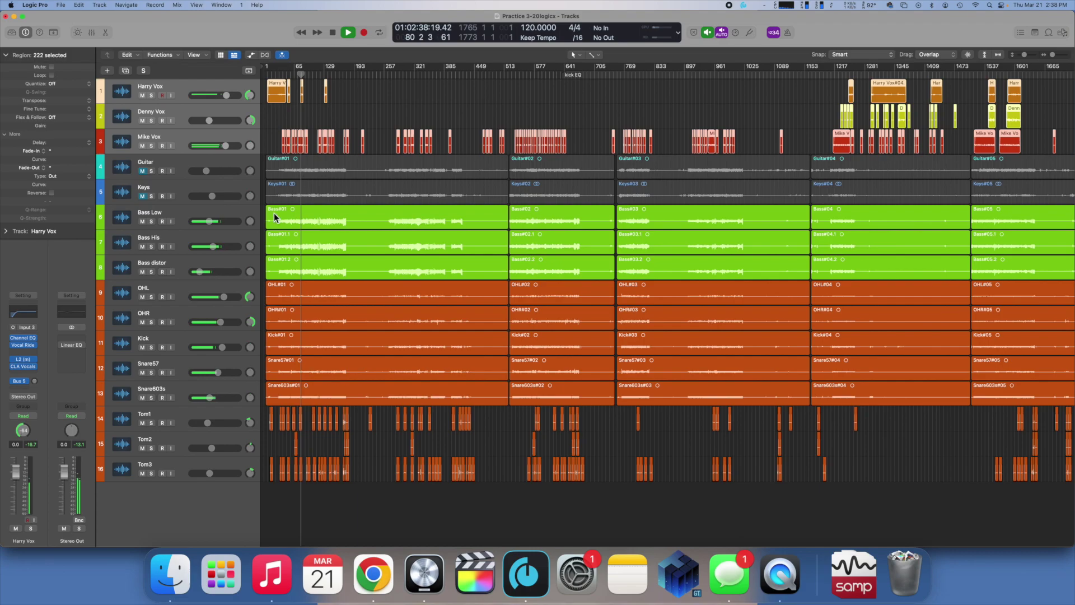
{"action": "key", "text": "space"}
{"action": "key", "text": "x"}
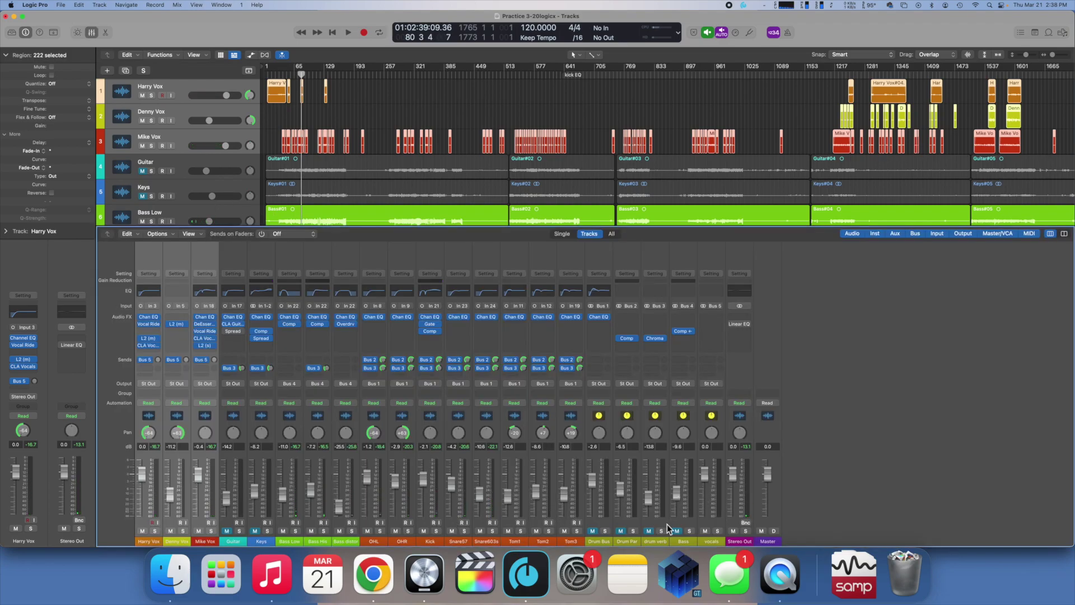
{"action": "key", "text": "space"}
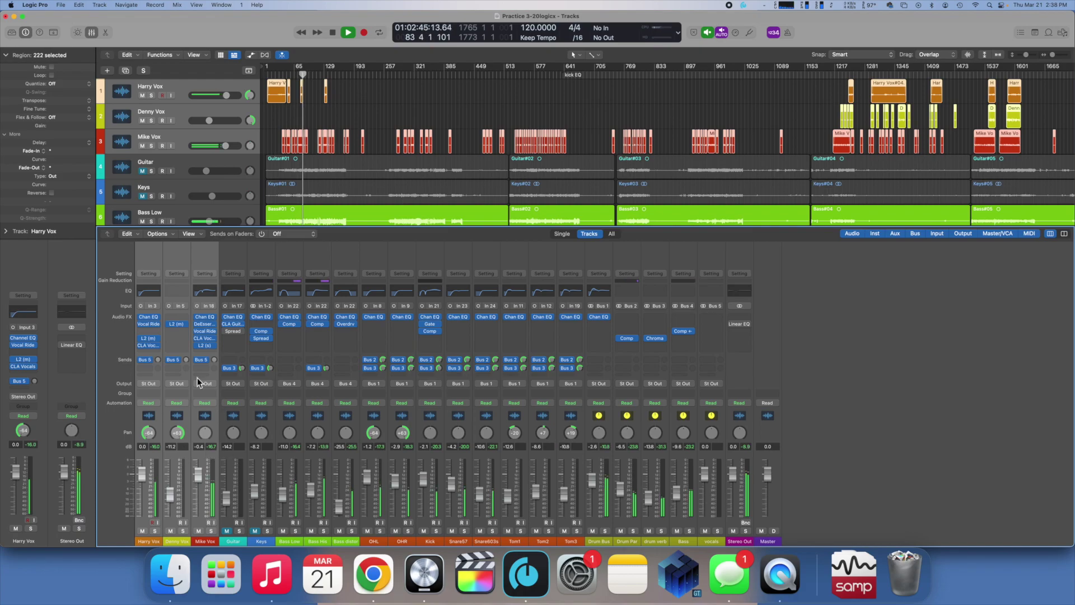
Step: Turn up the Bus 5 sends on the three selected vocal channels and set the vocals bus fader to -2.4 dB
{"action": "left_click", "coordinate": [159, 360]}
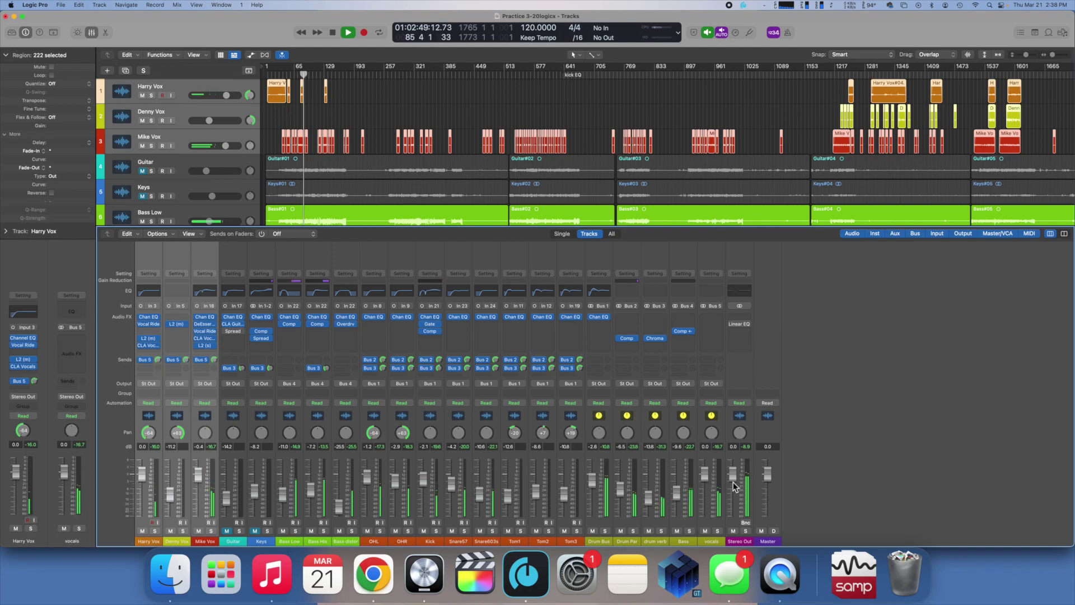
{"action": "left_click_drag", "start_coordinate": [704, 474], "coordinate": [705, 480]}
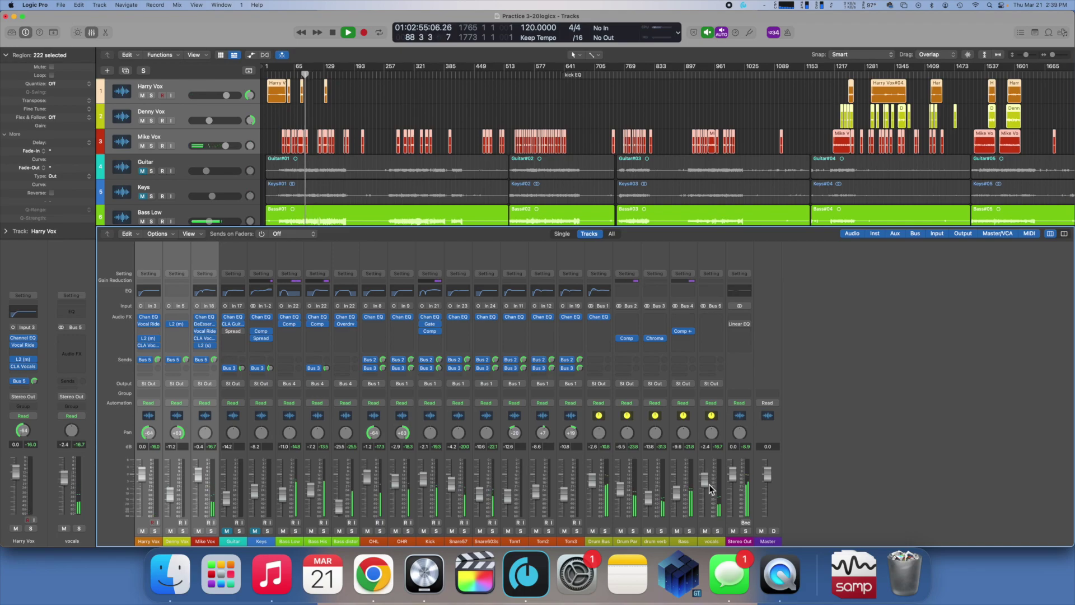
Step: Replay an earlier vocal passage with Guitar and Keys unmuted and lower the vocals bus fader to -5.2 dB
{"action": "scroll", "coordinate": [334, 129], "scroll_direction": "up", "scroll_amount": 5}
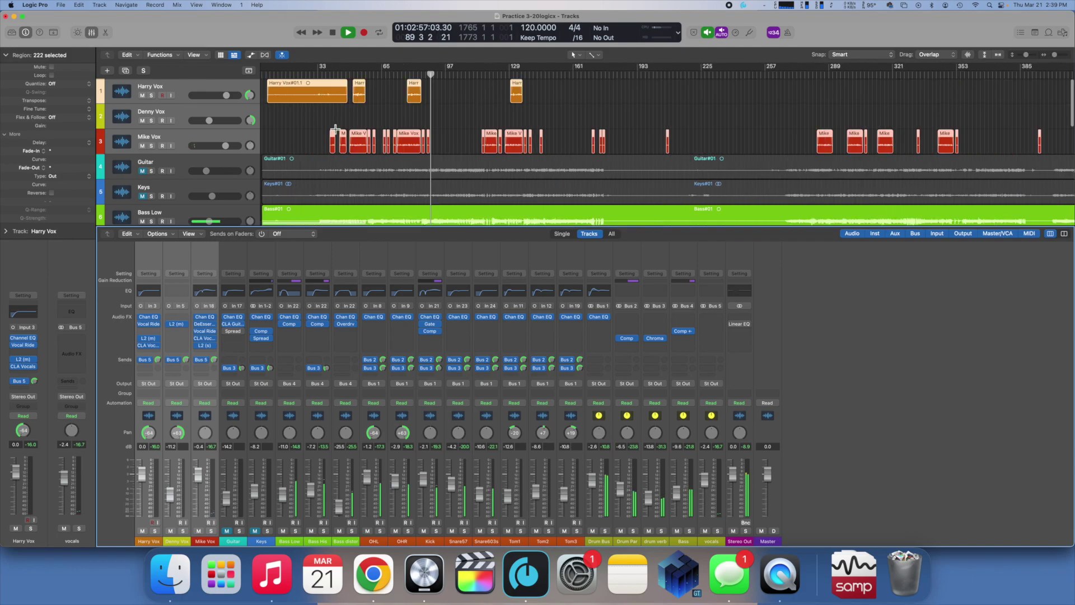
{"action": "left_click", "coordinate": [343, 75]}
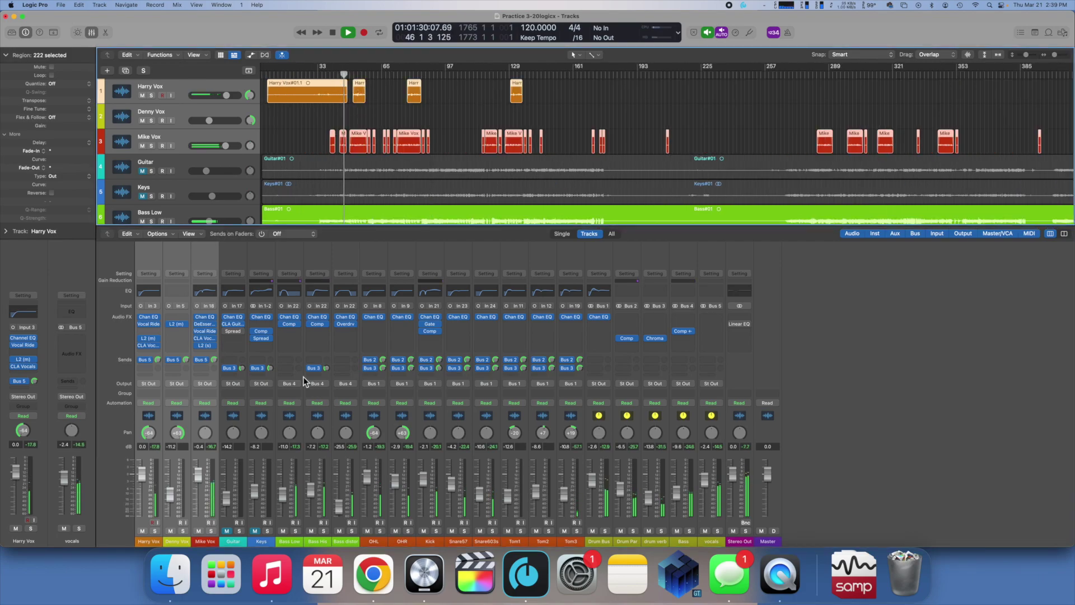
{"action": "left_click", "coordinate": [227, 531]}
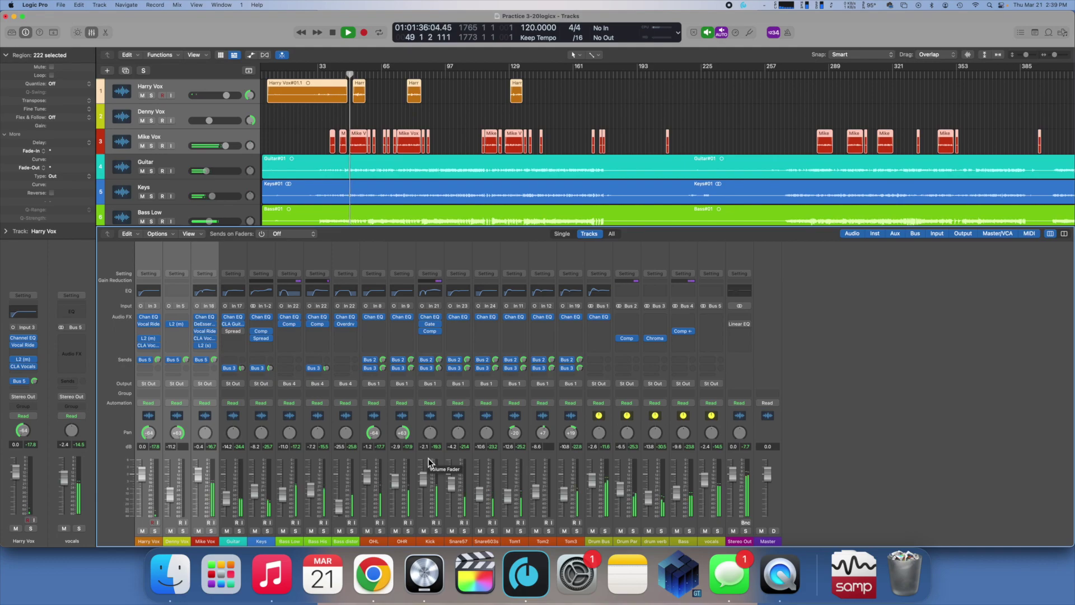
{"action": "left_click_drag", "start_coordinate": [704, 480], "coordinate": [705, 485]}
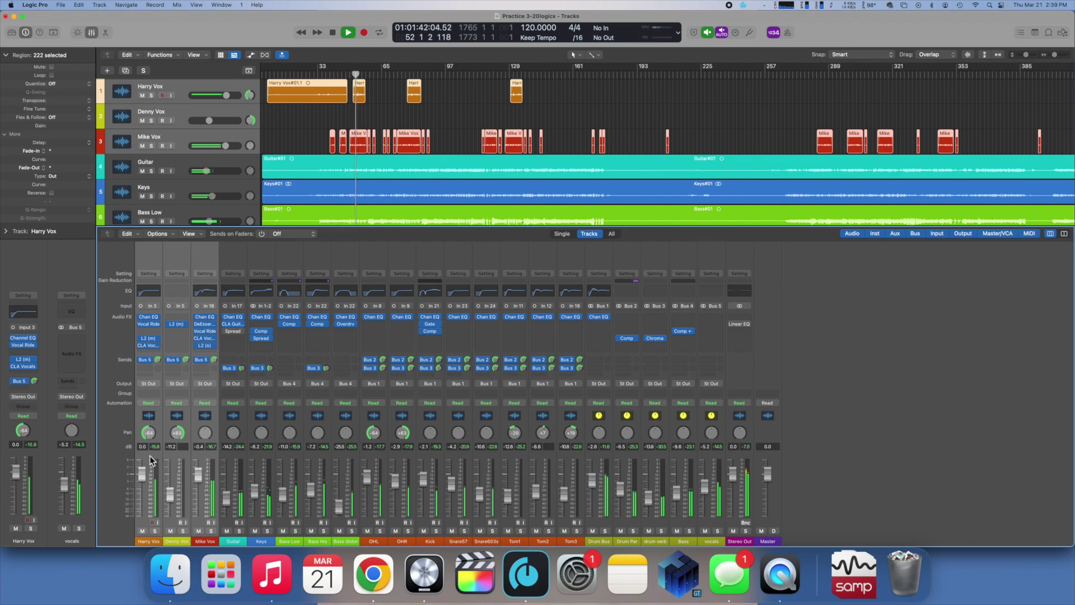
Step: Lower the first vocal channel's fader to -2.9 dB and the second vocal channel's fader to -12.6 dB
{"action": "left_click", "coordinate": [143, 474]}
{"action": "left_click_drag", "start_coordinate": [142, 473], "coordinate": [142, 481]}
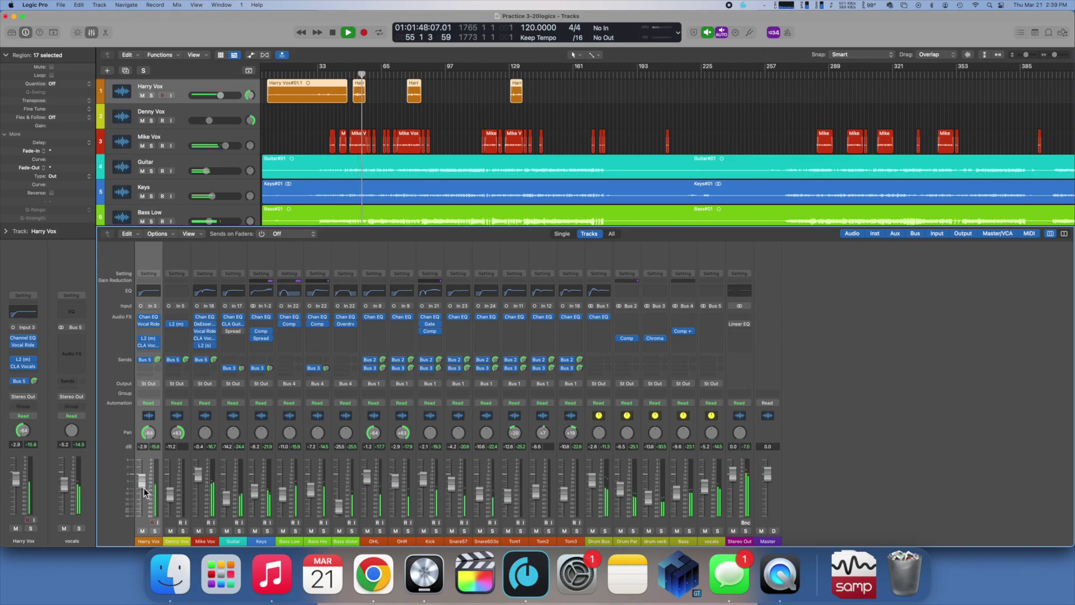
{"action": "left_click_drag", "start_coordinate": [171, 504], "coordinate": [171, 506]}
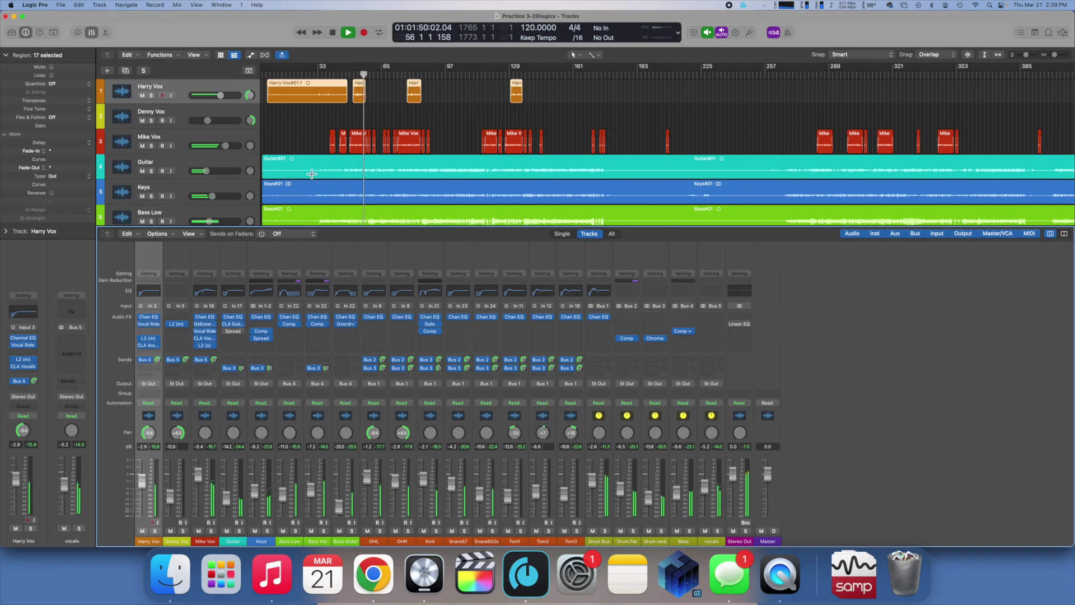
Step: Listen to the full mix from bar 74, dismissing the system overload alert and restarting playback
{"action": "left_click", "coordinate": [399, 70]}
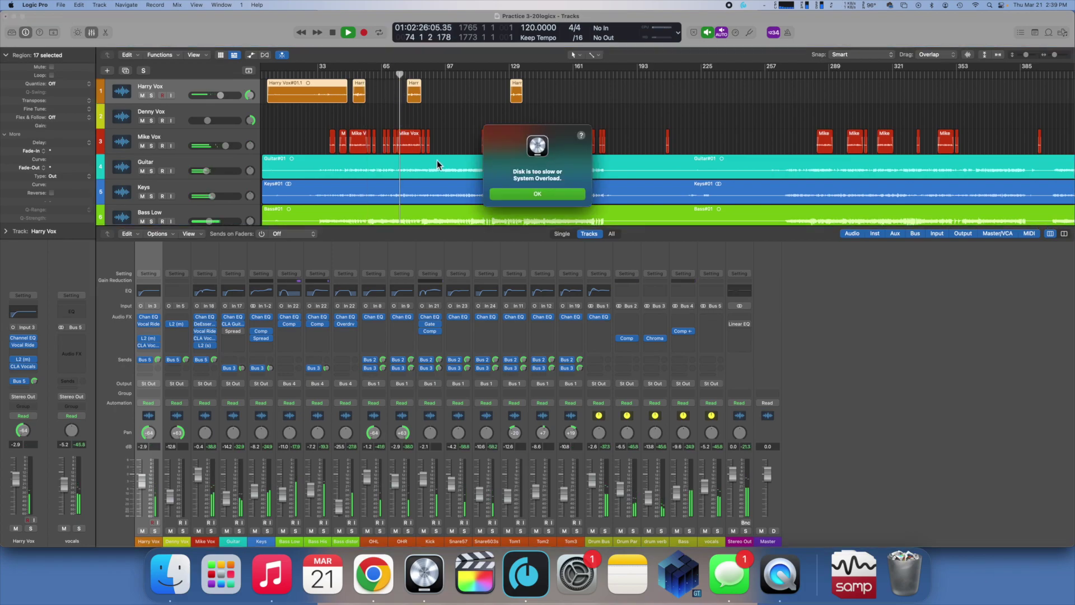
{"action": "left_click", "coordinate": [523, 194]}
{"action": "left_click", "coordinate": [486, 119]}
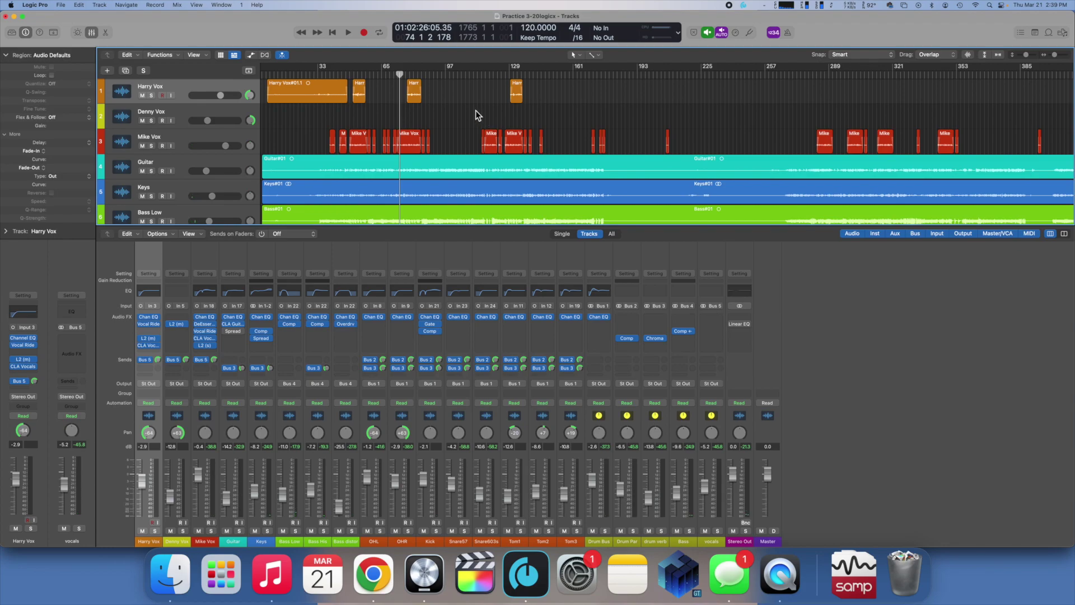
{"action": "key", "text": "space"}
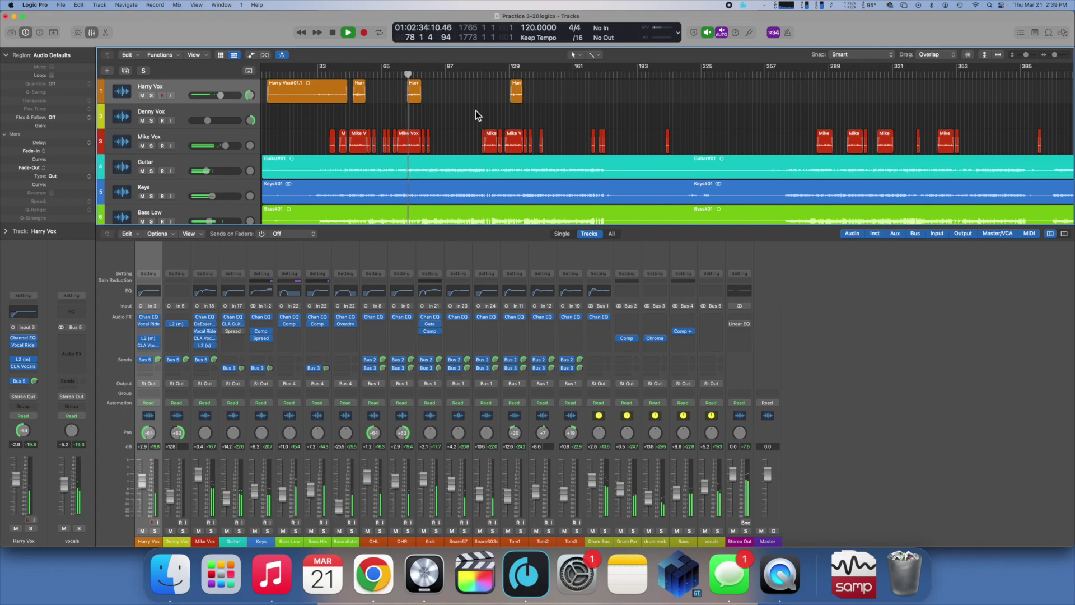
Step: Lower the drum verb bus fader to -17.0 dB and replay the passage
{"action": "key", "text": "space"}
{"action": "left_click", "coordinate": [650, 500]}
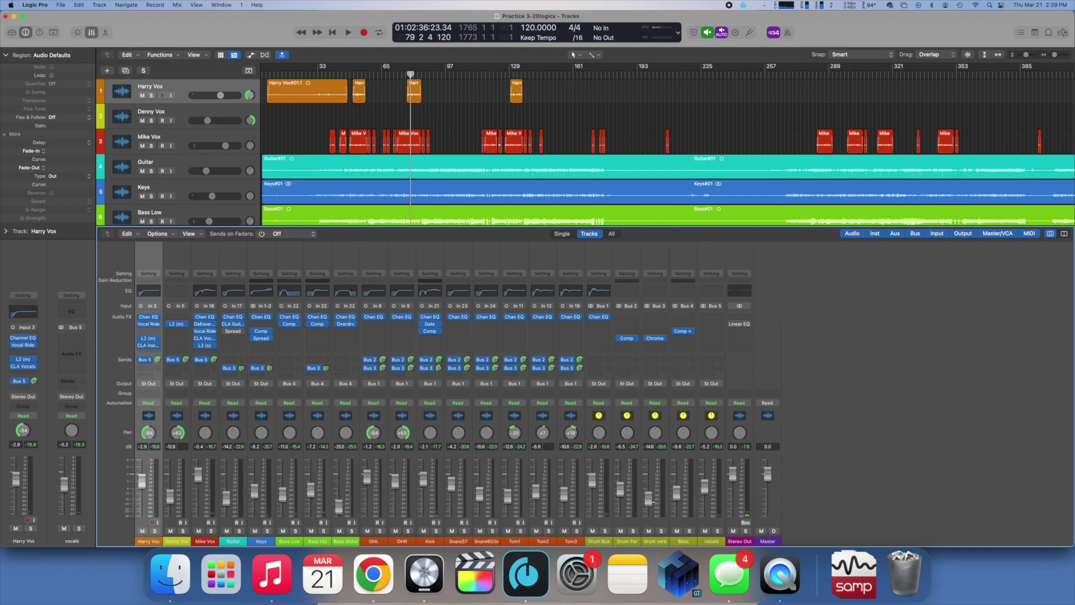
{"action": "key", "text": "space"}
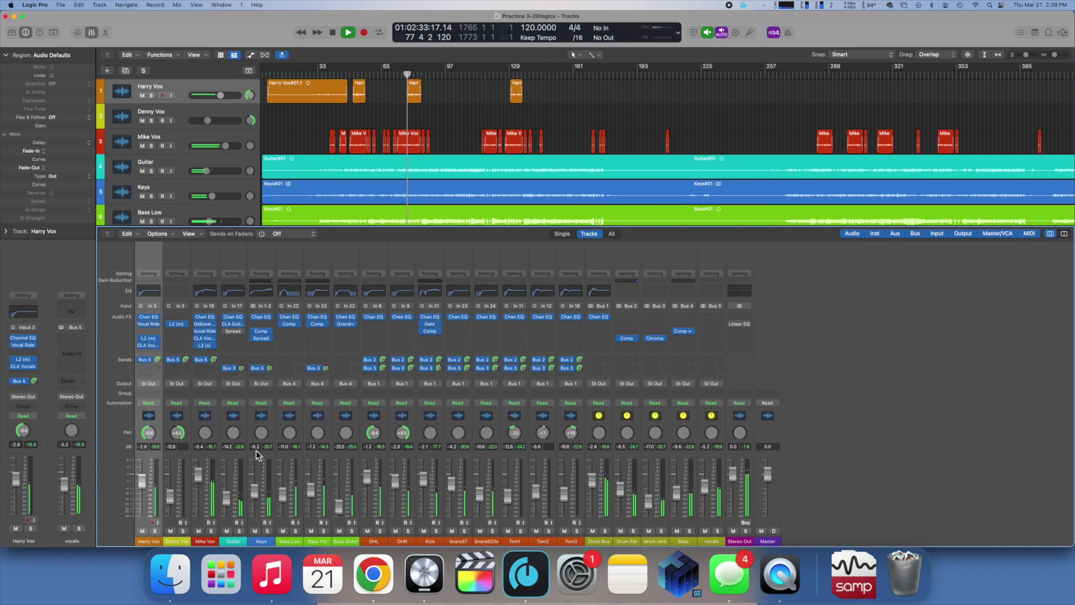
Step: Add a send to Bus 3 (drum verb) on the three vocal channels, turn up its level and resume playback
{"action": "left_click", "coordinate": [174, 458], "text": "shift"}
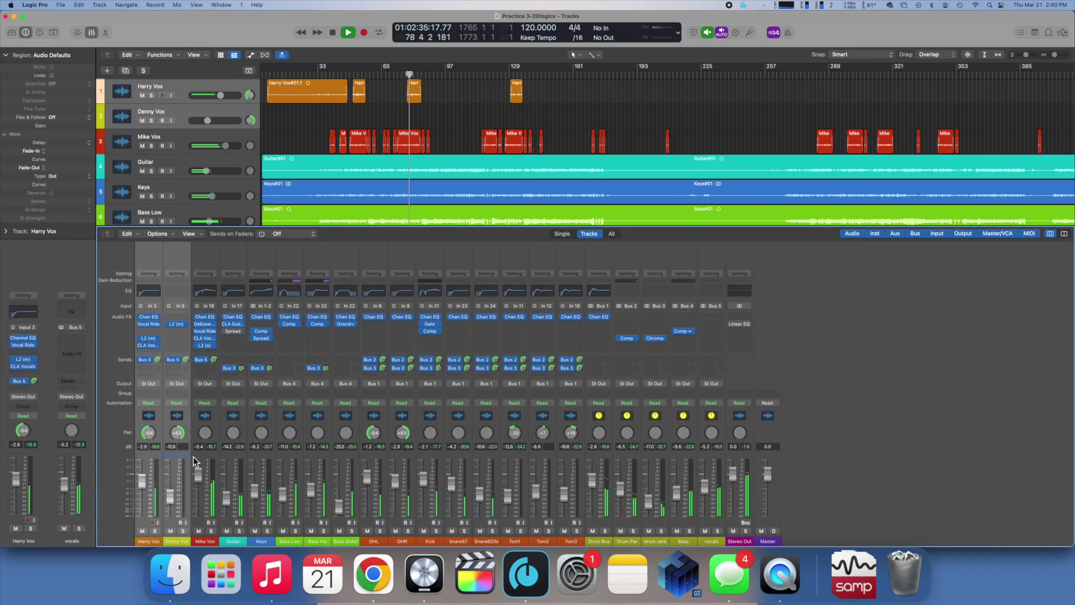
{"action": "left_click", "coordinate": [193, 457], "text": "shift"}
{"action": "key", "text": "space"}
{"action": "left_click", "coordinate": [153, 368]}
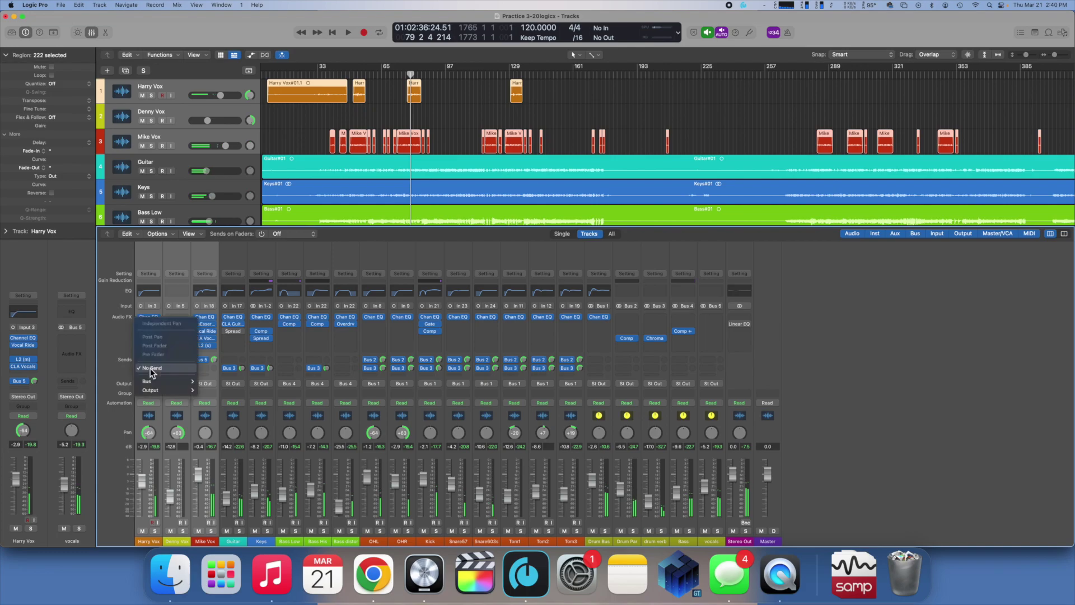
{"action": "mouse_move", "coordinate": [160, 380]}
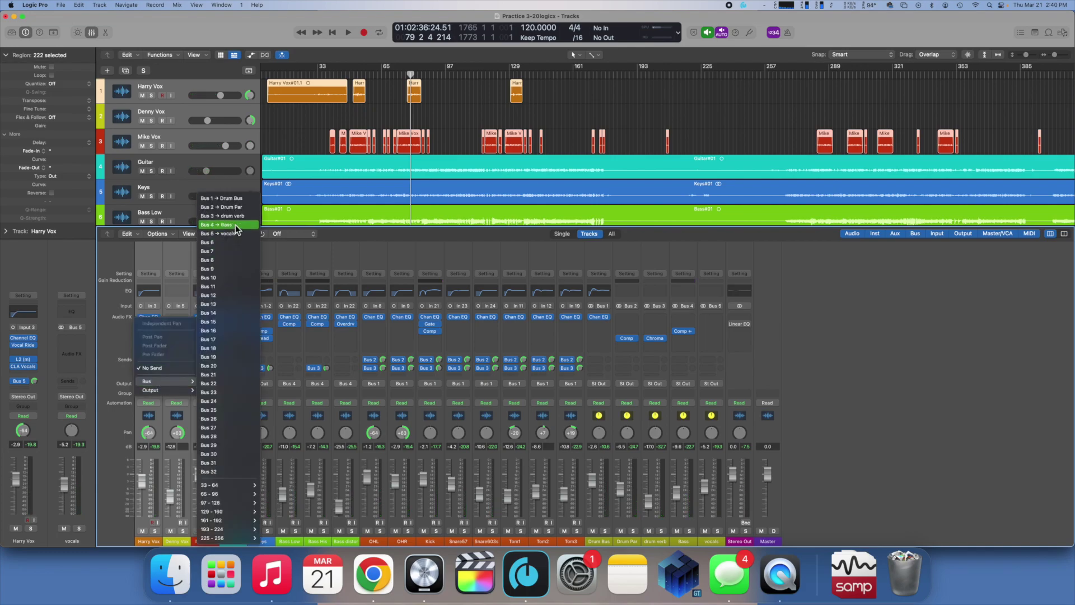
{"action": "left_click", "coordinate": [224, 234]}
{"action": "left_click_drag", "start_coordinate": [158, 368], "coordinate": [158, 380]}
{"action": "key", "text": "space"}
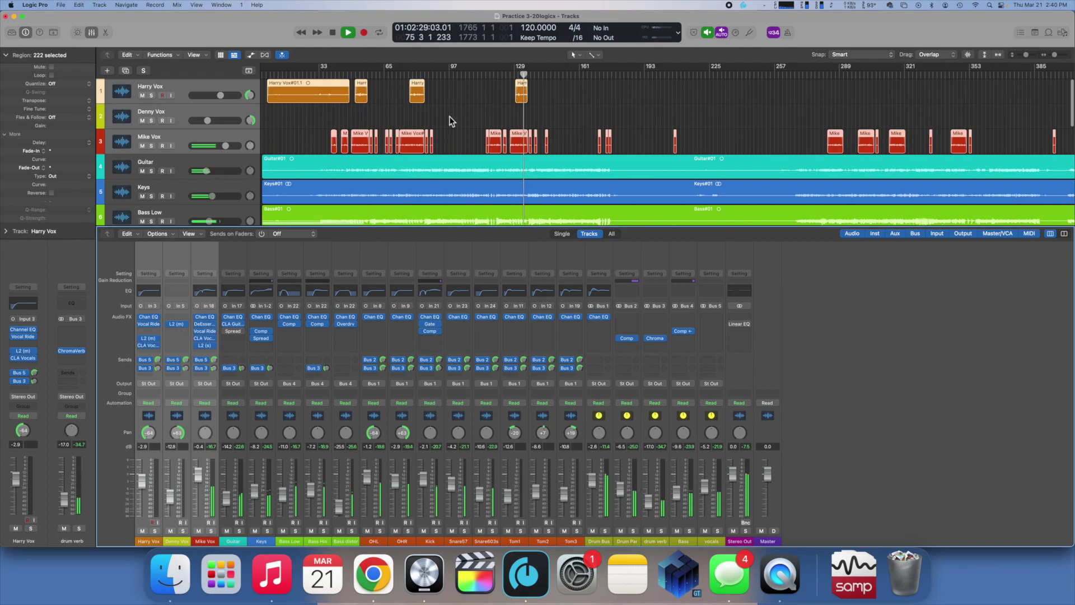
Step: Find the passage near bar 1293 where all three vocals enter and play the mix from there
{"action": "key", "text": "super+Right"}
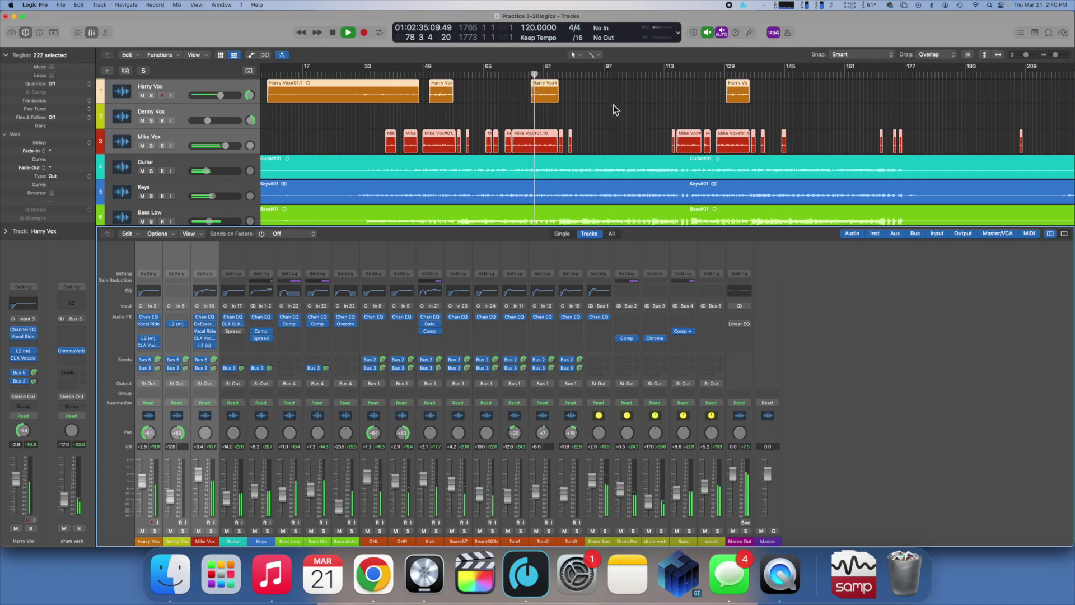
{"action": "scroll", "coordinate": [613, 105], "scroll_direction": "right", "scroll_amount": 15}
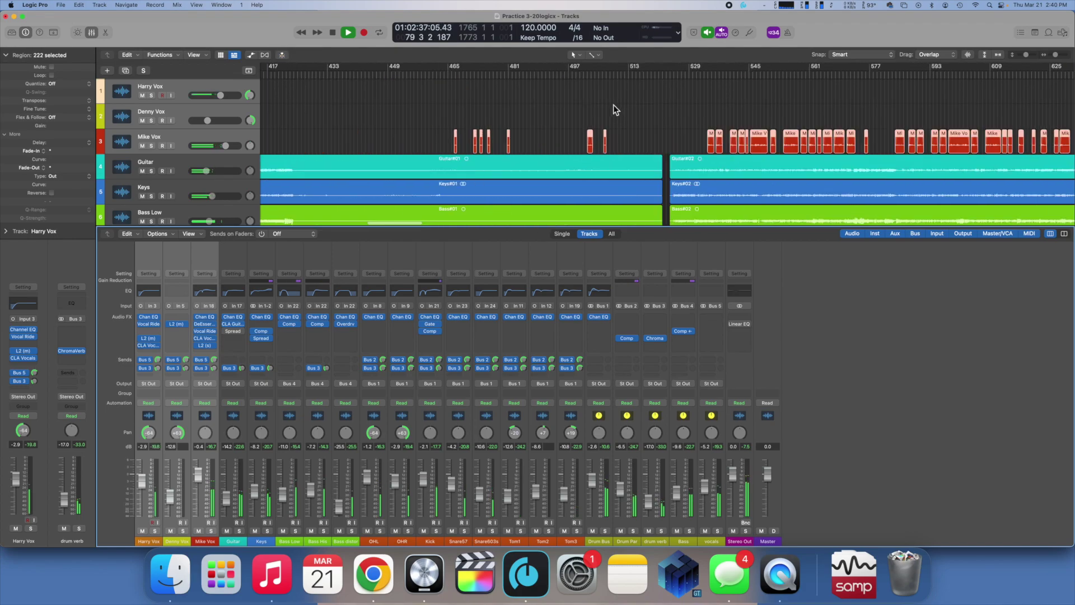
{"action": "scroll", "coordinate": [613, 105], "scroll_direction": "right", "scroll_amount": 20}
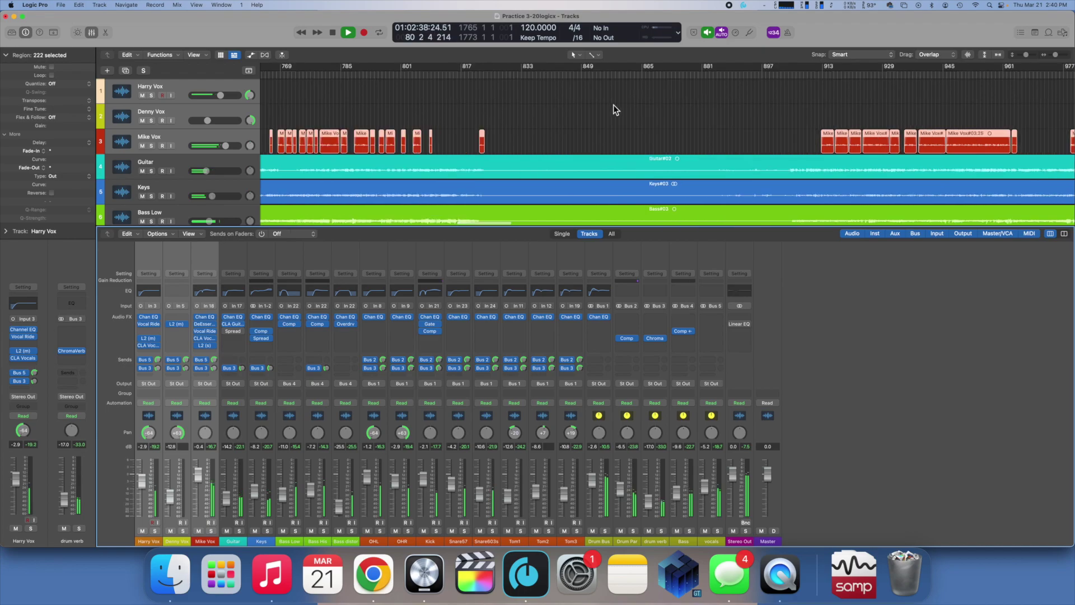
{"action": "scroll", "coordinate": [613, 105], "scroll_direction": "right", "scroll_amount": 20}
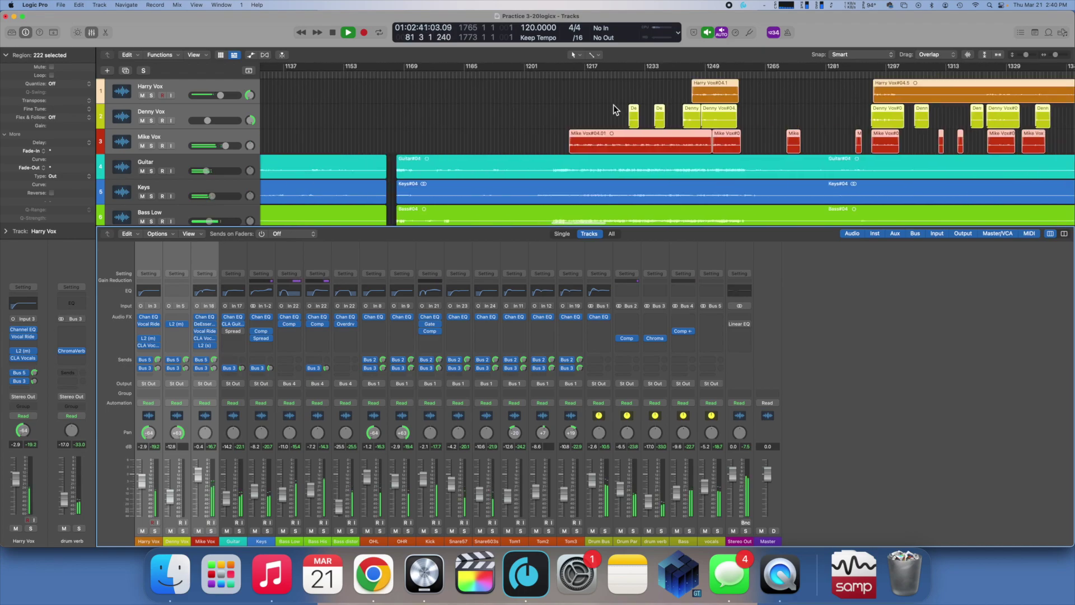
{"action": "key", "text": "space"}
{"action": "left_click", "coordinate": [594, 80]}
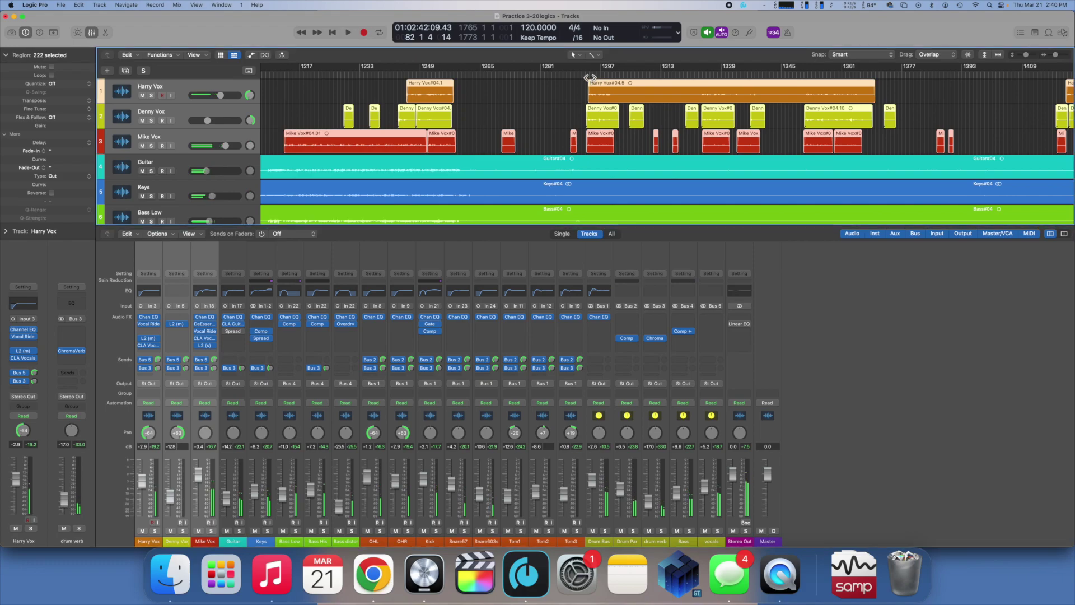
{"action": "key", "text": "space"}
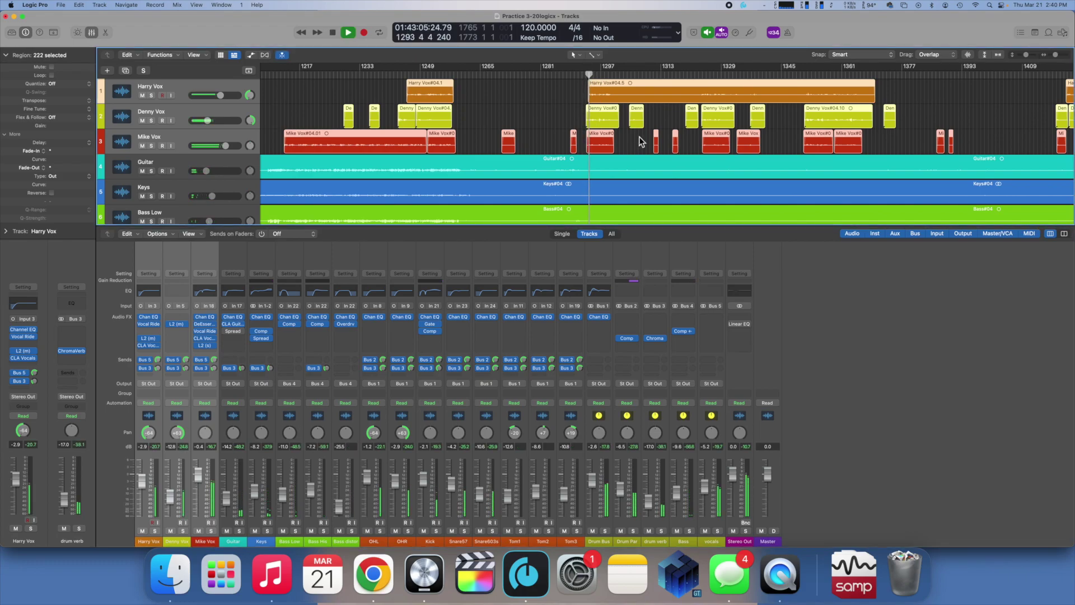
Step: Audition the mix from about bar 1544, where the vocals overlap in the following song
{"action": "key", "text": "space"}
{"action": "scroll", "coordinate": [626, 135], "scroll_direction": "right", "scroll_amount": 12}
{"action": "scroll", "coordinate": [626, 136], "scroll_direction": "right", "scroll_amount": 1}
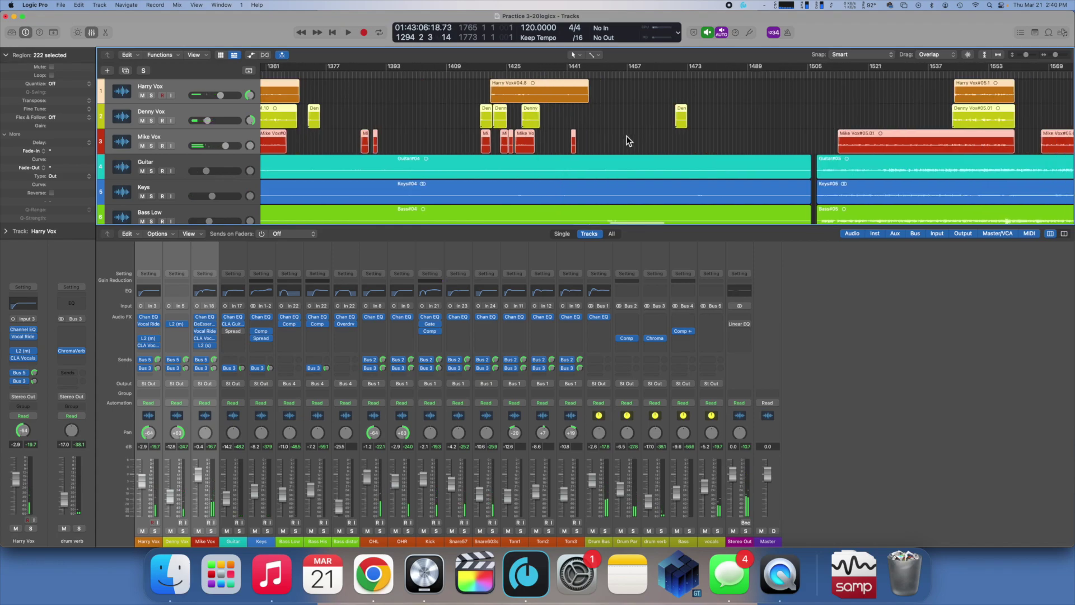
{"action": "scroll", "coordinate": [626, 136], "scroll_direction": "right", "scroll_amount": 7}
{"action": "left_click", "coordinate": [616, 82]}
{"action": "key", "text": "space"}
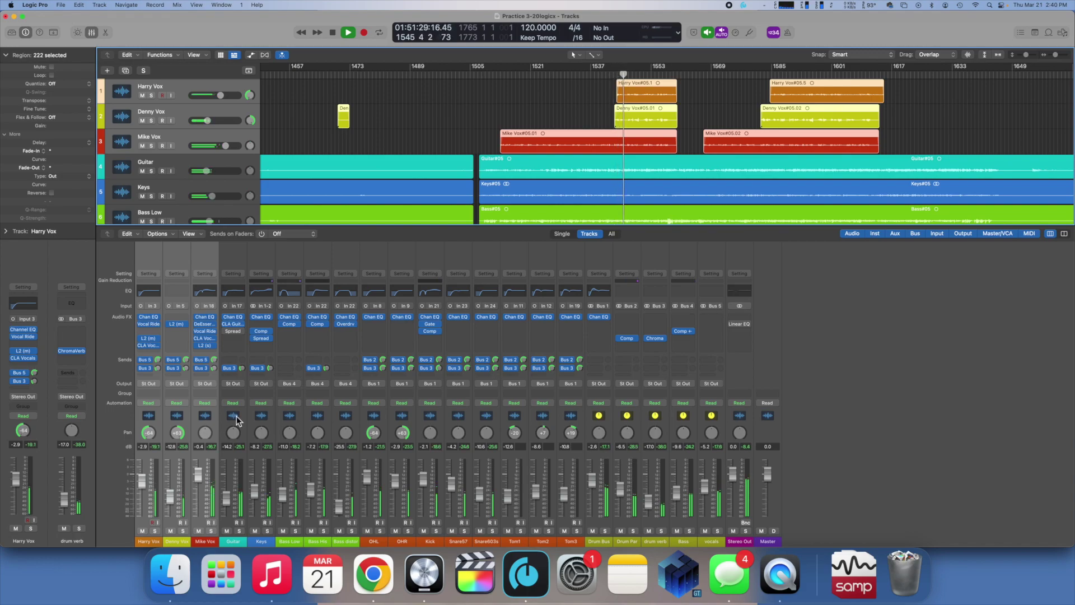
Step: Raise the second vocal channel's fader to -10.4 dB and lower its L2 limiter threshold slightly
{"action": "left_click", "coordinate": [177, 460]}
{"action": "left_click_drag", "start_coordinate": [177, 463], "coordinate": [173, 495]}
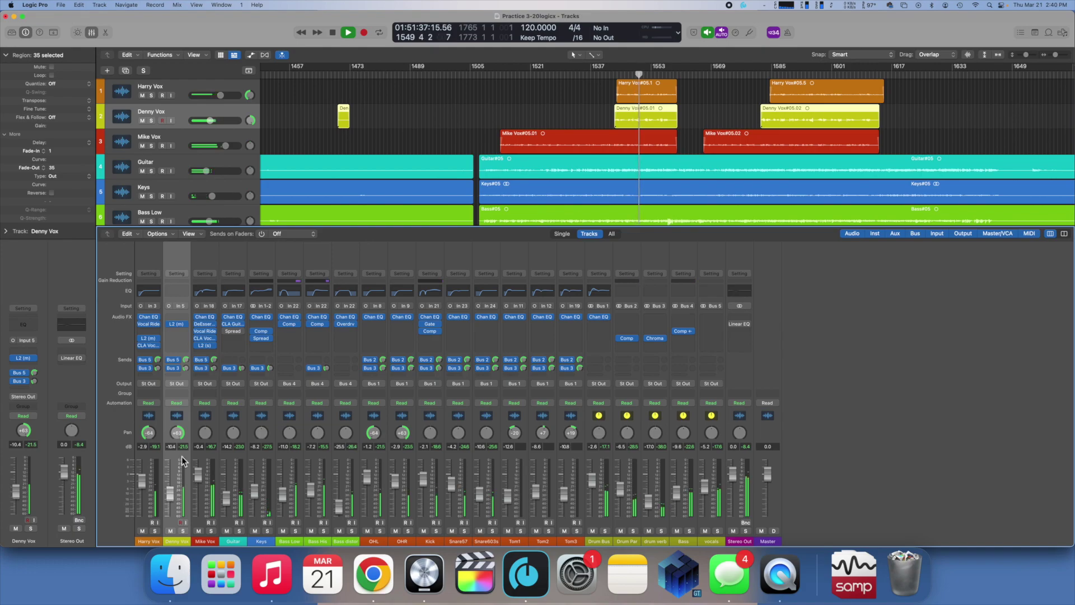
{"action": "left_click", "coordinate": [177, 324]}
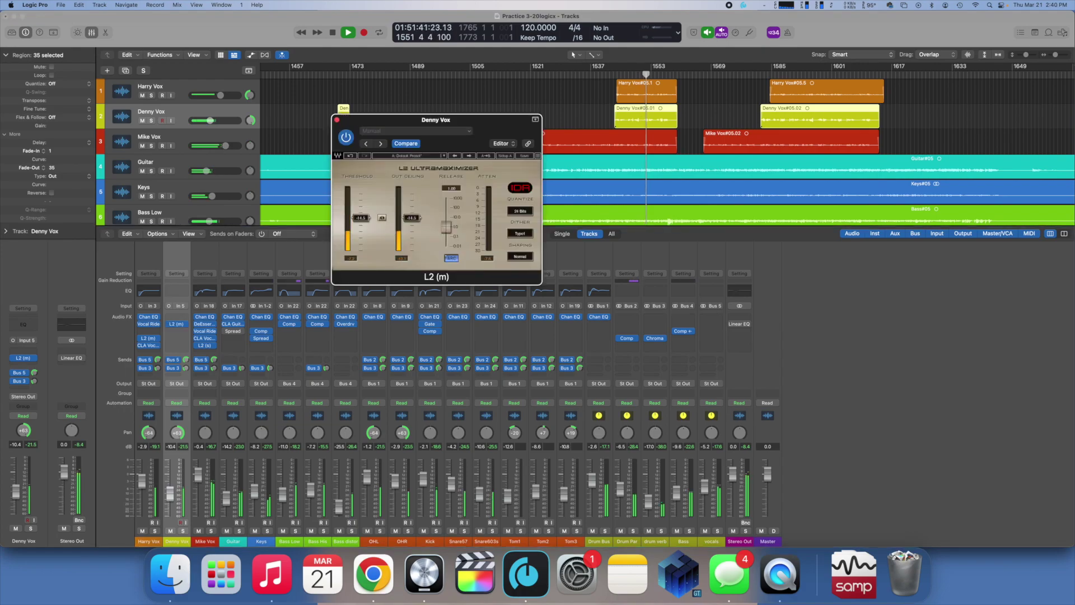
{"action": "left_click_drag", "start_coordinate": [382, 217], "coordinate": [382, 216]}
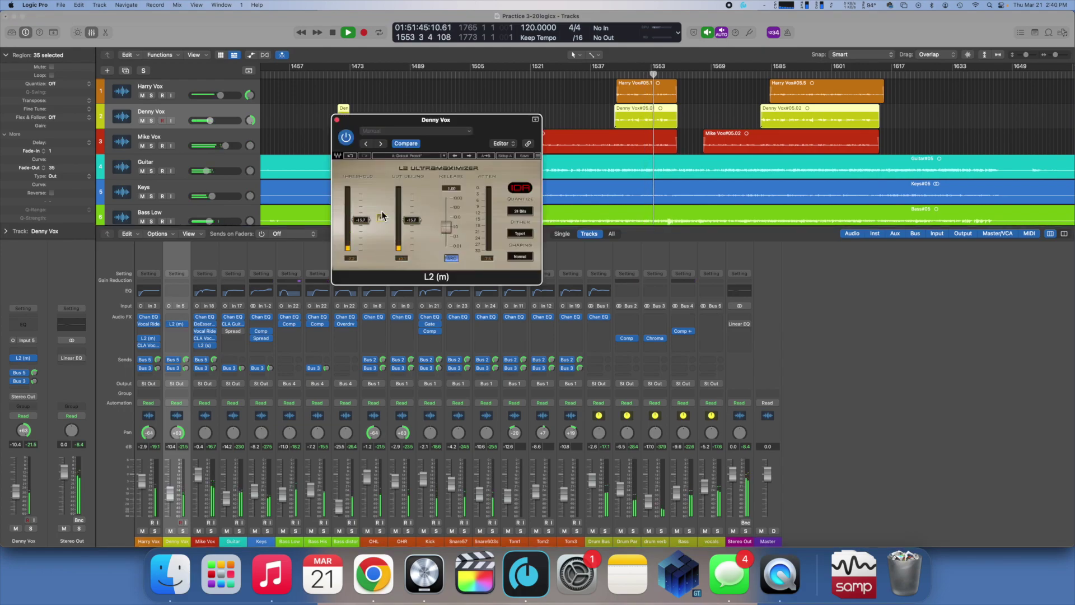
{"action": "left_click", "coordinate": [338, 120]}
{"action": "left_click", "coordinate": [705, 110]}
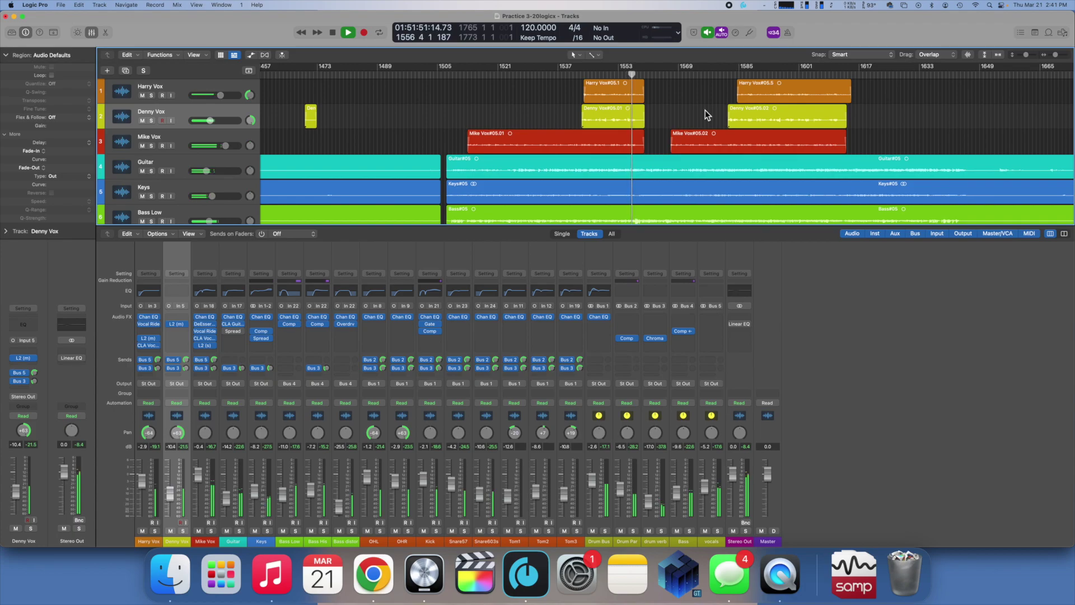
Step: Replay the passage from about bar 1544 and lower the vocals bus fader to -9.4 dB
{"action": "left_click", "coordinate": [704, 474]}
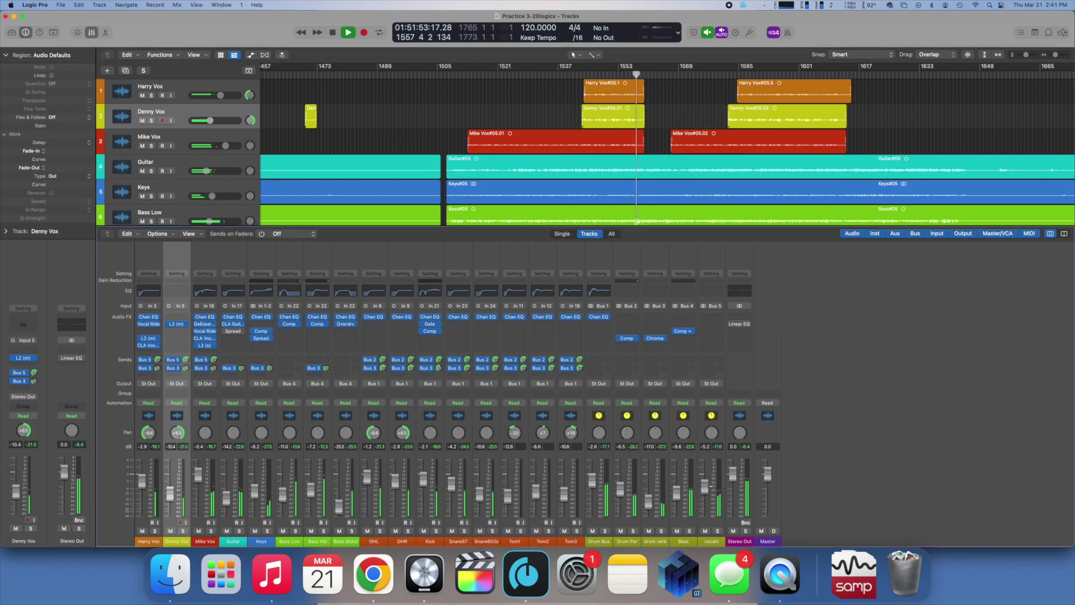
{"action": "key", "text": "space"}
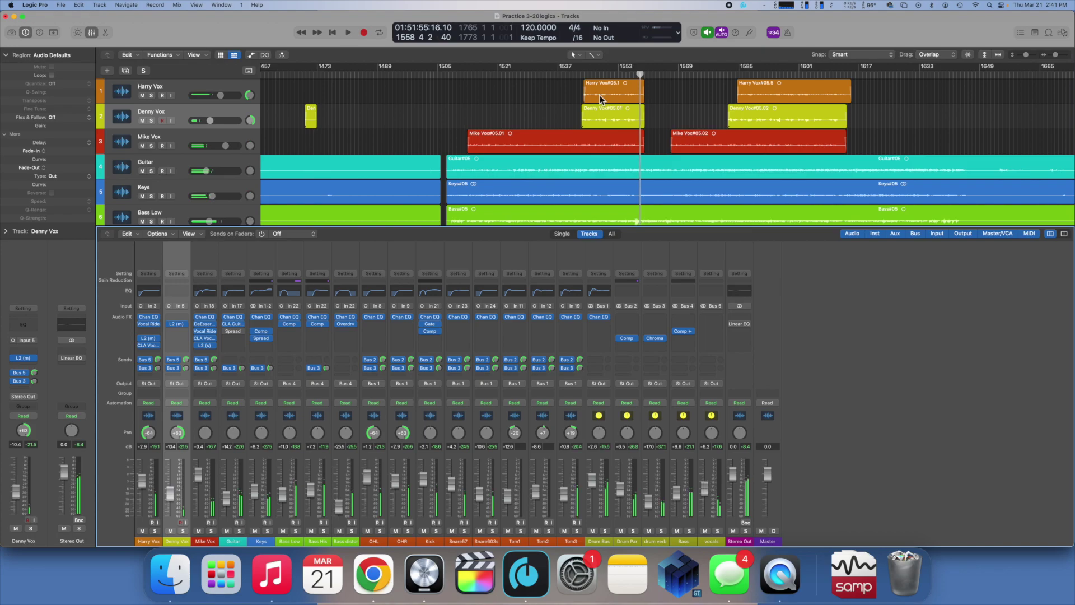
{"action": "left_click", "coordinate": [587, 72]}
{"action": "left_click", "coordinate": [588, 77]}
{"action": "key", "text": "space"}
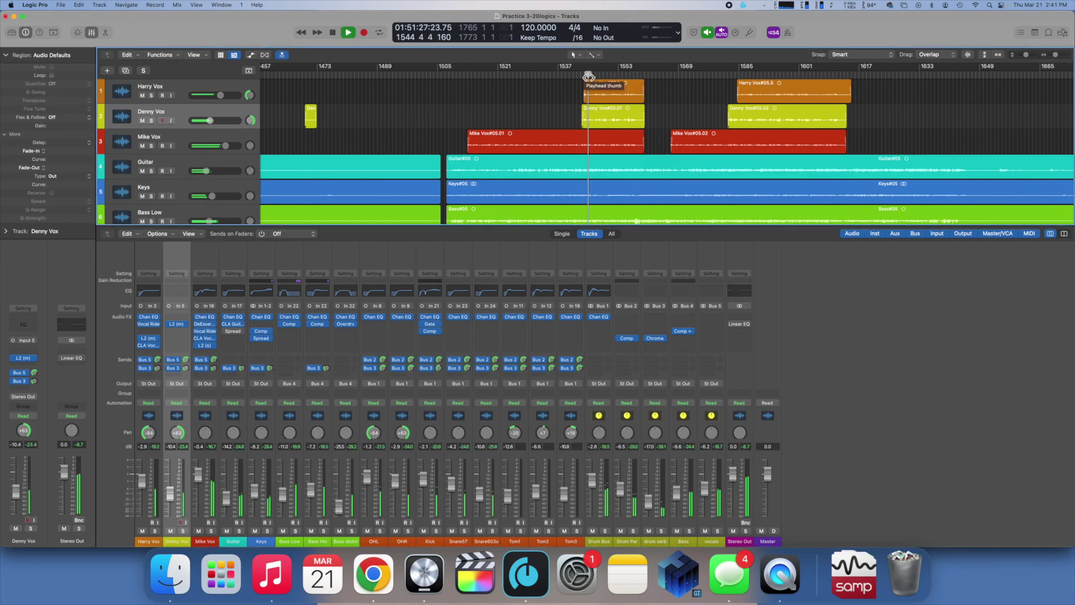
{"action": "left_click_drag", "start_coordinate": [713, 502], "coordinate": [713, 510]}
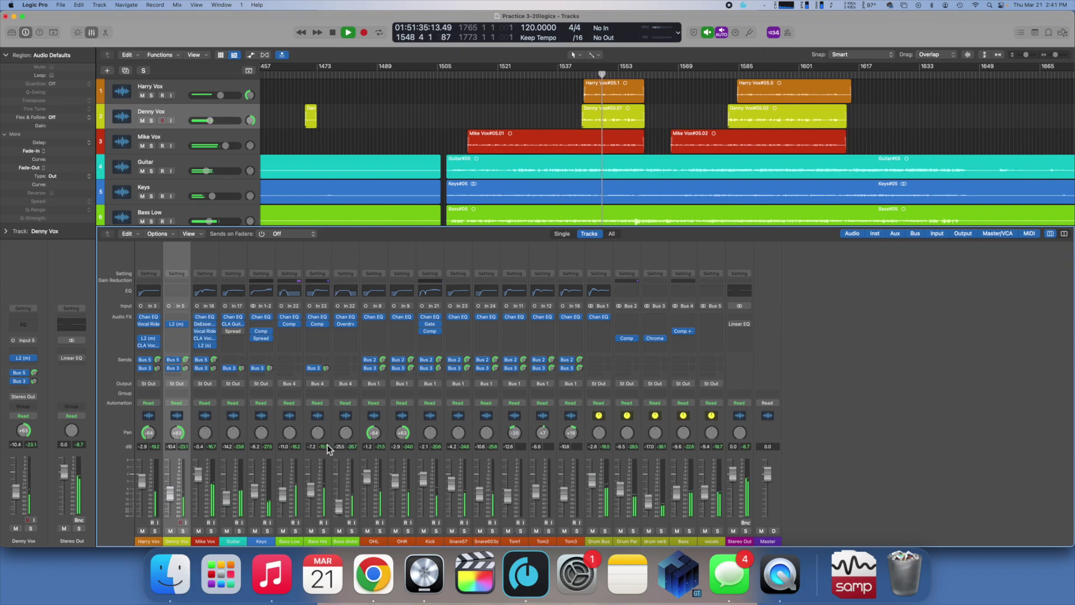
Step: Adjust the low-cut frequency in the third vocal channel's Channel EQ and restart playback
{"action": "left_click", "coordinate": [204, 454]}
{"action": "key", "text": "space"}
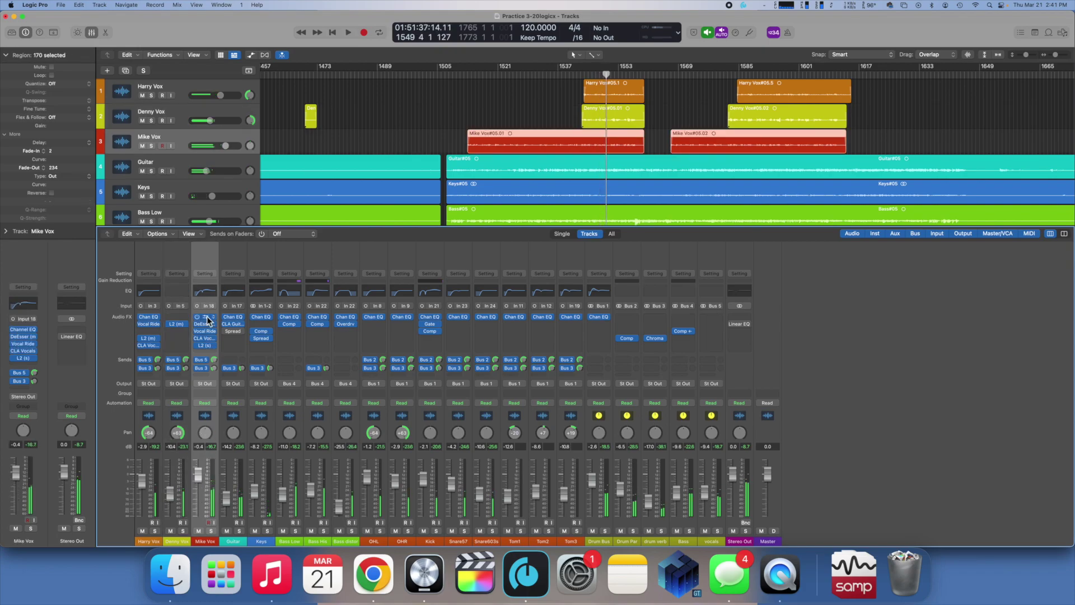
{"action": "left_click", "coordinate": [214, 316]}
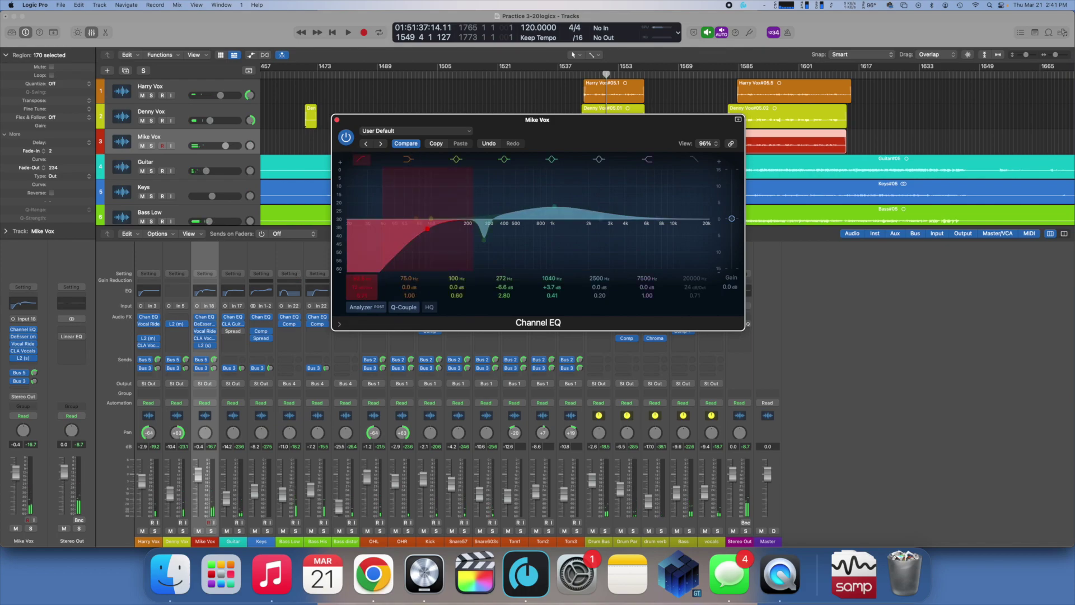
{"action": "left_click_drag", "start_coordinate": [372, 286], "coordinate": [371, 280]}
{"action": "key", "text": "space"}
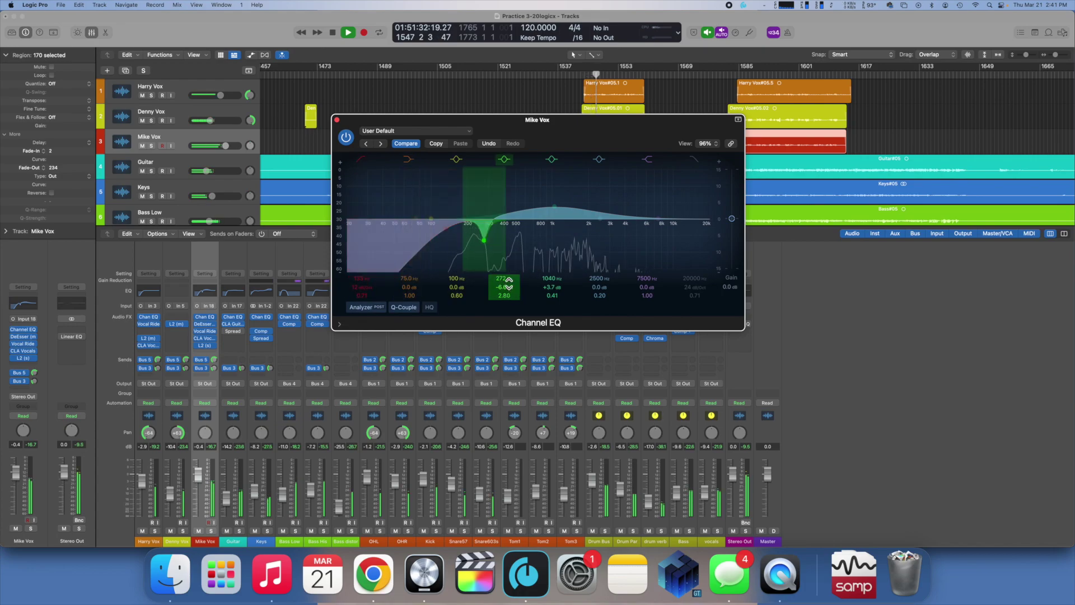
Step: Sweep the third vocal's low-mid EQ band, set it to 250 Hz, -6.5 dB and Q 2.20, then close the EQ and stop playback
{"action": "left_click_drag", "start_coordinate": [509, 283], "coordinate": [509, 288]}
{"action": "left_click_drag", "start_coordinate": [483, 241], "coordinate": [484, 178]}
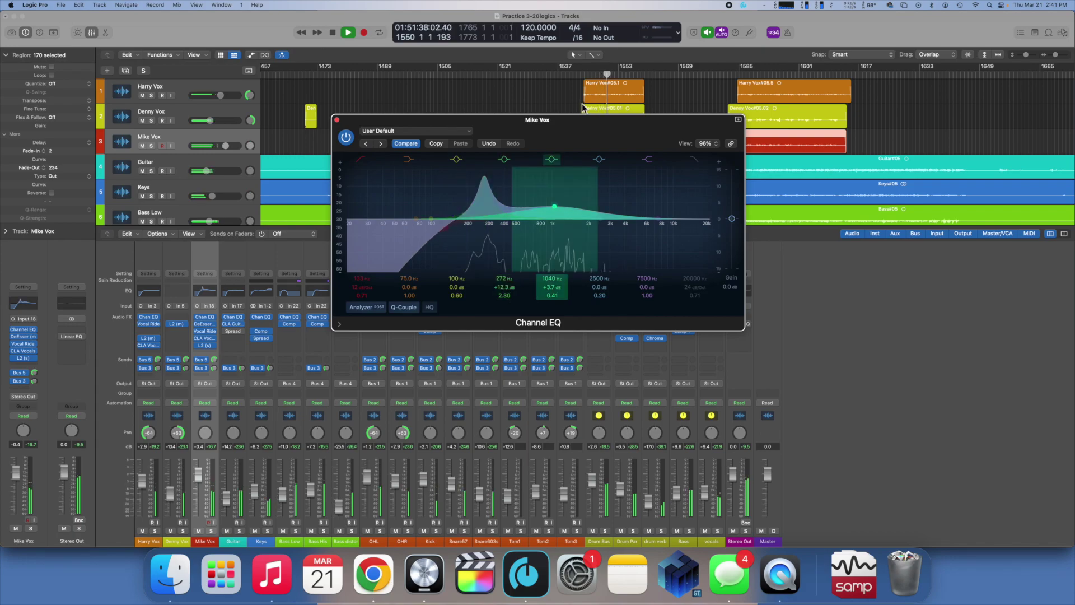
{"action": "left_click_drag", "start_coordinate": [483, 178], "coordinate": [479, 179]}
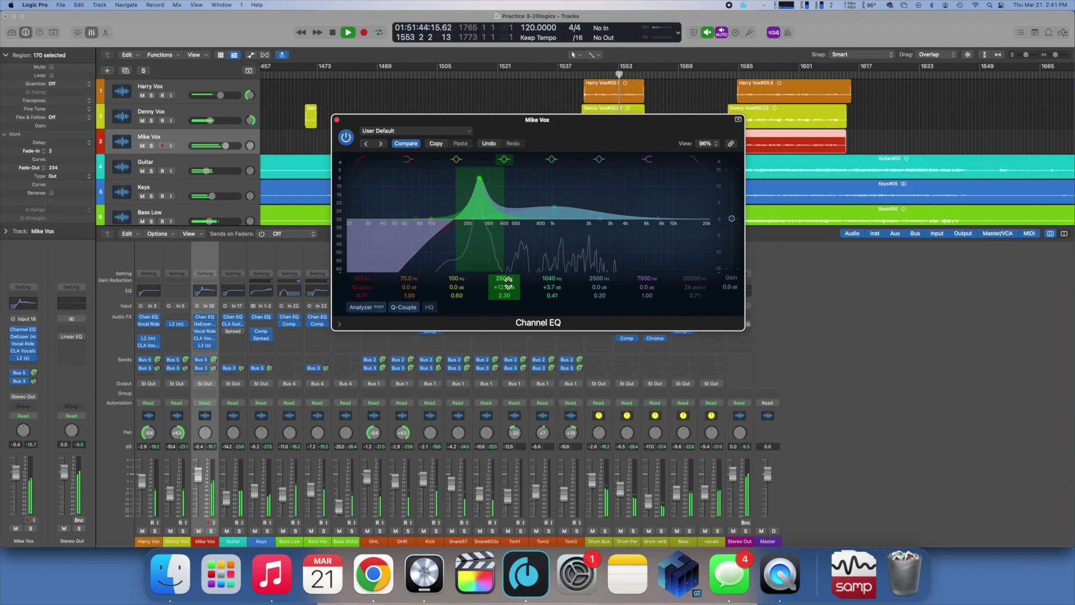
{"action": "left_click_drag", "start_coordinate": [504, 287], "coordinate": [504, 313]}
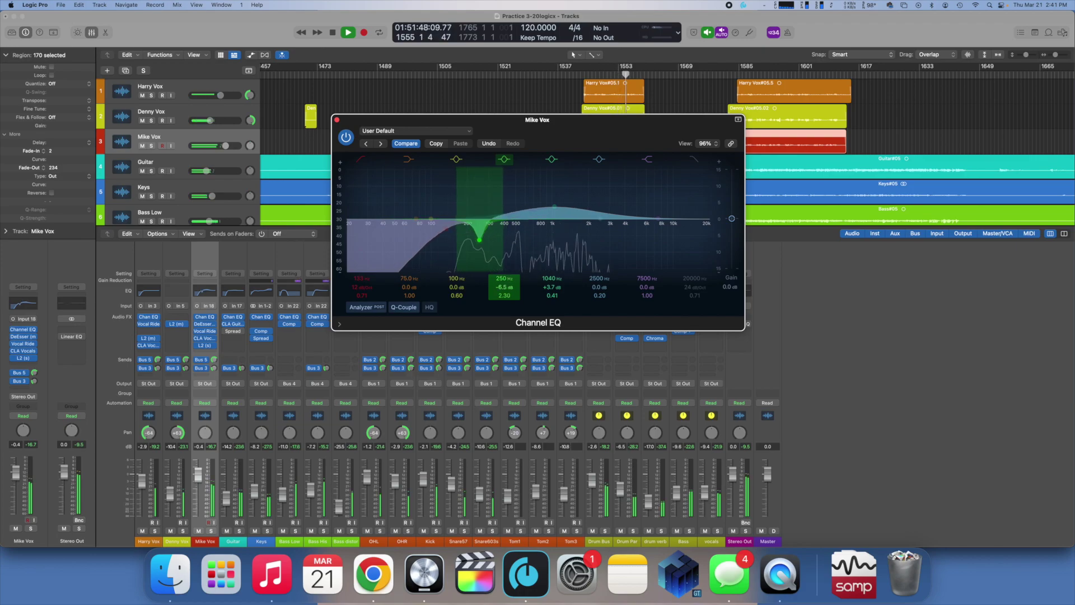
{"action": "scroll", "coordinate": [511, 297], "scroll_direction": "down", "scroll_amount": 3}
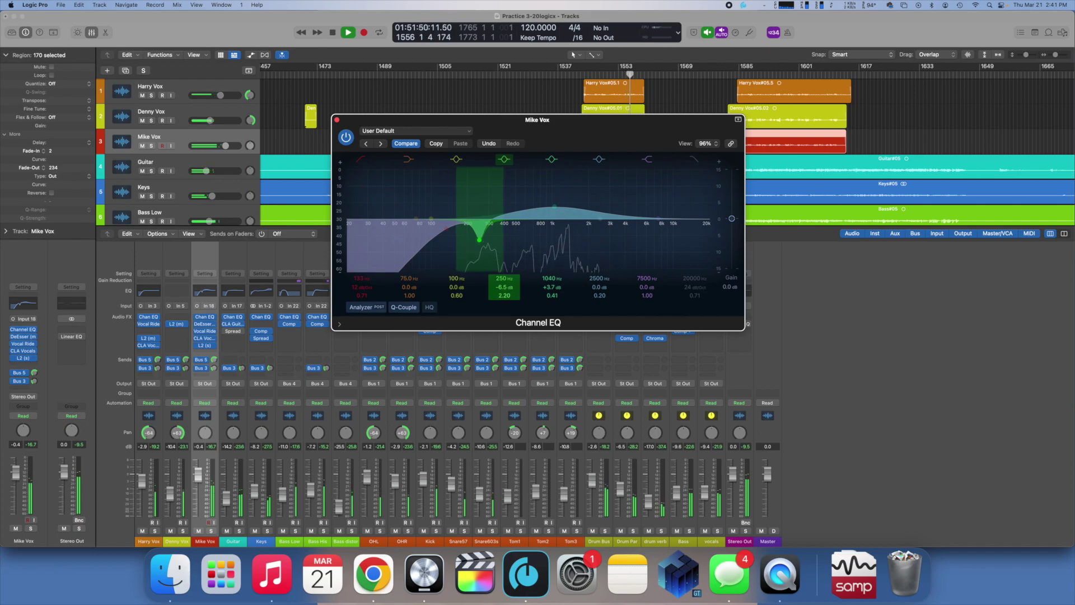
{"action": "left_click", "coordinate": [337, 119]}
{"action": "left_click", "coordinate": [559, 106]}
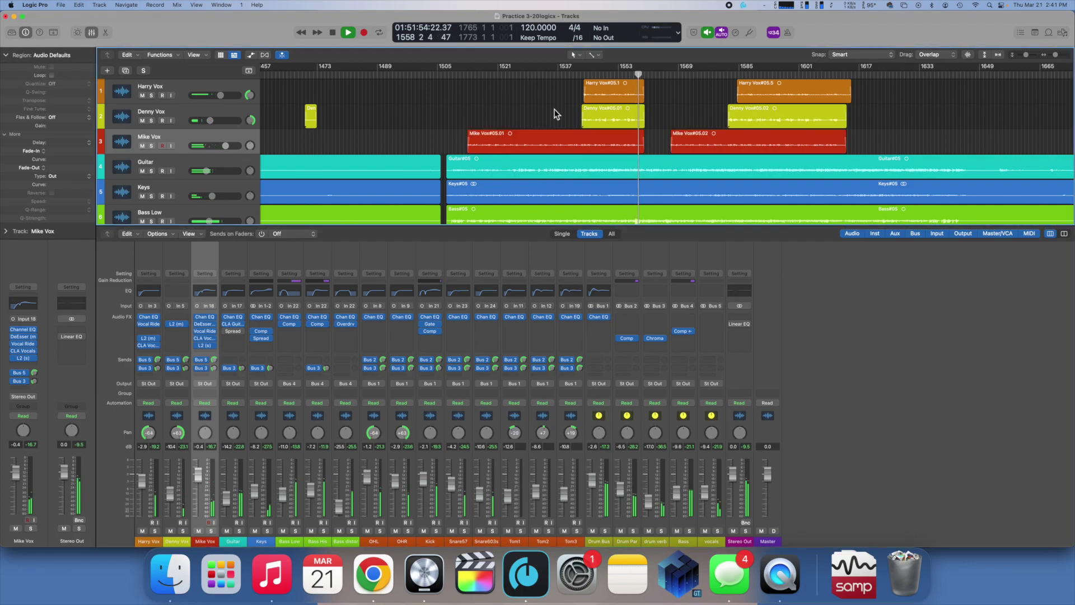
{"action": "key", "text": "space"}
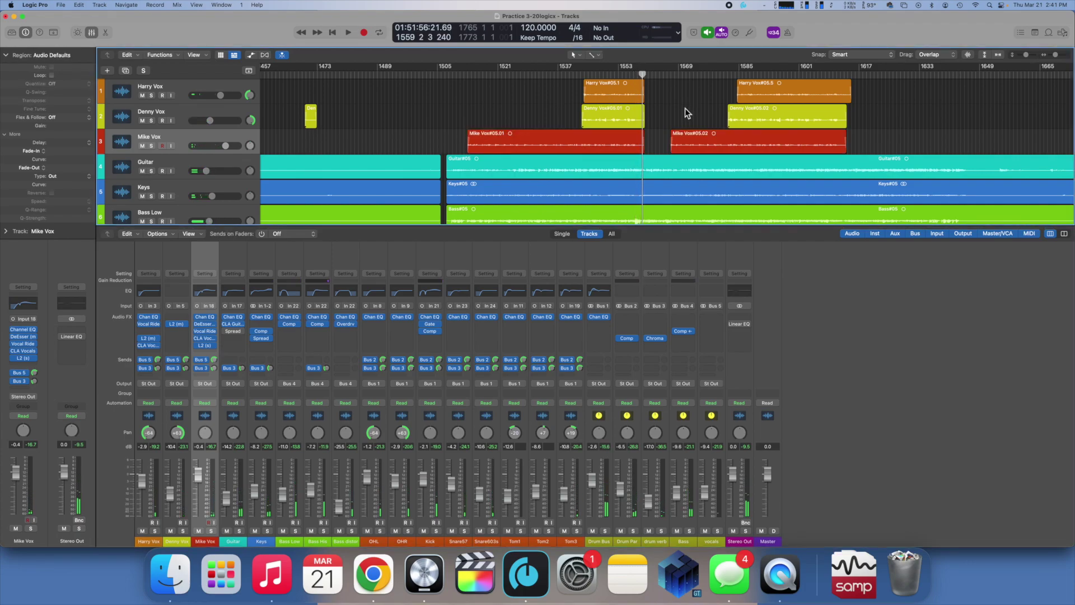
Step: Hide the mixer and show the entire session arrangement across all tracks
{"action": "scroll", "coordinate": [565, 115], "scroll_direction": "left", "scroll_amount": 15}
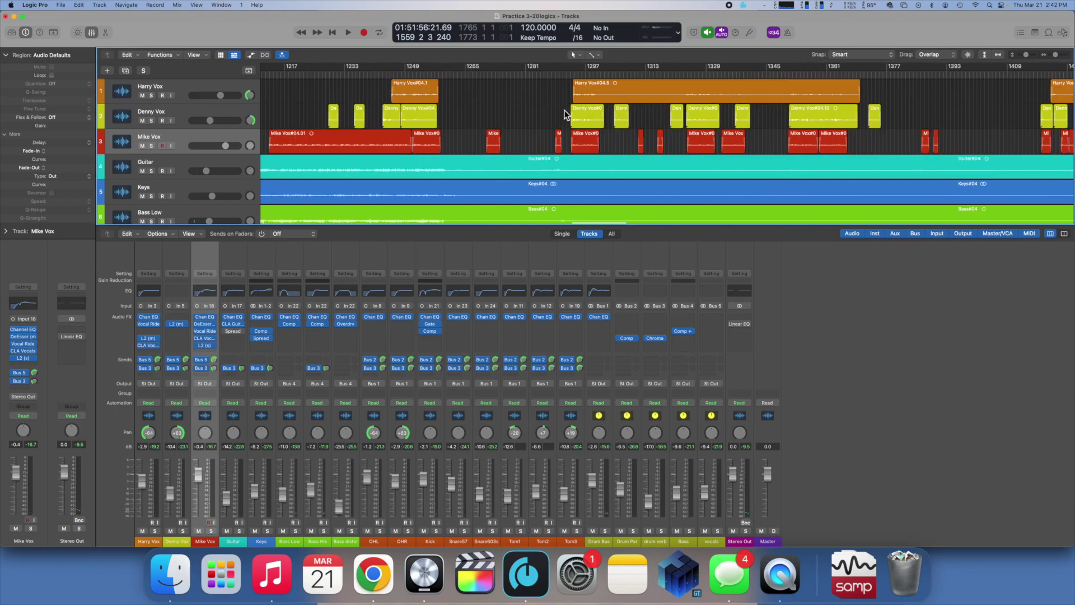
{"action": "key", "text": "z"}
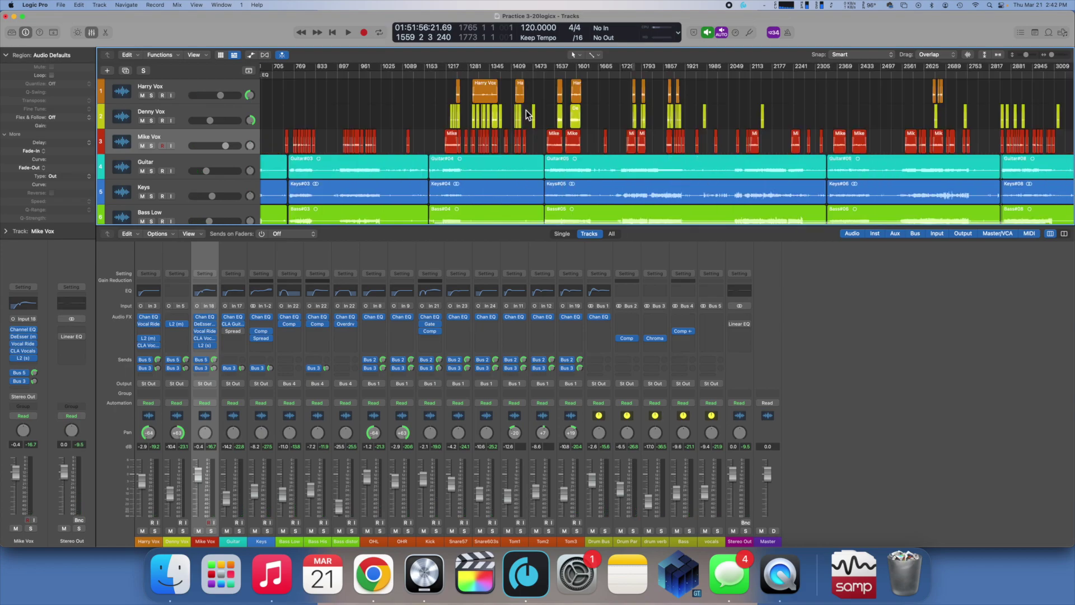
{"action": "scroll", "coordinate": [514, 109], "scroll_direction": "down", "scroll_amount": 10}
{"action": "scroll", "coordinate": [514, 109], "scroll_direction": "up", "scroll_amount": 10}
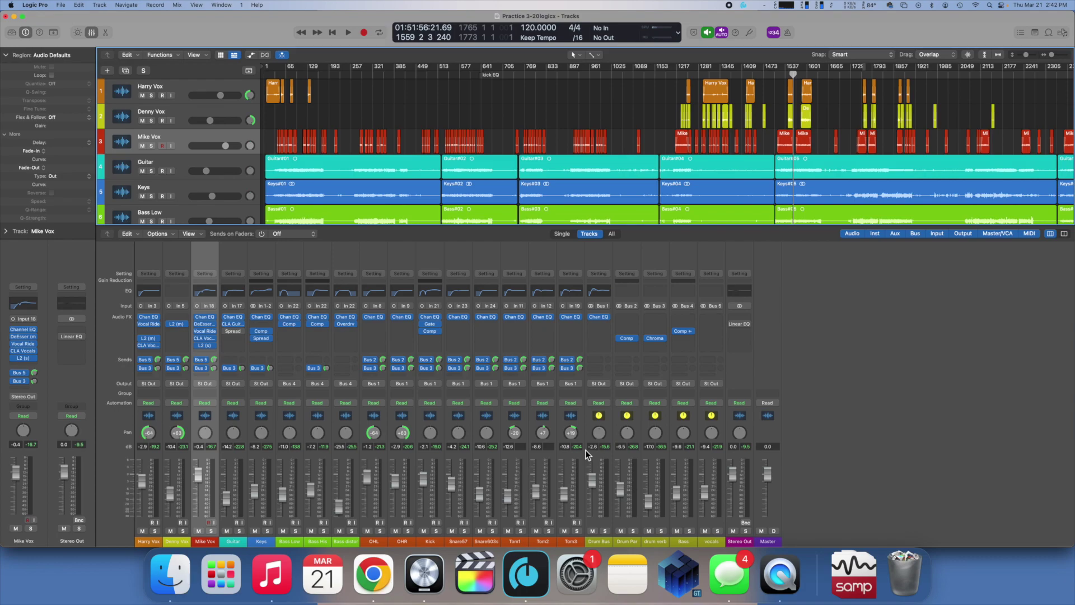
{"action": "key", "text": "x"}
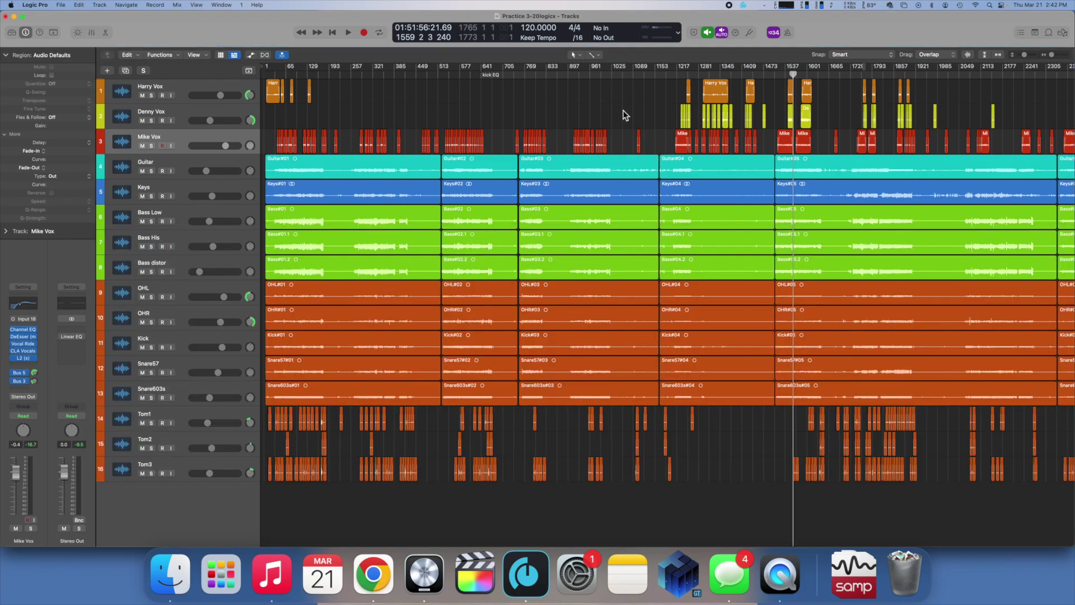
{"action": "key", "text": "super+Left"}
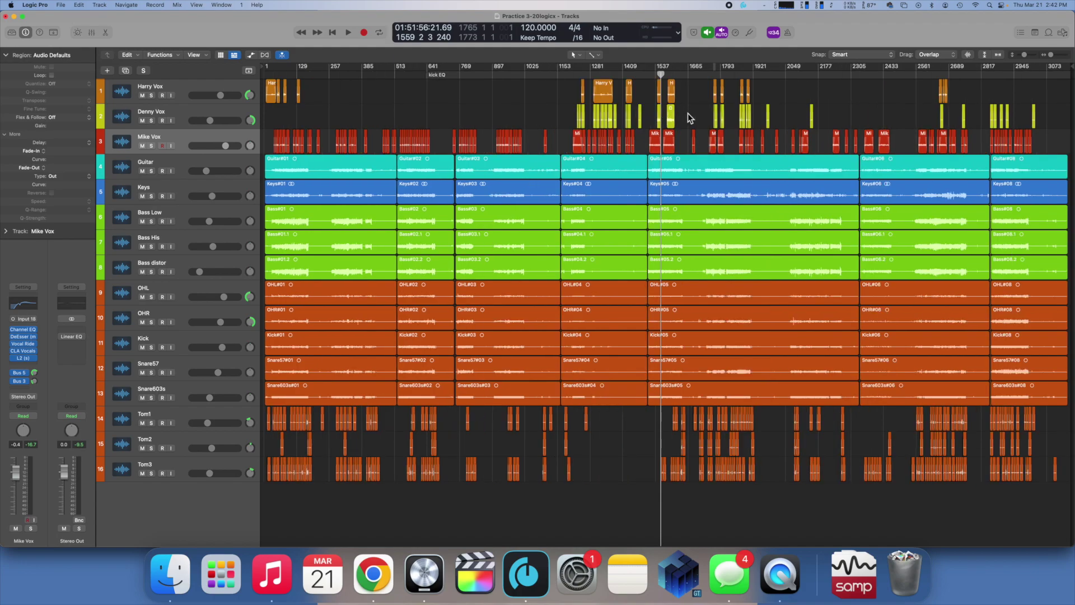